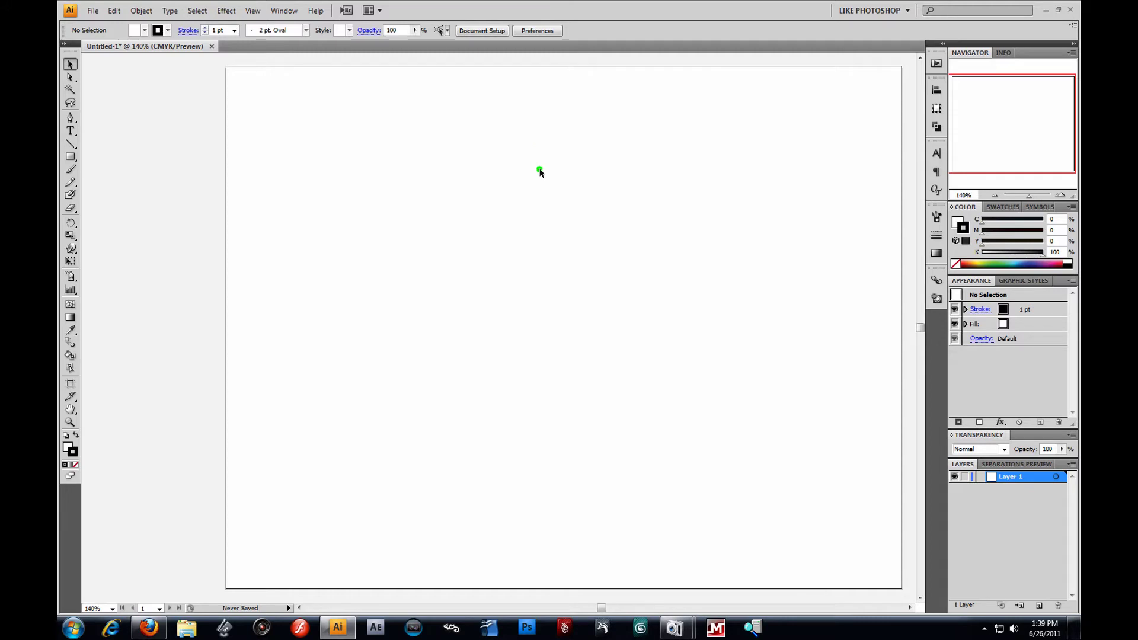
# Place the linked image mastershakeci4.jpg into the document.
pyautogui.click(94, 12)
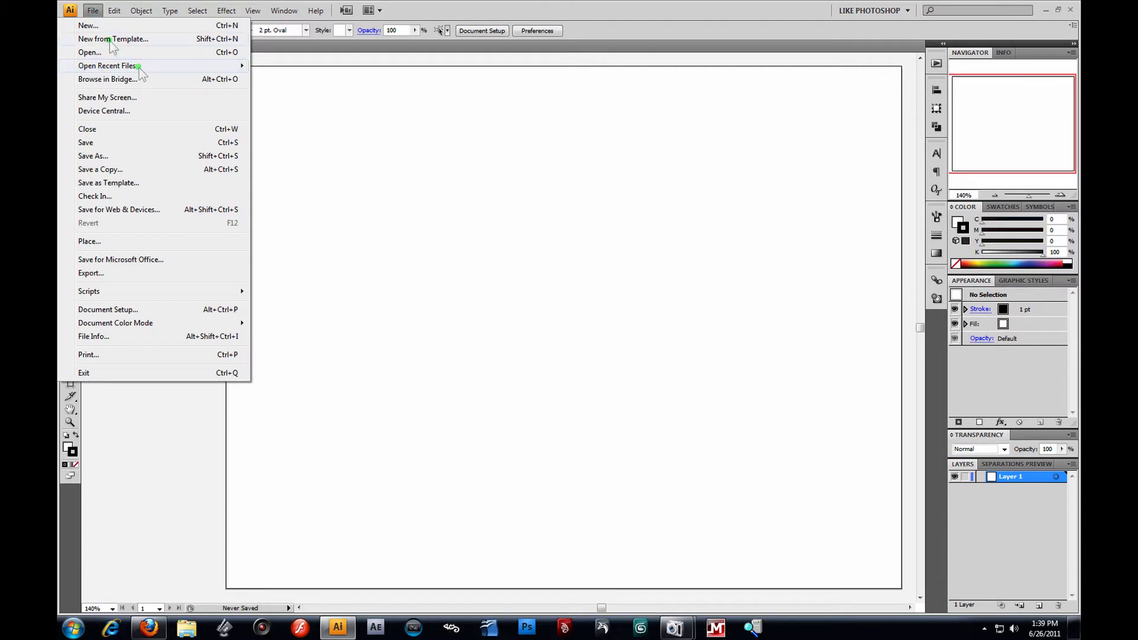
pyautogui.click(88, 242)
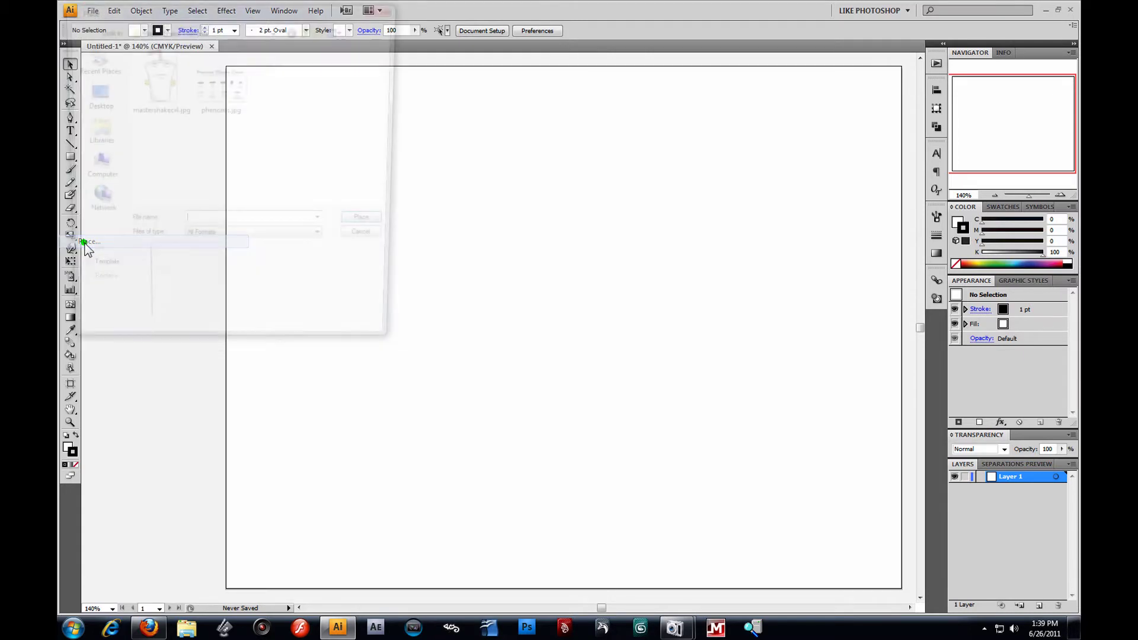
pyautogui.click(137, 70)
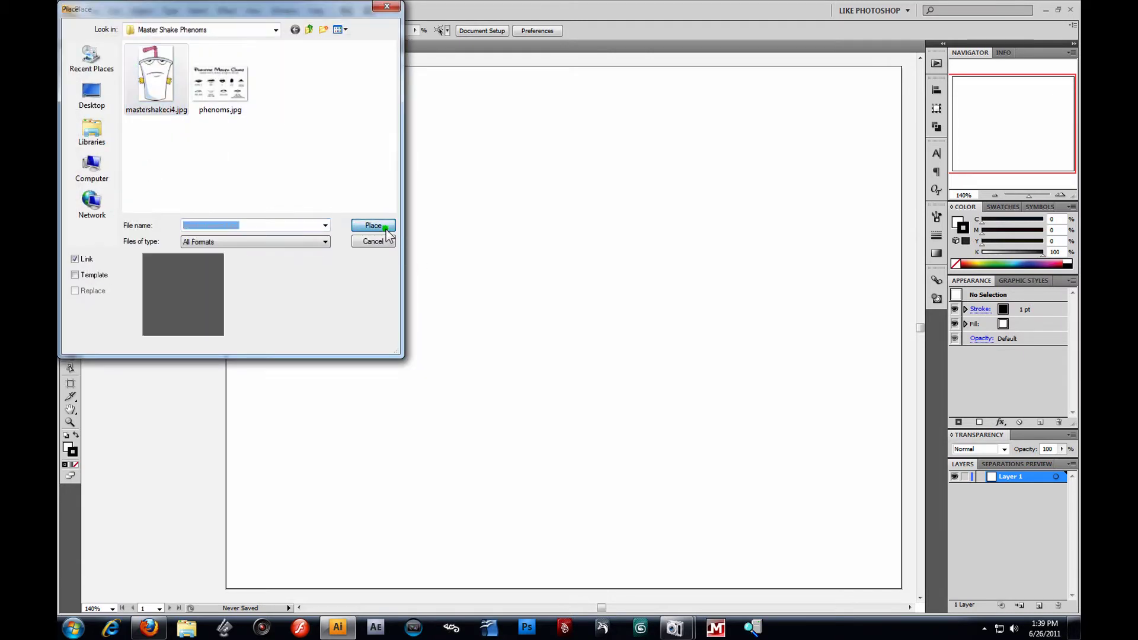
pyautogui.click(374, 226)
# Scale the placed image down to about 106 × 170 mm and center it on the artboard.
pyautogui.moveTo(541, 259); pyautogui.dragTo(569, 294)
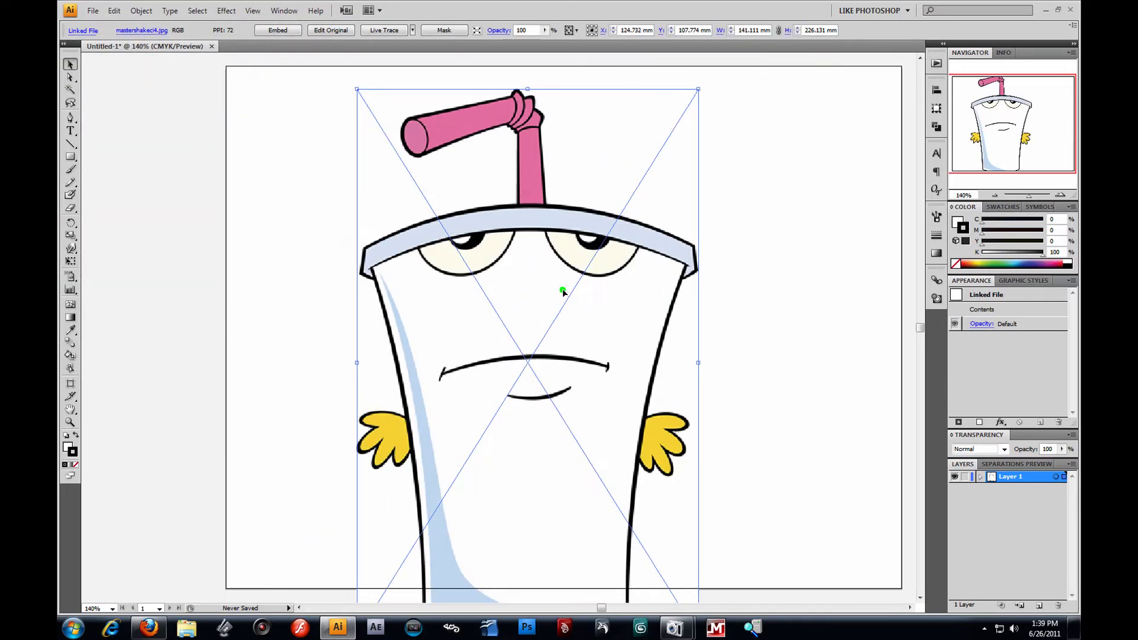
pyautogui.moveTo(356, 89); pyautogui.dragTo(398, 156)
pyautogui.moveTo(560, 334); pyautogui.dragTo(595, 291)
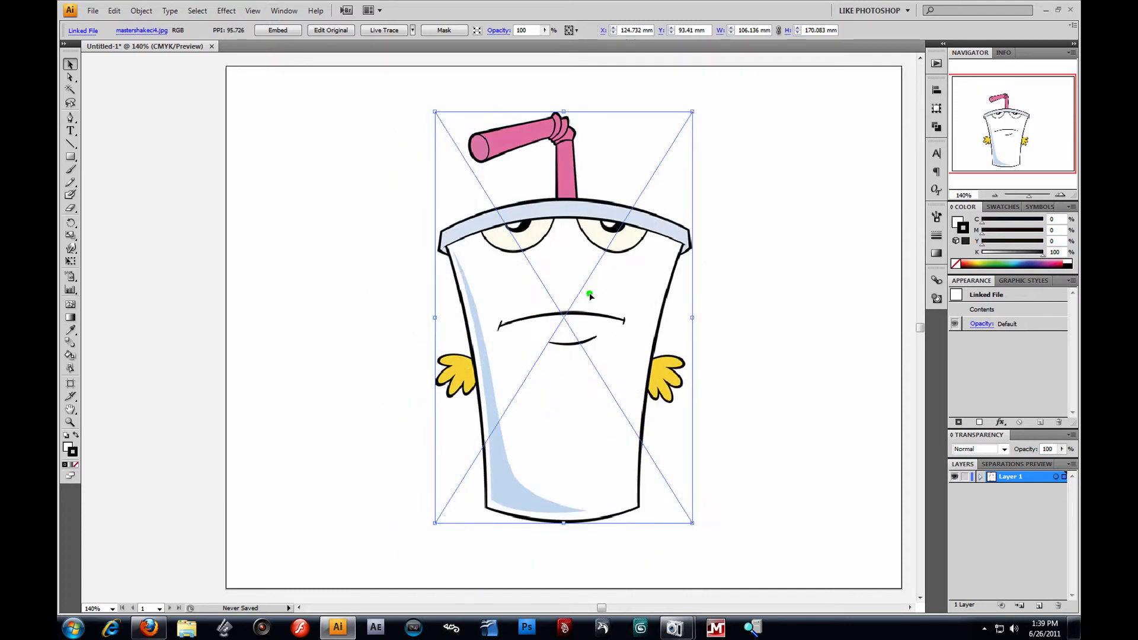
# Rename the layer holding the placed image as Master Shake.
pyautogui.doubleClick(1023, 482)
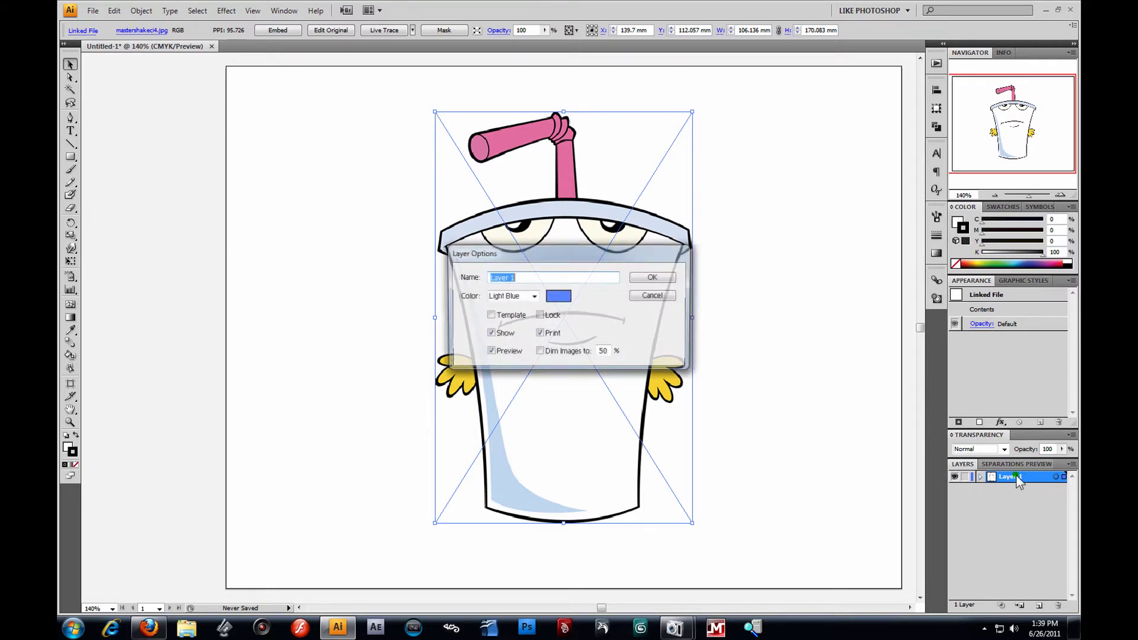
pyautogui.moveTo(541, 256); pyautogui.dragTo(635, 323)
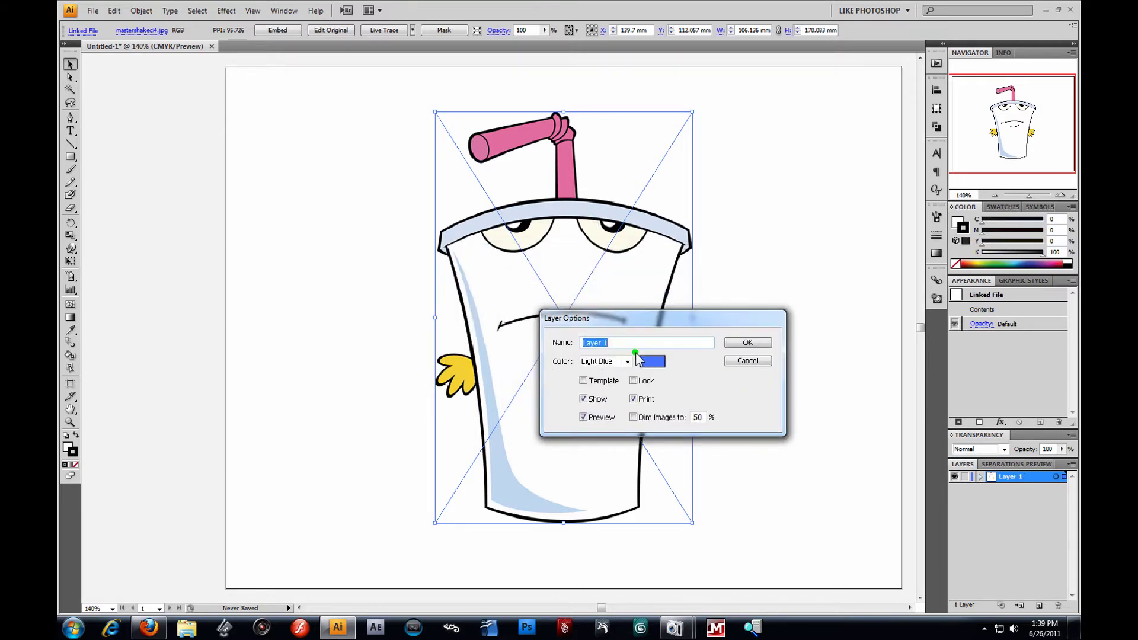
pyautogui.write('Master Shake')
pyautogui.press('Return')
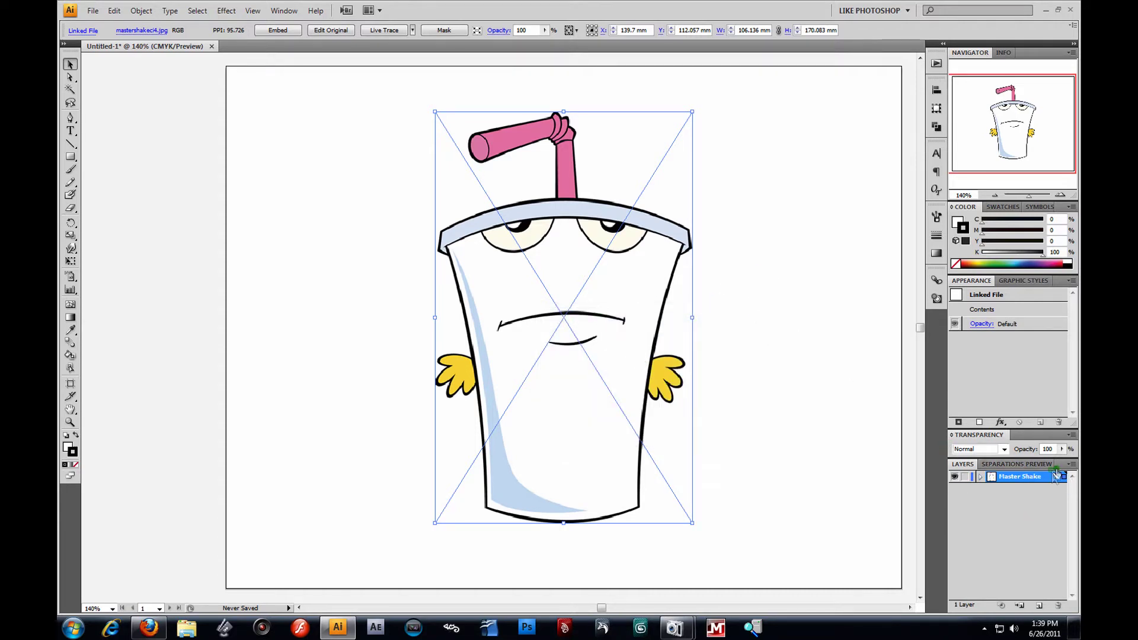
# Fade the placed image to 25% opacity and lock its layer for tracing.
pyautogui.click(1061, 449)
pyautogui.moveTo(1038, 462); pyautogui.dragTo(1015, 463)
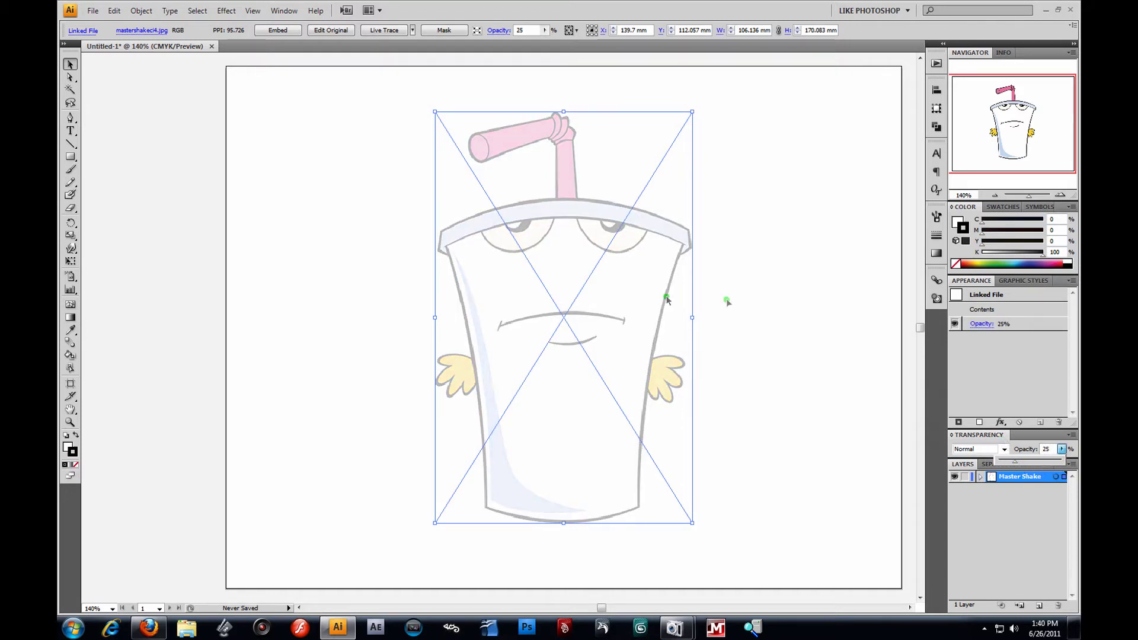
pyautogui.click(965, 477)
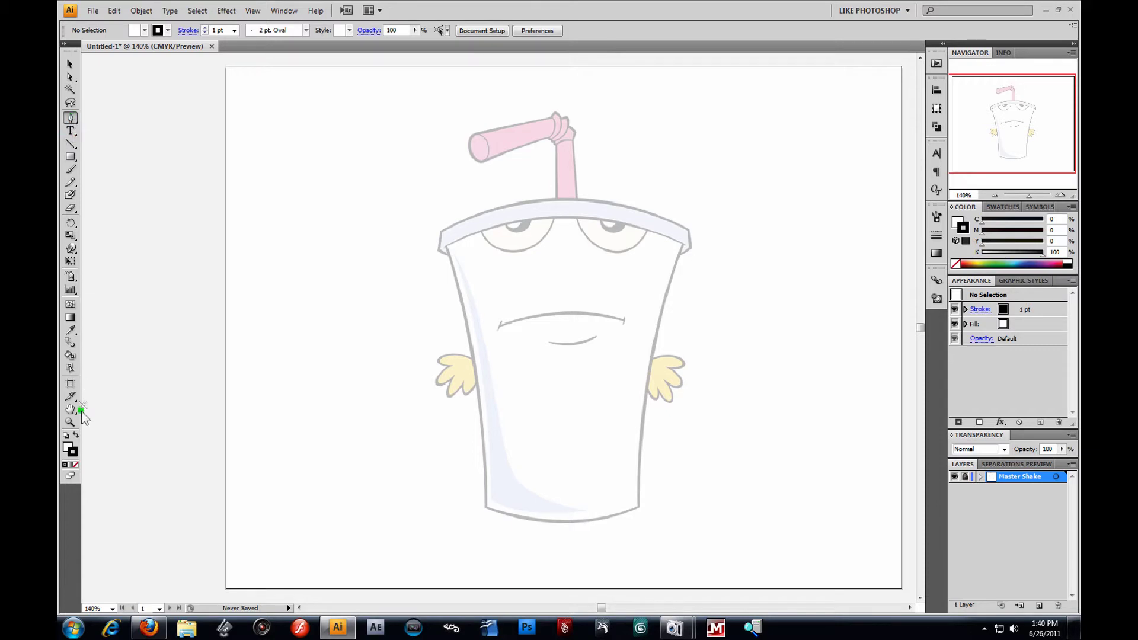
# Set the fill to none with a black stroke and activate the Pen tool.
pyautogui.click(64, 437)
pyautogui.click(75, 466)
pyautogui.click(74, 453)
pyautogui.click(73, 117)
# Create a new layer above the template and name it Body.
pyautogui.click(1043, 606)
pyautogui.doubleClick(1010, 478)
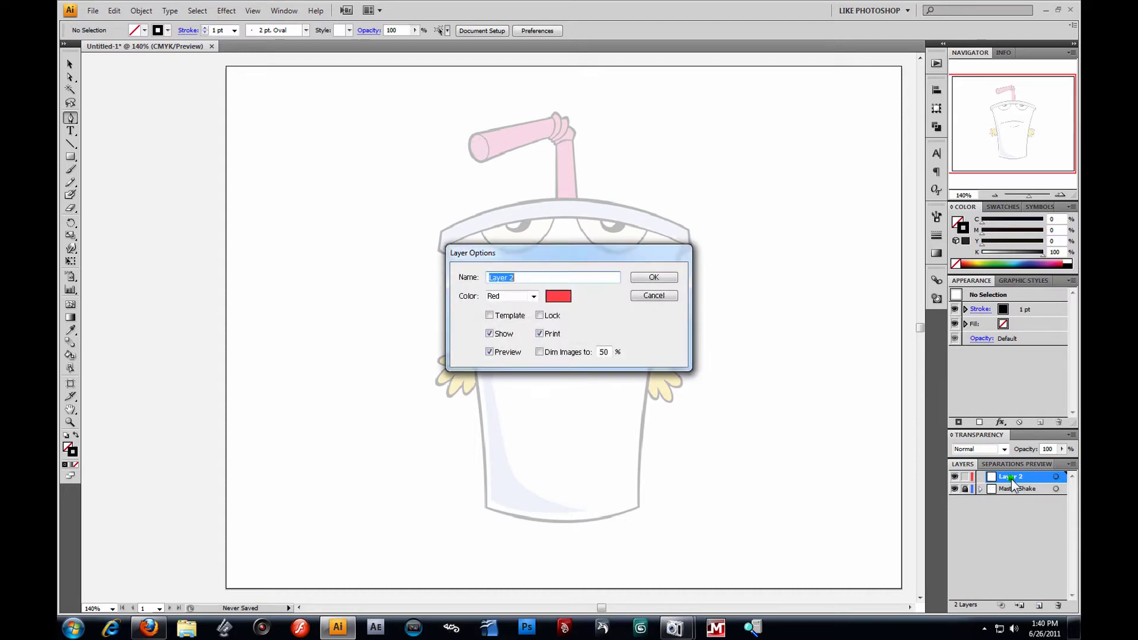
pyautogui.write('Body')
pyautogui.press('Return')
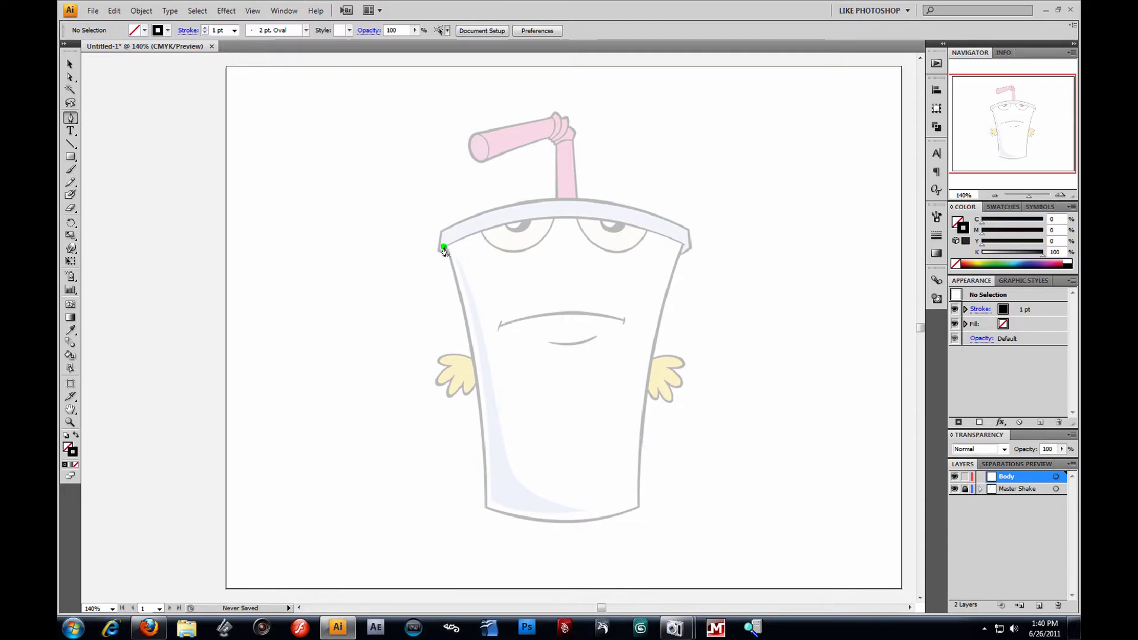
# Trace the cup body's curved top edge beneath the lid with the Pen tool, ending in a corner at the upper-right.
pyautogui.click(445, 245)
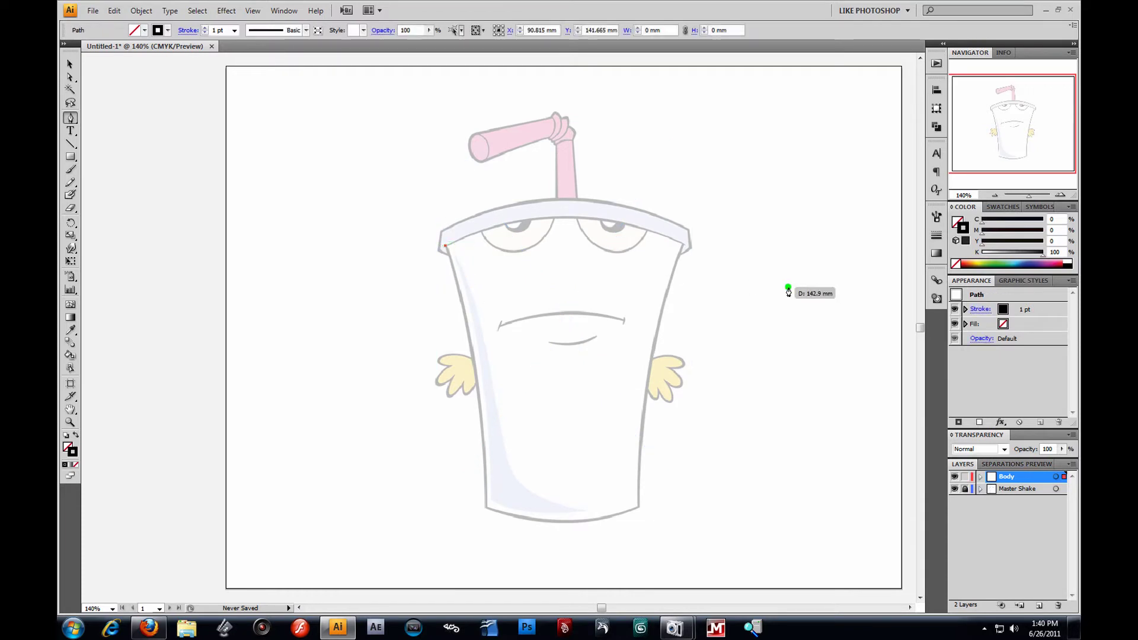
pyautogui.click(684, 244)
pyautogui.moveTo(683, 247)
pyautogui.mouseDown()
pyautogui.moveTo(721, 297)
pyautogui.moveTo(820, 326)
pyautogui.moveTo(792, 298)
pyautogui.moveTo(824, 304)
pyautogui.mouseUp()
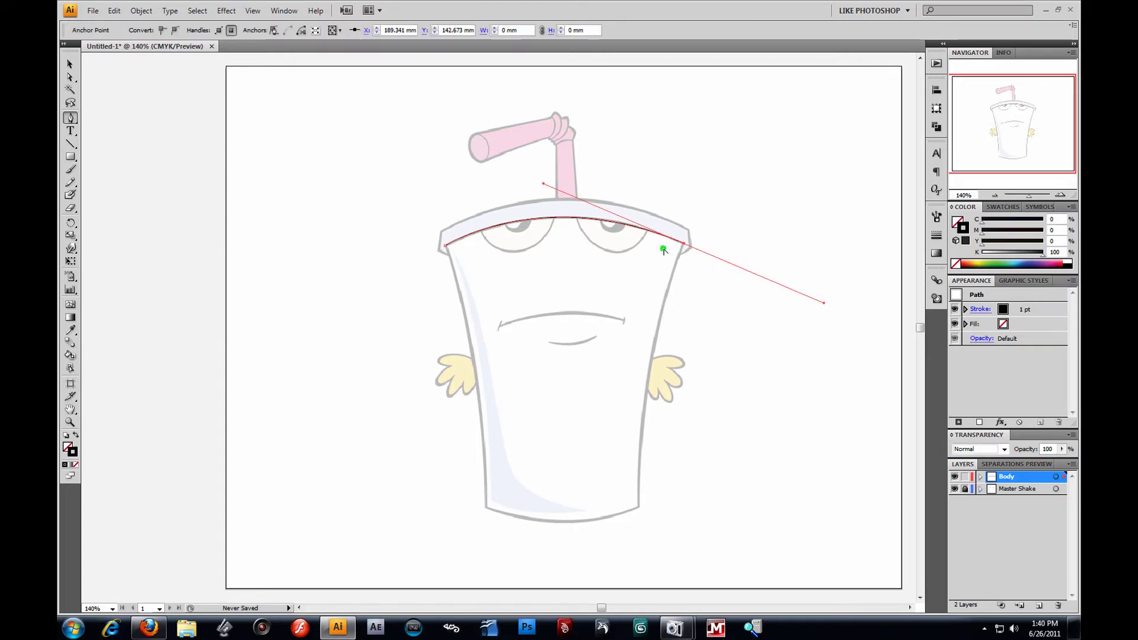
pyautogui.click(683, 244)
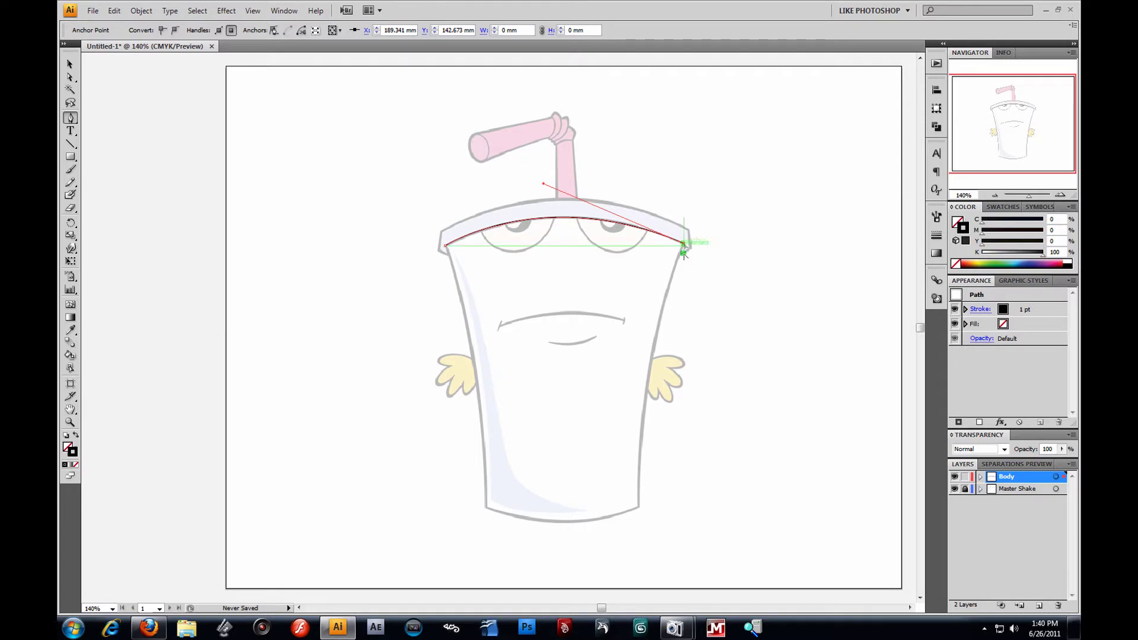
# Continue the path along the cup's right side, bottom and left side, closing it at the starting anchor.
pyautogui.moveTo(639, 509)
pyautogui.mouseDown()
pyautogui.moveTo(646, 608)
pyautogui.moveTo(574, 514)
pyautogui.moveTo(633, 539)
pyautogui.moveTo(630, 529)
pyautogui.mouseUp()
pyautogui.click(639, 329)
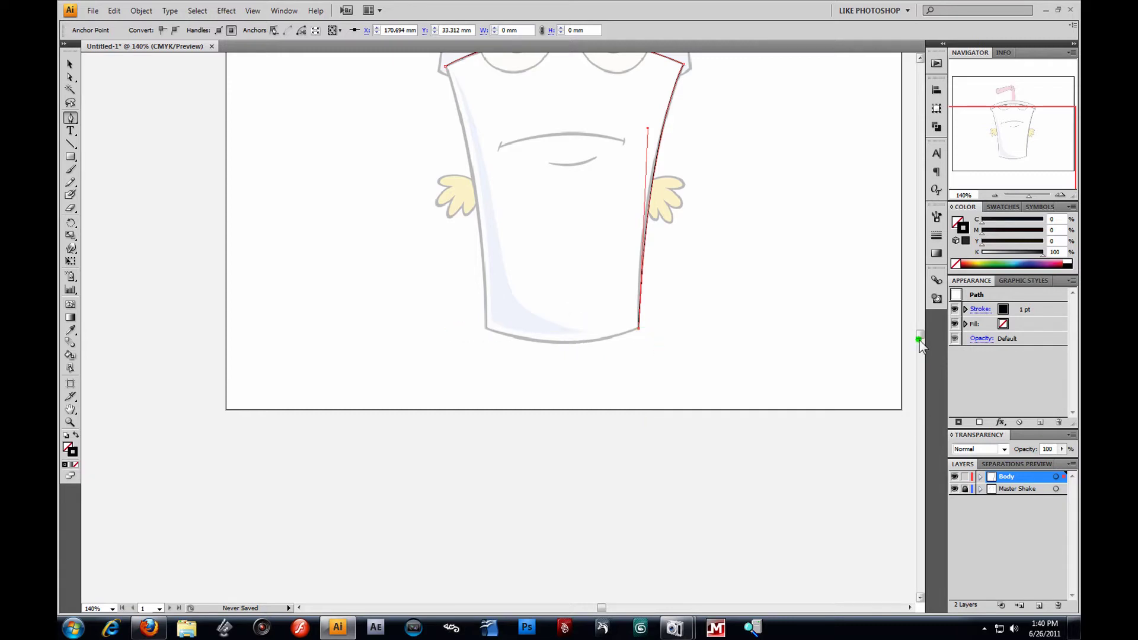
pyautogui.moveTo(739, 254); pyautogui.dragTo(767, 395)
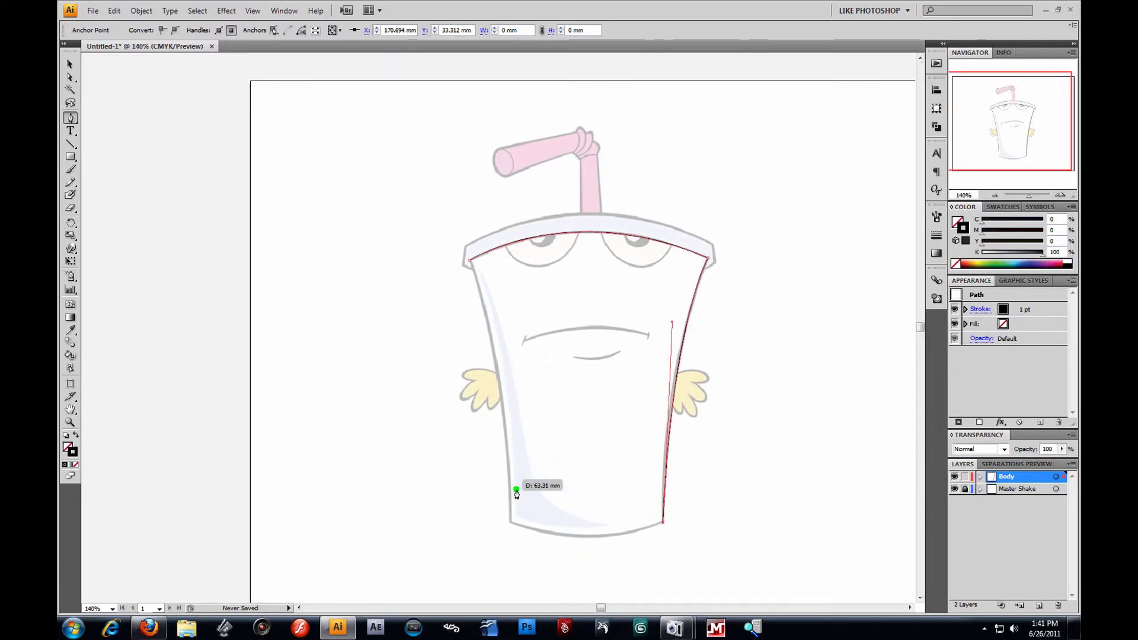
pyautogui.moveTo(509, 523); pyautogui.dragTo(417, 495)
pyautogui.click(510, 523)
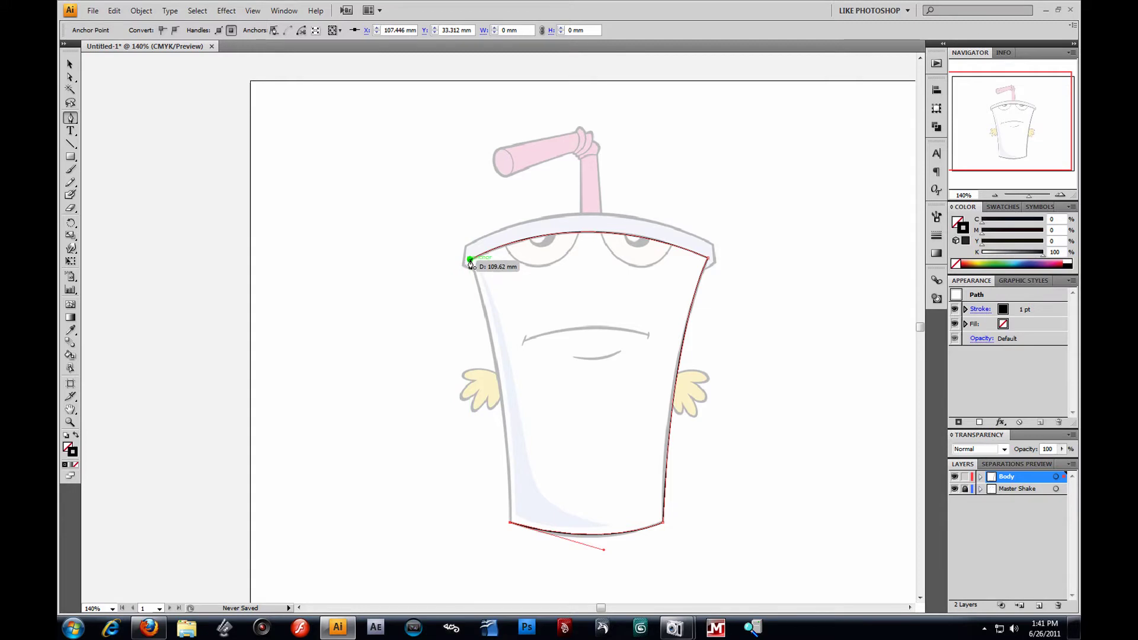
pyautogui.moveTo(469, 261); pyautogui.dragTo(437, 200)
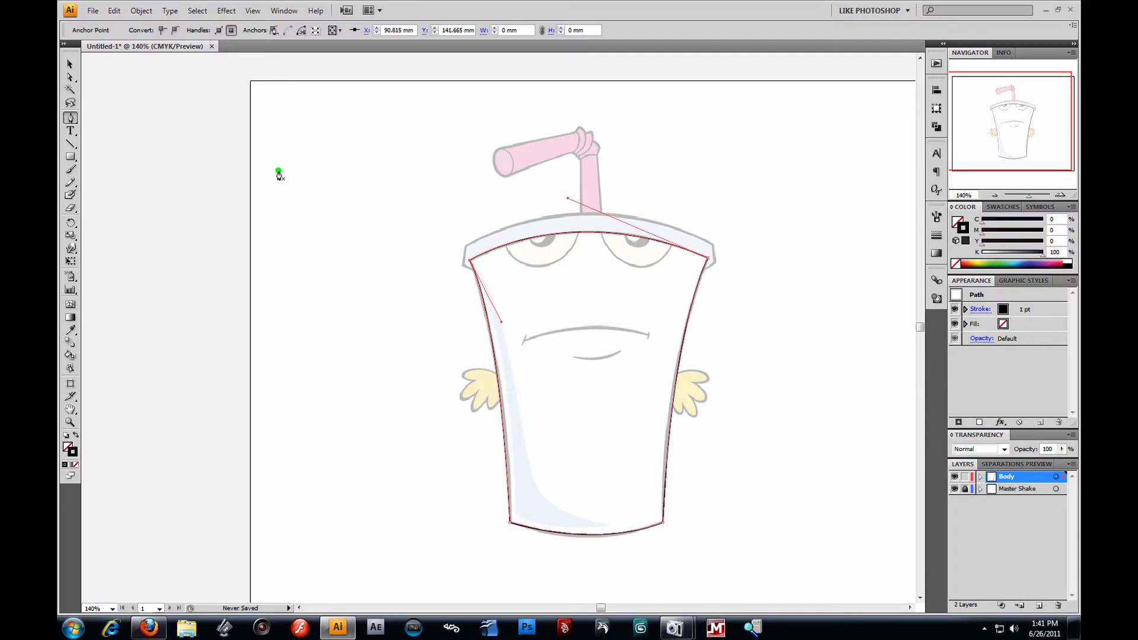
# Swap the body path's stroke and fill so the shape is solid black without a stroke.
pyautogui.click(73, 68)
pyautogui.click(696, 262)
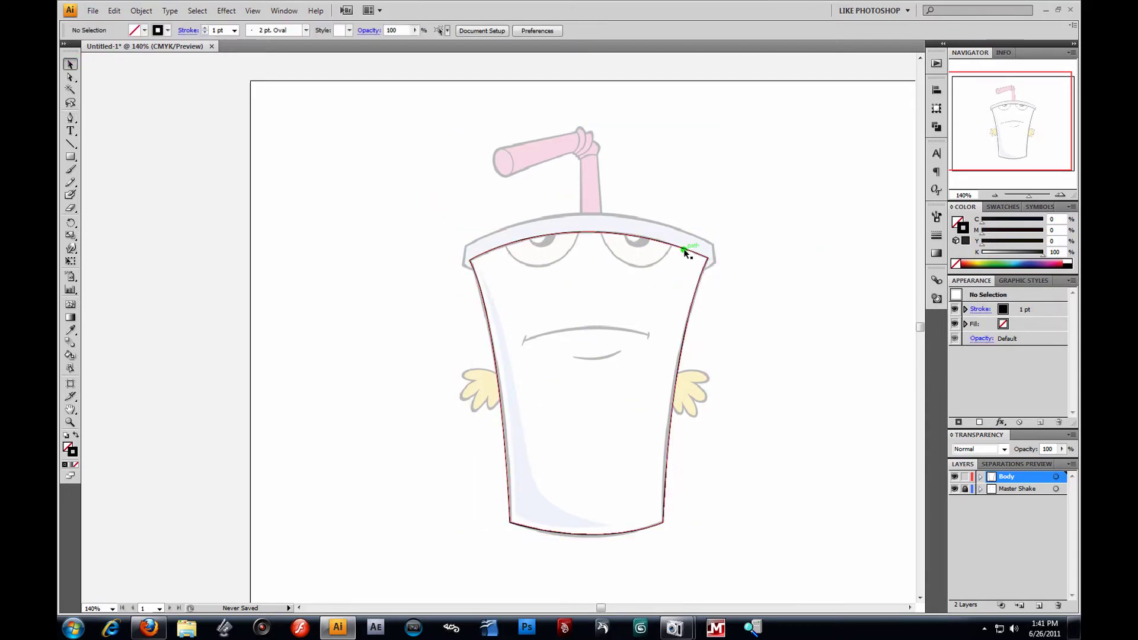
pyautogui.click(684, 250)
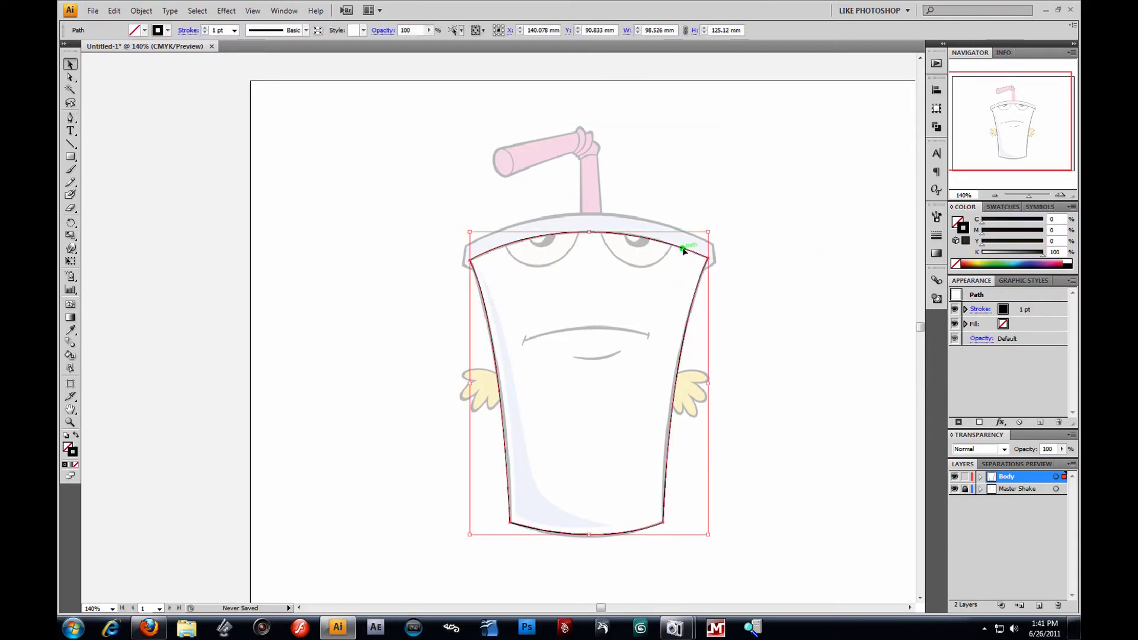
pyautogui.click(76, 437)
pyautogui.click(870, 296)
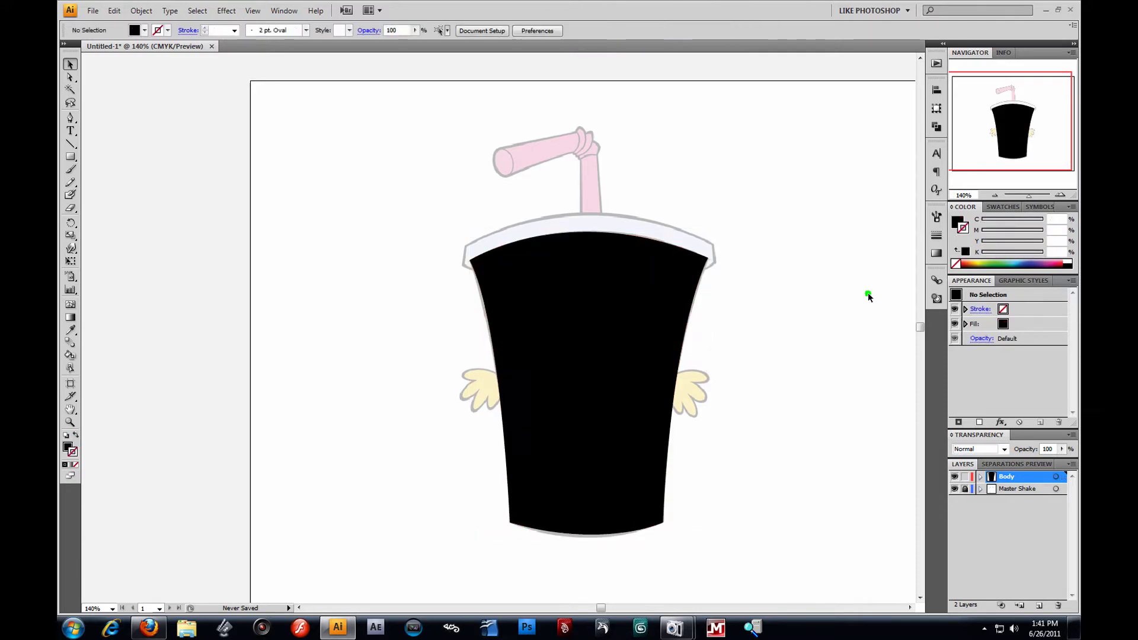
# Copy the black body shape and paste the duplicate exactly in front of the original.
pyautogui.click(579, 321)
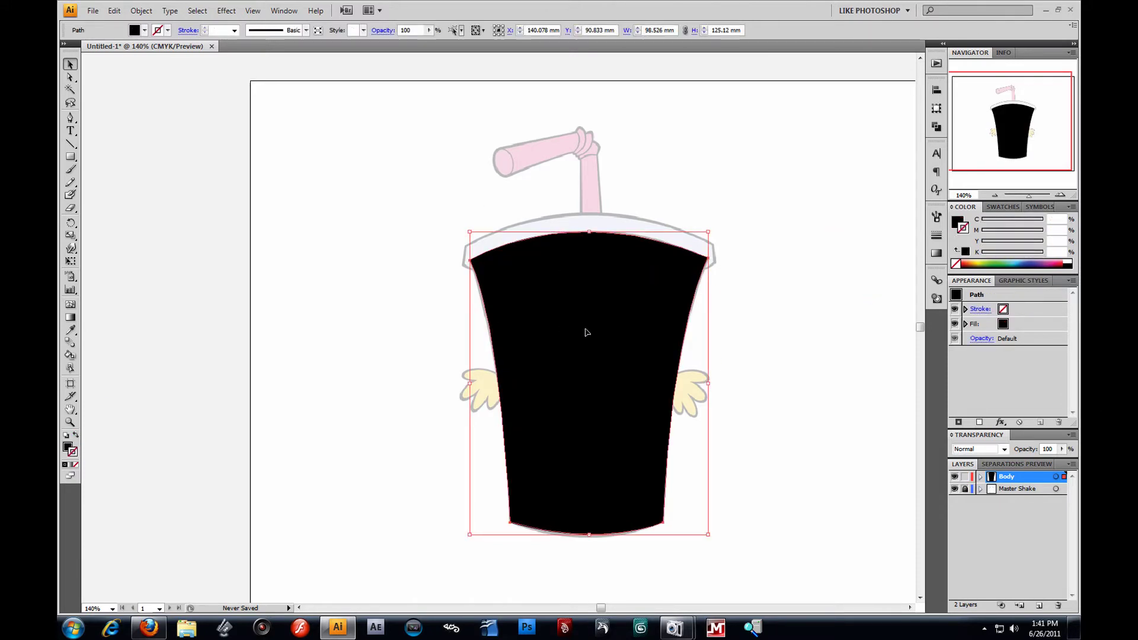
pyautogui.click(114, 10)
pyautogui.click(112, 69)
pyautogui.click(114, 11)
pyautogui.click(127, 98)
pyautogui.moveTo(631, 330); pyautogui.dragTo(778, 271)
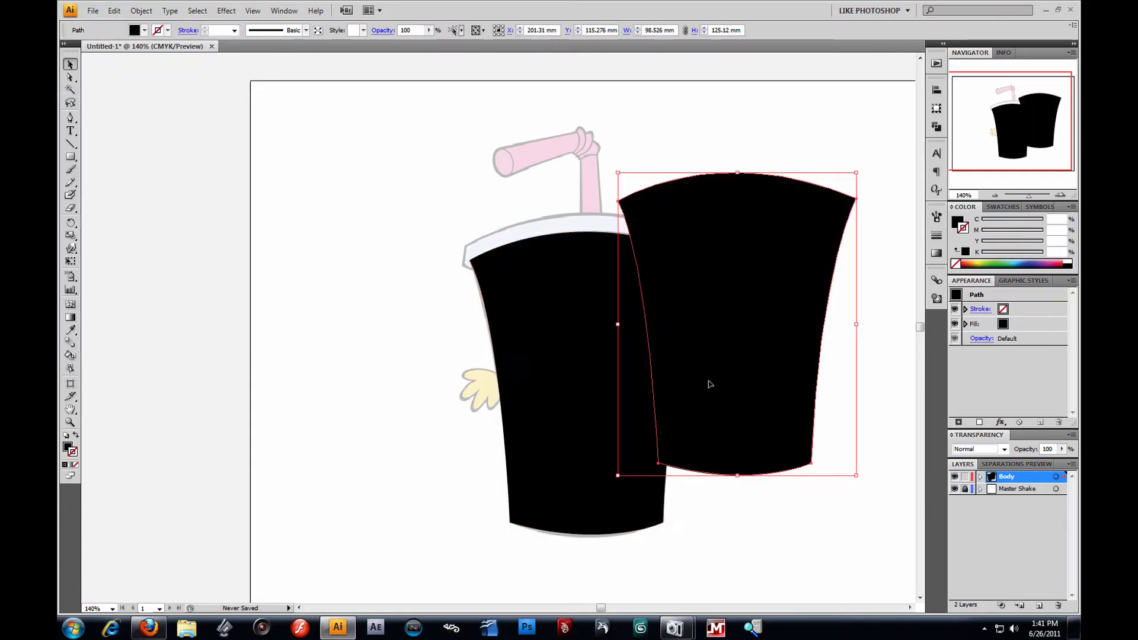
pyautogui.hotkey('ctrl', 'z')
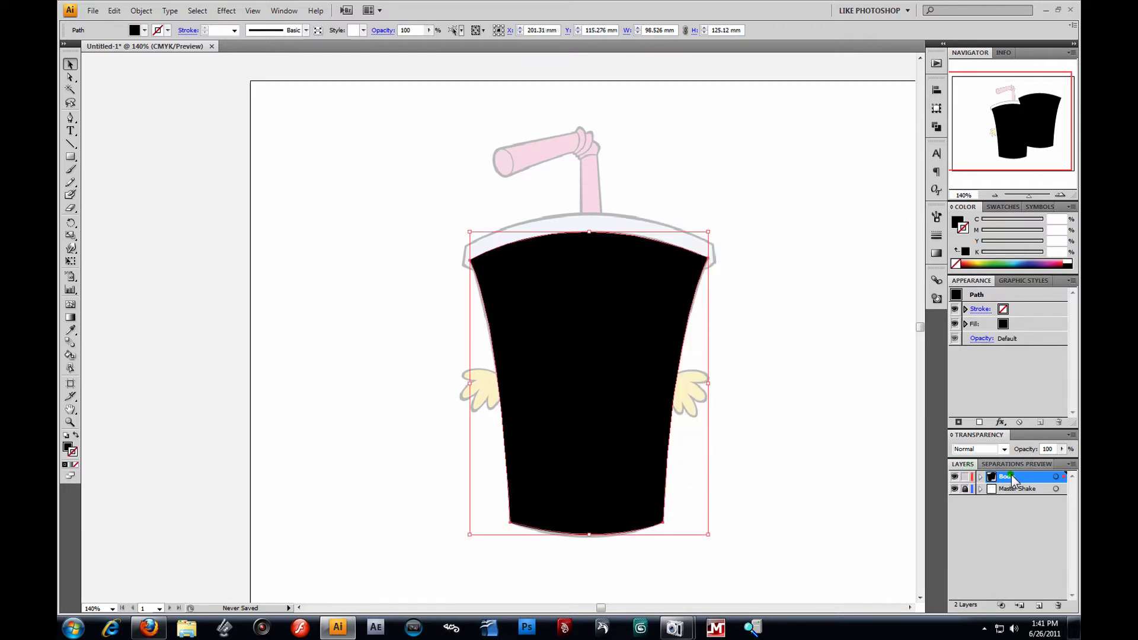
# Fill the front copy of the body shape with white.
pyautogui.click(776, 279)
pyautogui.click(567, 302)
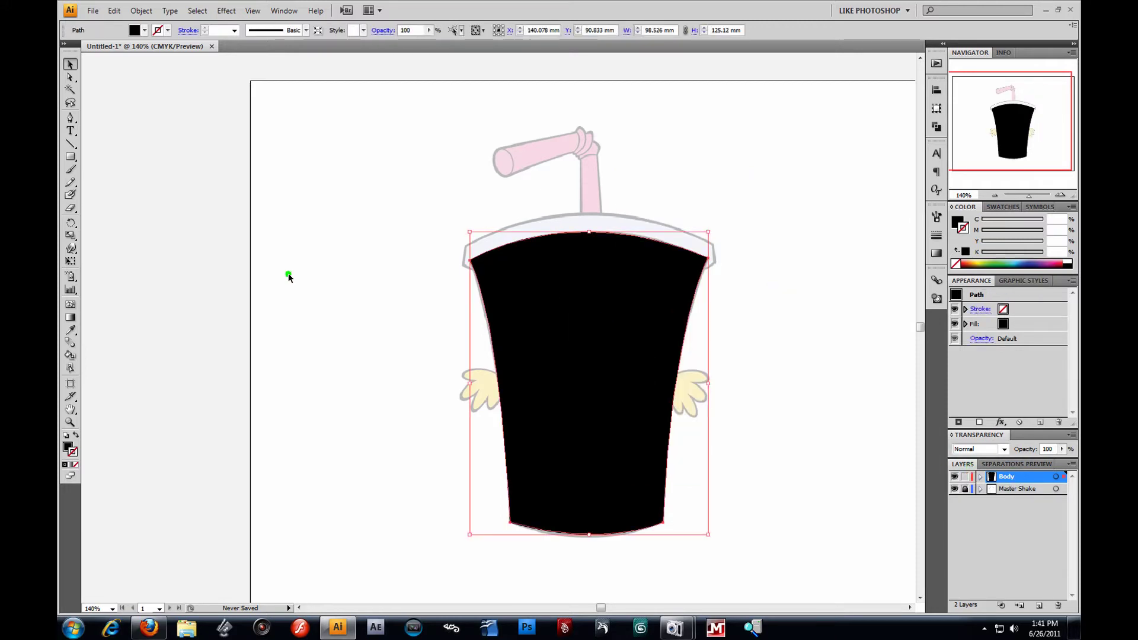
pyautogui.click(70, 448)
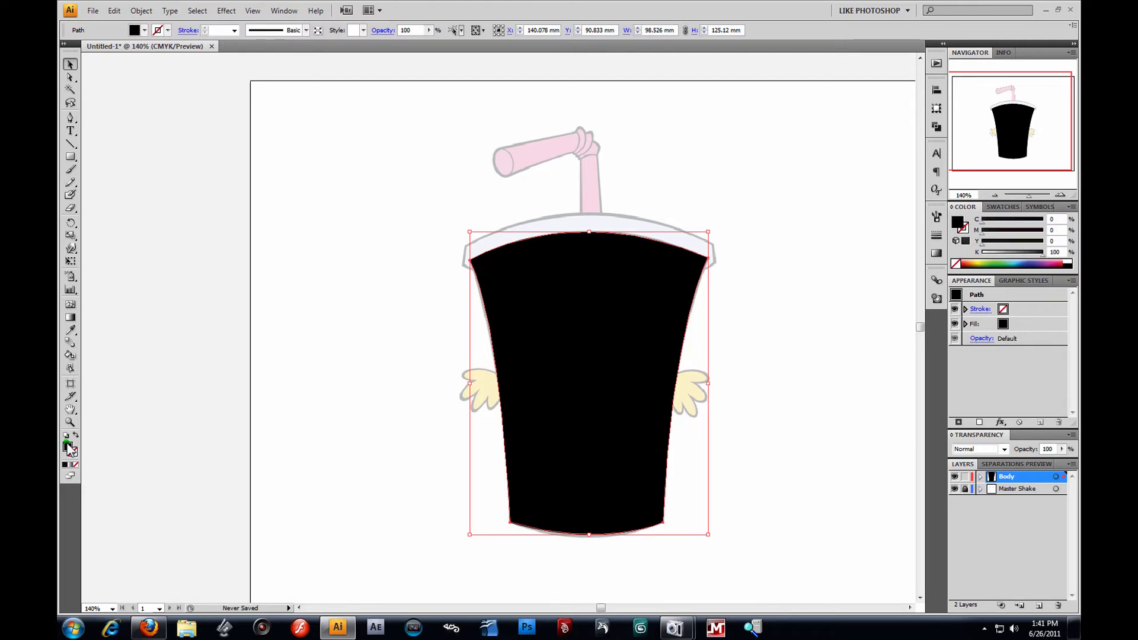
pyautogui.click(1070, 260)
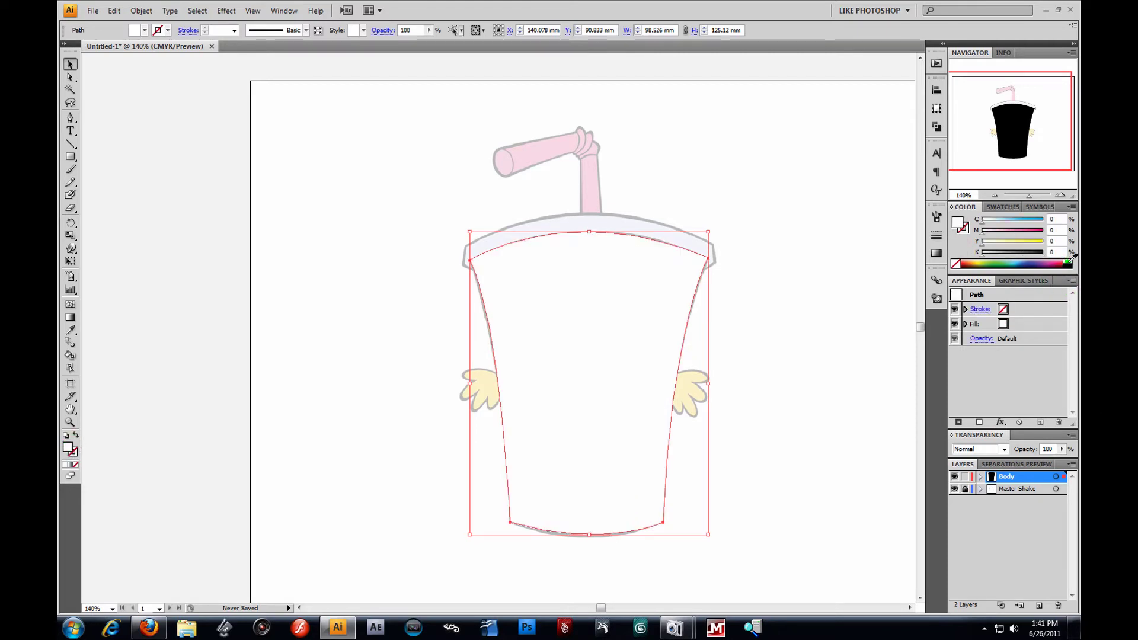
# Move the white shape's two upper corner anchor points slightly inward to expose a black outline along the sides and top.
pyautogui.click(70, 76)
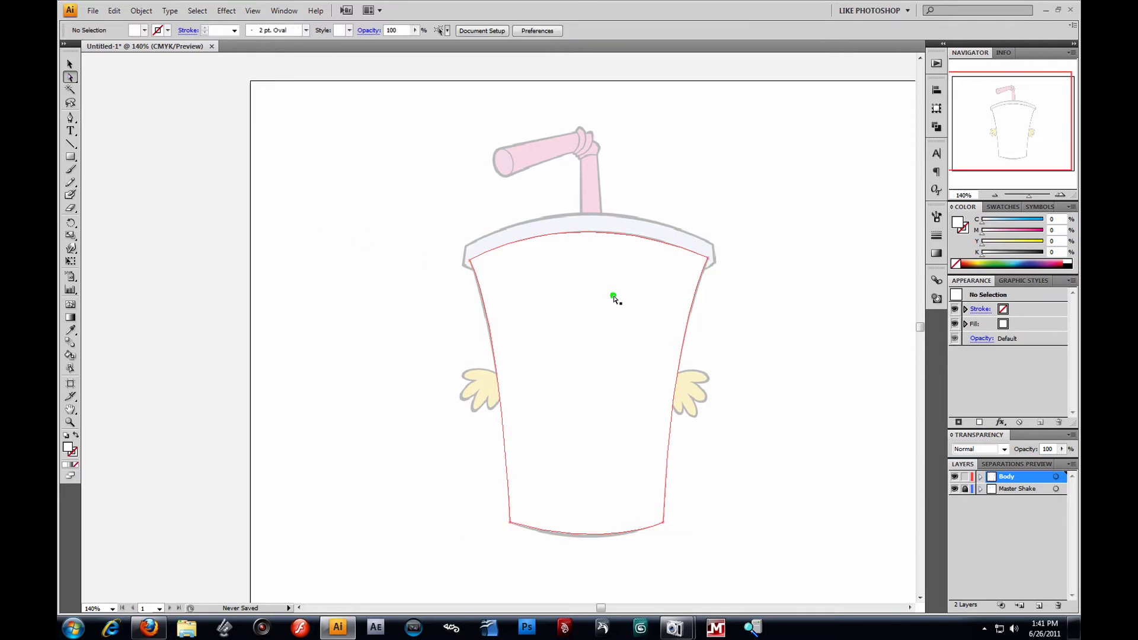
pyautogui.moveTo(612, 317); pyautogui.dragTo(792, 275)
pyautogui.hotkey('ctrl', 'z')
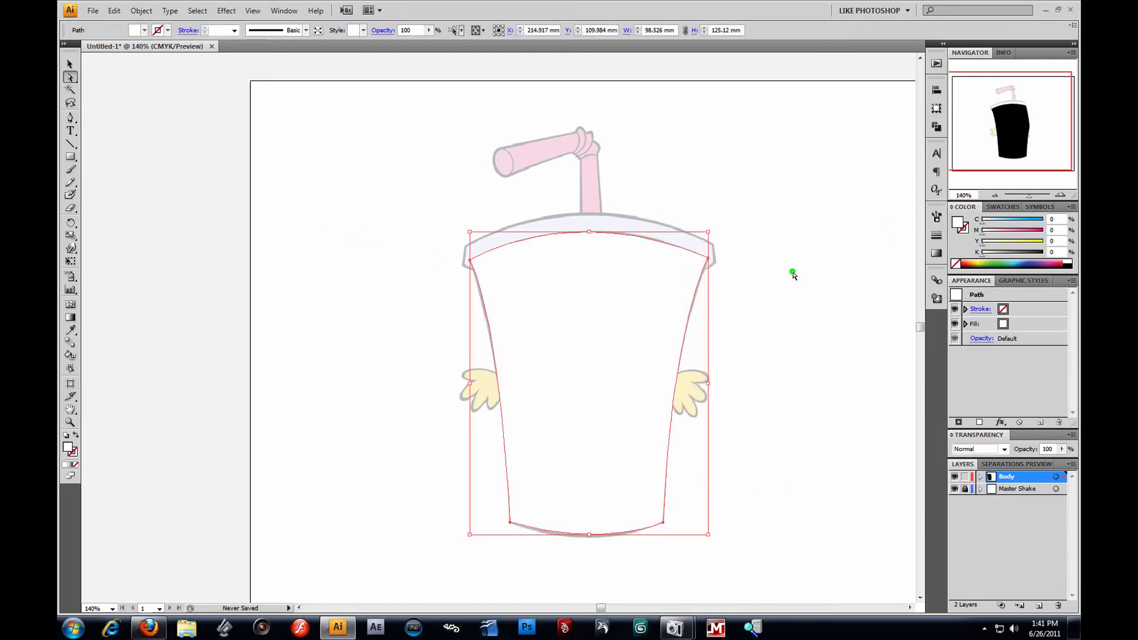
pyautogui.click(708, 259)
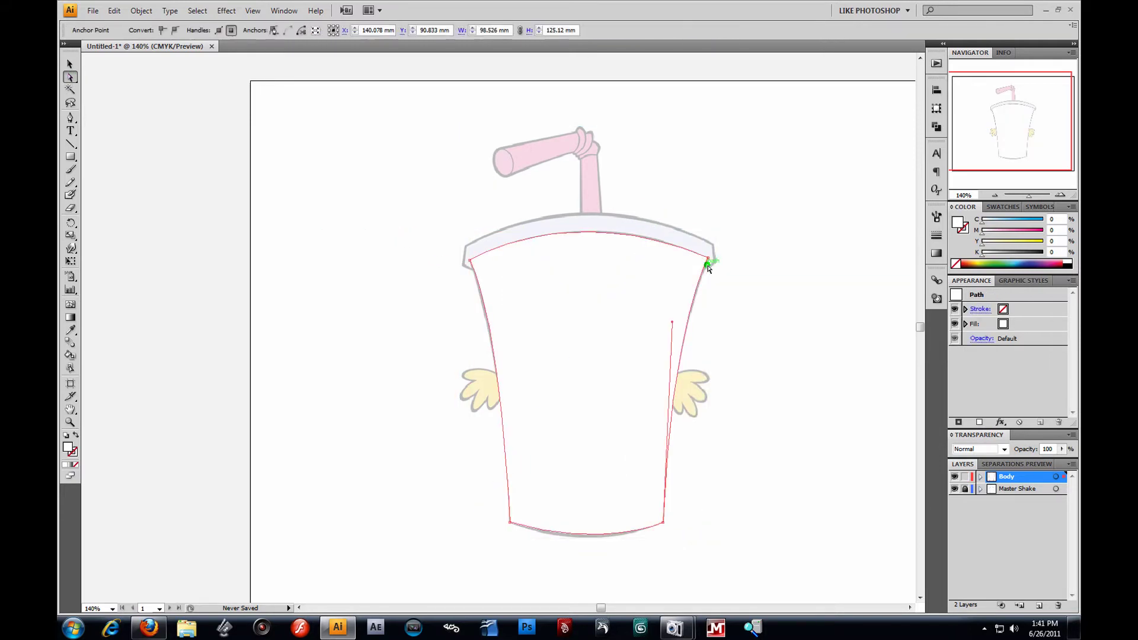
pyautogui.moveTo(708, 259); pyautogui.dragTo(704, 260)
pyautogui.moveTo(469, 264); pyautogui.dragTo(472, 262)
pyautogui.click(636, 477)
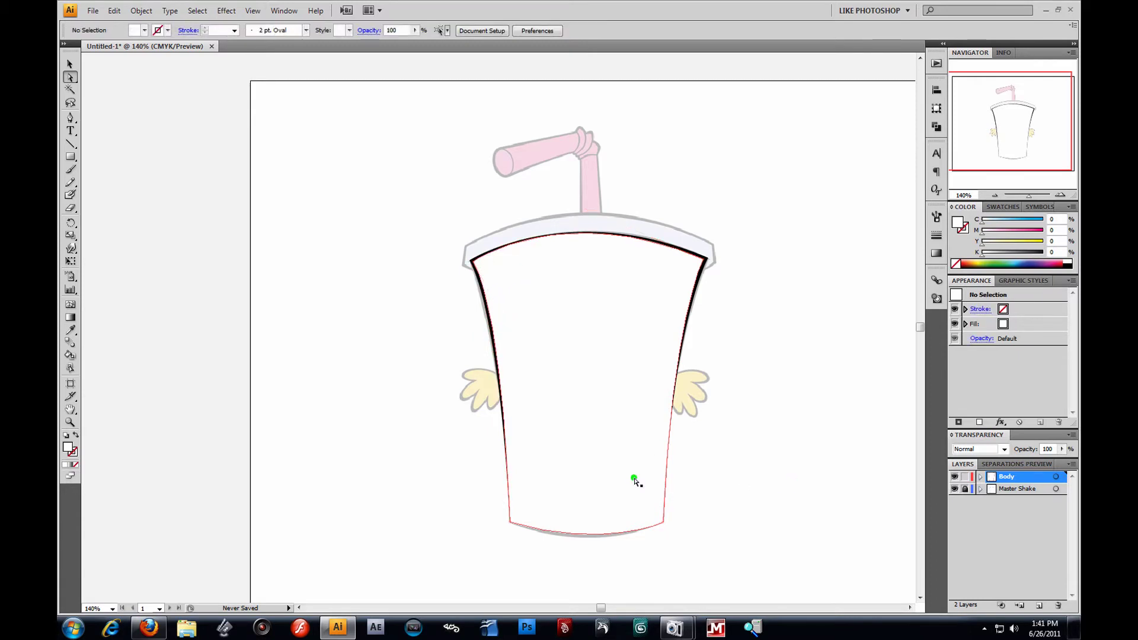
# Move the white shape's two bottom corner anchor points about 1 mm inward and upward to extend the black outline.
pyautogui.click(661, 525)
pyautogui.moveTo(663, 522); pyautogui.dragTo(660, 522)
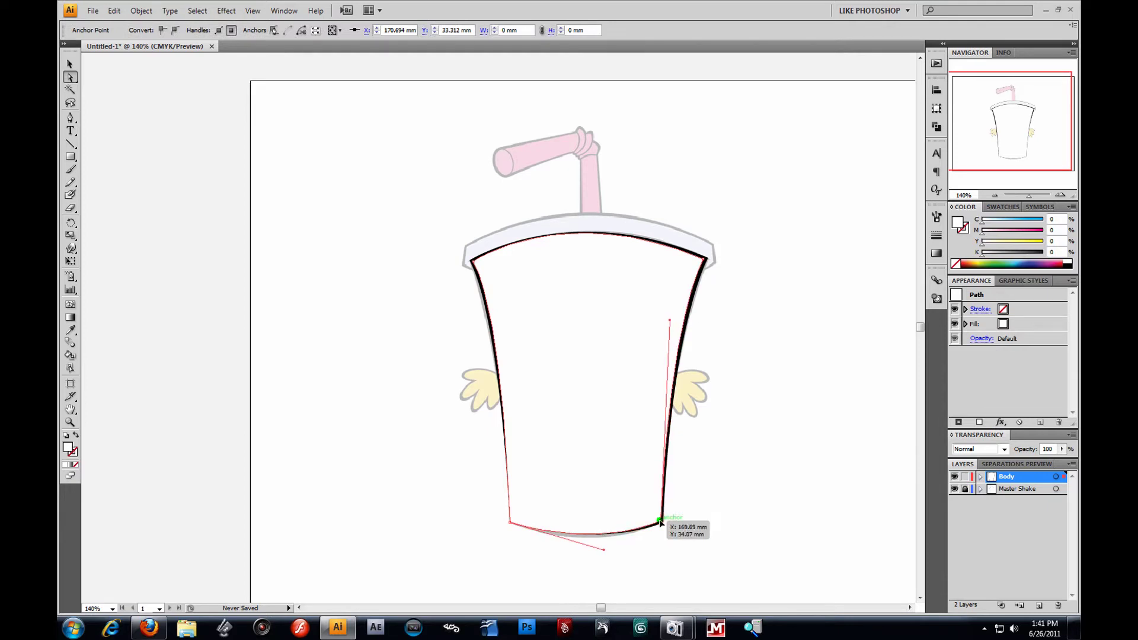
pyautogui.click(511, 522)
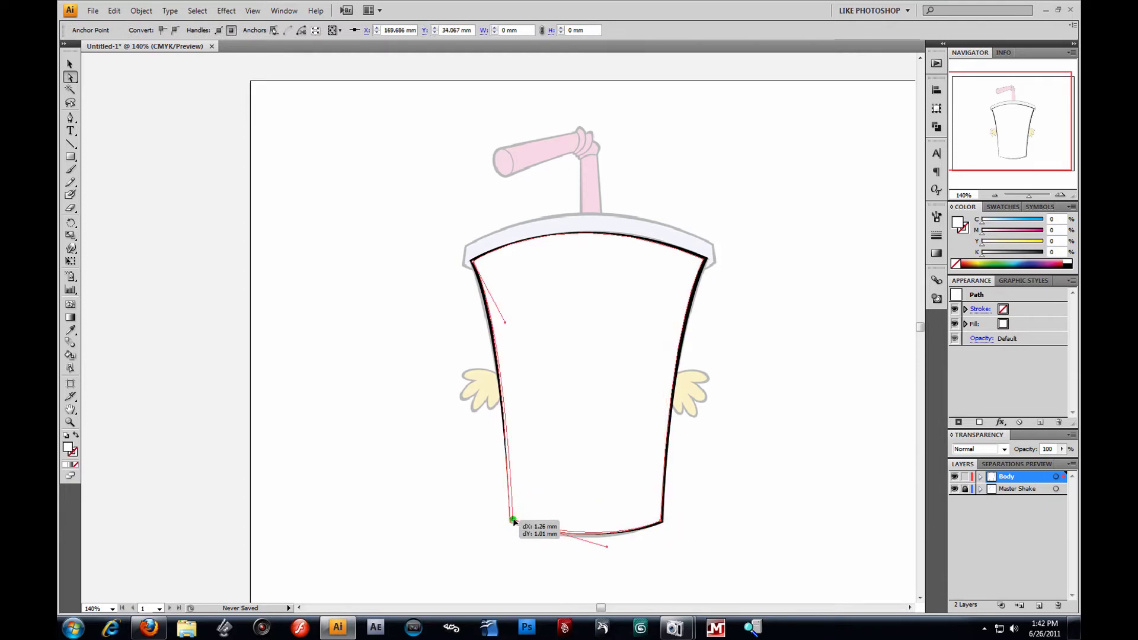
pyautogui.click(774, 504)
pyautogui.click(70, 64)
pyautogui.moveTo(373, 110); pyautogui.dragTo(765, 560)
pyautogui.click(372, 147)
pyautogui.click(71, 63)
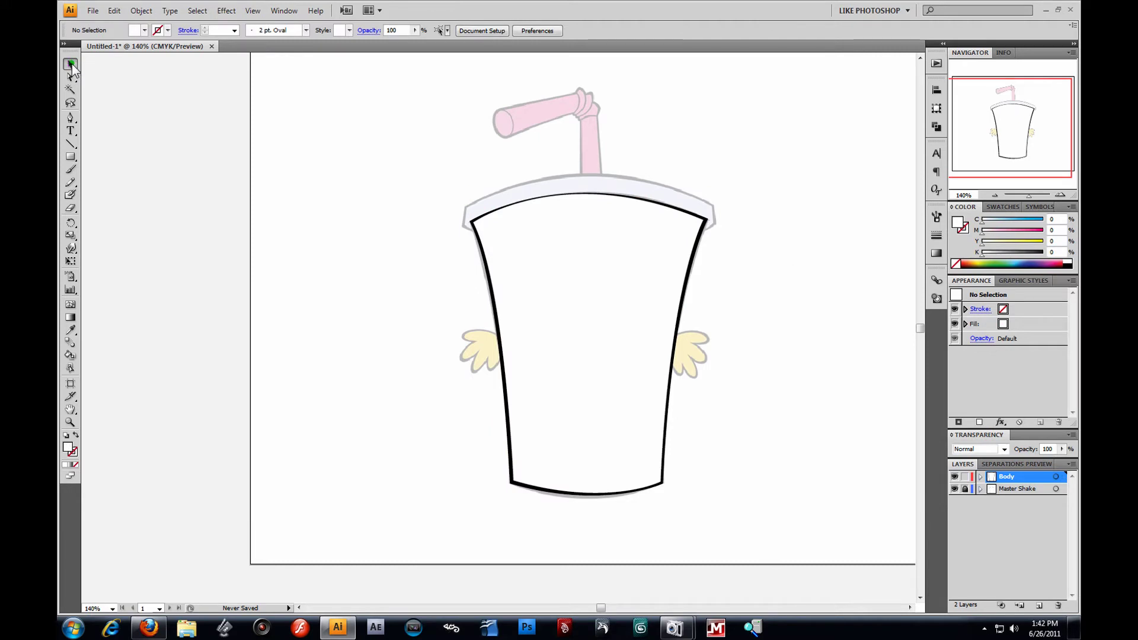
# Select both body shapes and lower their opacity to 19% so the reference image shows through.
pyautogui.moveTo(431, 142); pyautogui.dragTo(783, 573)
pyautogui.click(414, 30)
pyautogui.moveTo(415, 42); pyautogui.dragTo(364, 35)
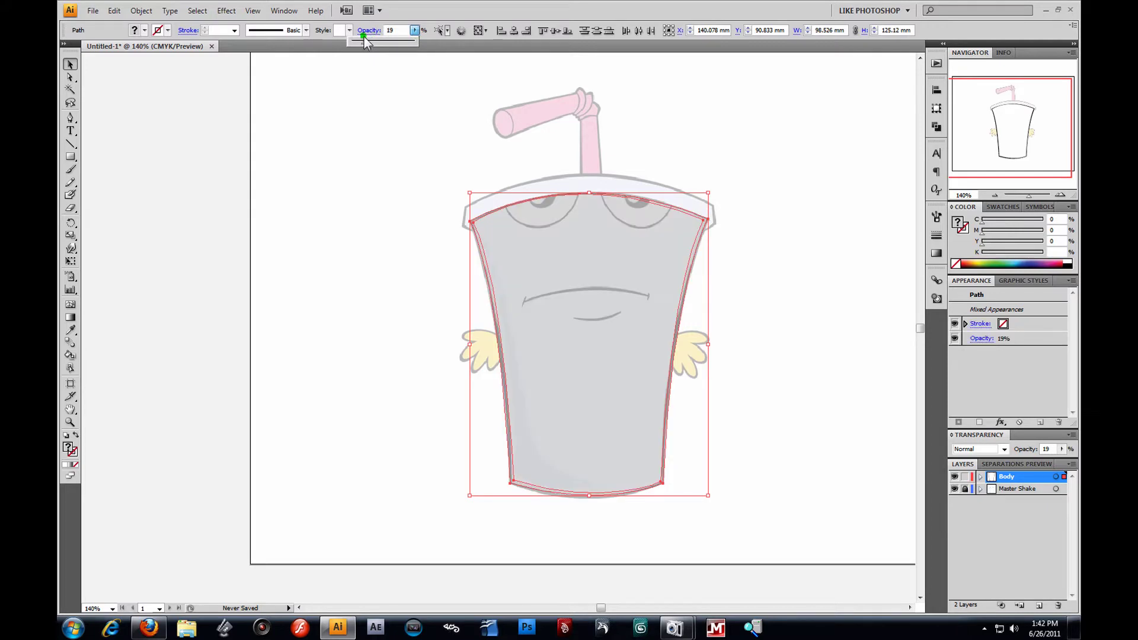
pyautogui.click(402, 172)
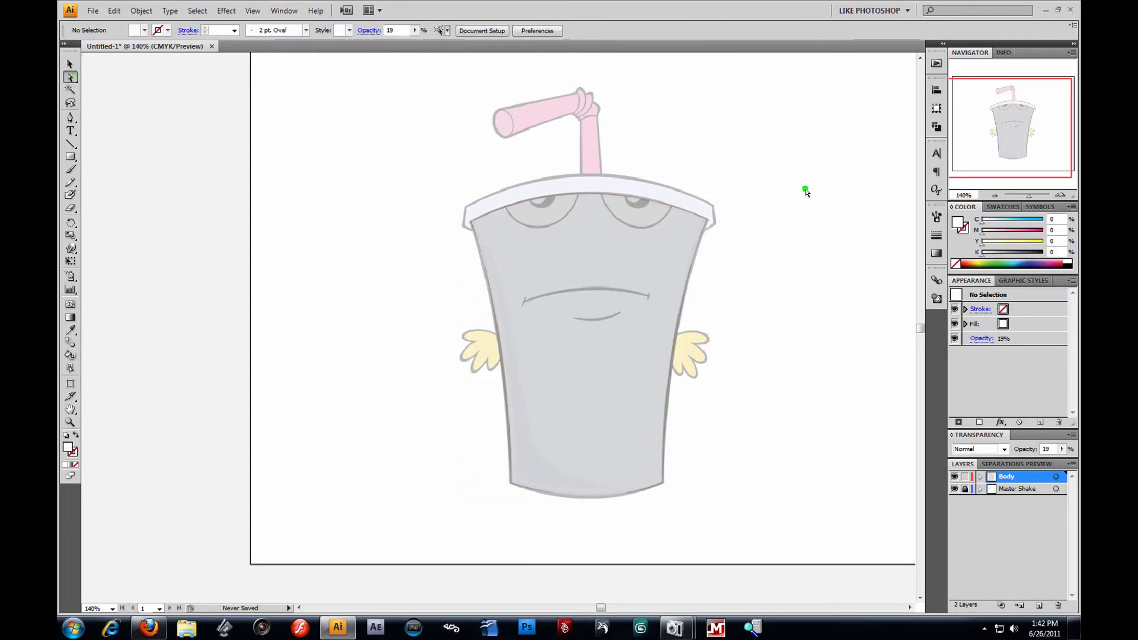
# Move the white body shape's upper-right corner anchor point about 1.2 mm outward to thin the outline there.
pyautogui.click(705, 224)
pyautogui.click(705, 223)
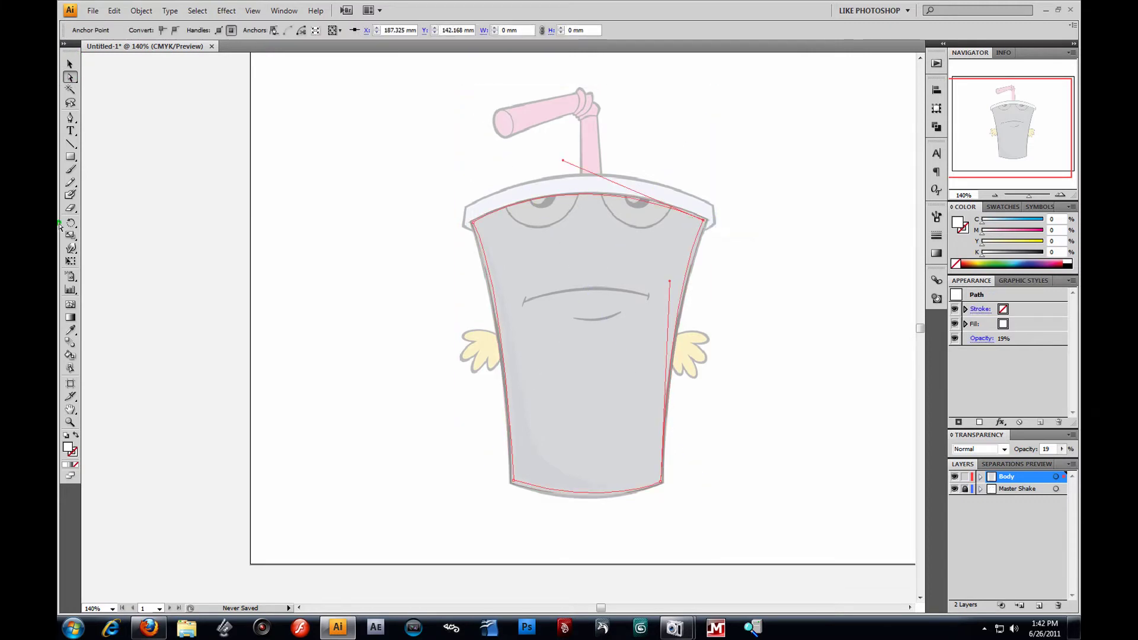
pyautogui.click(70, 422)
pyautogui.moveTo(572, 135); pyautogui.dragTo(876, 407)
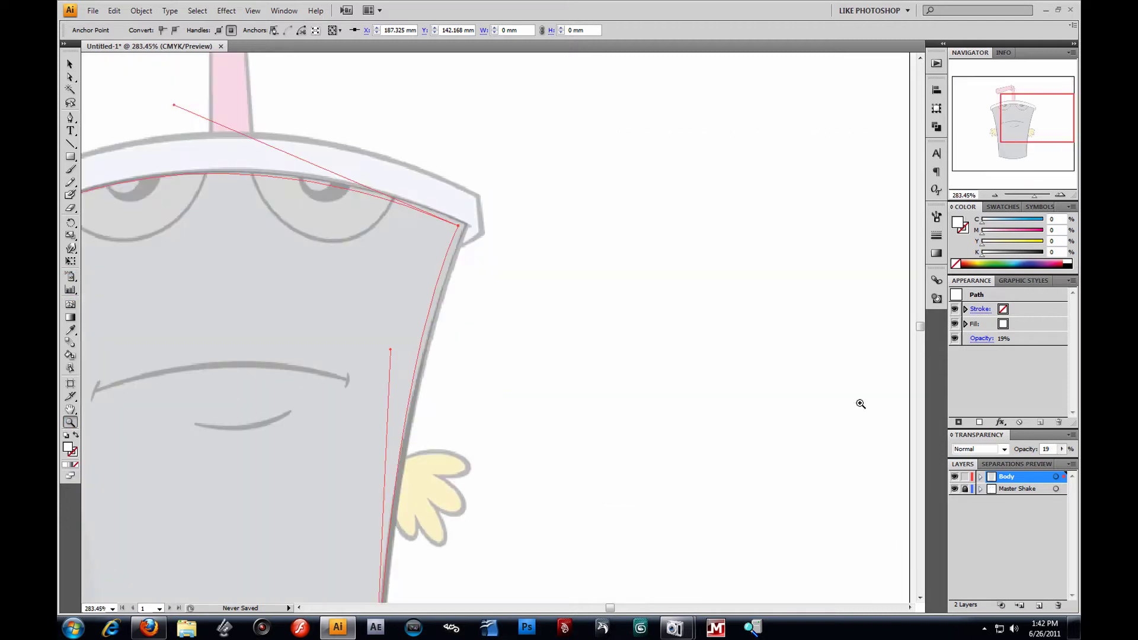
pyautogui.click(74, 74)
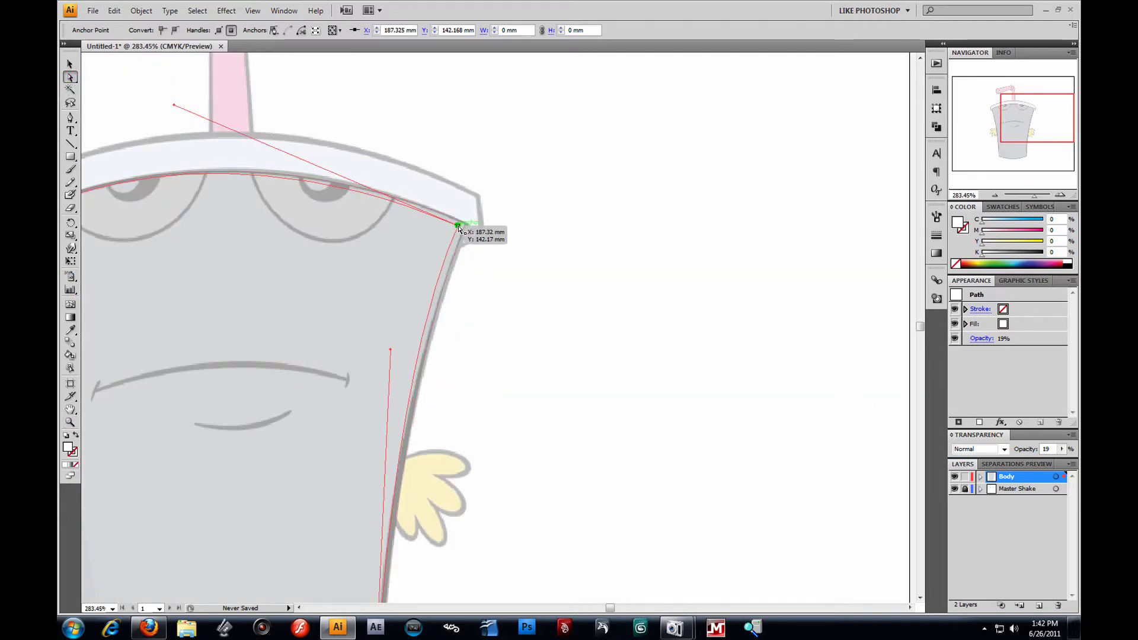
pyautogui.moveTo(460, 226); pyautogui.dragTo(465, 226)
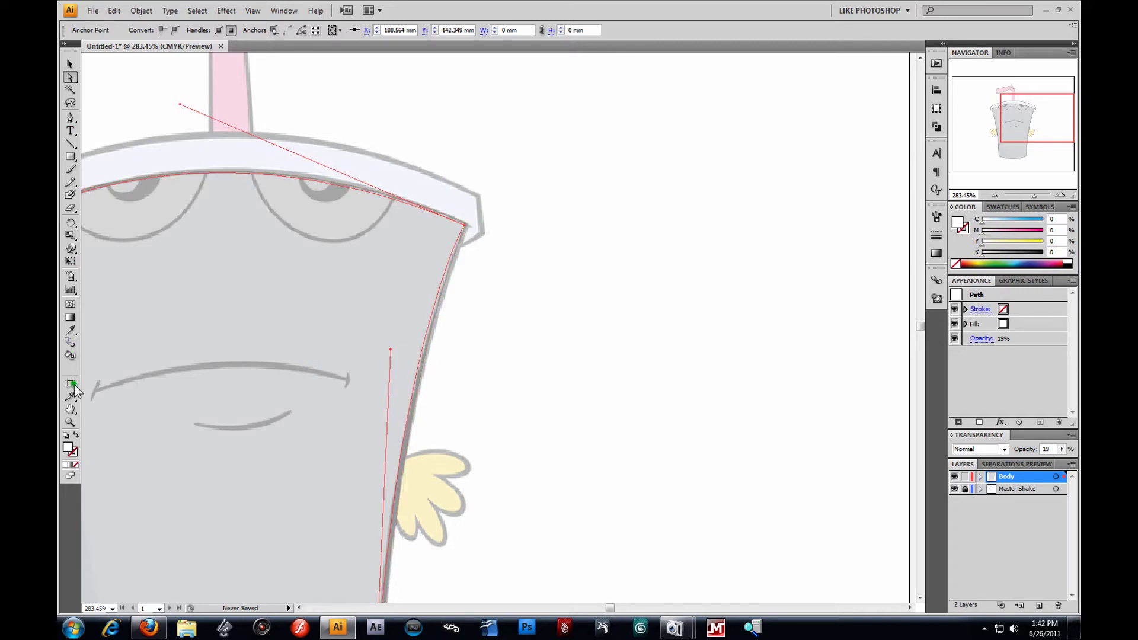
# Restore both body shapes to 100% opacity.
pyautogui.click(70, 409)
pyautogui.moveTo(440, 349); pyautogui.dragTo(796, 289)
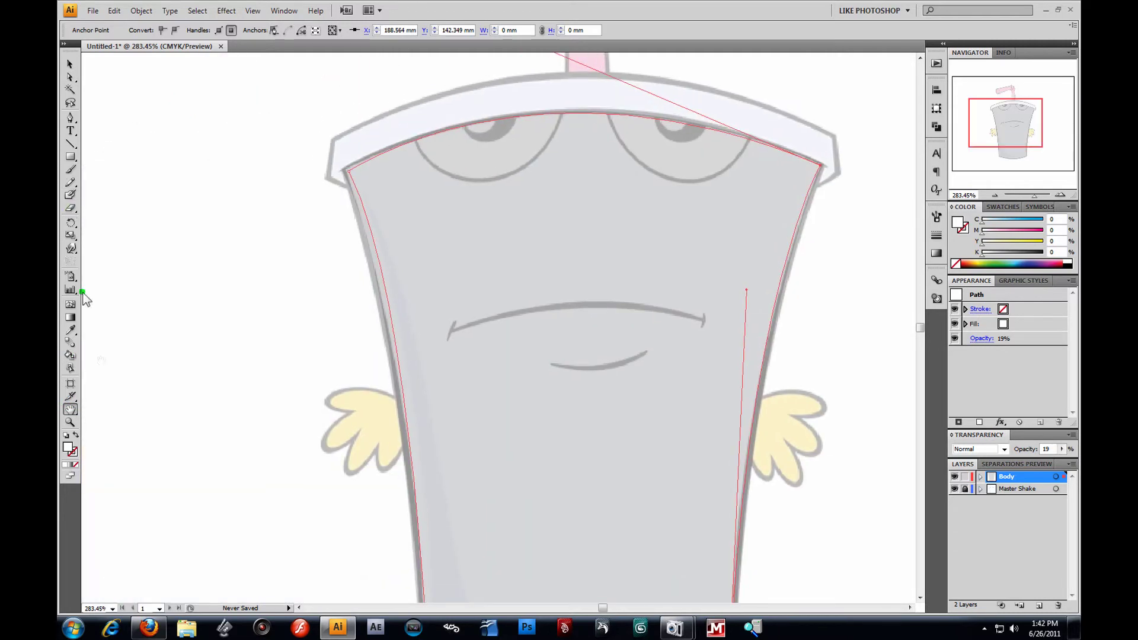
pyautogui.click(70, 422)
pyautogui.keyDown('alt'); pyautogui.click(435, 295); pyautogui.keyUp('alt')
pyautogui.keyDown('alt'); pyautogui.click(435, 296); pyautogui.keyUp('alt')
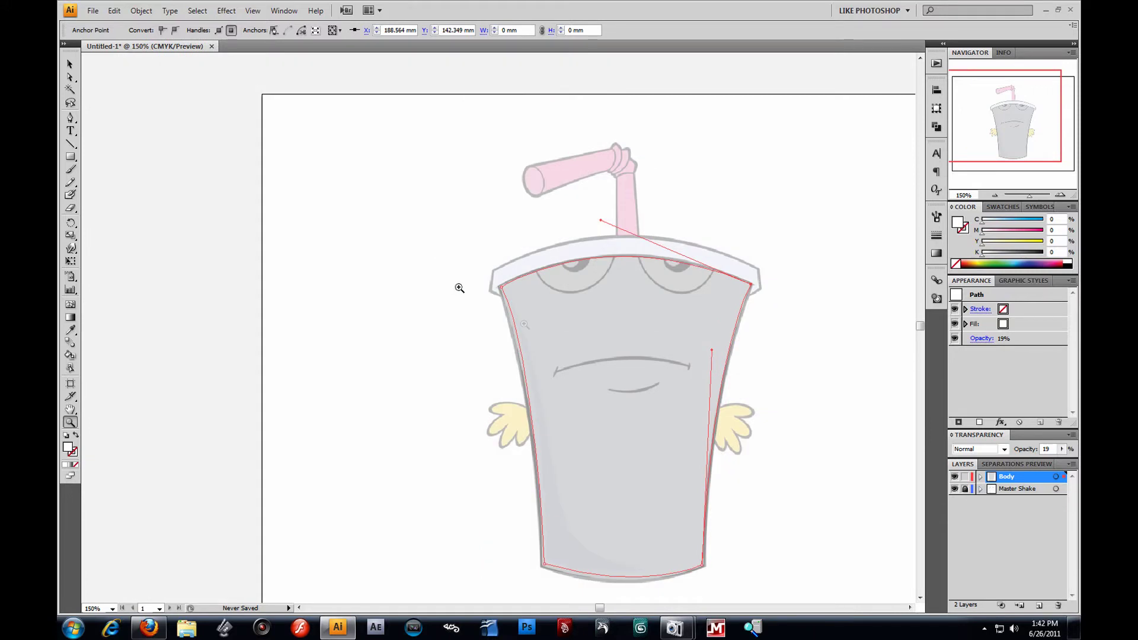
pyautogui.moveTo(680, 397); pyautogui.dragTo(594, 344)
pyautogui.click(70, 64)
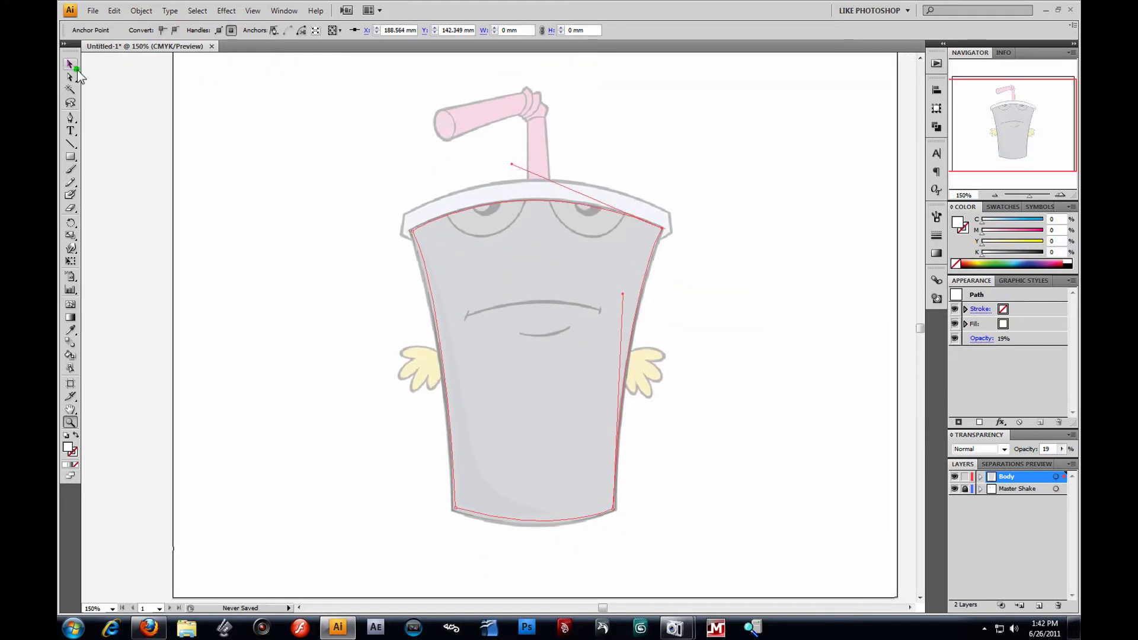
pyautogui.click(378, 202)
pyautogui.moveTo(335, 142); pyautogui.dragTo(753, 567)
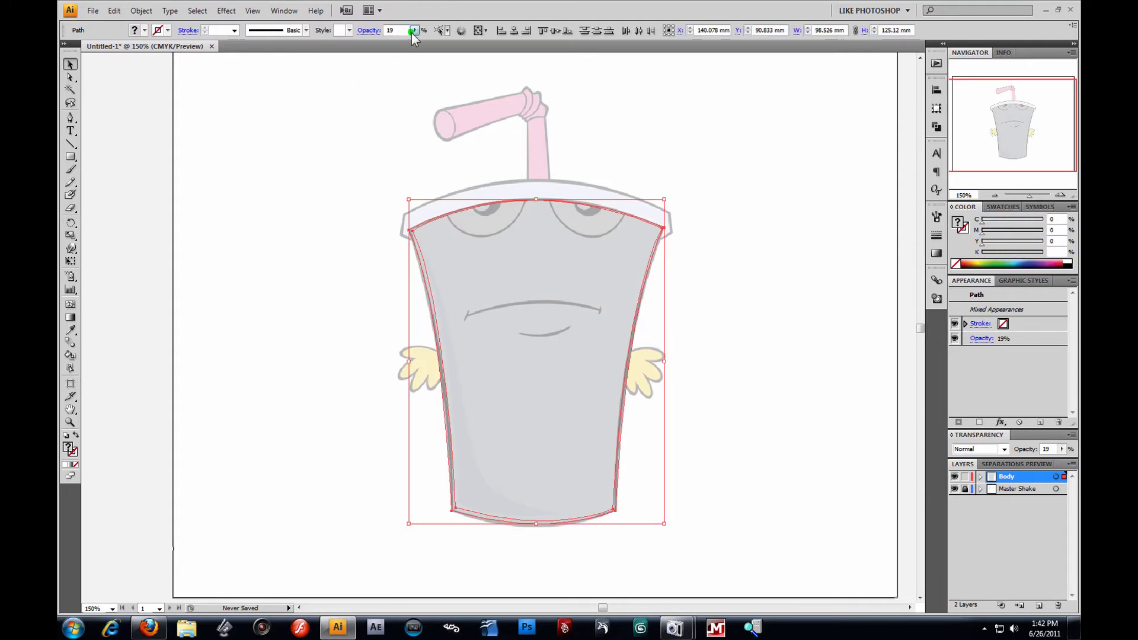
pyautogui.click(693, 233)
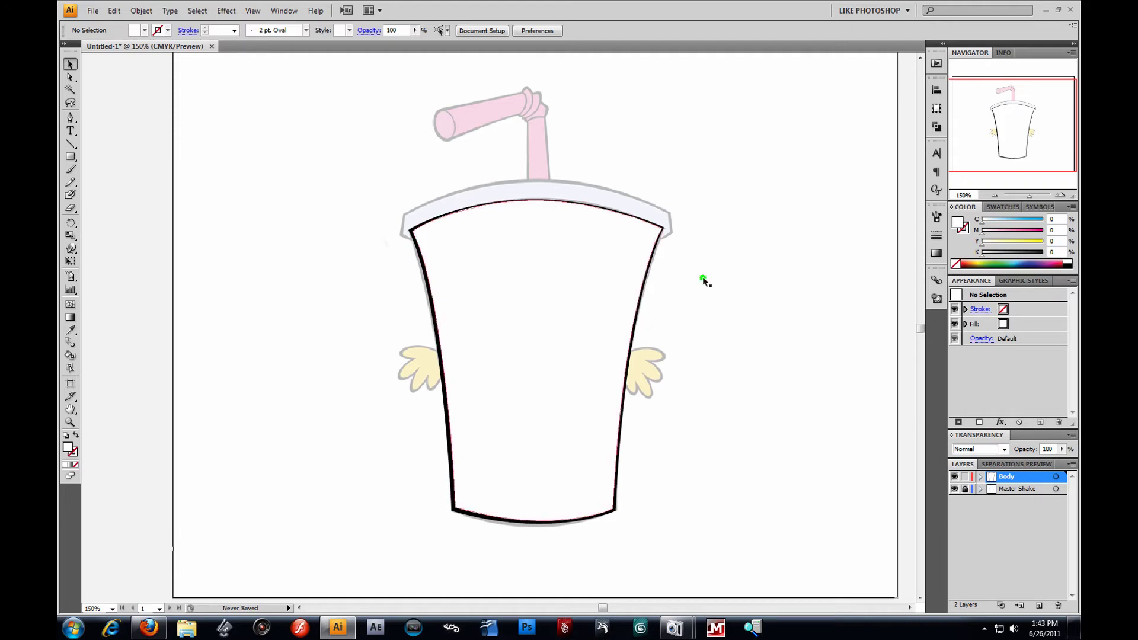
# Add a new layer between the Body and Master Shake layers and name it Lid.
pyautogui.click(1039, 607)
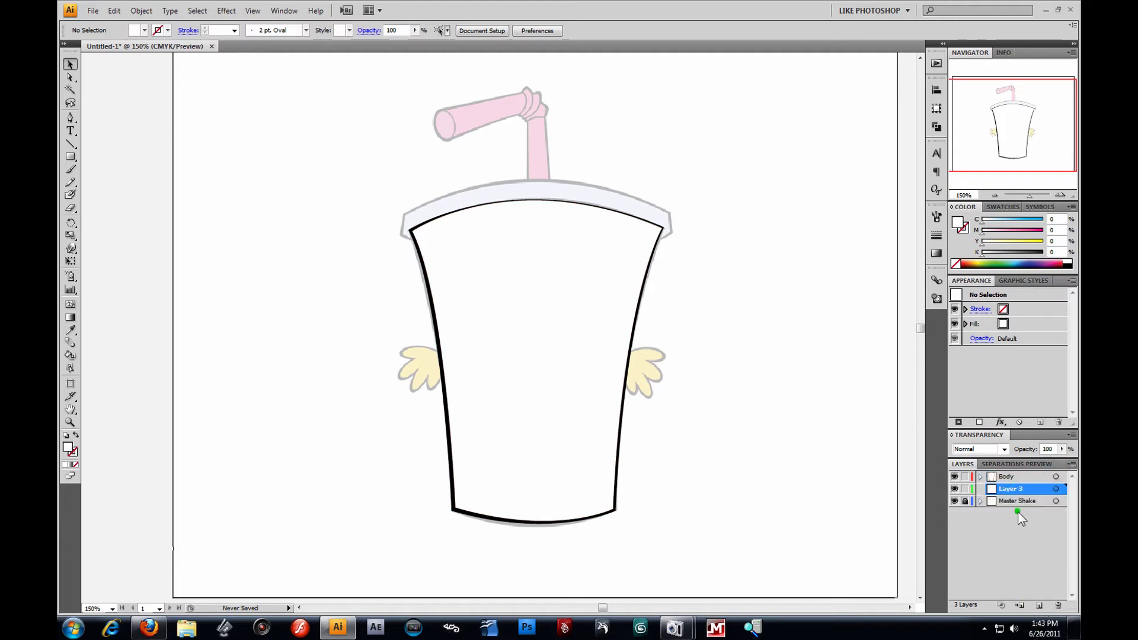
pyautogui.doubleClick(1016, 490)
pyautogui.press('BackSpace')
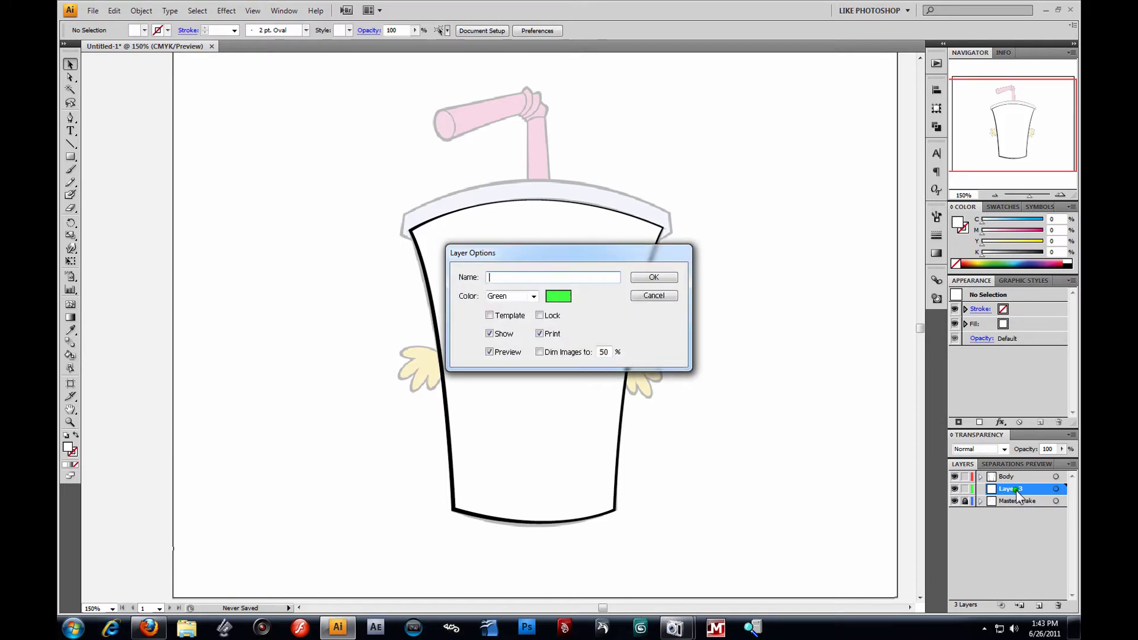
pyautogui.press('Return')
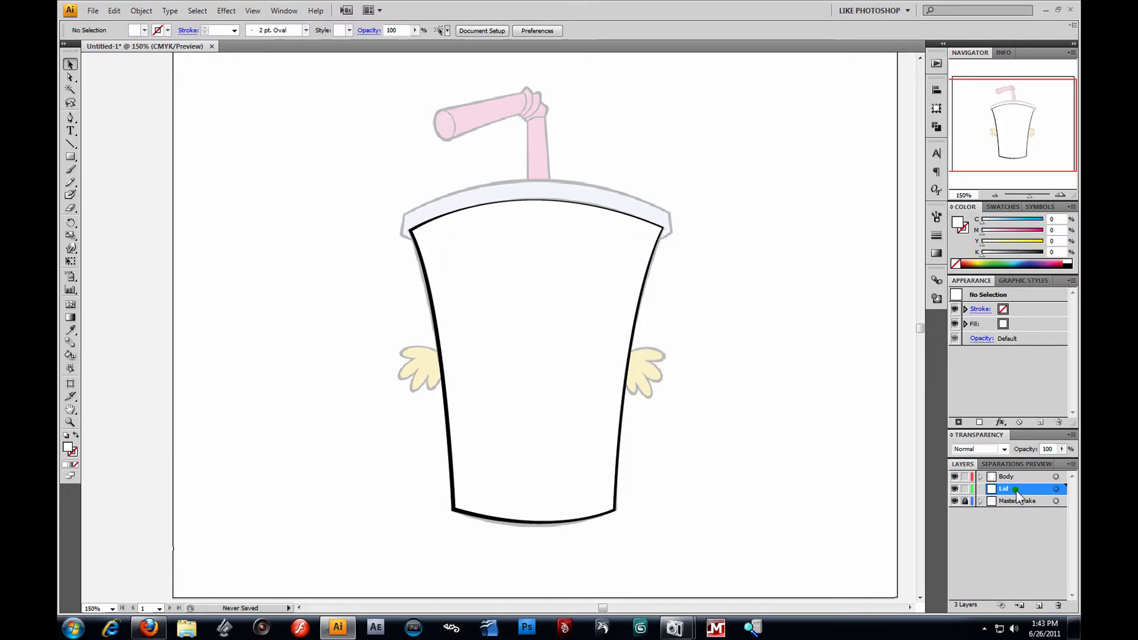
# Set the drawing colors to a black stroke with no fill.
pyautogui.click(75, 452)
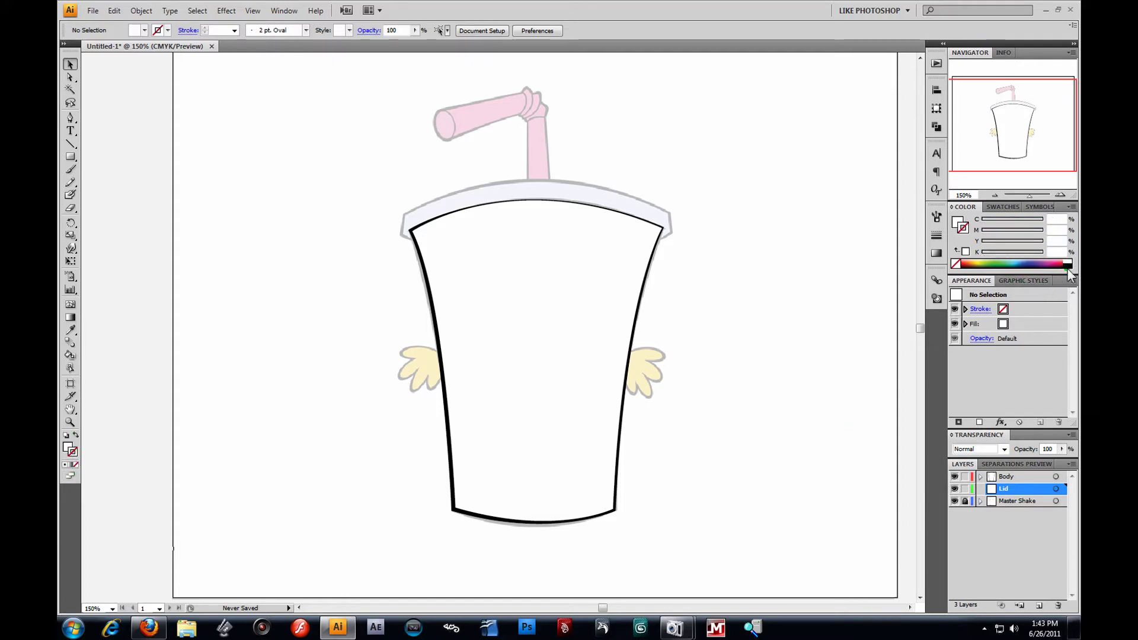
pyautogui.click(1068, 265)
pyautogui.click(66, 448)
pyautogui.click(75, 464)
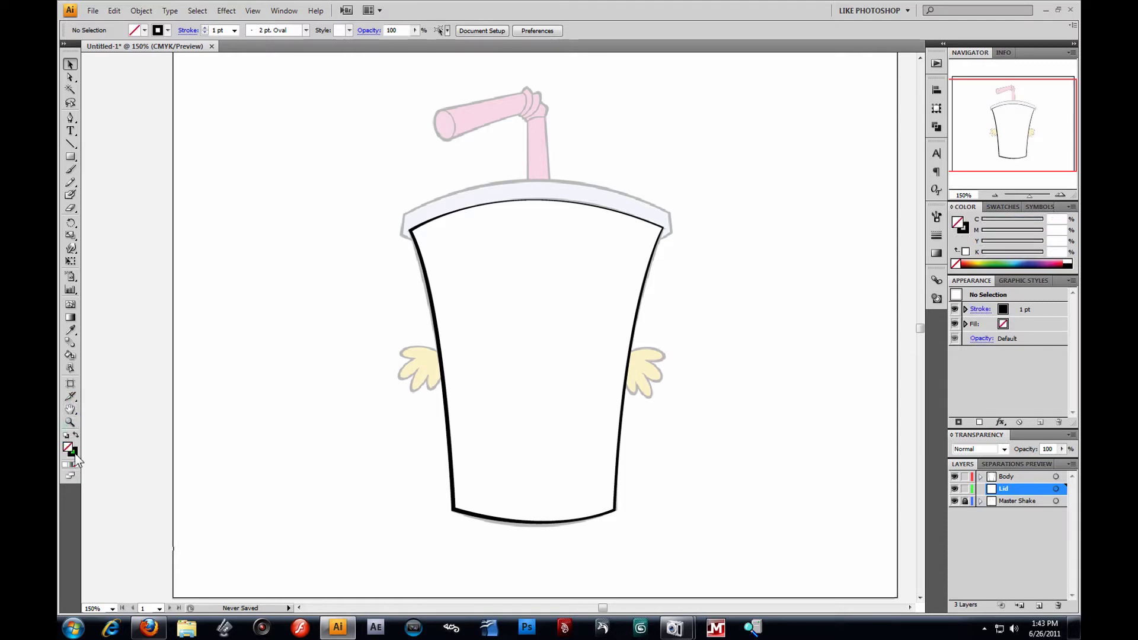
pyautogui.click(75, 454)
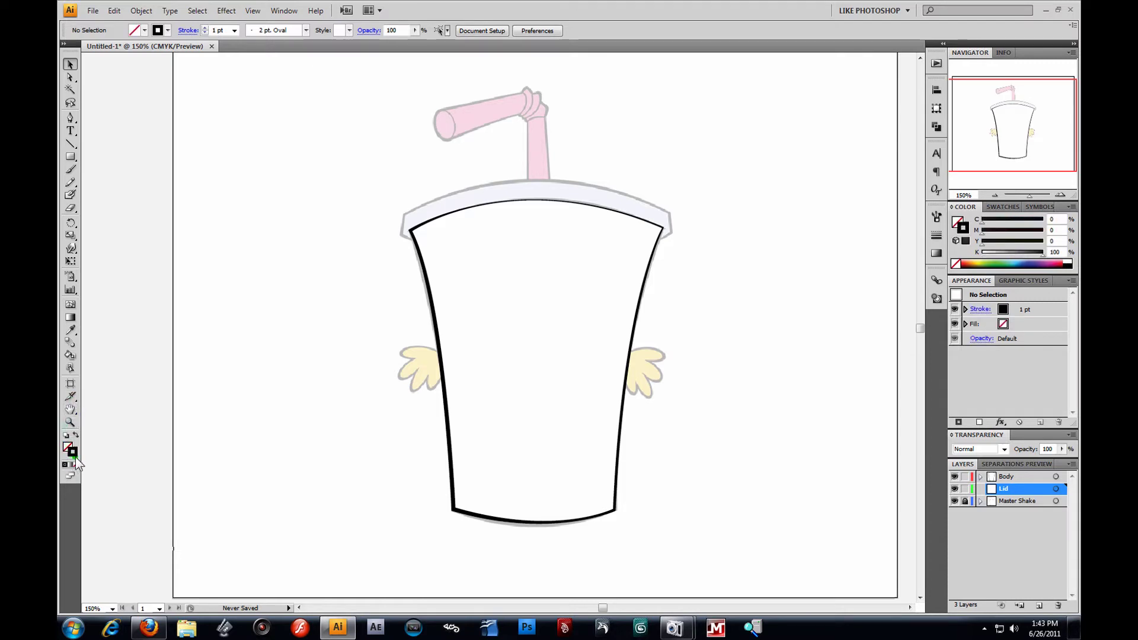
# Trace the cup lid with the Pen tool as a closed path, curving its upper edge and running its lower edge straight across behind the body.
pyautogui.click(73, 120)
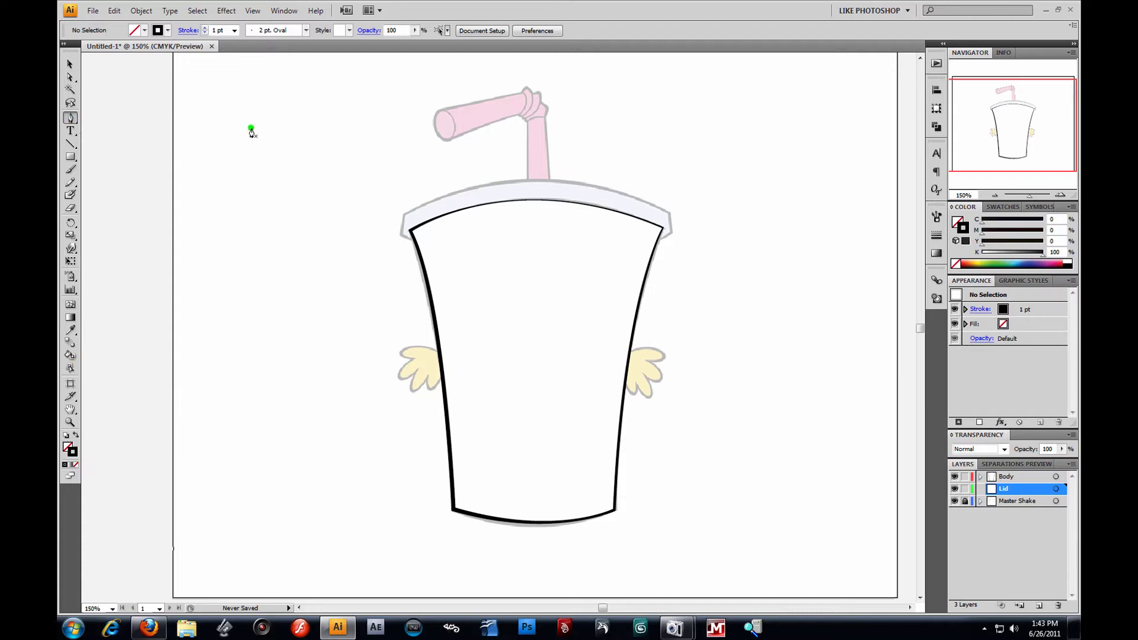
pyautogui.click(400, 235)
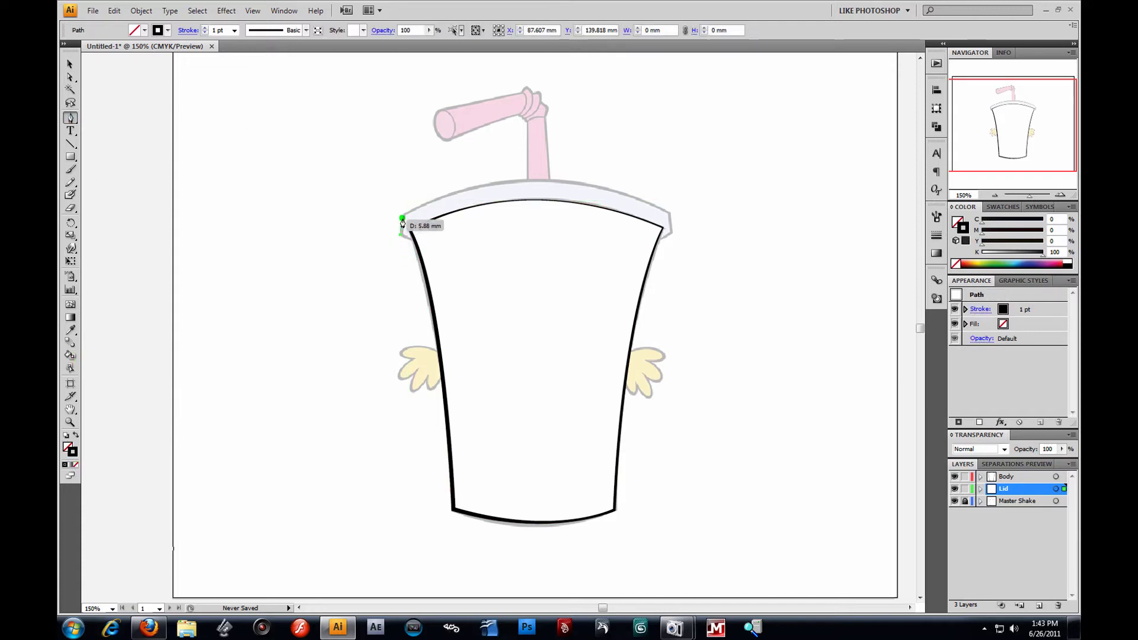
pyautogui.click(403, 215)
pyautogui.moveTo(669, 214); pyautogui.dragTo(807, 291)
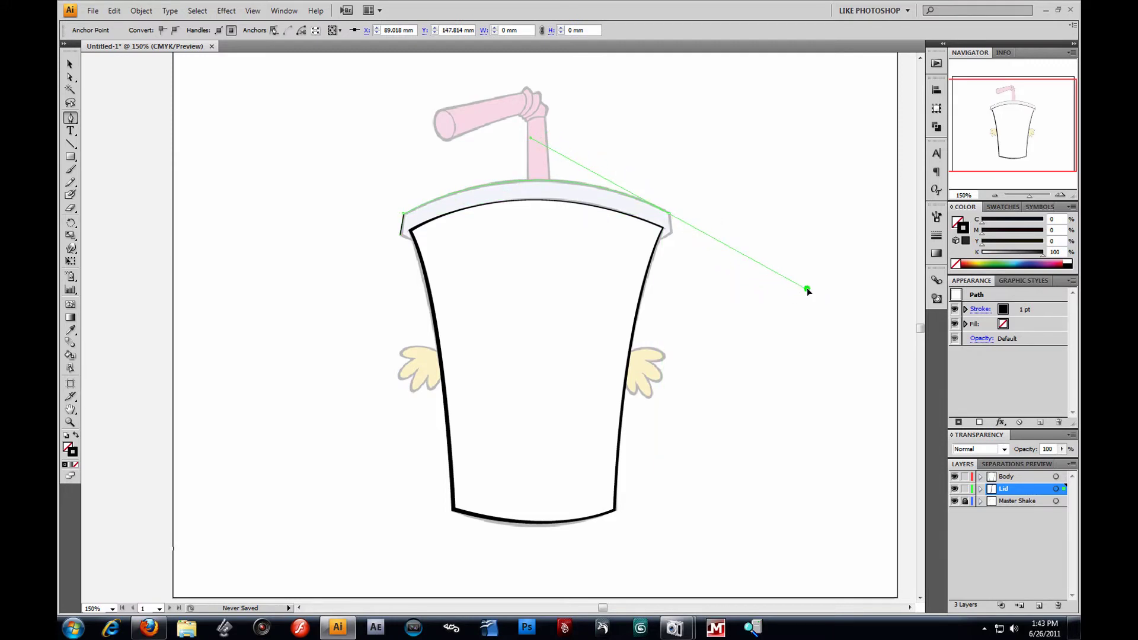
pyautogui.click(670, 215)
pyautogui.click(673, 235)
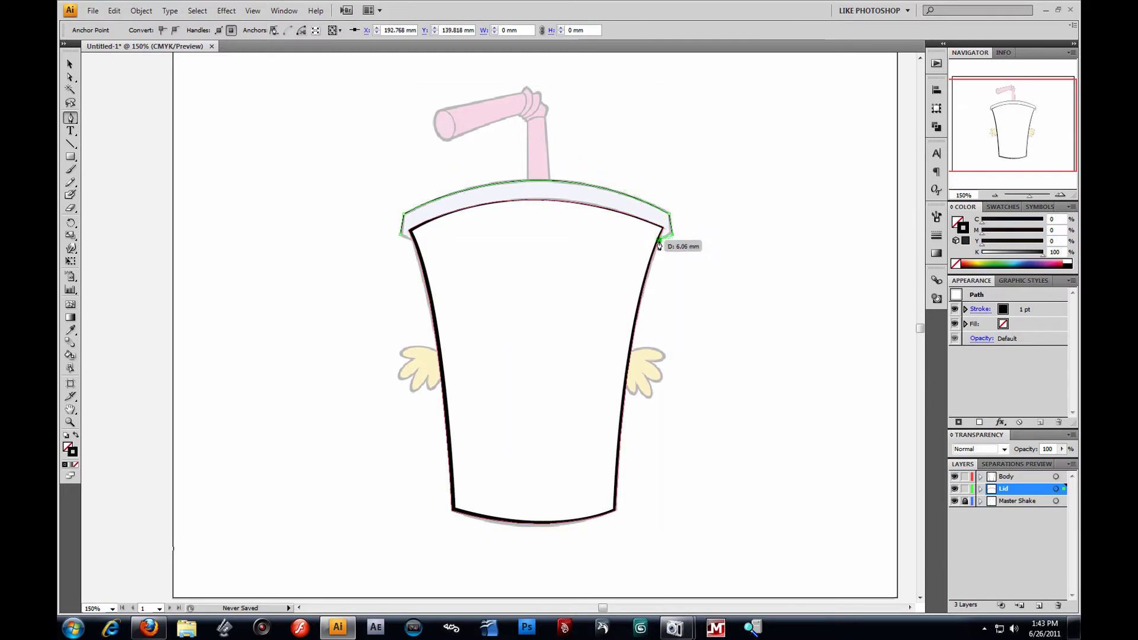
pyautogui.click(655, 242)
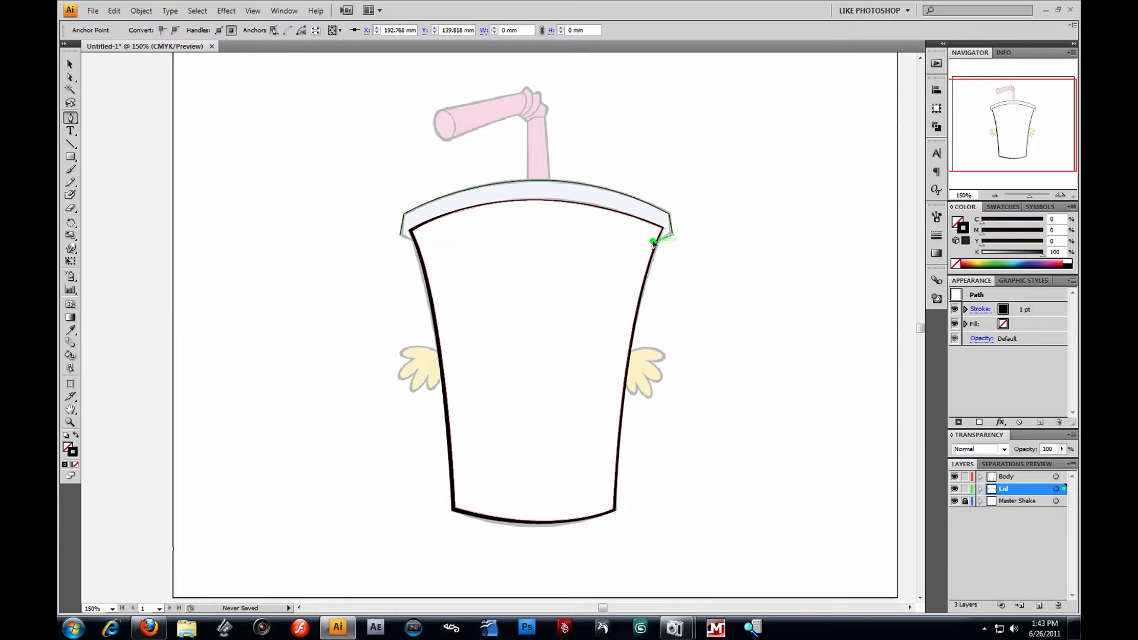
pyautogui.click(418, 244)
pyautogui.click(400, 235)
# Swap the lid path's fill and stroke so it is solid black without a stroke.
pyautogui.click(70, 64)
pyautogui.click(186, 131)
pyautogui.click(650, 200)
pyautogui.click(75, 436)
pyautogui.click(259, 293)
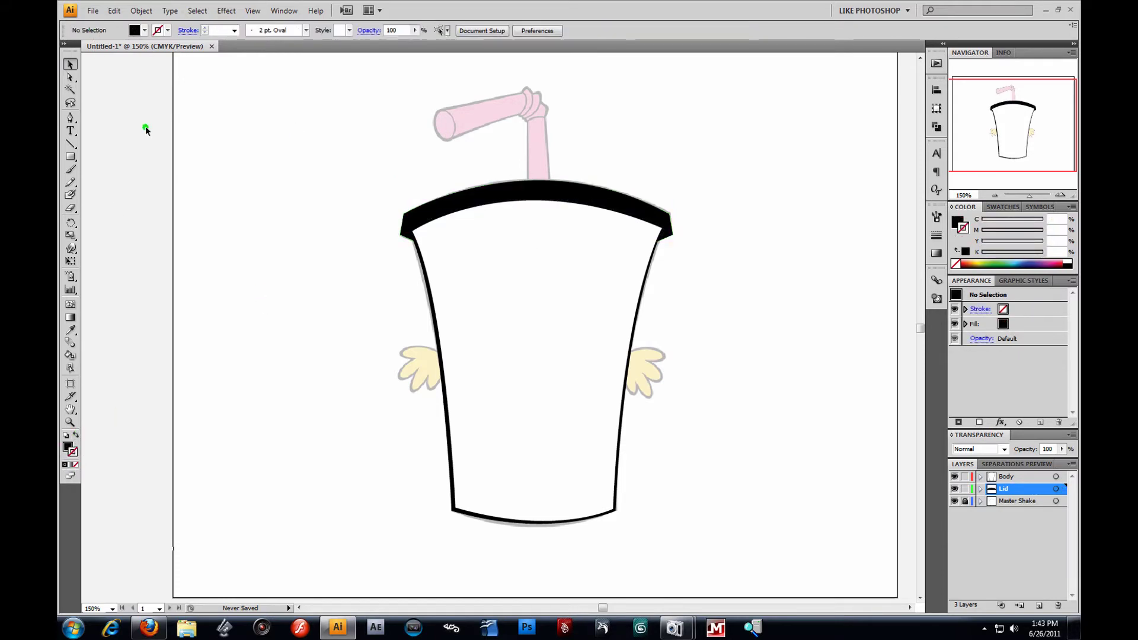
# Copy the black lid shape and paste the duplicate exactly in front of the original.
pyautogui.click(601, 208)
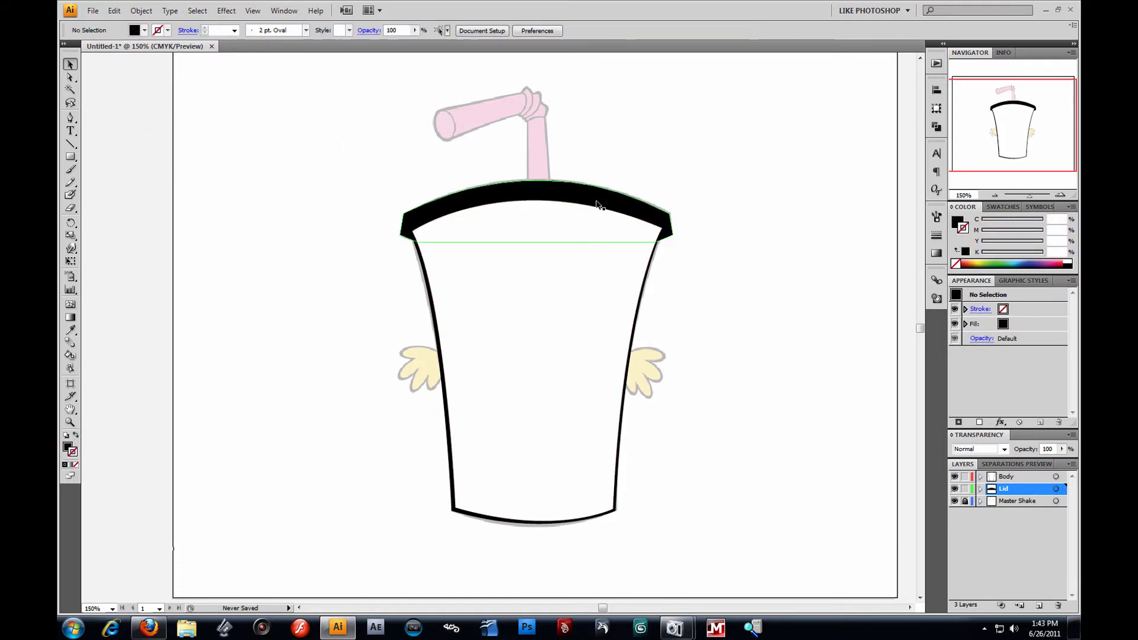
pyautogui.click(114, 10)
pyautogui.click(89, 72)
pyautogui.click(109, 15)
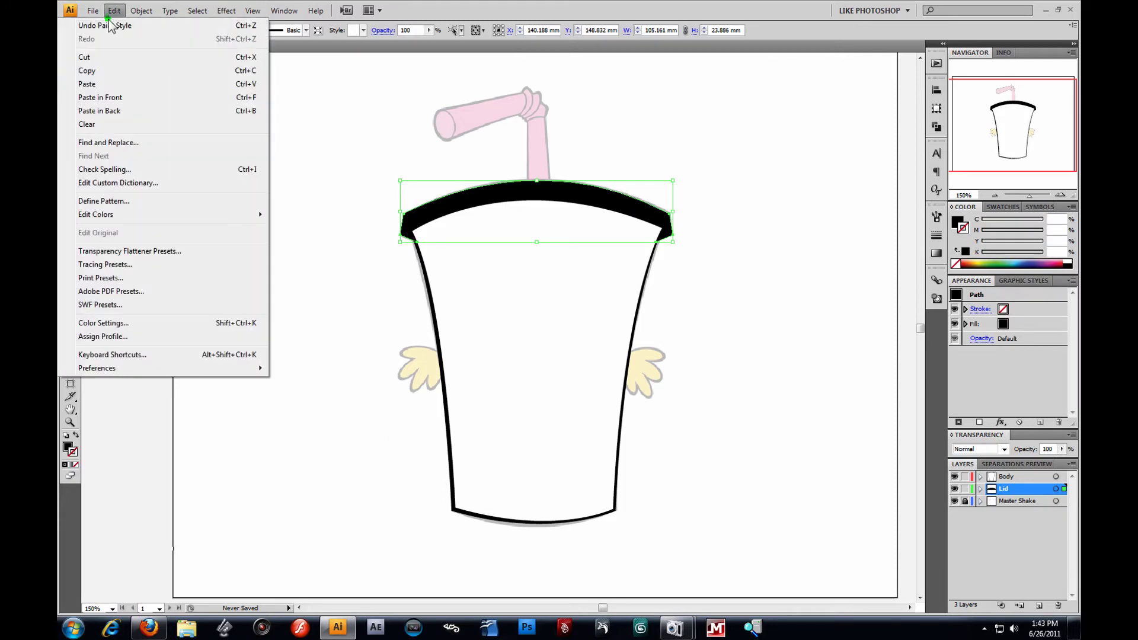
pyautogui.click(133, 105)
pyautogui.click(408, 198)
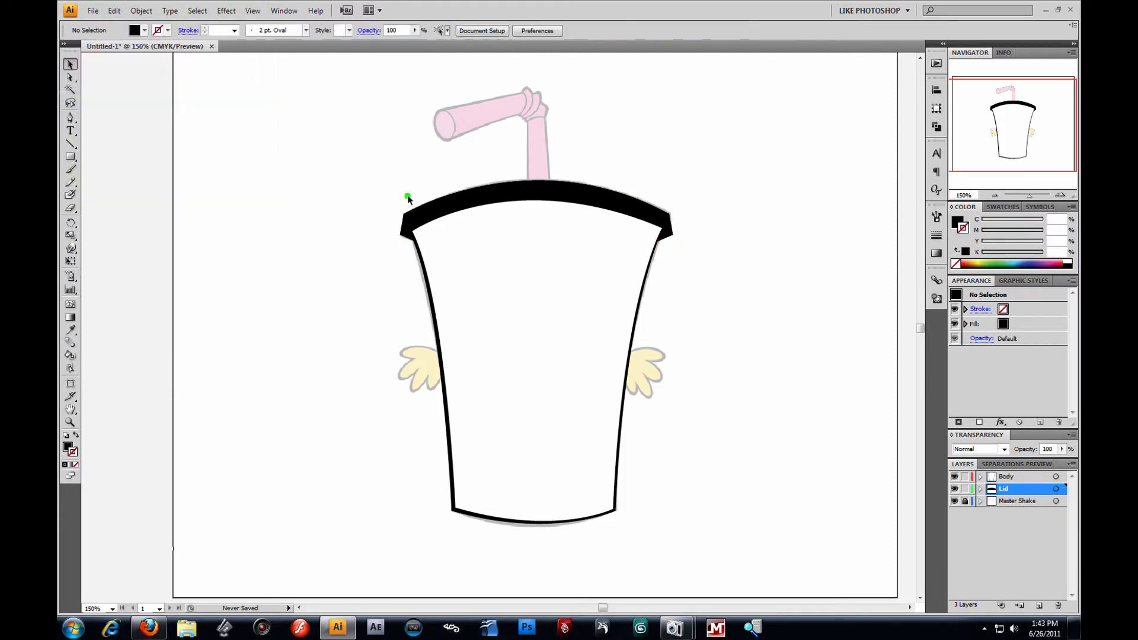
# Fill the front copy of the lid shape with white.
pyautogui.click(469, 214)
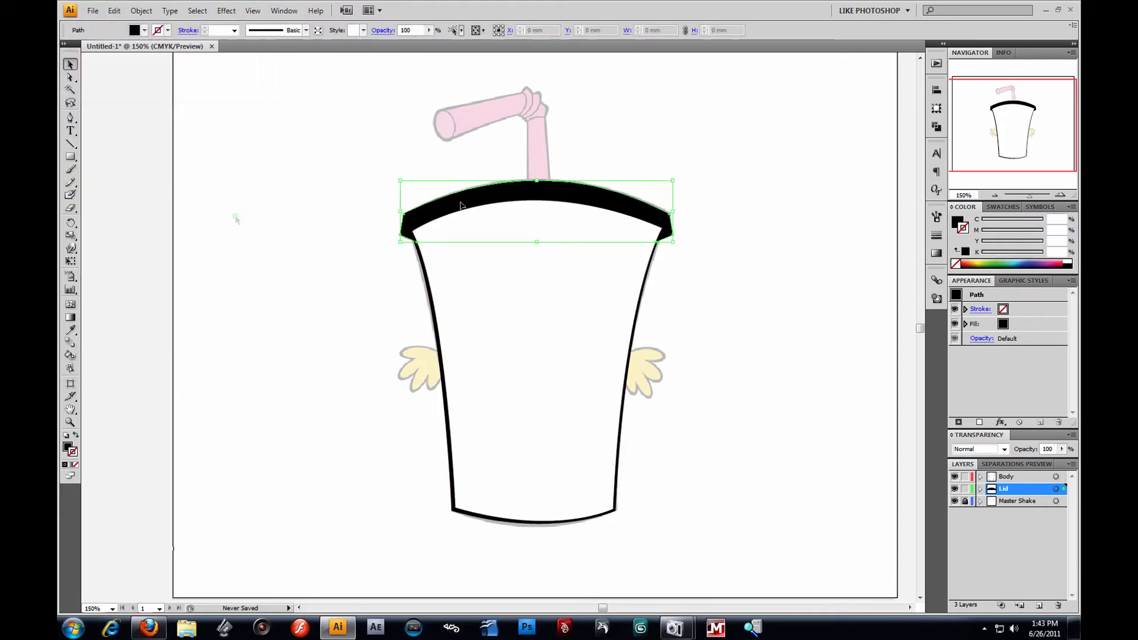
pyautogui.click(68, 448)
pyautogui.click(1068, 261)
pyautogui.click(70, 78)
pyautogui.click(338, 142)
# Move the white lid shape's four outer corner anchor points slightly inward to expose a black outline around the lid.
pyautogui.click(70, 422)
pyautogui.moveTo(364, 133); pyautogui.dragTo(731, 376)
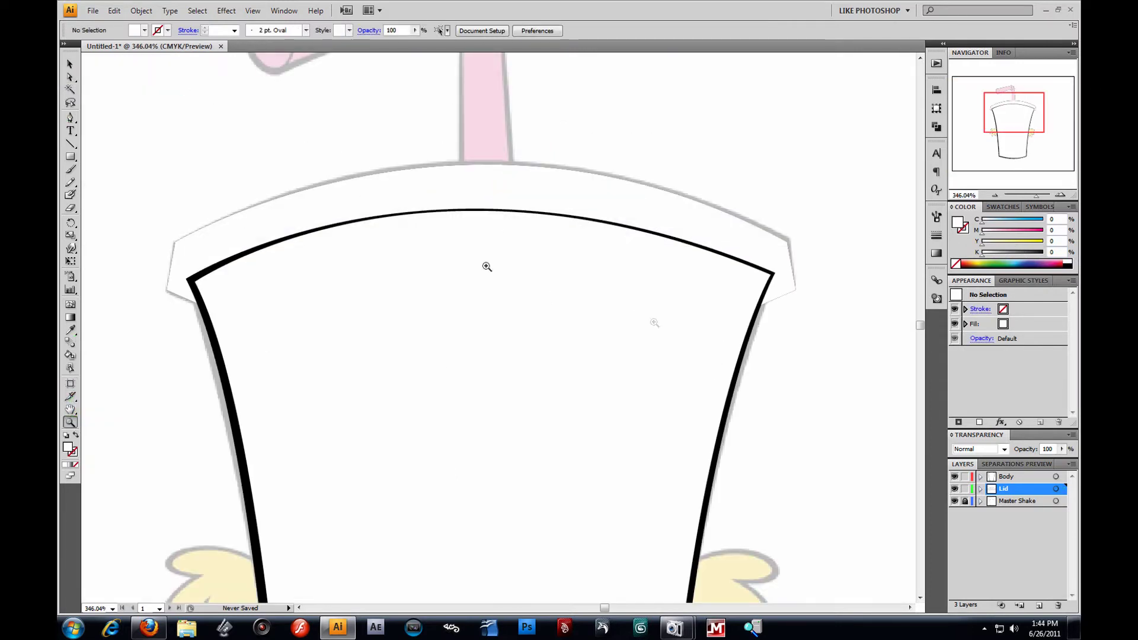
pyautogui.click(73, 75)
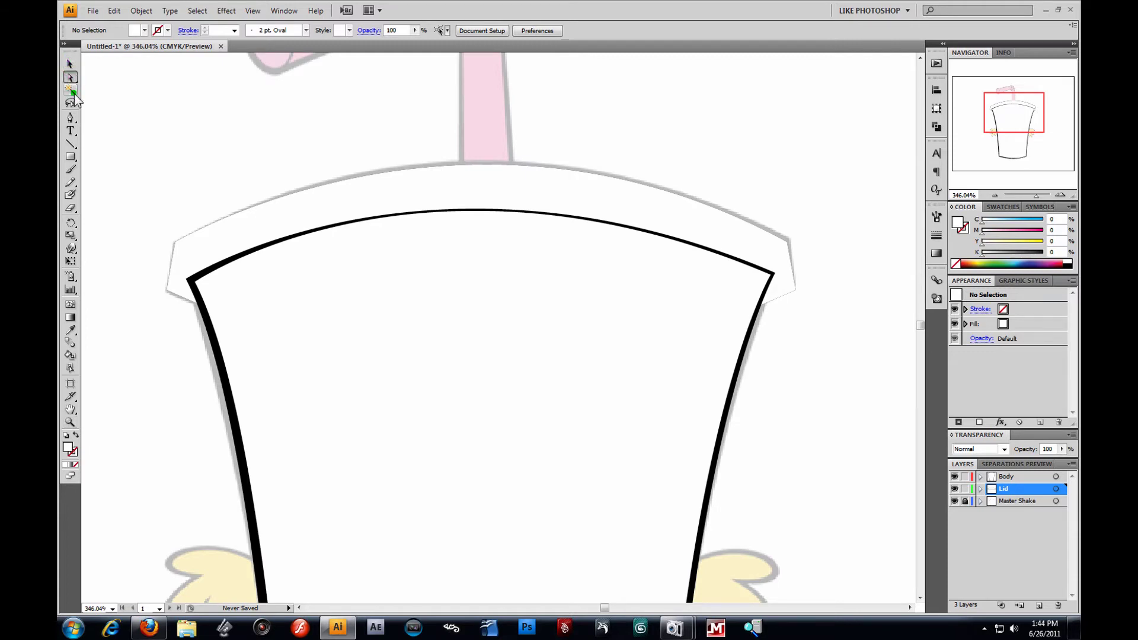
pyautogui.click(788, 245)
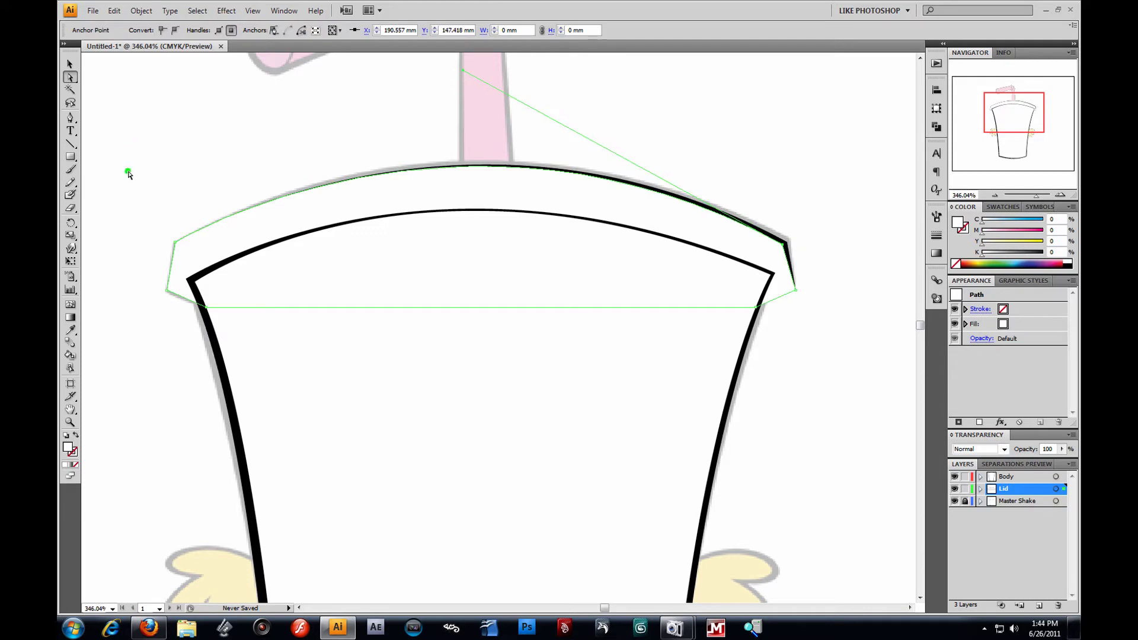
pyautogui.moveTo(170, 248); pyautogui.dragTo(178, 246)
pyautogui.moveTo(163, 291); pyautogui.dragTo(170, 289)
pyautogui.moveTo(798, 296); pyautogui.dragTo(793, 290)
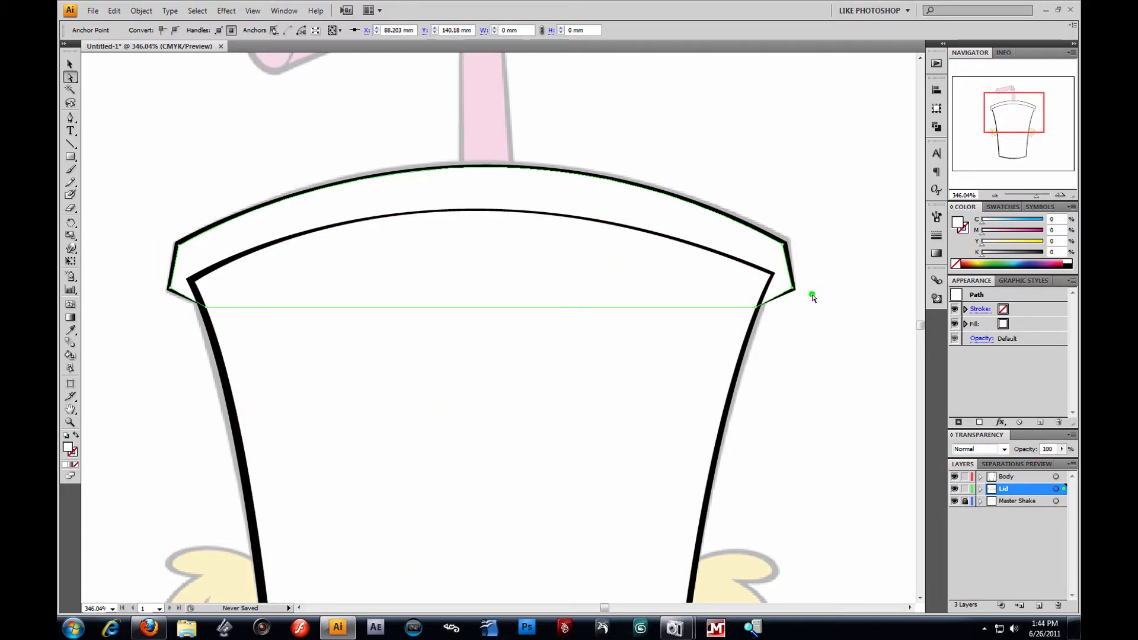
pyautogui.click(793, 303)
# Lock and hide the Body layer to reveal the whole lid shape.
pyautogui.click(73, 420)
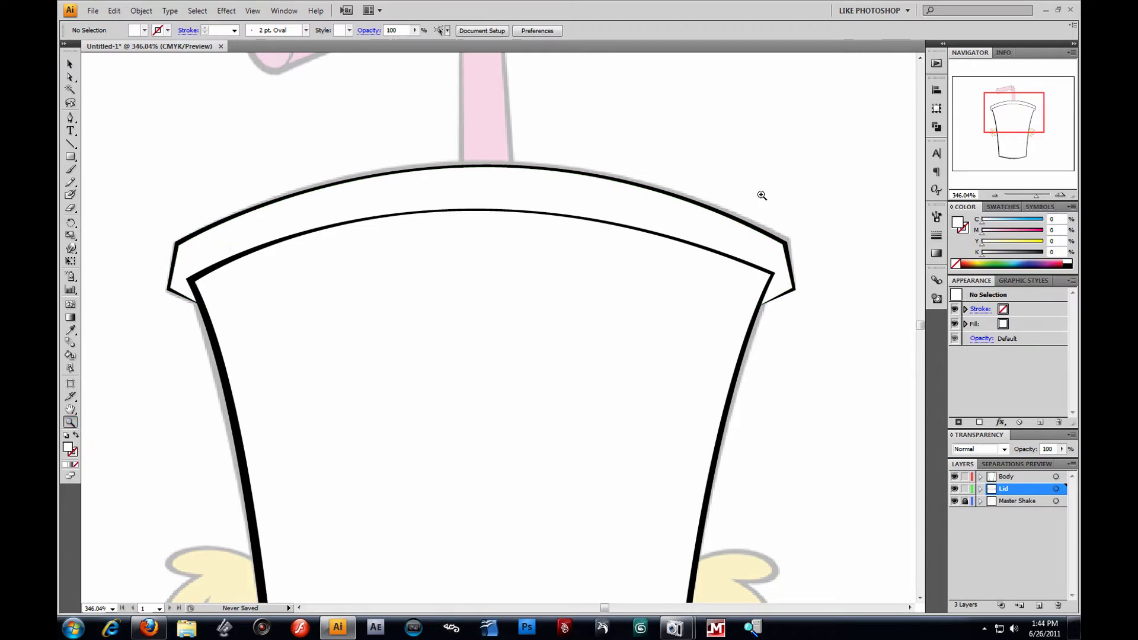
pyautogui.keyDown('alt'); pyautogui.click(243, 172); pyautogui.keyUp('alt')
pyautogui.keyDown('alt'); pyautogui.click(549, 315); pyautogui.keyUp('alt')
pyautogui.moveTo(655, 370); pyautogui.dragTo(573, 225)
pyautogui.keyDown('alt'); pyautogui.click(550, 241); pyautogui.keyUp('alt')
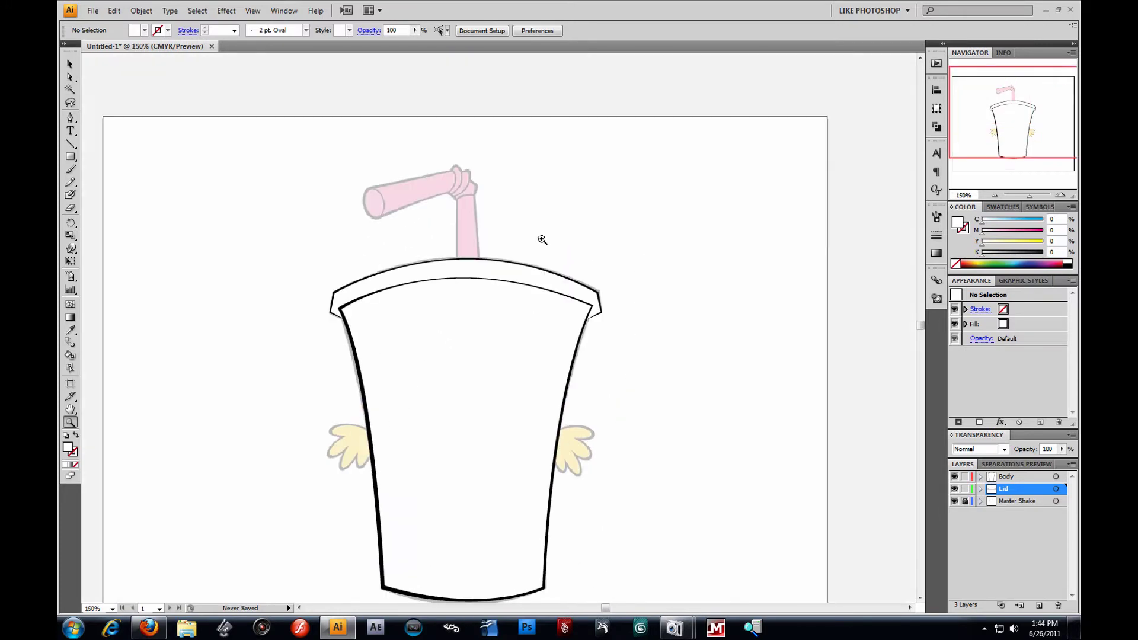
pyautogui.click(70, 64)
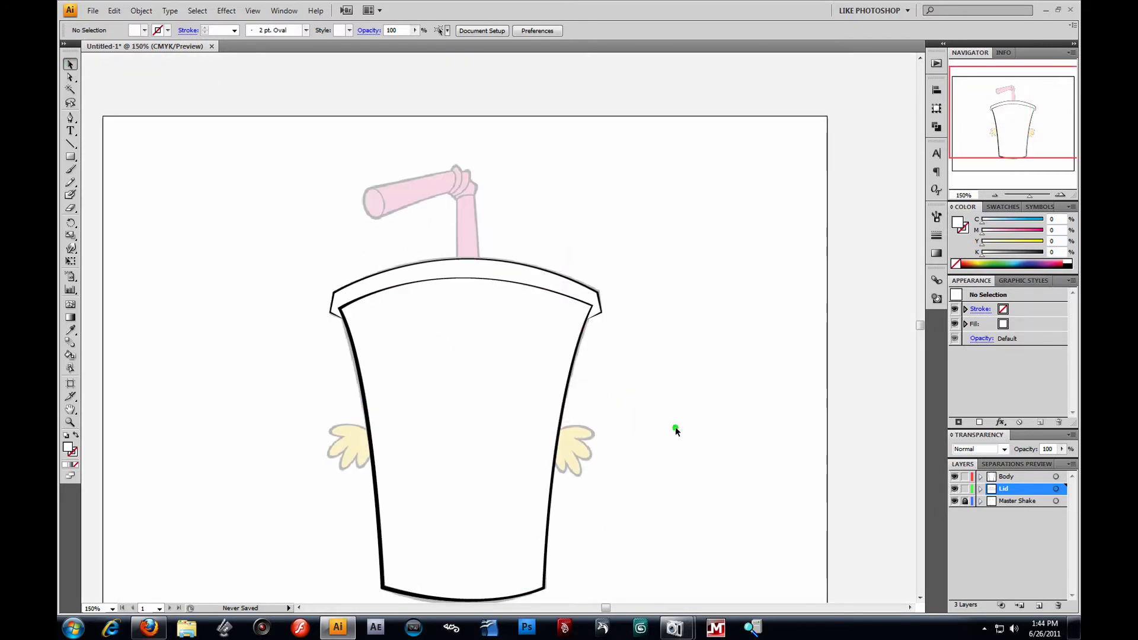
pyautogui.click(964, 478)
pyautogui.click(954, 476)
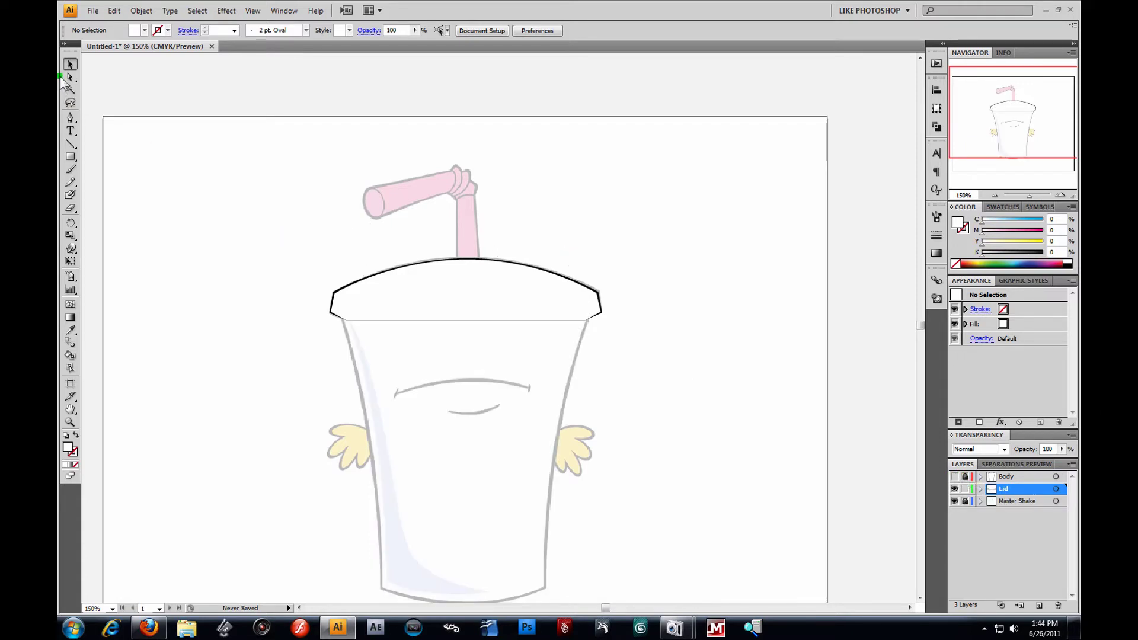
# Lower the opacity of both lid shapes to 25% so the reference image shows through.
pyautogui.moveTo(178, 153); pyautogui.dragTo(669, 418)
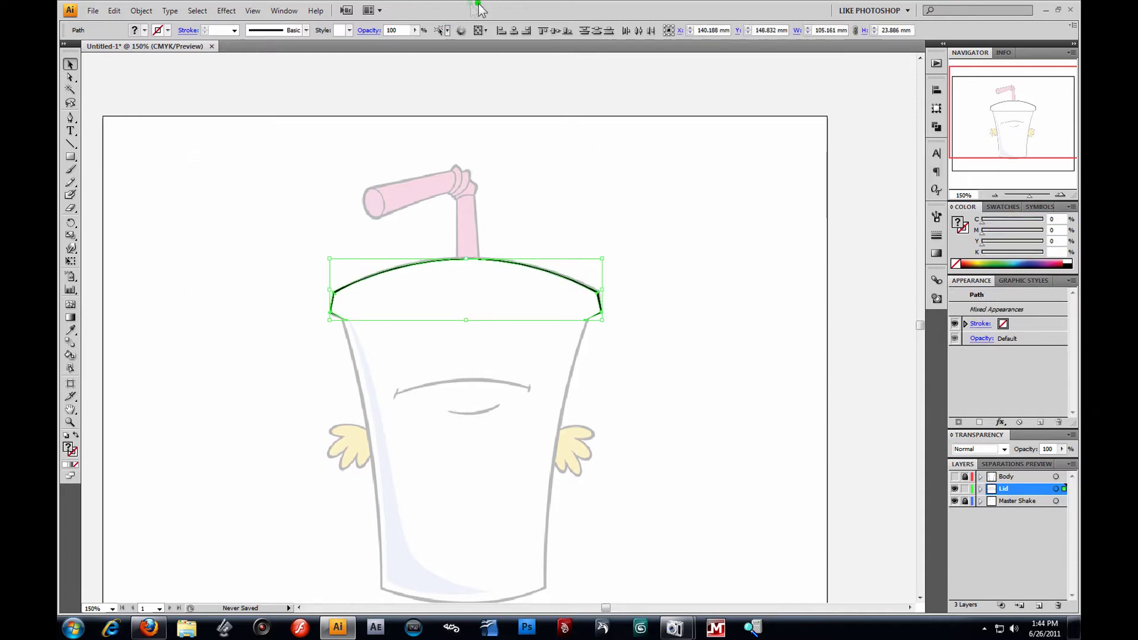
pyautogui.moveTo(415, 30); pyautogui.dragTo(413, 42)
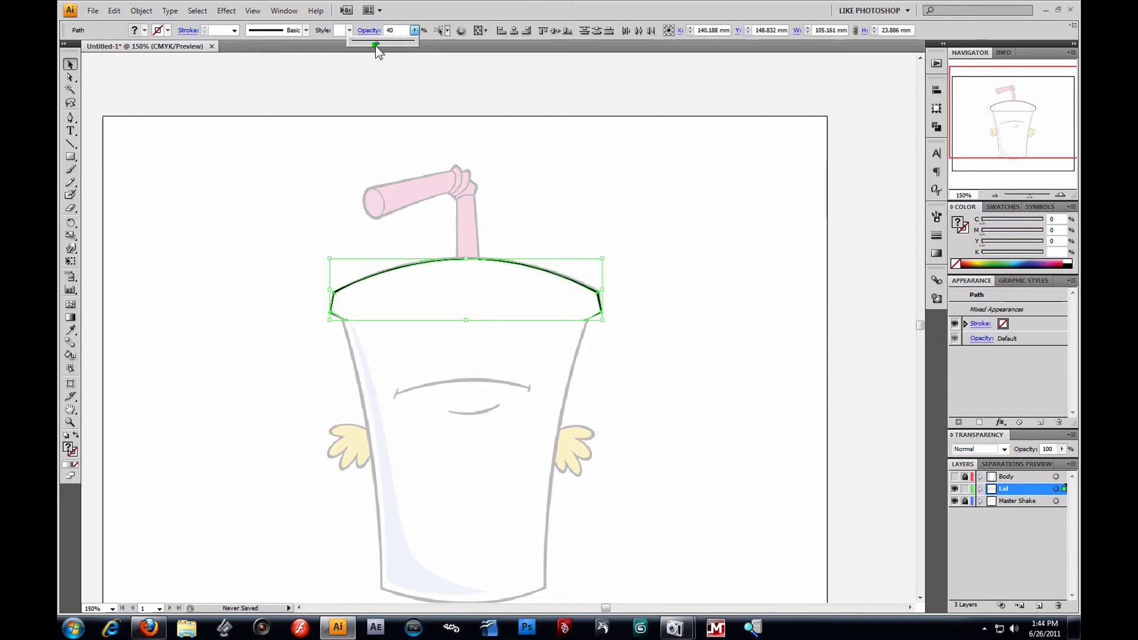
pyautogui.click(686, 234)
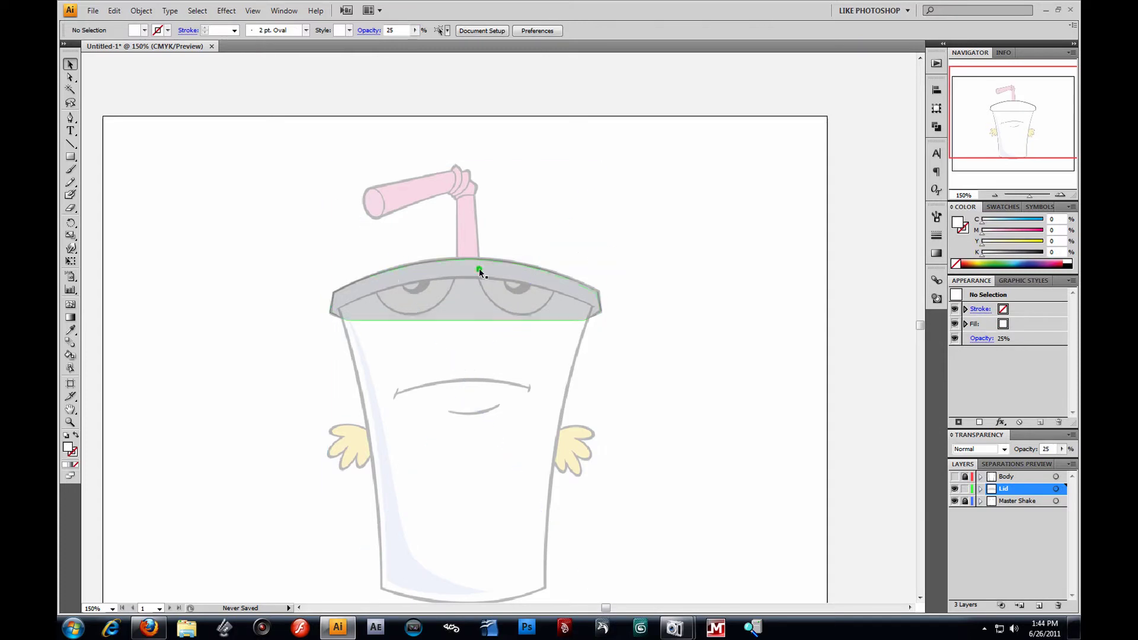
# Set the Pen tool up with a black stroke and no fill for tracing the lid's inner edge.
pyautogui.click(69, 422)
pyautogui.moveTo(283, 210); pyautogui.dragTo(703, 389)
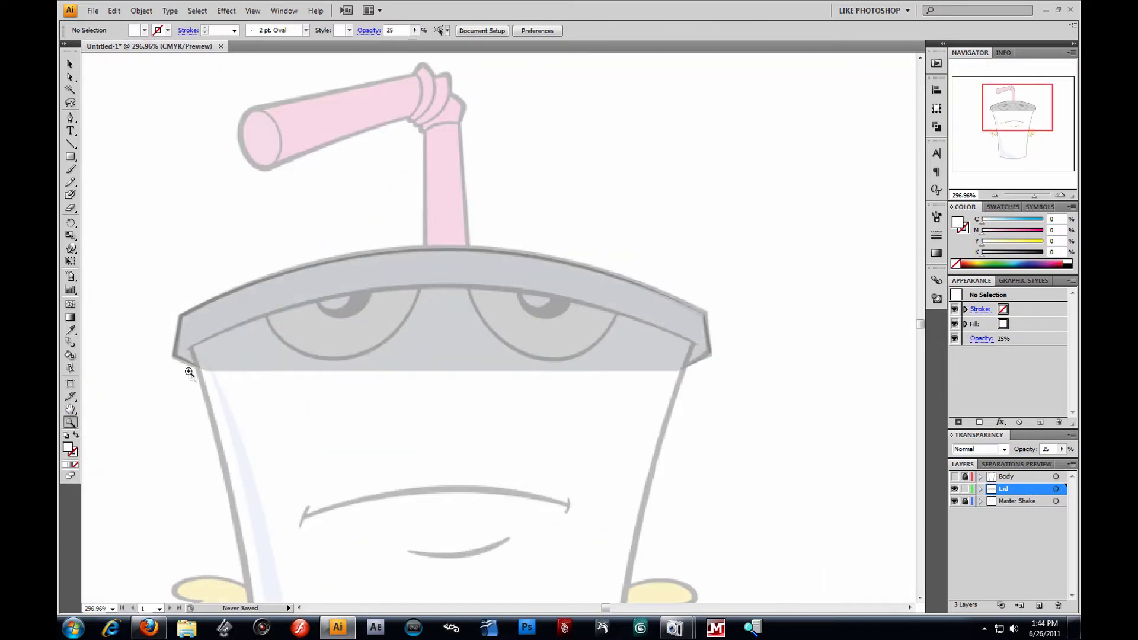
pyautogui.click(71, 118)
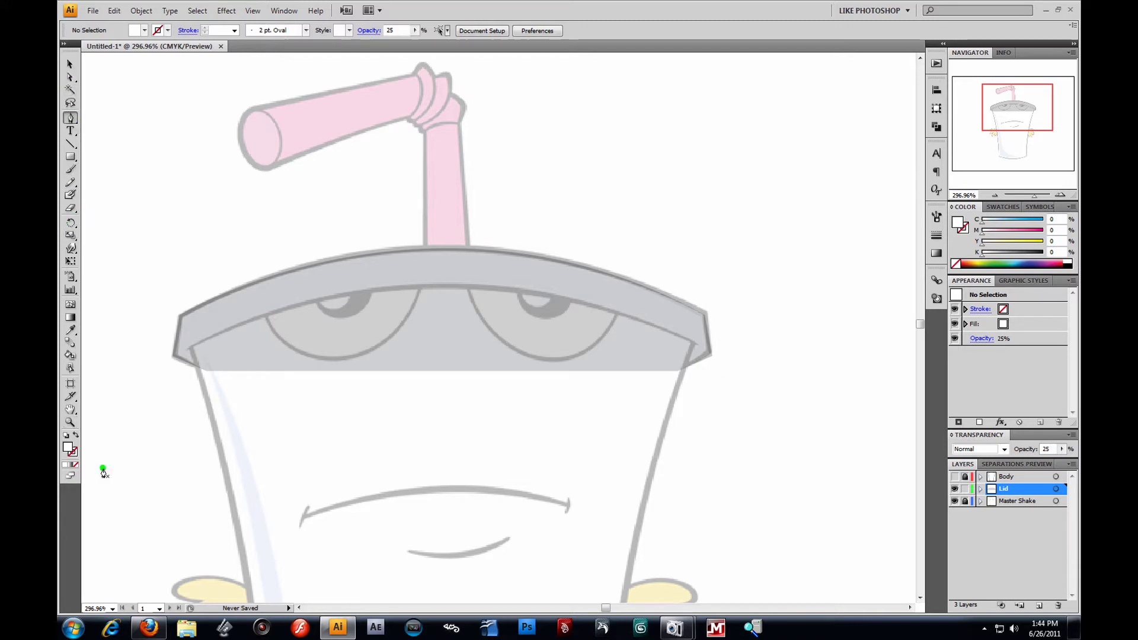
pyautogui.click(76, 435)
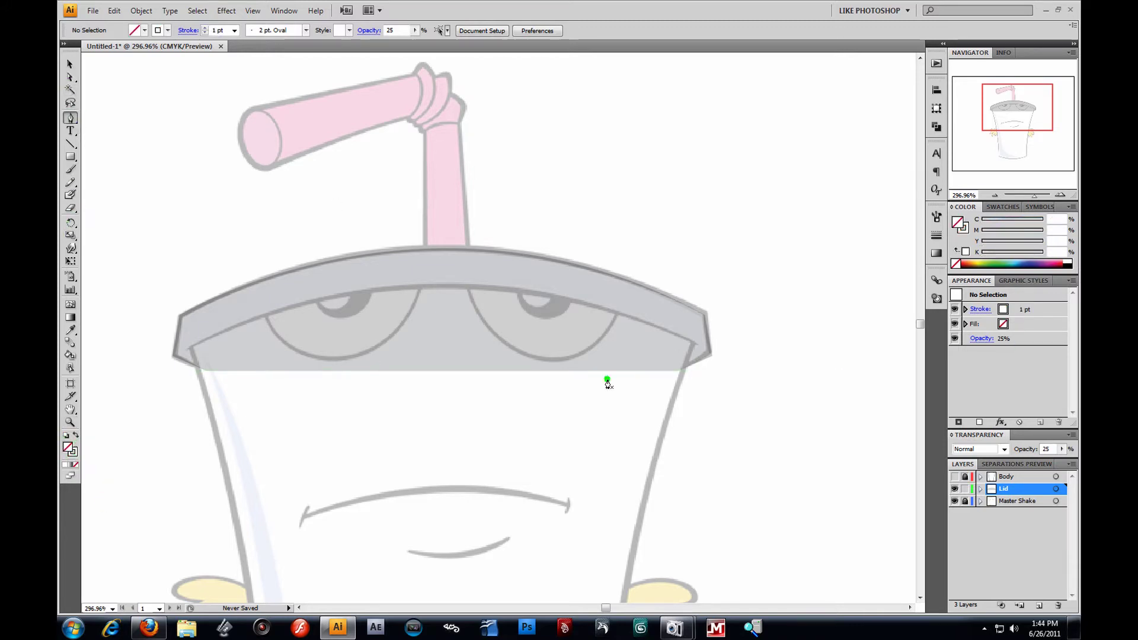
pyautogui.click(74, 454)
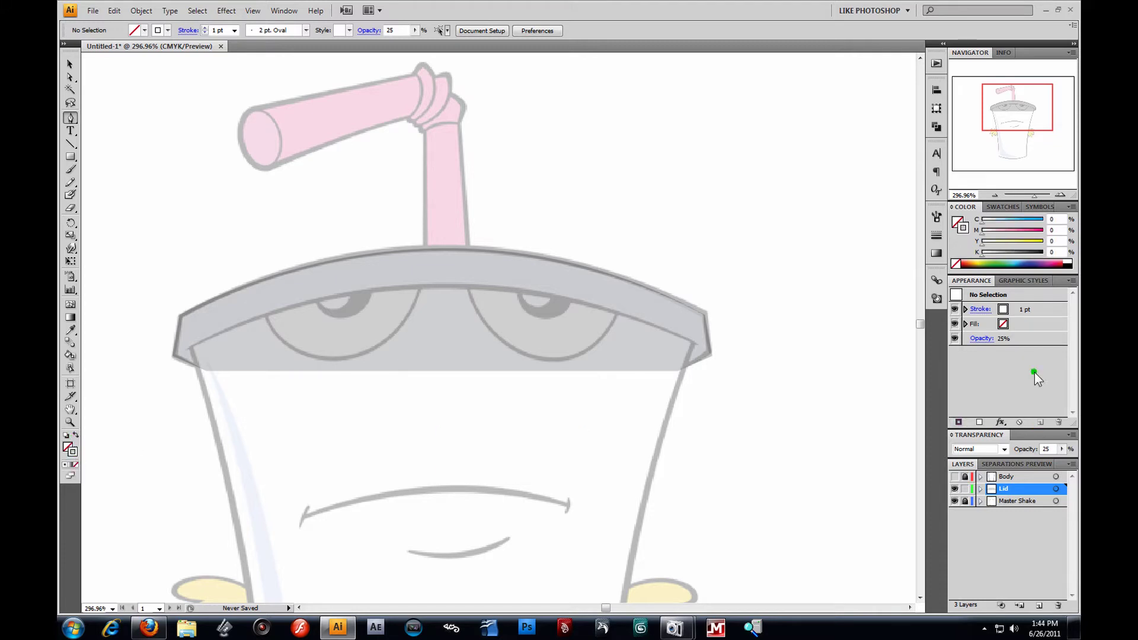
pyautogui.click(1069, 263)
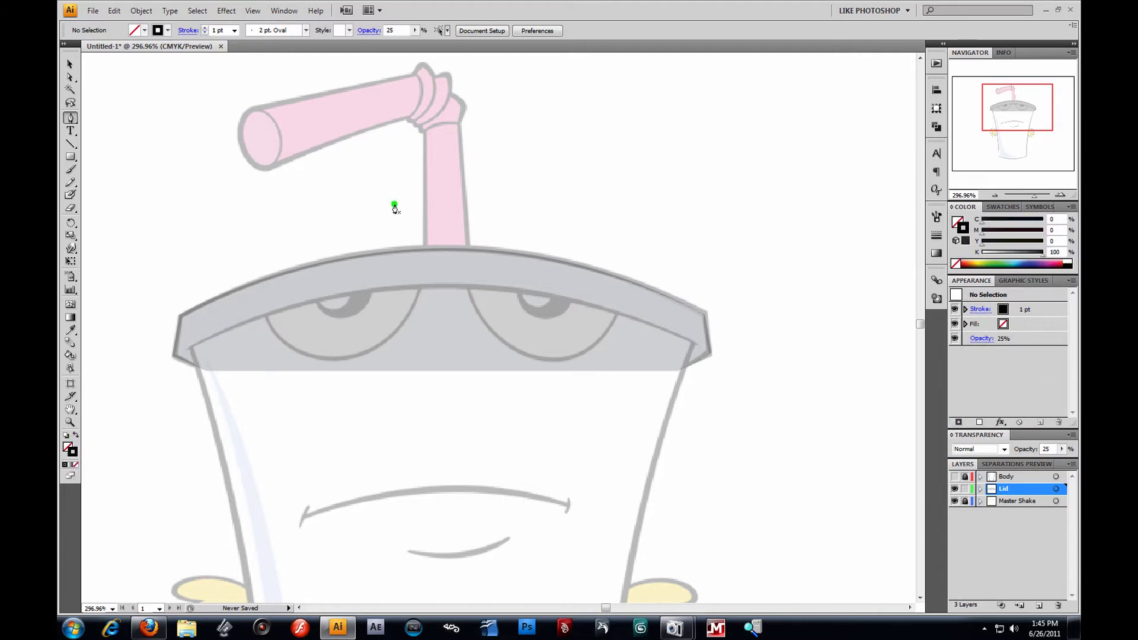
# Draw a thin closed crescent along the lid's curved inner edge, from its left end to its right end and back.
pyautogui.click(188, 350)
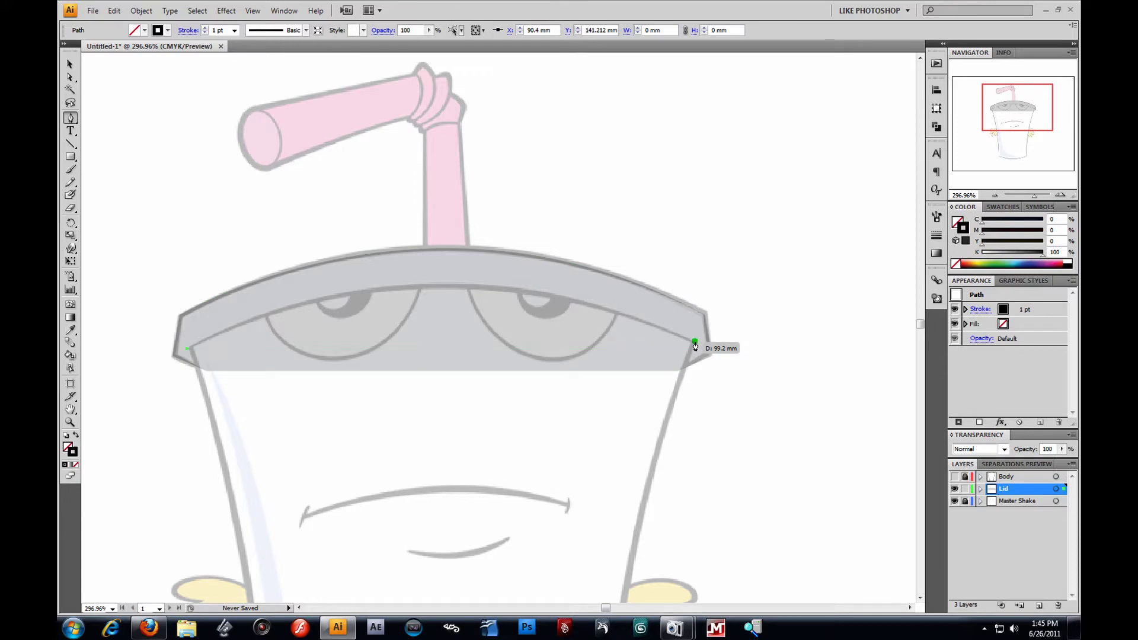
pyautogui.moveTo(696, 346); pyautogui.dragTo(749, 485)
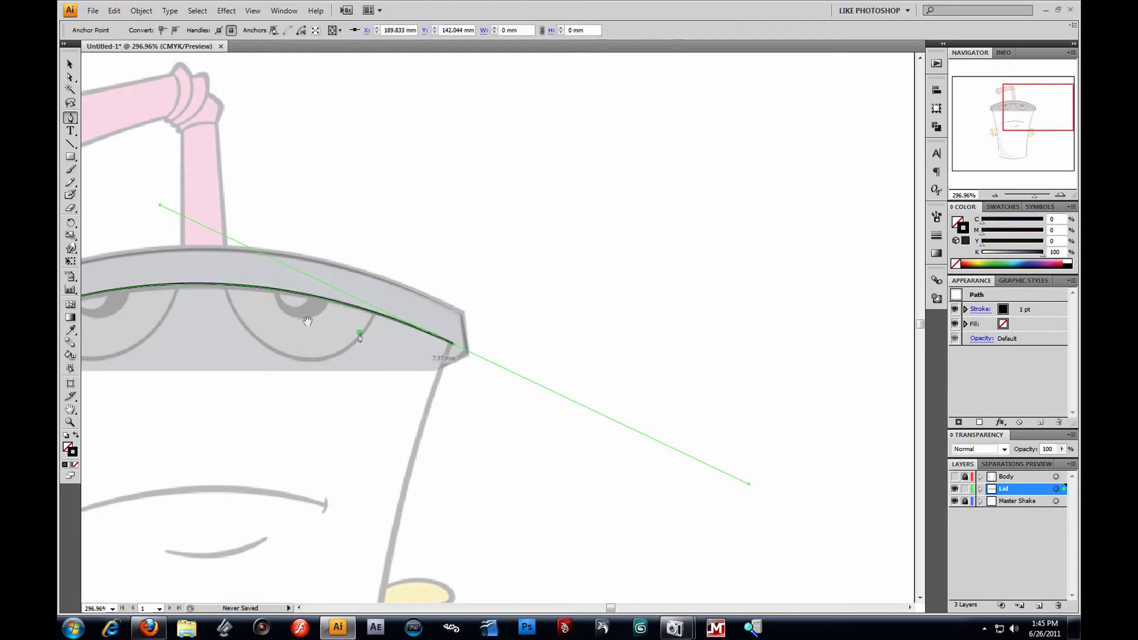
pyautogui.moveTo(285, 325); pyautogui.dragTo(643, 262)
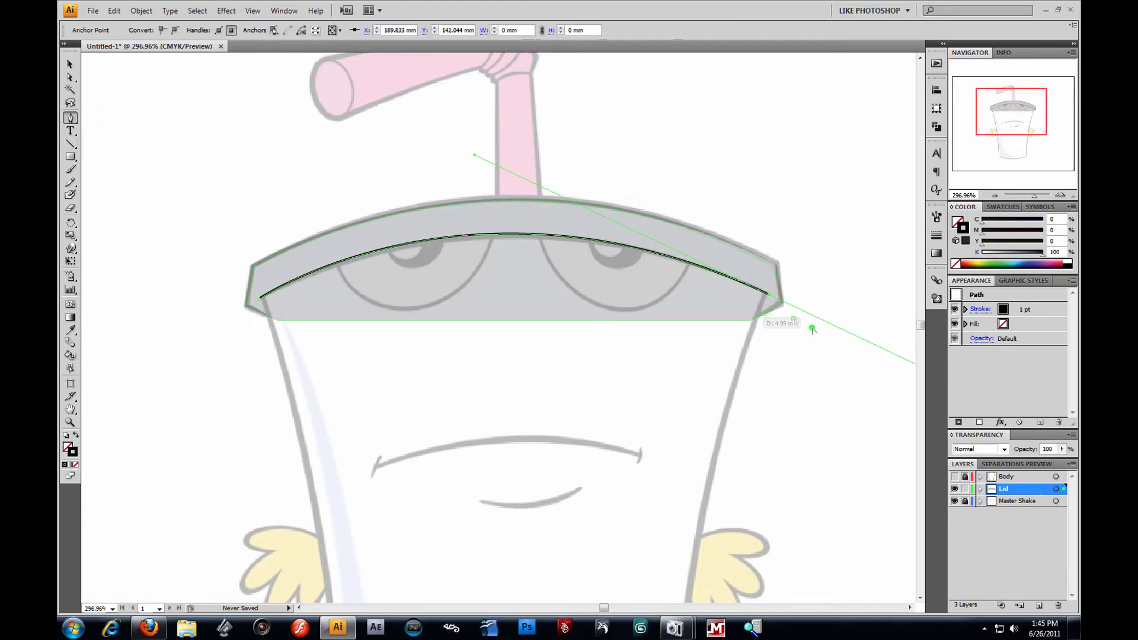
pyautogui.click(768, 295)
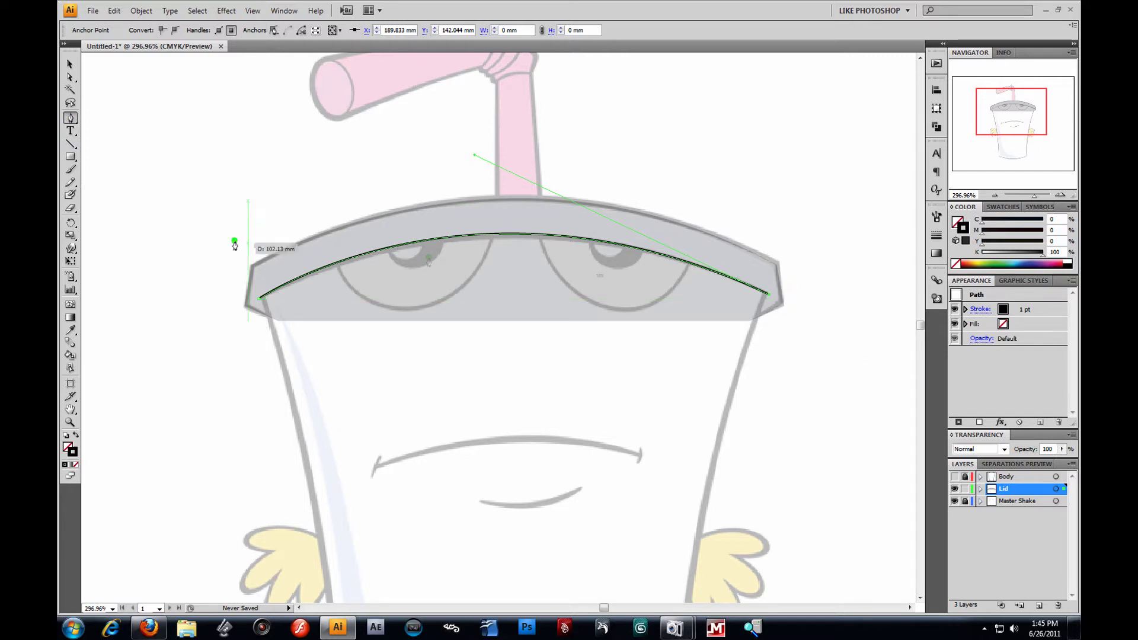
pyautogui.moveTo(257, 303); pyautogui.dragTo(452, 437)
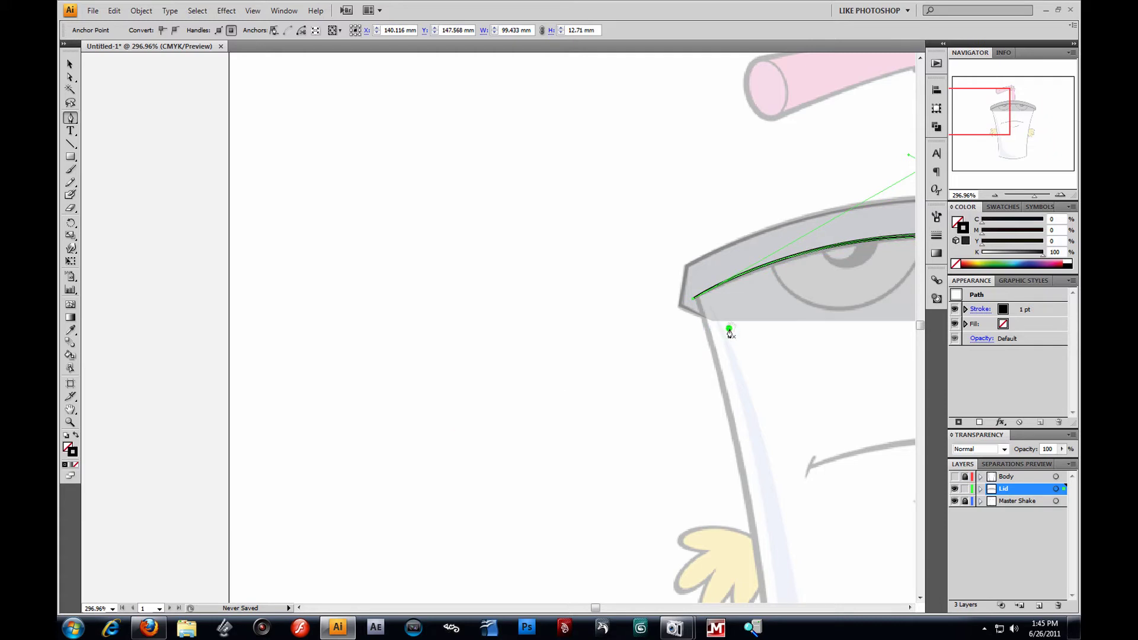
pyautogui.moveTo(766, 323)
pyautogui.mouseDown()
pyautogui.moveTo(254, 338)
pyautogui.moveTo(282, 310)
pyautogui.mouseUp()
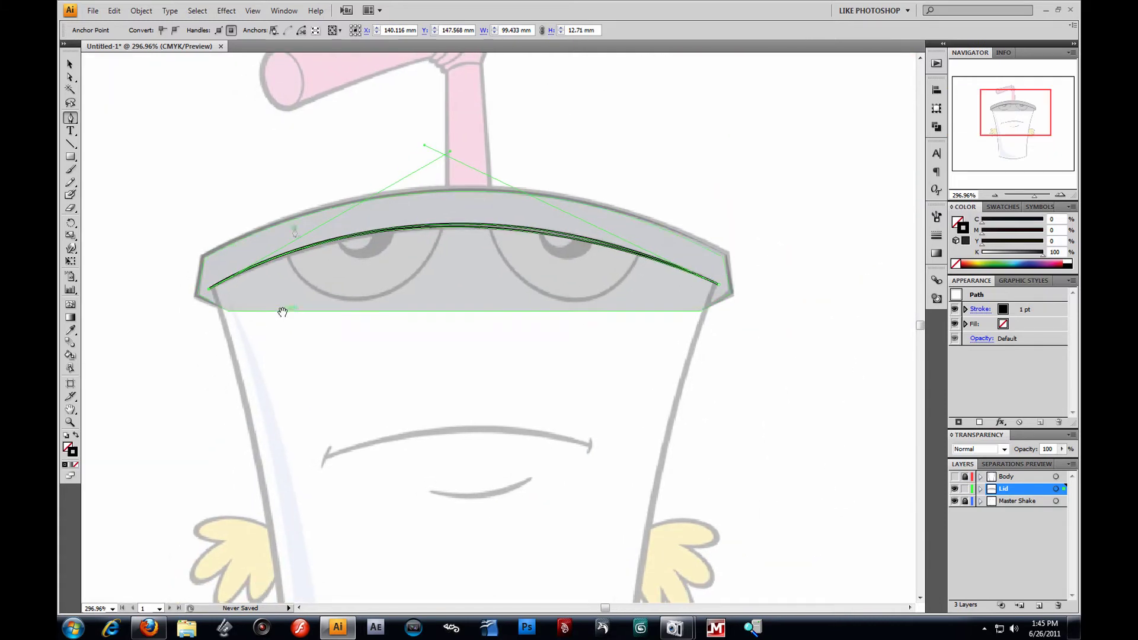
# Give the crescent a black fill with no stroke and deselect it.
pyautogui.click(75, 436)
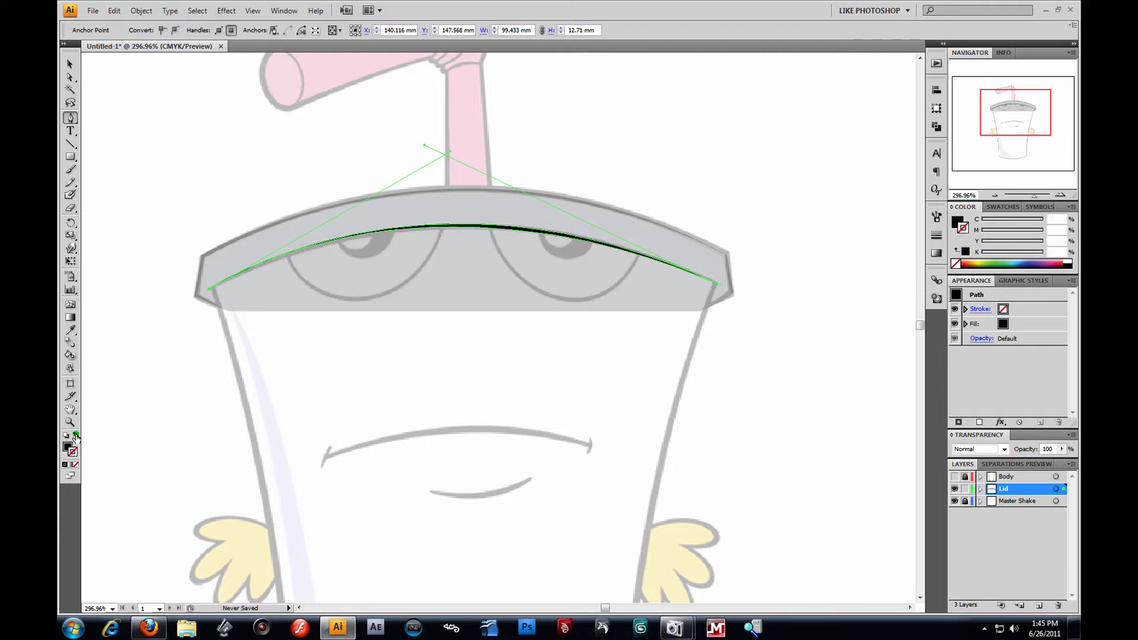
pyautogui.click(66, 65)
pyautogui.click(247, 130)
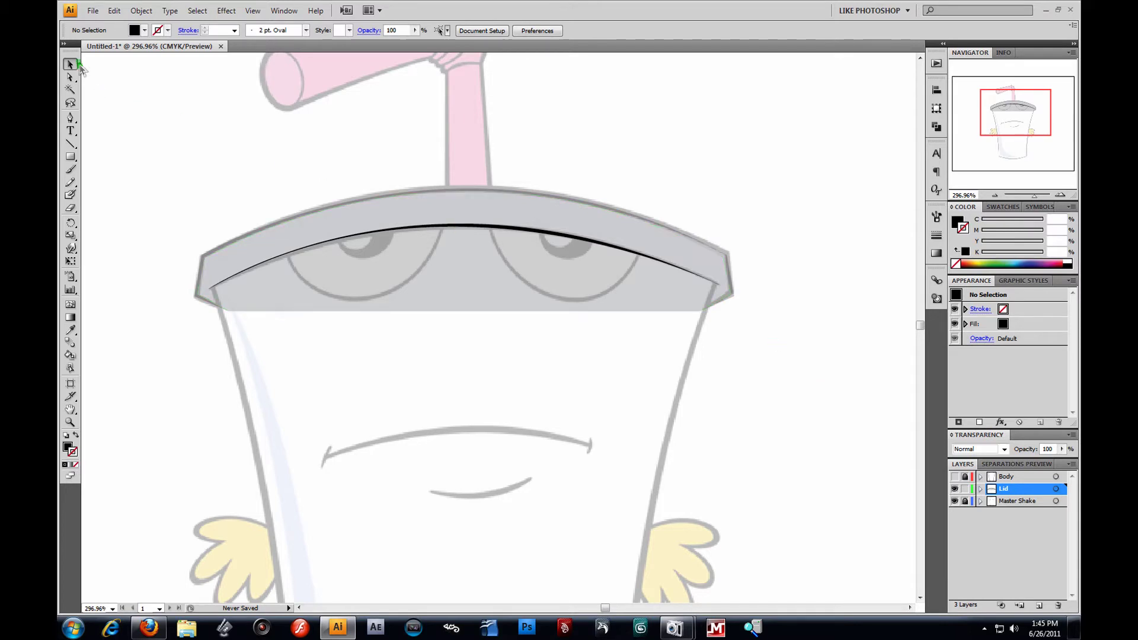
# Show and unlock the Body layer, and restore the opacity of all body and lid shapes to 100%.
pyautogui.click(955, 477)
pyautogui.click(965, 477)
pyautogui.moveTo(150, 133); pyautogui.dragTo(901, 573)
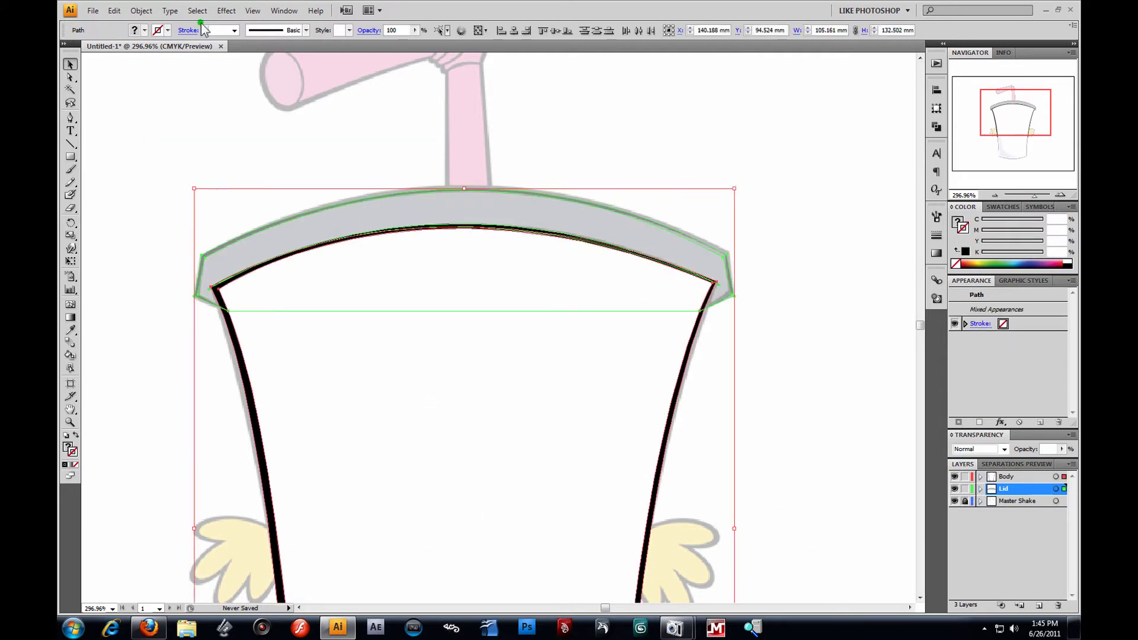
pyautogui.click(415, 30)
pyautogui.click(415, 42)
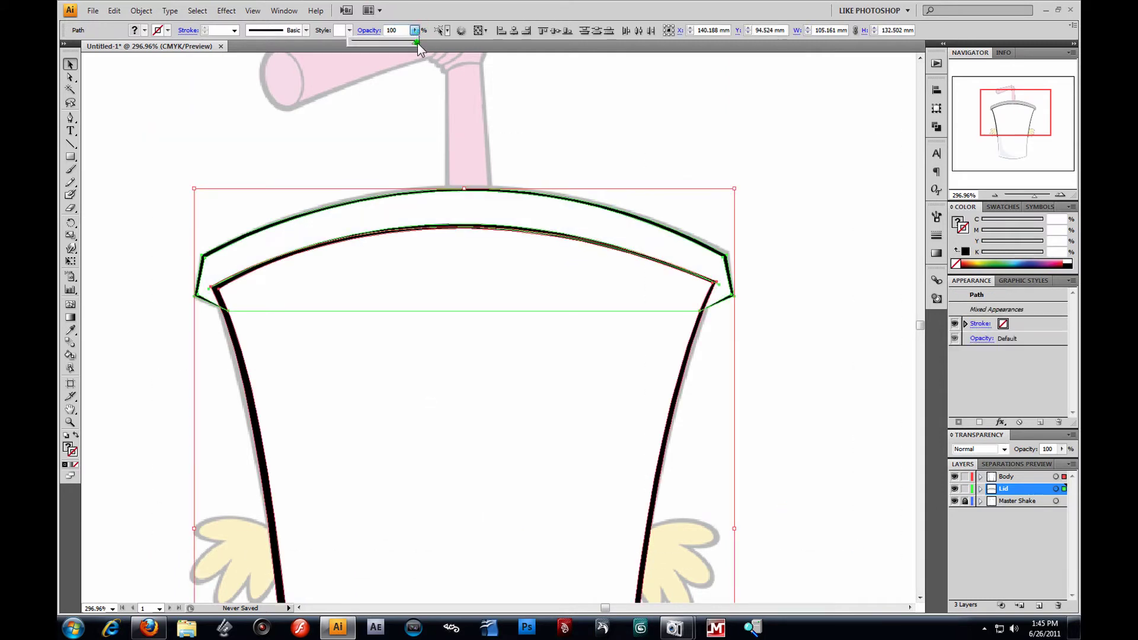
pyautogui.click(590, 129)
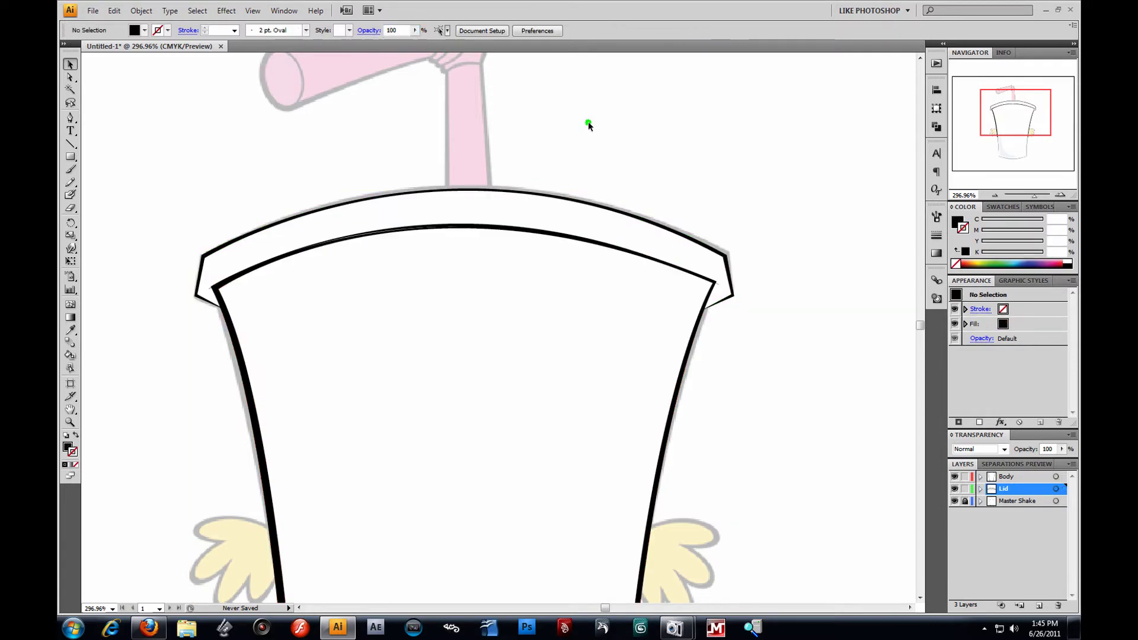
# Try shifting the white body shape downward to check the black shape behind it, and undo the move.
pyautogui.click(460, 279)
pyautogui.click(555, 211)
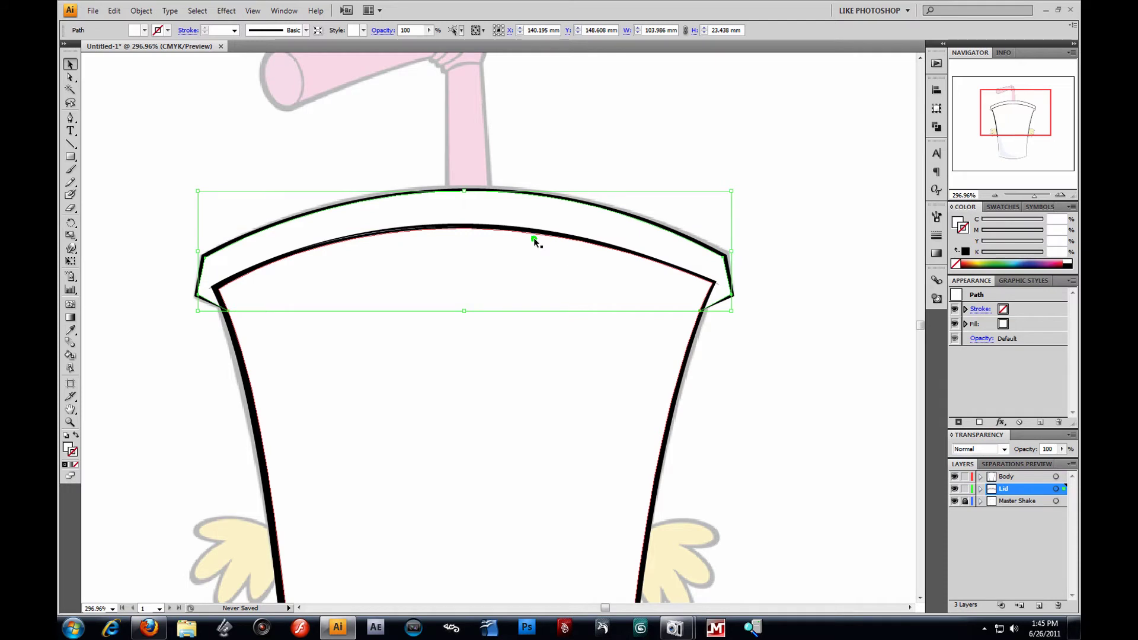
pyautogui.moveTo(471, 267); pyautogui.dragTo(472, 294)
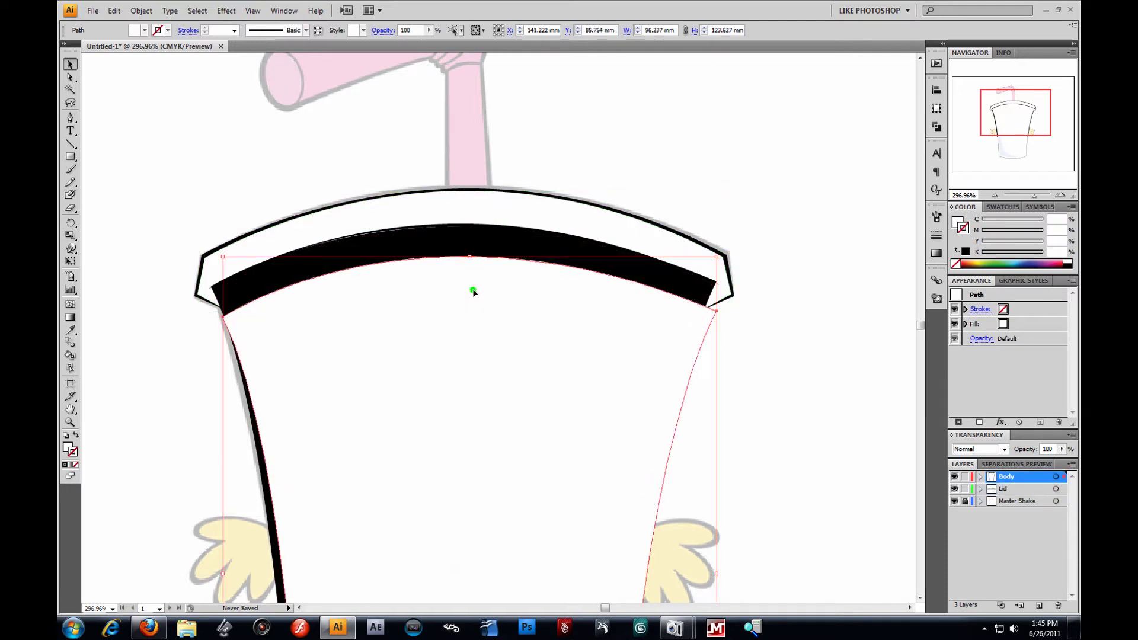
pyautogui.hotkey('ctrl', 'z')
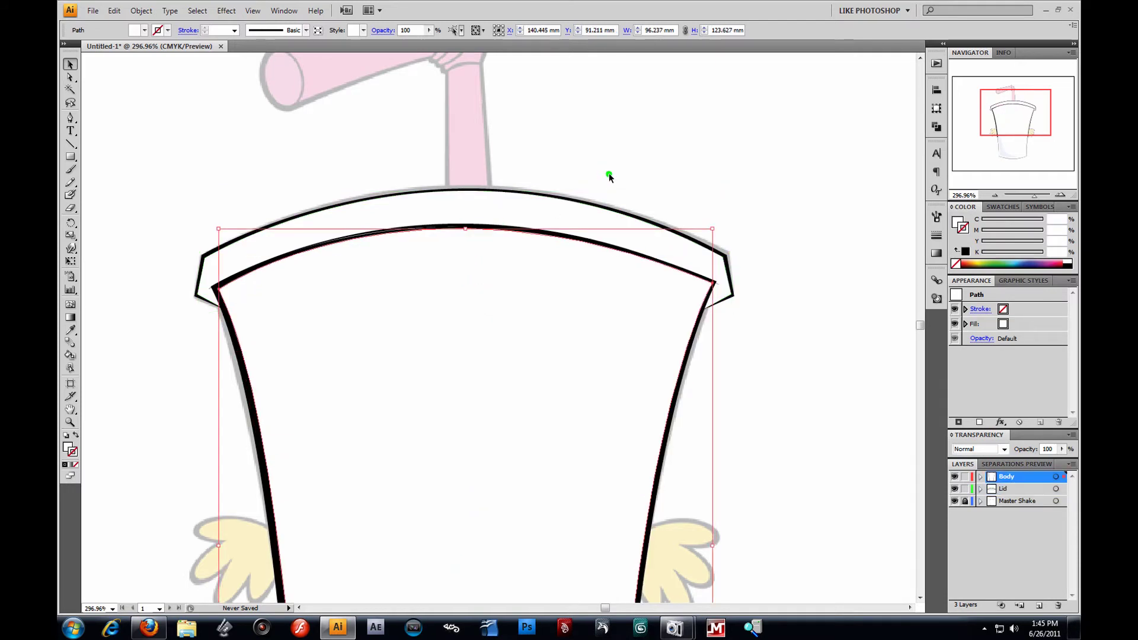
pyautogui.click(609, 177)
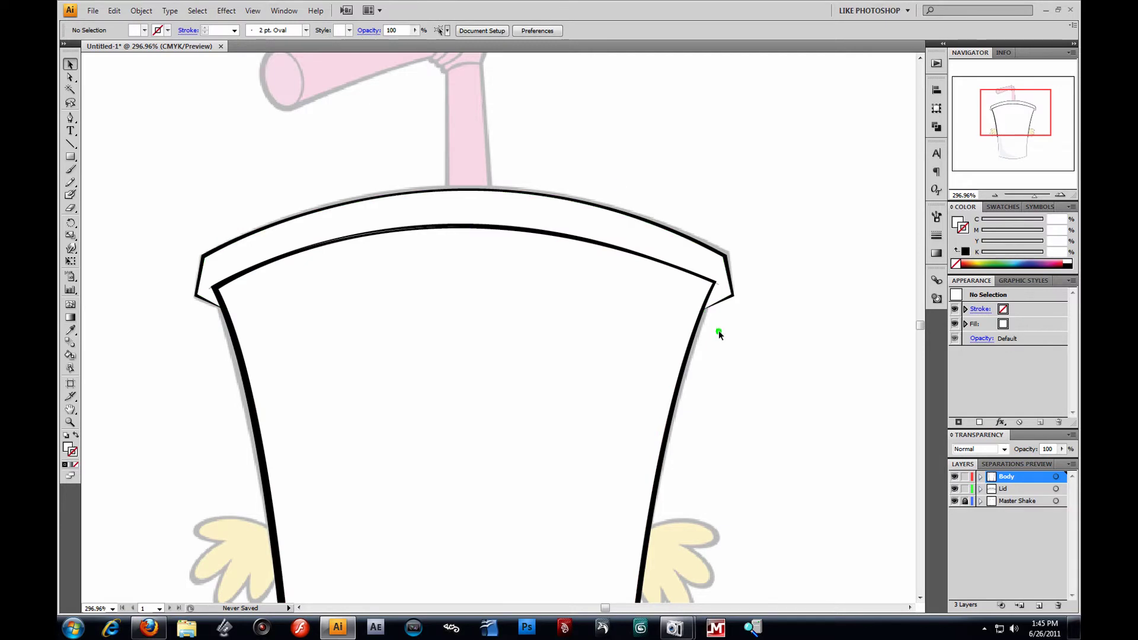
# Hide the Body layer and thicken the black crescent by bending its upper curve upward and its lower curve downward.
pyautogui.click(954, 477)
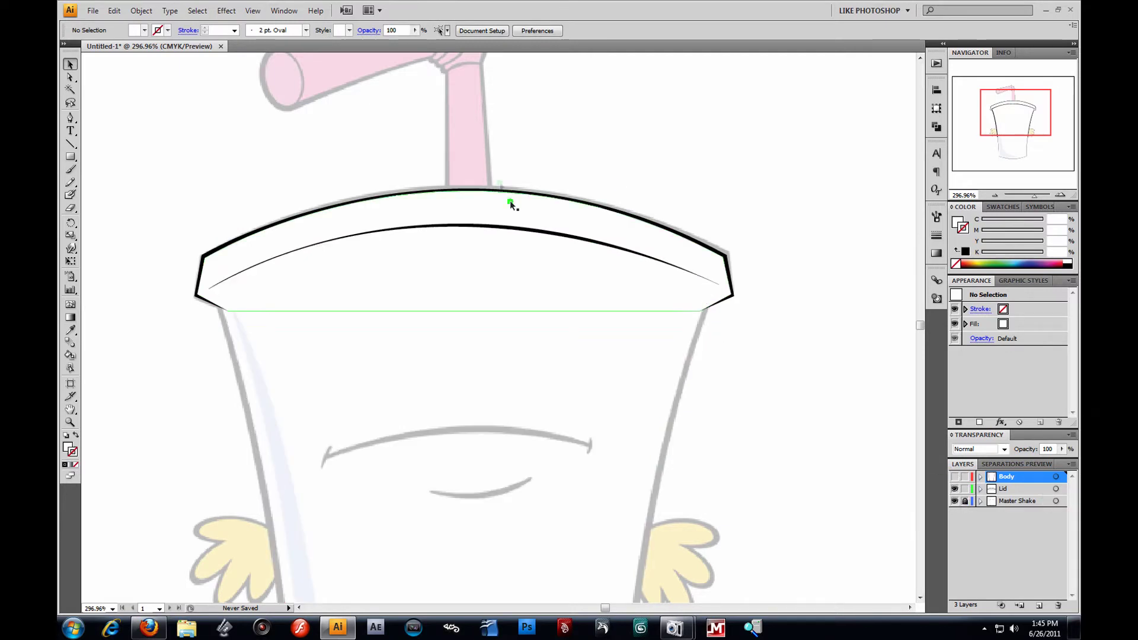
pyautogui.click(72, 79)
pyautogui.click(689, 281)
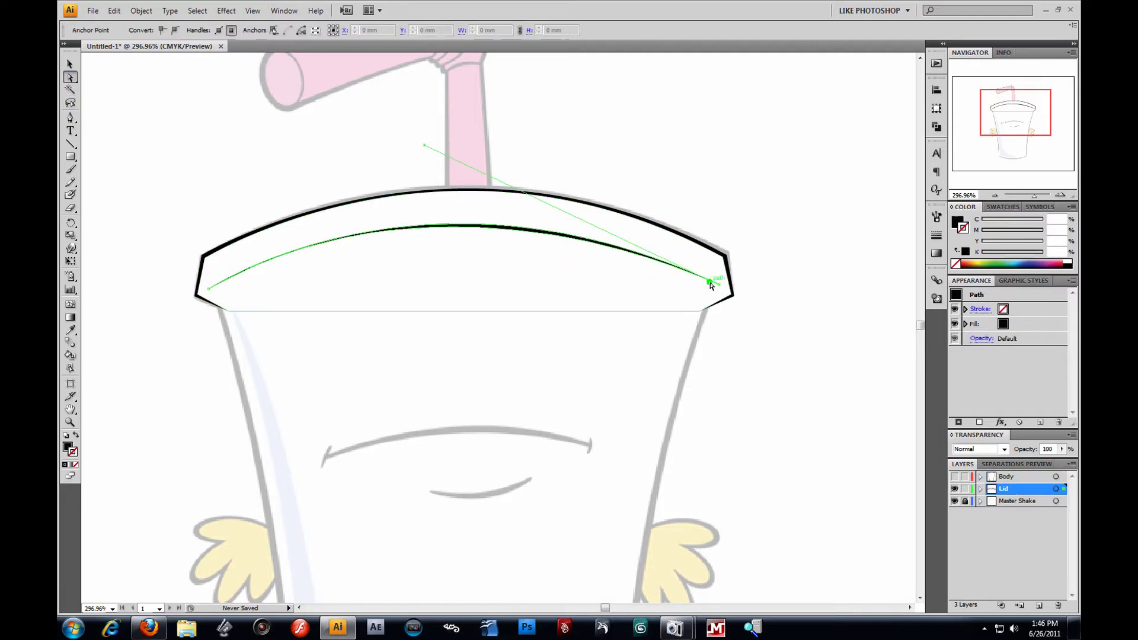
pyautogui.moveTo(427, 142); pyautogui.dragTo(444, 118)
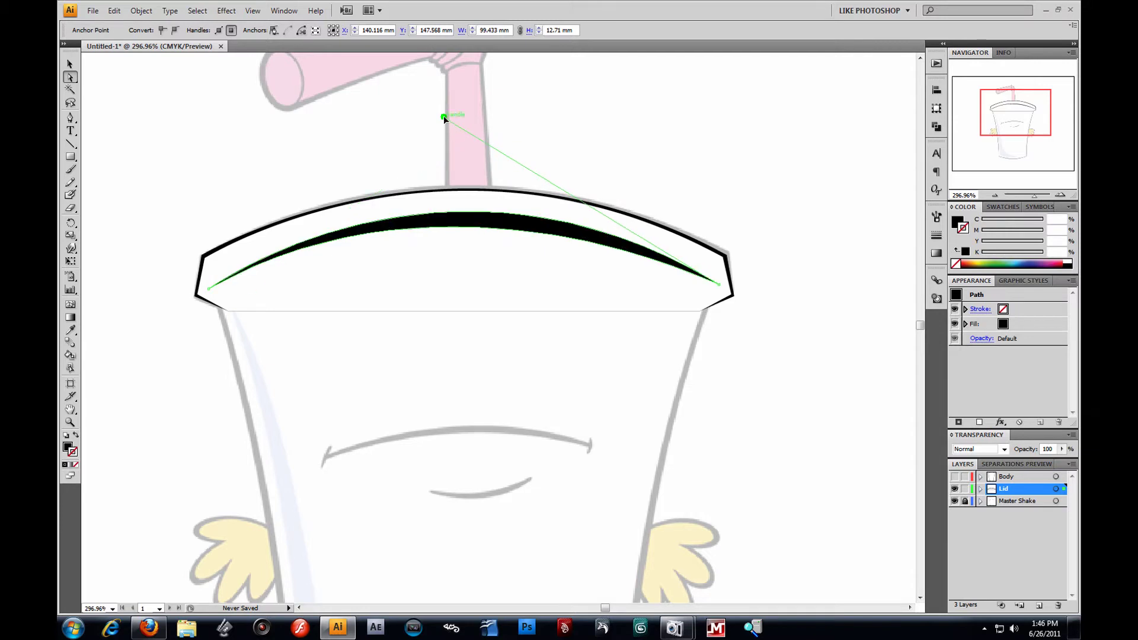
pyautogui.click(208, 289)
pyautogui.moveTo(452, 152); pyautogui.dragTo(364, 225)
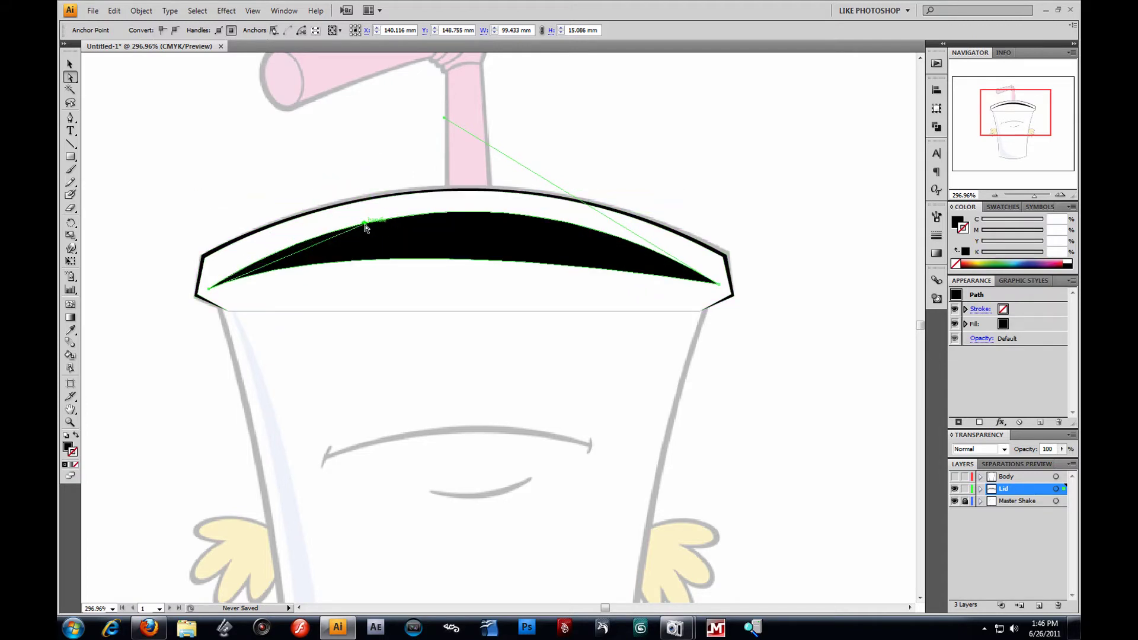
# Move the crescent's two end points slightly outward toward the lid's side edges.
pyautogui.moveTo(716, 291); pyautogui.dragTo(725, 289)
pyautogui.moveTo(209, 288); pyautogui.dragTo(203, 295)
pyautogui.click(285, 123)
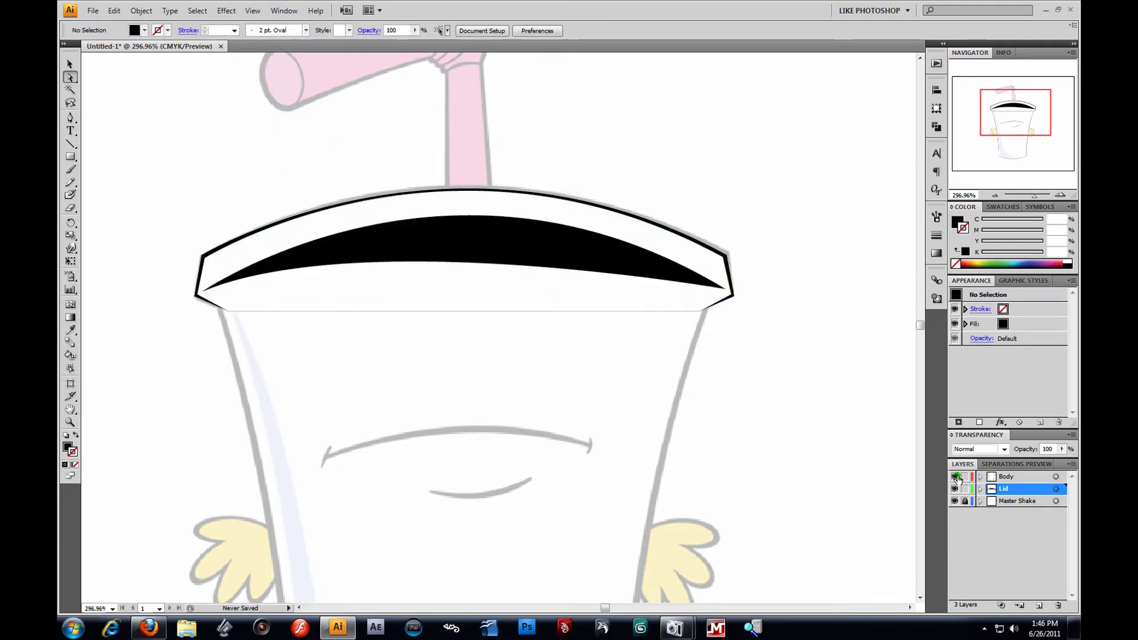
# Show the Body layer, nudge the crescent's right end point, and lower its upper curve to thin the line above the body.
pyautogui.click(955, 476)
pyautogui.click(74, 73)
pyautogui.moveTo(725, 287); pyautogui.dragTo(726, 288)
pyautogui.click(811, 271)
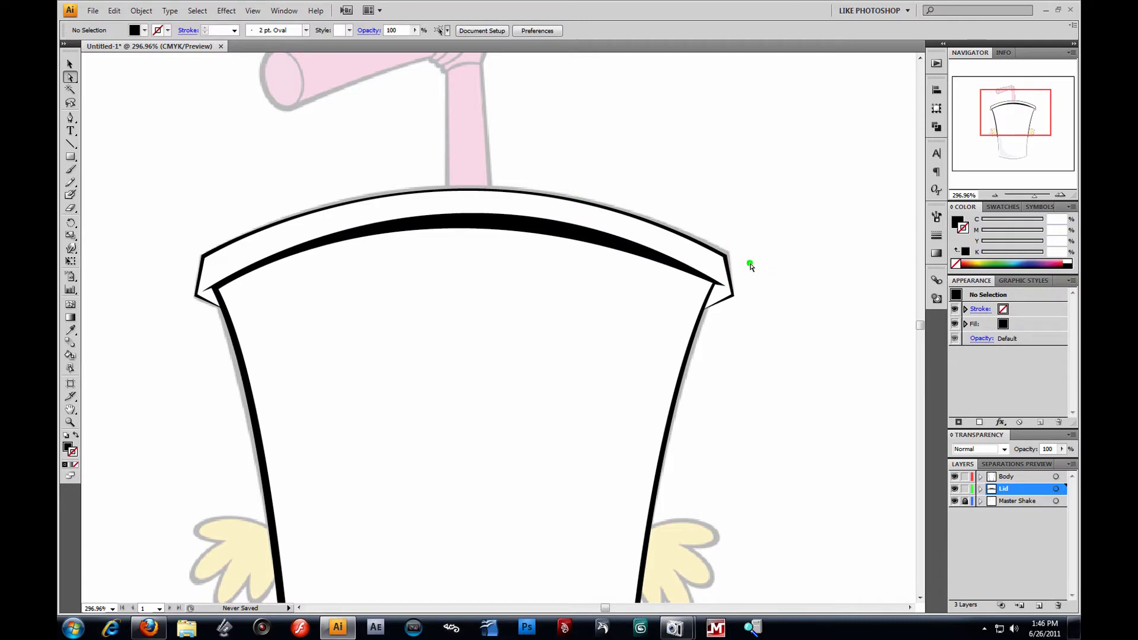
pyautogui.click(724, 285)
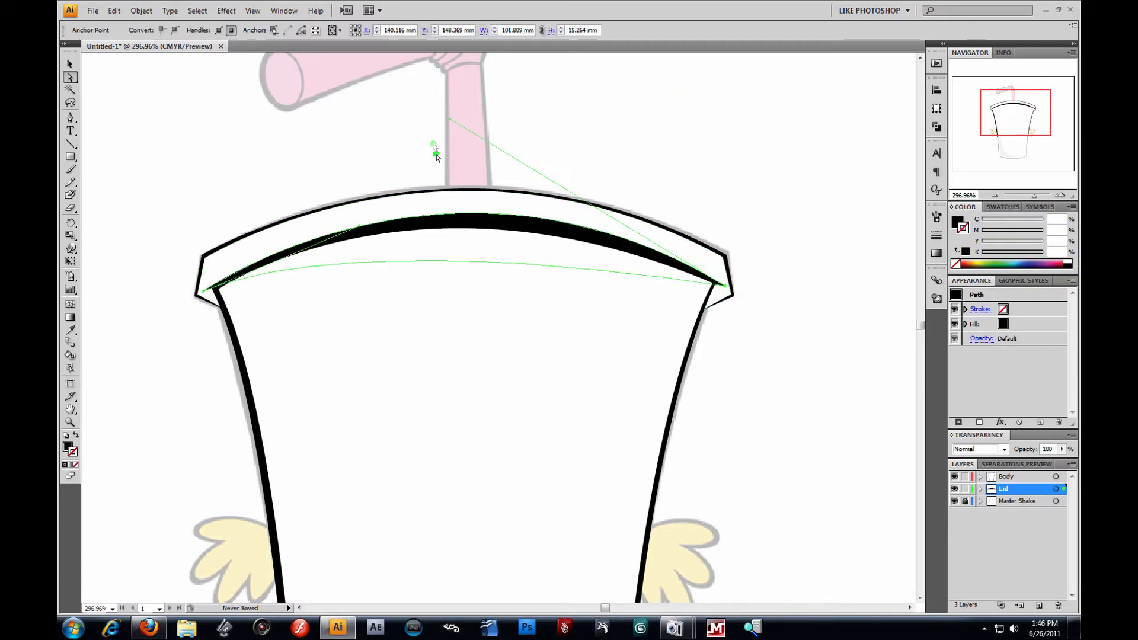
pyautogui.moveTo(450, 121); pyautogui.dragTo(442, 140)
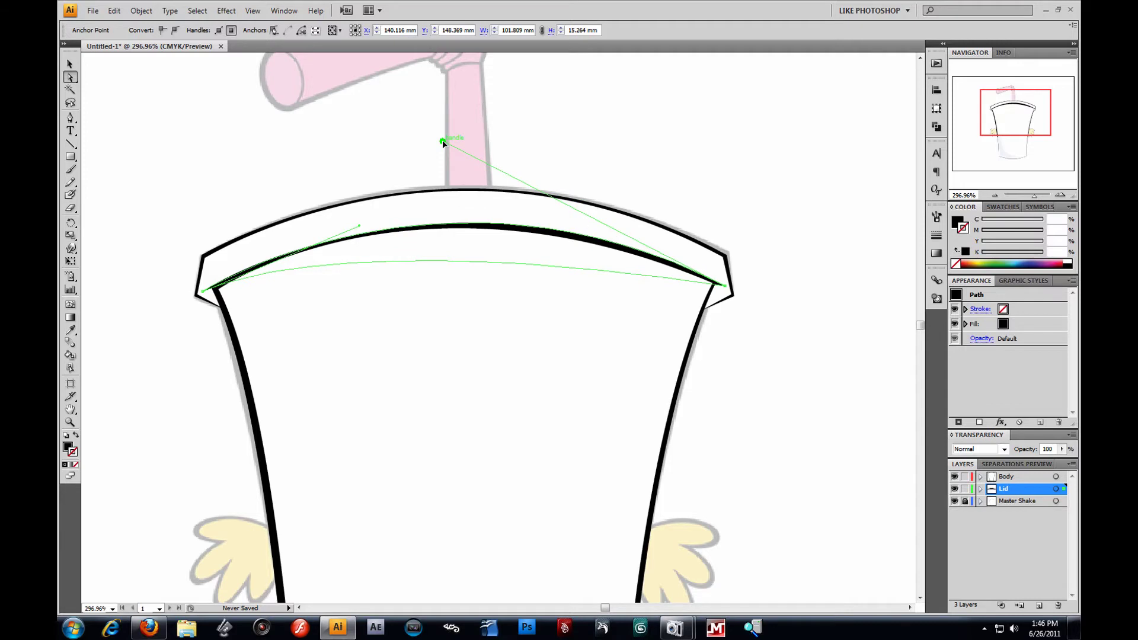
pyautogui.click(688, 181)
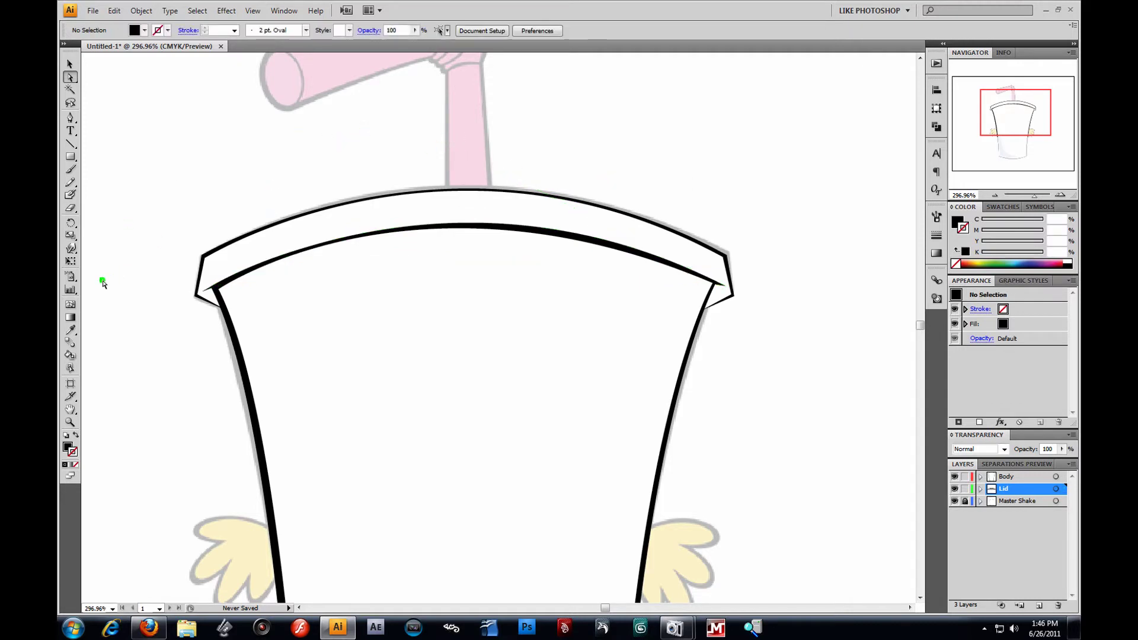
# Create a new layer directly above the Master Shake layer and below the Lid layer.
pyautogui.click(70, 422)
pyautogui.keyDown('alt'); pyautogui.click(552, 395); pyautogui.keyUp('alt')
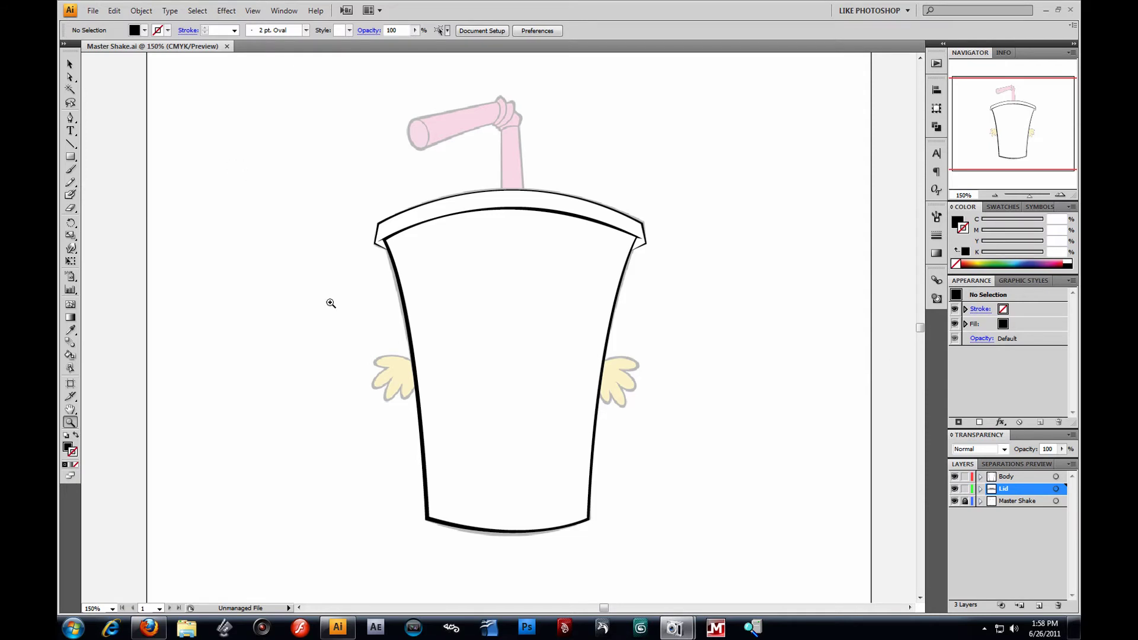
pyautogui.click(70, 65)
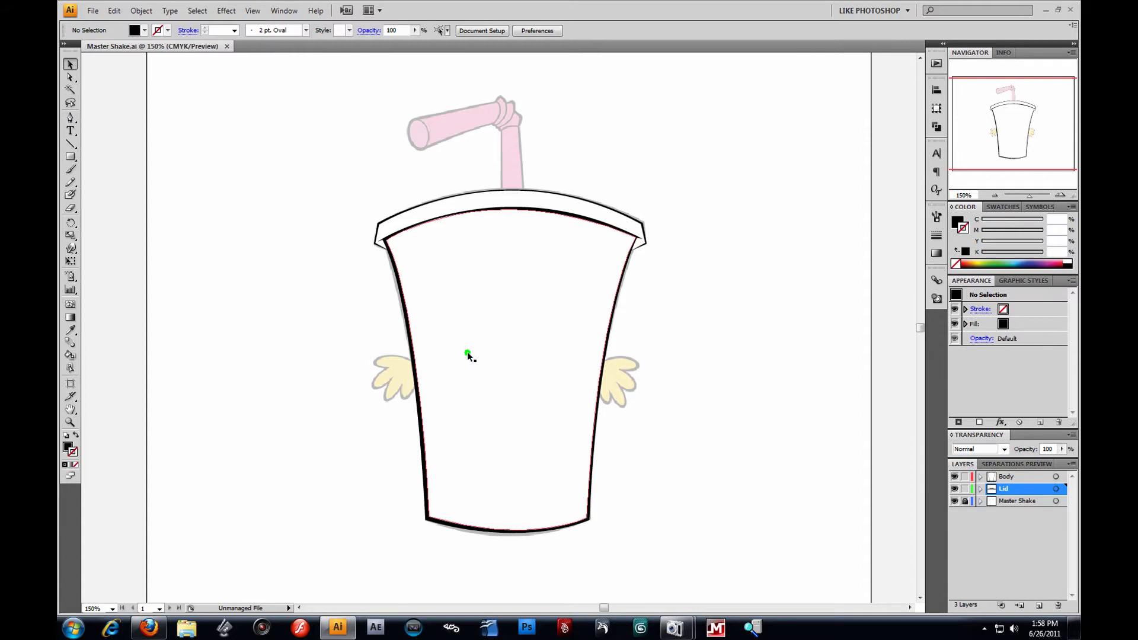
pyautogui.click(1015, 499)
pyautogui.click(1038, 606)
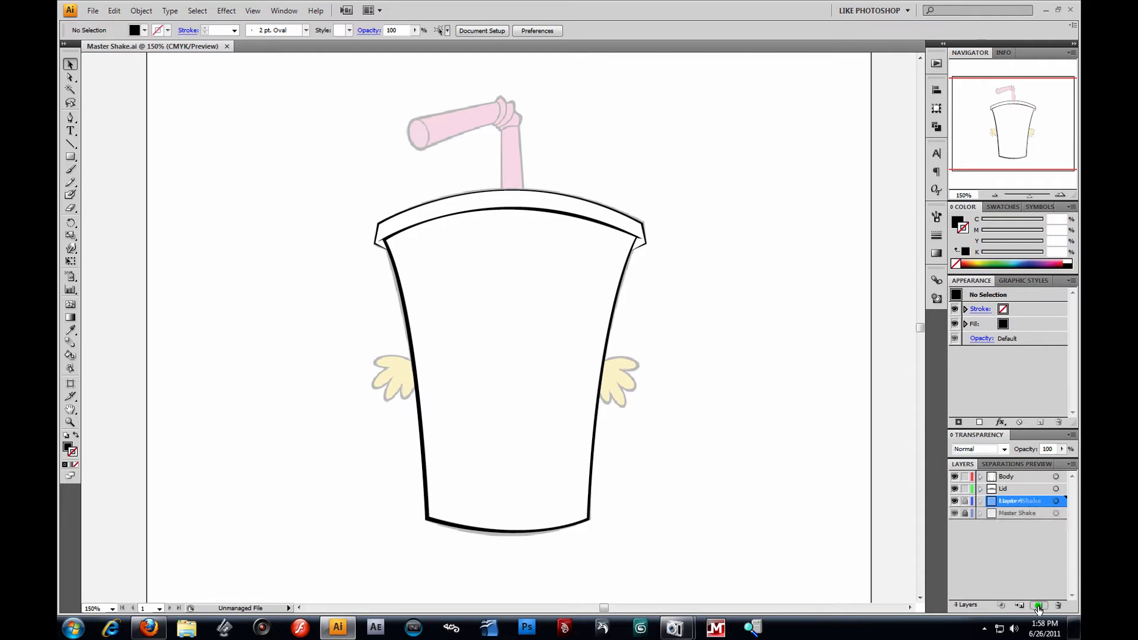
# Rename the new layer as Right Hand.
pyautogui.doubleClick(1012, 503)
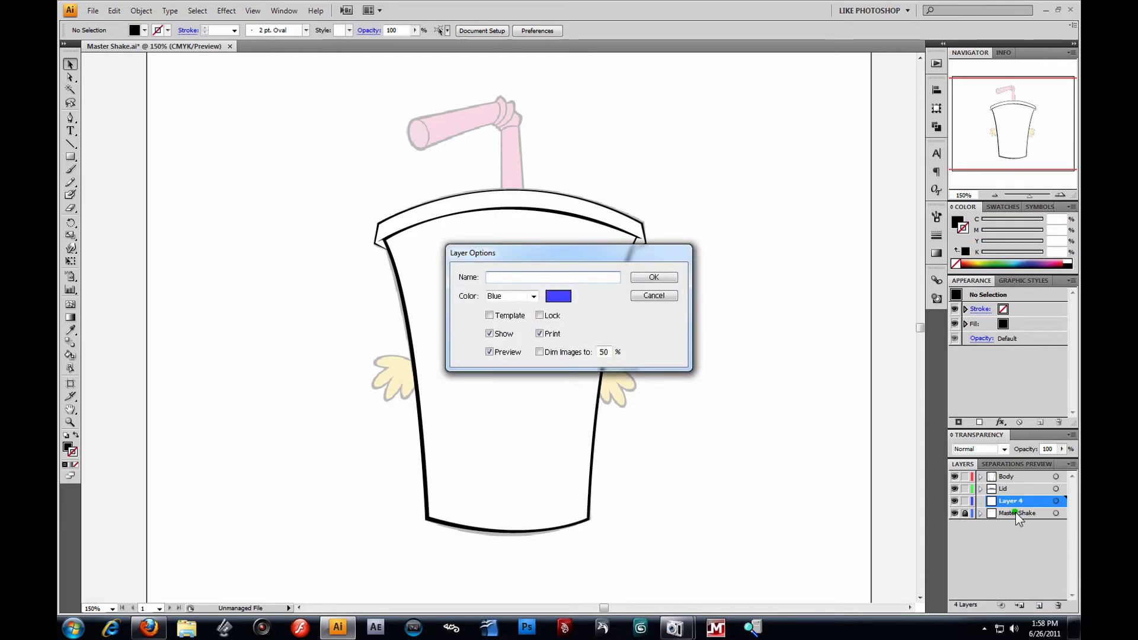
pyautogui.write('Right Hand')
pyautogui.press('Return')
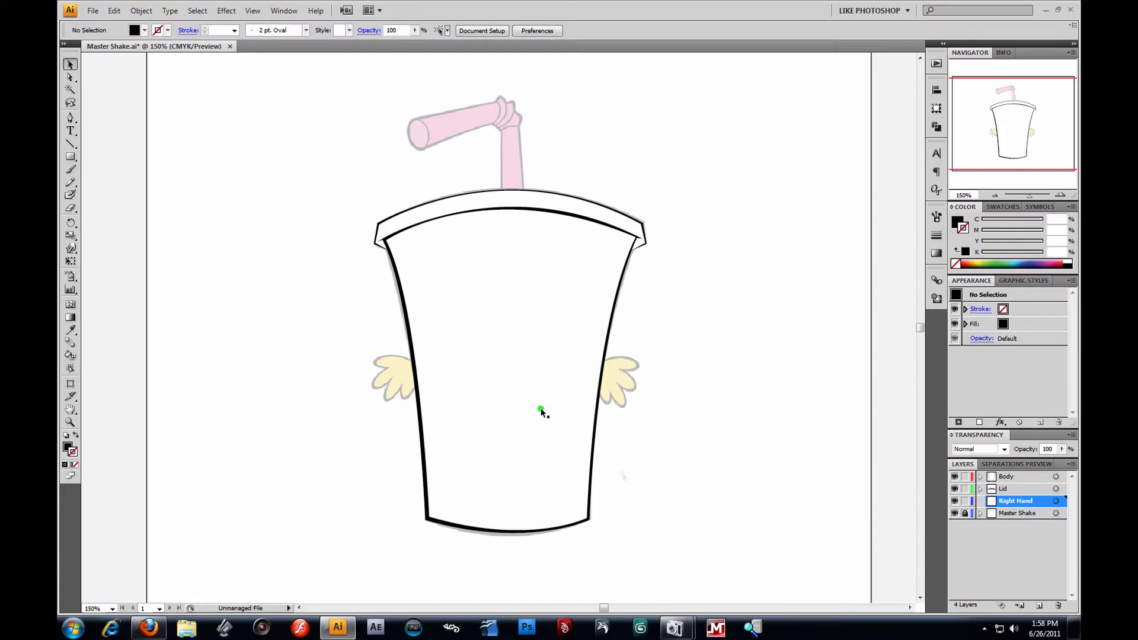
# Hide the Body and Lid layers and start a Pen path where the left-side hand's upper edge meets the cup.
pyautogui.click(69, 424)
pyautogui.moveTo(317, 335); pyautogui.dragTo(406, 423)
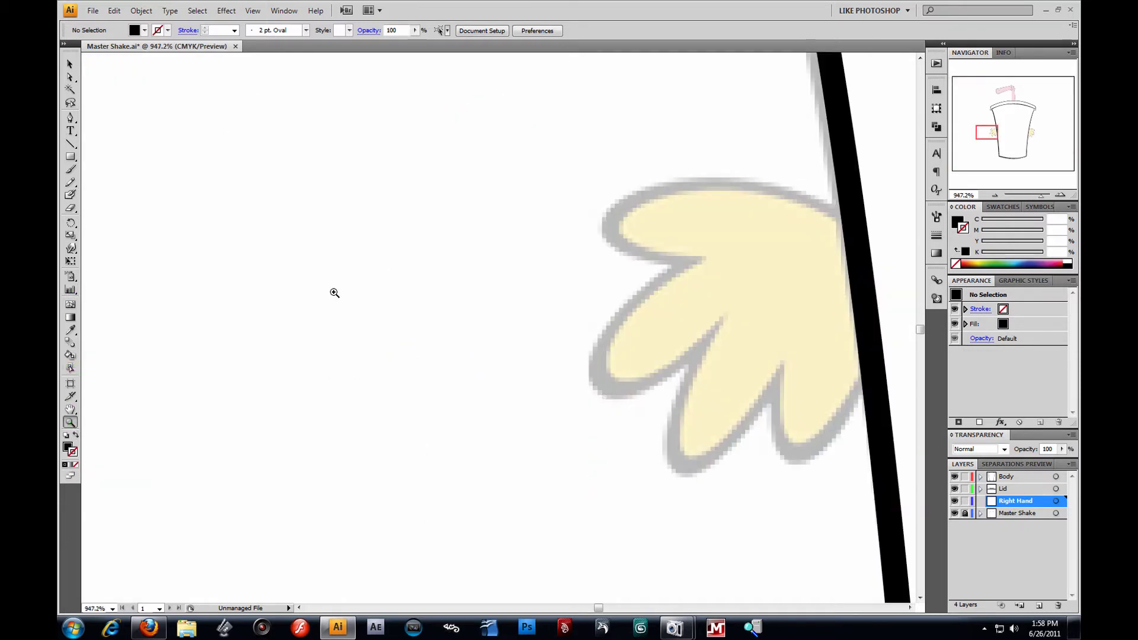
pyautogui.moveTo(813, 335); pyautogui.dragTo(504, 310)
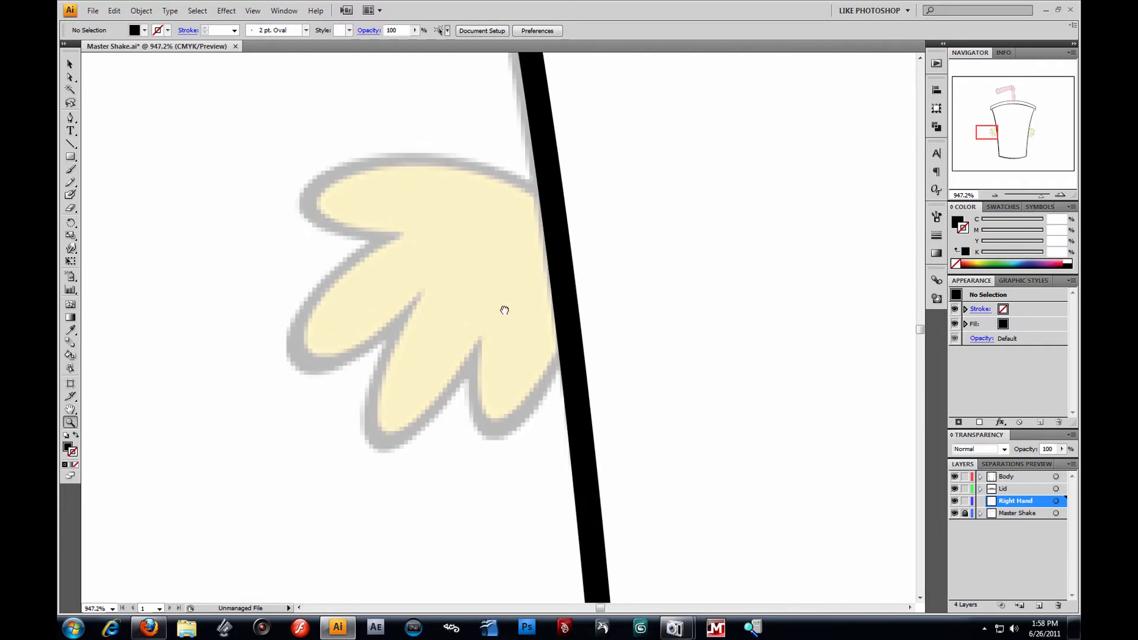
pyautogui.click(71, 118)
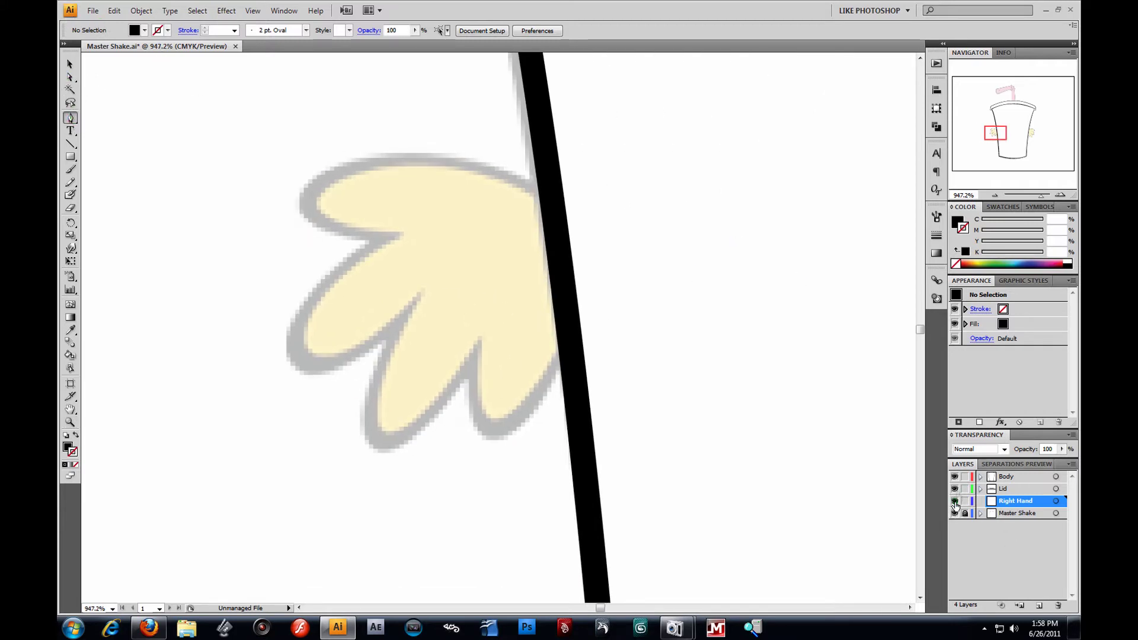
pyautogui.moveTo(955, 478); pyautogui.dragTo(955, 489)
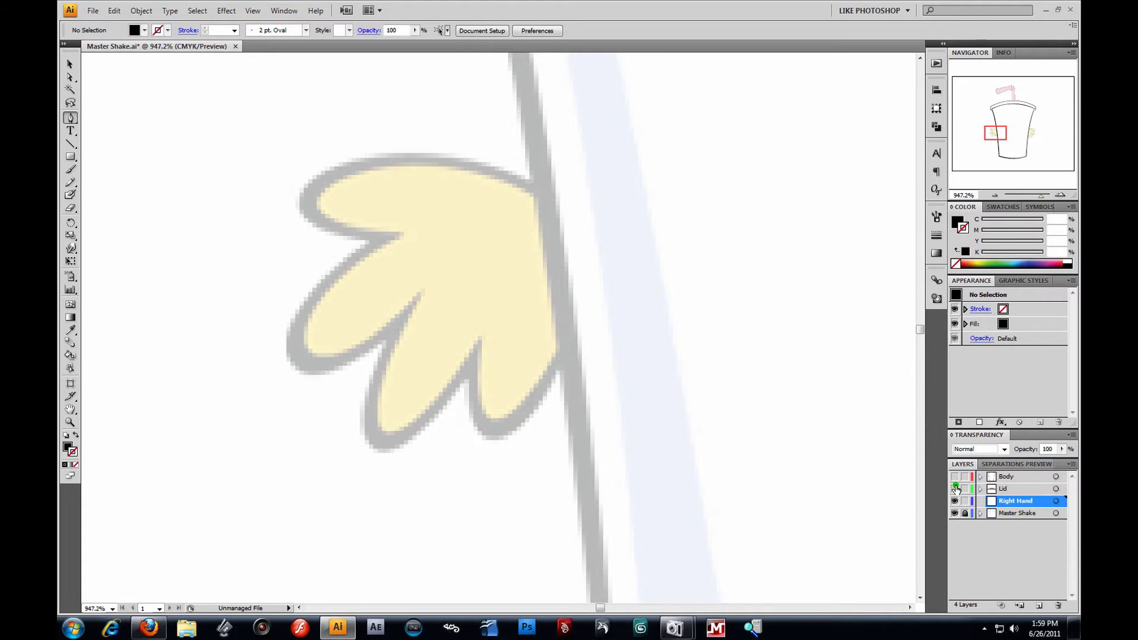
pyautogui.click(553, 208)
pyautogui.moveTo(307, 200); pyautogui.dragTo(195, 309)
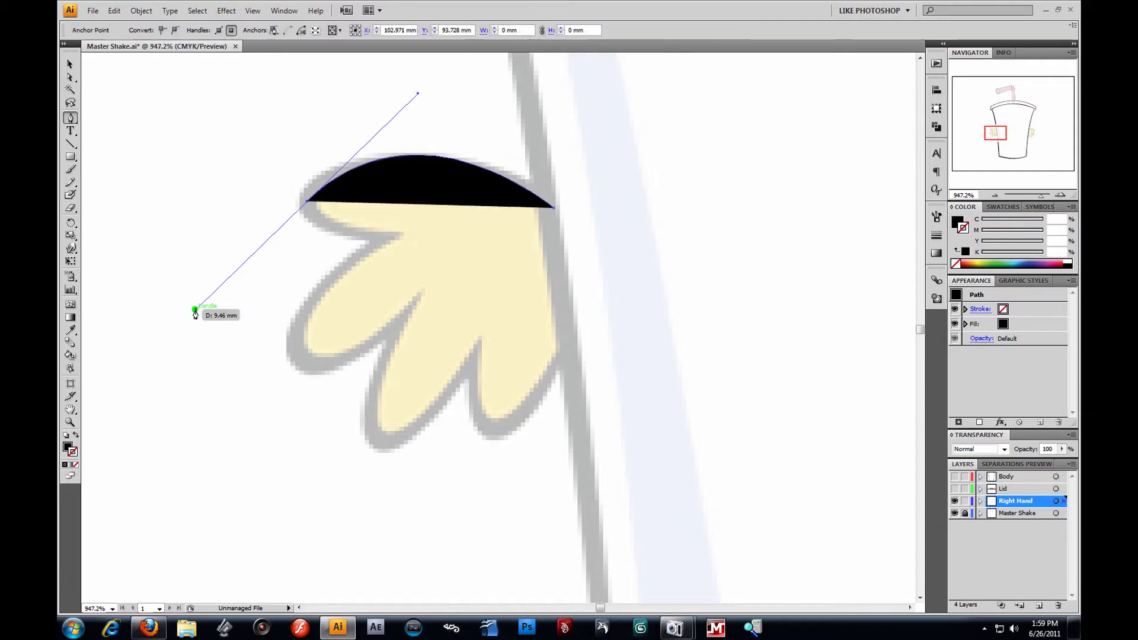
pyautogui.click(76, 435)
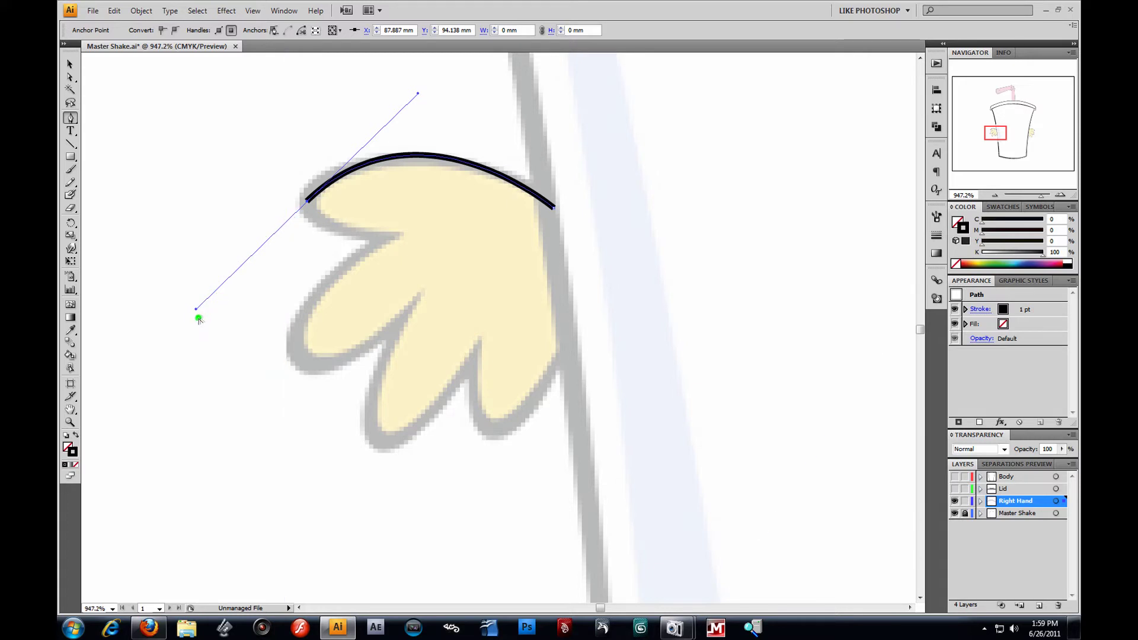
pyautogui.moveTo(196, 311); pyautogui.dragTo(298, 232)
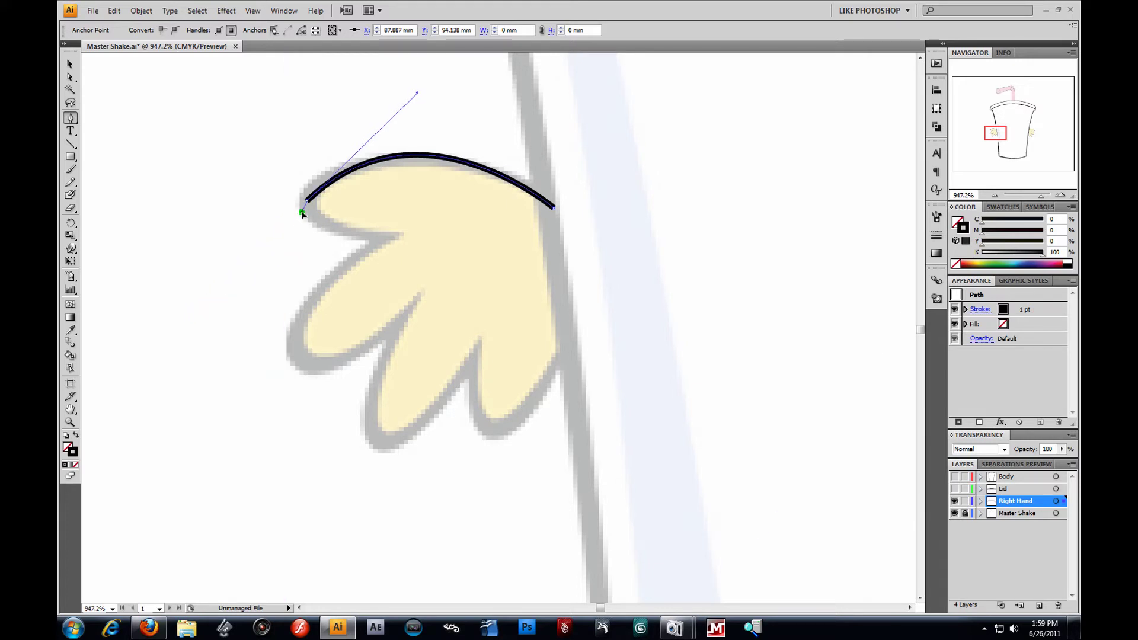
pyautogui.moveTo(397, 235); pyautogui.dragTo(493, 235)
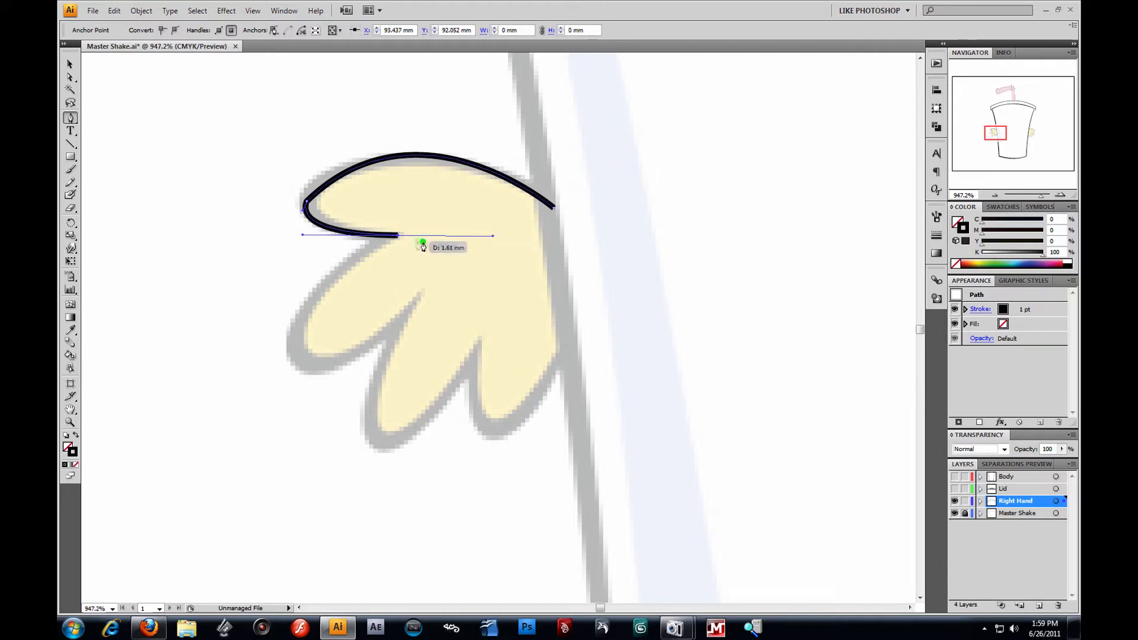
pyautogui.click(398, 235)
pyautogui.moveTo(301, 362); pyautogui.dragTo(307, 464)
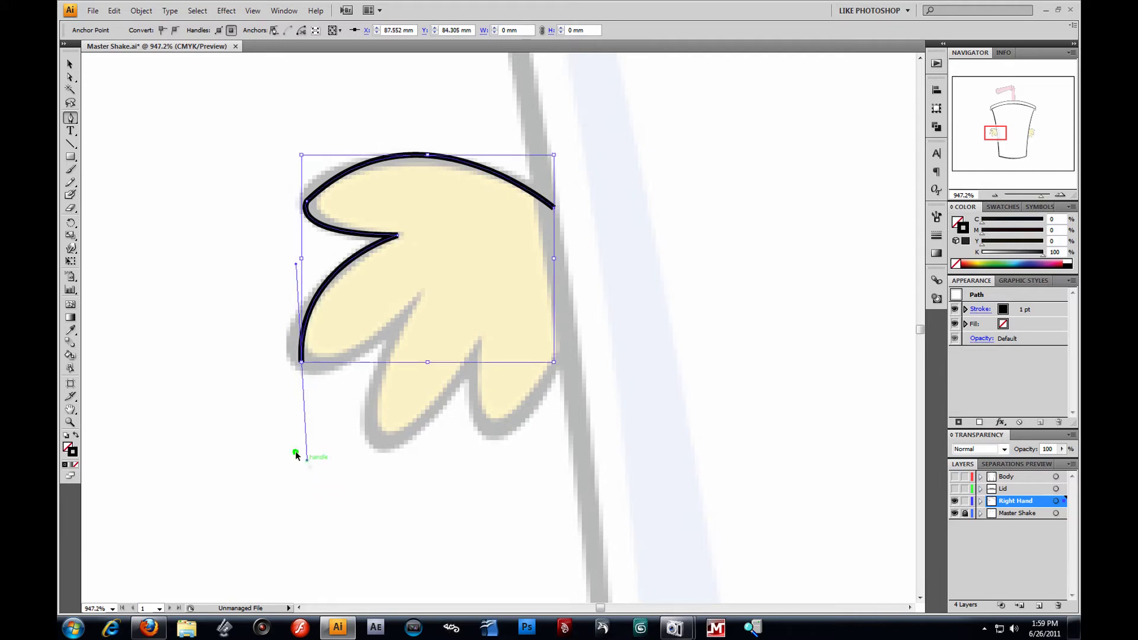
pyautogui.hotkey('ctrl', 'z')
pyautogui.moveTo(281, 357); pyautogui.dragTo(257, 464)
pyautogui.hotkey('ctrl', 'z')
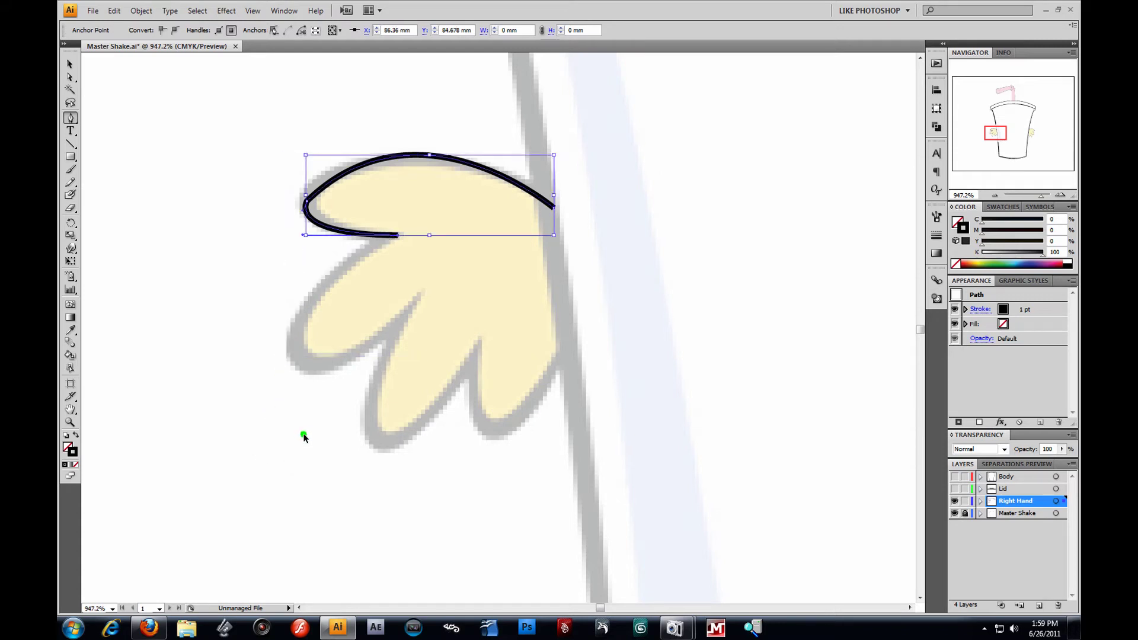
pyautogui.hotkey('ctrl', 'z')
pyautogui.hotkey('ctrl', 'z')
pyautogui.hotkey('ctrl', 'z')
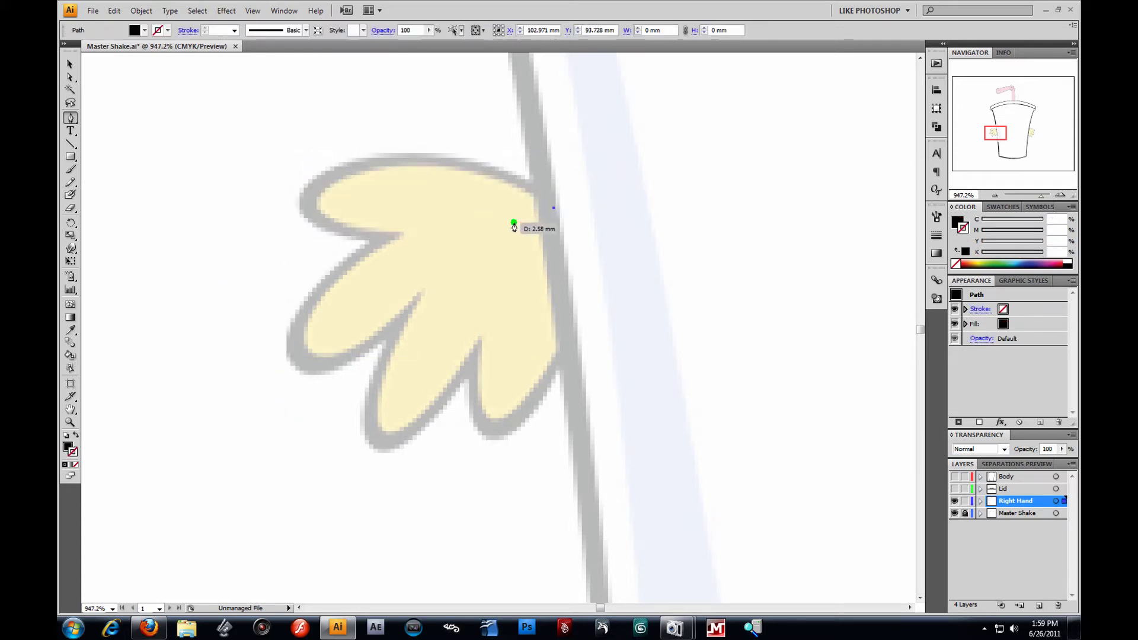
# Switch the path to a black stroke without fill and trace around the hand's uppermost finger to the first notch.
pyautogui.click(76, 438)
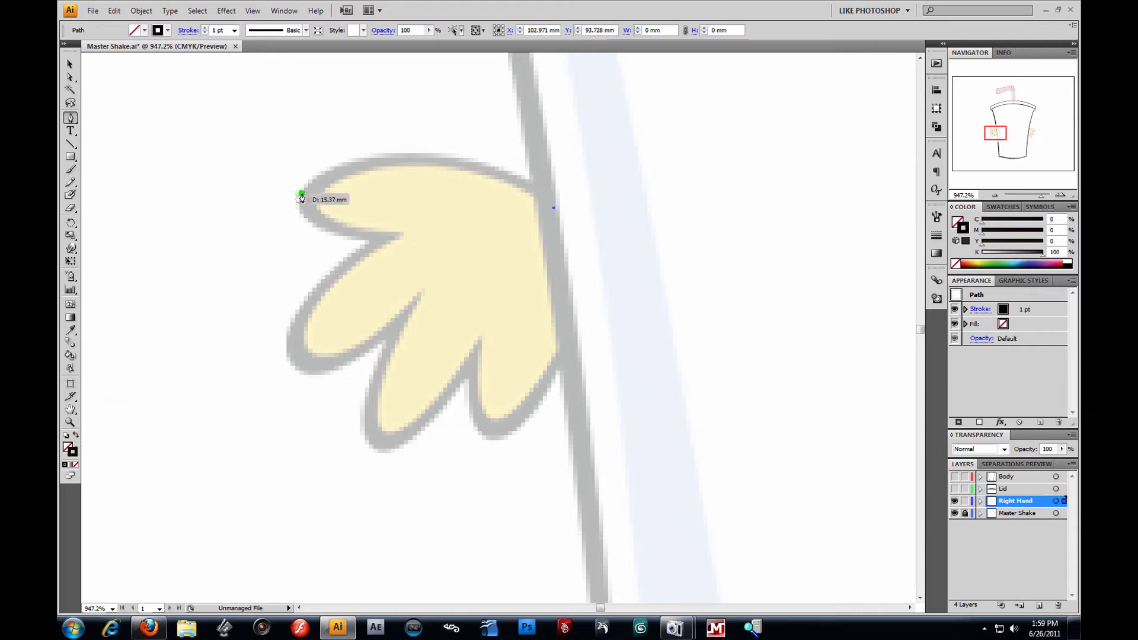
pyautogui.moveTo(299, 201)
pyautogui.mouseDown()
pyautogui.moveTo(185, 318)
pyautogui.moveTo(142, 310)
pyautogui.moveTo(174, 319)
pyautogui.moveTo(169, 309)
pyautogui.mouseUp()
pyautogui.hotkey('ctrl', 'z')
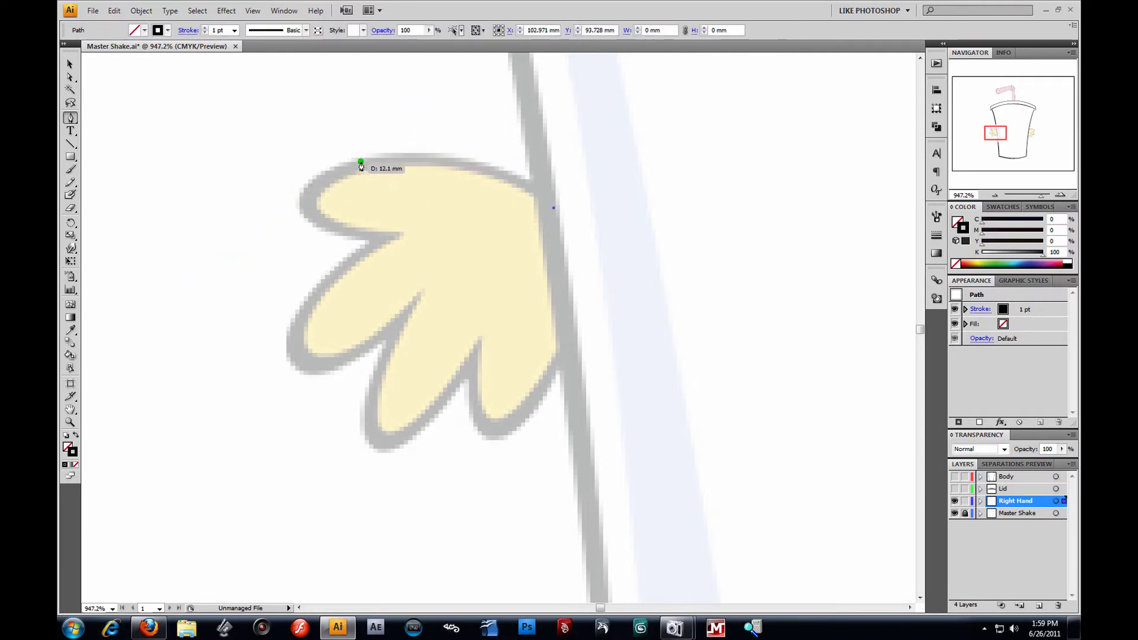
pyautogui.moveTo(357, 159)
pyautogui.mouseDown()
pyautogui.moveTo(248, 190)
pyautogui.moveTo(219, 179)
pyautogui.mouseUp()
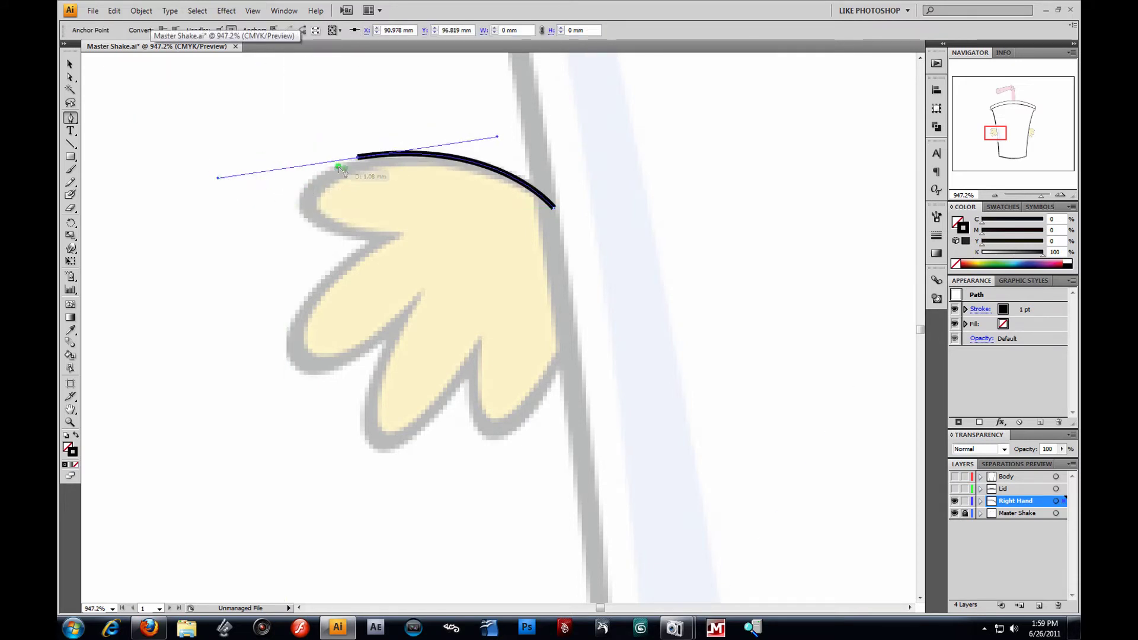
pyautogui.click(357, 159)
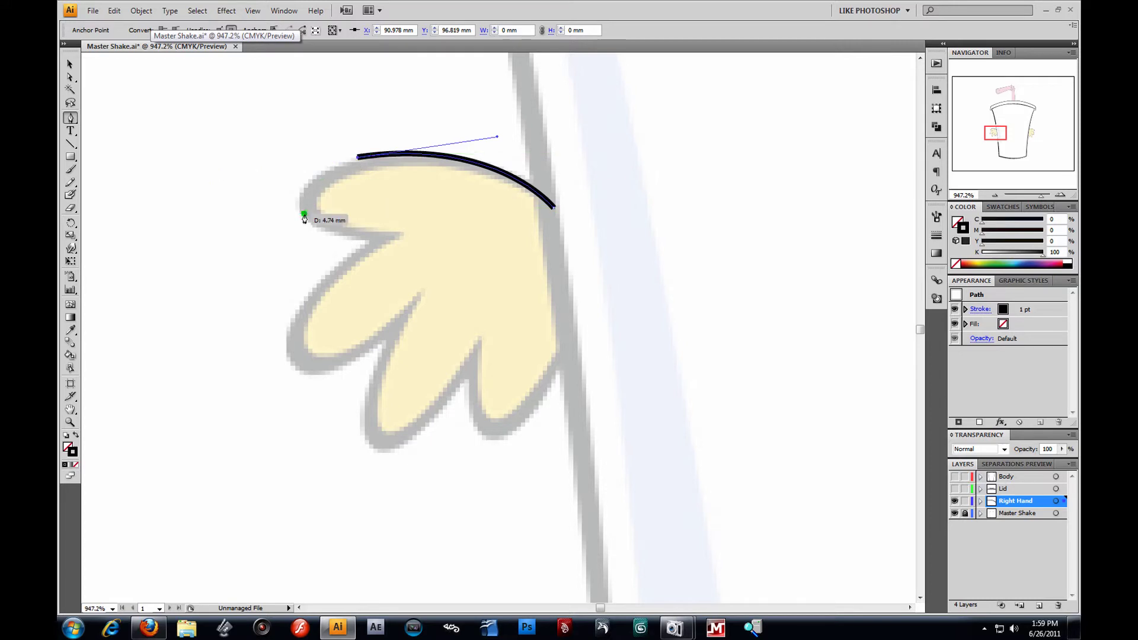
pyautogui.moveTo(298, 211)
pyautogui.mouseDown()
pyautogui.moveTo(309, 250)
pyautogui.moveTo(423, 249)
pyautogui.mouseUp()
pyautogui.click(299, 211)
pyautogui.click(369, 245)
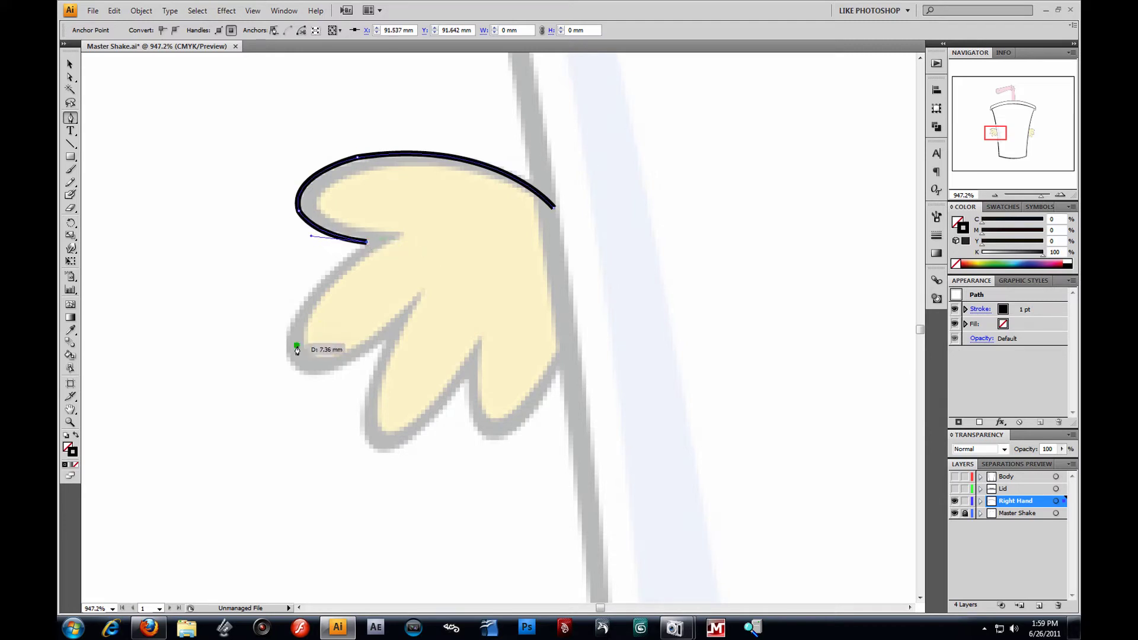
# Continue the path around the second finger with curved segments, ending at the inner tip of the second notch.
pyautogui.moveTo(291, 365)
pyautogui.mouseDown()
pyautogui.moveTo(342, 397)
pyautogui.moveTo(310, 406)
pyautogui.moveTo(317, 418)
pyautogui.mouseUp()
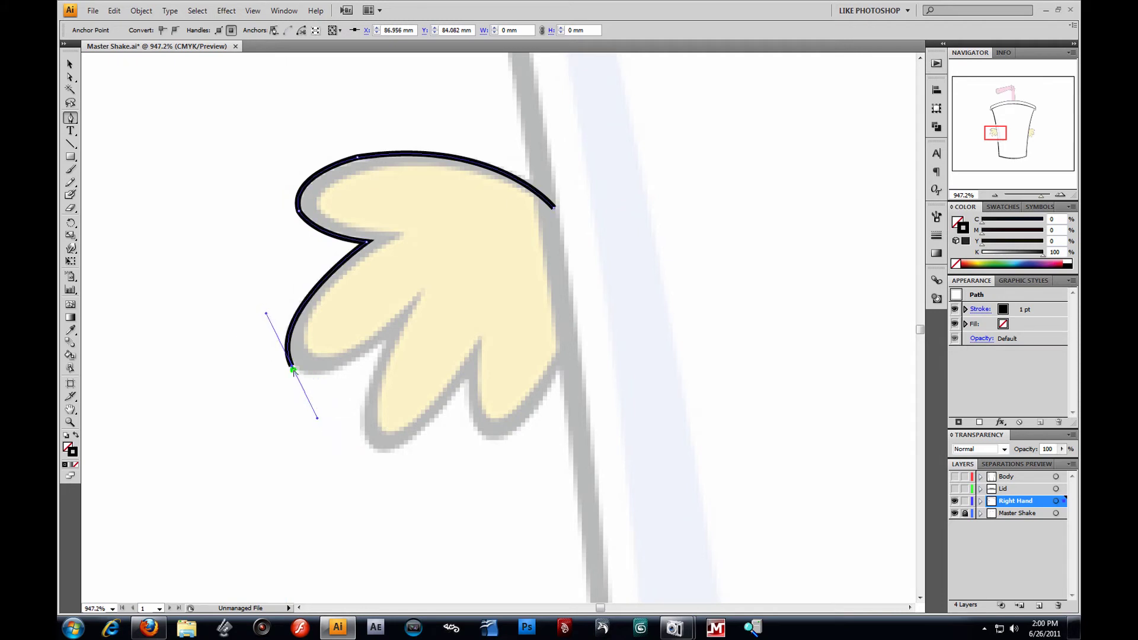
pyautogui.click(292, 367)
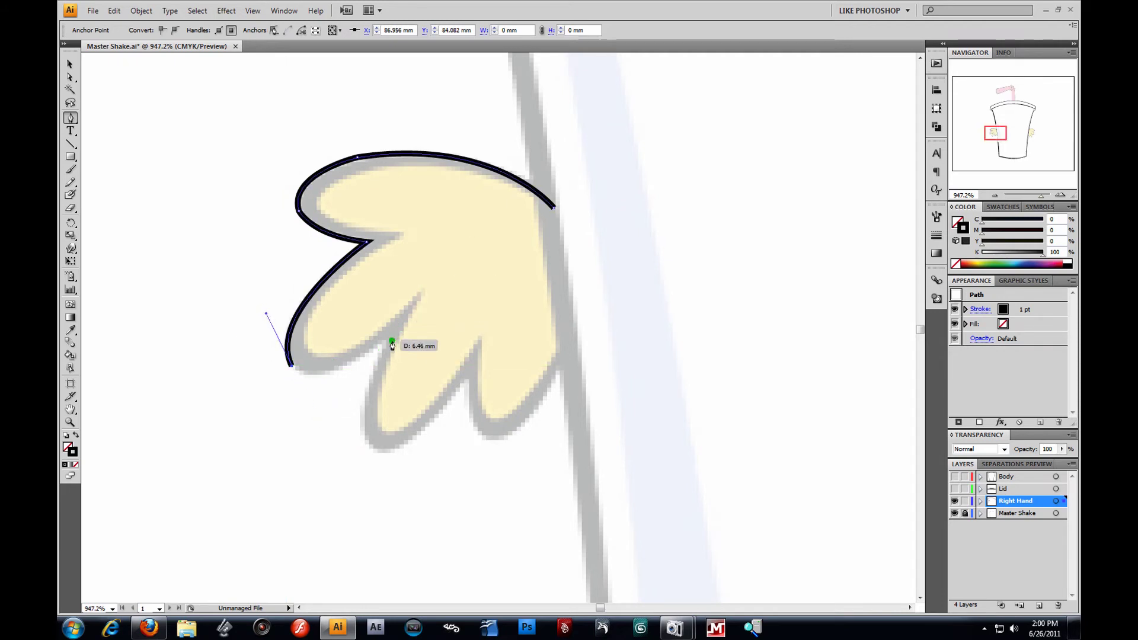
pyautogui.moveTo(420, 299); pyautogui.dragTo(517, 199)
pyautogui.keyDown('alt'); pyautogui.click(422, 301); pyautogui.keyUp('alt')
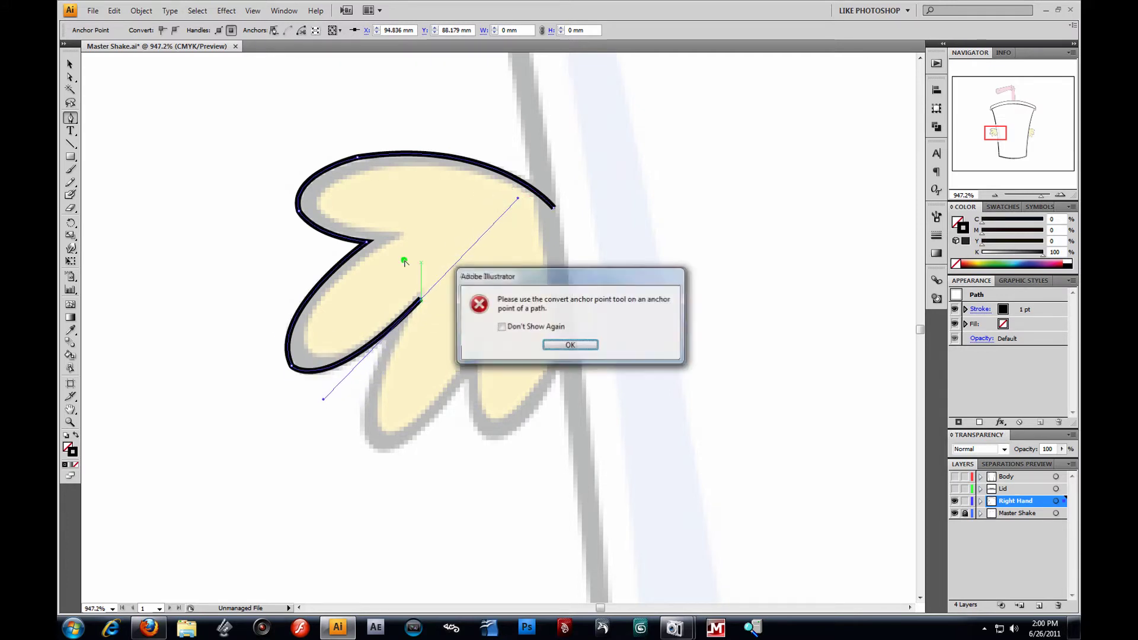
pyautogui.click(569, 347)
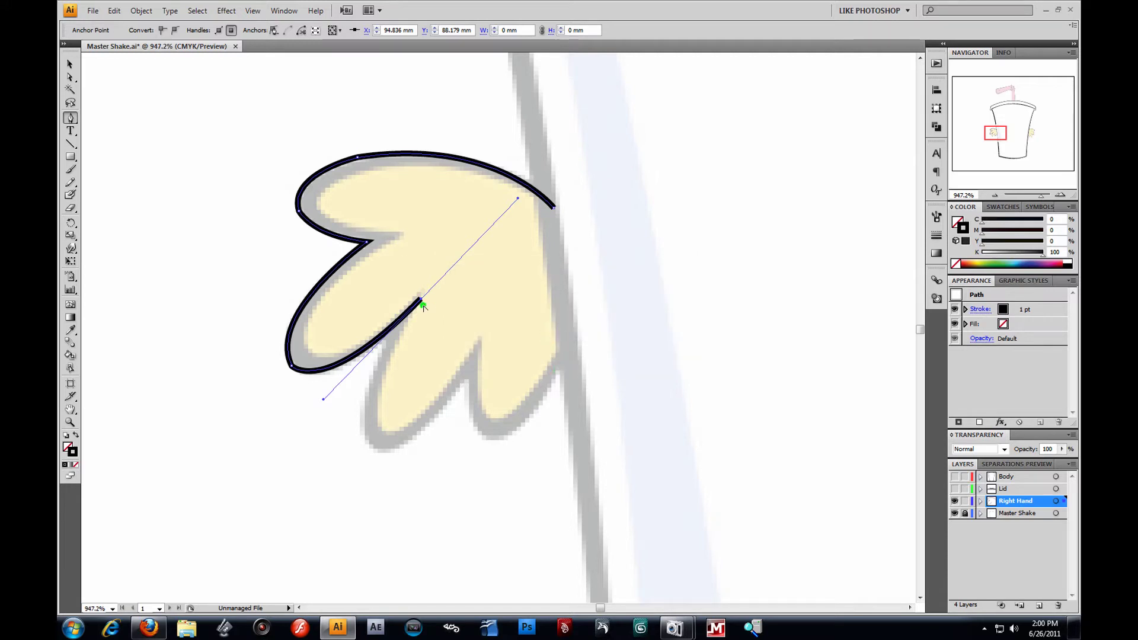
# Trace the third finger around its rounded tip and up to the inner point of the last notch.
pyautogui.moveTo(370, 445); pyautogui.dragTo(402, 524)
pyautogui.click(372, 445)
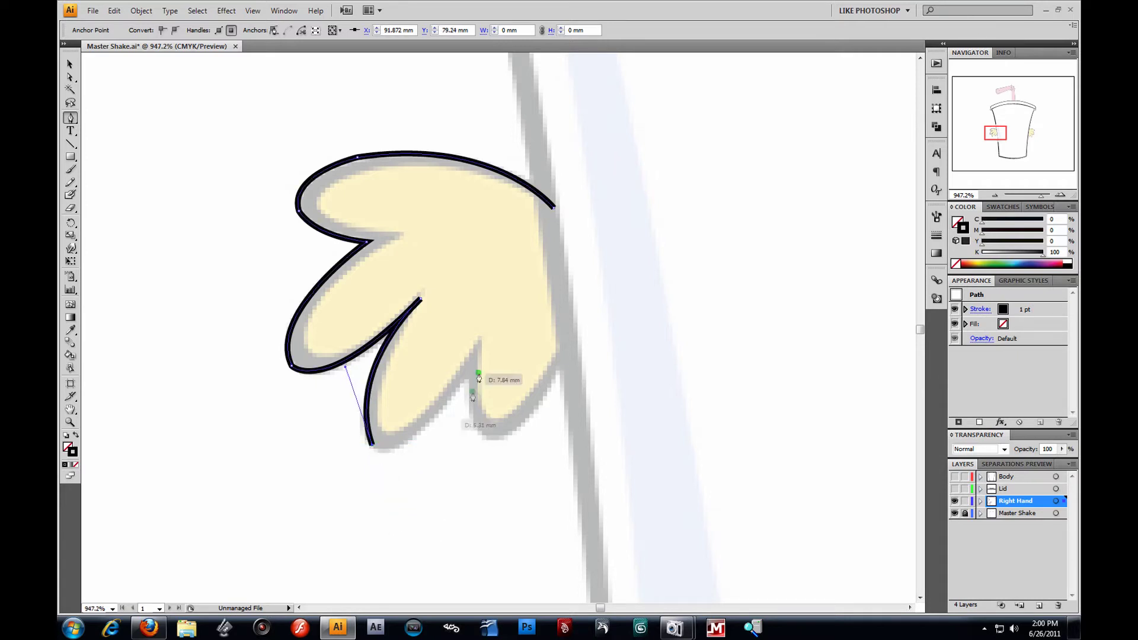
pyautogui.moveTo(480, 346); pyautogui.dragTo(549, 224)
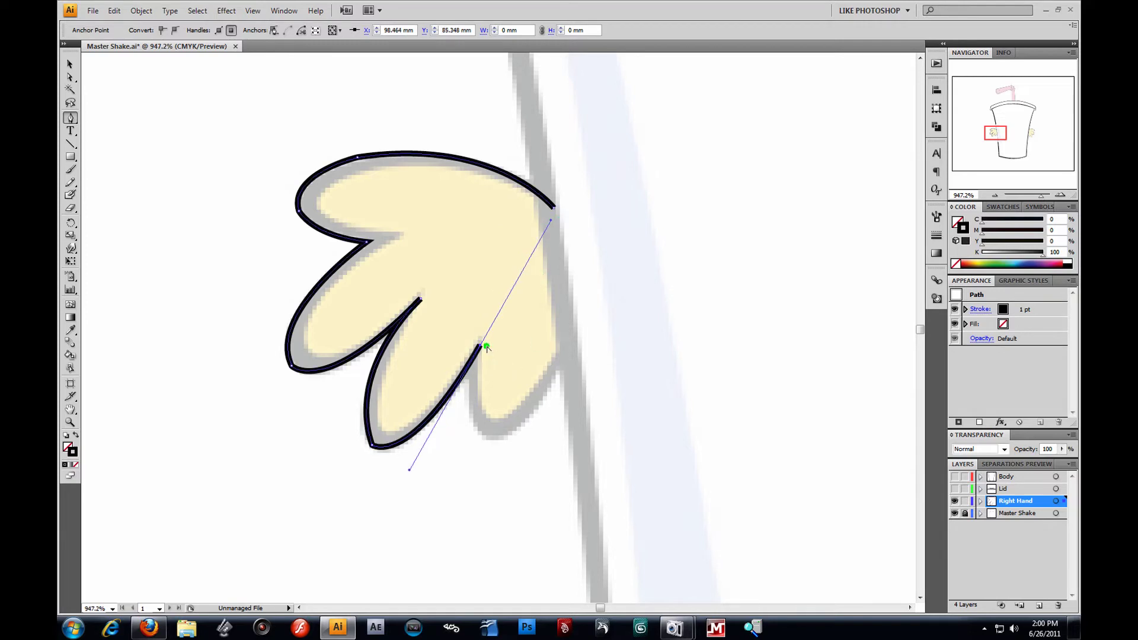
# Trace the last finger to the cup's side and close the hand path at its starting point.
pyautogui.moveTo(491, 440); pyautogui.dragTo(538, 463)
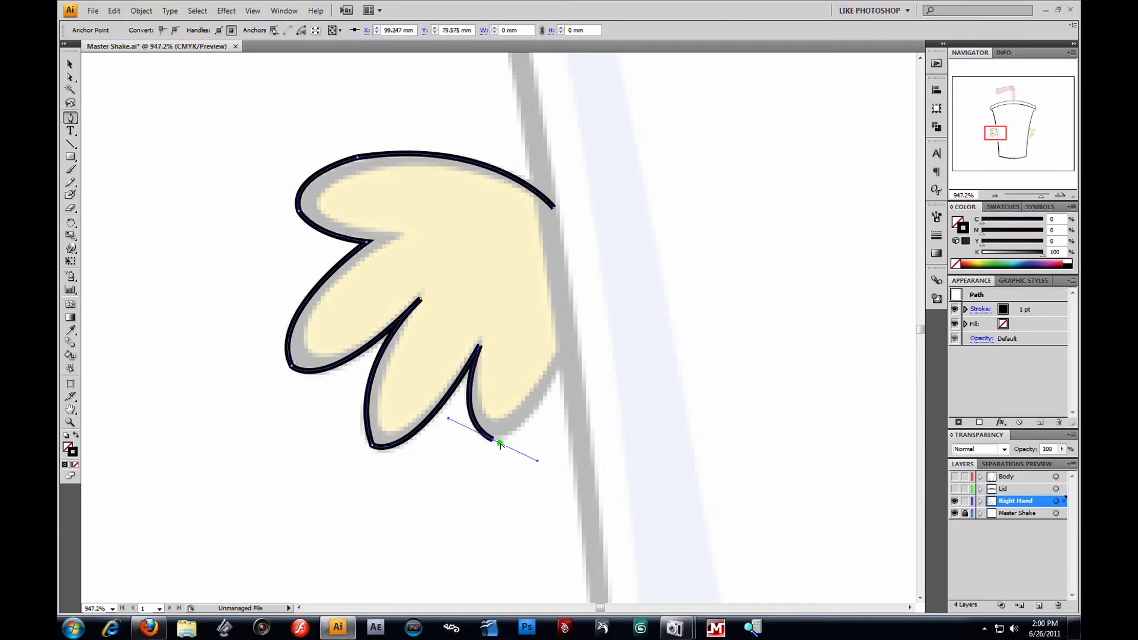
pyautogui.moveTo(579, 341); pyautogui.dragTo(605, 257)
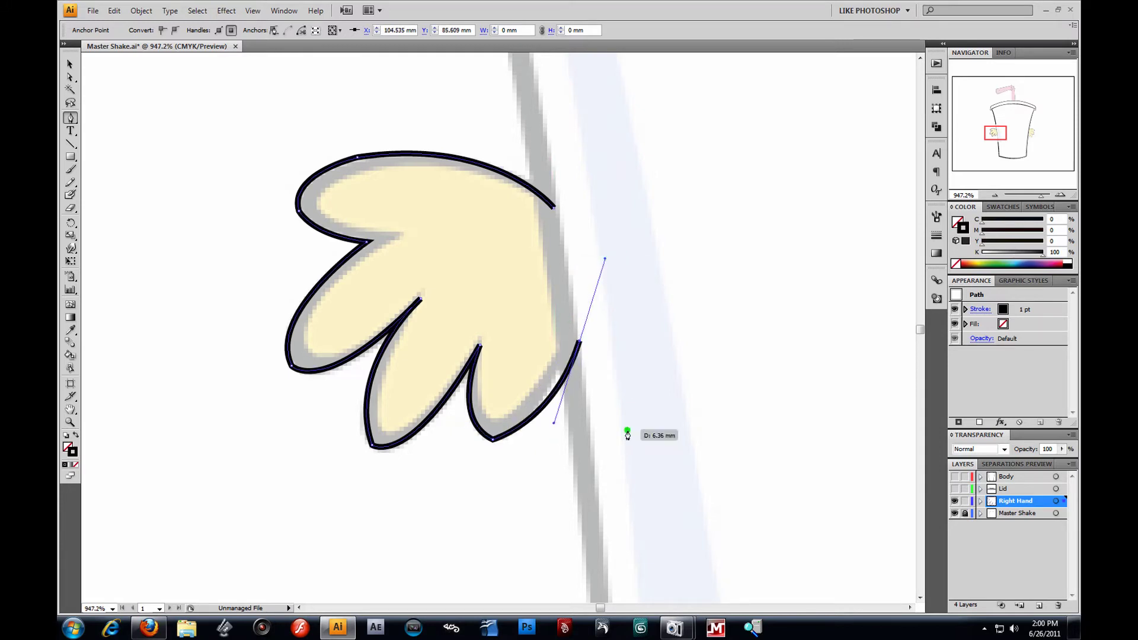
pyautogui.click(578, 341)
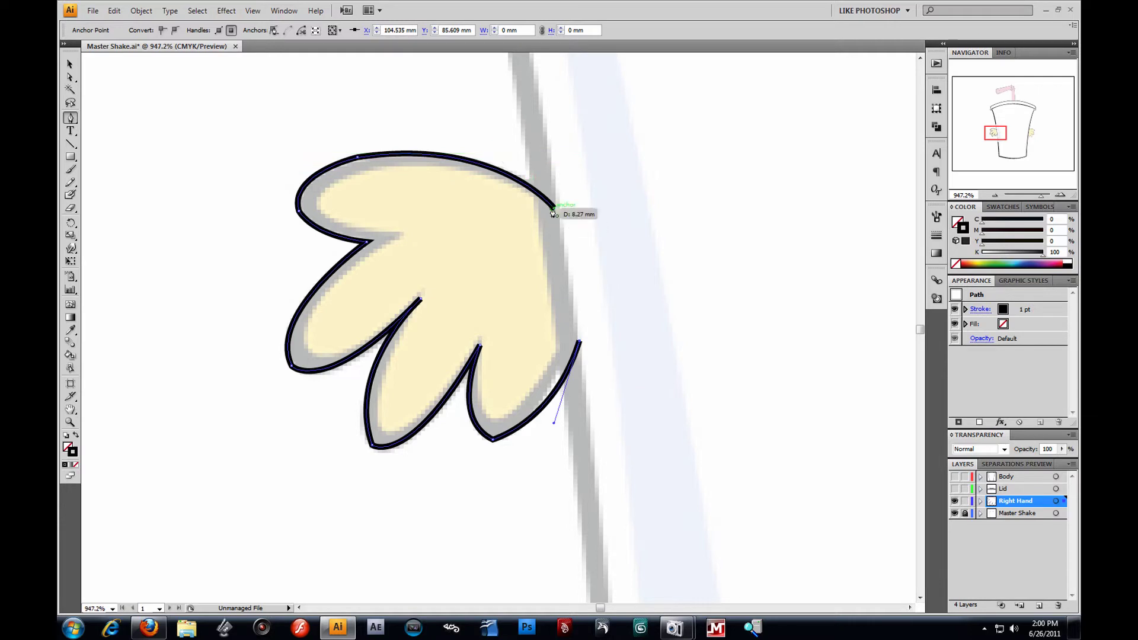
pyautogui.moveTo(555, 210); pyautogui.dragTo(544, 199)
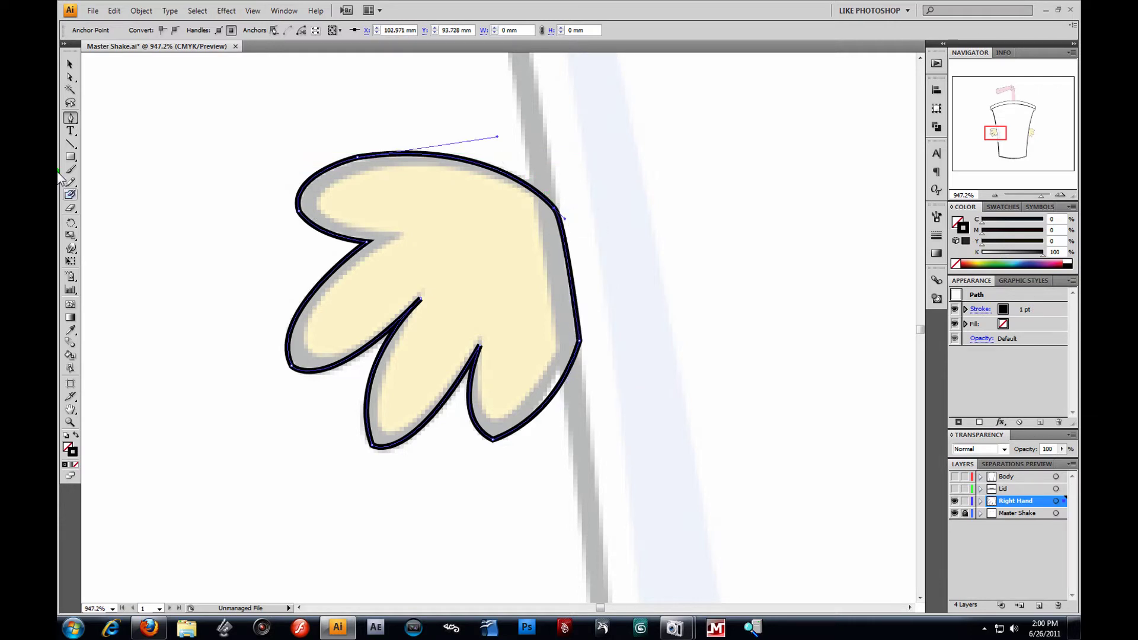
# Swap the hand shape's stroke and fill so it is solid black with no outline.
pyautogui.click(69, 66)
pyautogui.click(71, 421)
pyautogui.keyDown('alt'); pyautogui.click(496, 361); pyautogui.keyUp('alt')
pyautogui.keyDown('alt'); pyautogui.click(501, 332); pyautogui.keyUp('alt')
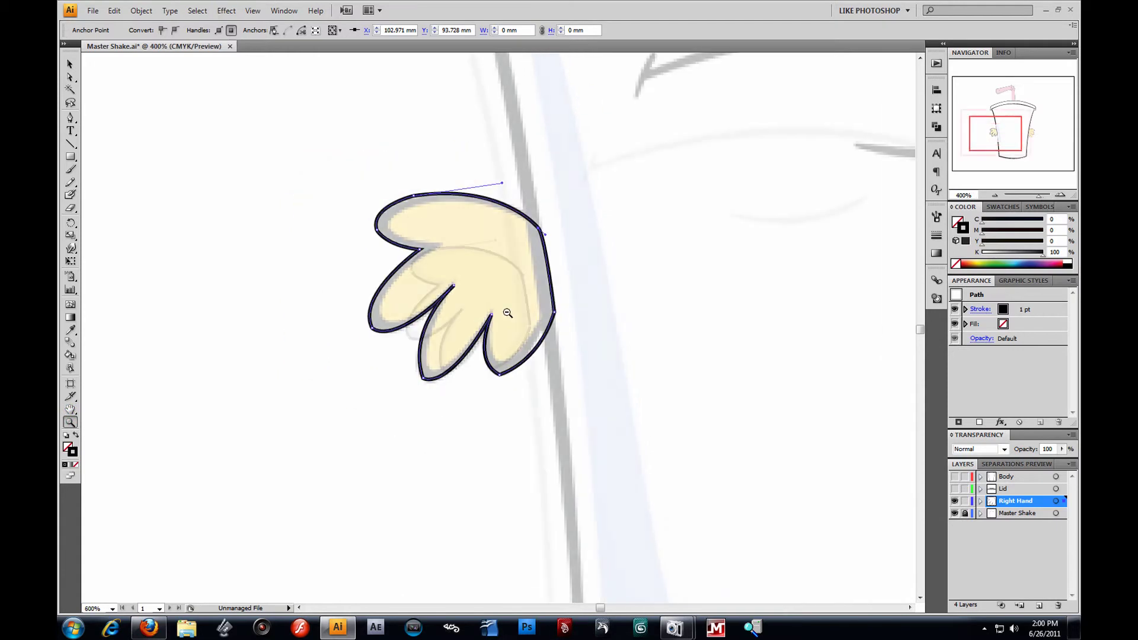
pyautogui.keyDown('alt'); pyautogui.click(510, 320); pyautogui.keyUp('alt')
pyautogui.keyDown('alt'); pyautogui.click(537, 342); pyautogui.keyUp('alt')
pyautogui.click(69, 65)
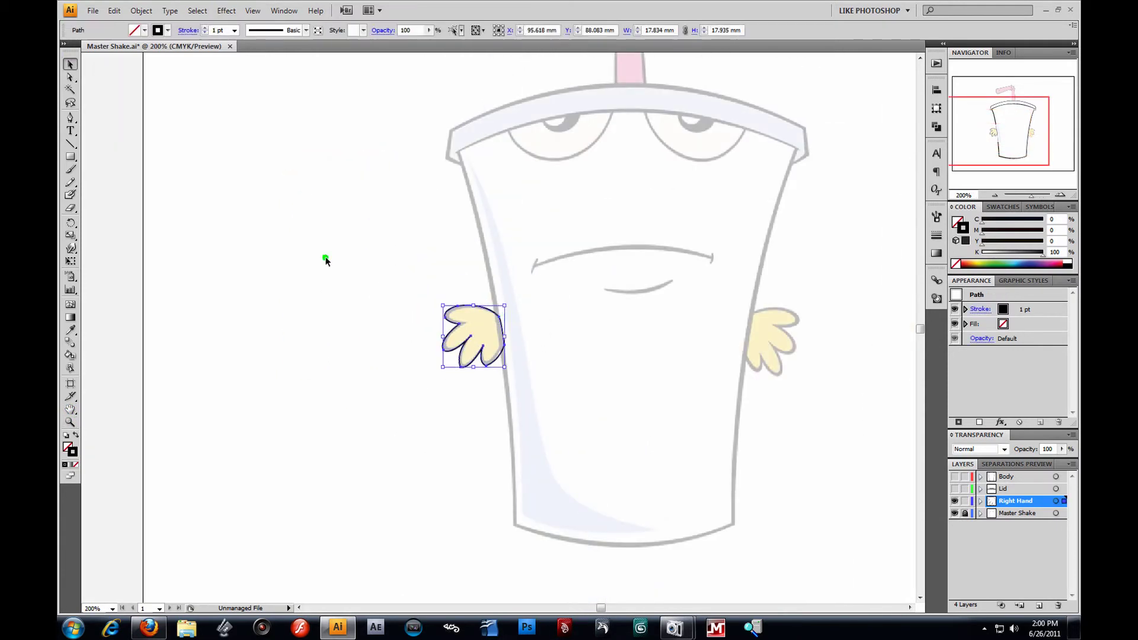
pyautogui.click(78, 436)
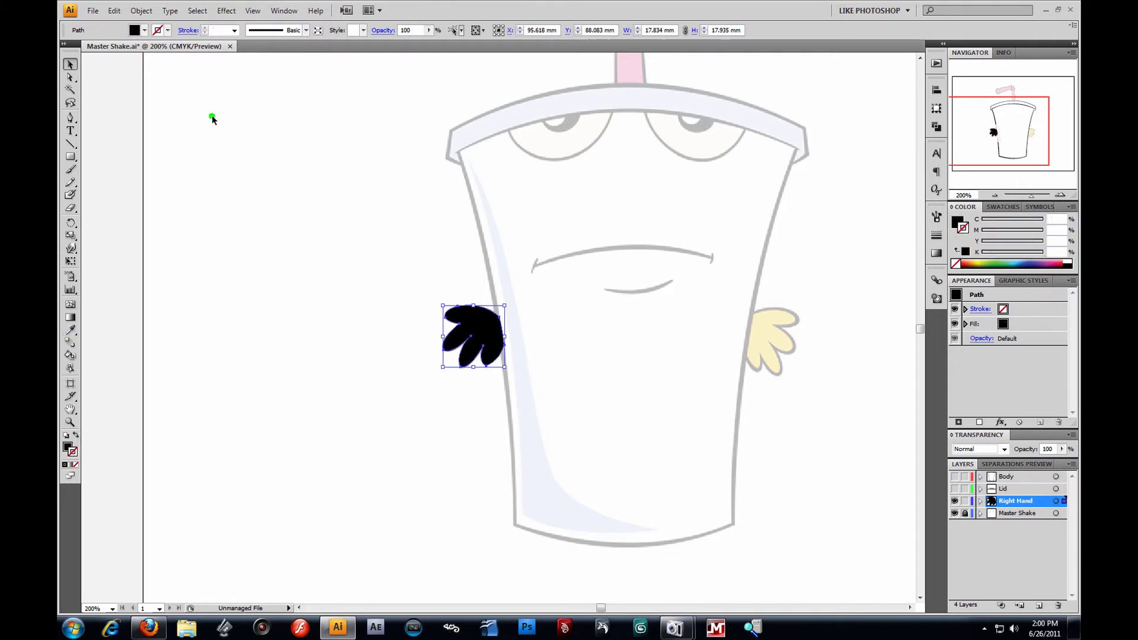
pyautogui.click(303, 163)
# Copy the black hand shape and paste the duplicate directly in front of it.
pyautogui.click(486, 328)
pyautogui.click(114, 10)
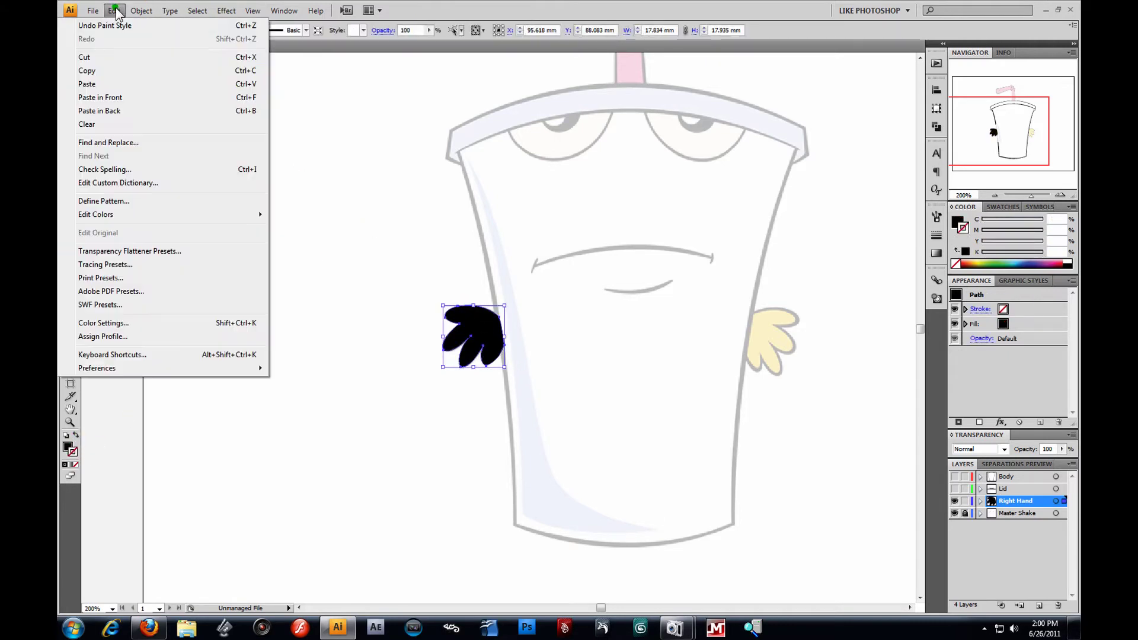
pyautogui.click(118, 72)
pyautogui.click(113, 11)
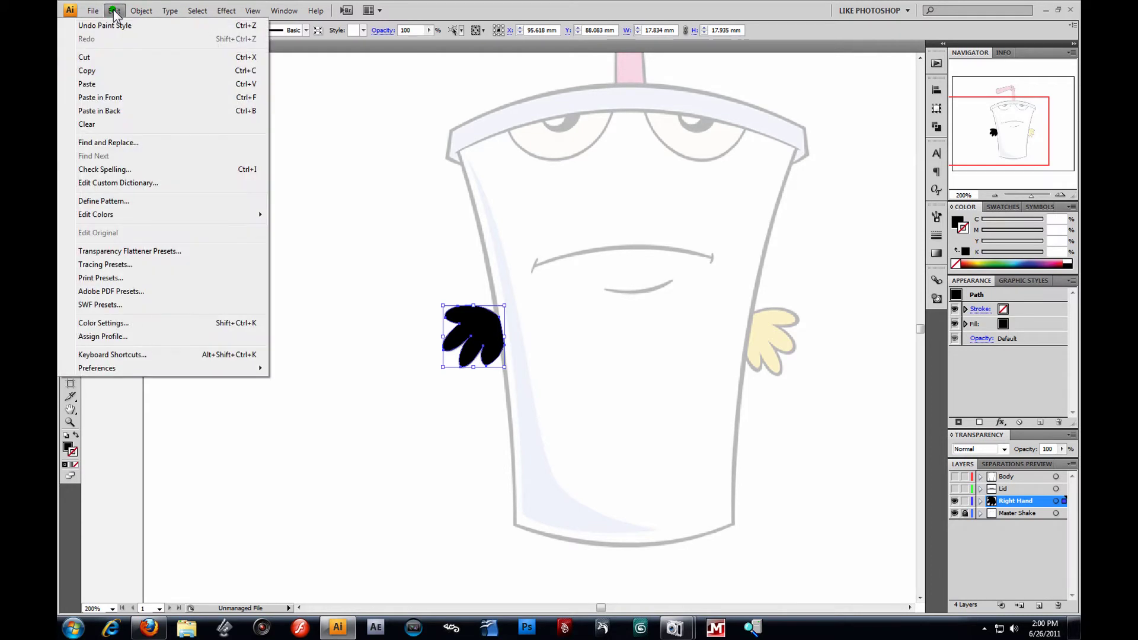
pyautogui.click(134, 98)
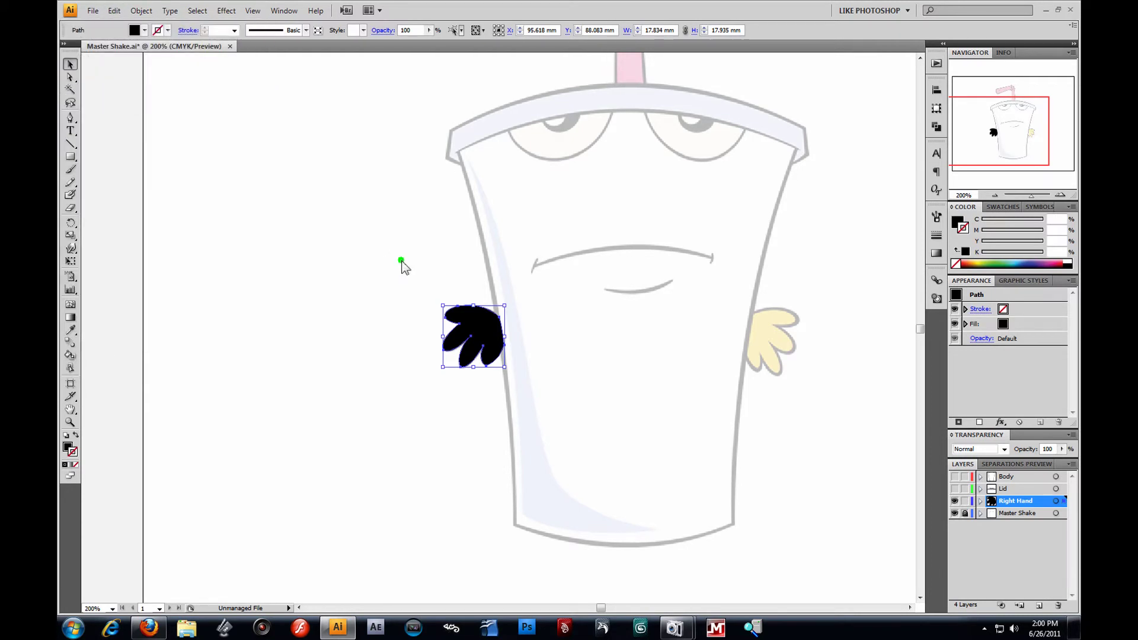
# Fill the front hand copy with yellow at C 9.41, M 0, Y 75.69, K 0 and deselect it.
pyautogui.click(980, 260)
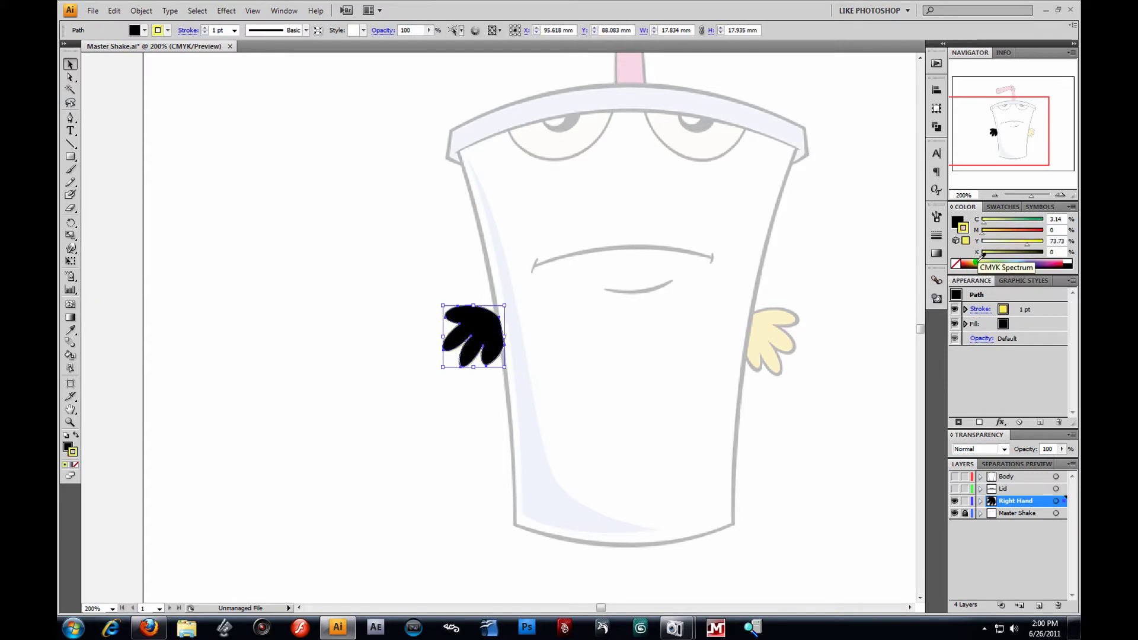
pyautogui.hotkey('ctrl', 'z')
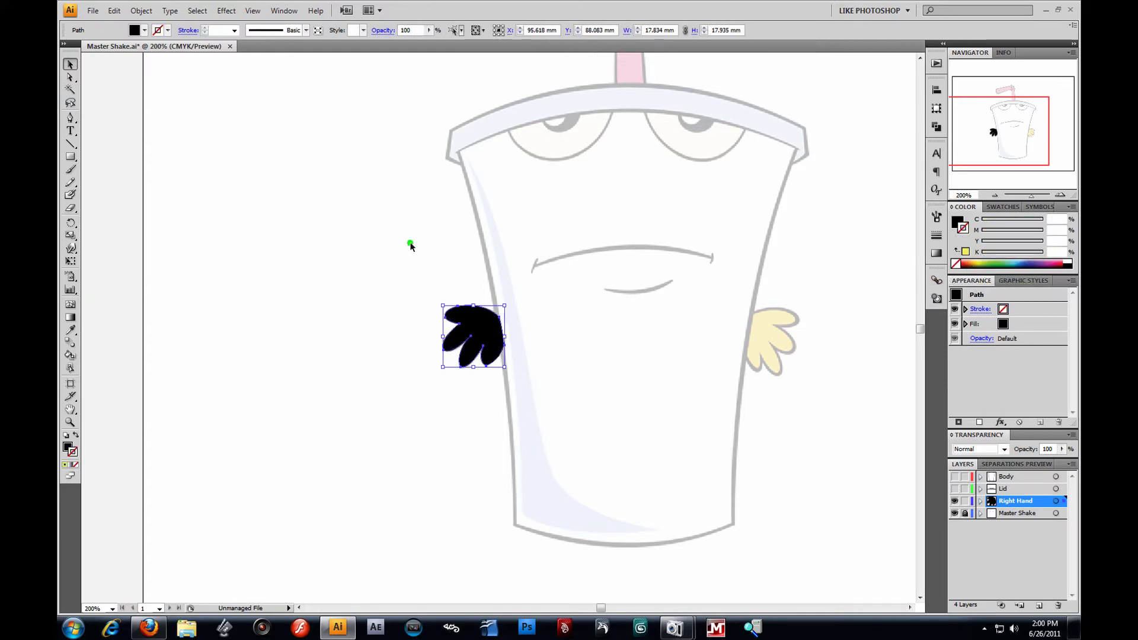
pyautogui.click(68, 449)
pyautogui.click(980, 262)
pyautogui.click(109, 101)
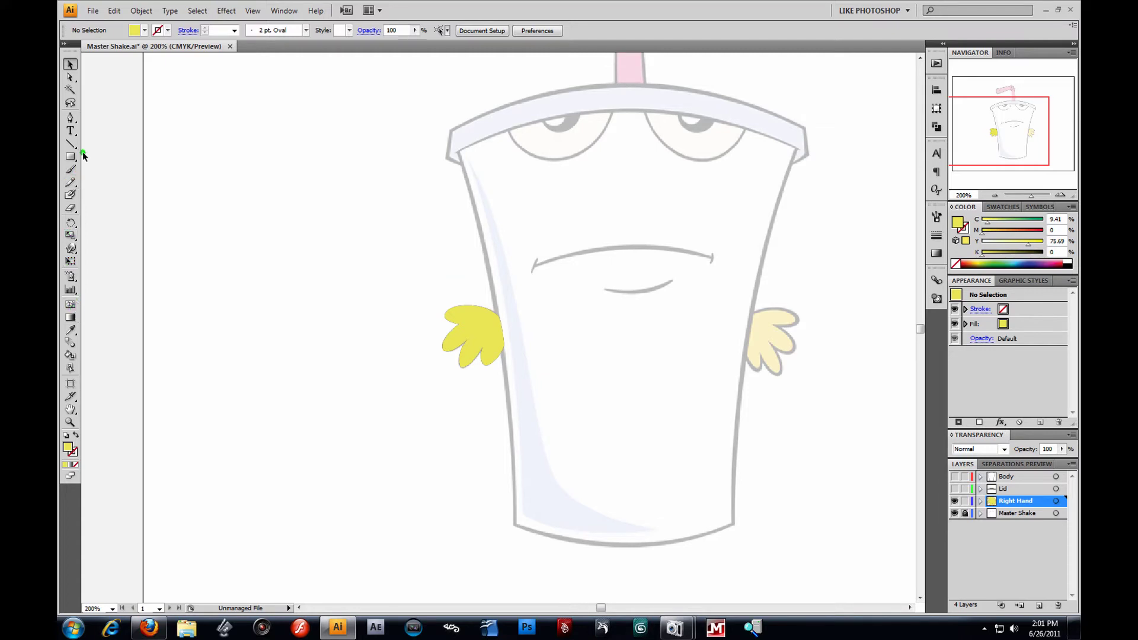
# Pull the yellow shape's two anchor points beside the cup inward to expose a thin black outline along the wrist.
pyautogui.moveTo(423, 286); pyautogui.dragTo(596, 459)
pyautogui.click(70, 77)
pyautogui.click(478, 168)
pyautogui.moveTo(473, 151); pyautogui.dragTo(470, 153)
pyautogui.moveTo(491, 242); pyautogui.dragTo(487, 243)
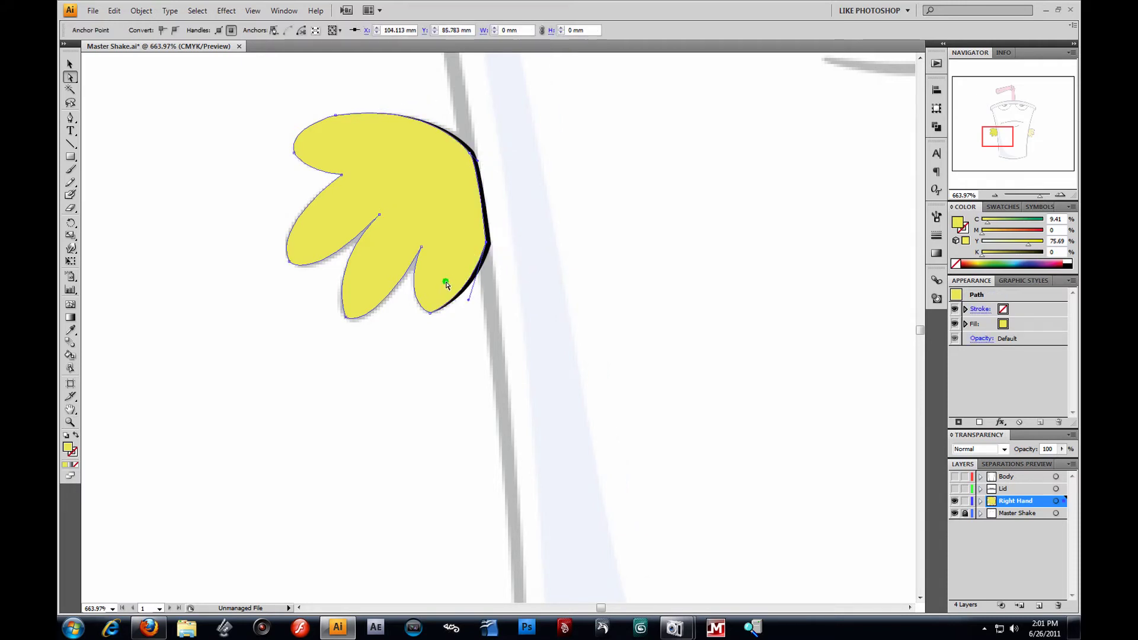
# Move the yellow shape's tip points on the last and third fingers inward to expose a black outline around both.
pyautogui.moveTo(431, 306); pyautogui.dragTo(407, 293)
pyautogui.click(490, 310)
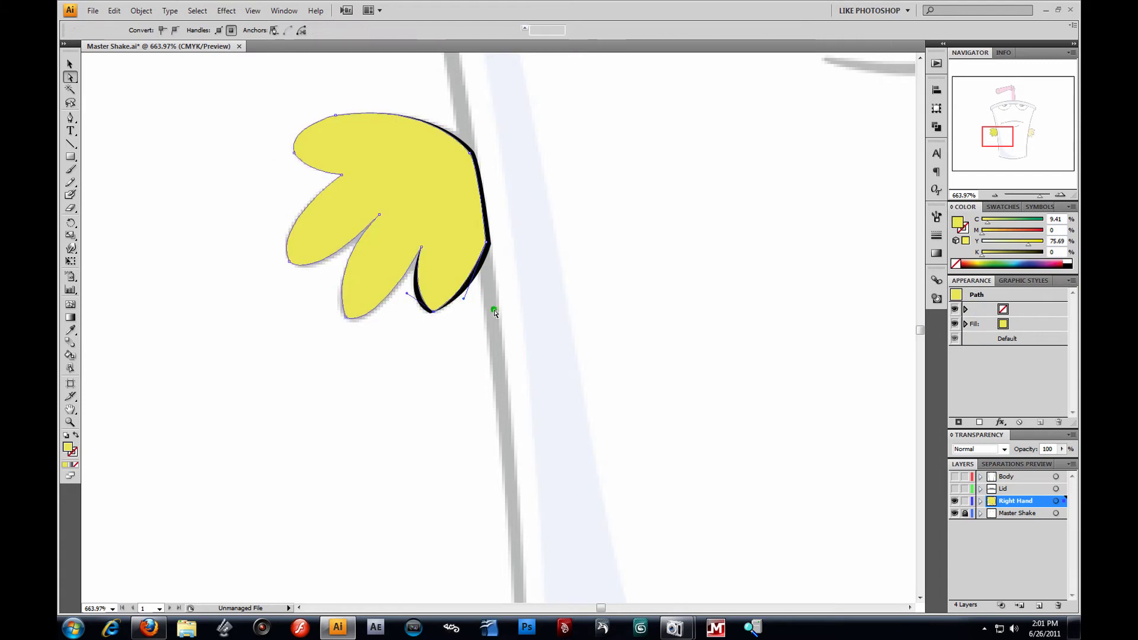
pyautogui.click(433, 309)
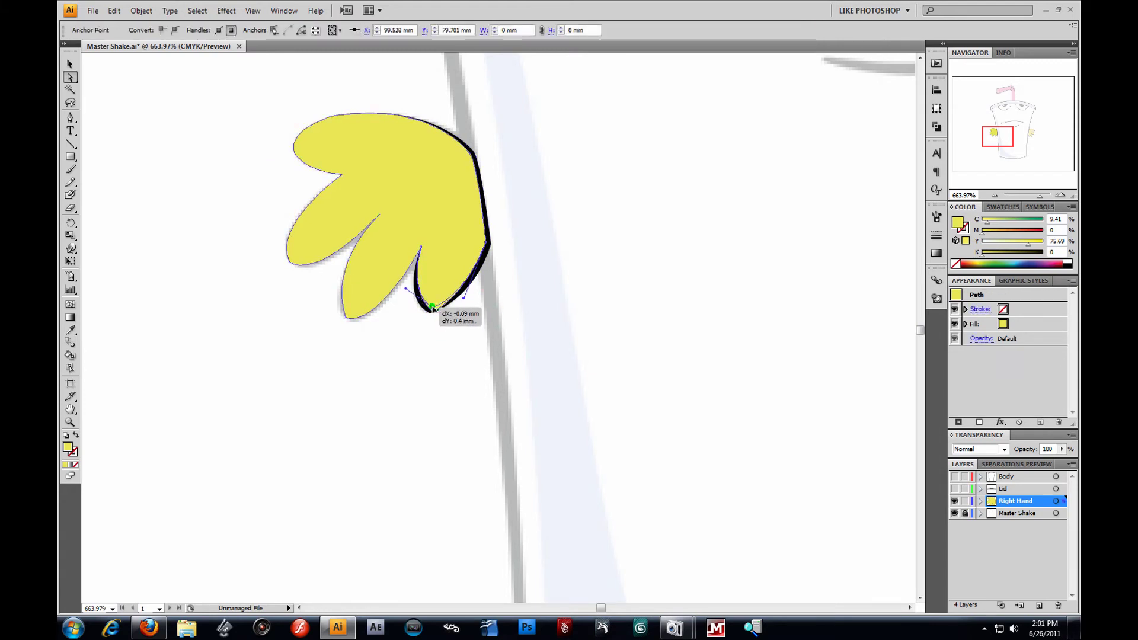
pyautogui.click(443, 324)
pyautogui.moveTo(346, 307)
pyautogui.mouseDown()
pyautogui.moveTo(373, 329)
pyautogui.moveTo(356, 305)
pyautogui.mouseUp()
pyautogui.click(346, 226)
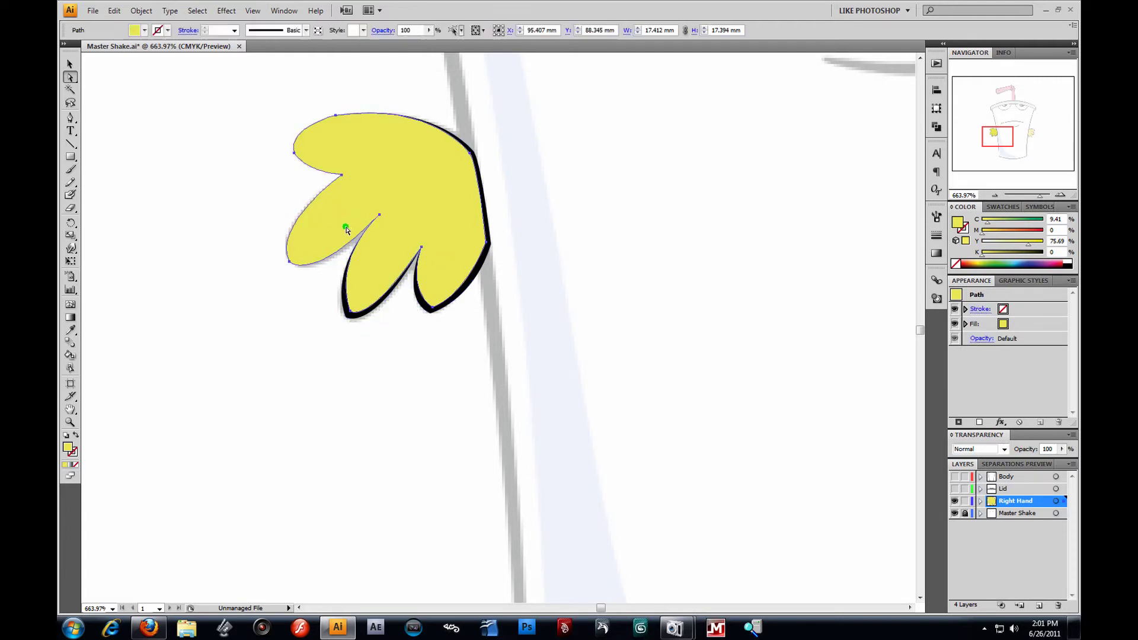
# Adjust the yellow shape's curve handles around the second finger to expose a tapered black outline on both sides.
pyautogui.click(381, 216)
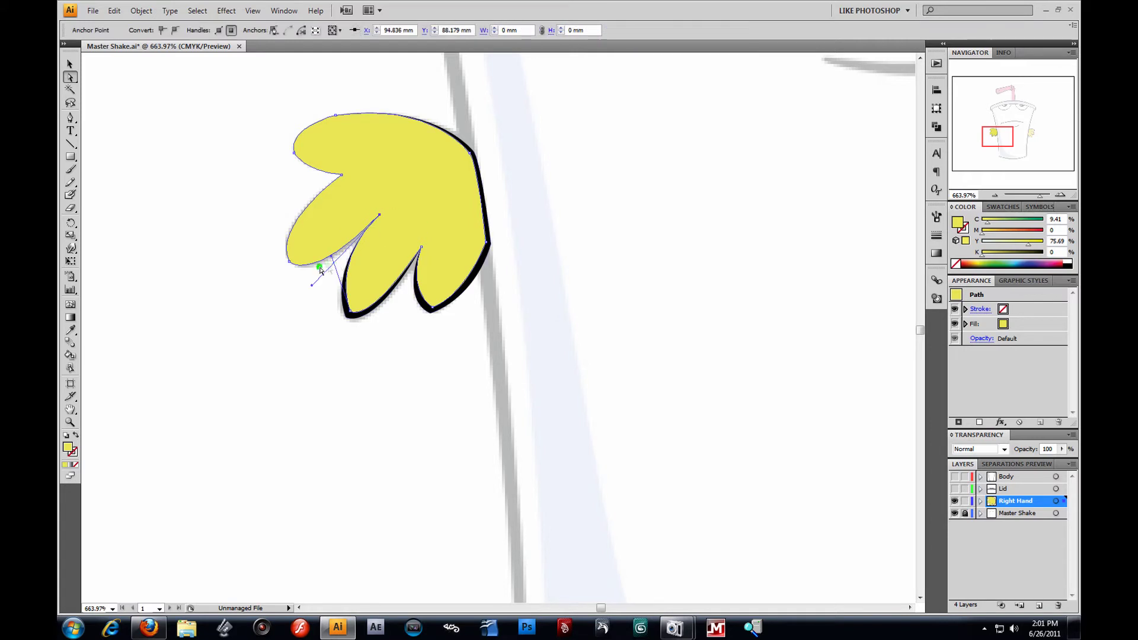
pyautogui.moveTo(311, 287); pyautogui.dragTo(307, 281)
pyautogui.click(309, 284)
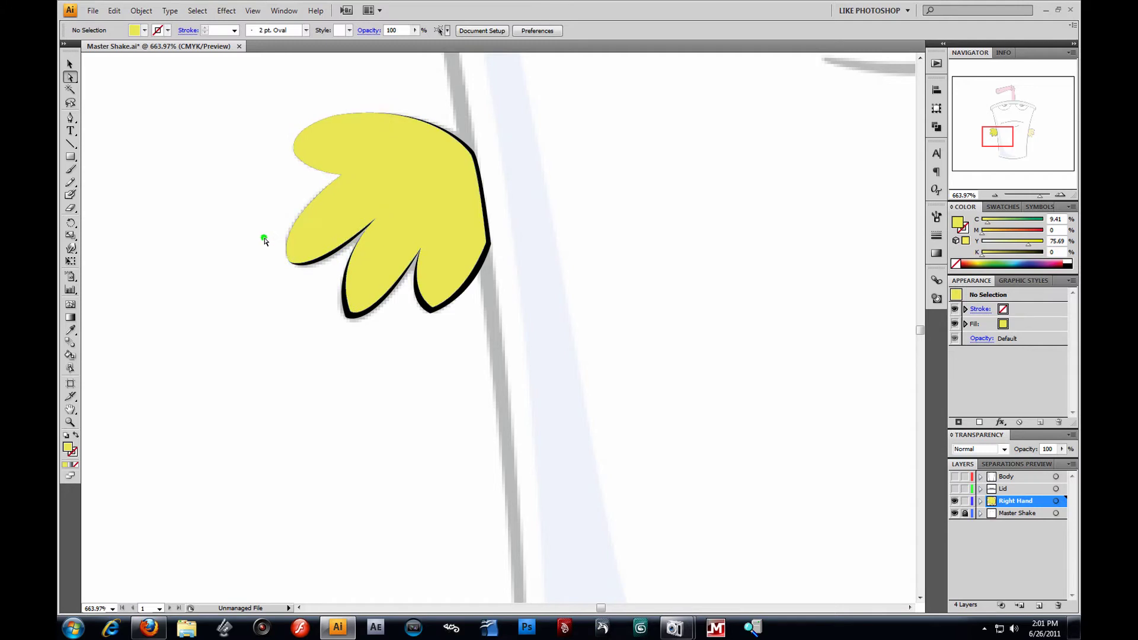
pyautogui.click(341, 175)
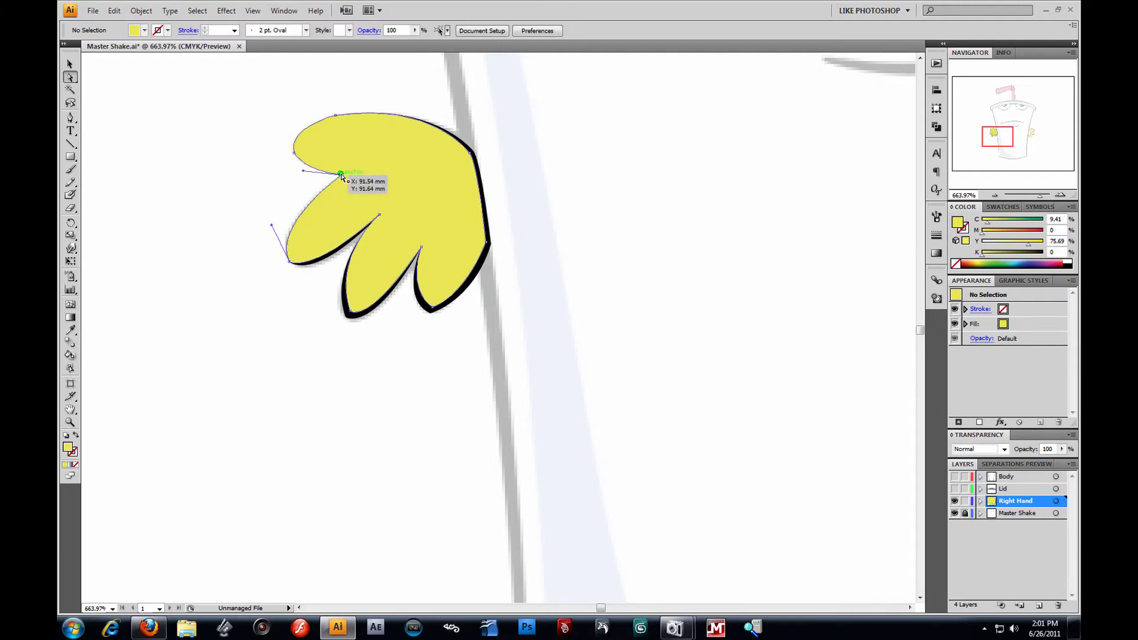
pyautogui.moveTo(273, 226); pyautogui.dragTo(292, 260)
pyautogui.click(277, 239)
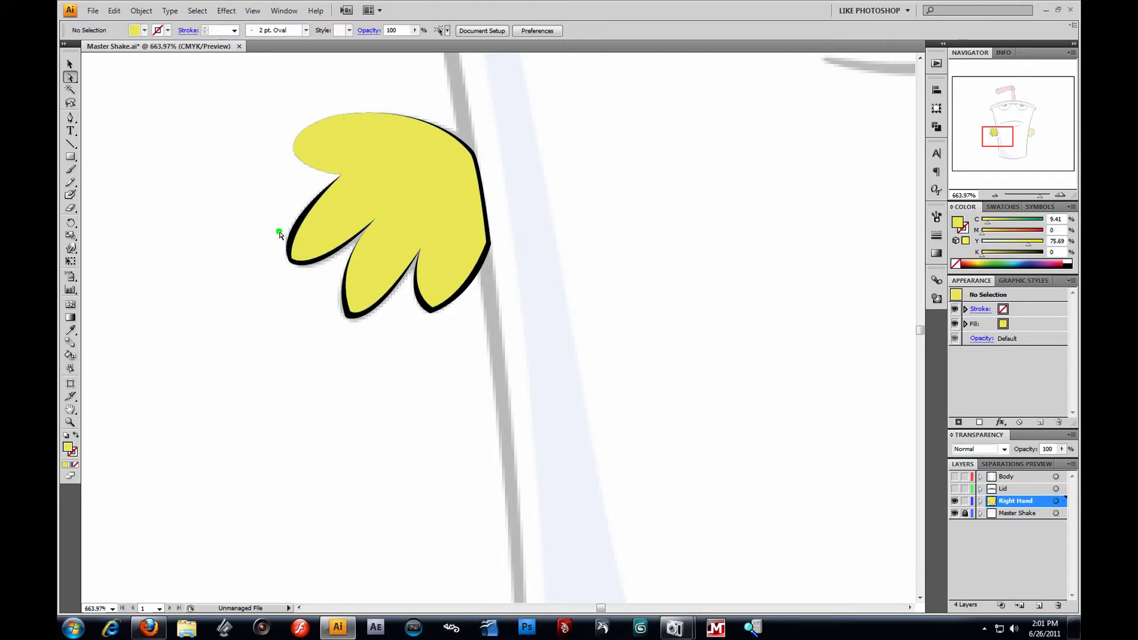
# Reshape the yellow first finger's underside and move its tip and top anchor points inward to expose the black outline.
pyautogui.moveTo(326, 173); pyautogui.dragTo(300, 178)
pyautogui.click(341, 174)
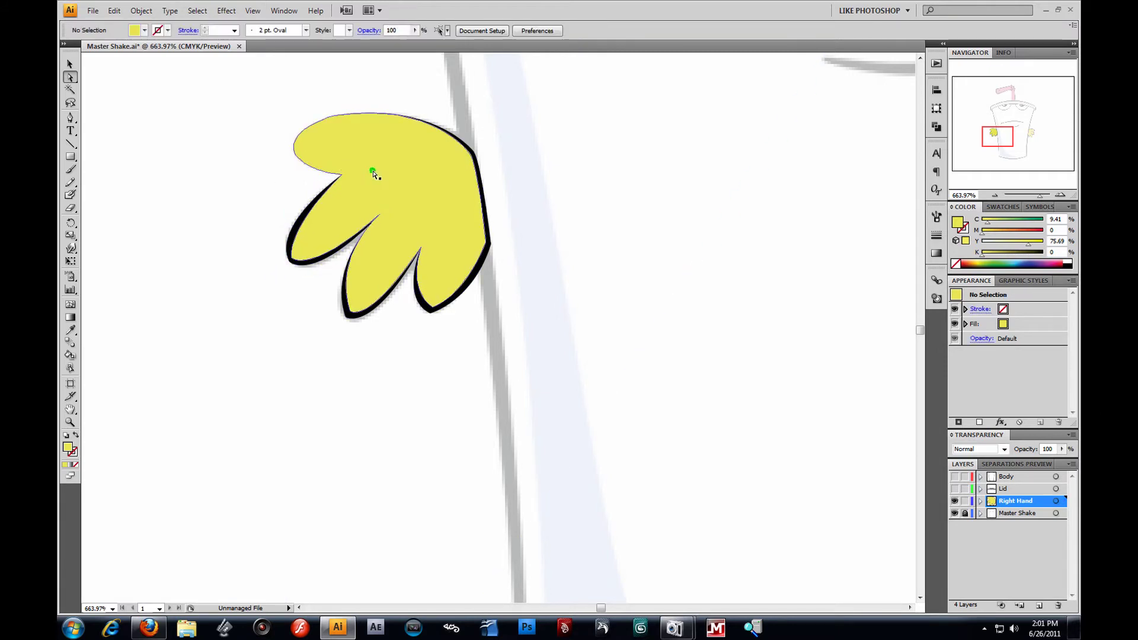
pyautogui.moveTo(313, 176)
pyautogui.mouseDown()
pyautogui.moveTo(301, 174)
pyautogui.moveTo(308, 163)
pyautogui.mouseUp()
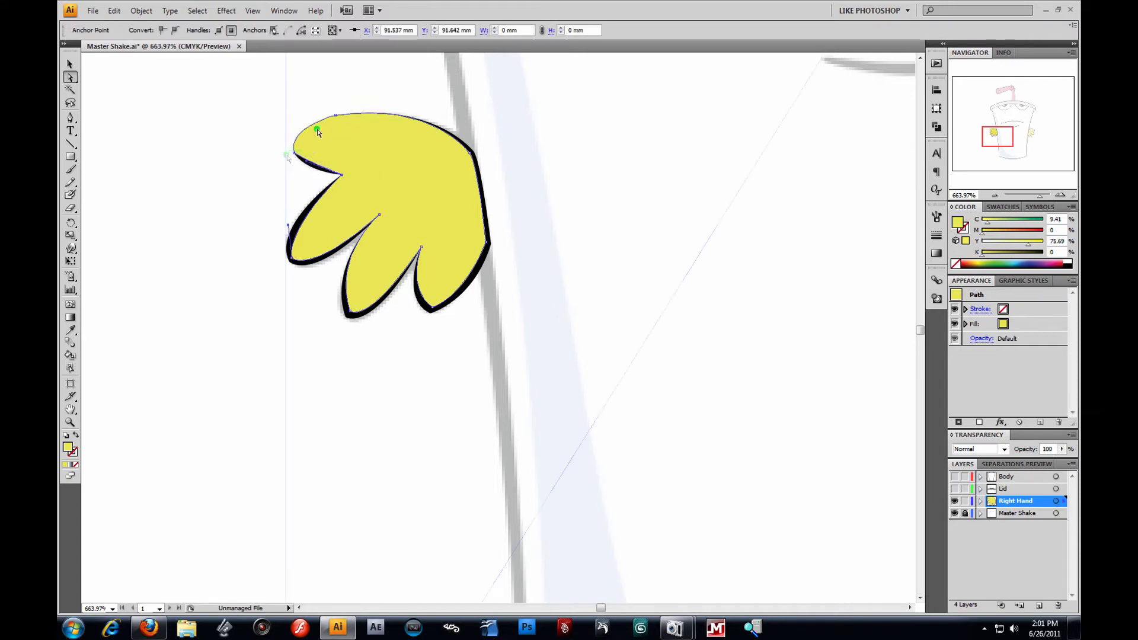
pyautogui.moveTo(296, 152); pyautogui.dragTo(297, 129)
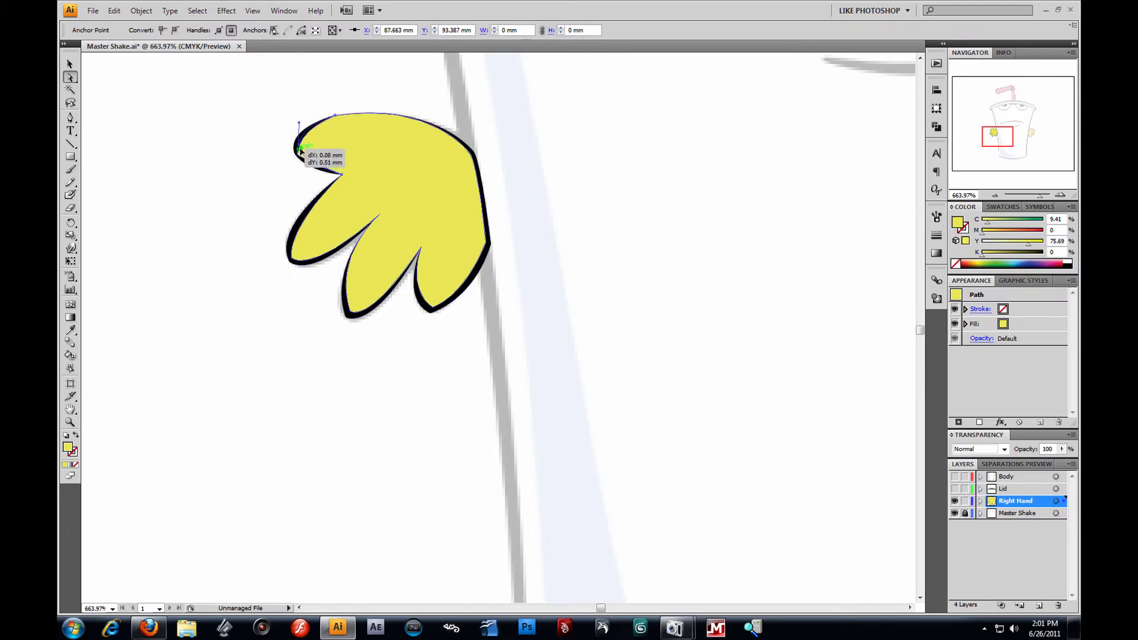
pyautogui.click(263, 153)
pyautogui.click(334, 115)
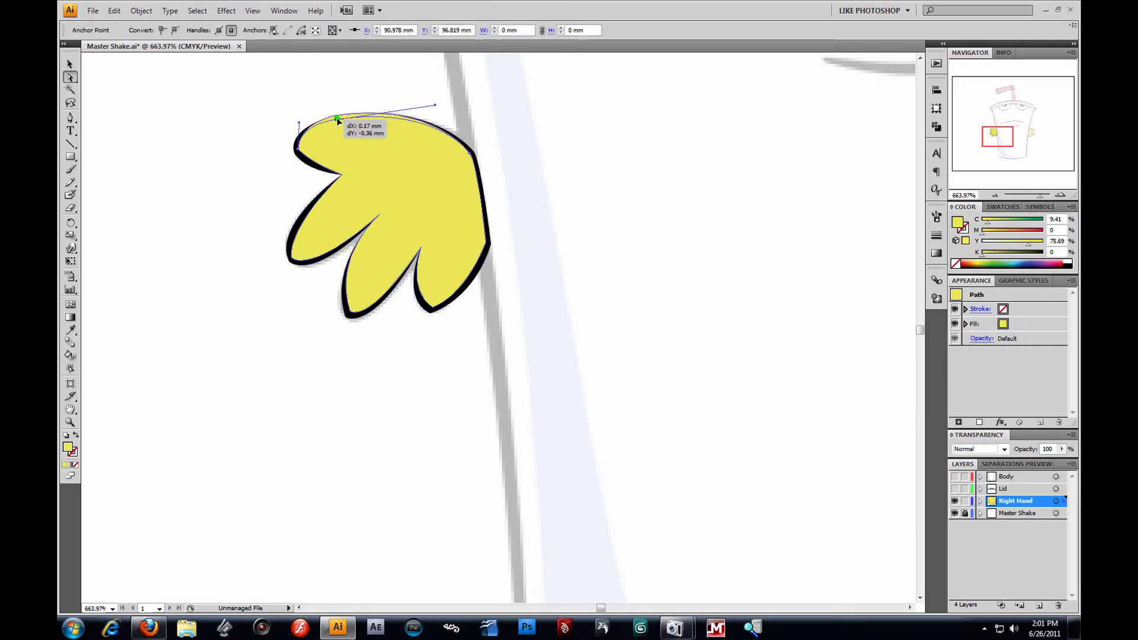
pyautogui.click(638, 158)
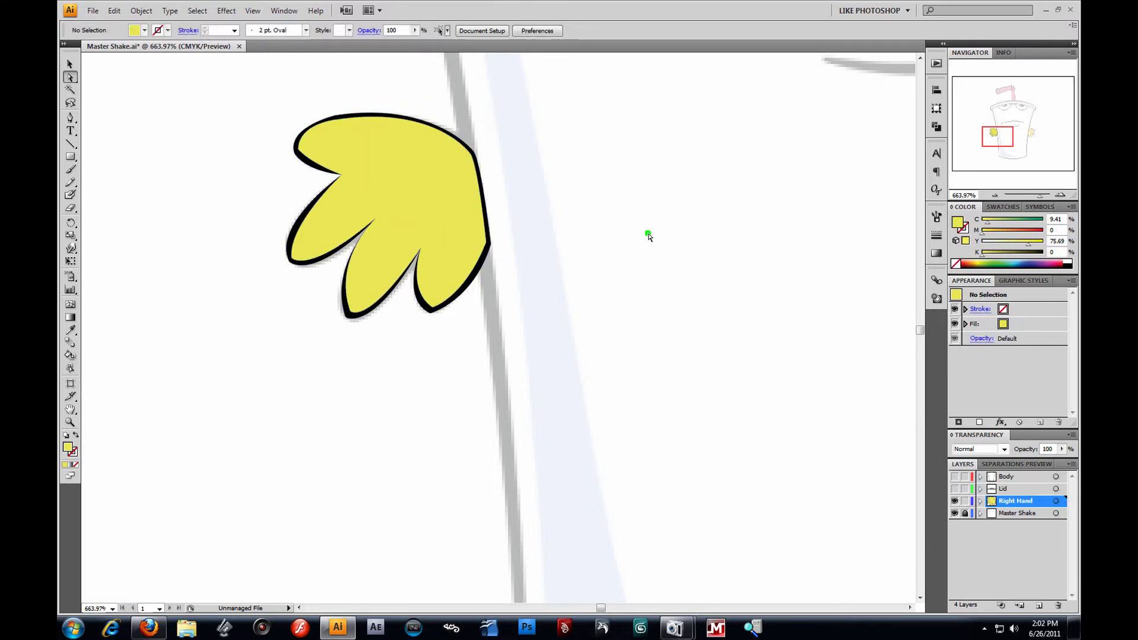
# Refine the yellow shape's anchor point in the notch between the first and second fingers and the adjoining curve.
pyautogui.click(340, 174)
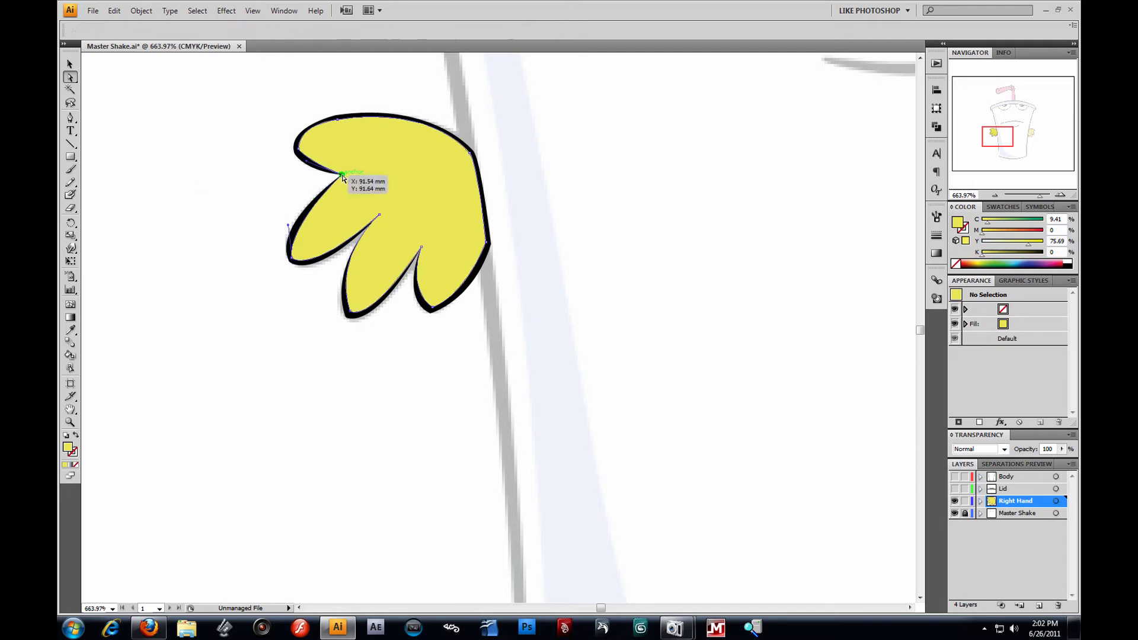
pyautogui.click(208, 178)
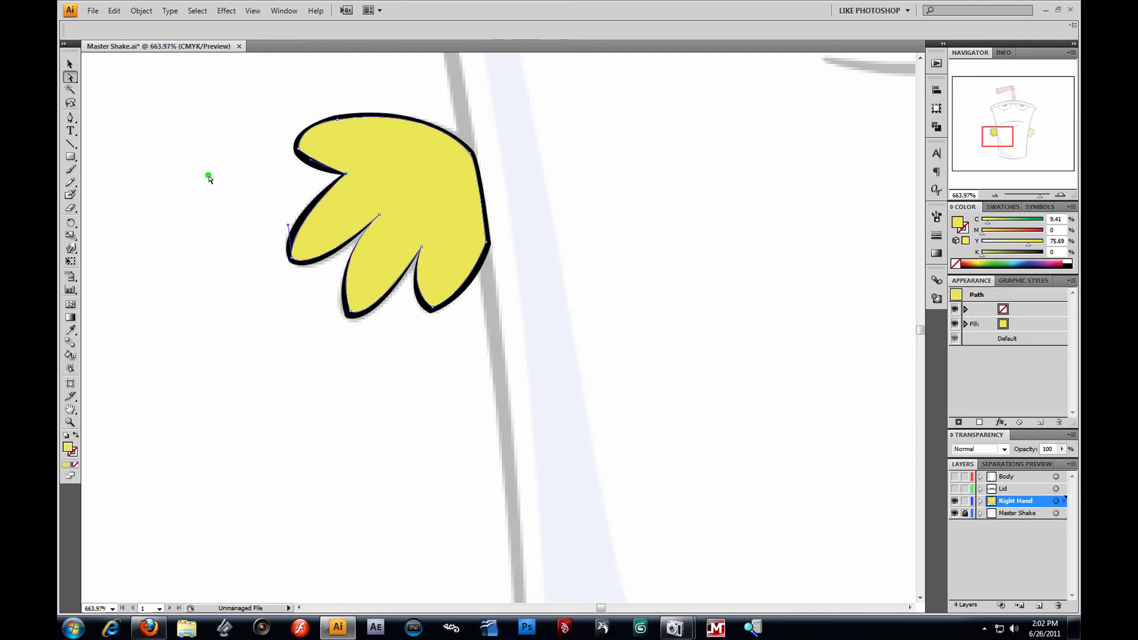
pyautogui.click(314, 163)
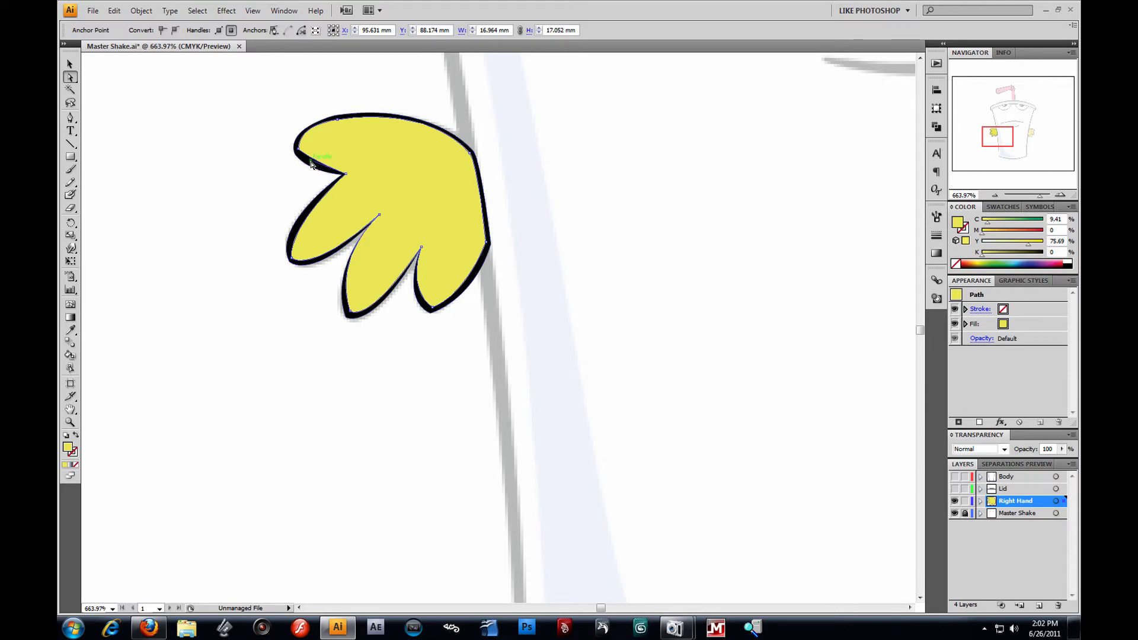
pyautogui.click(229, 177)
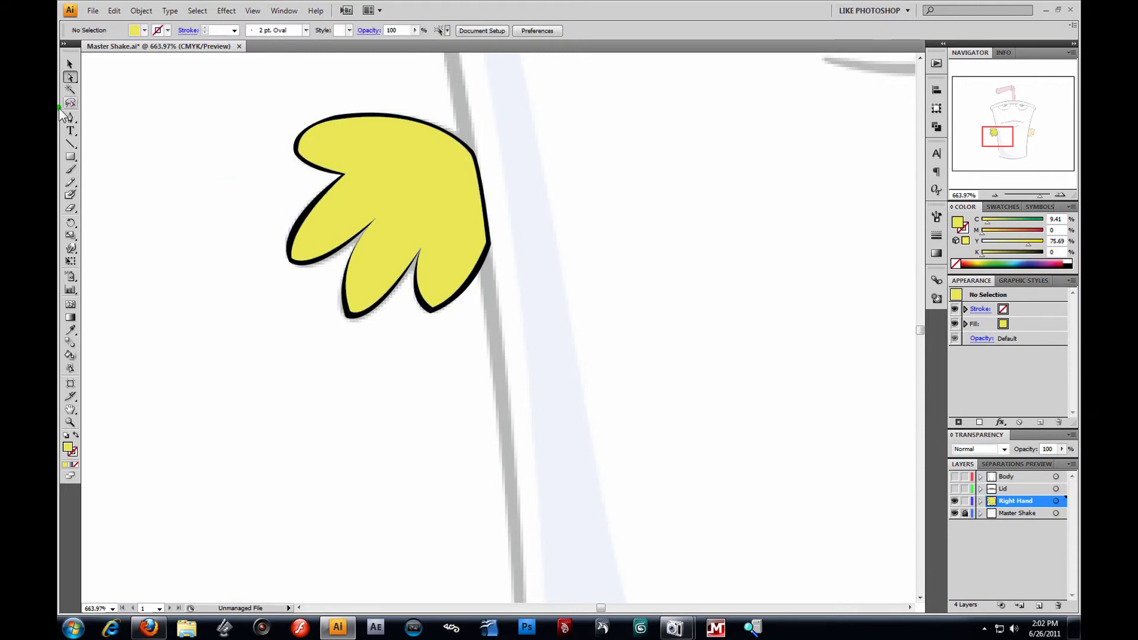
# Select the yellow hand together with its black backing shape and copy both.
pyautogui.keyDown('alt'); pyautogui.click(483, 321); pyautogui.keyUp('alt')
pyautogui.keyDown('alt'); pyautogui.click(517, 338); pyautogui.keyUp('alt')
pyautogui.keyDown('alt'); pyautogui.click(520, 338); pyautogui.keyUp('alt')
pyautogui.keyDown('alt'); pyautogui.click(528, 342); pyautogui.keyUp('alt')
pyautogui.keyDown('alt'); pyautogui.click(536, 349); pyautogui.keyUp('alt')
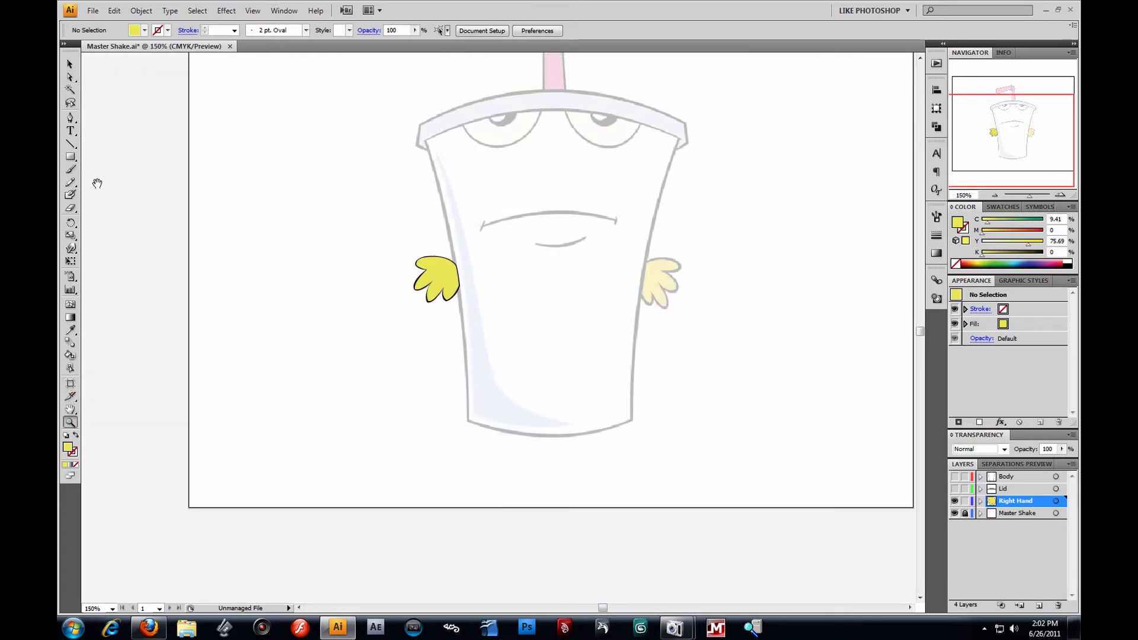
pyautogui.click(71, 65)
pyautogui.moveTo(390, 233); pyautogui.dragTo(507, 374)
pyautogui.click(259, 259)
pyautogui.moveTo(346, 198); pyautogui.dragTo(524, 374)
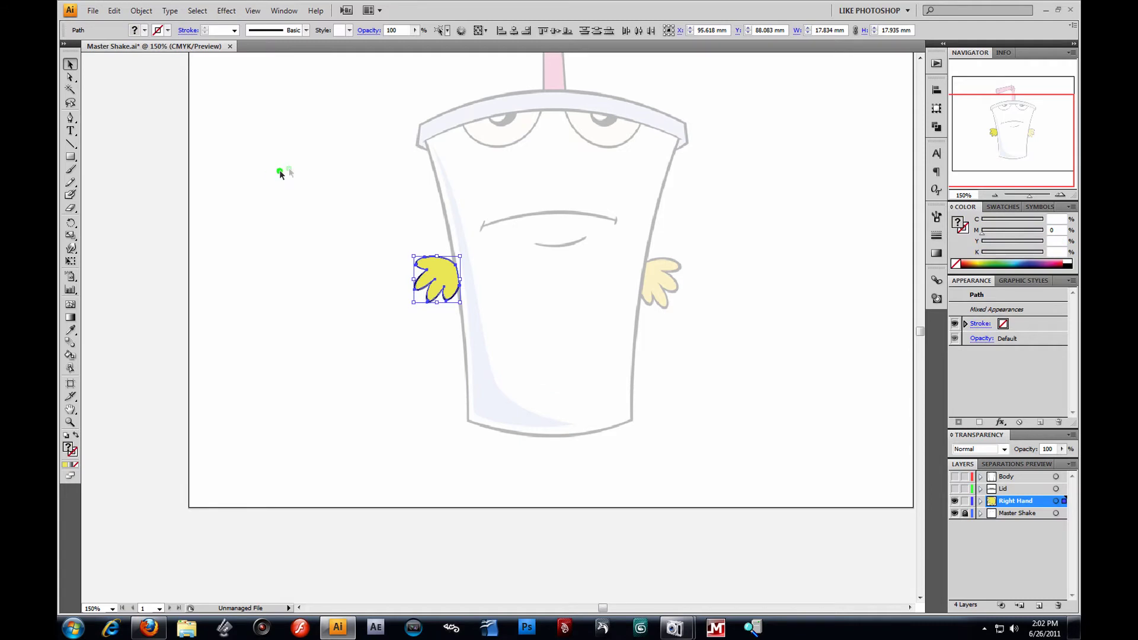
pyautogui.click(119, 13)
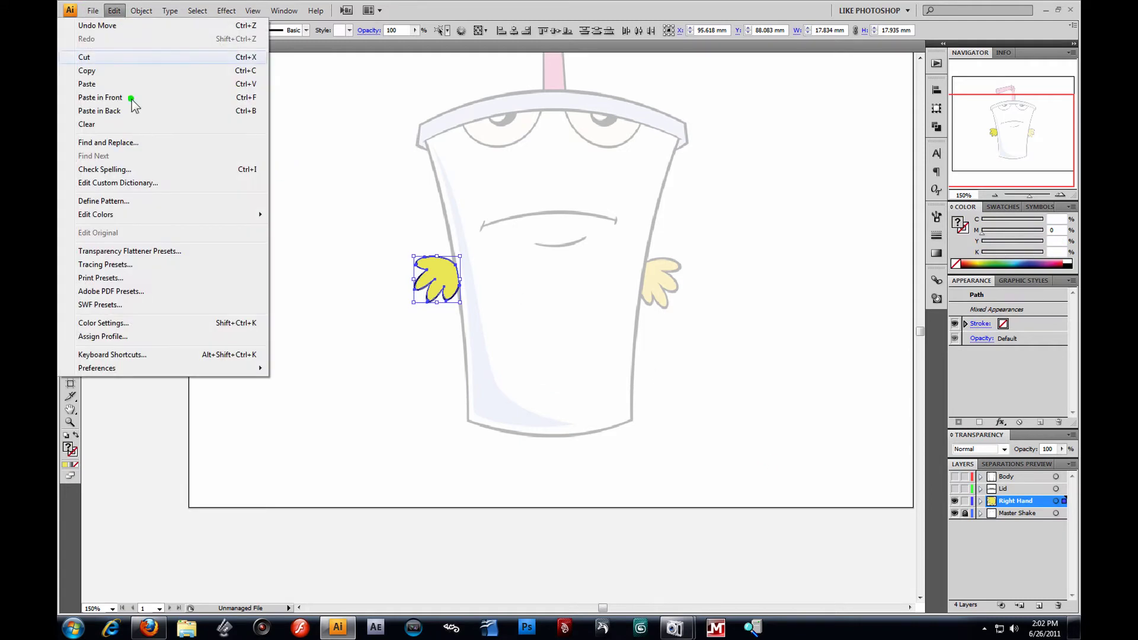
pyautogui.click(114, 71)
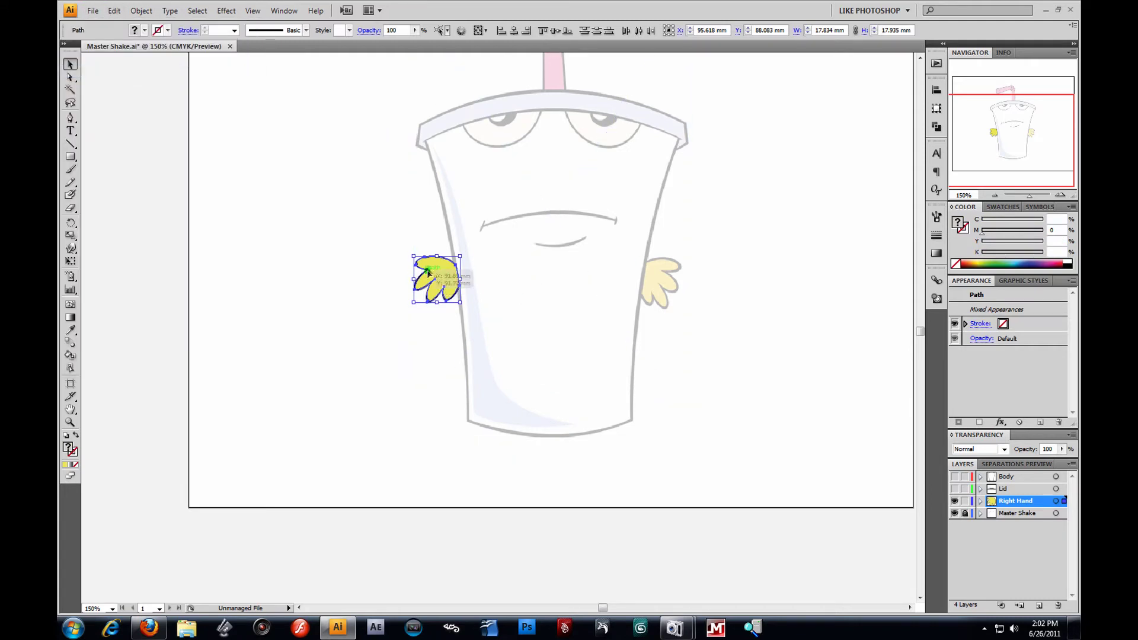
# Place a duplicate of the hand on the cup's opposite side and flip it horizontally over the reference hand.
pyautogui.moveTo(439, 273); pyautogui.dragTo(640, 285)
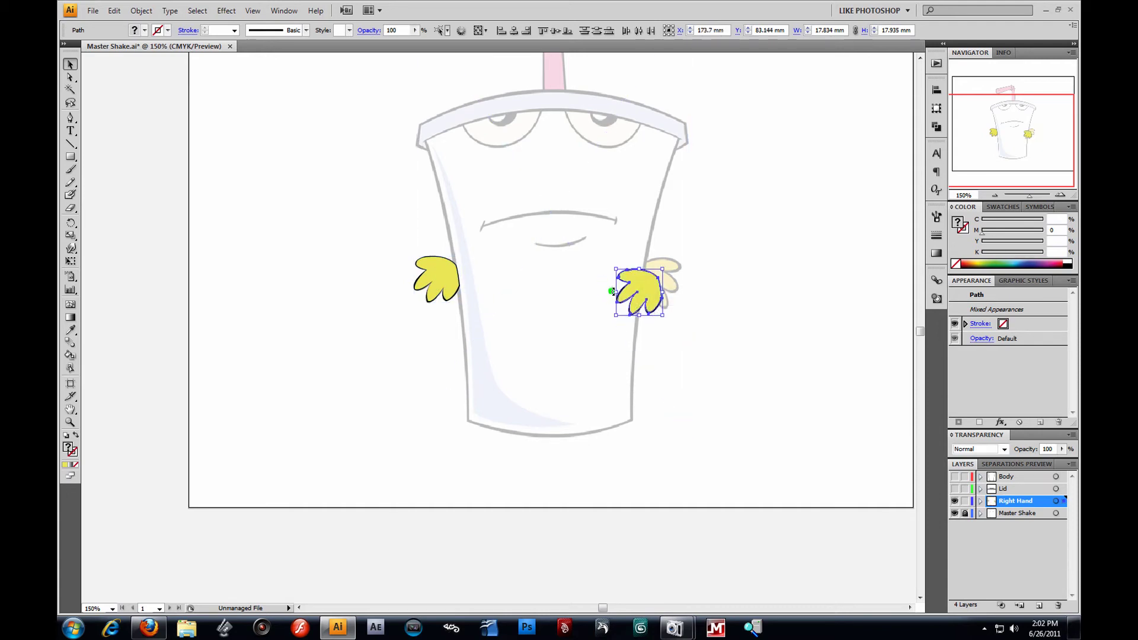
pyautogui.moveTo(616, 292); pyautogui.dragTo(654, 284)
pyautogui.click(790, 298)
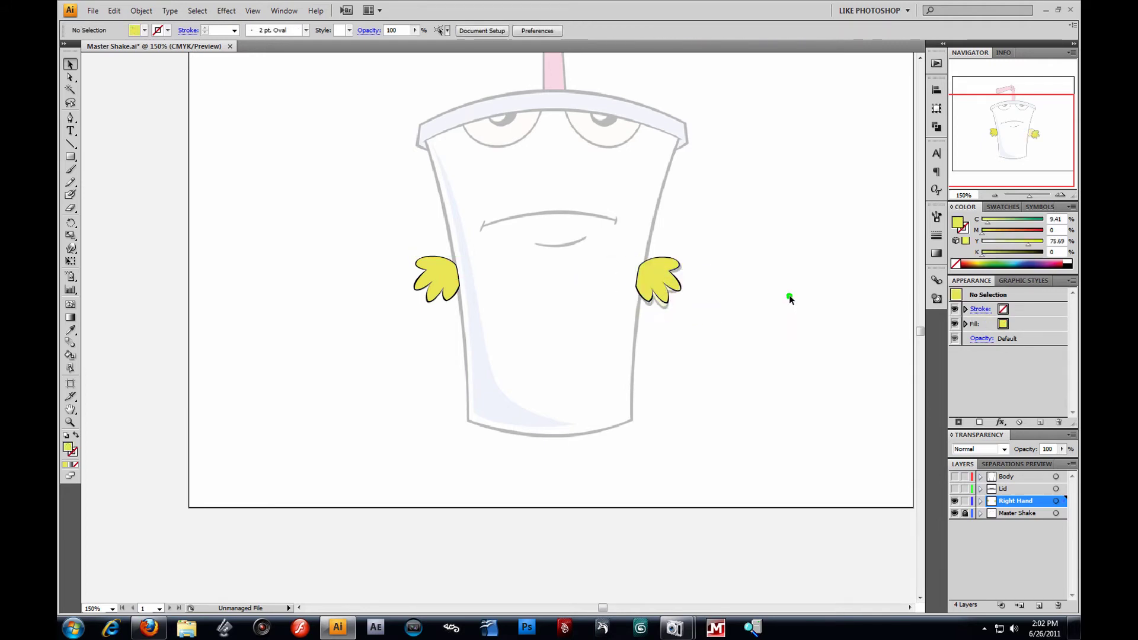
pyautogui.click(652, 272)
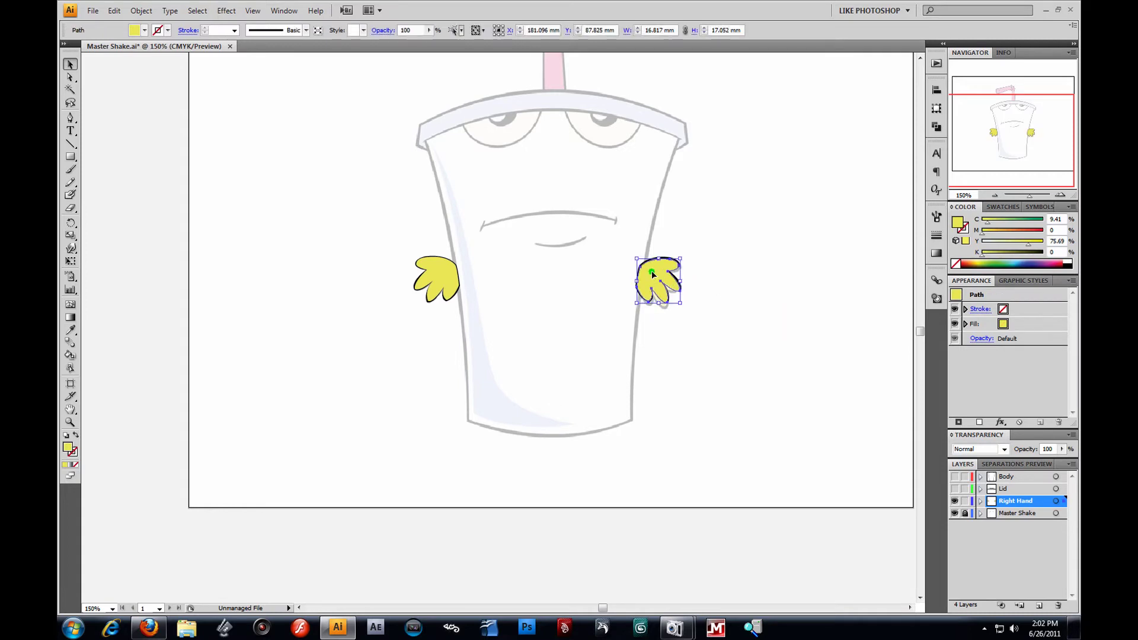
pyautogui.press('Up')
pyautogui.press('Up')
pyautogui.press('Up')
pyautogui.press('Up')
pyautogui.hotkey('ctrl', 'z')
pyautogui.hotkey('ctrl', 'z')
pyautogui.hotkey('ctrl', 'z')
# Select both shapes of the mirrored hand and rotate them slightly clockwise to match the reference hand's angle.
pyautogui.moveTo(676, 288); pyautogui.dragTo(651, 276)
pyautogui.click(752, 242)
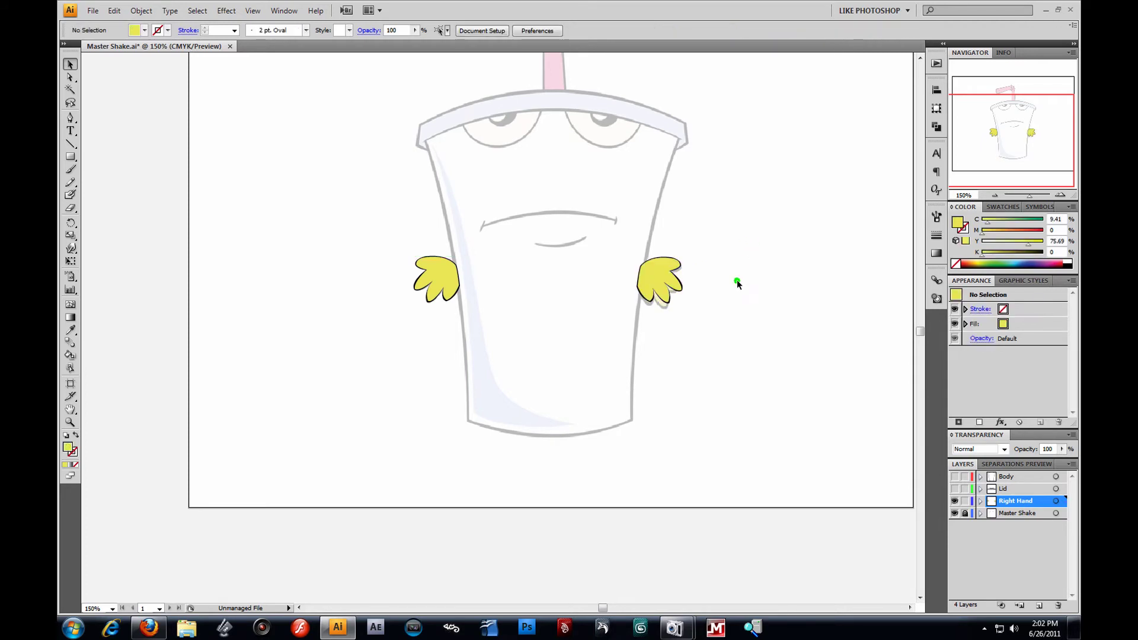
pyautogui.moveTo(738, 238); pyautogui.dragTo(593, 311)
pyautogui.moveTo(686, 309); pyautogui.dragTo(661, 273)
# Nudge the rotated hand left and fine-tune its height so it sits over the reference hand against the cup's edge.
pyautogui.press('Left')
pyautogui.press('Left')
pyautogui.press('Left')
pyautogui.press('Left')
pyautogui.press('Left')
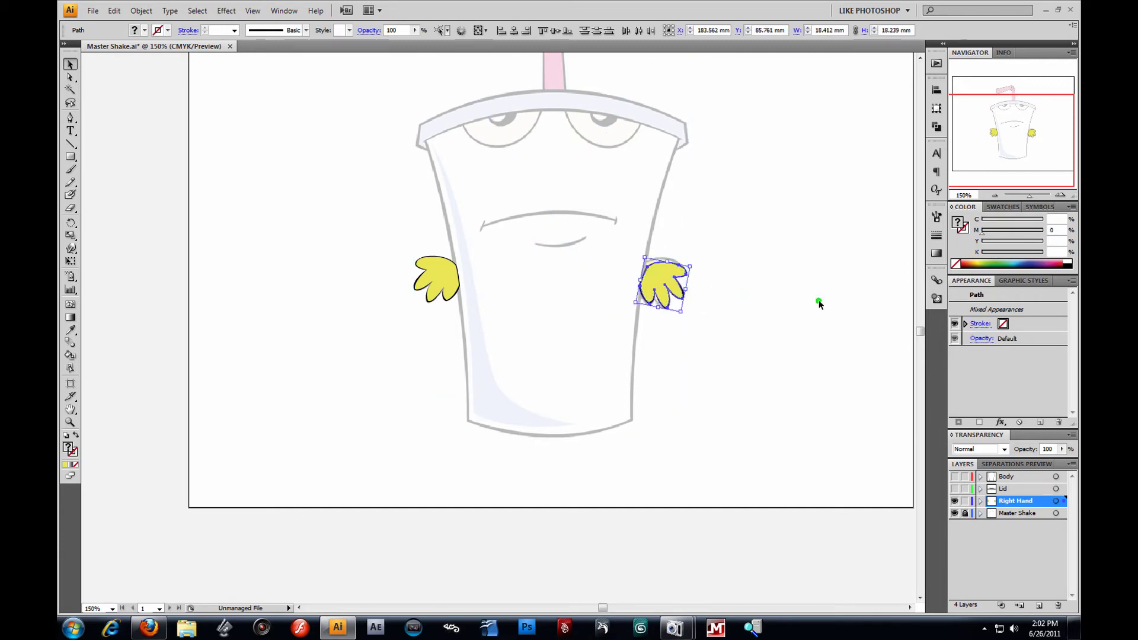
pyautogui.press('Up')
pyautogui.press('Up')
pyautogui.press('Up')
pyautogui.press('Up')
pyautogui.press('Left')
pyautogui.press('Left')
pyautogui.press('Left')
pyautogui.press('Left')
pyautogui.press('Left')
pyautogui.press('Left')
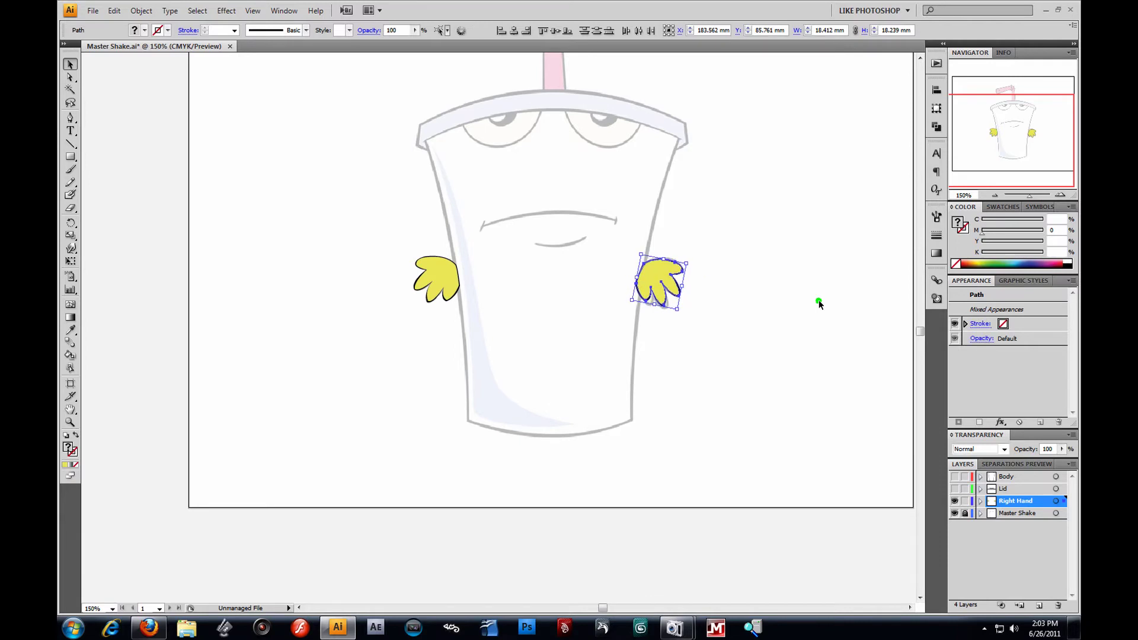
pyautogui.press('Down')
pyautogui.press('Down')
pyautogui.press('Down')
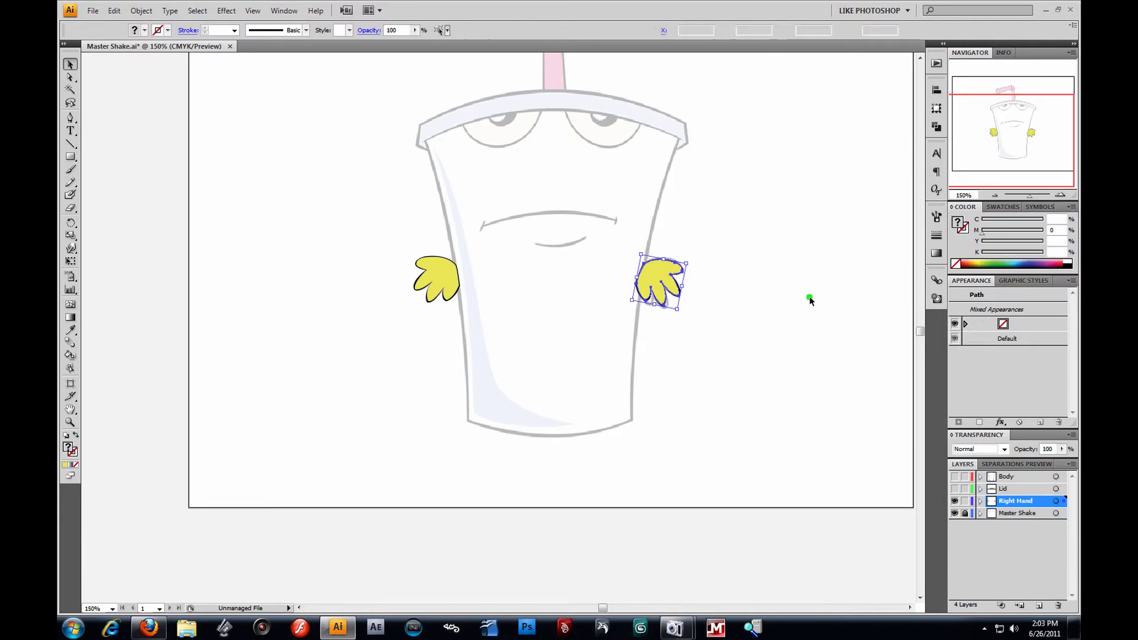
pyautogui.click(810, 298)
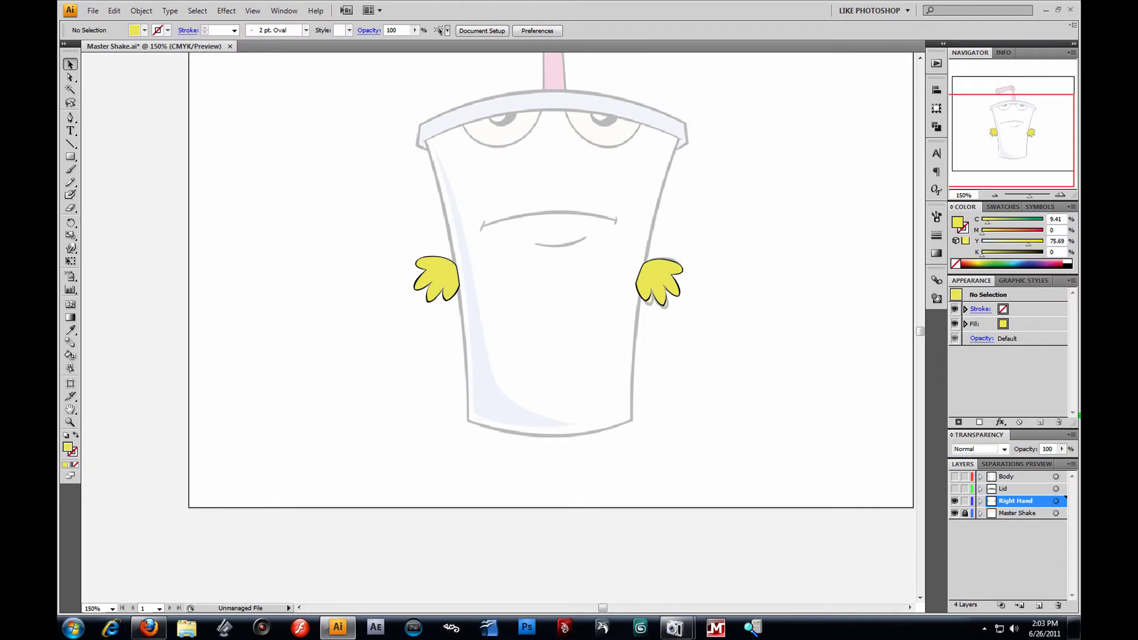
# Rename the Right Hand layer as Hands and make the Lid and Body layers visible again.
pyautogui.doubleClick(1026, 507)
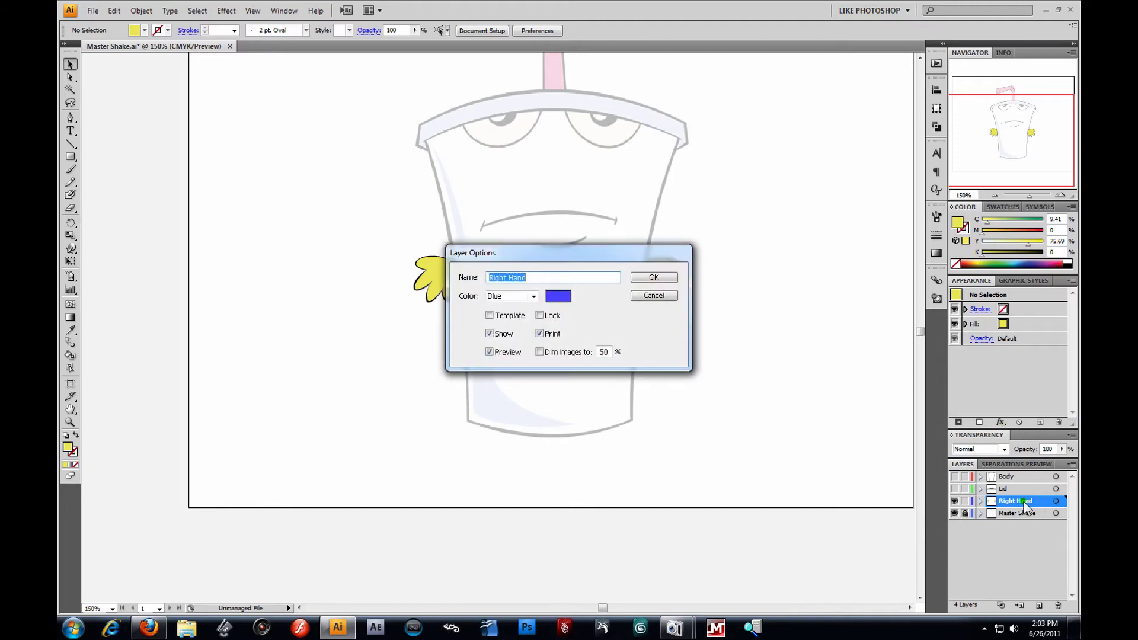
pyautogui.press('BackSpace')
pyautogui.write('Hands')
pyautogui.press('Return')
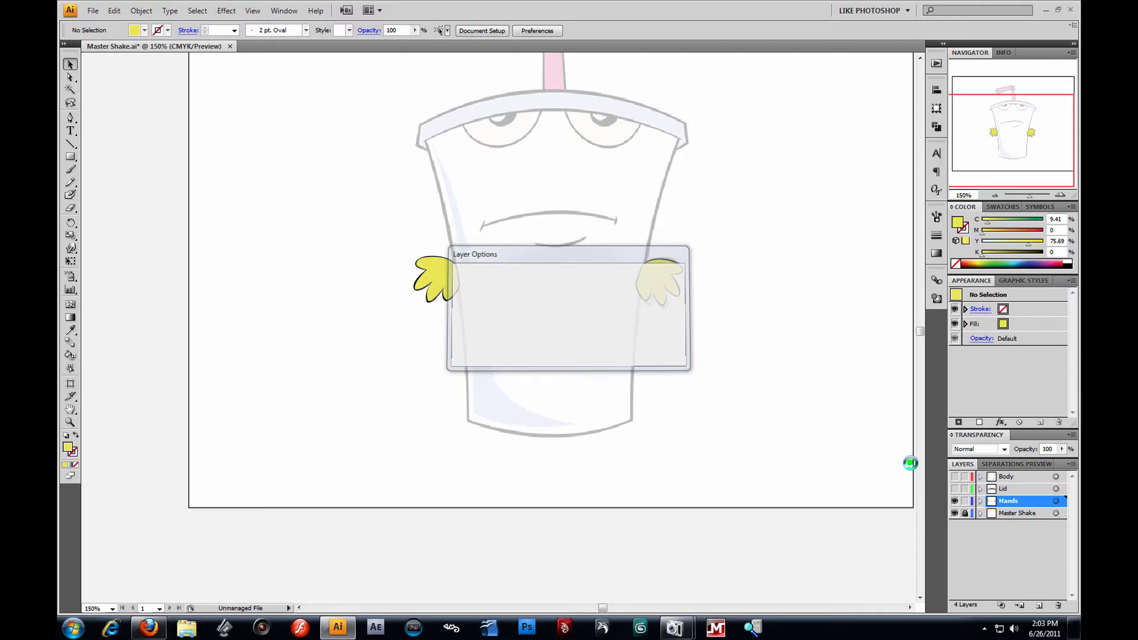
pyautogui.click(954, 489)
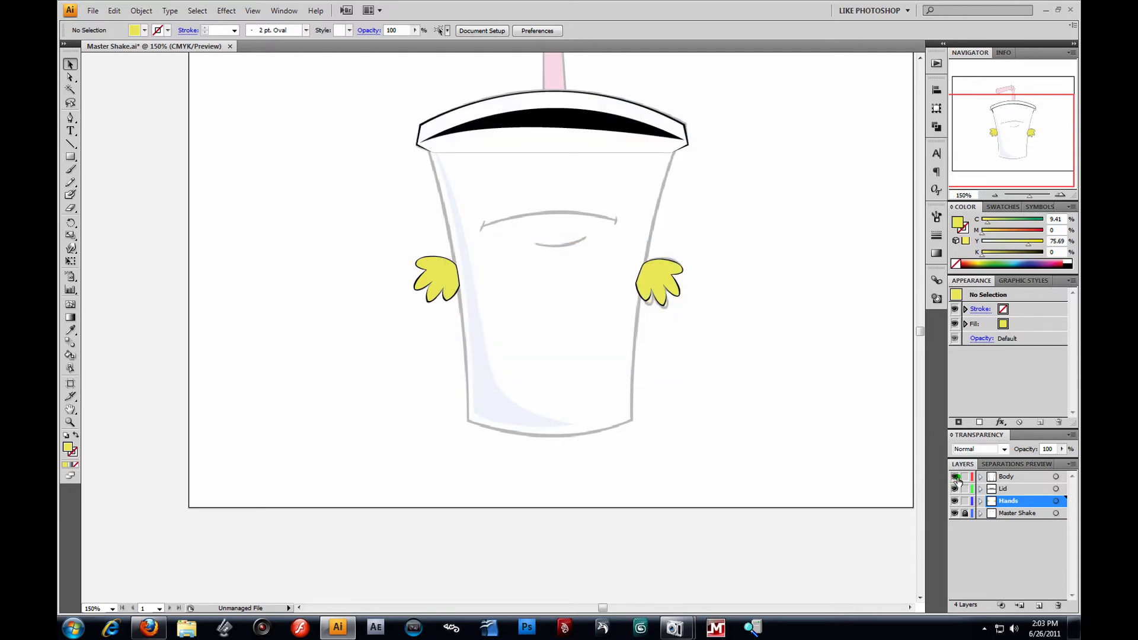
# Show the Body layer and add a new layer named Straw between the Lid and Hands layers.
pyautogui.click(954, 476)
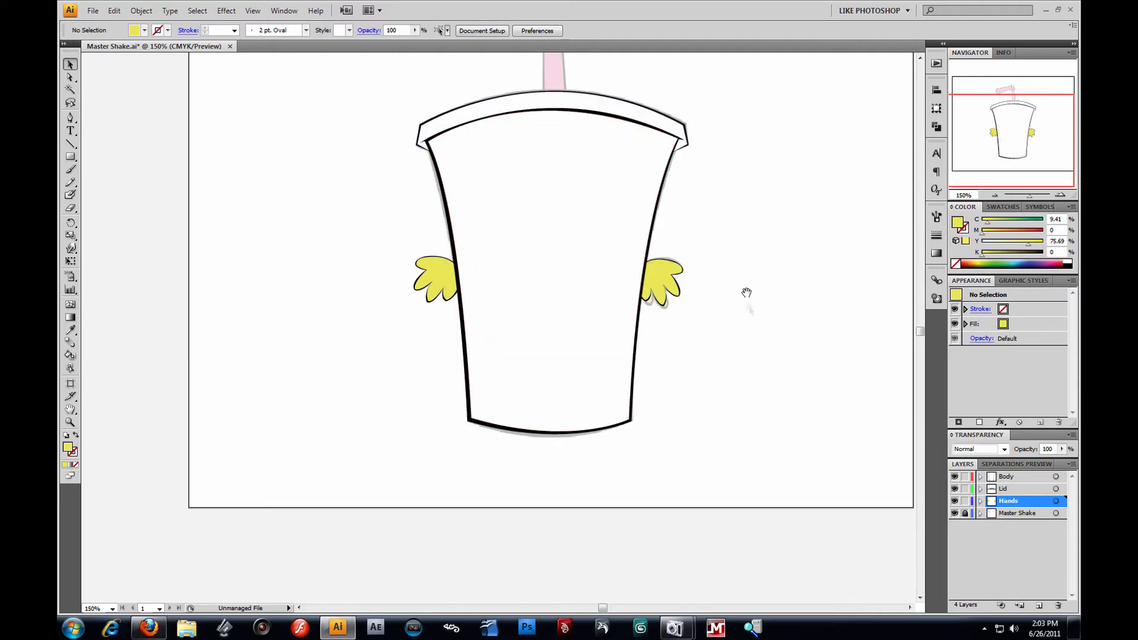
pyautogui.scroll(5, 746, 293)
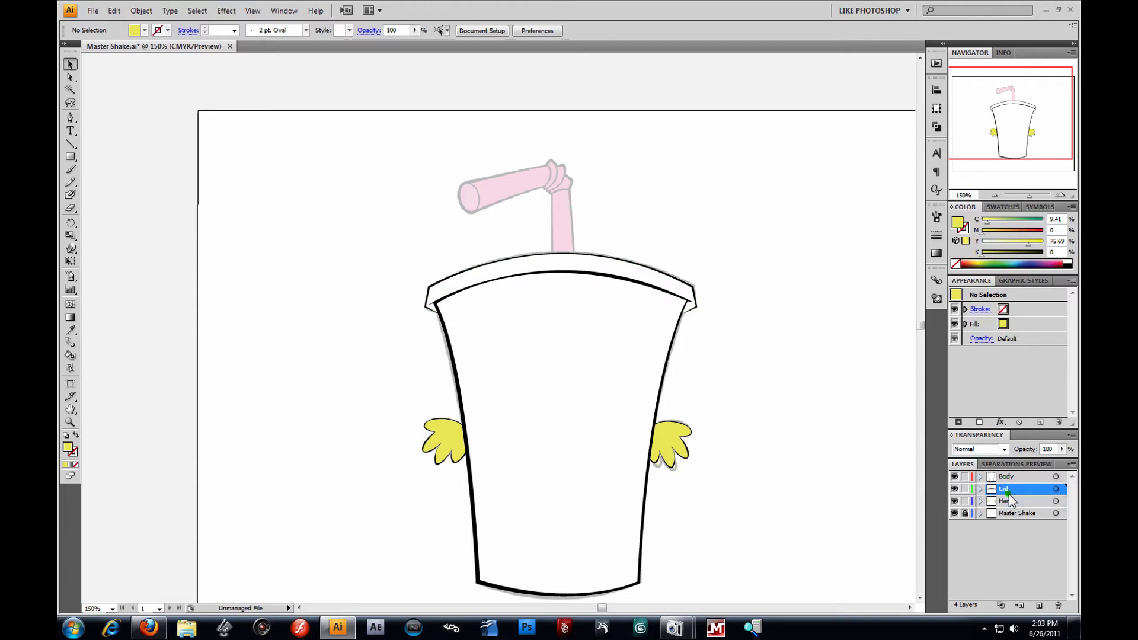
pyautogui.click(1040, 606)
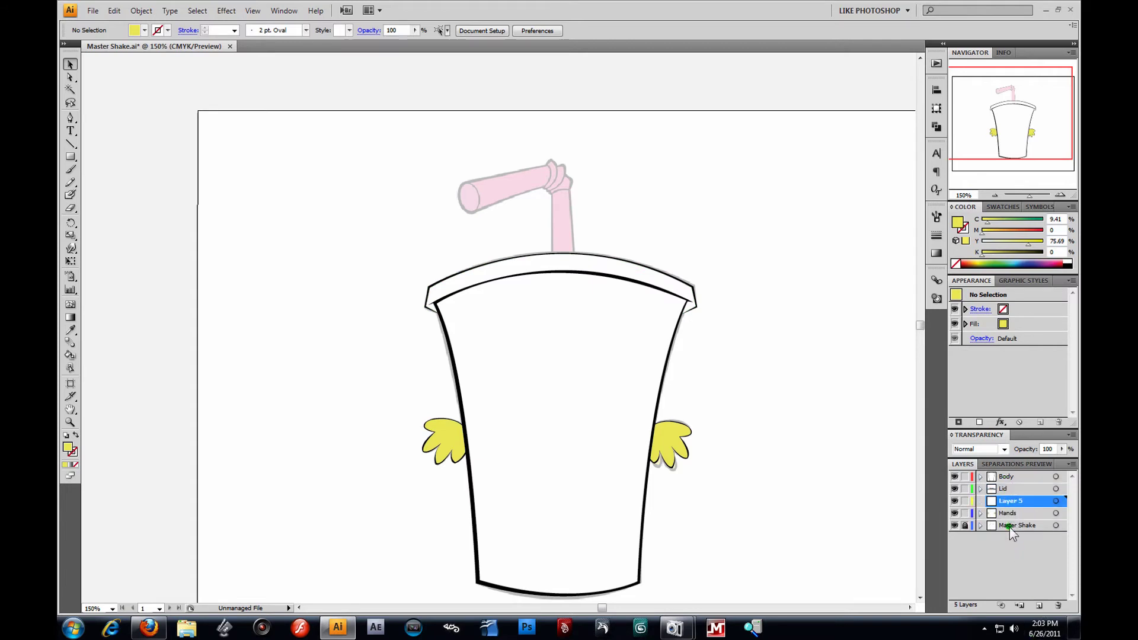
pyautogui.doubleClick(1010, 502)
pyautogui.press('BackSpace')
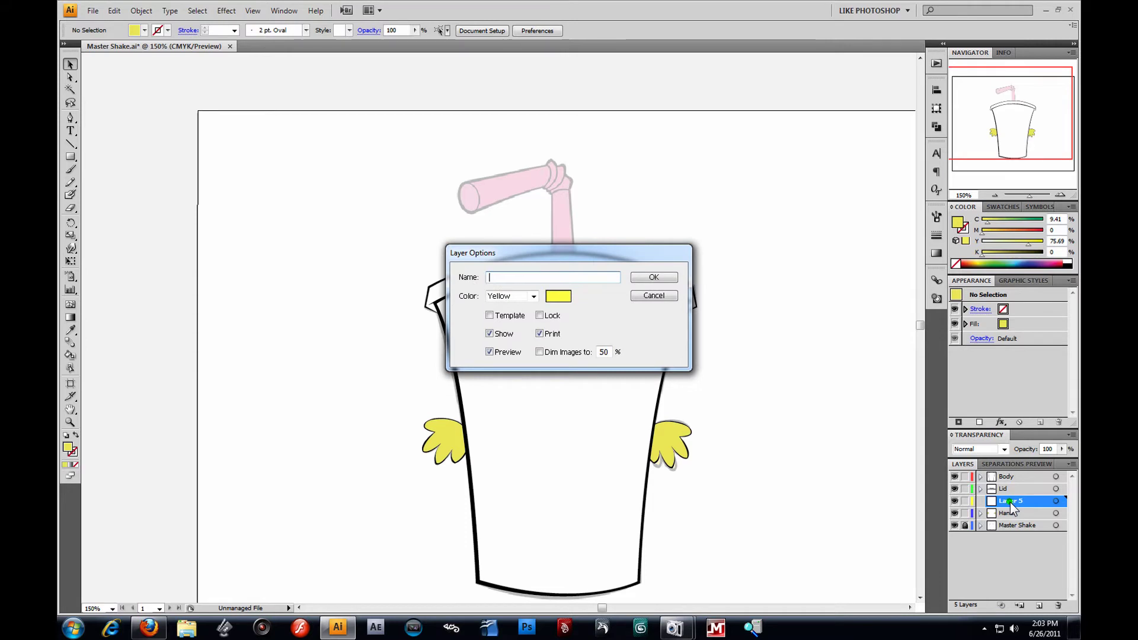
pyautogui.press('Return')
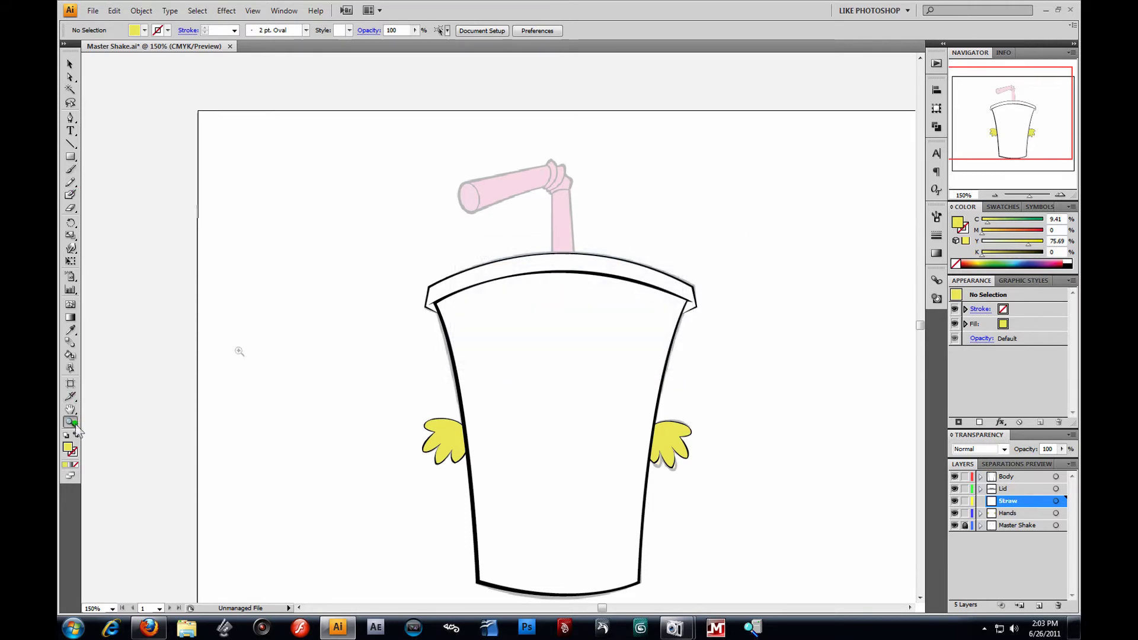
# Trace the slanted straw section's upper edge and its curve at the bend with the Pen tool, using a black stroke and no fill.
pyautogui.moveTo(419, 154); pyautogui.dragTo(714, 369)
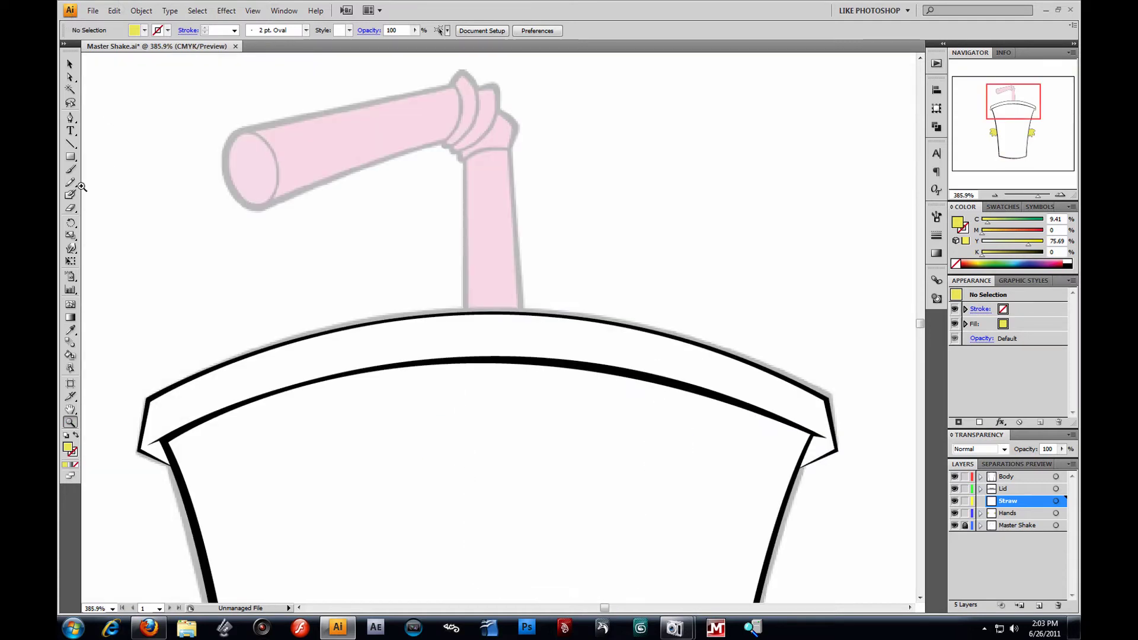
pyautogui.click(69, 118)
pyautogui.click(76, 437)
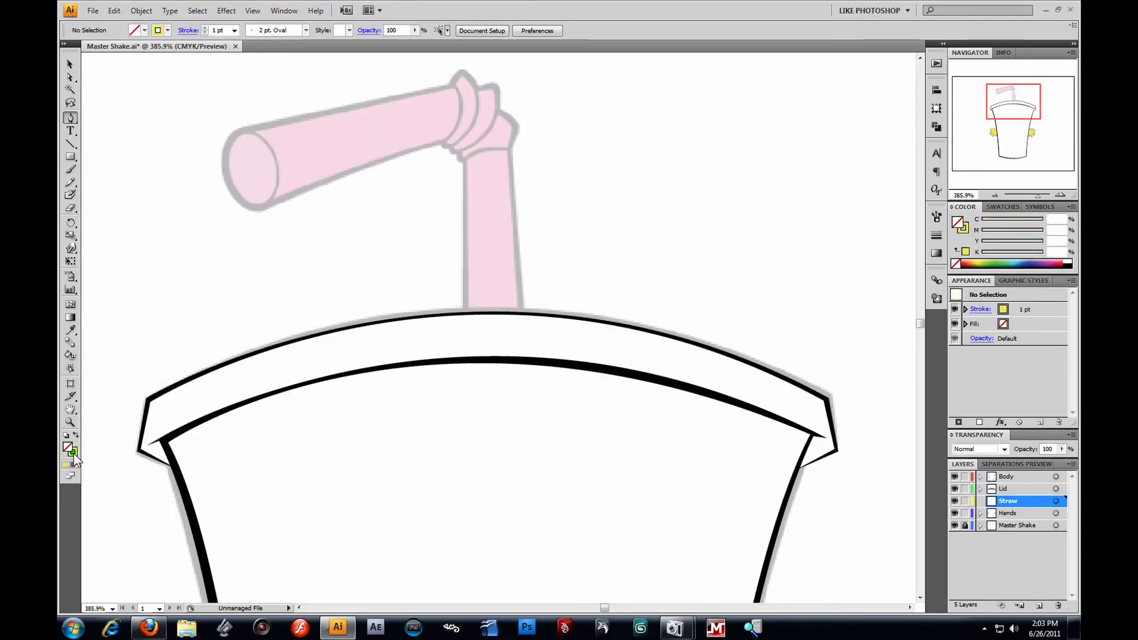
pyautogui.click(1068, 262)
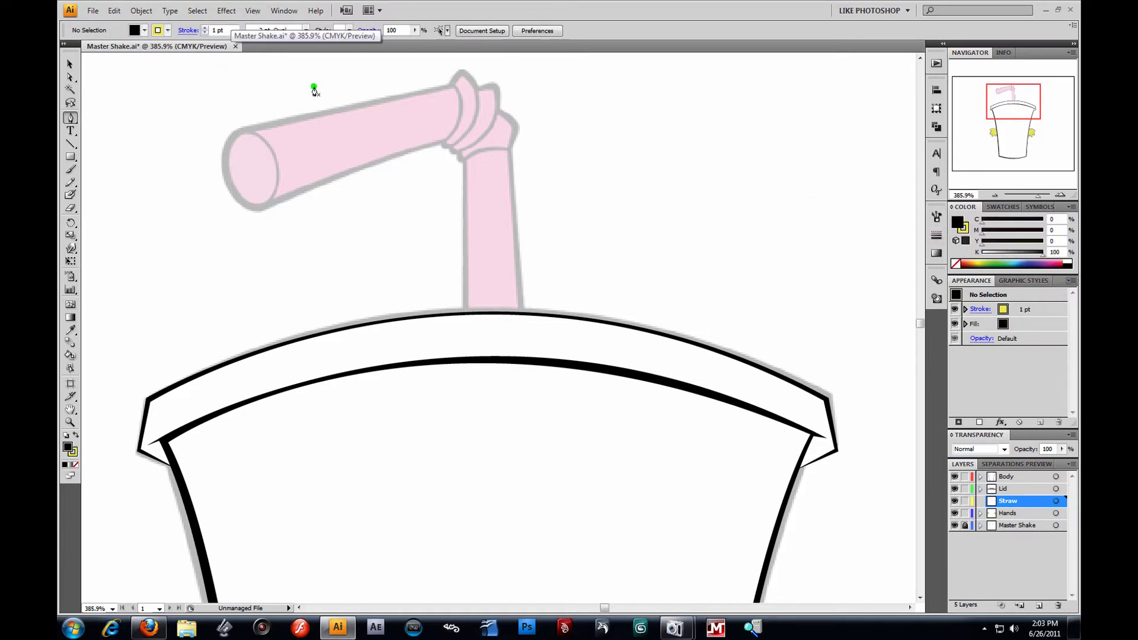
pyautogui.click(243, 127)
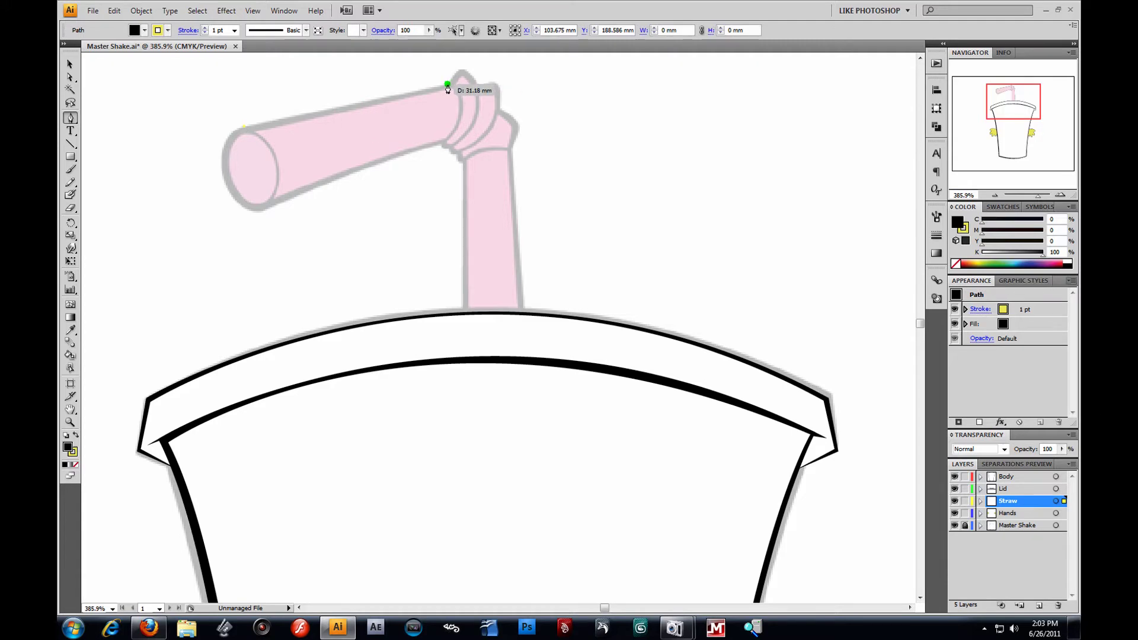
pyautogui.click(450, 85)
pyautogui.moveTo(444, 141); pyautogui.dragTo(407, 171)
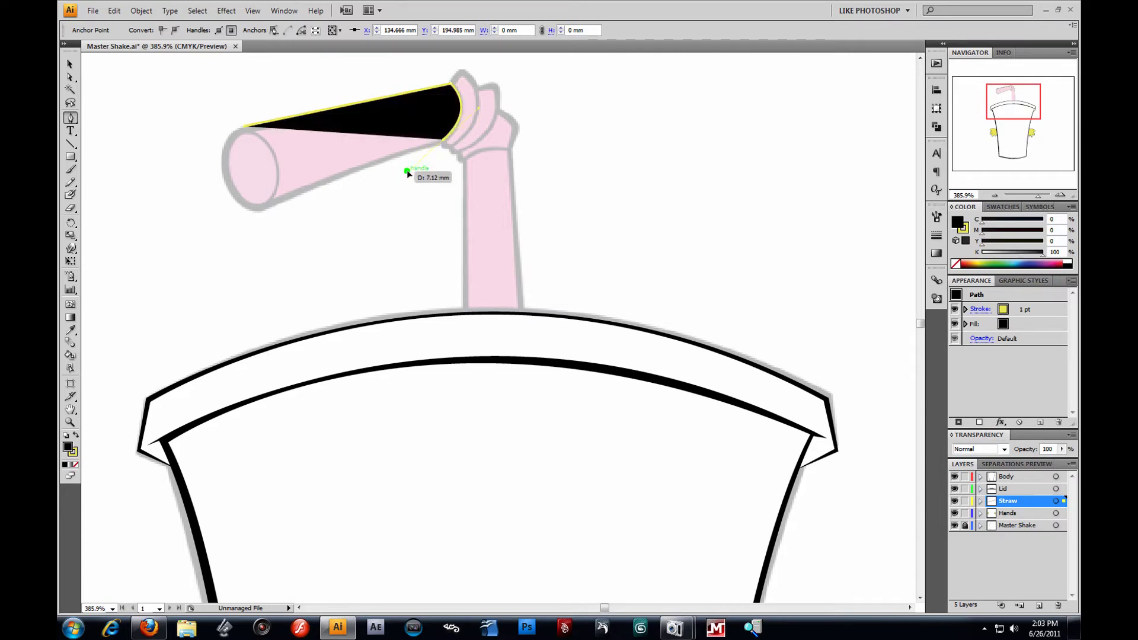
pyautogui.click(75, 437)
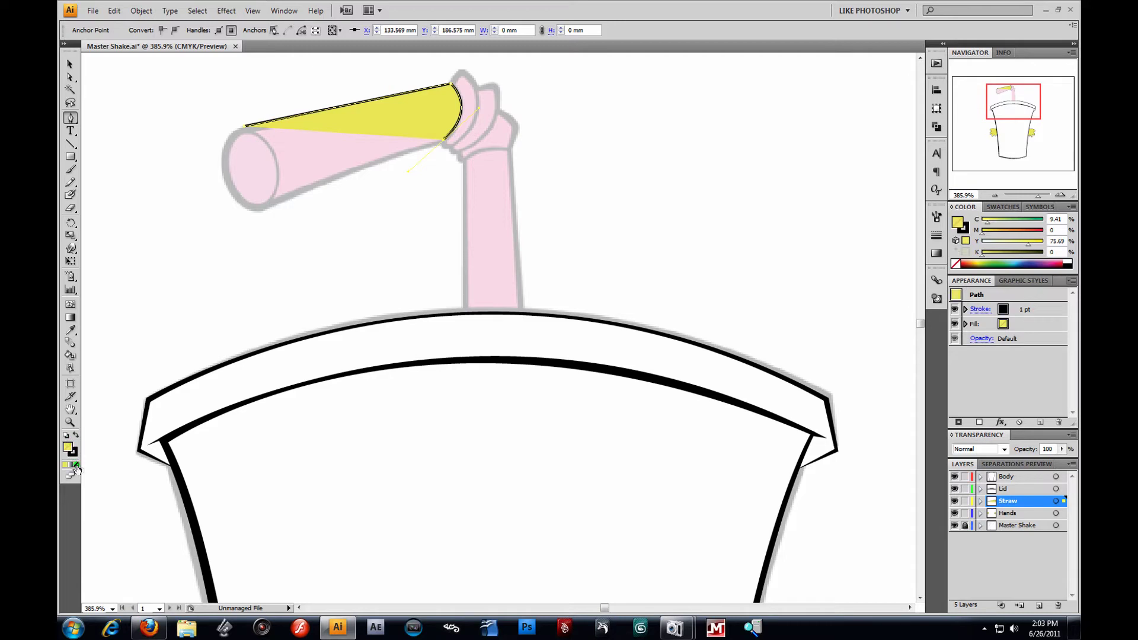
pyautogui.click(75, 465)
# Continue the path along the straw's lower edge and around its rounded open end, closing it at the starting point.
pyautogui.click(442, 142)
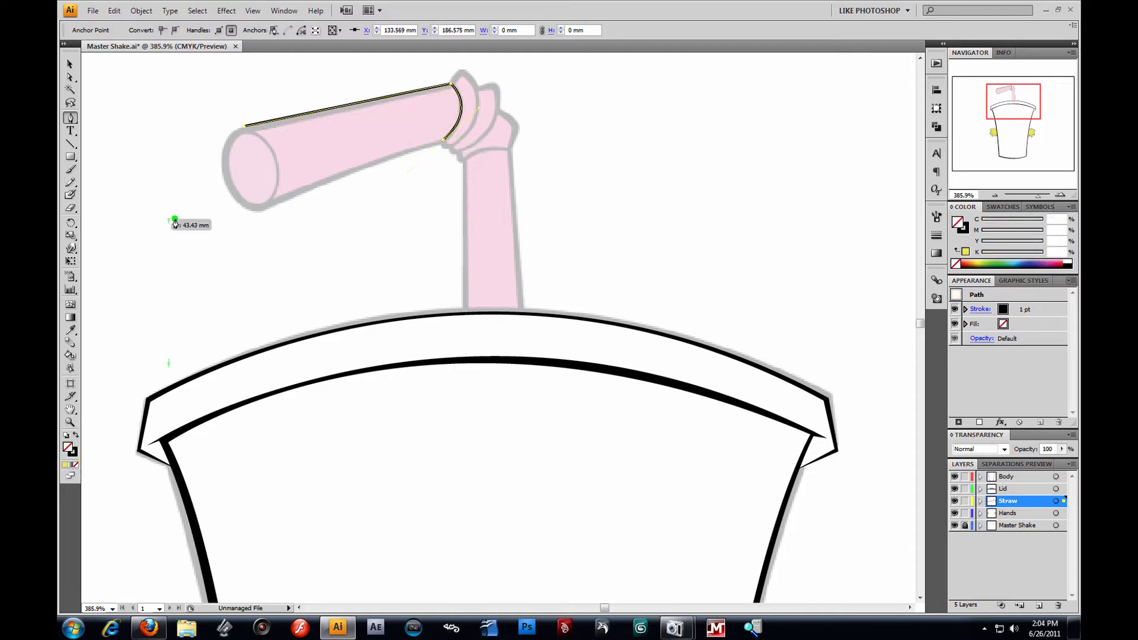
pyautogui.click(254, 213)
pyautogui.moveTo(255, 216); pyautogui.dragTo(247, 214)
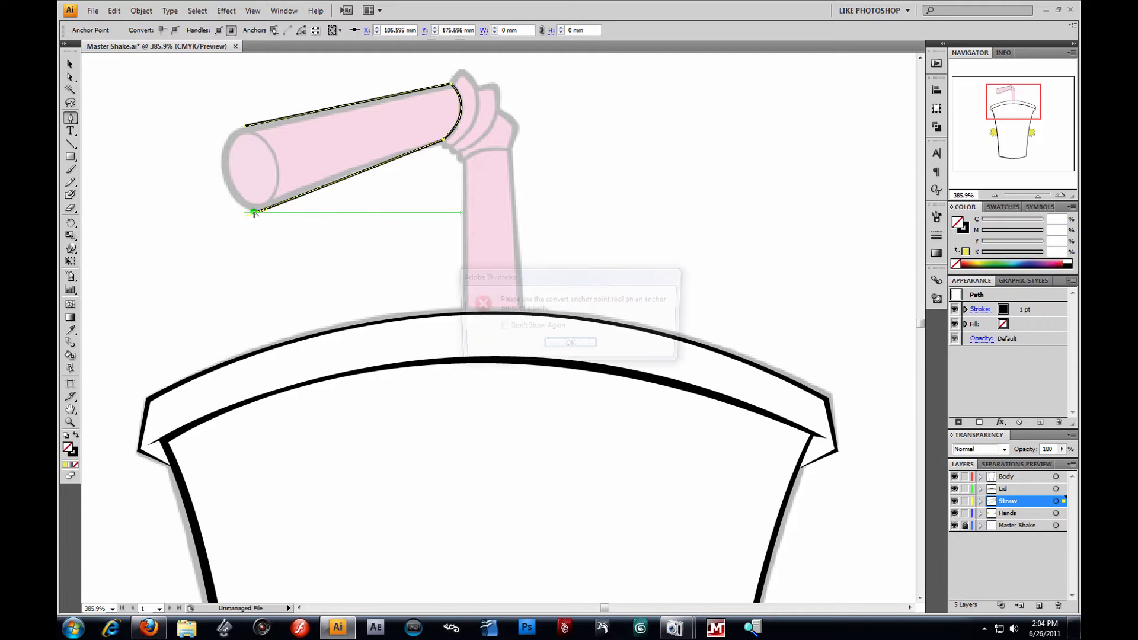
pyautogui.keyDown('alt'); pyautogui.click(254, 212); pyautogui.keyUp('alt')
pyautogui.click(590, 348)
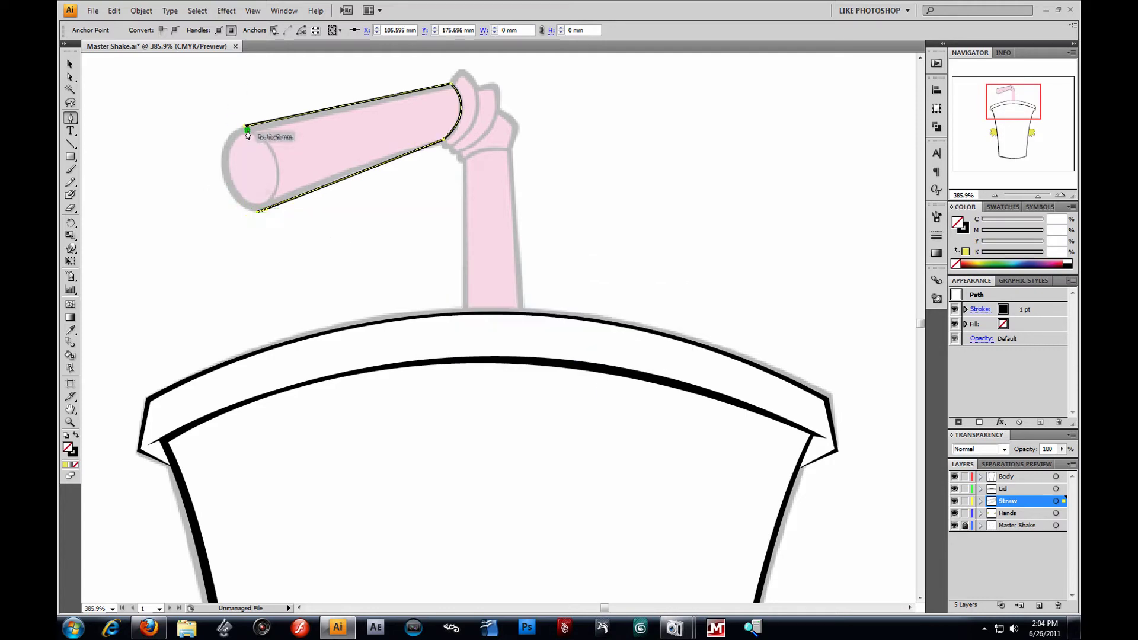
pyautogui.moveTo(247, 125); pyautogui.dragTo(296, 87)
pyautogui.hotkey('ctrl', 'z')
pyautogui.moveTo(256, 212); pyautogui.dragTo(223, 173)
pyautogui.moveTo(217, 130); pyautogui.dragTo(220, 141)
pyautogui.click(223, 177)
pyautogui.moveTo(244, 125); pyautogui.dragTo(291, 126)
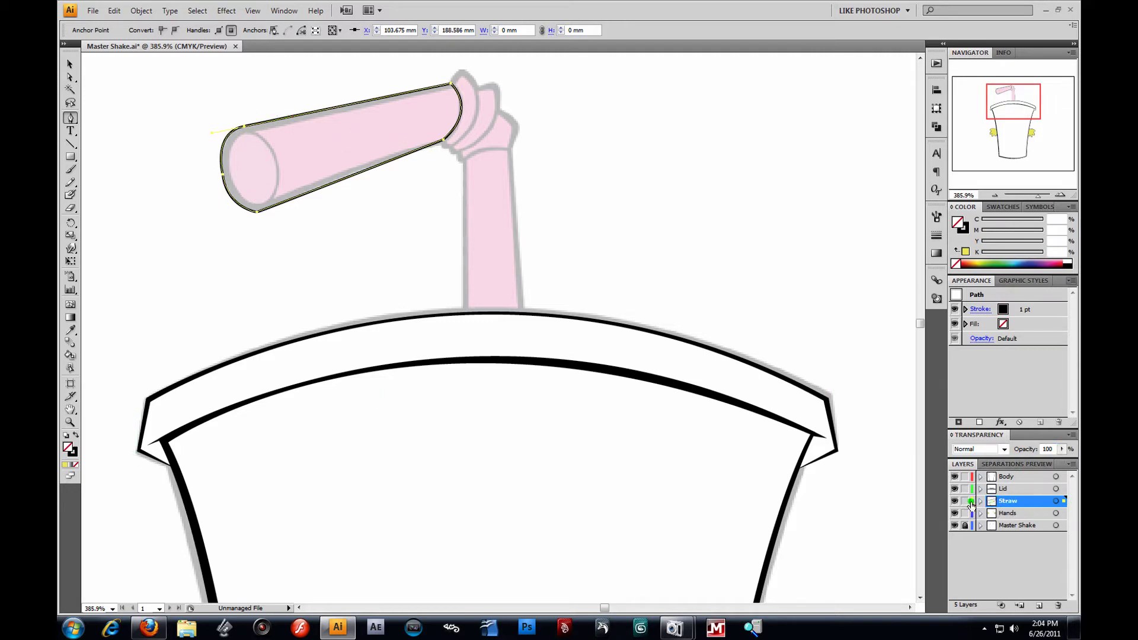
# Deselect the path, lock the Straw layer and change its layer color to red.
pyautogui.hotkey('ctrl', 'shift', 'a')
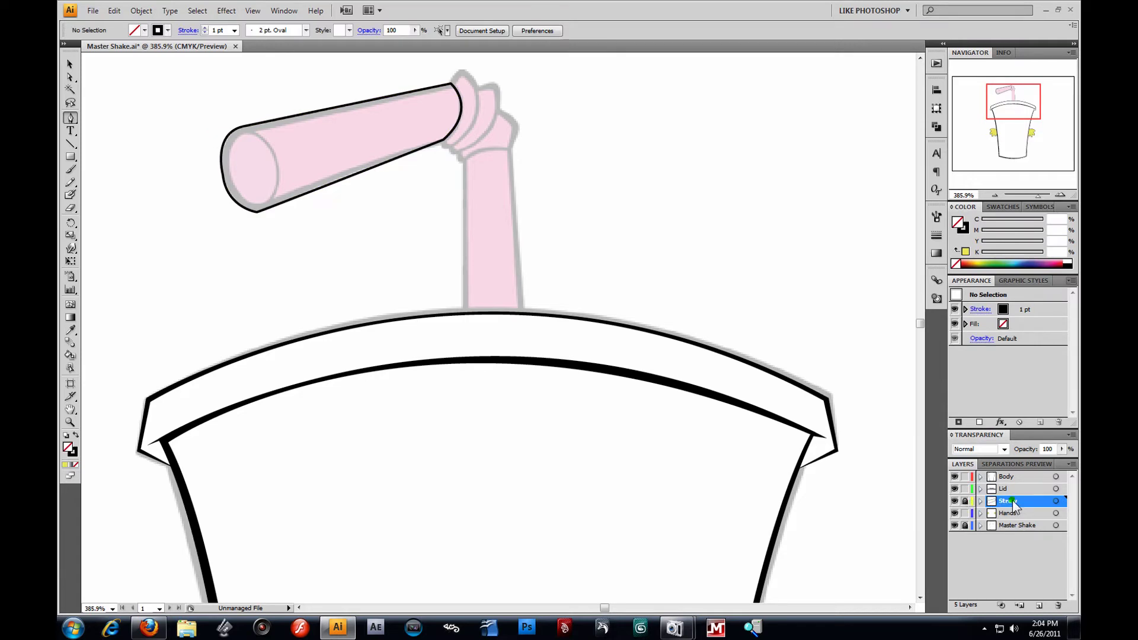
pyautogui.doubleClick(1013, 501)
pyautogui.click(557, 297)
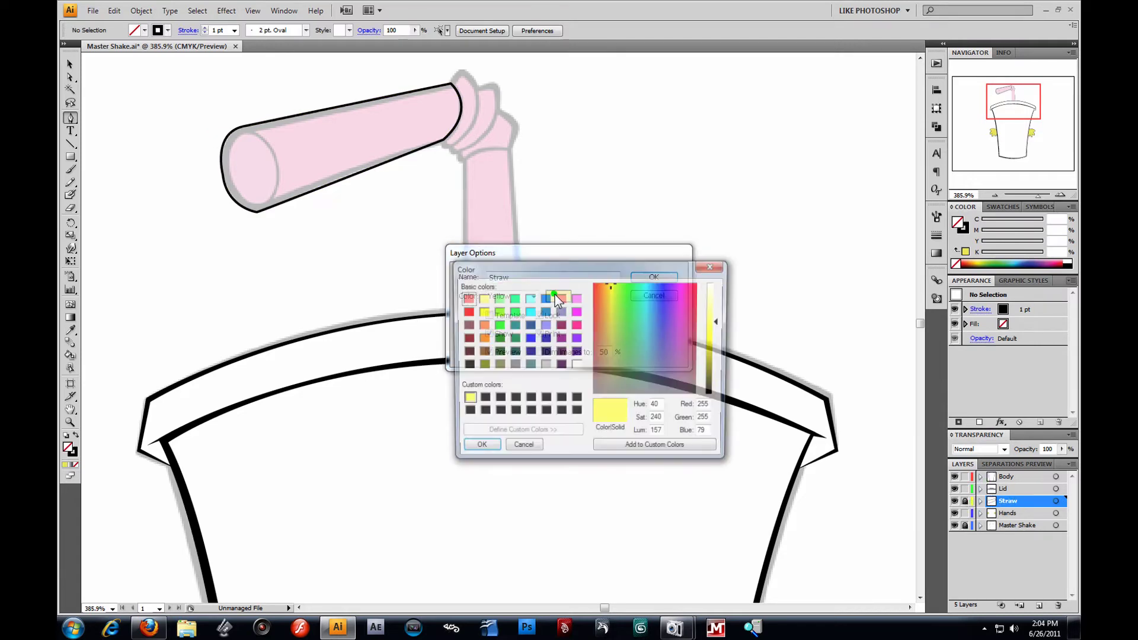
pyautogui.click(466, 311)
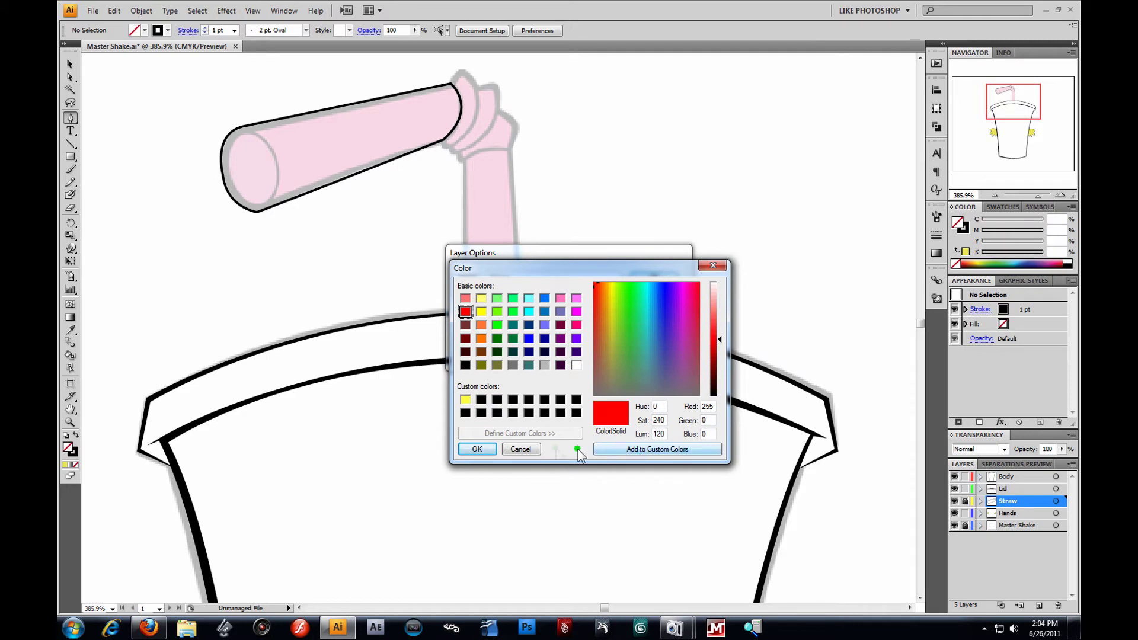
pyautogui.click(477, 449)
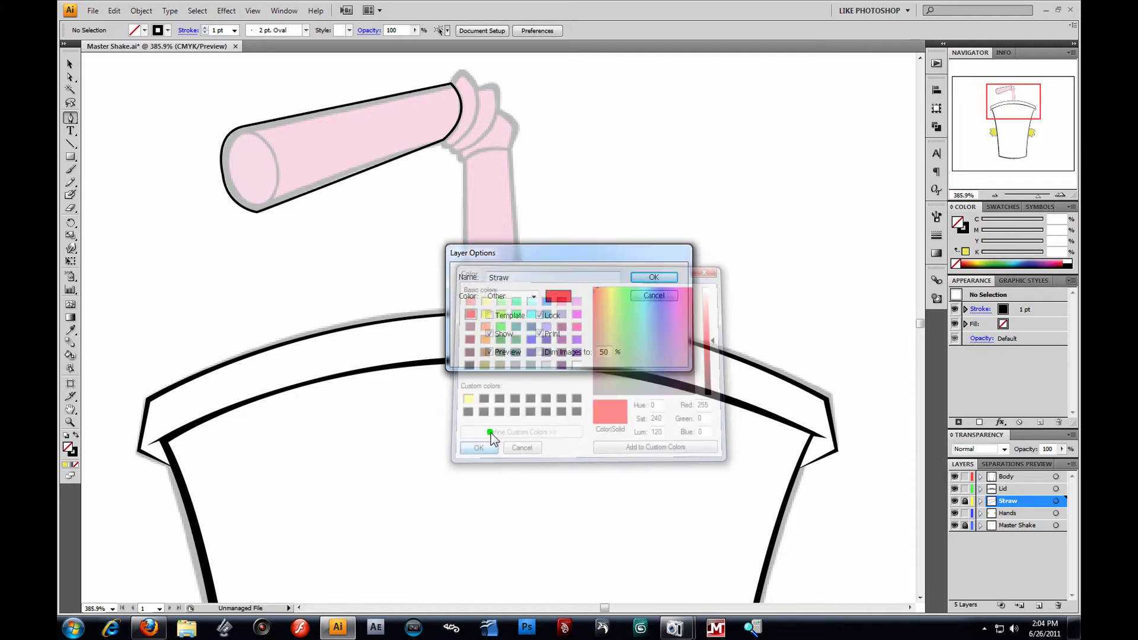
pyautogui.click(654, 277)
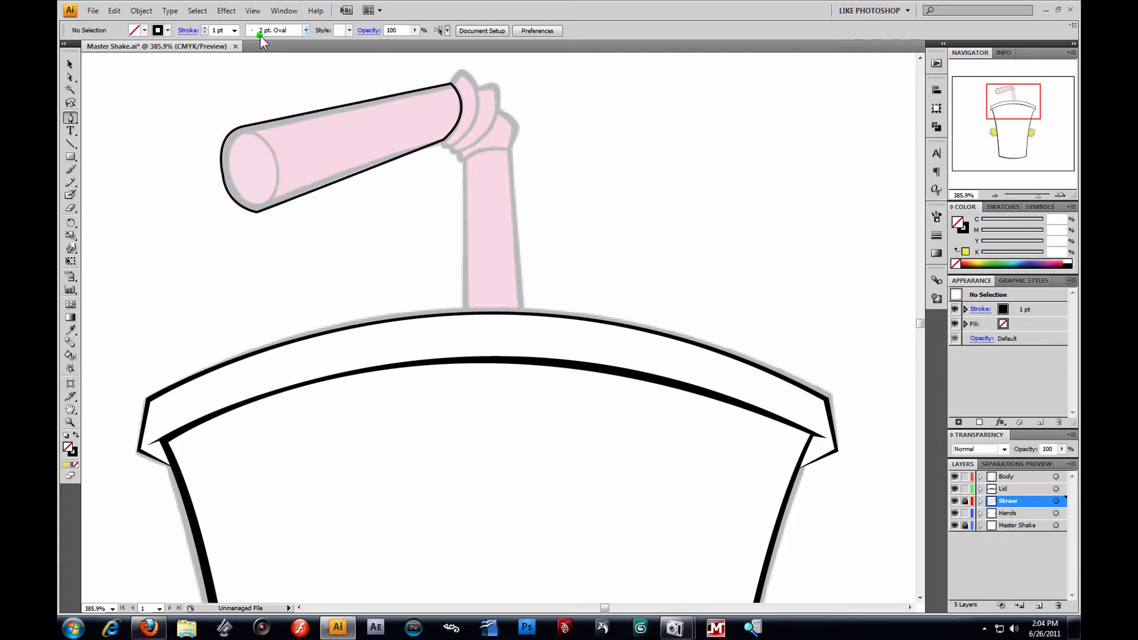
# Unlock the Straw layer and lock the Body, Lid and Hands layers.
pyautogui.click(70, 64)
pyautogui.click(71, 118)
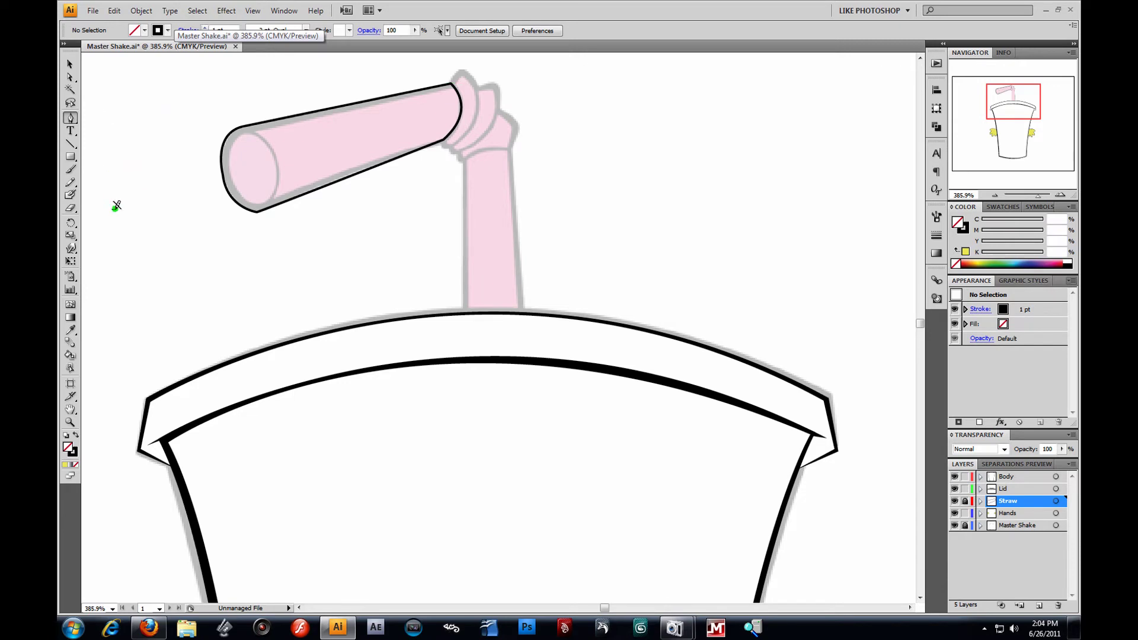
pyautogui.click(76, 434)
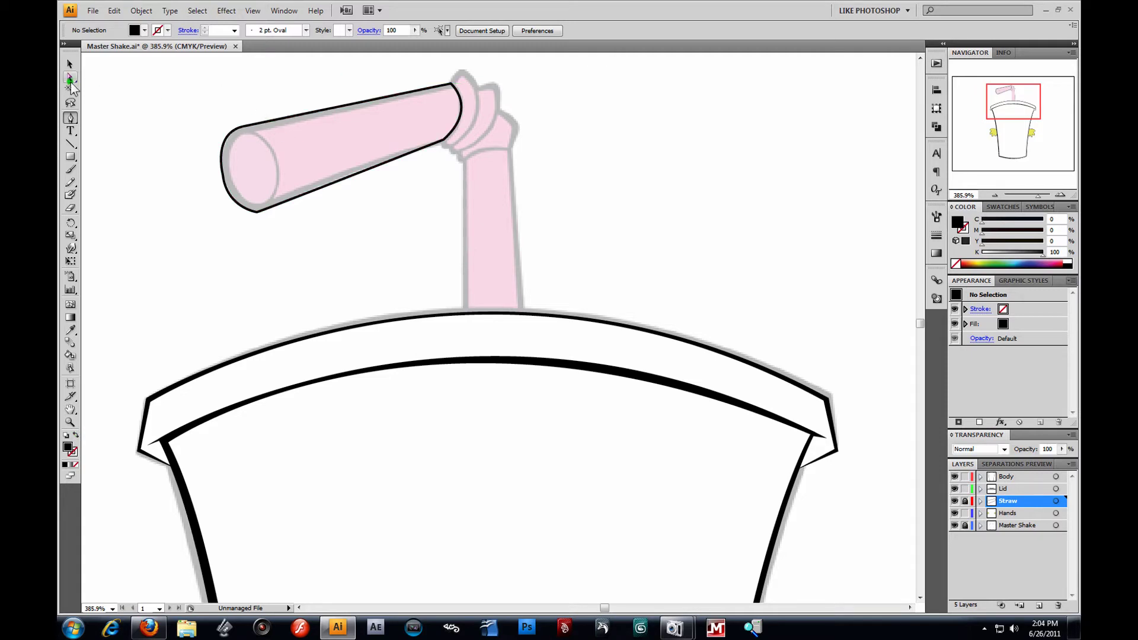
pyautogui.click(73, 64)
pyautogui.click(965, 501)
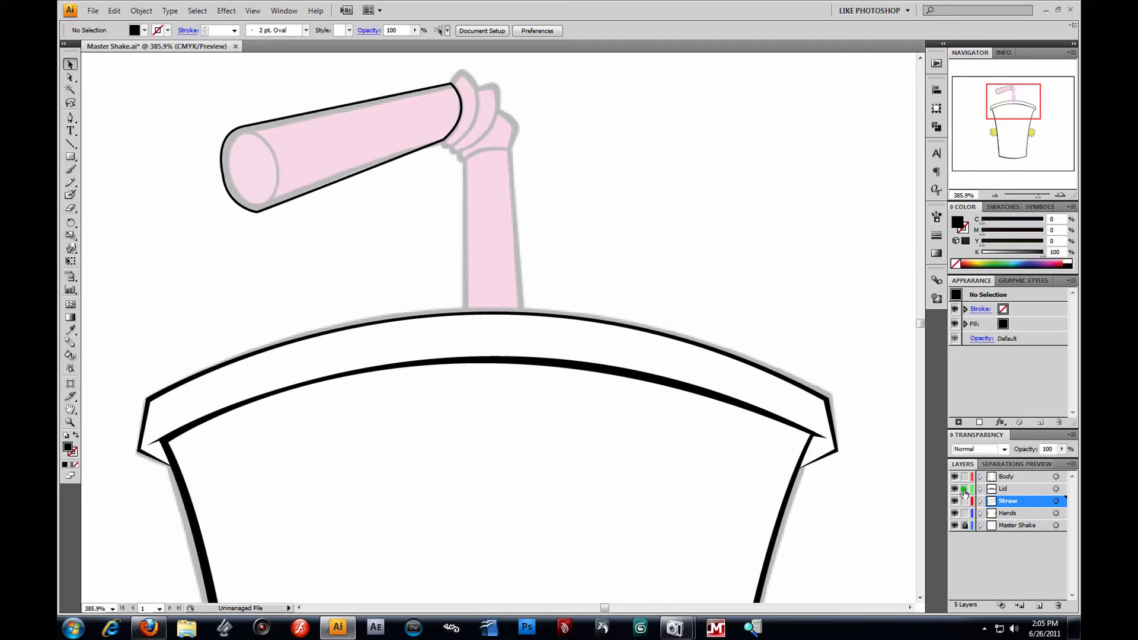
pyautogui.click(965, 513)
# Give the traced straw shape a black fill with no stroke.
pyautogui.click(347, 109)
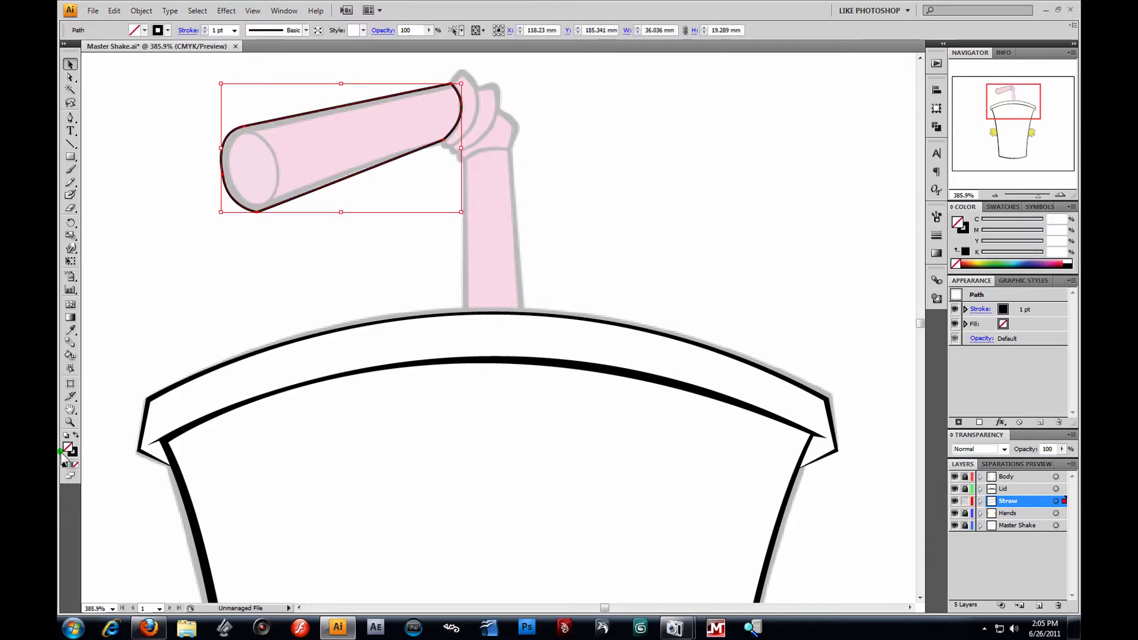
pyautogui.click(75, 435)
pyautogui.click(388, 177)
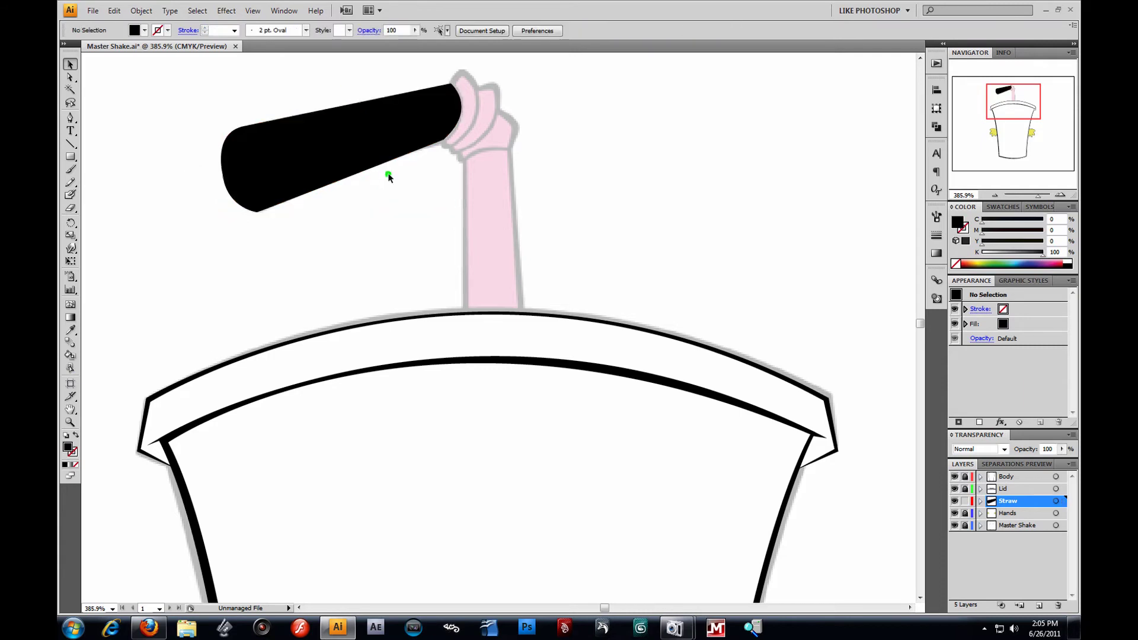
# Lower the black straw shape's opacity to 21% so the reference shows through.
pyautogui.click(373, 154)
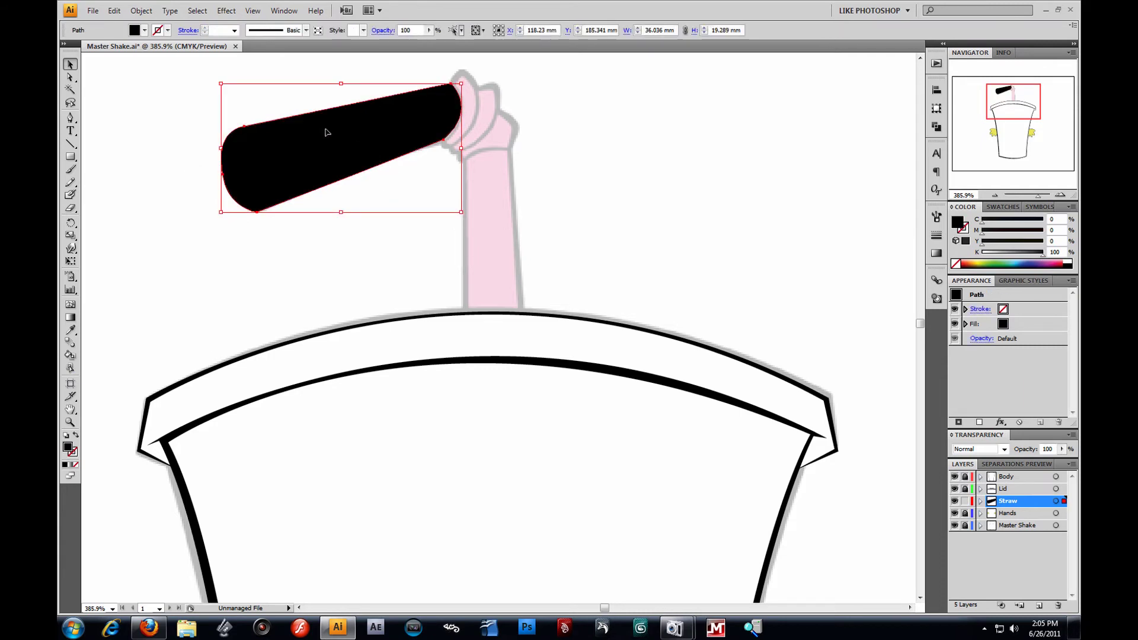
pyautogui.moveTo(169, 70); pyautogui.dragTo(333, 243)
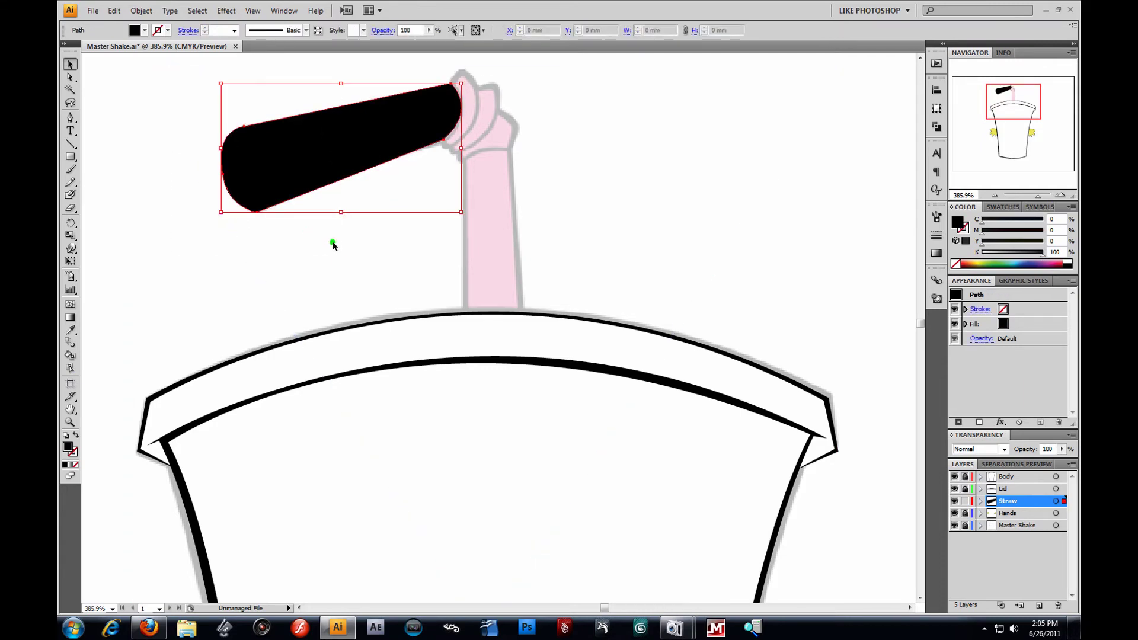
pyautogui.click(430, 30)
pyautogui.moveTo(391, 37); pyautogui.dragTo(378, 37)
pyautogui.click(191, 86)
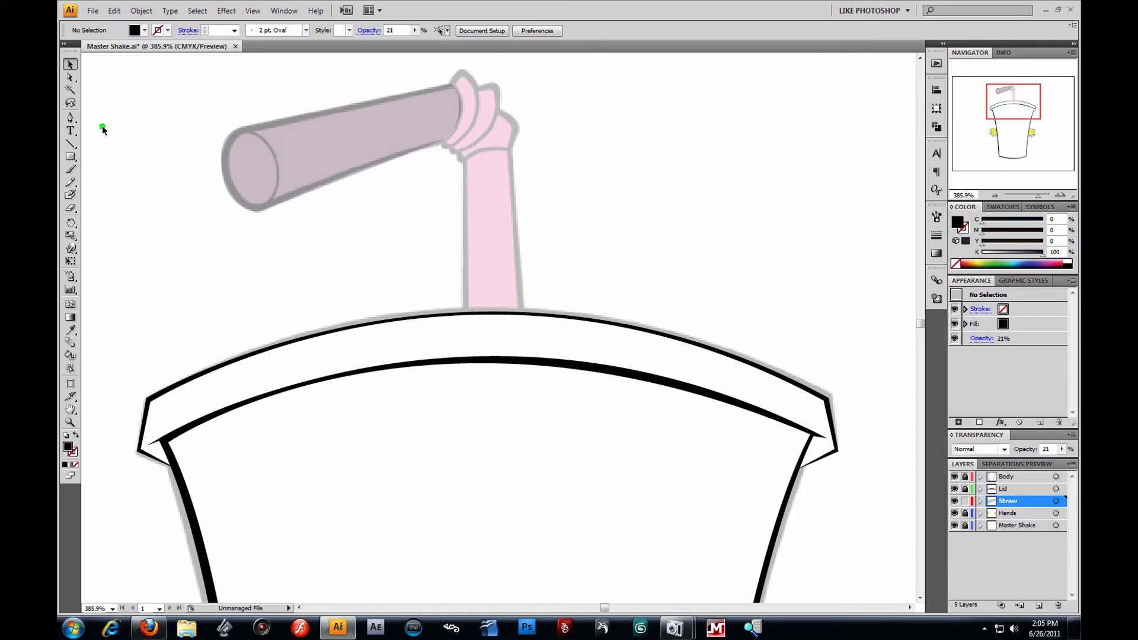
# Draw a black ellipse about 7.2 mm wide and 12.1 mm high over the straw's opening.
pyautogui.click(70, 158)
pyautogui.moveTo(72, 161); pyautogui.dragTo(102, 185)
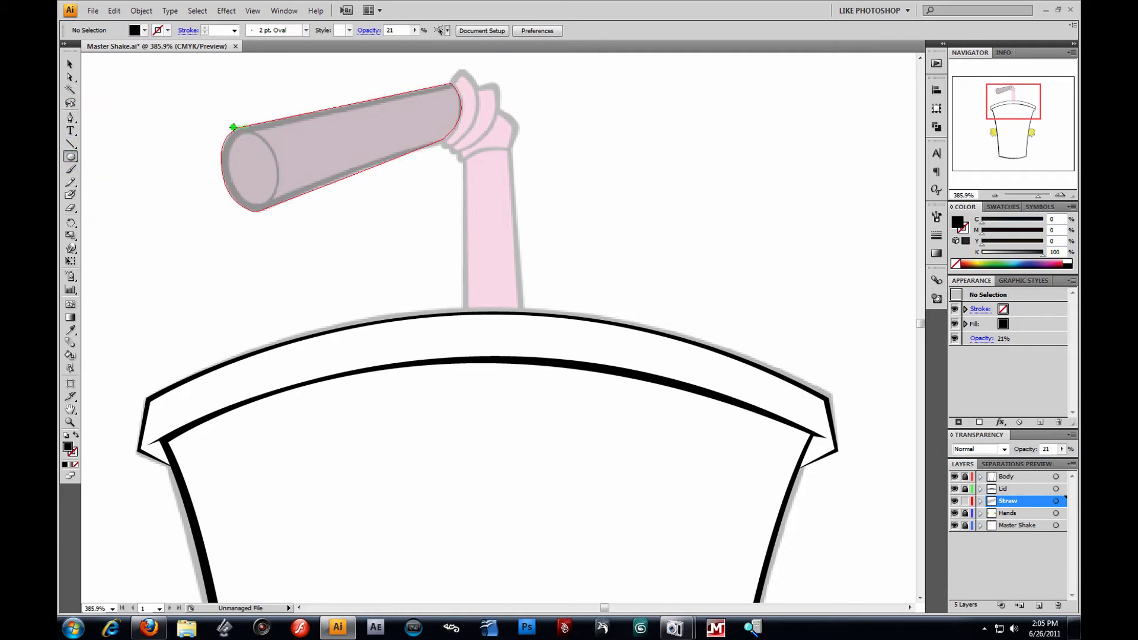
pyautogui.moveTo(232, 128); pyautogui.dragTo(279, 208)
pyautogui.press('v')
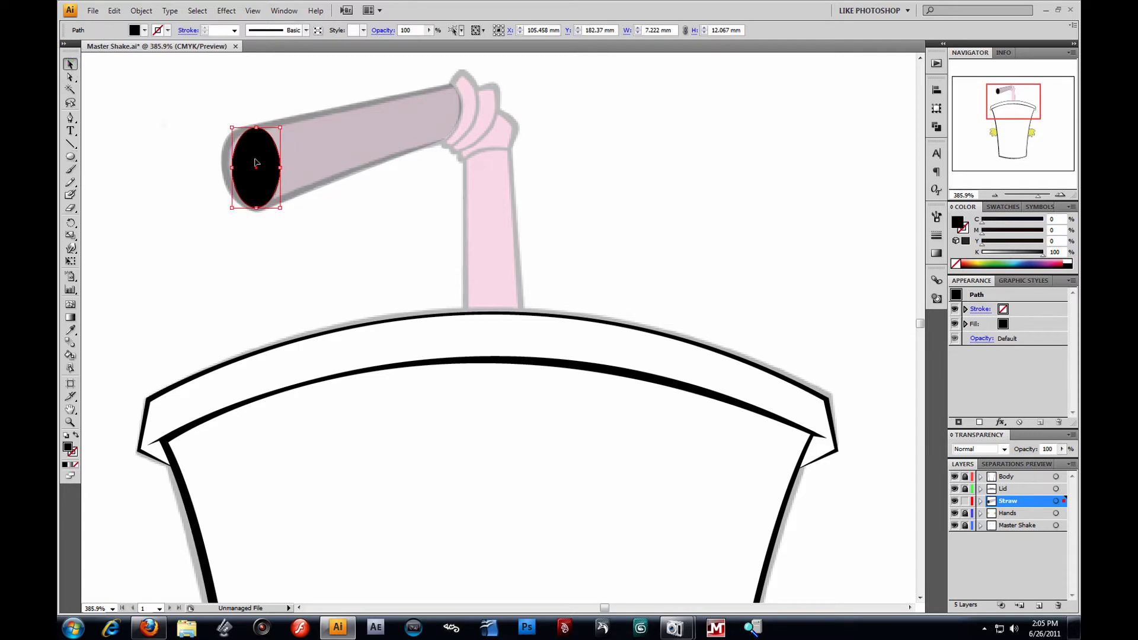
# Rotate the ellipse slightly counterclockwise and nudge it onto the straw's opening.
pyautogui.moveTo(285, 123); pyautogui.dragTo(257, 153)
pyautogui.press('Down')
pyautogui.press('Down')
pyautogui.press('Up')
pyautogui.press('Right')
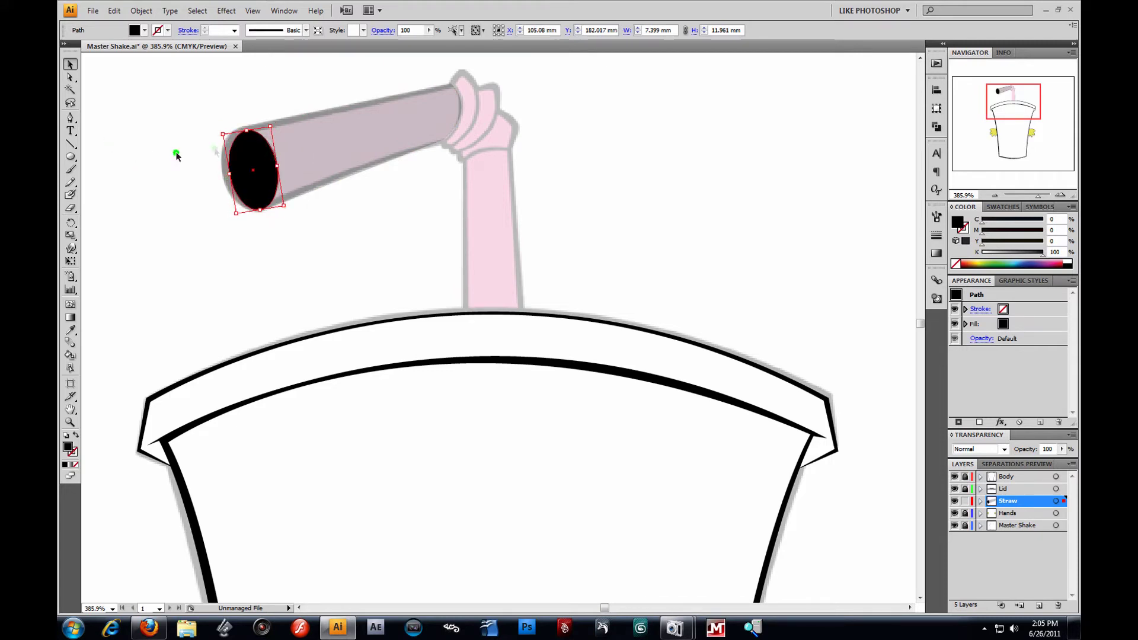
# Tilt the ellipse a little further counterclockwise, fine-tune its position and widen it slightly to match the reference opening.
pyautogui.moveTo(273, 126); pyautogui.dragTo(266, 117)
pyautogui.press('Up')
pyautogui.press('Left')
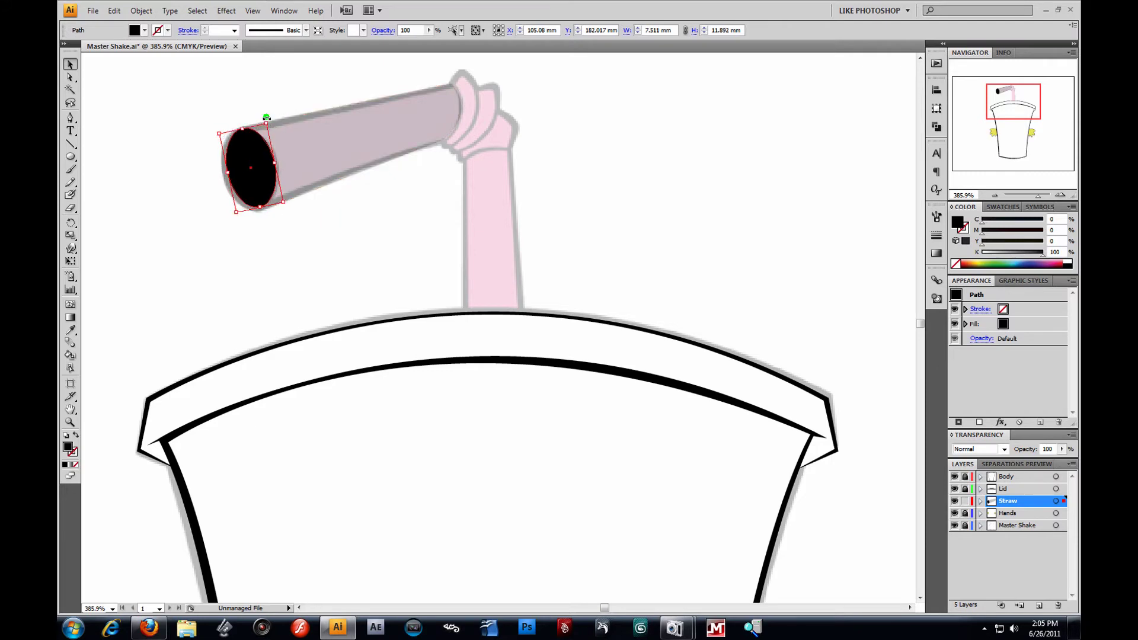
pyautogui.press('Left')
pyautogui.press('Down')
pyautogui.press('Right')
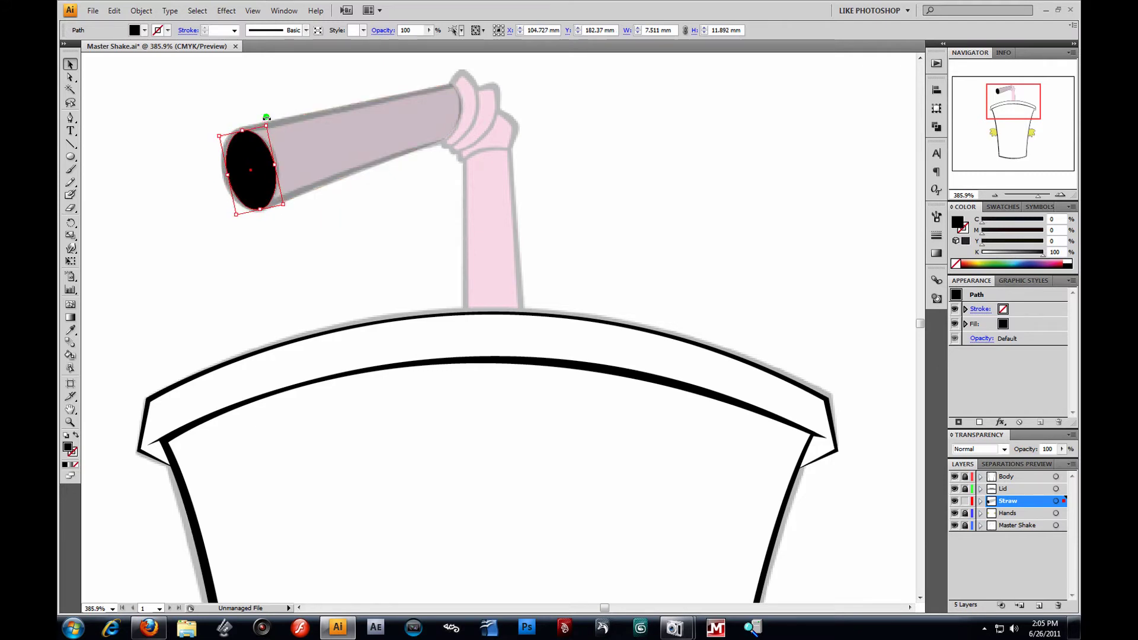
pyautogui.moveTo(278, 166); pyautogui.dragTo(278, 165)
pyautogui.click(158, 134)
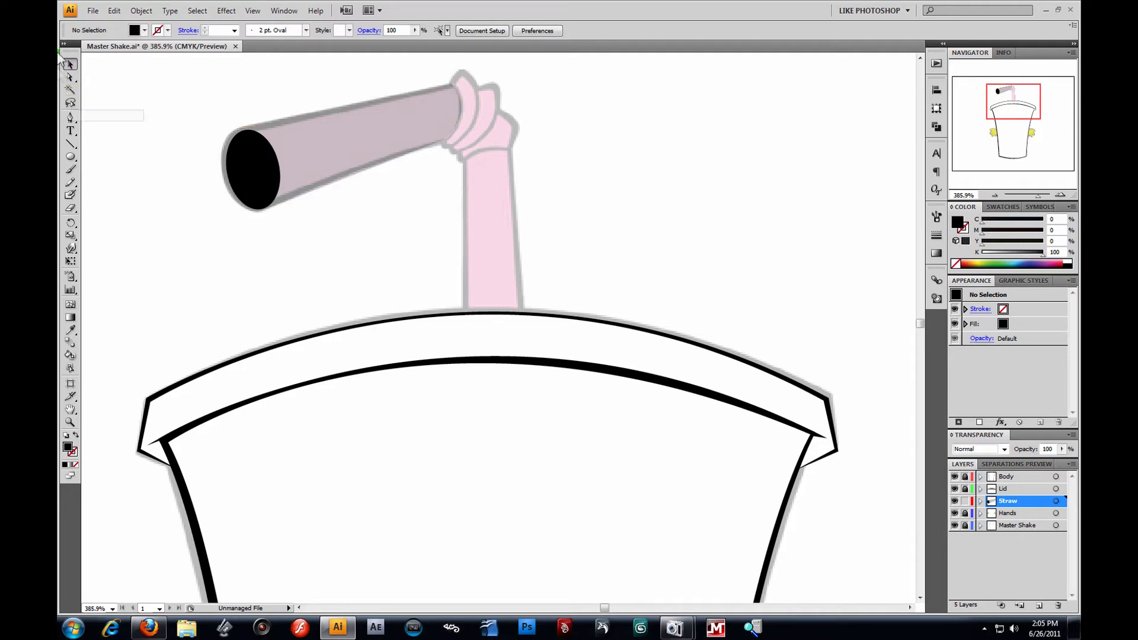
pyautogui.click(71, 118)
pyautogui.click(71, 65)
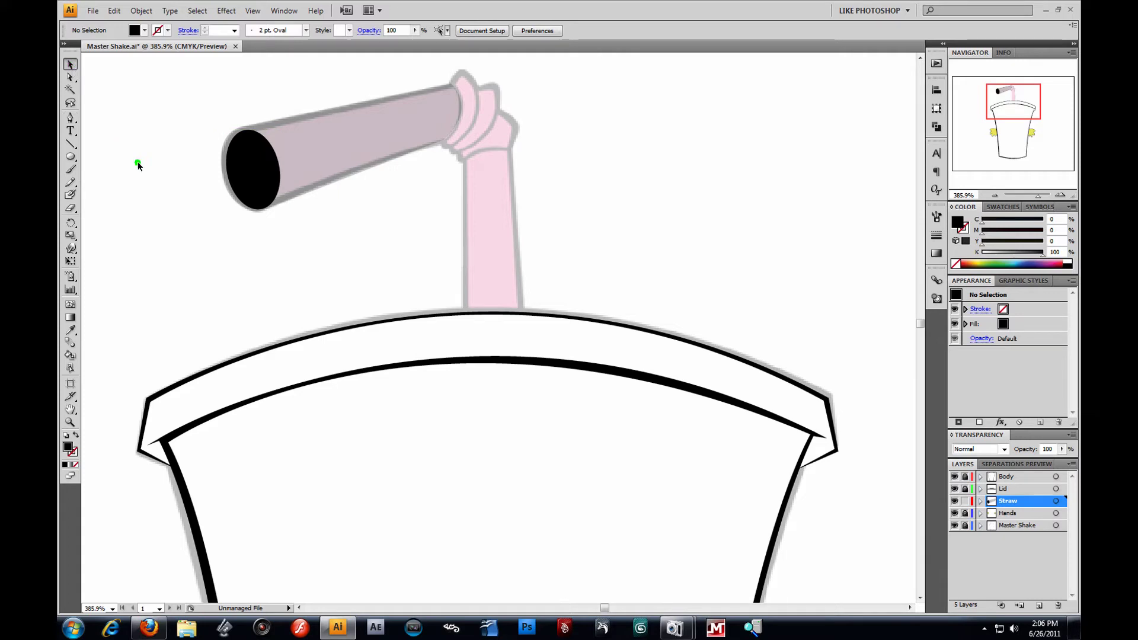
# Move the black ellipse off the straw's opening and restore the straw shape's opacity to 100%.
pyautogui.click(340, 163)
pyautogui.moveTo(255, 160); pyautogui.dragTo(182, 226)
pyautogui.click(292, 164)
pyautogui.moveTo(178, 83); pyautogui.dragTo(281, 175)
pyautogui.click(428, 30)
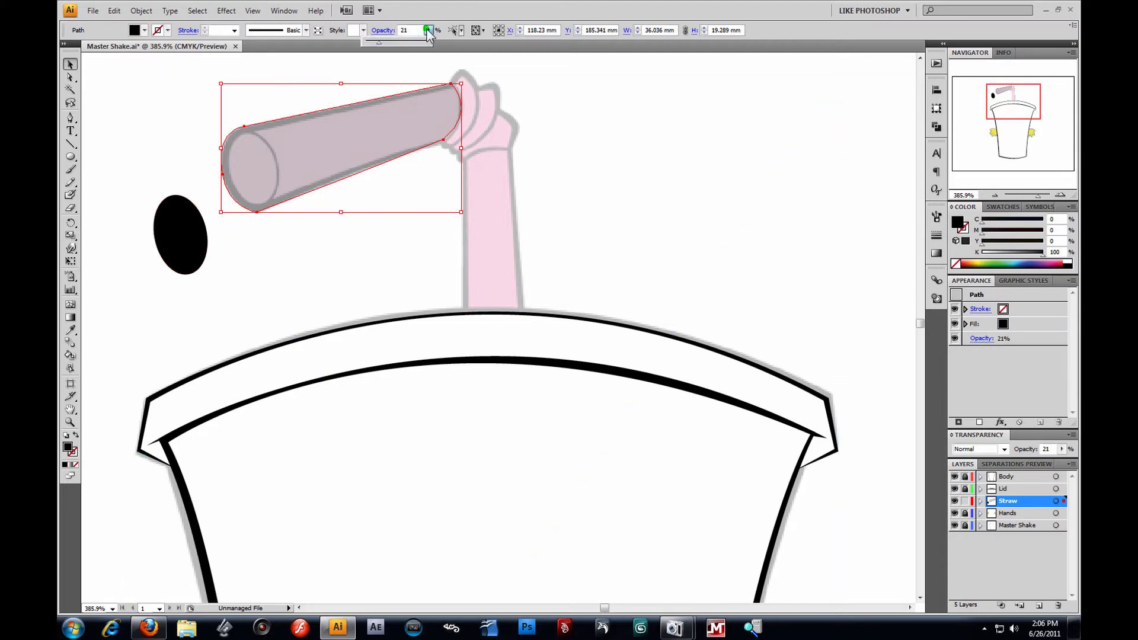
pyautogui.moveTo(380, 41); pyautogui.dragTo(456, 44)
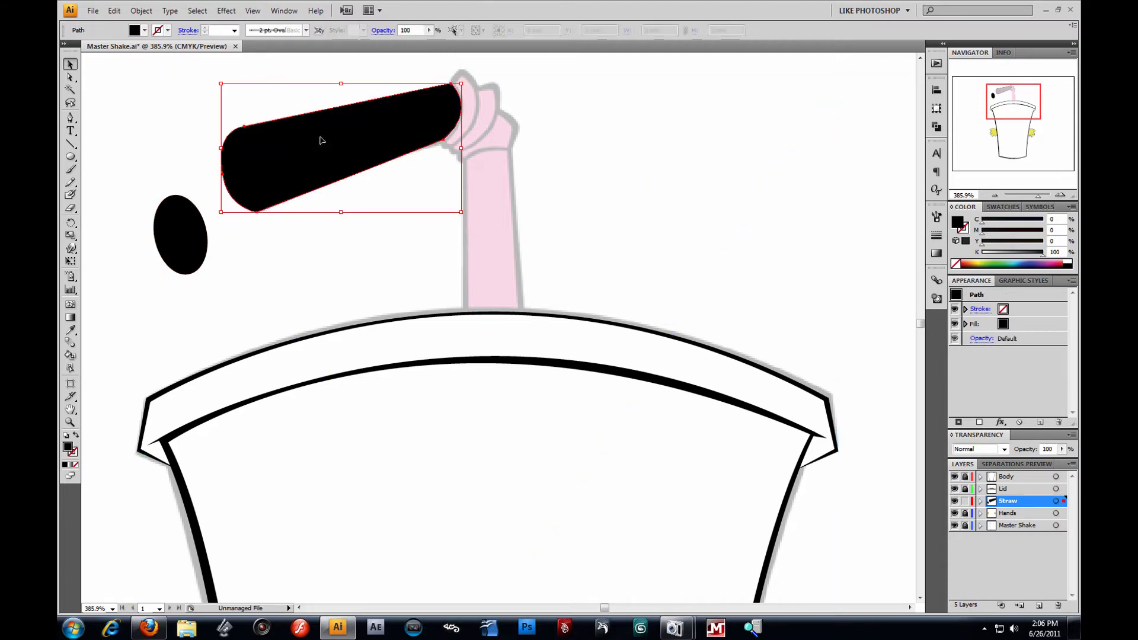
# Copy the black straw shape and paste the duplicate directly in front of it.
pyautogui.click(107, 10)
pyautogui.click(89, 70)
pyautogui.click(115, 10)
pyautogui.click(89, 95)
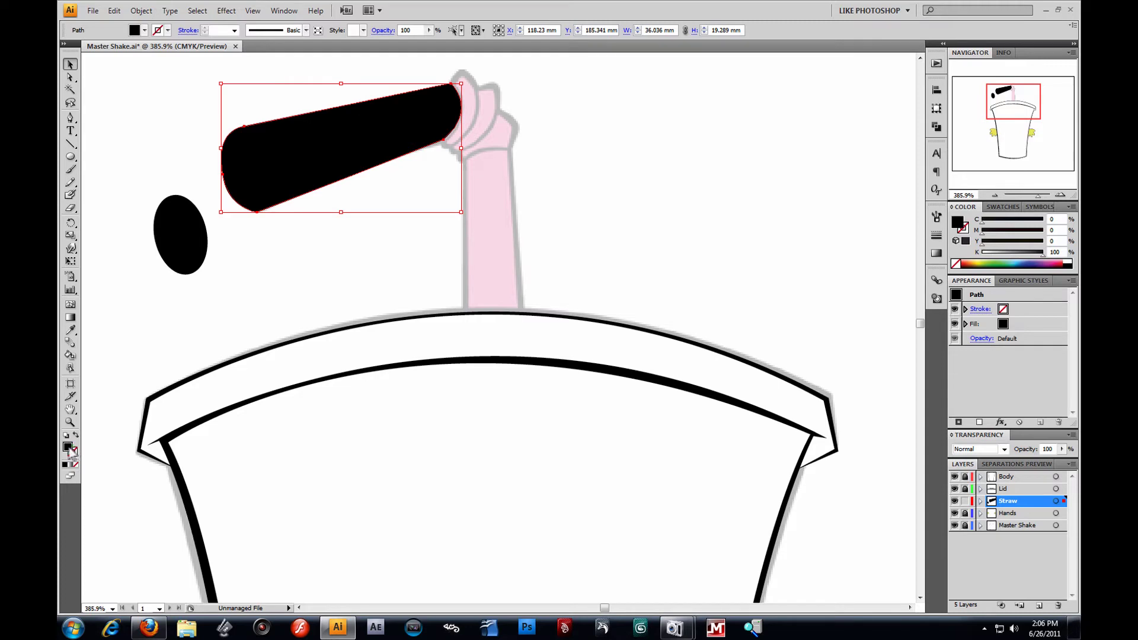
# Fill the pasted straw copy with magenta, C 13.33, M 94.12, Y 0, K 0.
pyautogui.click(1054, 264)
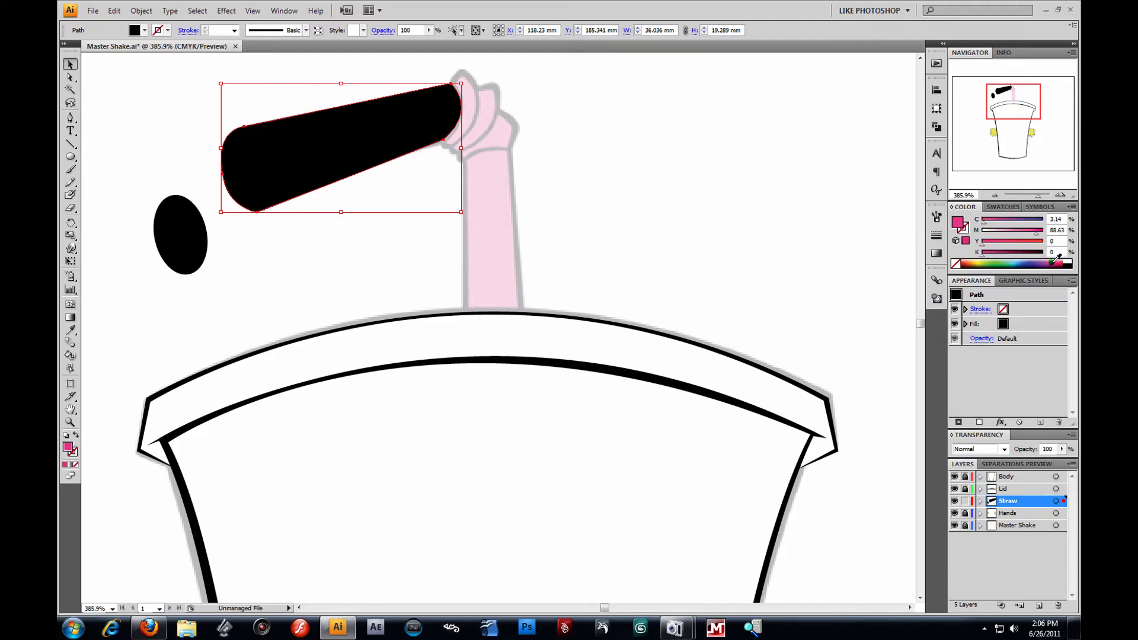
pyautogui.click(1045, 264)
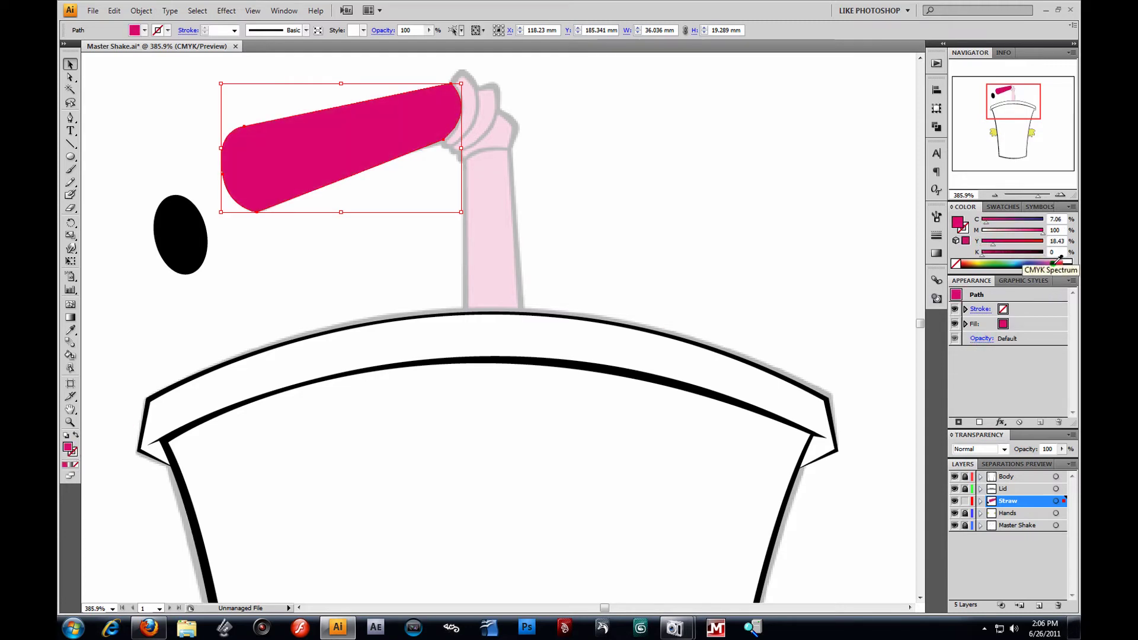
pyautogui.click(1045, 265)
pyautogui.click(1045, 262)
pyautogui.click(1052, 264)
pyautogui.click(165, 107)
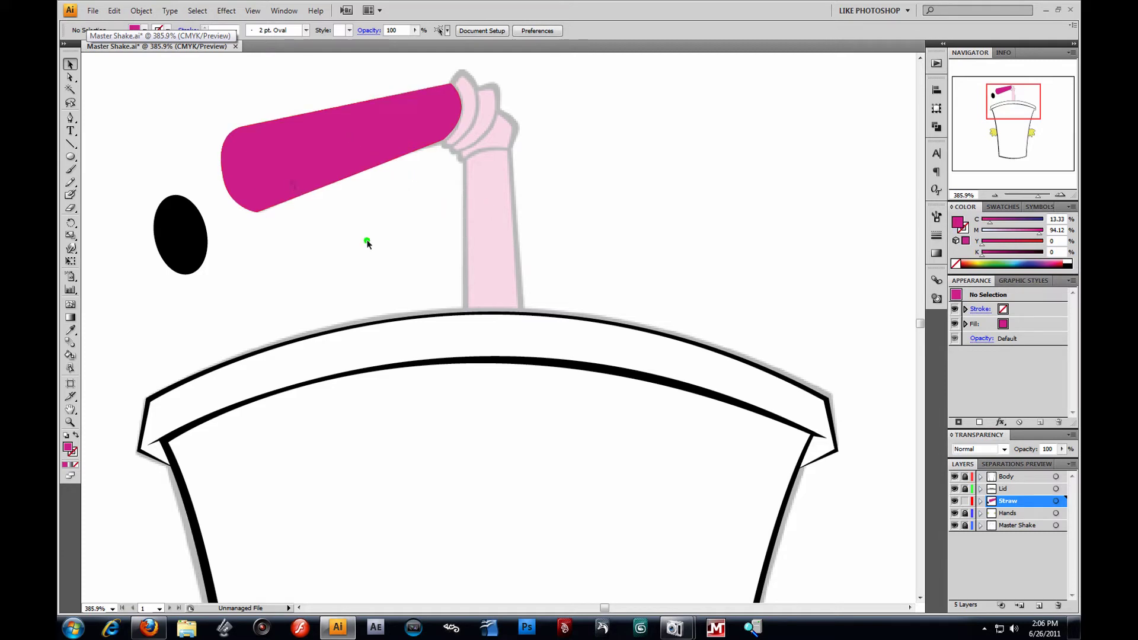
# Move the magenta copy's corner and end anchor points slightly inward so the black shape forms a variable-width outline.
pyautogui.click(70, 77)
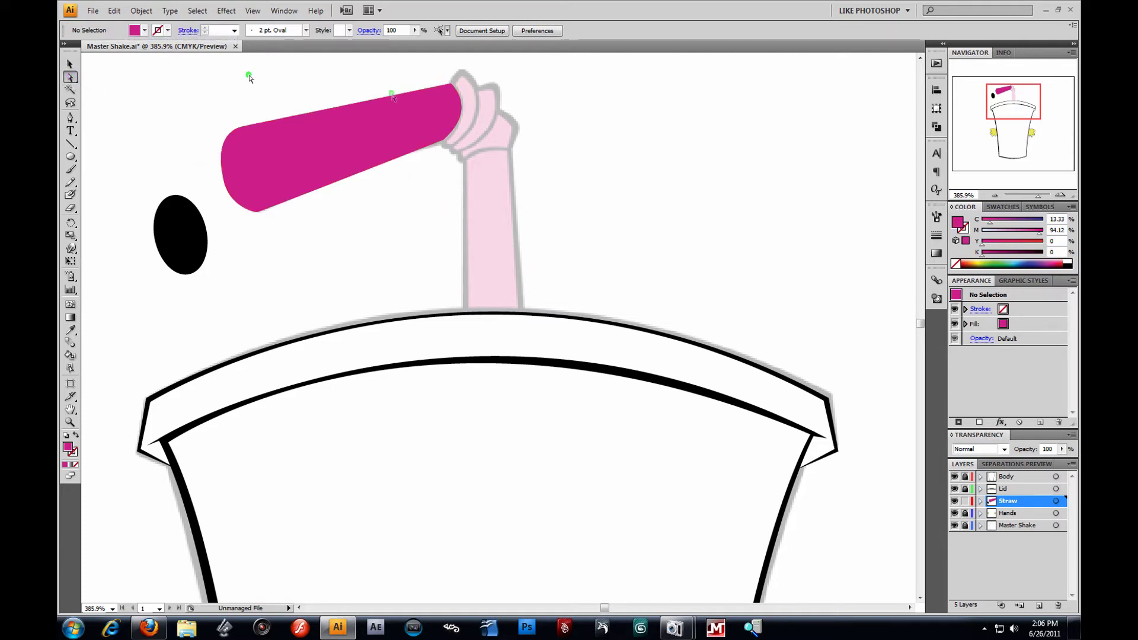
pyautogui.click(450, 85)
pyautogui.moveTo(479, 107); pyautogui.dragTo(449, 89)
pyautogui.moveTo(222, 174); pyautogui.dragTo(216, 138)
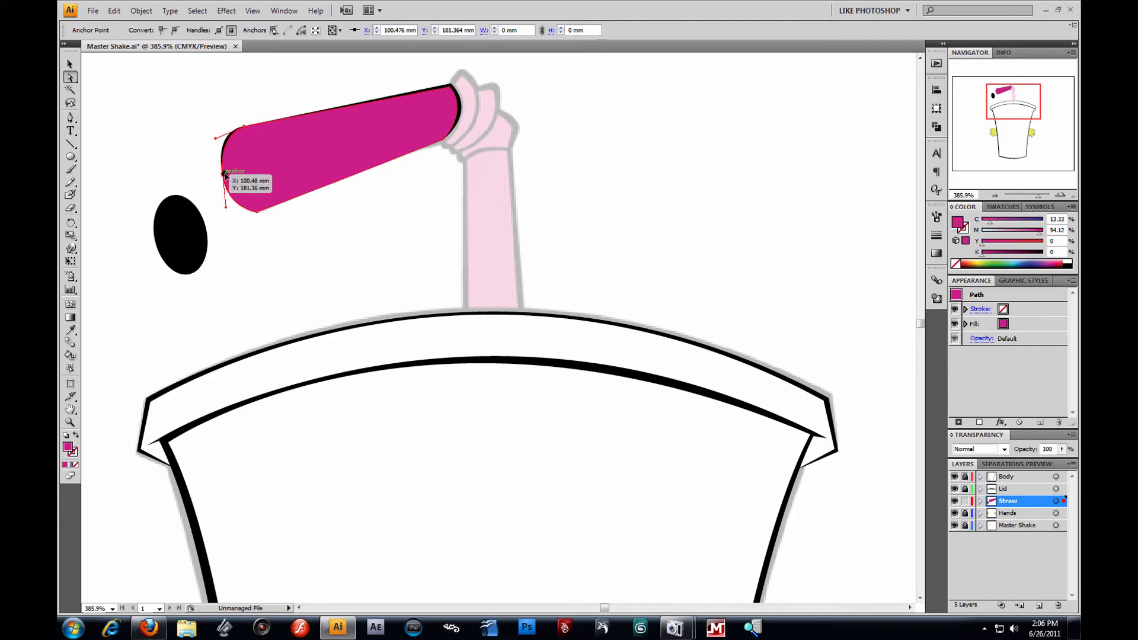
pyautogui.moveTo(257, 205); pyautogui.dragTo(254, 210)
pyautogui.click(348, 176)
pyautogui.click(410, 169)
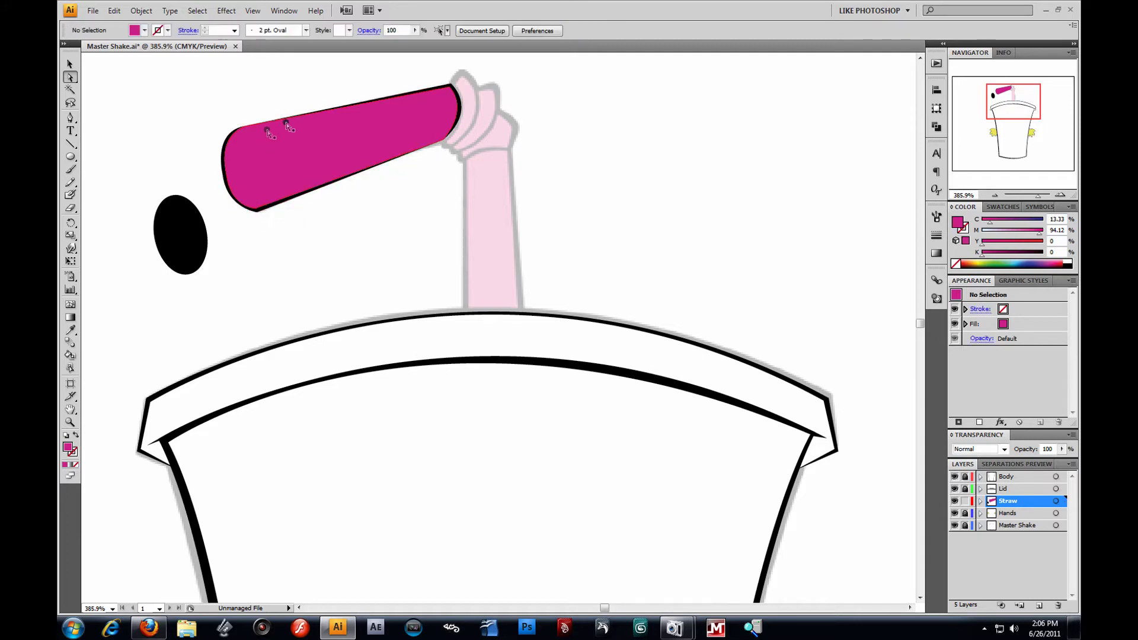
pyautogui.click(245, 130)
pyautogui.moveTo(243, 128); pyautogui.dragTo(245, 131)
pyautogui.click(213, 110)
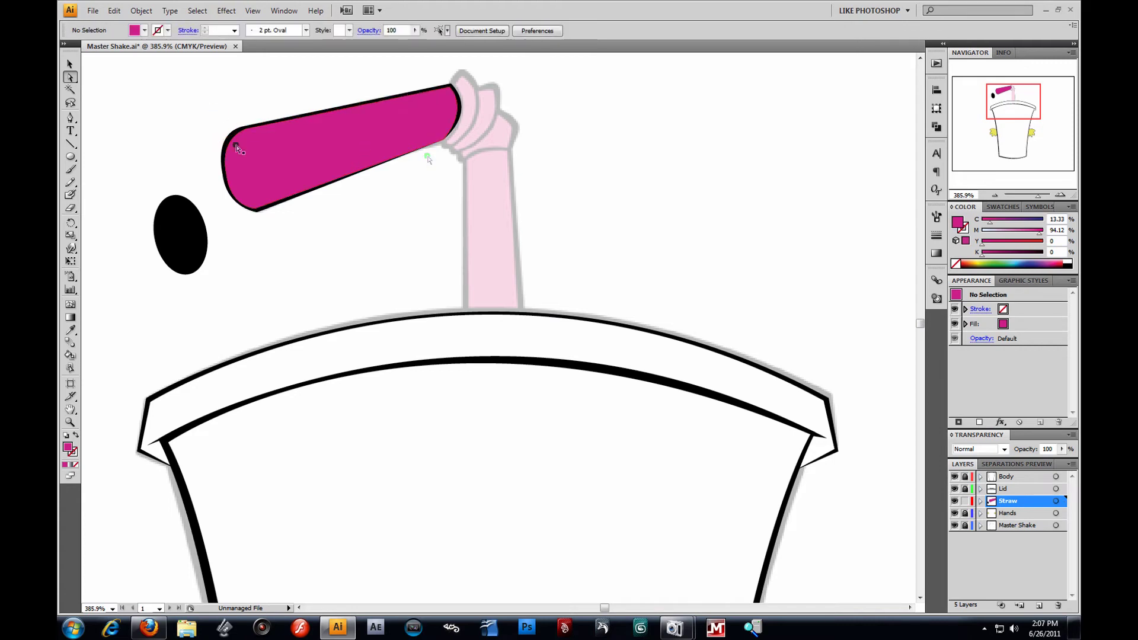
# Move the black ellipse back over the straw's opening and nudge it slightly left.
pyautogui.click(178, 245)
pyautogui.moveTo(169, 247); pyautogui.dragTo(243, 178)
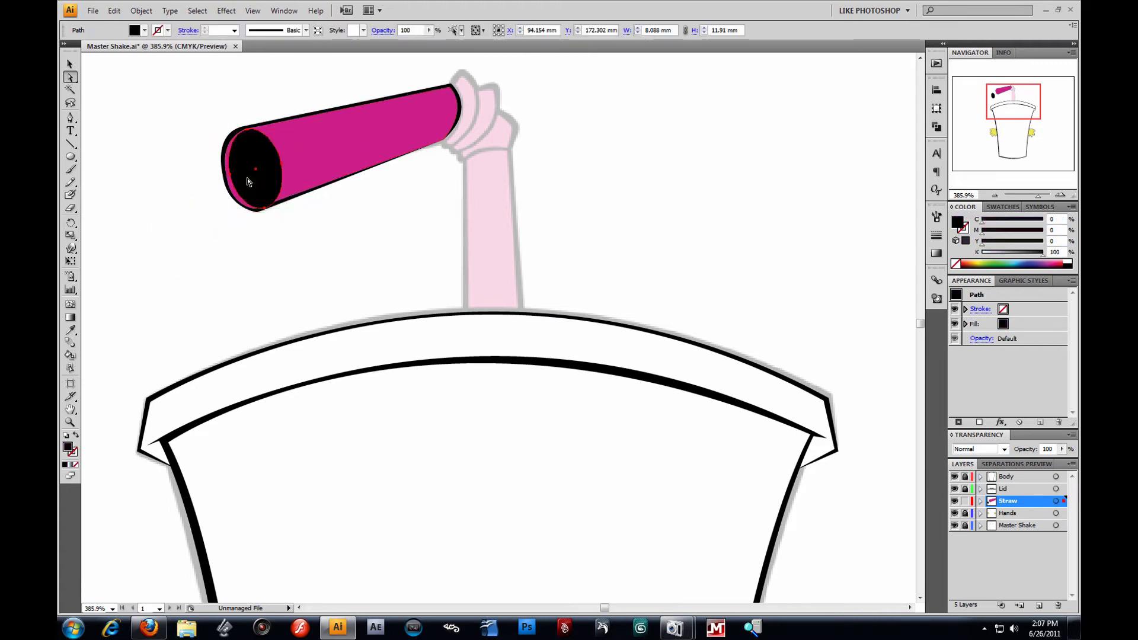
pyautogui.press('Left')
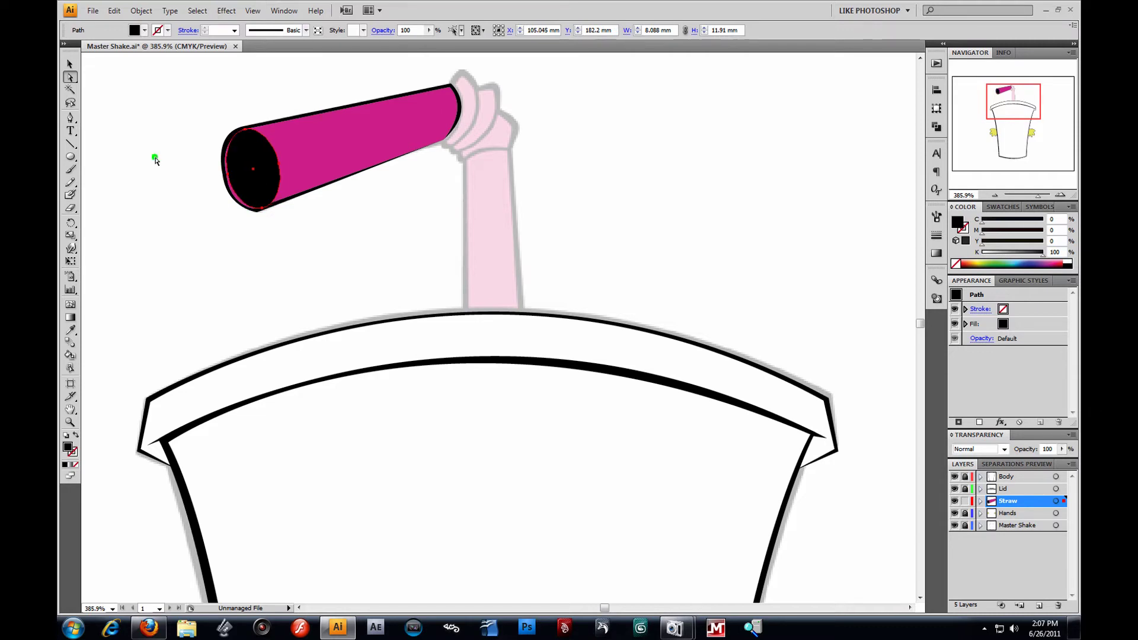
# Shrink the black ellipse to about 7.9 mm wide and 11.4 mm high inside the straw's opening.
pyautogui.click(70, 423)
pyautogui.moveTo(178, 96); pyautogui.dragTo(439, 303)
pyautogui.click(70, 64)
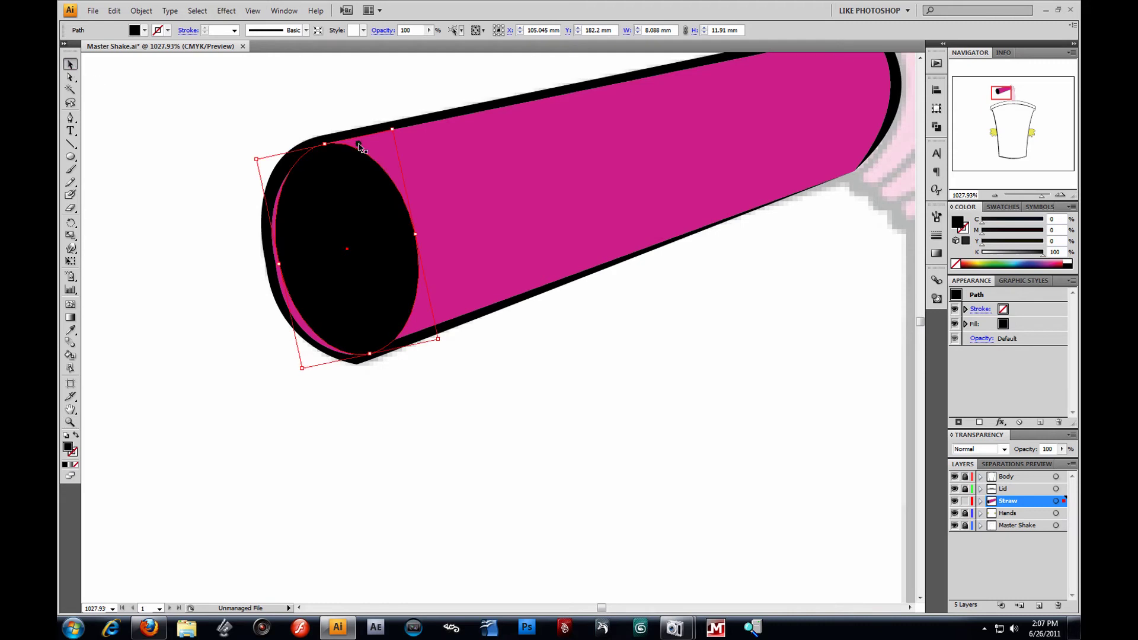
pyautogui.moveTo(335, 147); pyautogui.dragTo(336, 161)
pyautogui.moveTo(370, 358); pyautogui.dragTo(371, 349)
pyautogui.moveTo(420, 233); pyautogui.dragTo(417, 234)
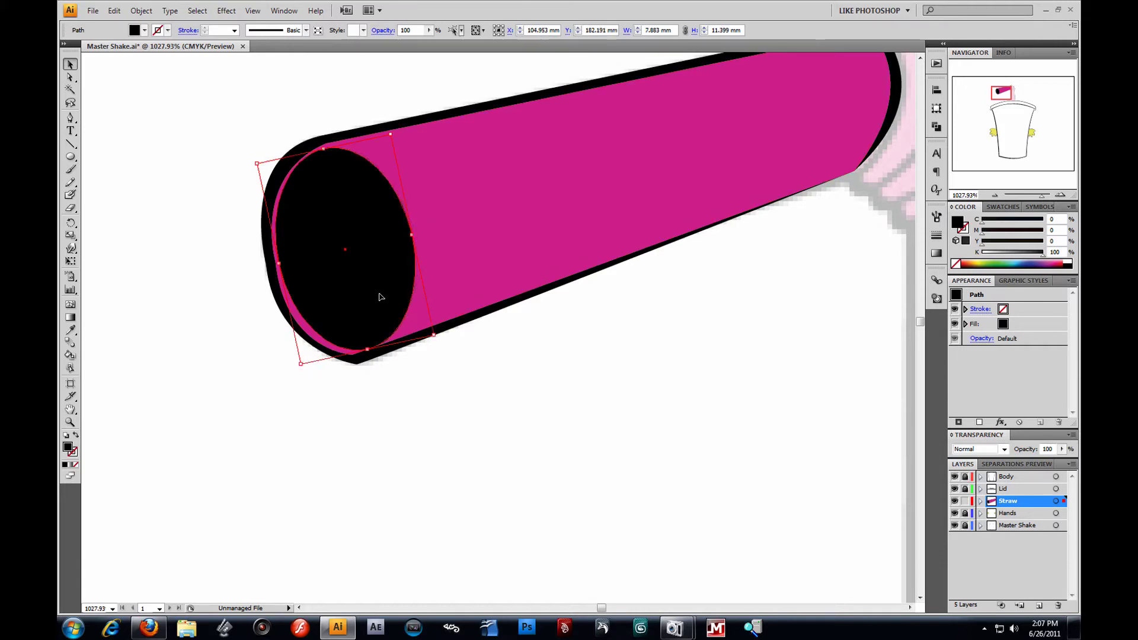
pyautogui.click(194, 225)
# Reshape the magenta rim around the opening by shifting its outer anchor slightly outward and adjusting the neighbouring curve handles.
pyautogui.click(70, 77)
pyautogui.click(278, 271)
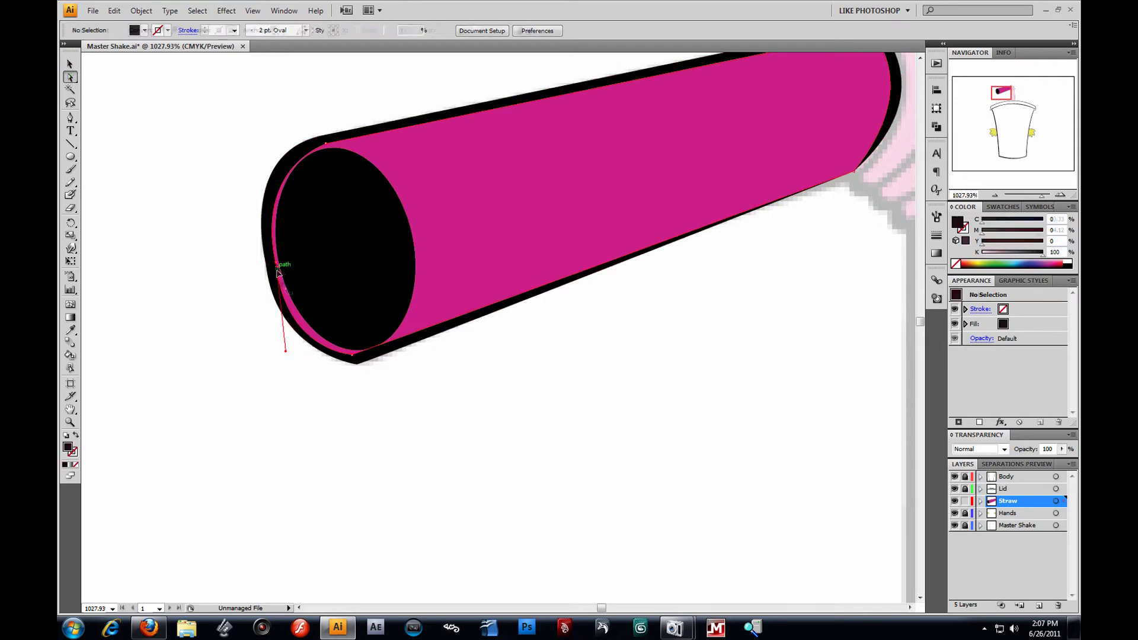
pyautogui.moveTo(277, 263); pyautogui.dragTo(273, 265)
pyautogui.click(232, 271)
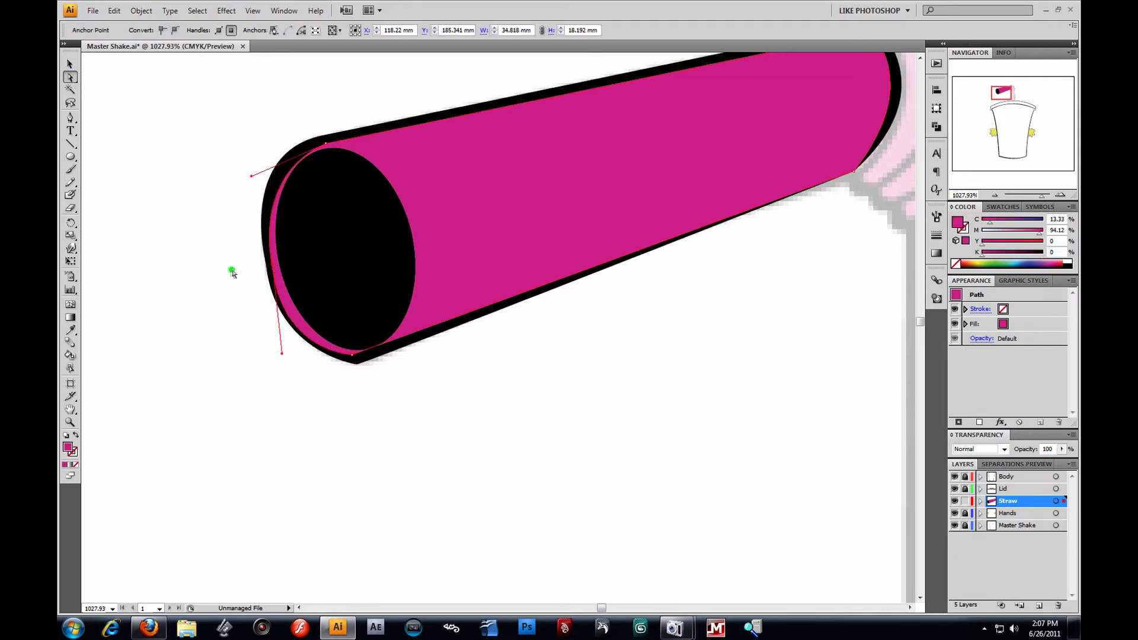
pyautogui.click(281, 301)
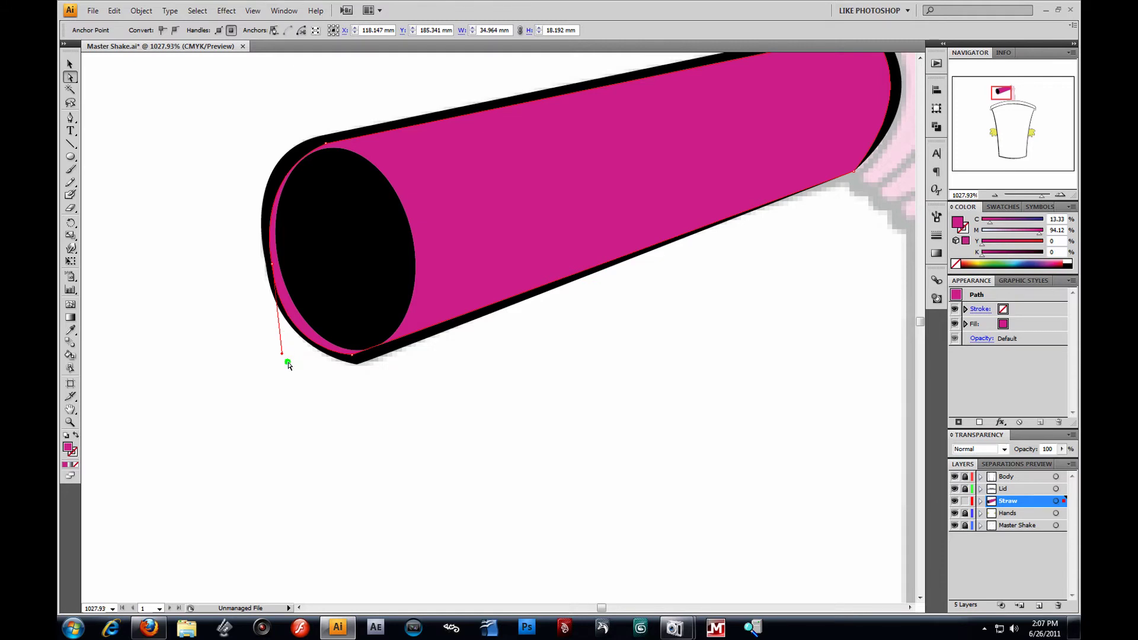
pyautogui.moveTo(282, 352); pyautogui.dragTo(294, 354)
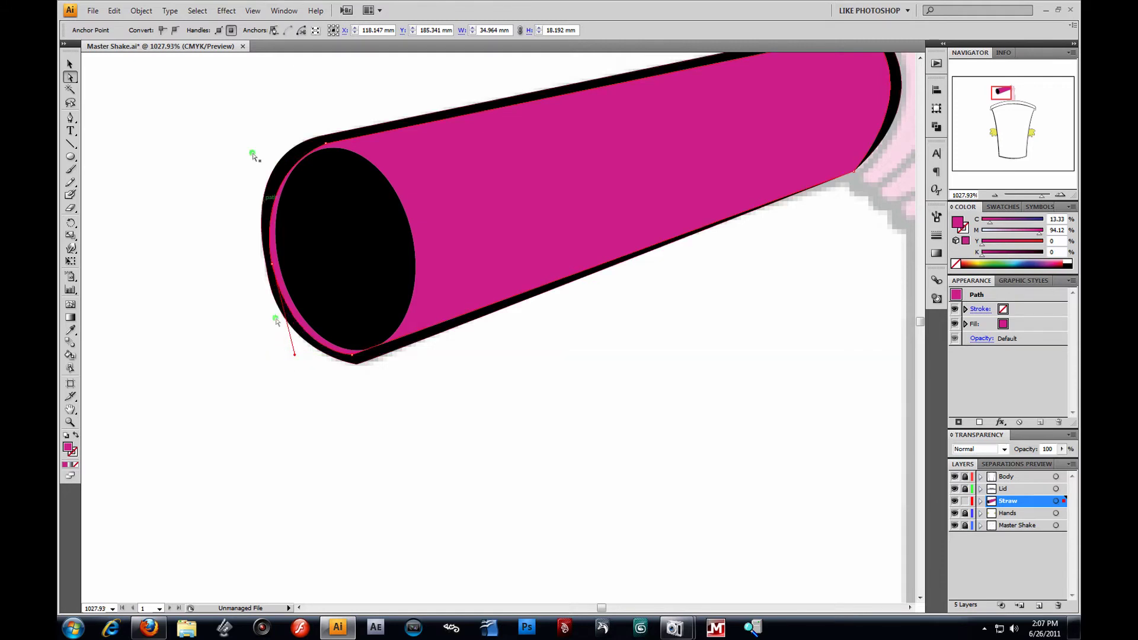
pyautogui.moveTo(300, 145); pyautogui.dragTo(247, 155)
pyautogui.click(236, 198)
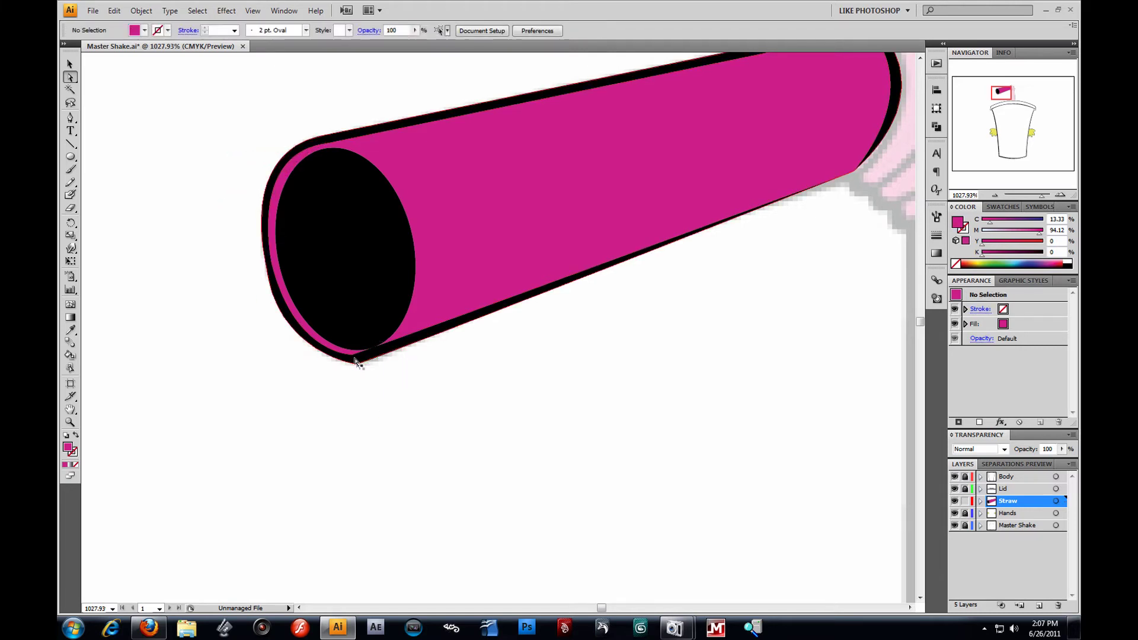
# Move the magenta shape's lower corner anchor below the opening slightly downward to thin the black outline there.
pyautogui.moveTo(353, 359); pyautogui.dragTo(383, 355)
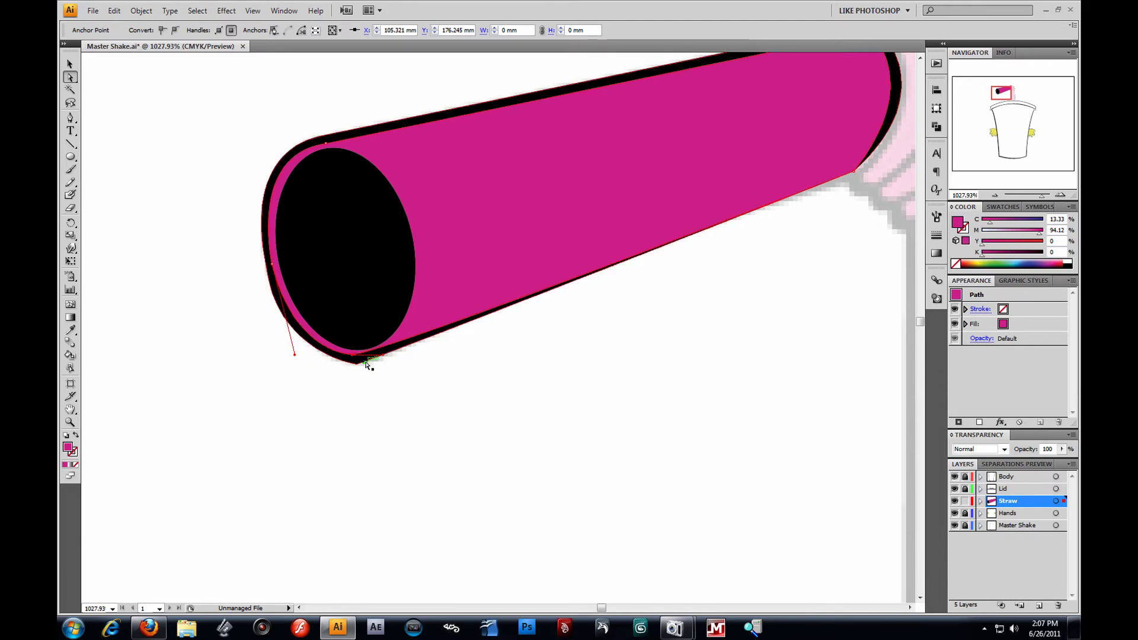
pyautogui.moveTo(356, 358); pyautogui.dragTo(356, 360)
pyautogui.click(423, 407)
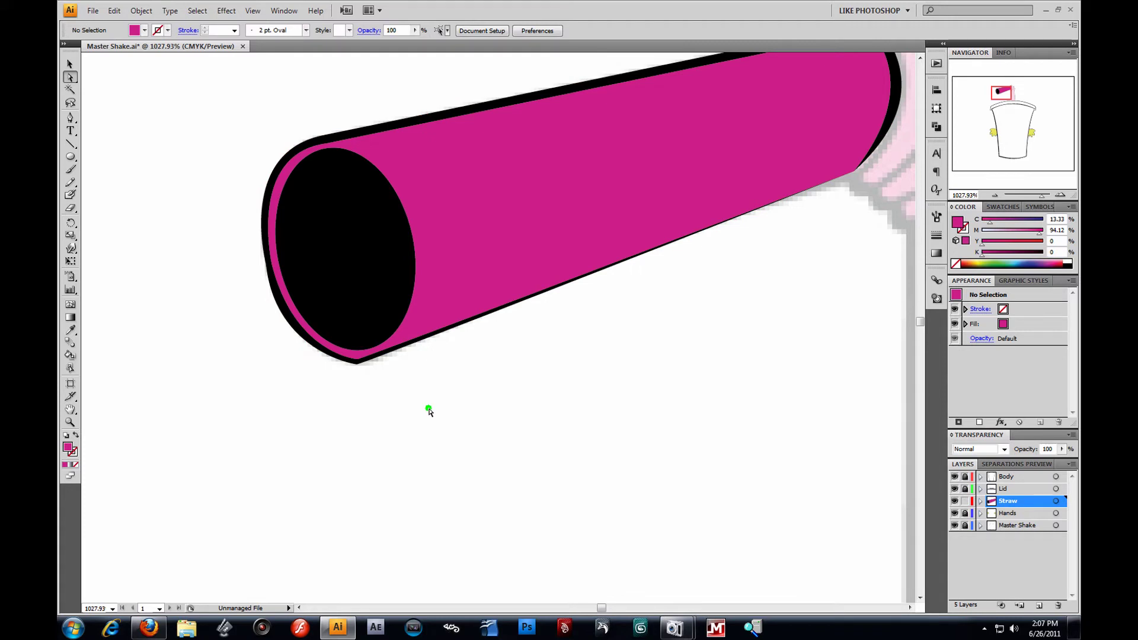
# Adjust the curve handle and lower corner anchor of the magenta shape beside the straw's bend to even out the black outline.
pyautogui.click(853, 174)
pyautogui.moveTo(852, 173); pyautogui.dragTo(850, 169)
pyautogui.hotkey('ctrl', 'z')
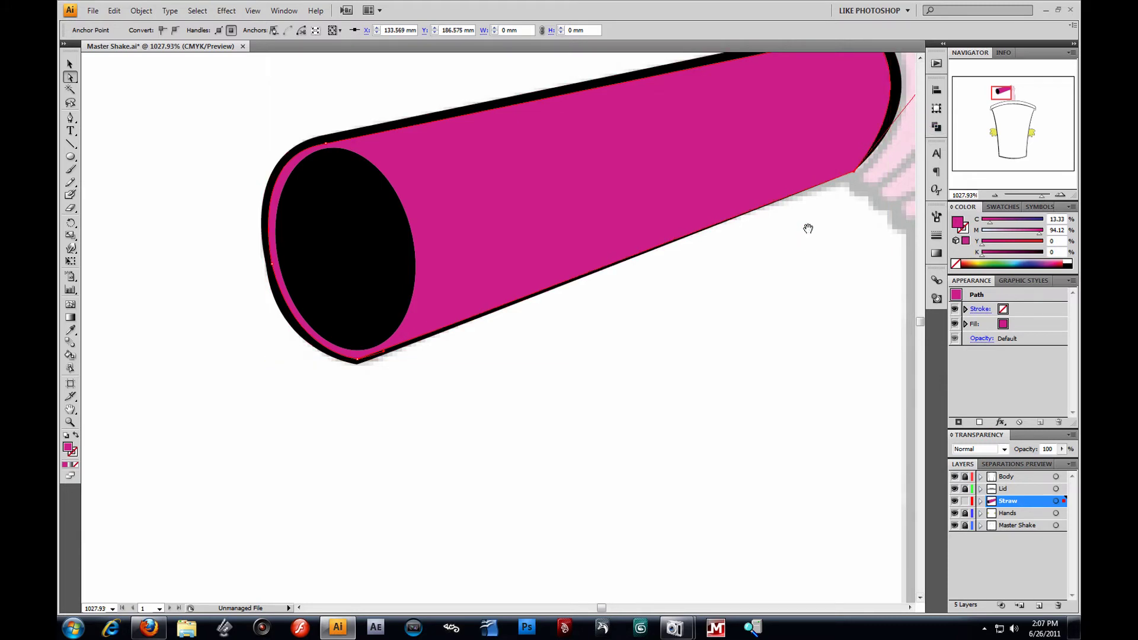
pyautogui.moveTo(808, 228); pyautogui.dragTo(518, 350)
pyautogui.moveTo(638, 205); pyautogui.dragTo(651, 197)
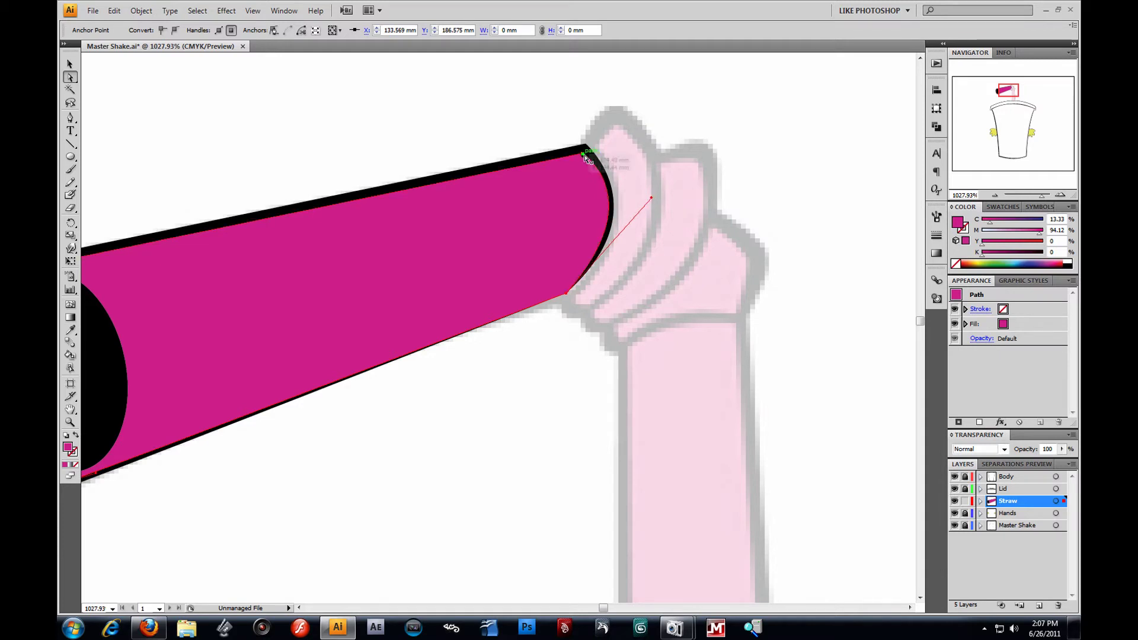
pyautogui.click(562, 319)
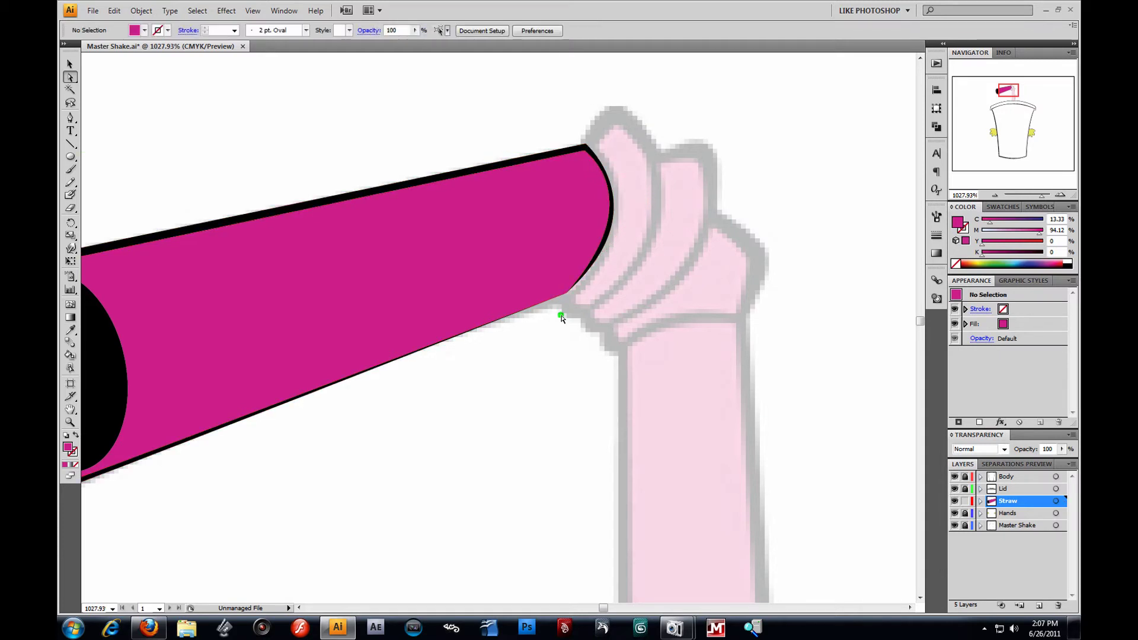
pyautogui.moveTo(563, 289); pyautogui.dragTo(565, 292)
pyautogui.click(564, 329)
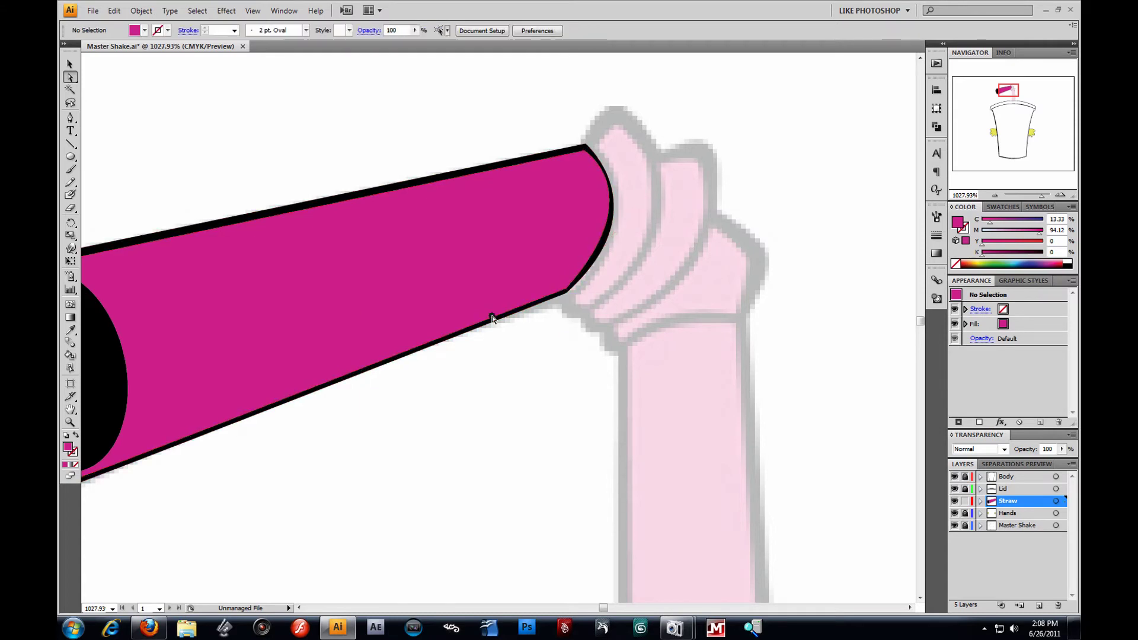
# Examine the outlined magenta straw section as a whole, together with the lid and the untraced bend.
pyautogui.moveTo(361, 353); pyautogui.dragTo(580, 253)
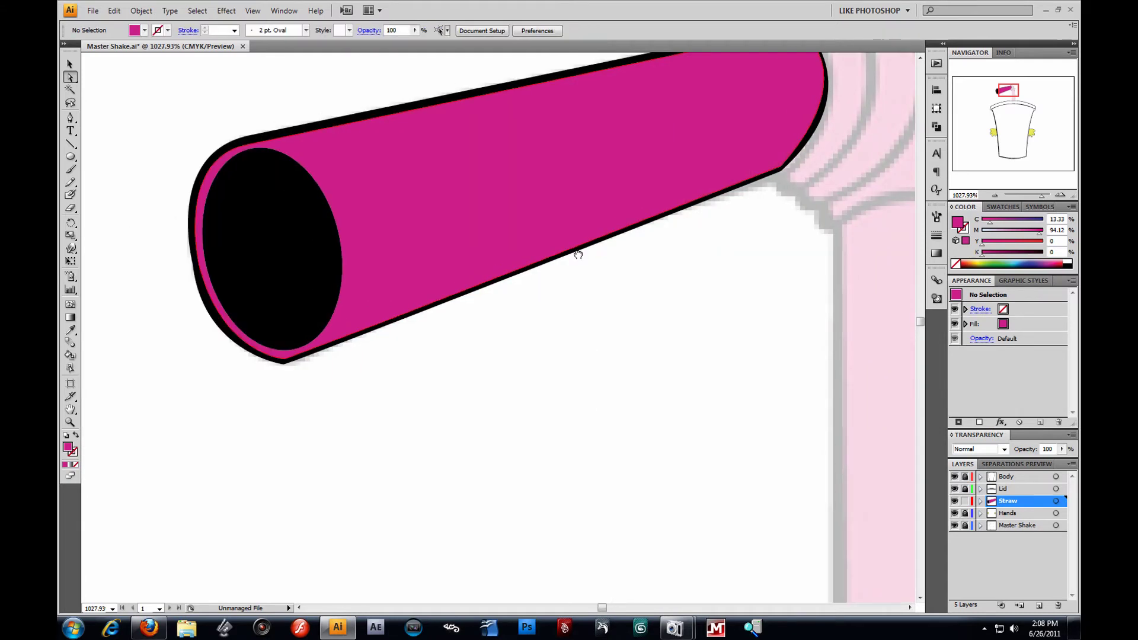
pyautogui.click(71, 424)
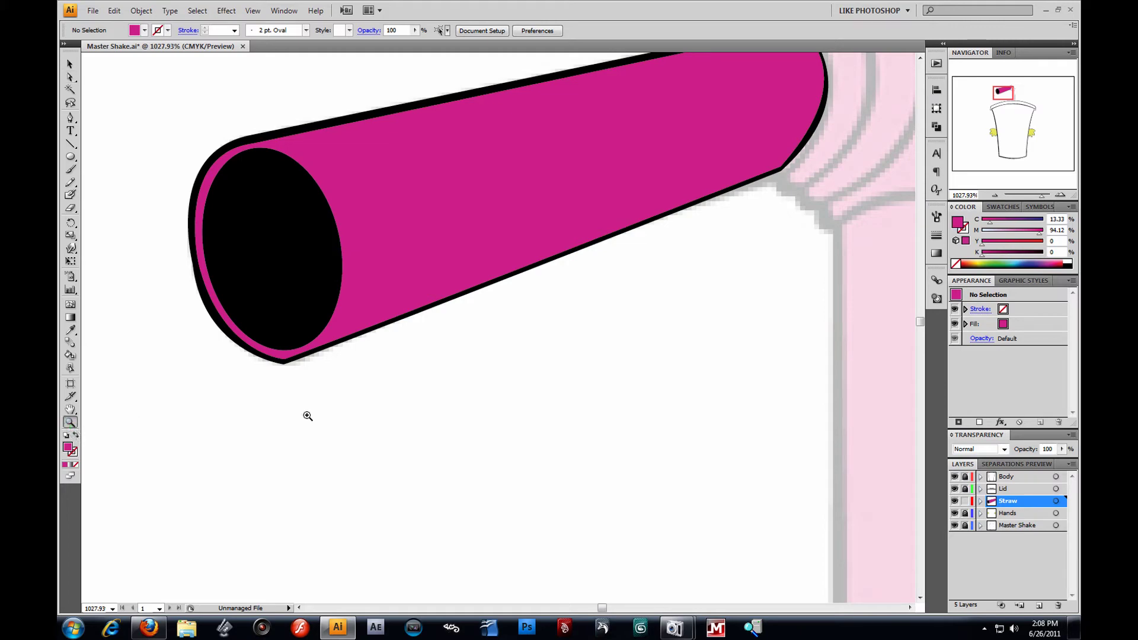
pyautogui.keyDown('alt'); pyautogui.click(445, 388); pyautogui.keyUp('alt')
pyautogui.keyDown('alt'); pyautogui.click(554, 365); pyautogui.keyUp('alt')
pyautogui.keyDown('alt'); pyautogui.click(626, 382); pyautogui.keyUp('alt')
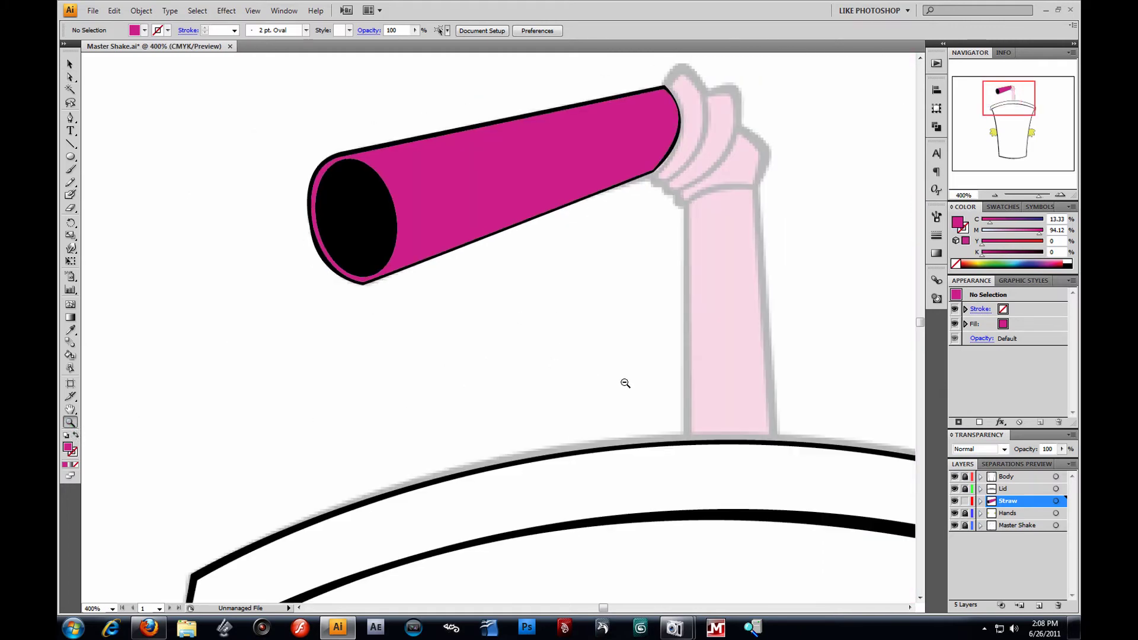
pyautogui.keyDown('alt'); pyautogui.click(626, 381); pyautogui.keyUp('alt')
pyautogui.moveTo(410, 268); pyautogui.dragTo(424, 241)
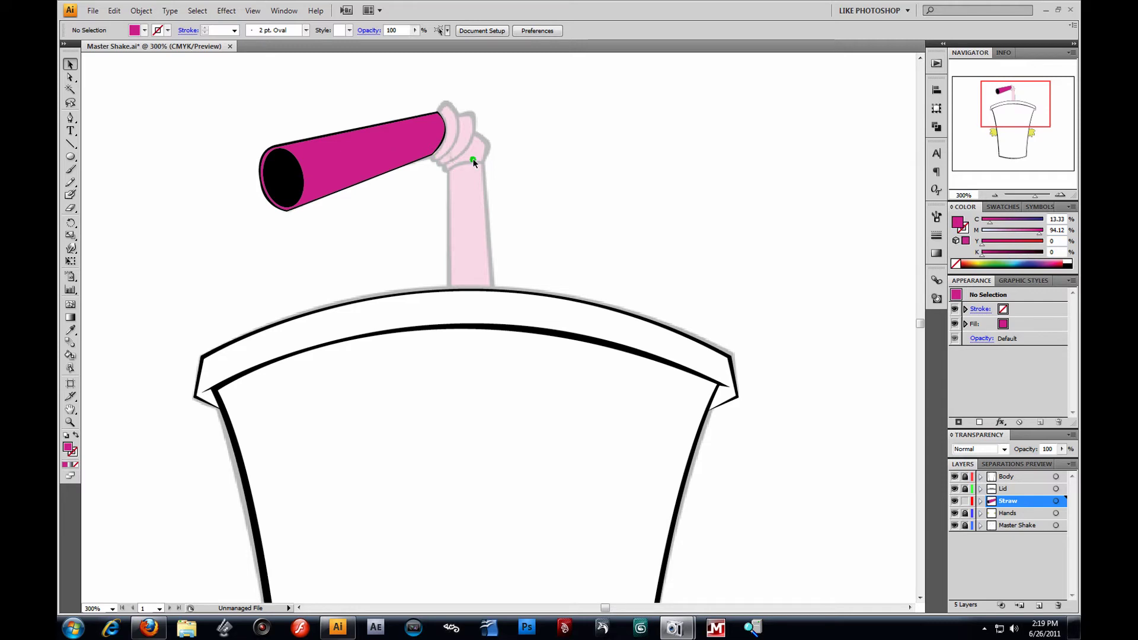
pyautogui.moveTo(507, 158); pyautogui.dragTo(481, 259)
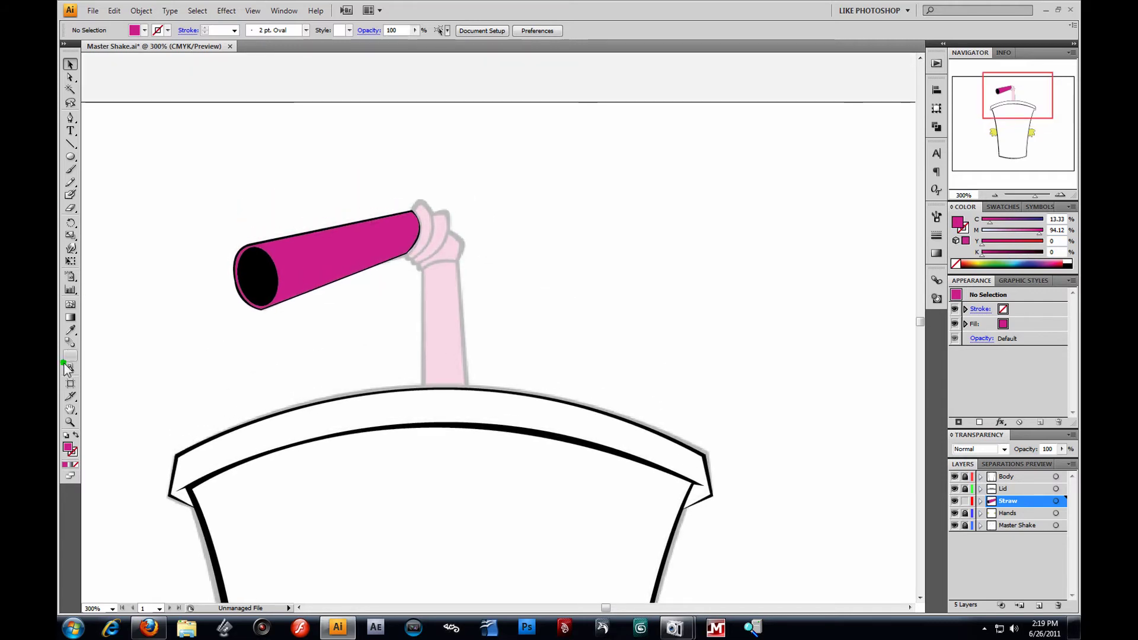
# Start the bend's outline with a curved Pen segment from the straw's upper corner to the tip of the first fold.
pyautogui.click(70, 422)
pyautogui.moveTo(283, 144); pyautogui.dragTo(592, 399)
pyautogui.moveTo(329, 133); pyautogui.dragTo(614, 393)
pyautogui.click(70, 118)
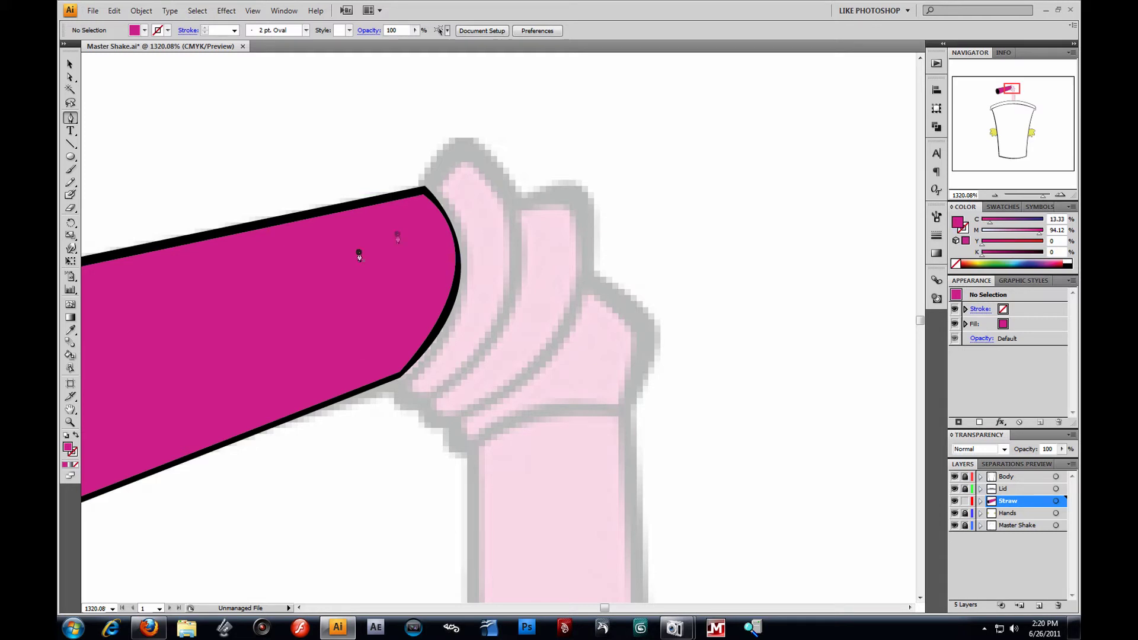
pyautogui.click(420, 191)
pyautogui.moveTo(466, 137); pyautogui.dragTo(501, 115)
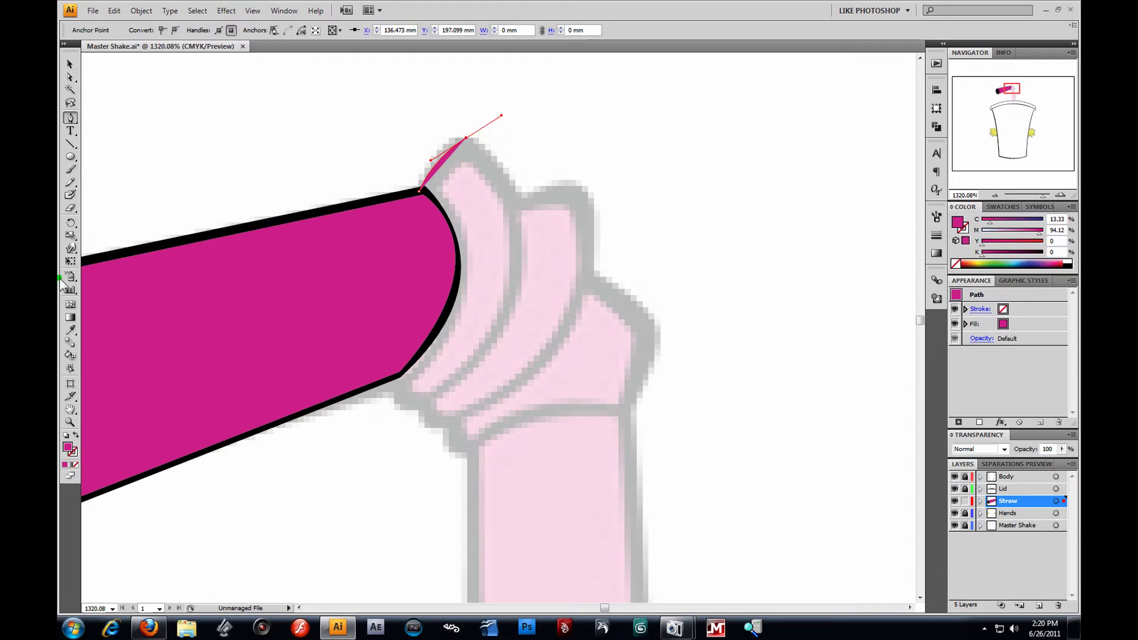
# Give the new bend path a black 1 pt stroke and a magenta fill.
pyautogui.click(75, 435)
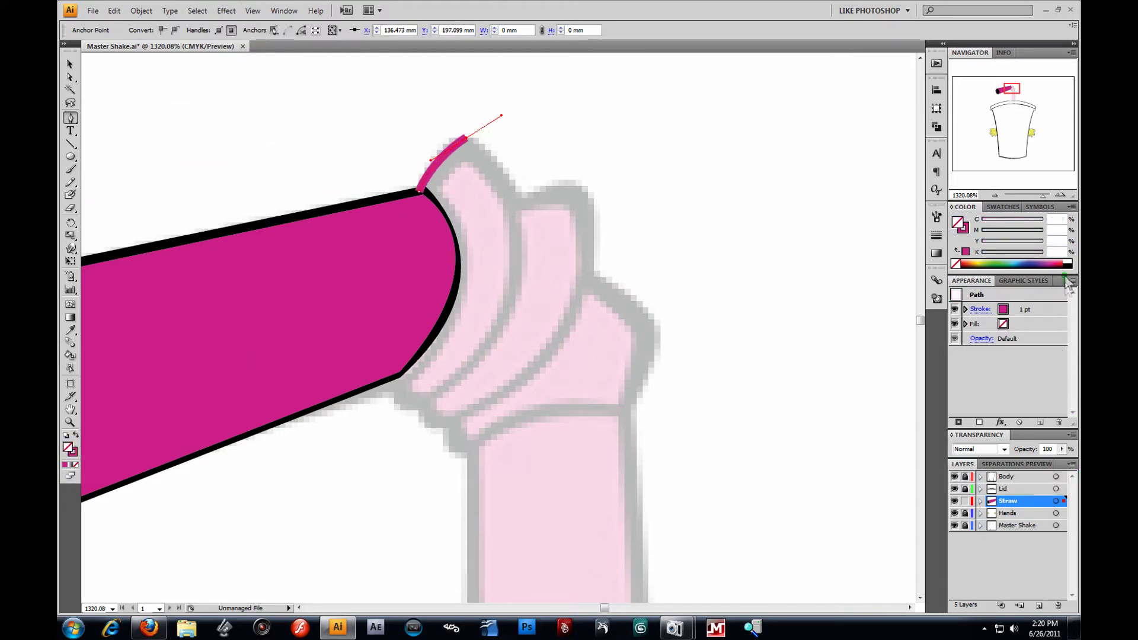
pyautogui.click(1072, 261)
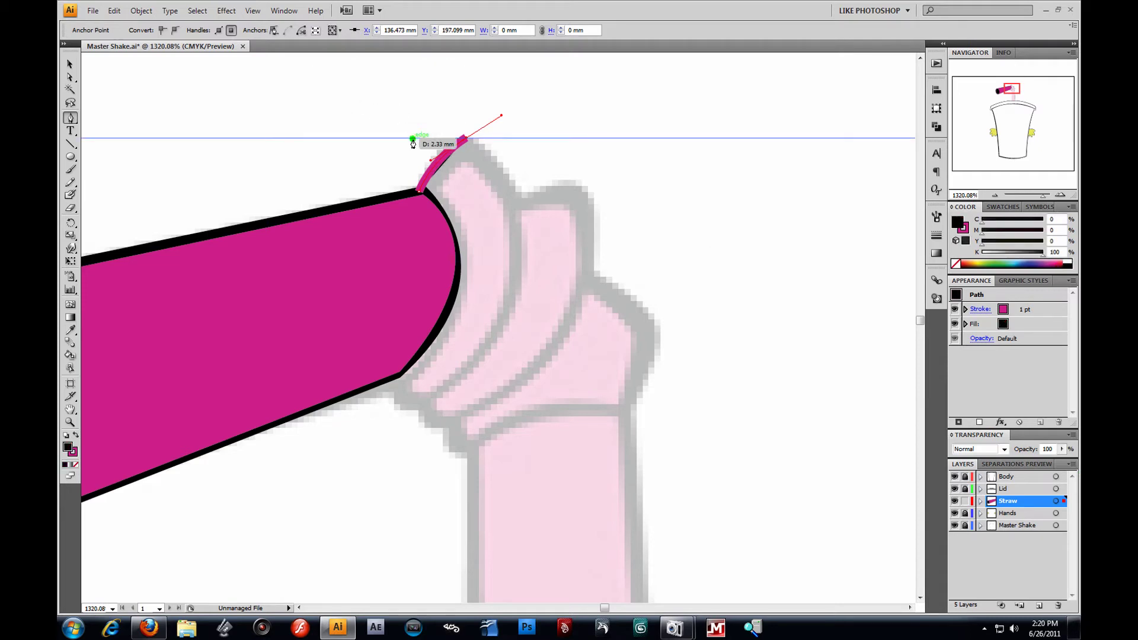
pyautogui.click(76, 435)
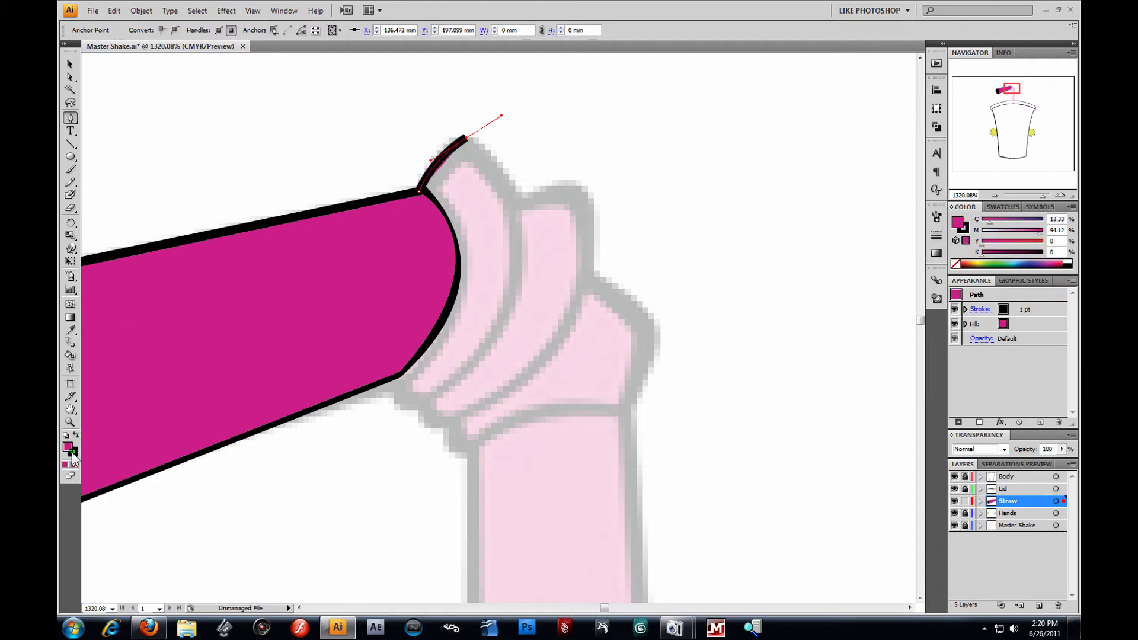
# Remove the bend path's fill and trace the first fold's curved outer edge to its lower tip, closing the outline at the straw's upper corner.
pyautogui.click(75, 465)
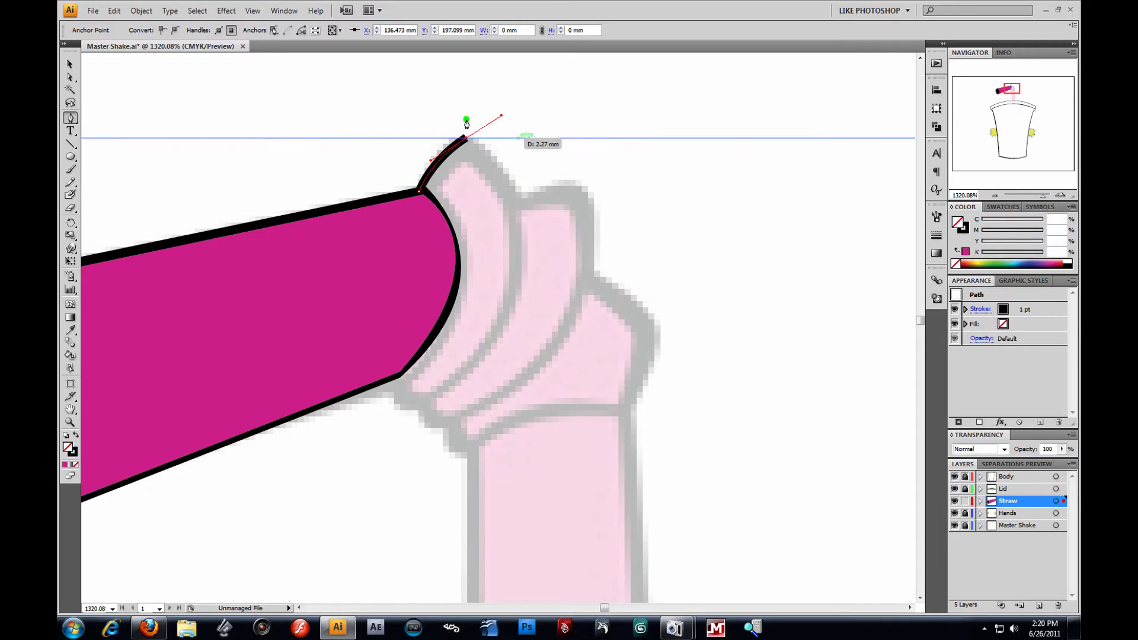
pyautogui.click(465, 139)
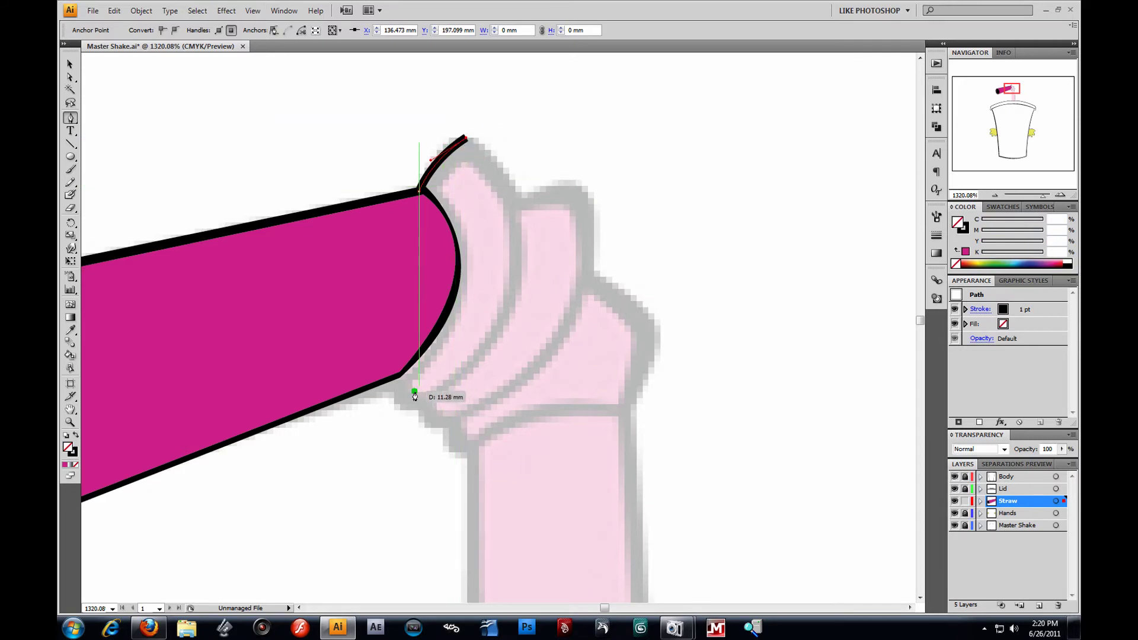
pyautogui.moveTo(516, 274)
pyautogui.mouseDown()
pyautogui.moveTo(495, 369)
pyautogui.moveTo(504, 387)
pyautogui.mouseUp()
pyautogui.moveTo(419, 404); pyautogui.dragTo(397, 435)
pyautogui.hotkey('ctrl', 'z')
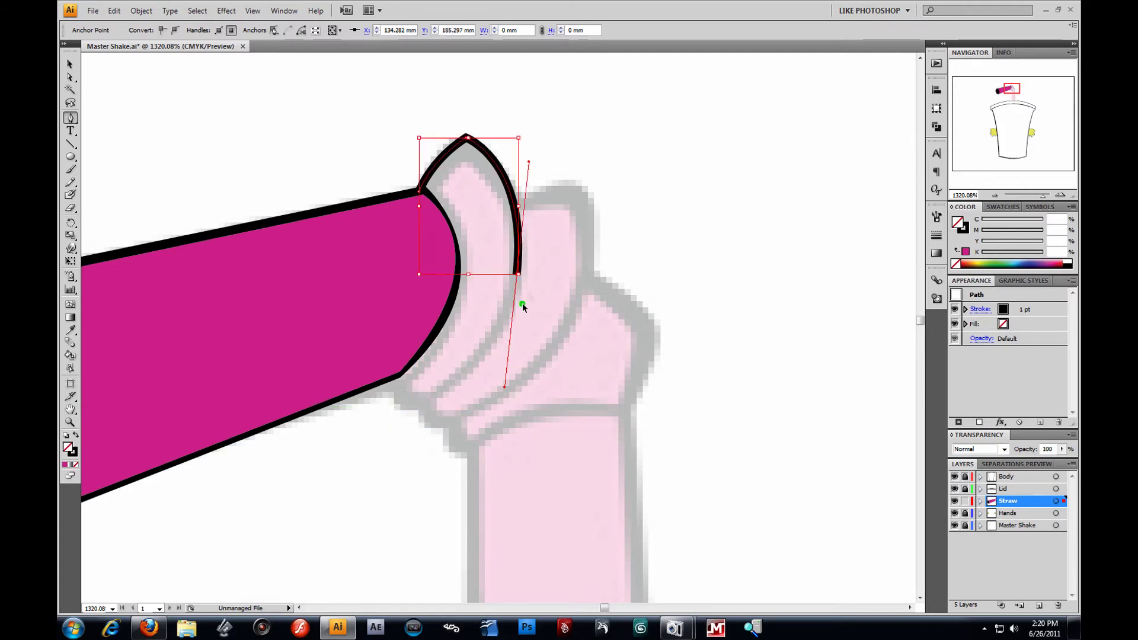
pyautogui.moveTo(416, 406); pyautogui.dragTo(323, 439)
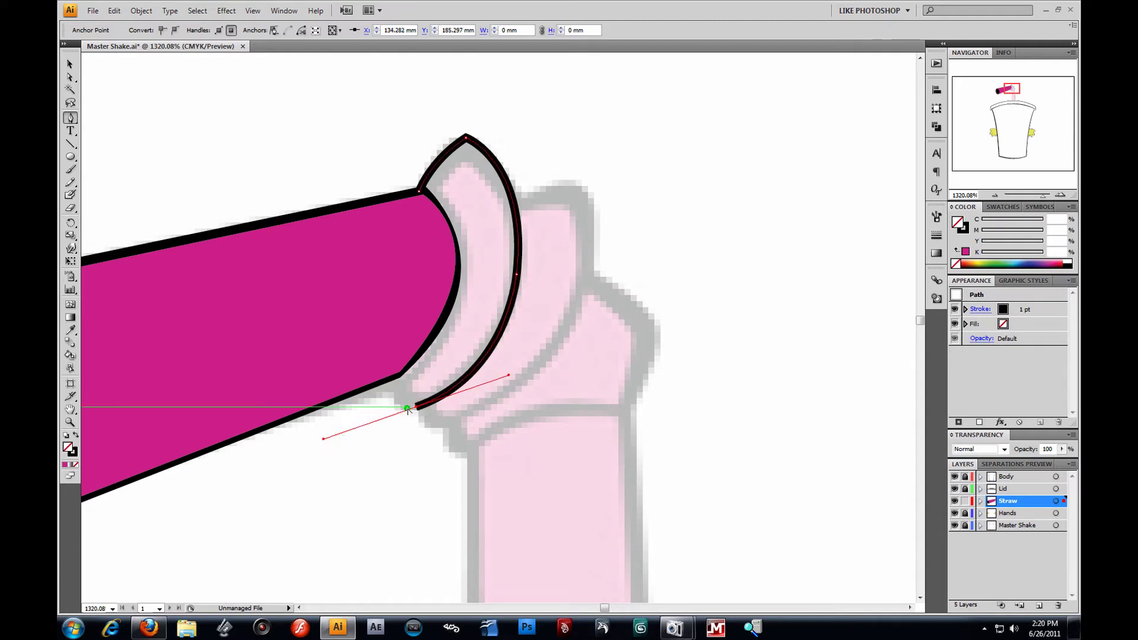
pyautogui.hotkey('ctrl', 'z')
pyautogui.moveTo(400, 407); pyautogui.dragTo(305, 409)
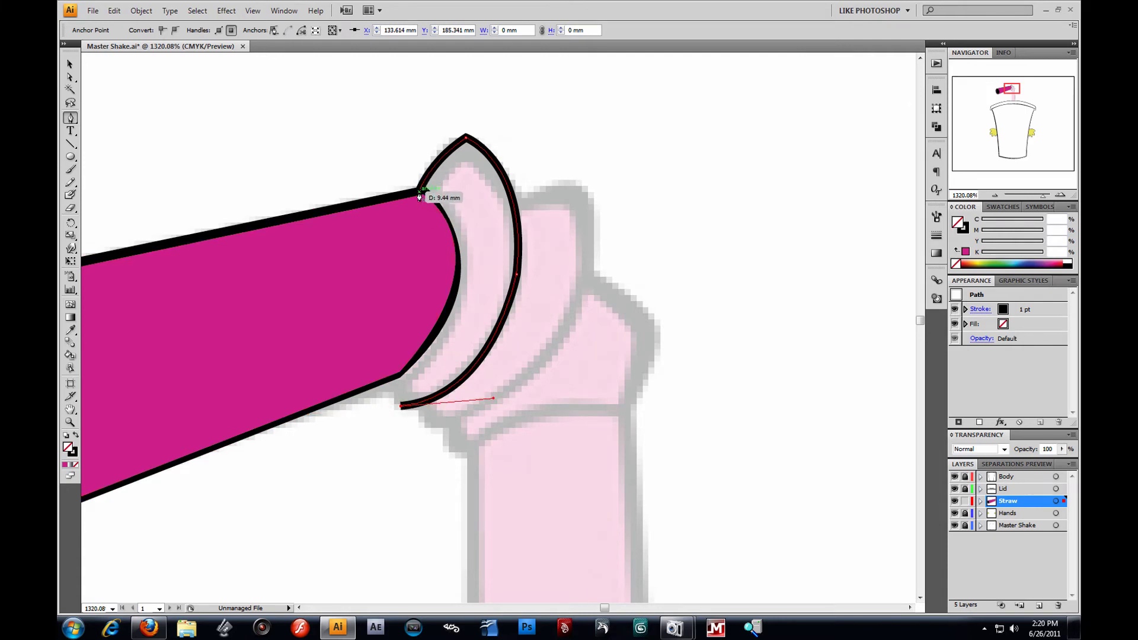
pyautogui.moveTo(419, 191); pyautogui.dragTo(462, 130)
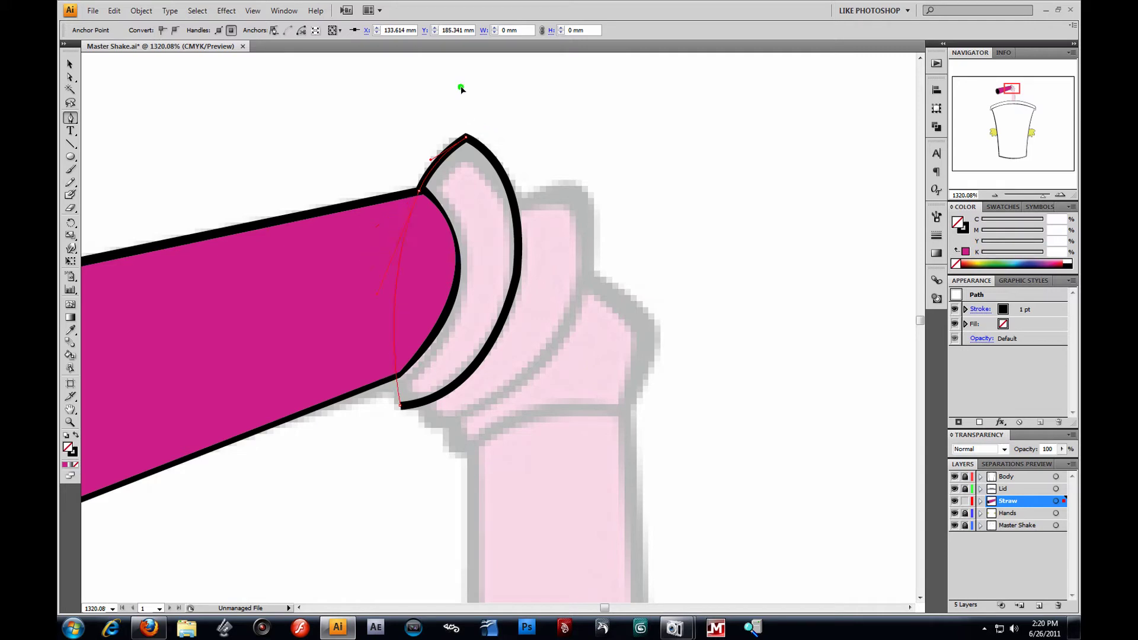
pyautogui.moveTo(464, 89); pyautogui.dragTo(465, 89)
# Swap the closed fold outline's colours to give it a solid black fill with no stroke.
pyautogui.click(70, 64)
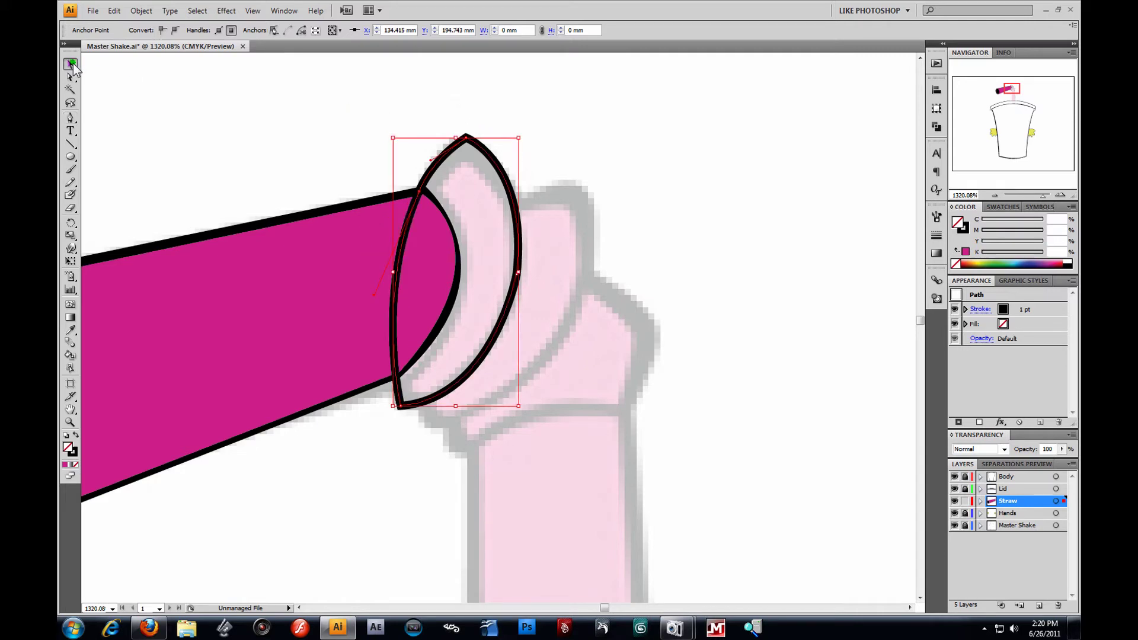
pyautogui.click(75, 437)
pyautogui.click(257, 127)
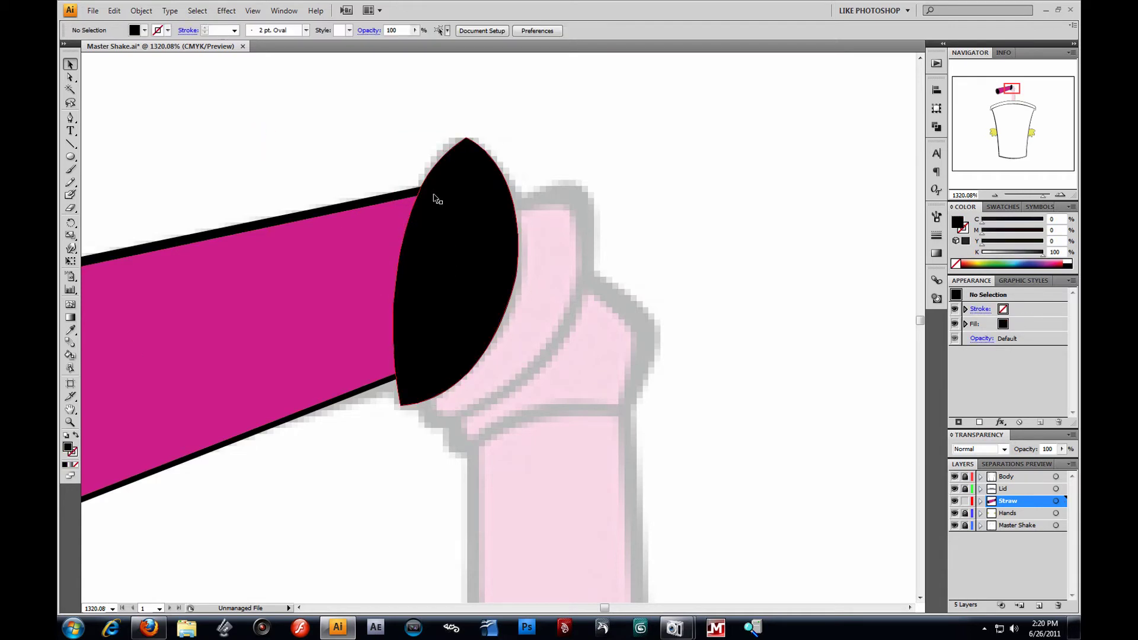
# Copy the black fold shape and paste the copy directly in front of it.
pyautogui.click(480, 182)
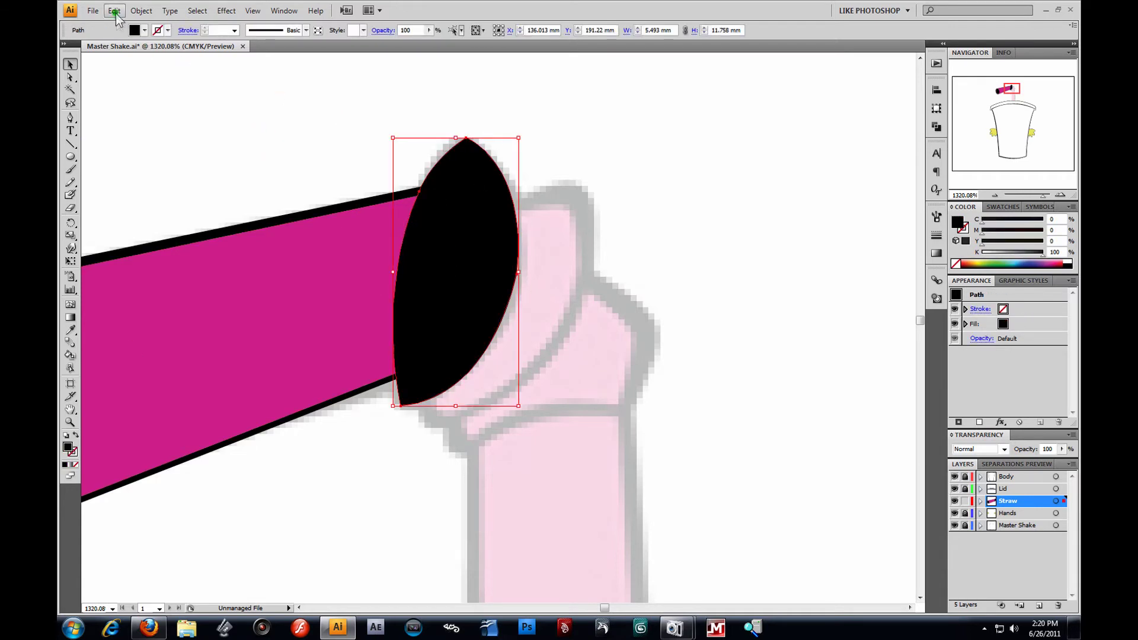
pyautogui.click(115, 12)
pyautogui.click(94, 70)
pyautogui.click(115, 11)
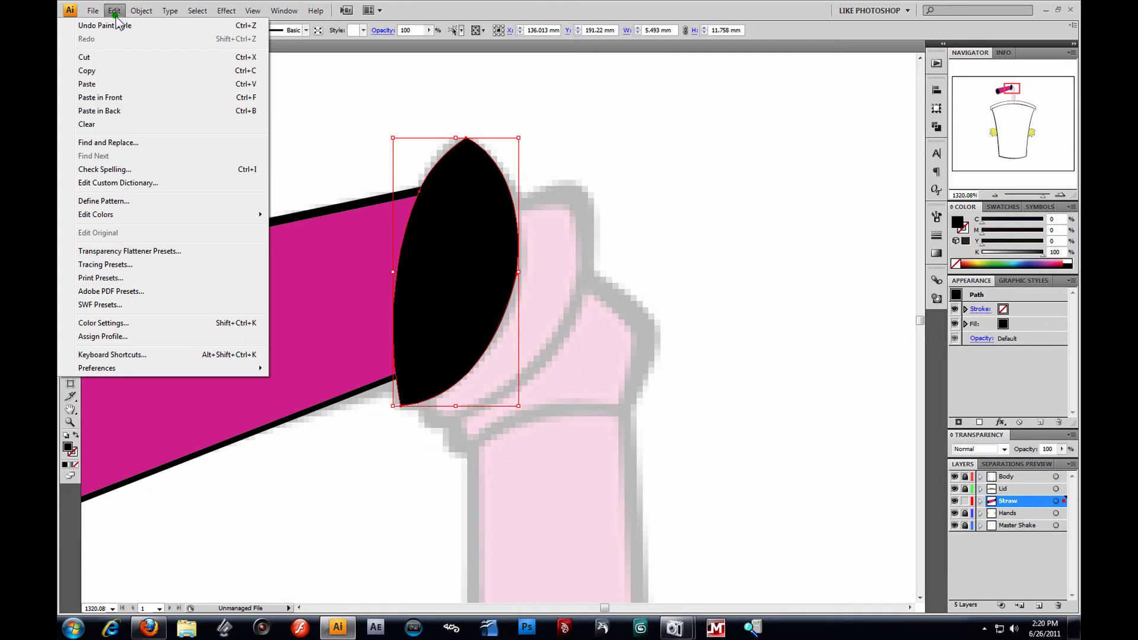
pyautogui.click(101, 97)
pyautogui.click(521, 198)
pyautogui.click(480, 204)
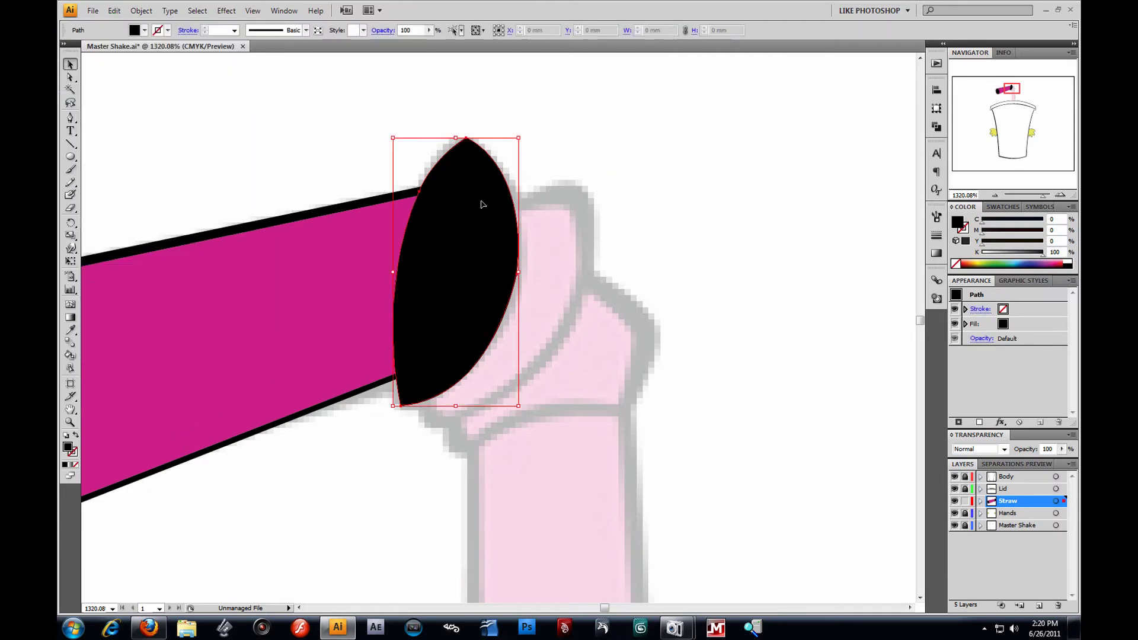
pyautogui.moveTo(476, 240)
pyautogui.mouseDown()
pyautogui.moveTo(644, 289)
pyautogui.moveTo(476, 240)
pyautogui.mouseUp()
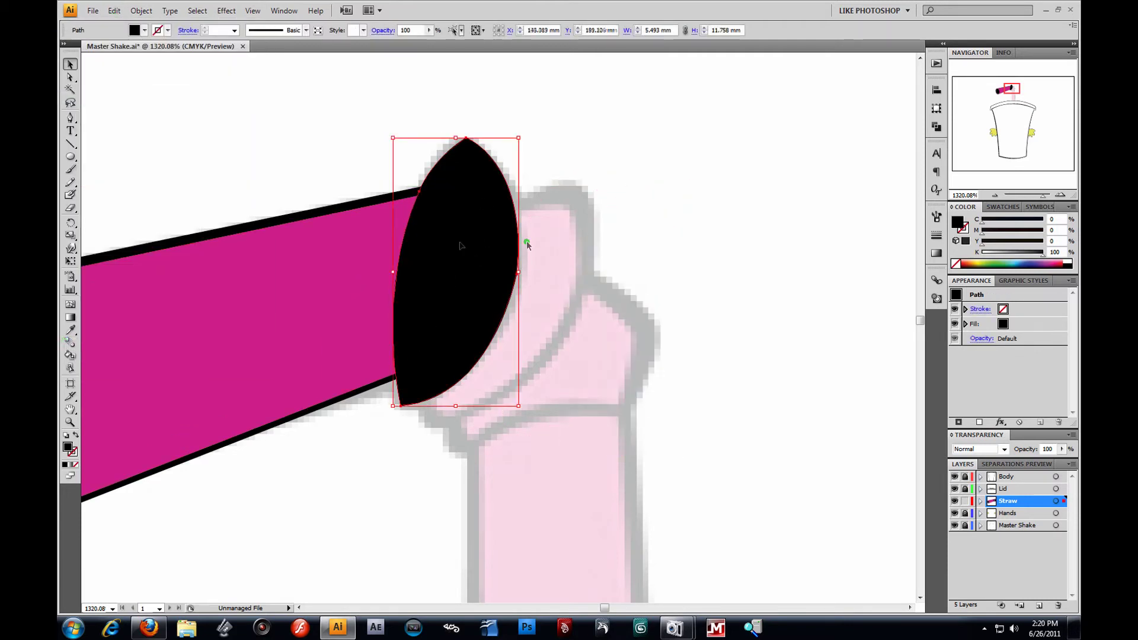
# Fill the front copy of the fold with the magenta sampled from the straw.
pyautogui.click(70, 332)
pyautogui.click(255, 298)
pyautogui.click(70, 64)
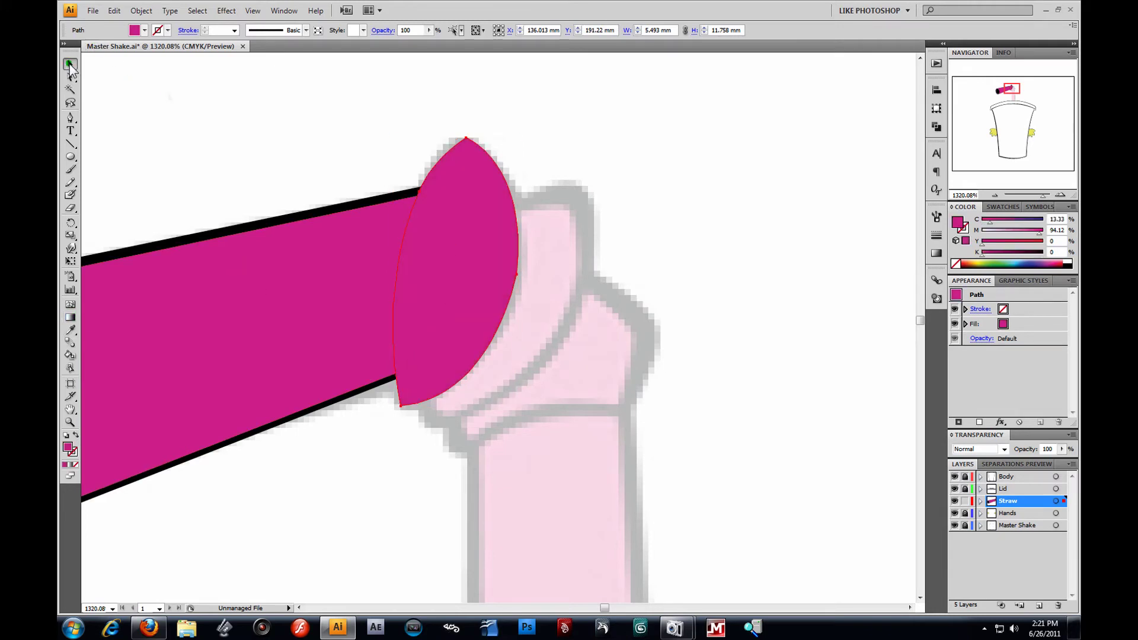
# Select the black and magenta fold shapes together and send both to the back, behind the straw section.
pyautogui.click(406, 117)
pyautogui.moveTo(541, 188); pyautogui.dragTo(541, 187)
pyautogui.moveTo(409, 101); pyautogui.dragTo(611, 171)
pyautogui.click(401, 102)
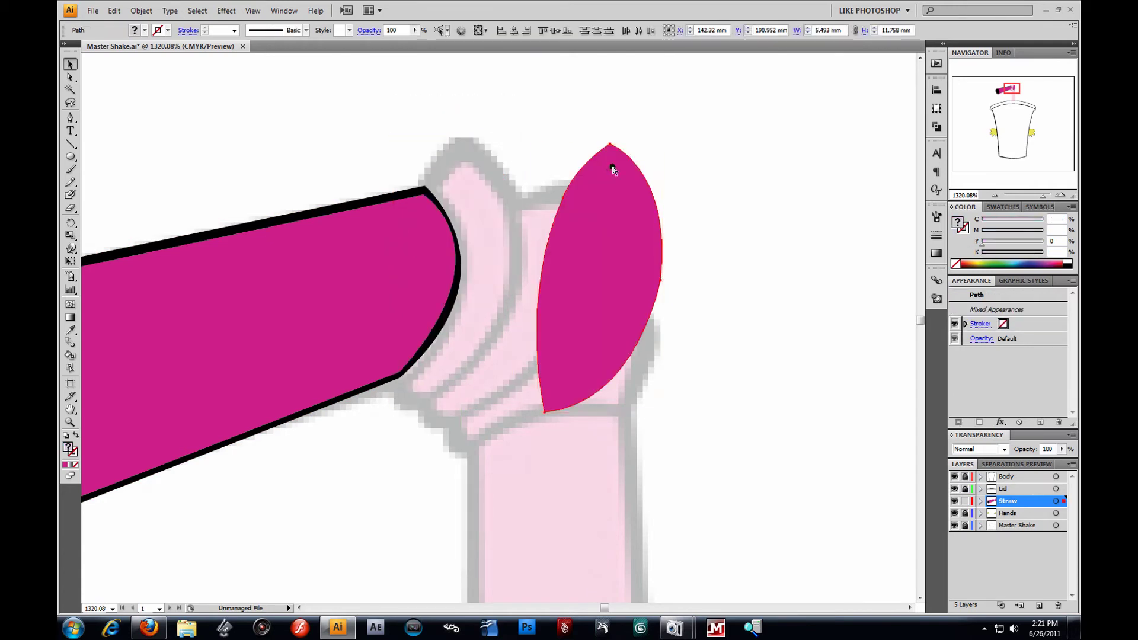
pyautogui.hotkey('ctrl', 'z')
pyautogui.rightClick(462, 172)
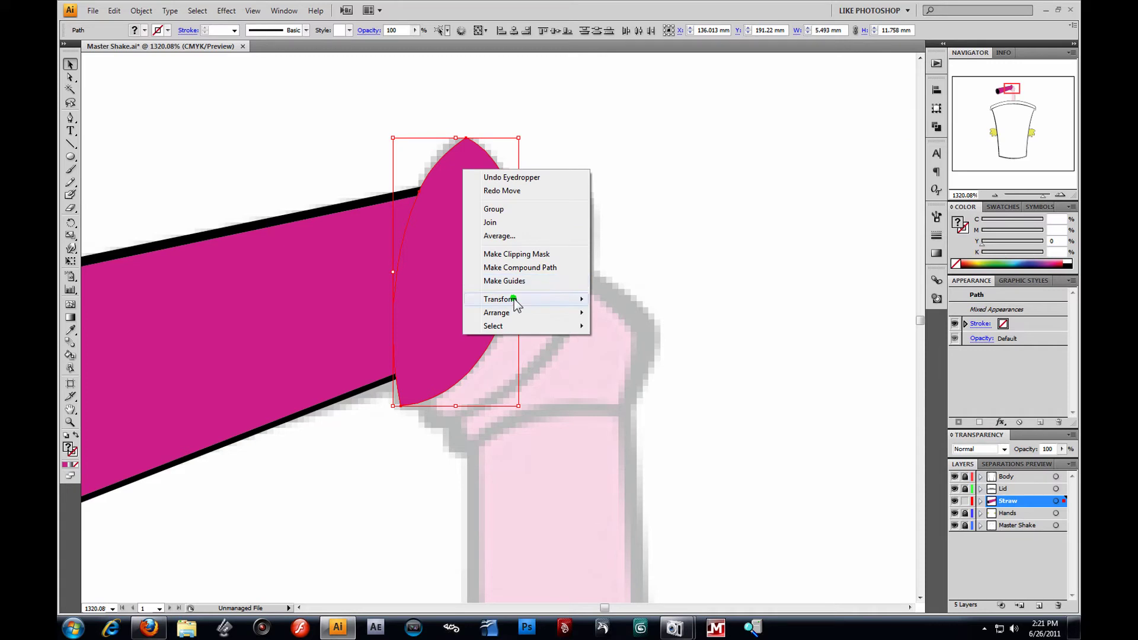
pyautogui.moveTo(530, 300)
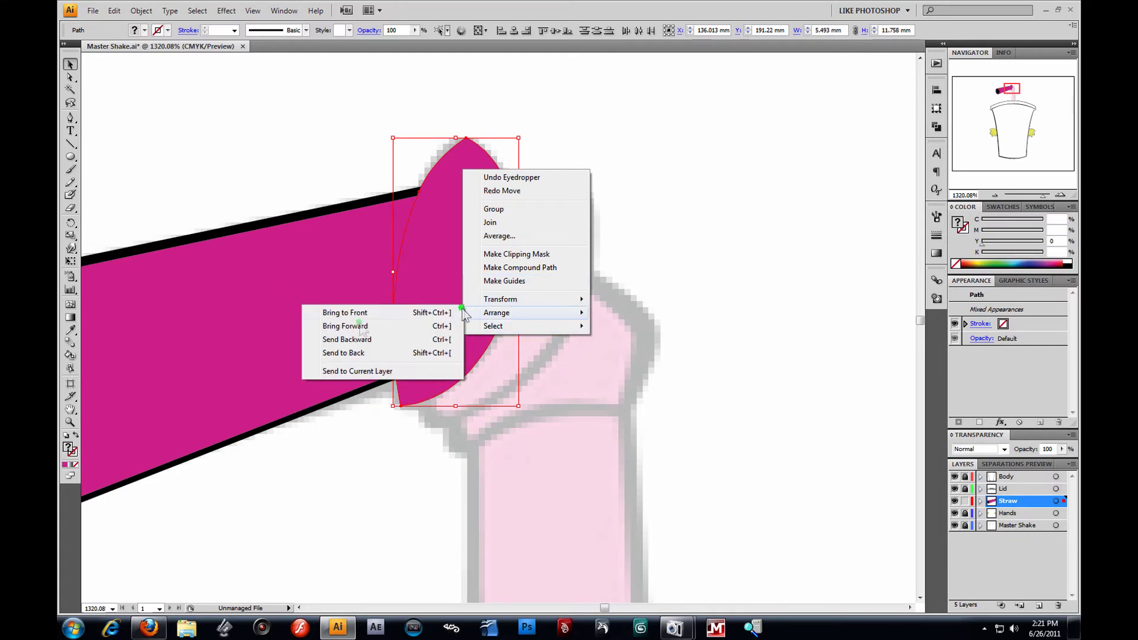
pyautogui.click(344, 353)
pyautogui.click(459, 126)
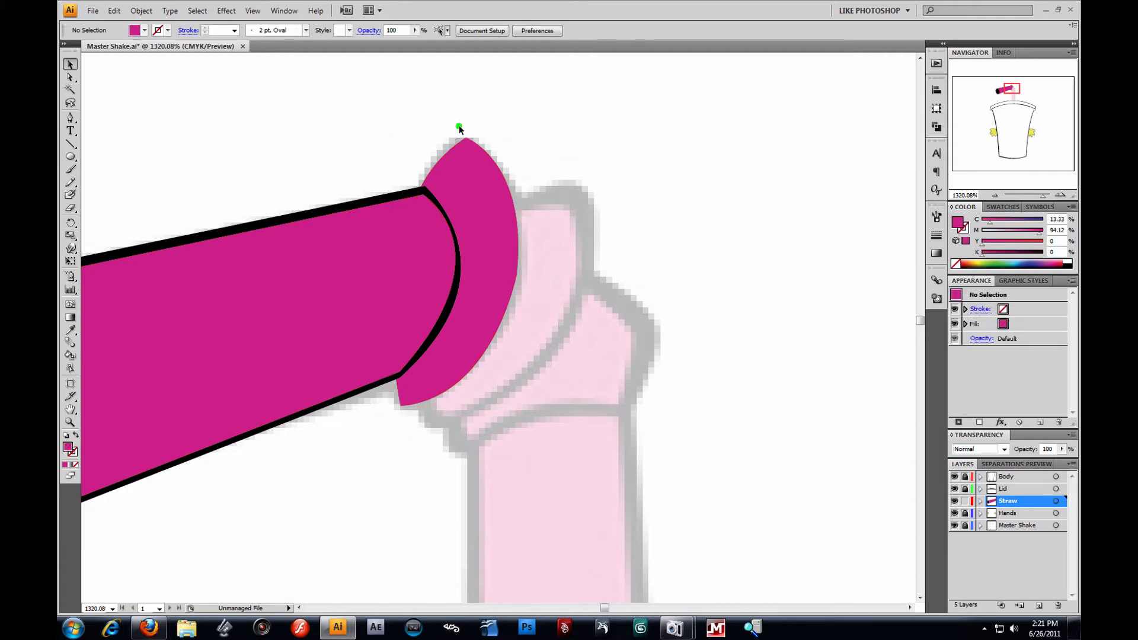
# Pull the magenta fold's tip and outer-edge anchors inward and adjust the outer curve handle to expose a tapered black outline.
pyautogui.click(70, 78)
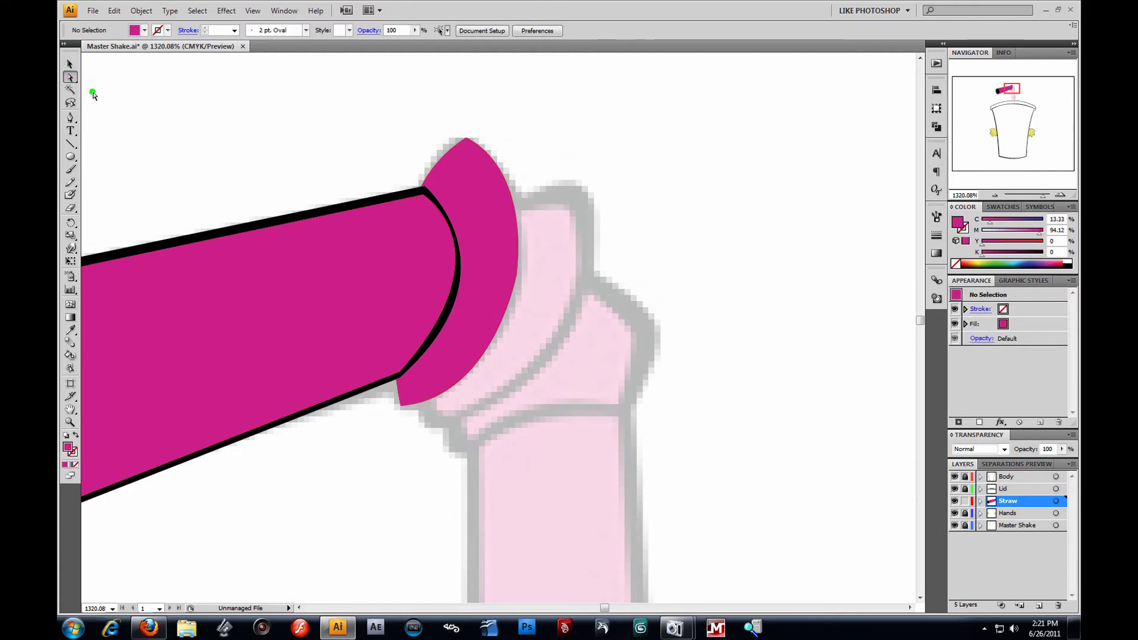
pyautogui.click(467, 140)
pyautogui.moveTo(466, 140); pyautogui.dragTo(510, 159)
pyautogui.moveTo(513, 276); pyautogui.dragTo(513, 276)
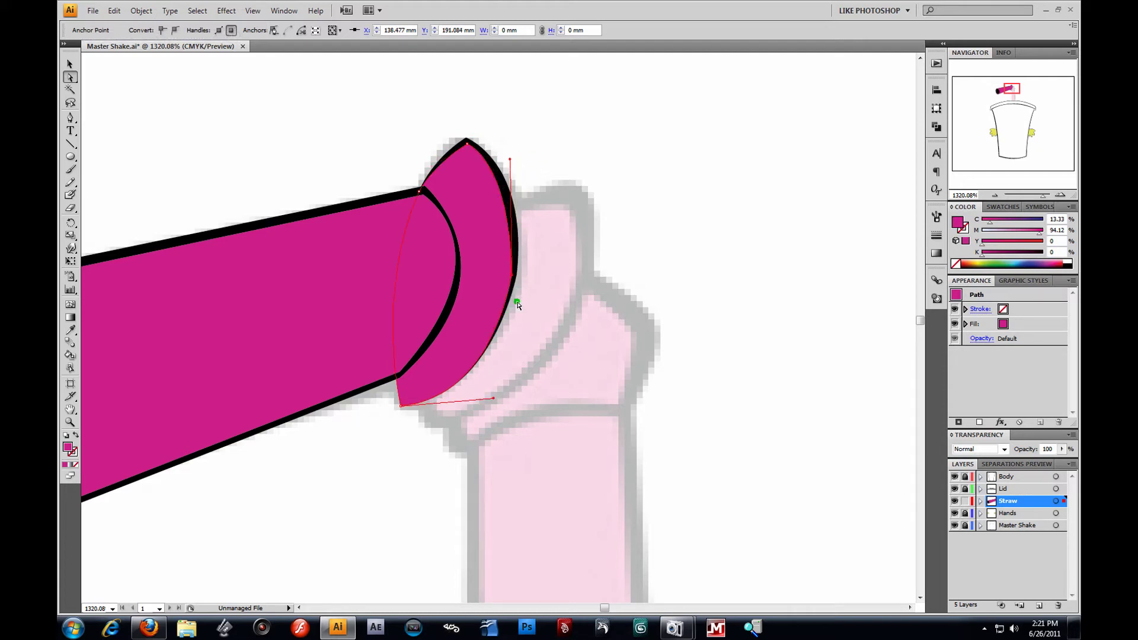
pyautogui.moveTo(509, 159); pyautogui.dragTo(517, 158)
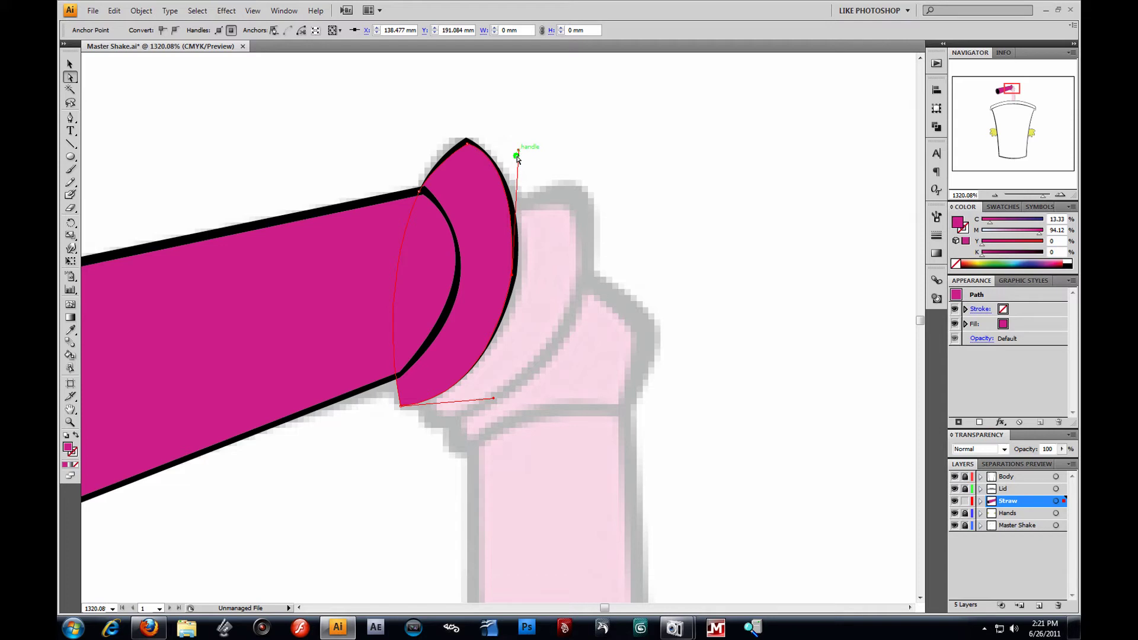
# Refine the magenta fold's lower curve handle, bottom anchor and straw-corner anchor to extend the black outline around both ends.
pyautogui.moveTo(495, 400); pyautogui.dragTo(480, 390)
pyautogui.moveTo(401, 406); pyautogui.dragTo(404, 400)
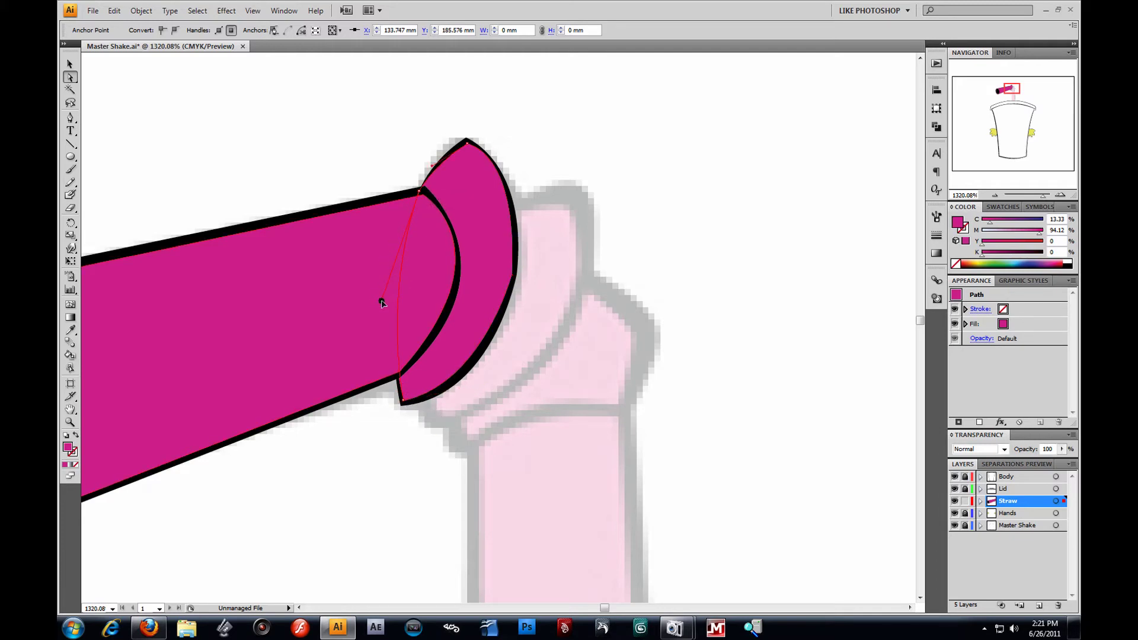
pyautogui.moveTo(420, 192); pyautogui.dragTo(423, 193)
pyautogui.click(388, 169)
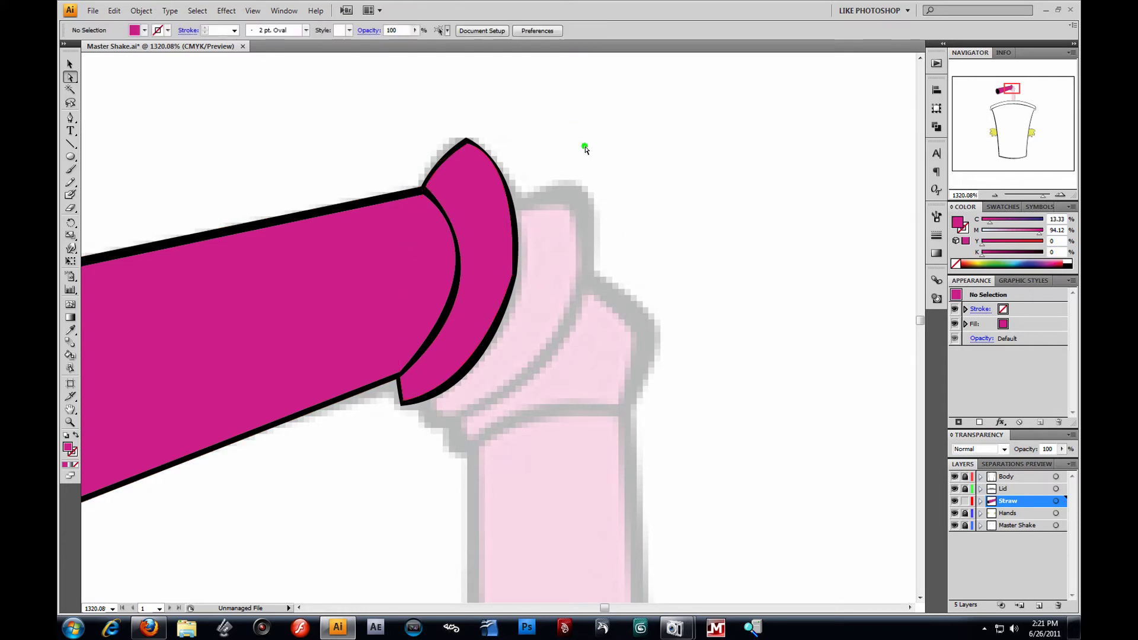
# Start the second fold with a curved Pen segment from the first fold's edge to its upper corner, using a black 1 pt stroke and no fill.
pyautogui.click(71, 117)
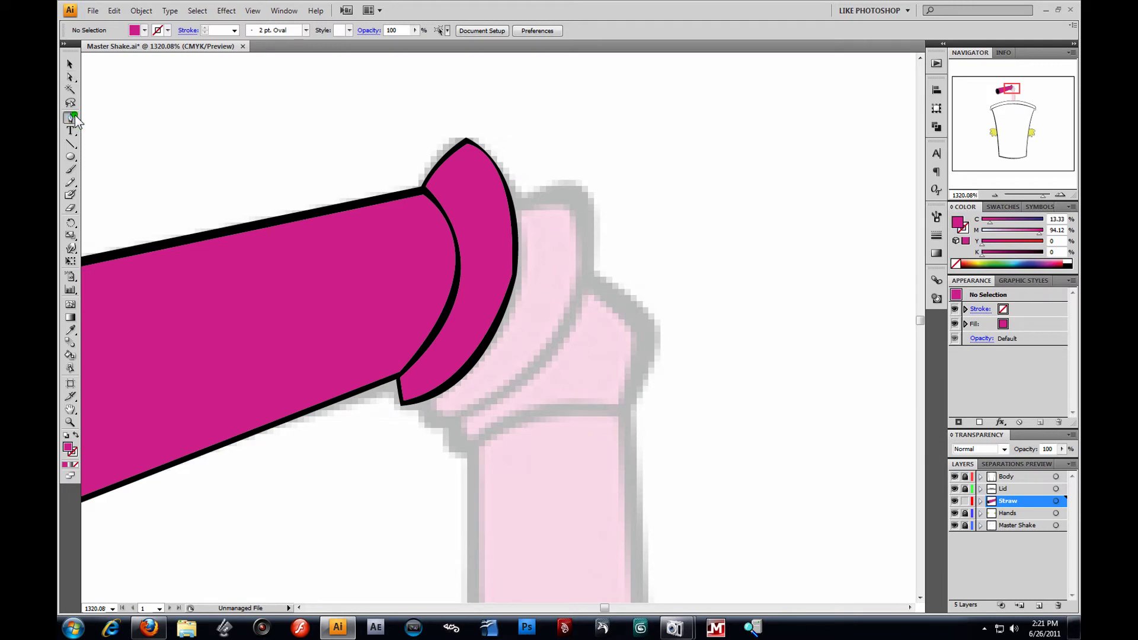
pyautogui.click(76, 436)
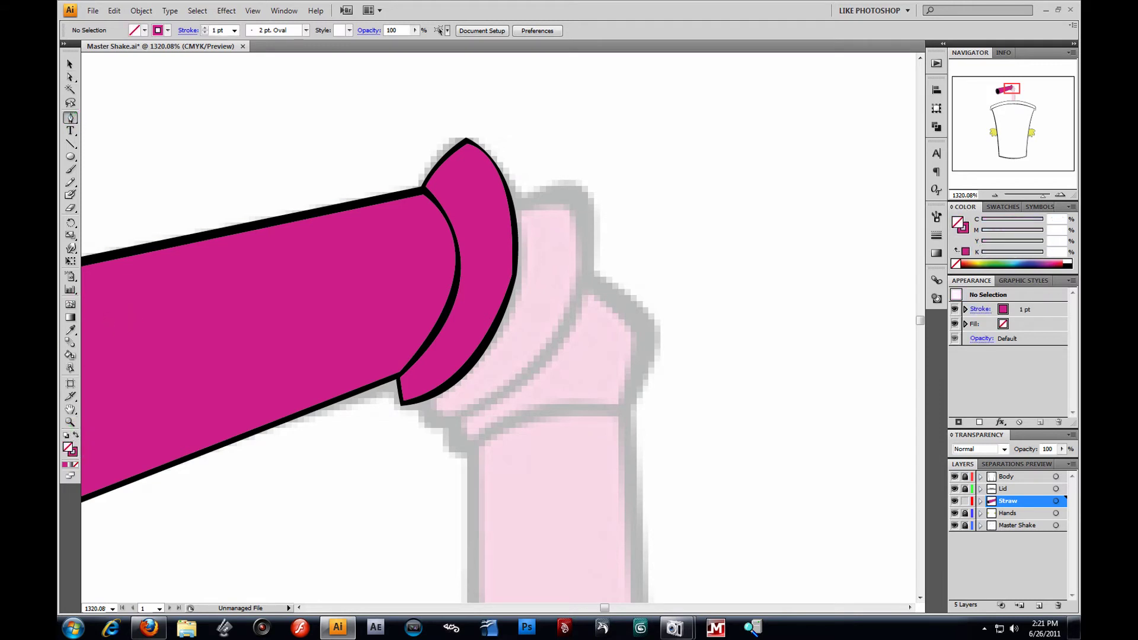
pyautogui.click(1067, 264)
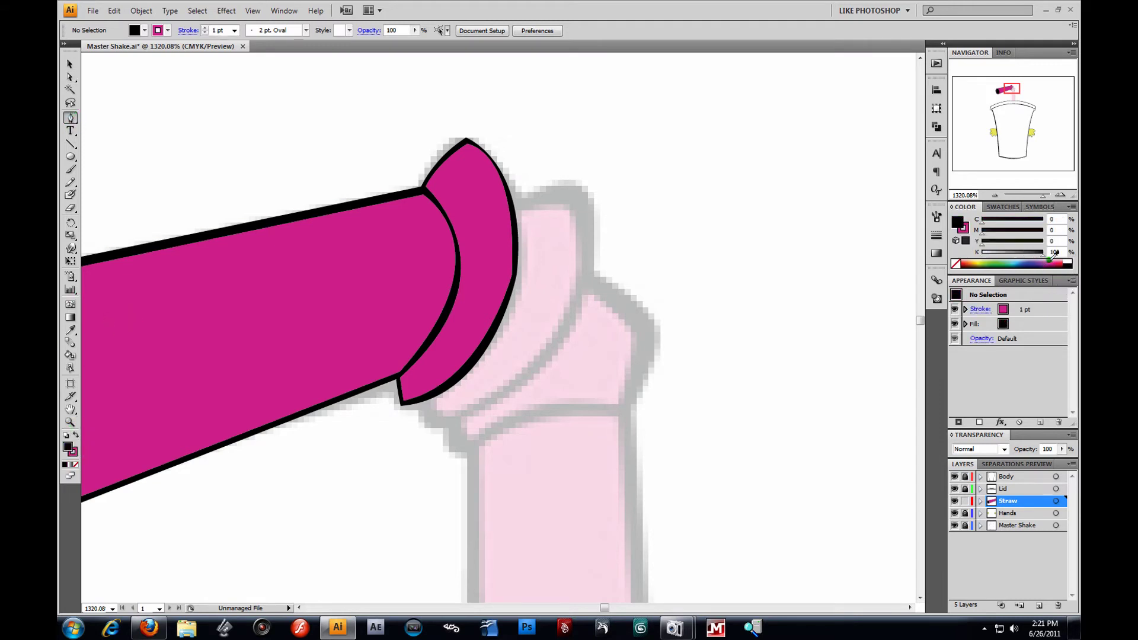
pyautogui.click(502, 219)
pyautogui.moveTo(575, 186); pyautogui.dragTo(622, 189)
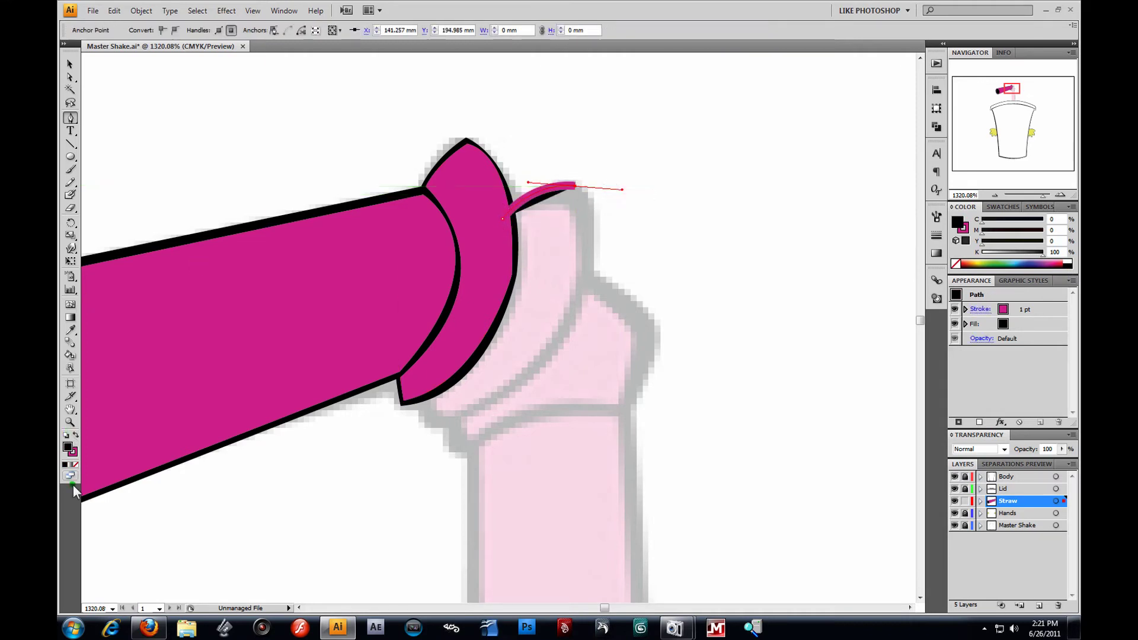
pyautogui.click(76, 436)
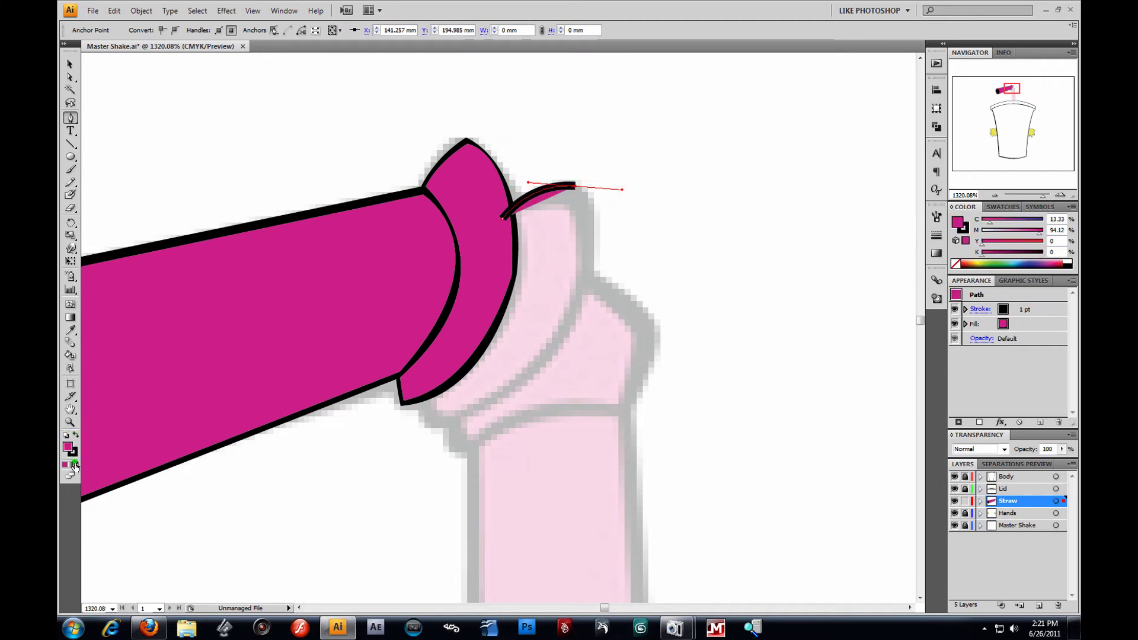
pyautogui.click(75, 465)
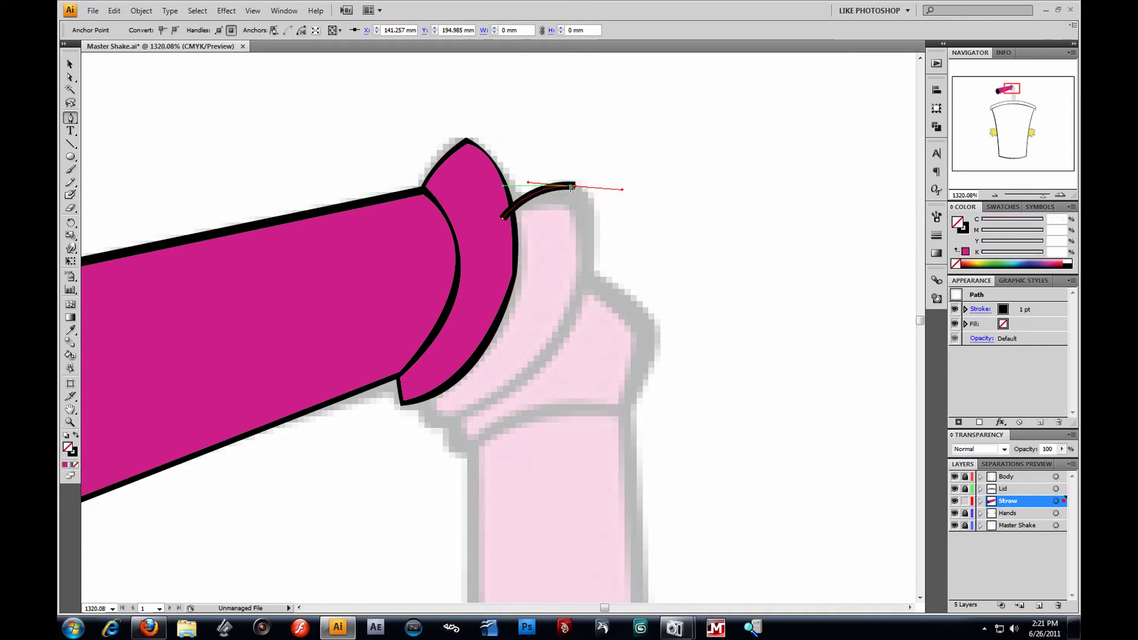
# Trace the straw's second fold with the Pen tool along the faded reference and close the path at its start point.
pyautogui.moveTo(446, 426); pyautogui.dragTo(255, 500)
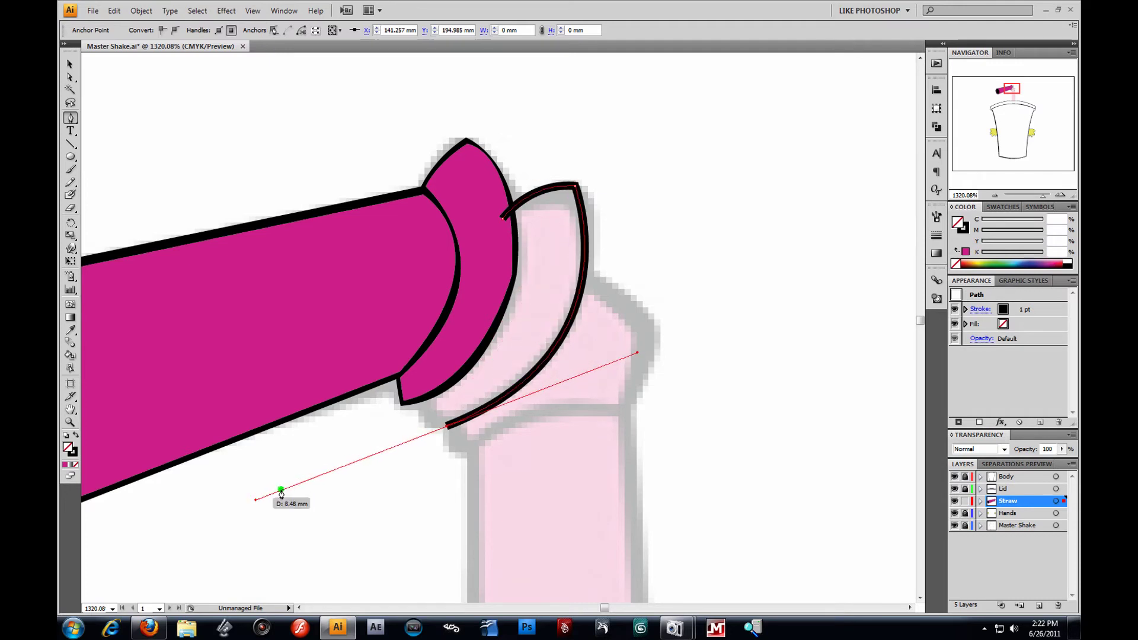
pyautogui.hotkey('ctrl', 'z')
pyautogui.moveTo(429, 428)
pyautogui.mouseDown()
pyautogui.moveTo(283, 424)
pyautogui.moveTo(202, 480)
pyautogui.moveTo(206, 495)
pyautogui.mouseUp()
pyautogui.click(429, 428)
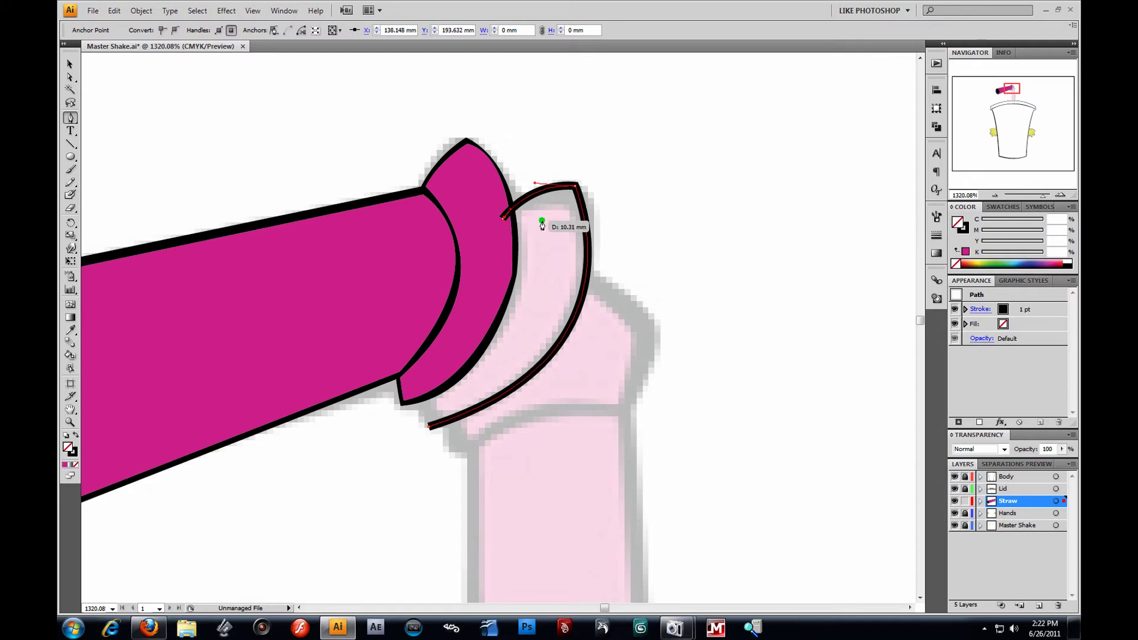
pyautogui.press('ctrl')
pyautogui.hotkey('ctrl', 'z')
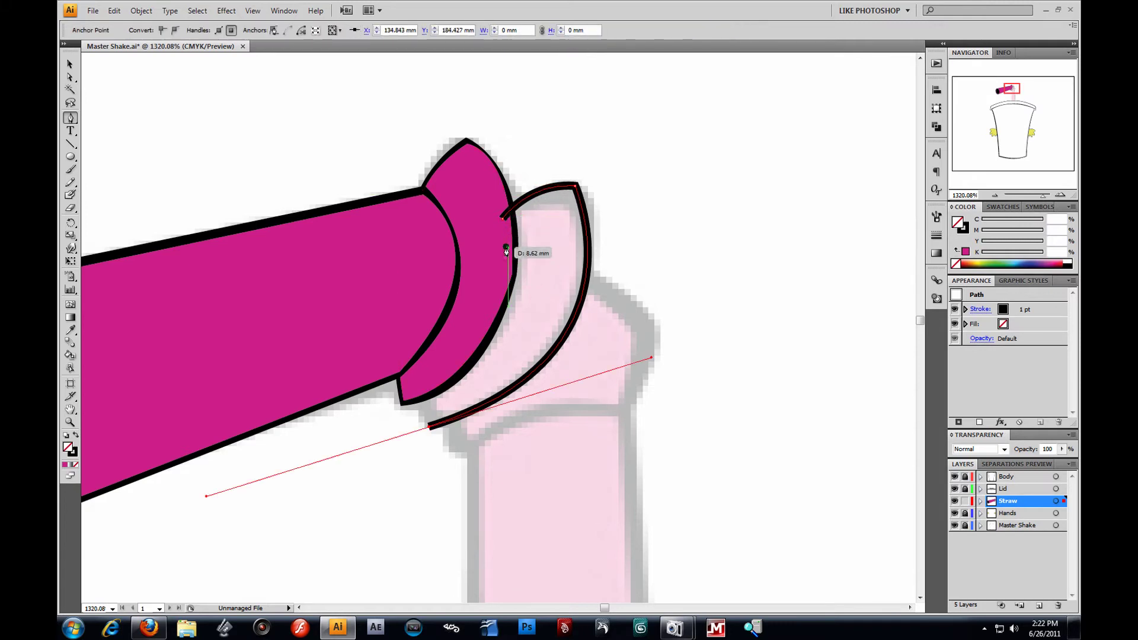
pyautogui.click(427, 428)
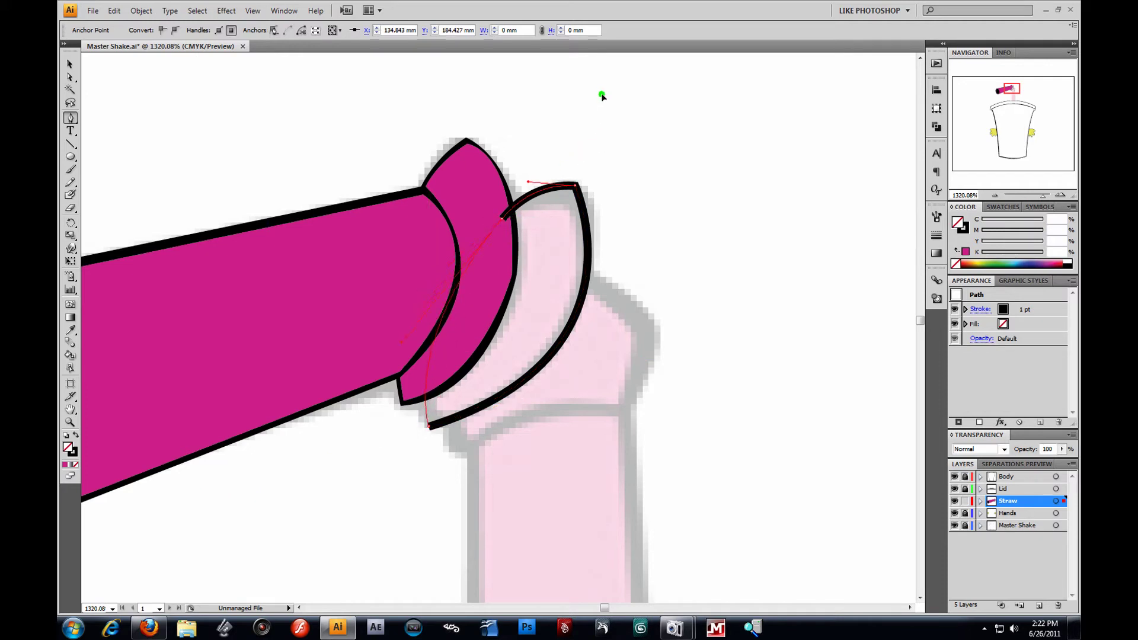
pyautogui.moveTo(604, 97); pyautogui.dragTo(602, 95)
# Swap fill and stroke so the second fold is solid black, and paste a copy of it in front.
pyautogui.click(67, 65)
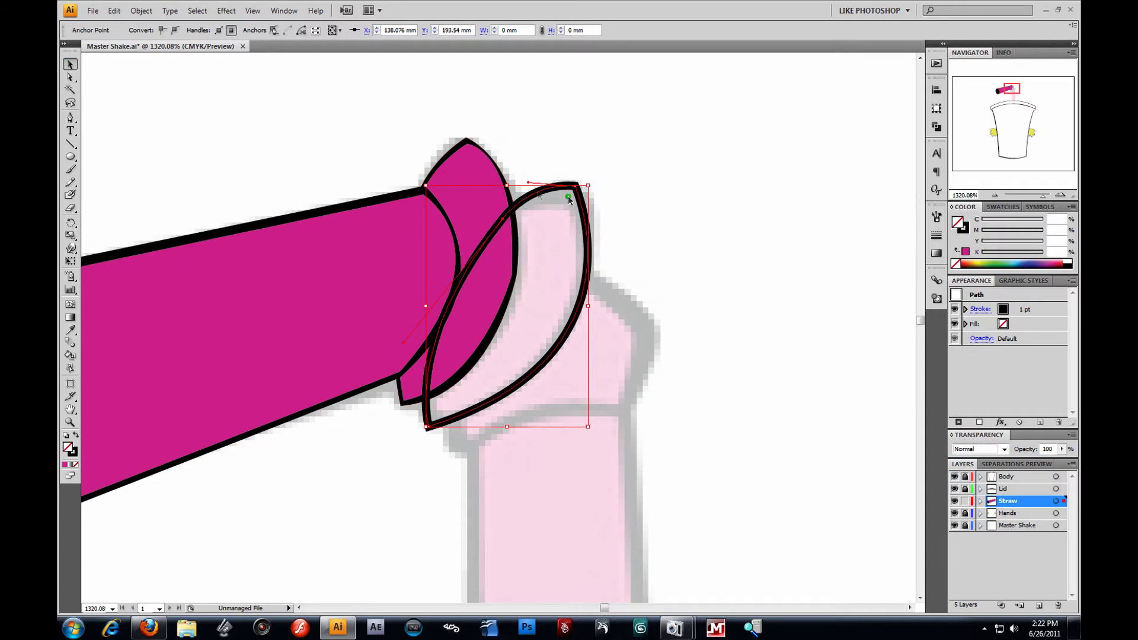
pyautogui.click(75, 435)
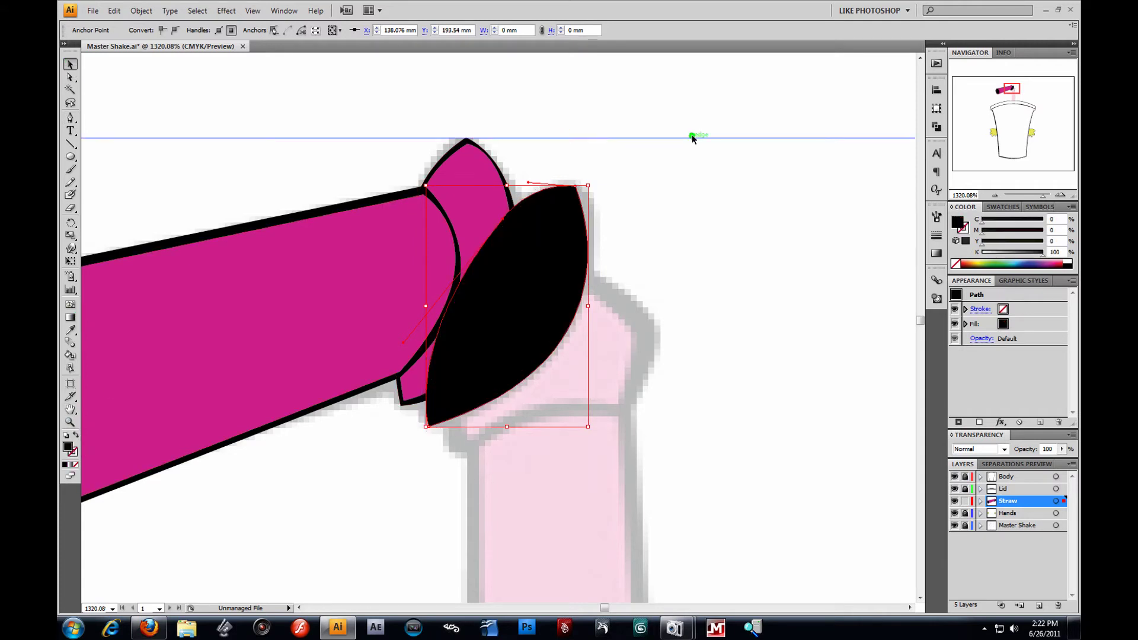
pyautogui.click(691, 135)
pyautogui.click(559, 238)
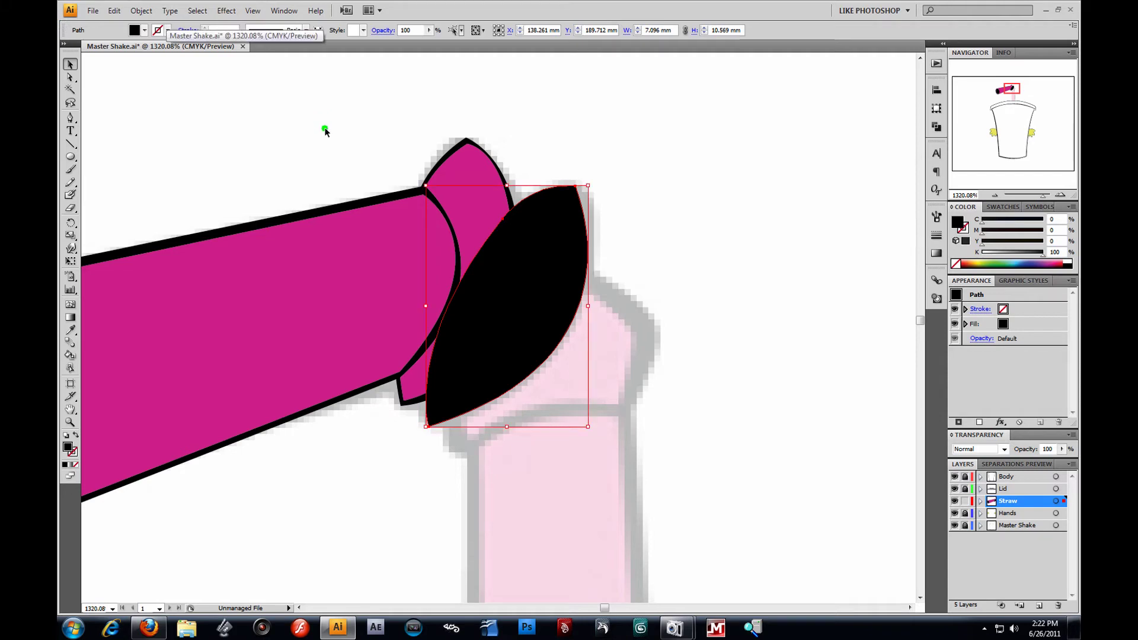
pyautogui.hotkey('ctrl', 'v')
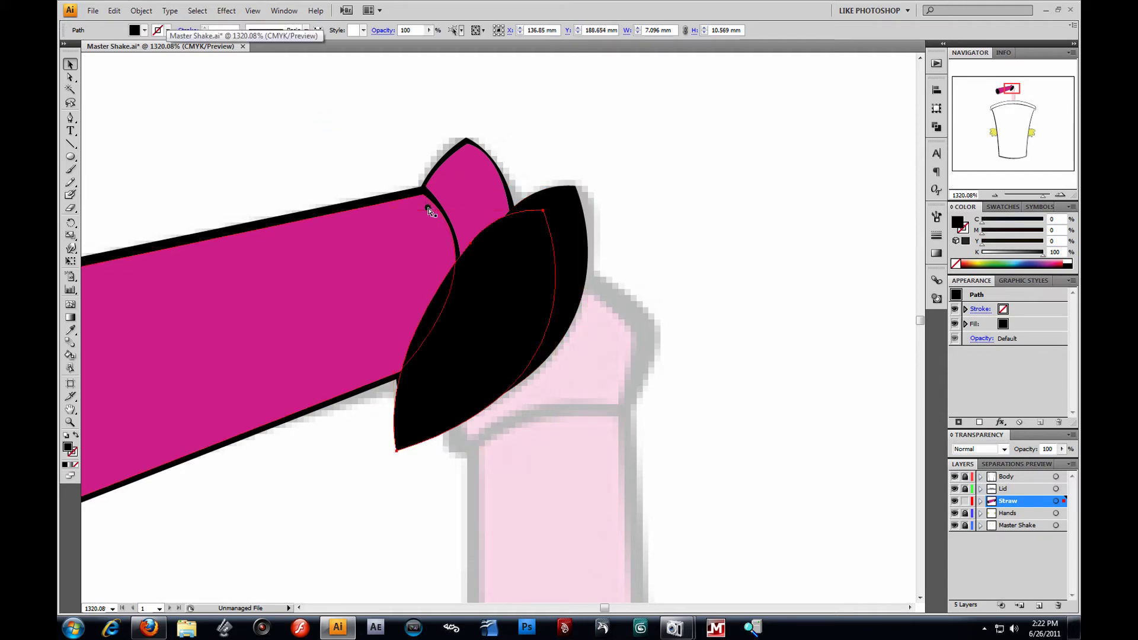
pyautogui.hotkey('ctrl', 'z')
pyautogui.click(115, 10)
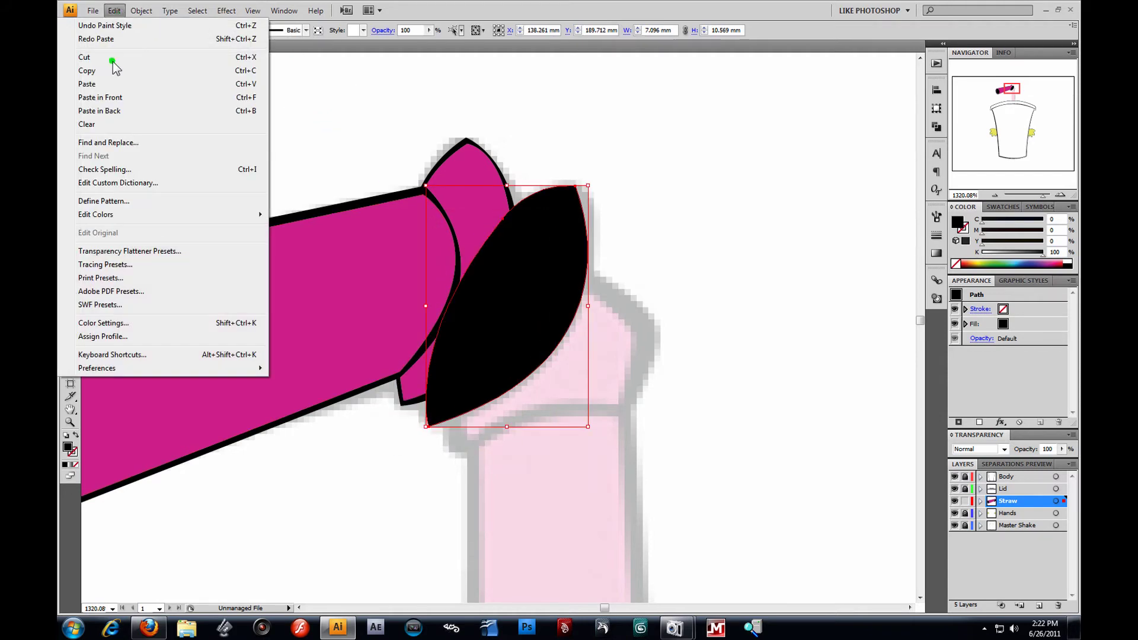
pyautogui.click(120, 98)
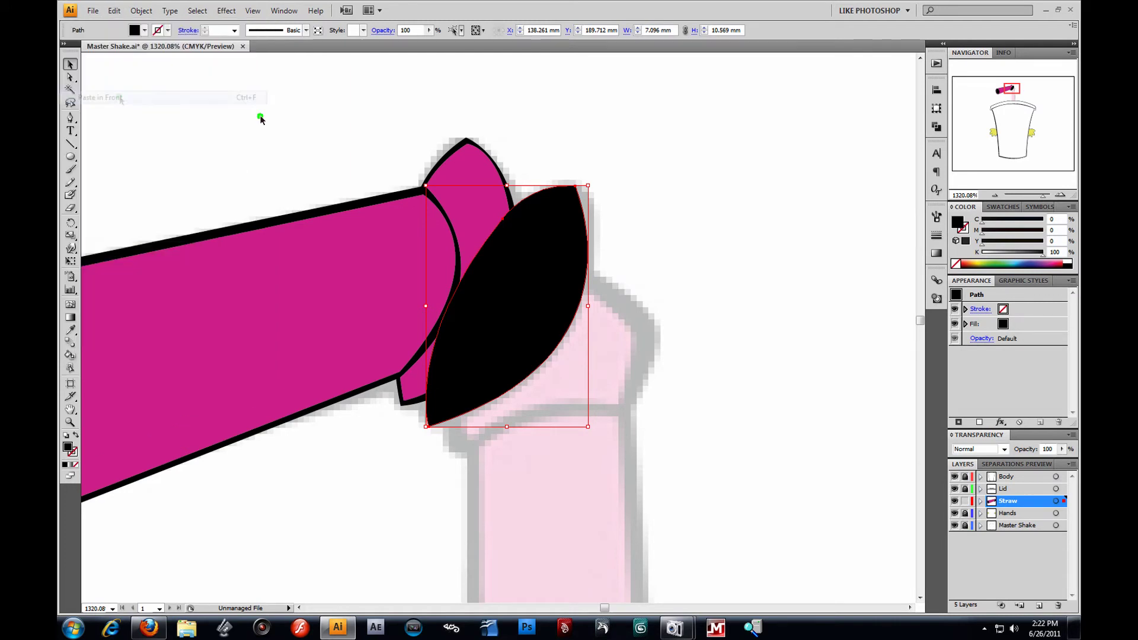
# Recolor the front copy of the second fold with the straw's magenta using the Eyedropper.
pyautogui.click(632, 190)
pyautogui.click(578, 212)
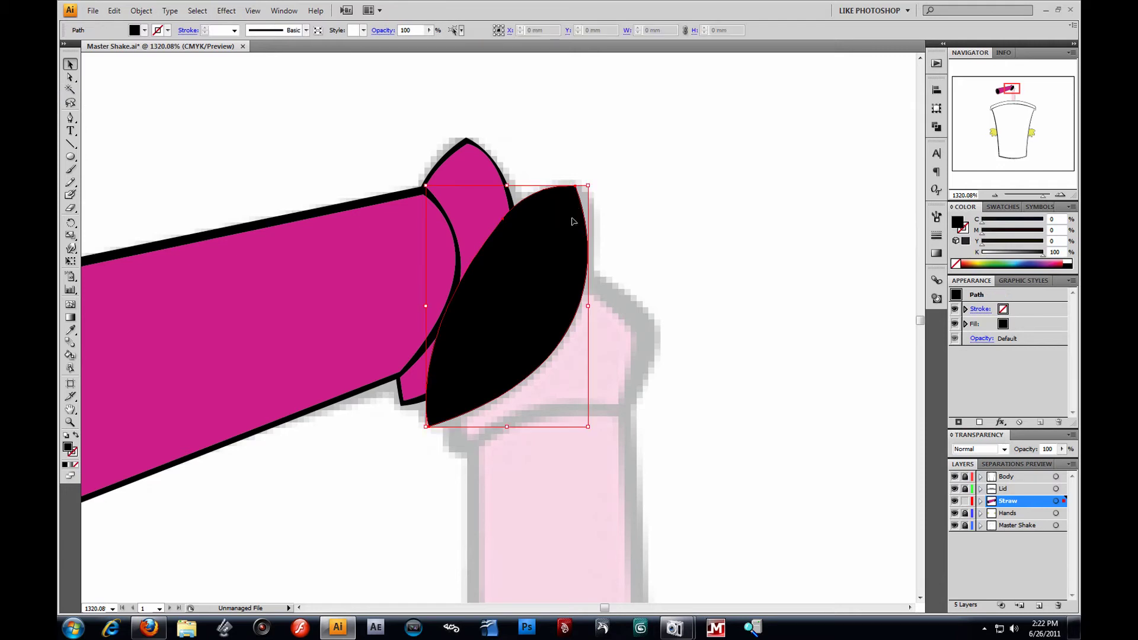
pyautogui.click(661, 183)
pyautogui.click(508, 226)
pyautogui.press('i')
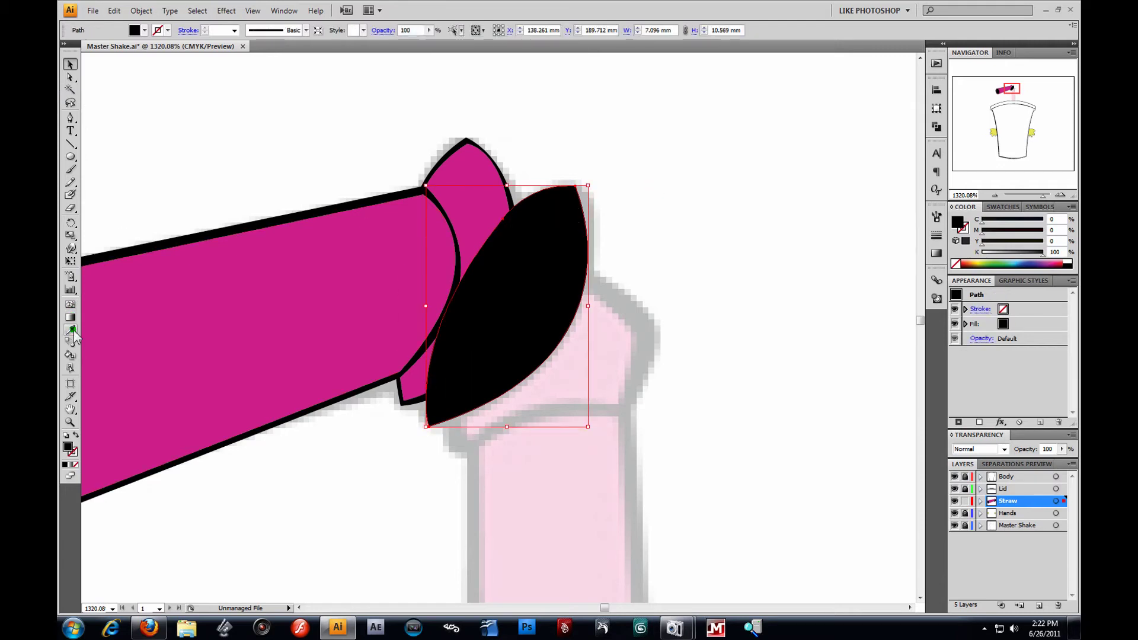
pyautogui.click(384, 255)
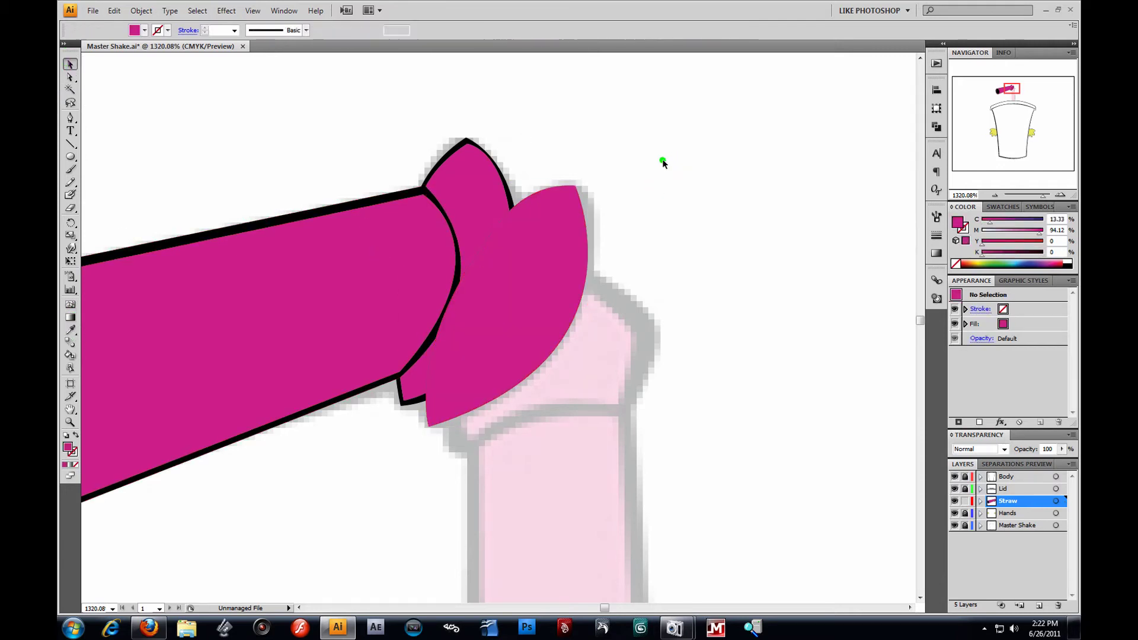
# Select the magenta and black shapes of the second fold together and send them to the back.
pyautogui.moveTo(660, 160); pyautogui.dragTo(558, 201)
pyautogui.rightClick(559, 199)
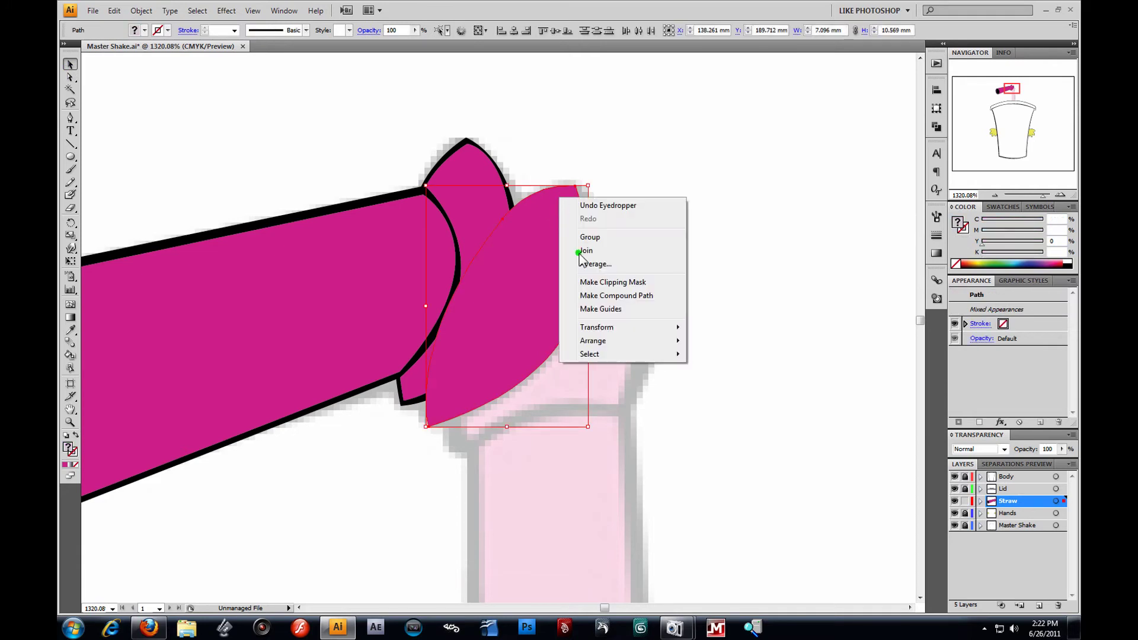
pyautogui.moveTo(586, 344)
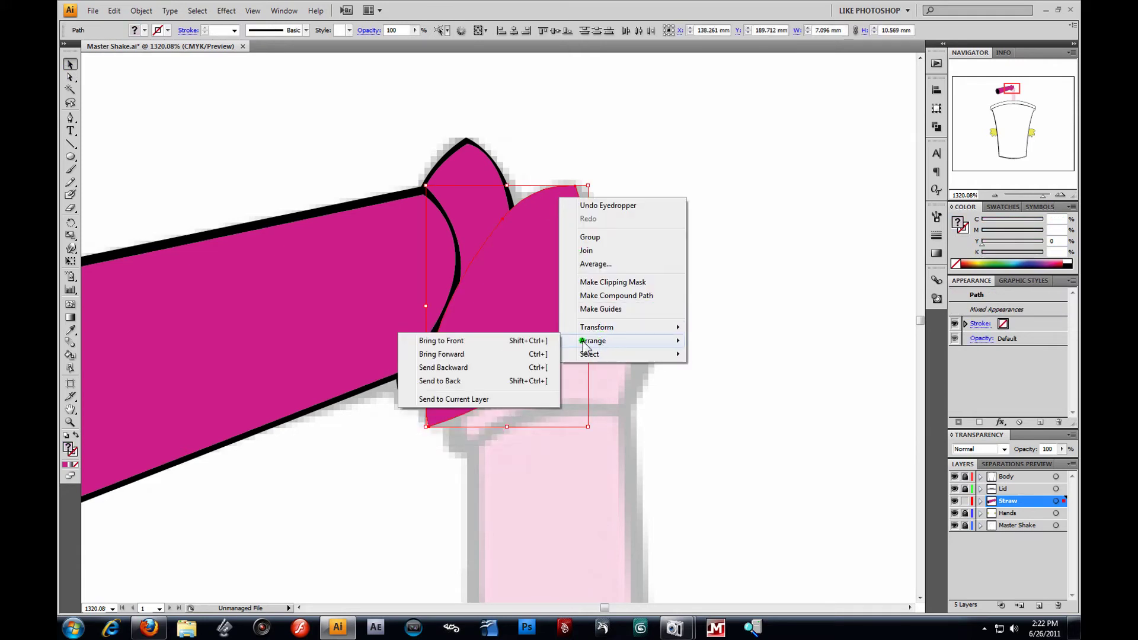
pyautogui.click(481, 381)
# Nudge the magenta fold's upper and lower corner anchors and curve handles inward to expose the black shape as an outline.
pyautogui.click(70, 77)
pyautogui.click(571, 167)
pyautogui.moveTo(571, 197); pyautogui.dragTo(574, 190)
pyautogui.moveTo(649, 355); pyautogui.dragTo(641, 352)
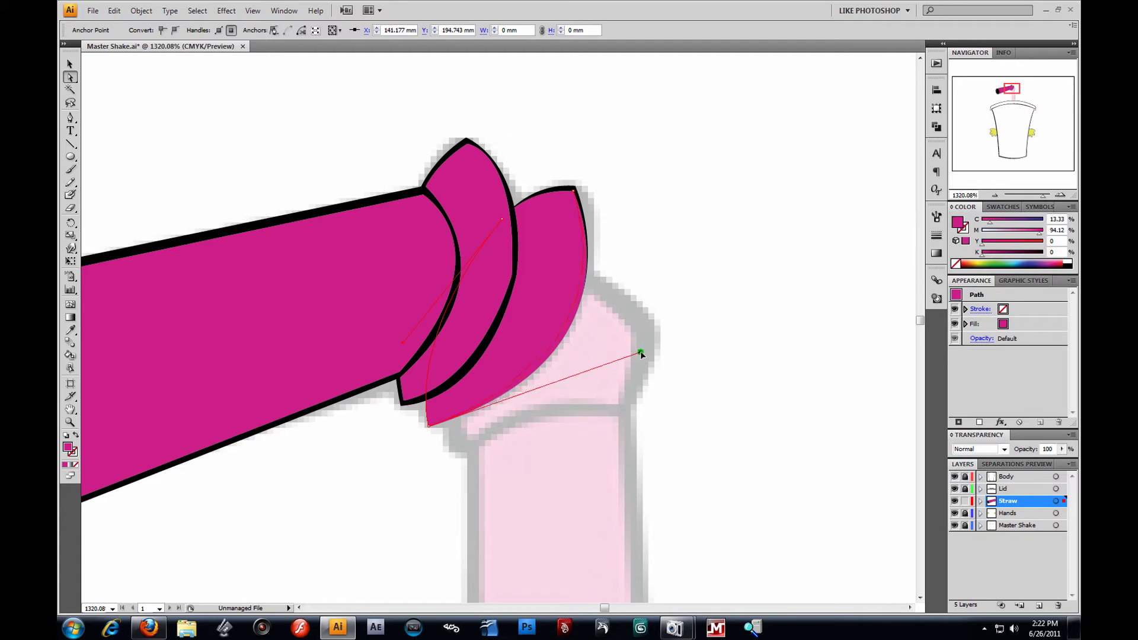
pyautogui.click(429, 427)
pyautogui.moveTo(430, 427); pyautogui.dragTo(431, 422)
pyautogui.moveTo(405, 342); pyautogui.dragTo(411, 344)
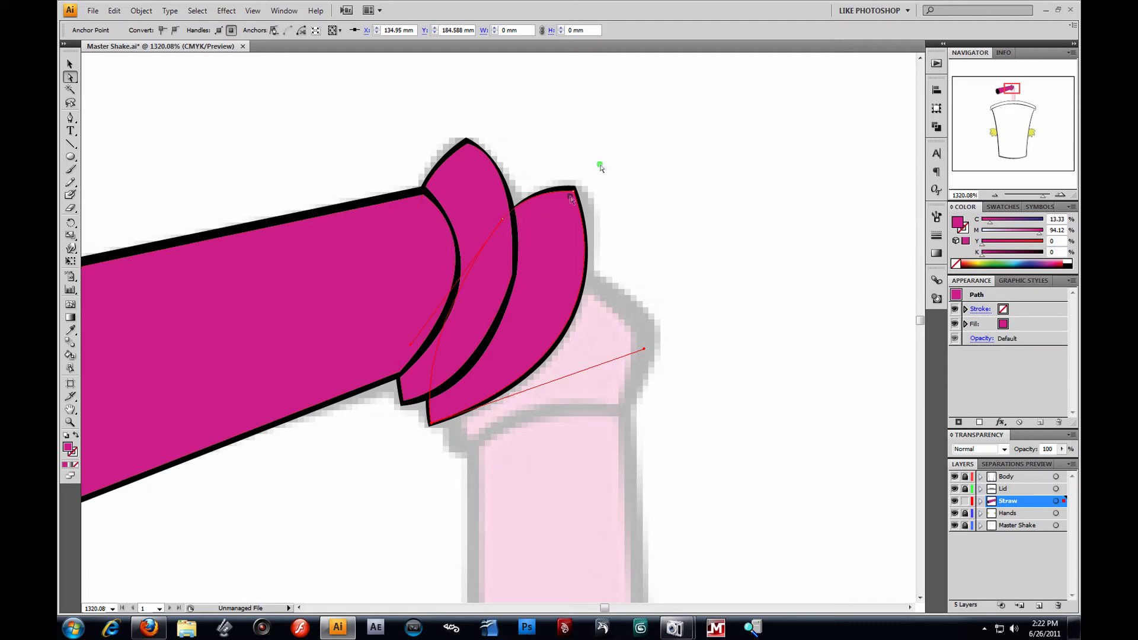
pyautogui.click(601, 167)
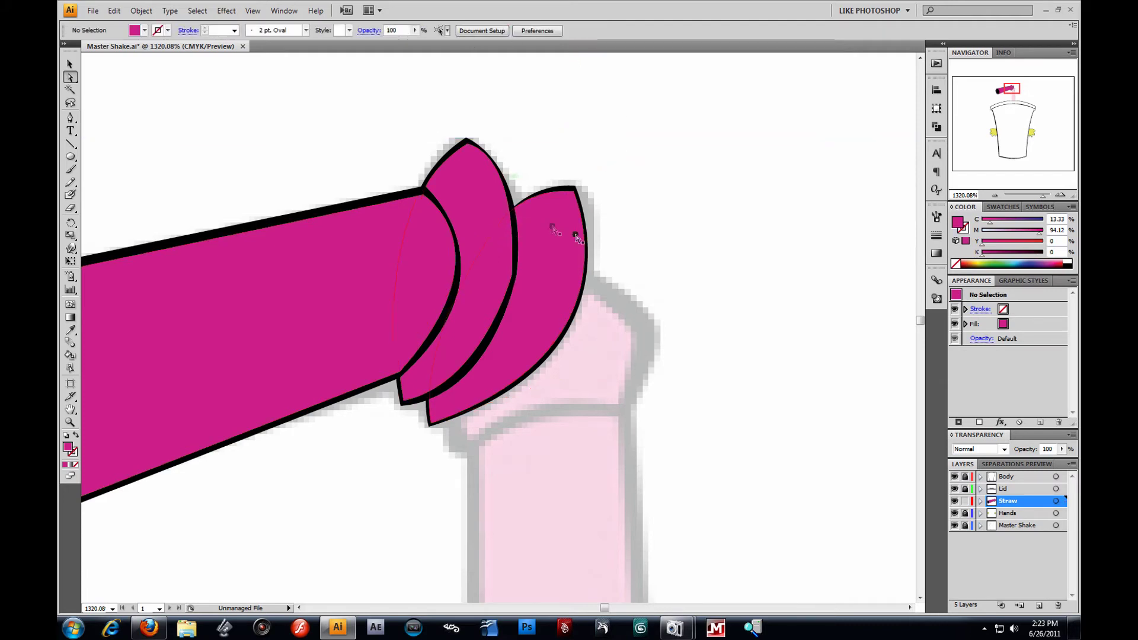
# Set up the Pen tool with no fill and a black stroke for the next straw section.
pyautogui.click(70, 117)
pyautogui.click(76, 436)
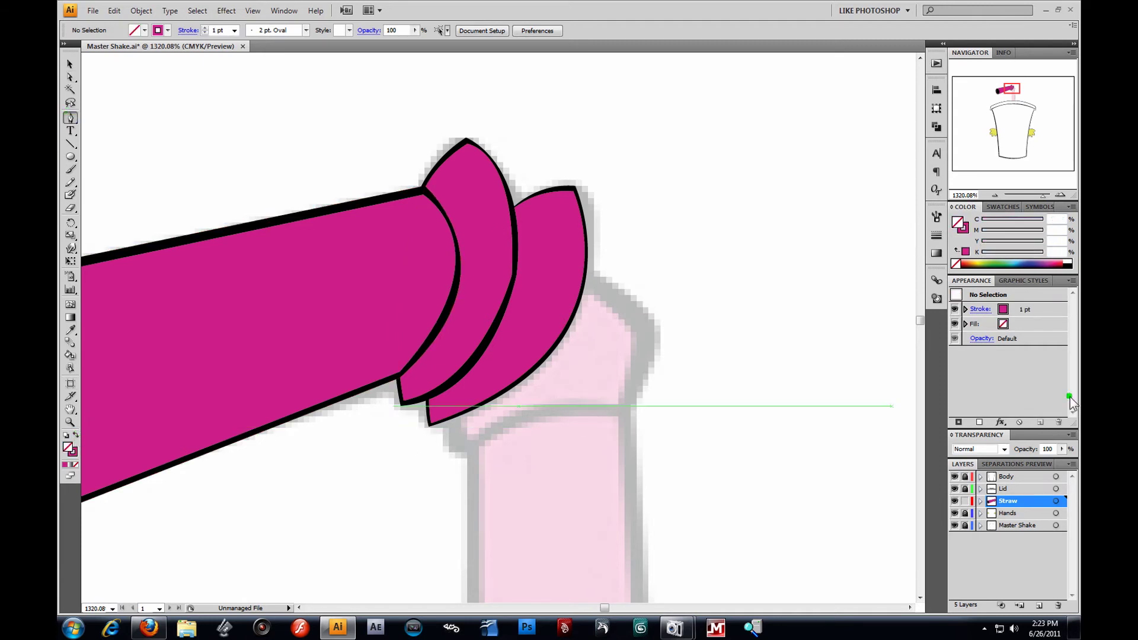
pyautogui.click(1074, 261)
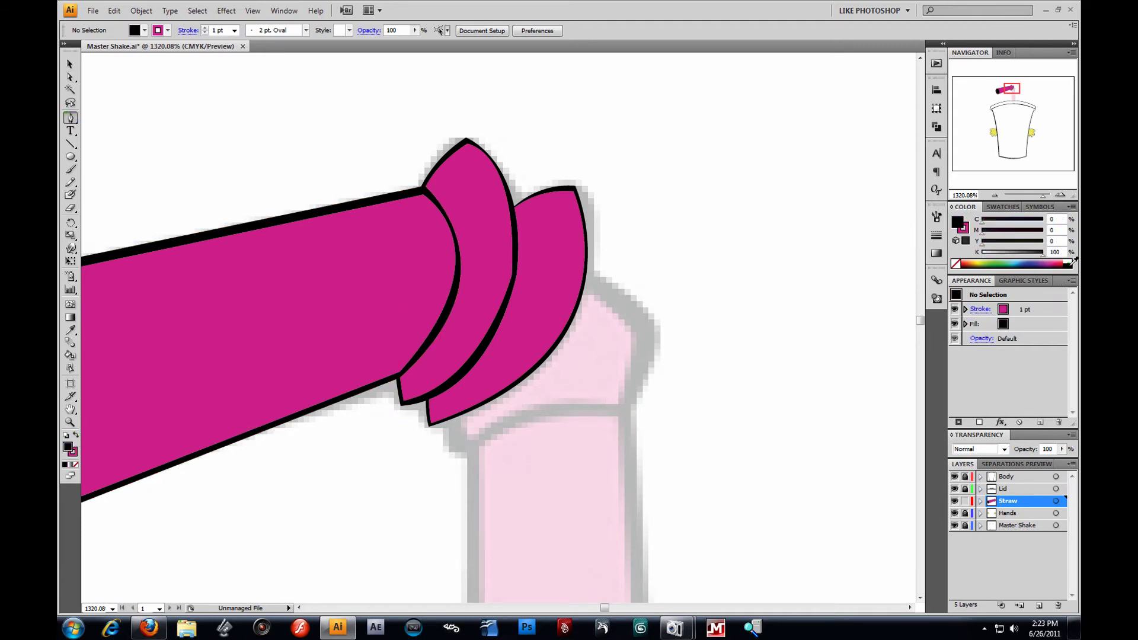
pyautogui.click(75, 435)
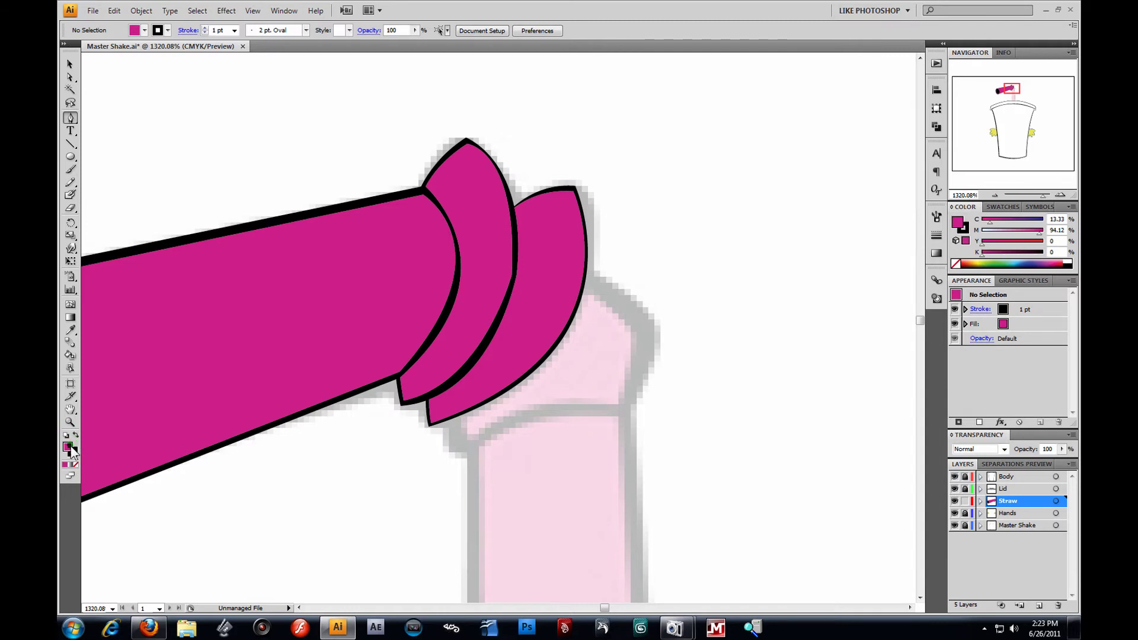
pyautogui.click(76, 465)
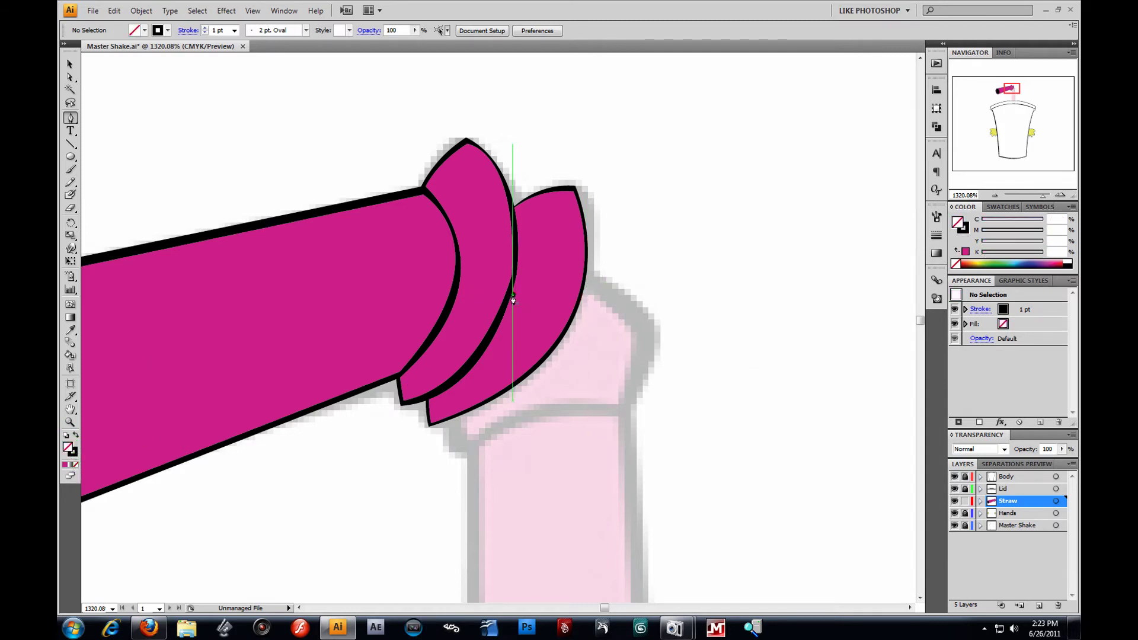
# Trace the straw's rounded bend section below the second fold with the Pen tool, closing the path at its start point.
pyautogui.click(551, 286)
pyautogui.moveTo(655, 322); pyautogui.dragTo(700, 396)
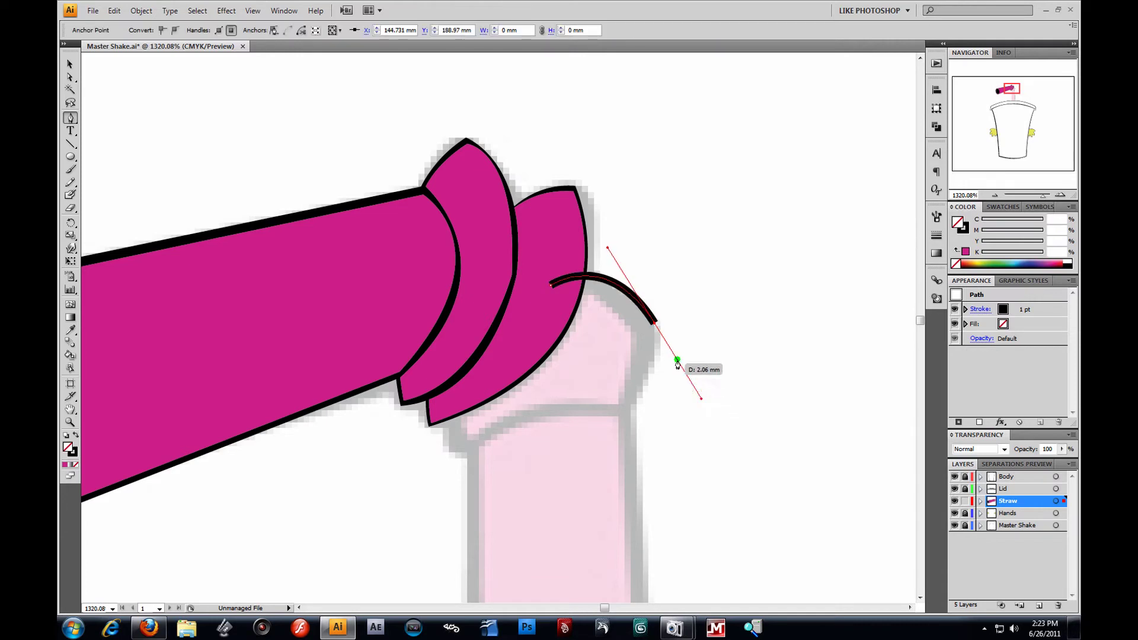
pyautogui.click(652, 325)
pyautogui.click(605, 428)
pyautogui.moveTo(606, 428); pyautogui.dragTo(584, 463)
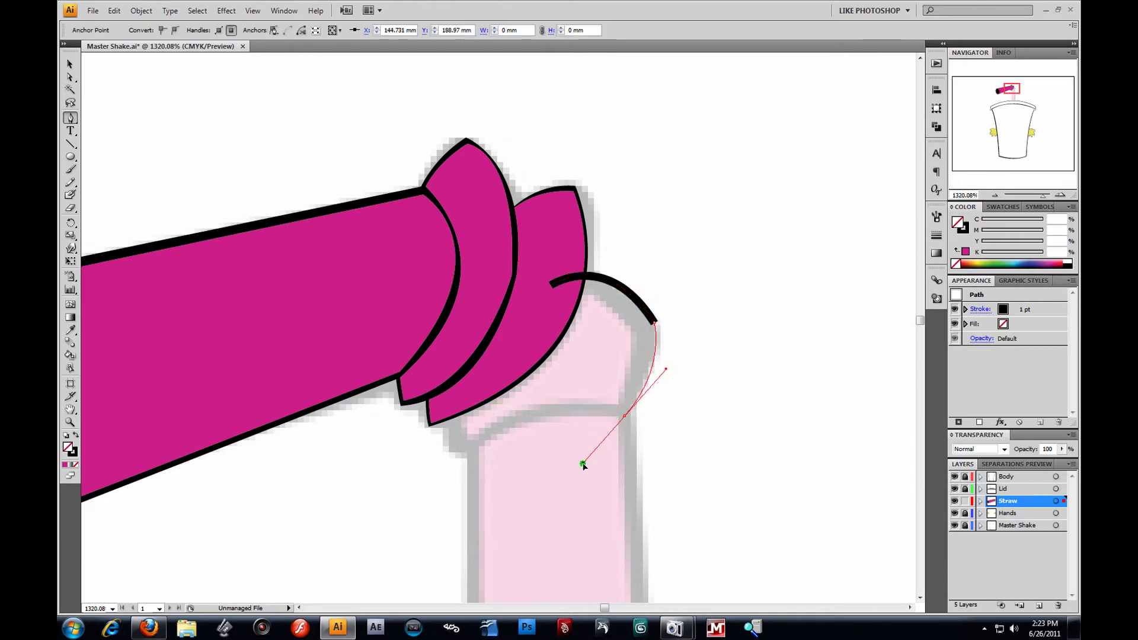
pyautogui.click(625, 416)
pyautogui.moveTo(468, 452); pyautogui.dragTo(437, 510)
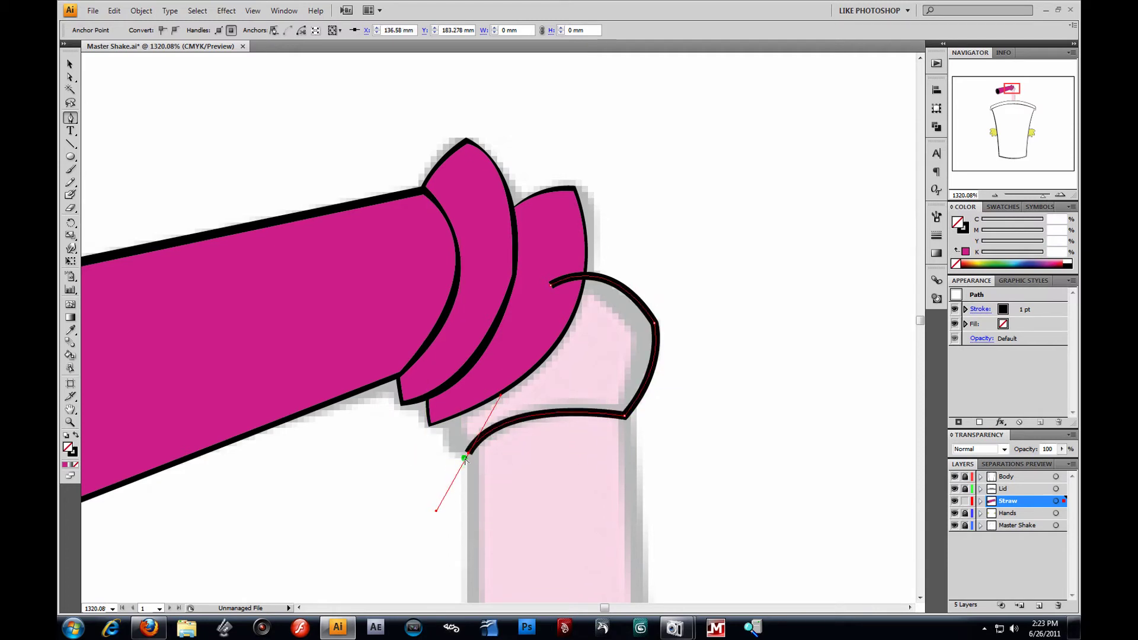
pyautogui.click(467, 453)
pyautogui.moveTo(461, 388); pyautogui.dragTo(501, 334)
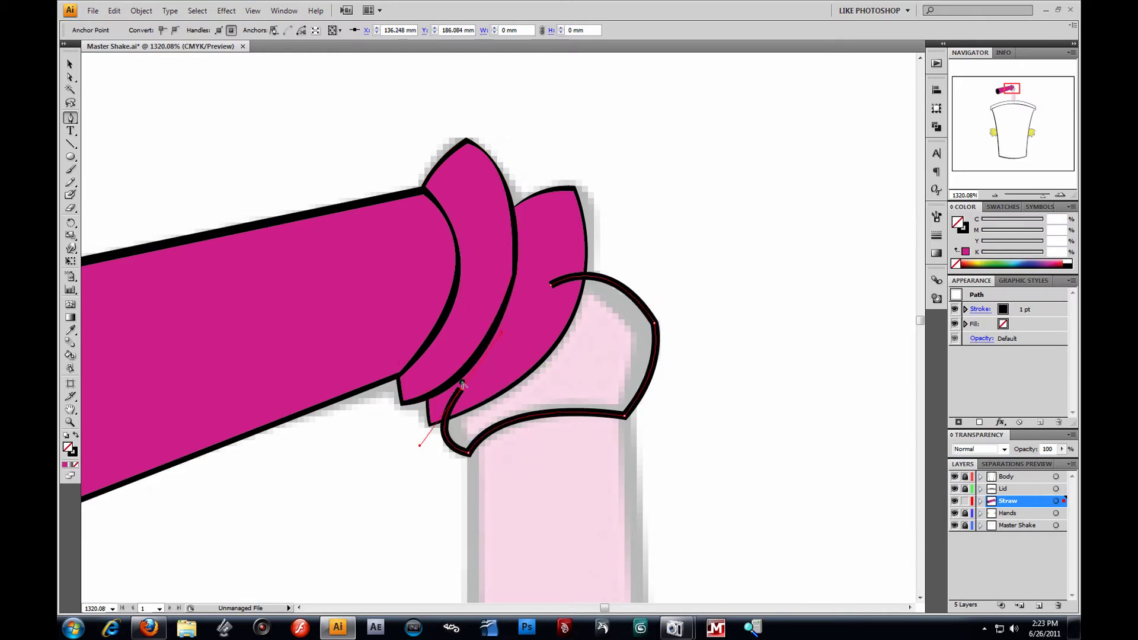
pyautogui.click(462, 390)
pyautogui.click(551, 286)
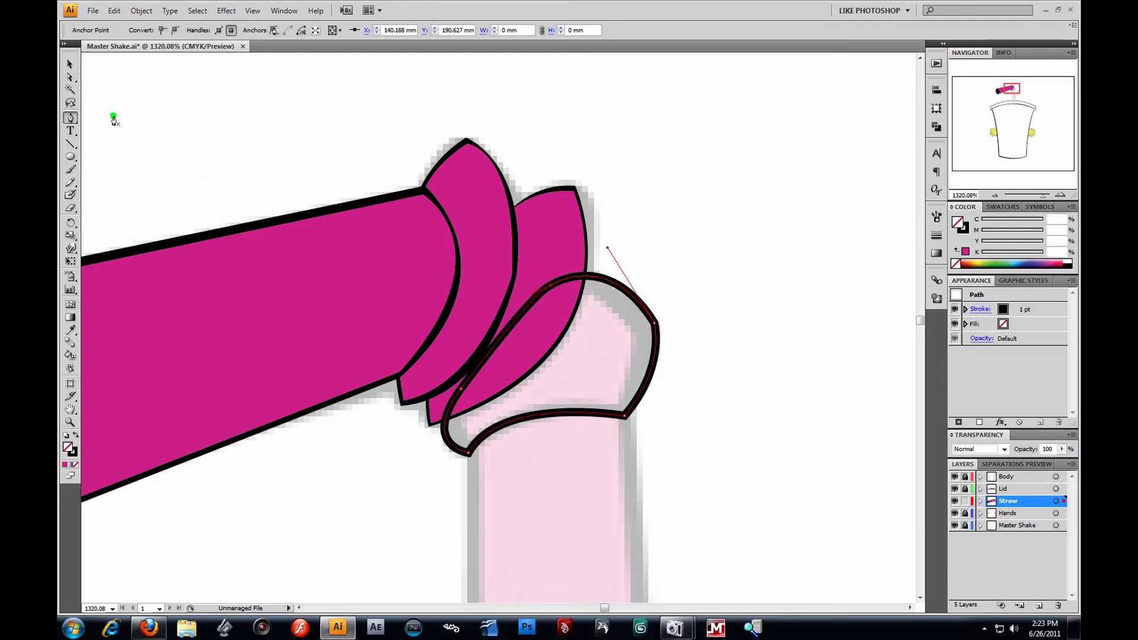
# Swap fill and stroke so the bend section is solid black, and paste a copy of it in front.
pyautogui.click(71, 64)
pyautogui.click(76, 436)
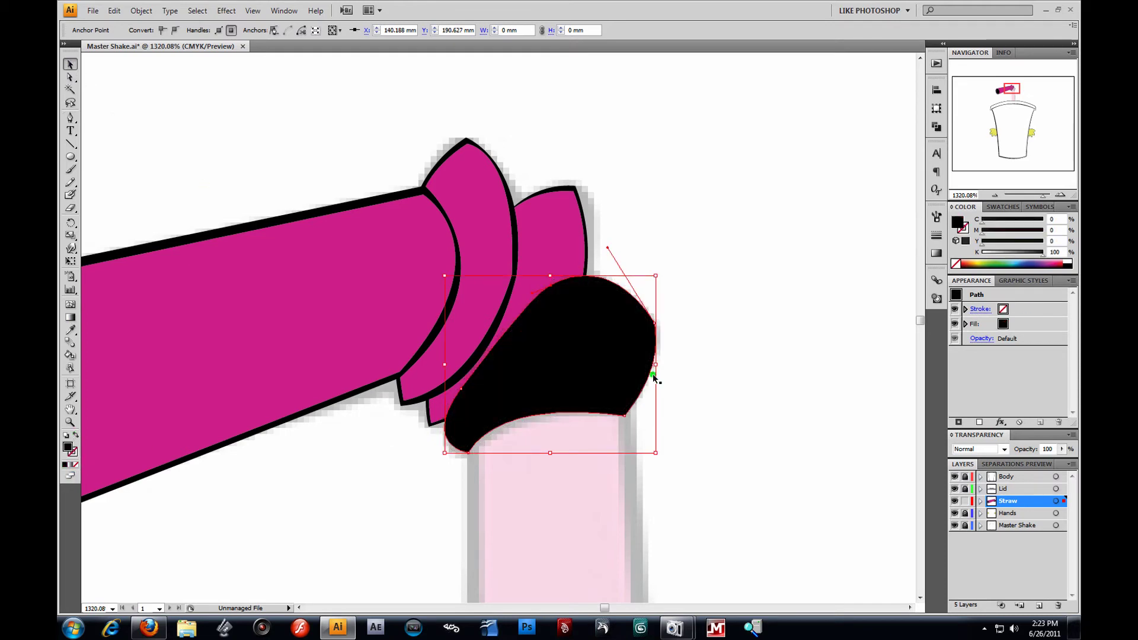
pyautogui.click(114, 11)
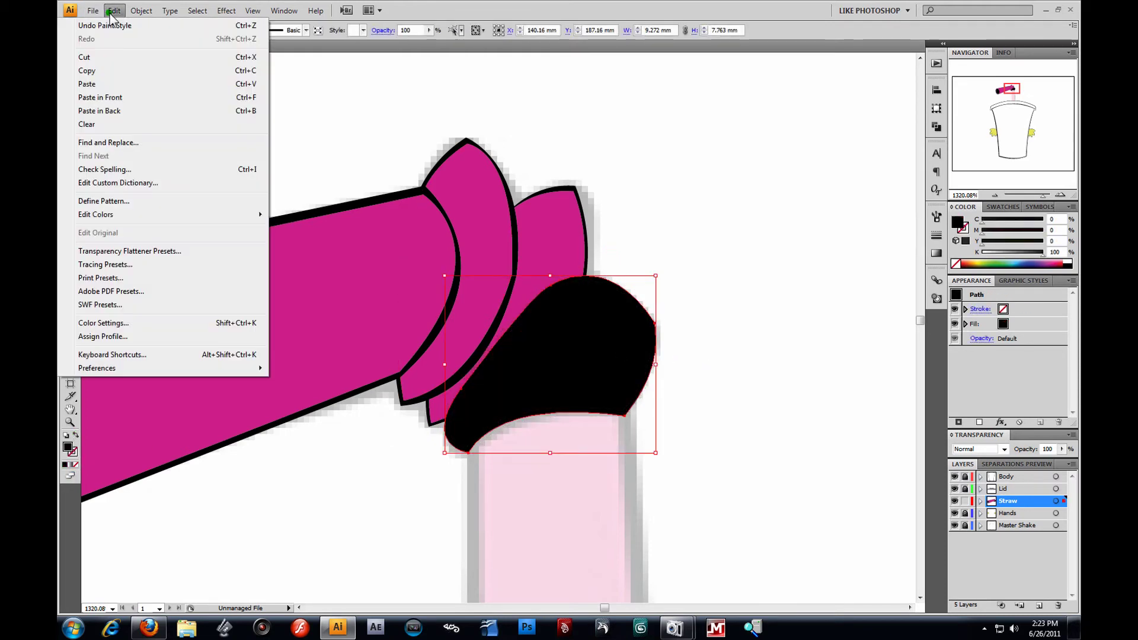
pyautogui.click(114, 70)
pyautogui.click(122, 11)
pyautogui.click(483, 11)
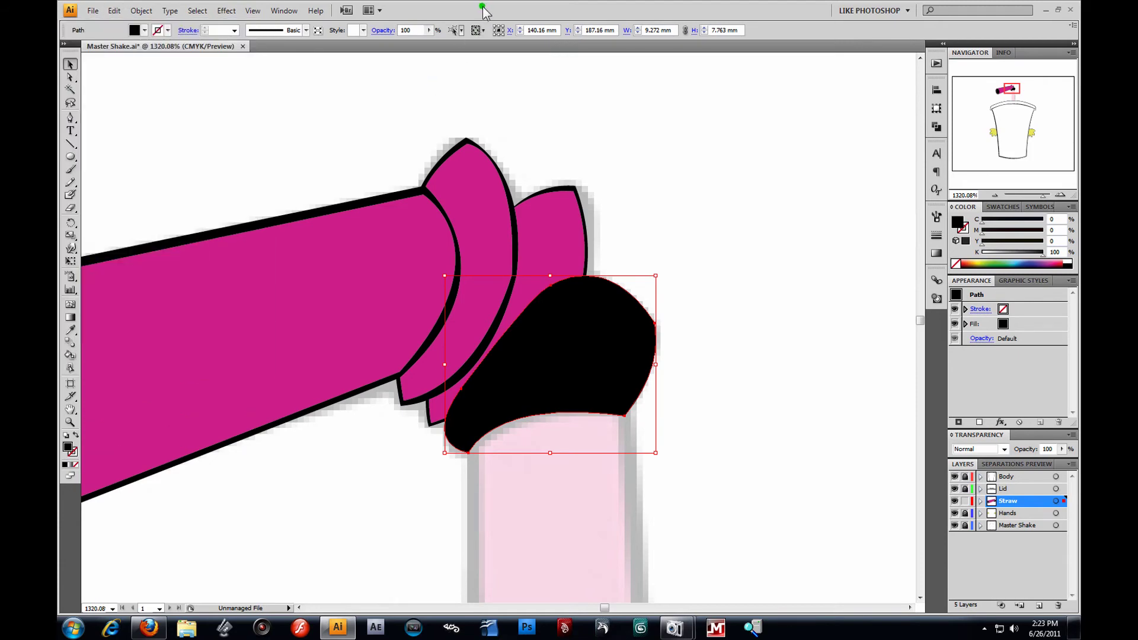
pyautogui.moveTo(601, 359); pyautogui.dragTo(779, 352)
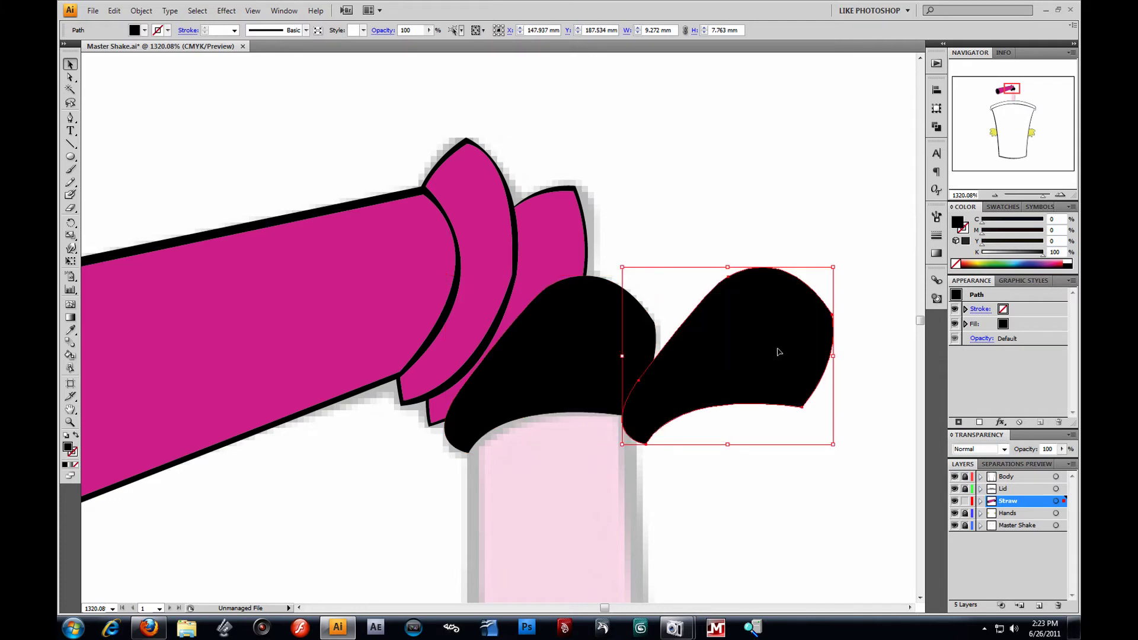
pyautogui.hotkey('ctrl', 'z')
# Recolor the front copy of the bend section with the straw's magenta using the Eyedropper.
pyautogui.click(713, 331)
pyautogui.click(561, 342)
pyautogui.click(70, 330)
pyautogui.click(389, 300)
# Select both stacked shapes of the bend section and send them to the back, behind the folds.
pyautogui.click(69, 89)
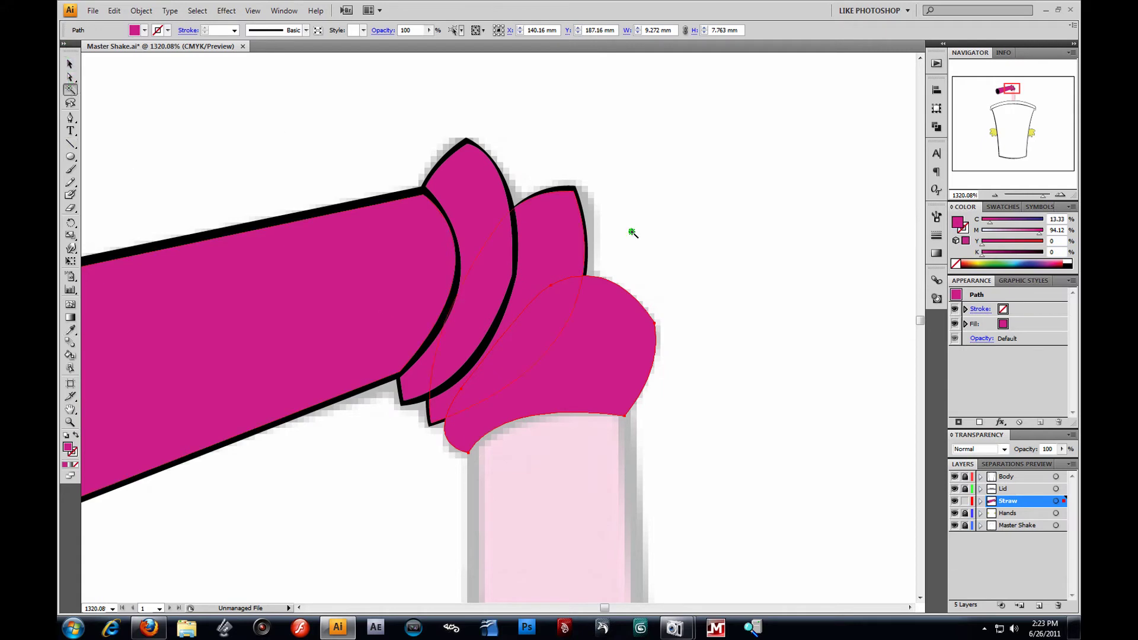
pyautogui.click(688, 306)
pyautogui.press('v')
pyautogui.moveTo(700, 286); pyautogui.dragTo(755, 346)
pyautogui.hotkey('ctrl', 'z')
pyautogui.rightClick(600, 314)
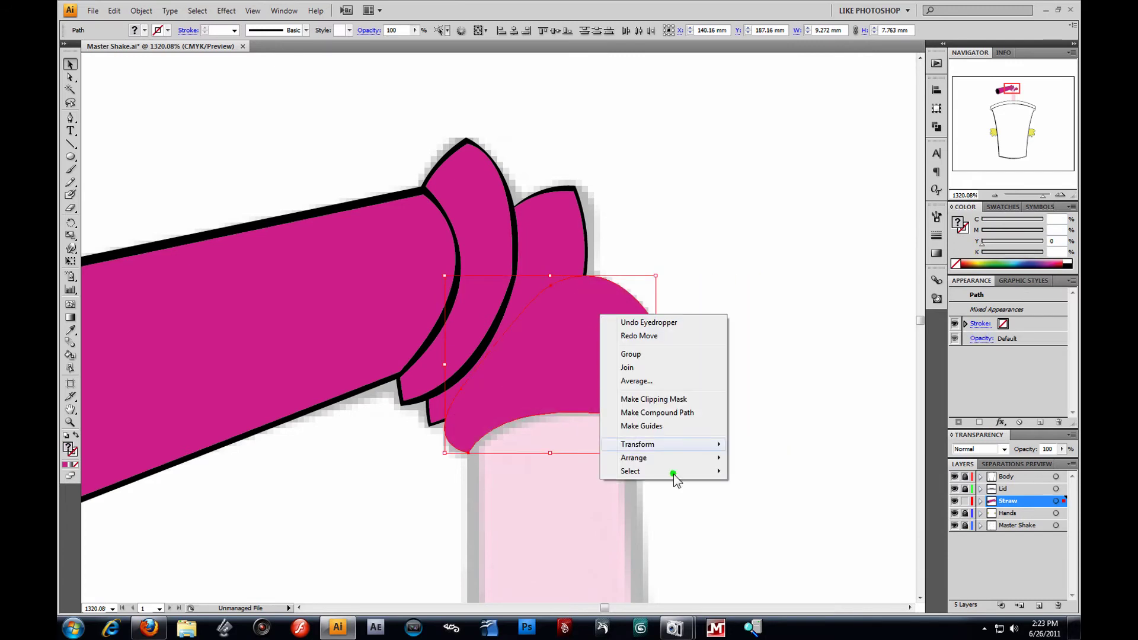
pyautogui.moveTo(666, 460)
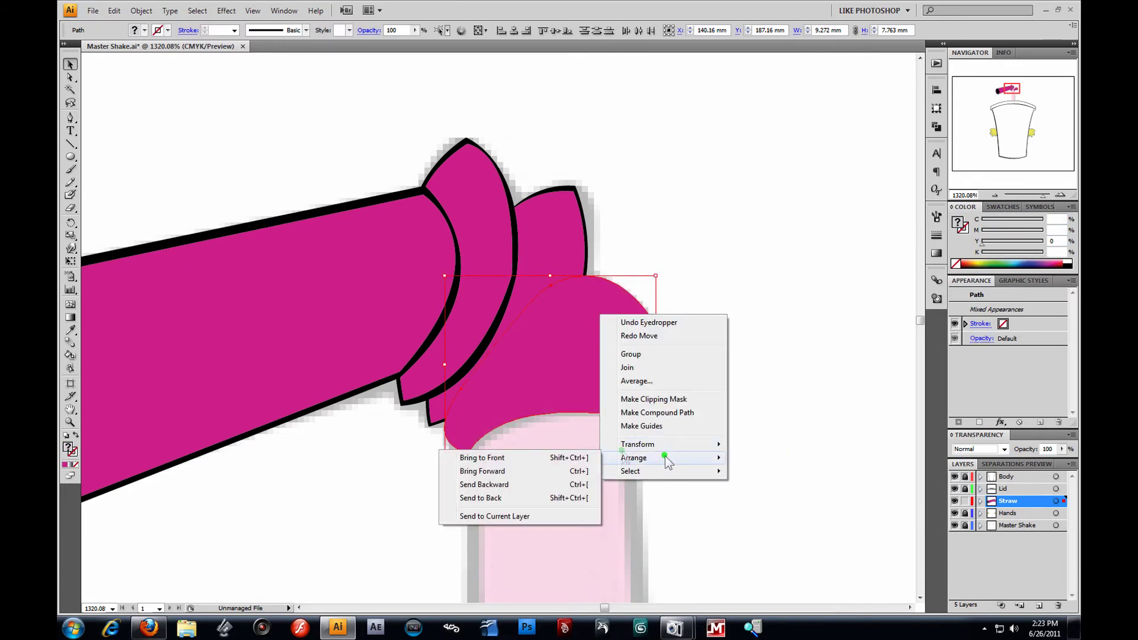
pyautogui.click(516, 499)
pyautogui.click(669, 291)
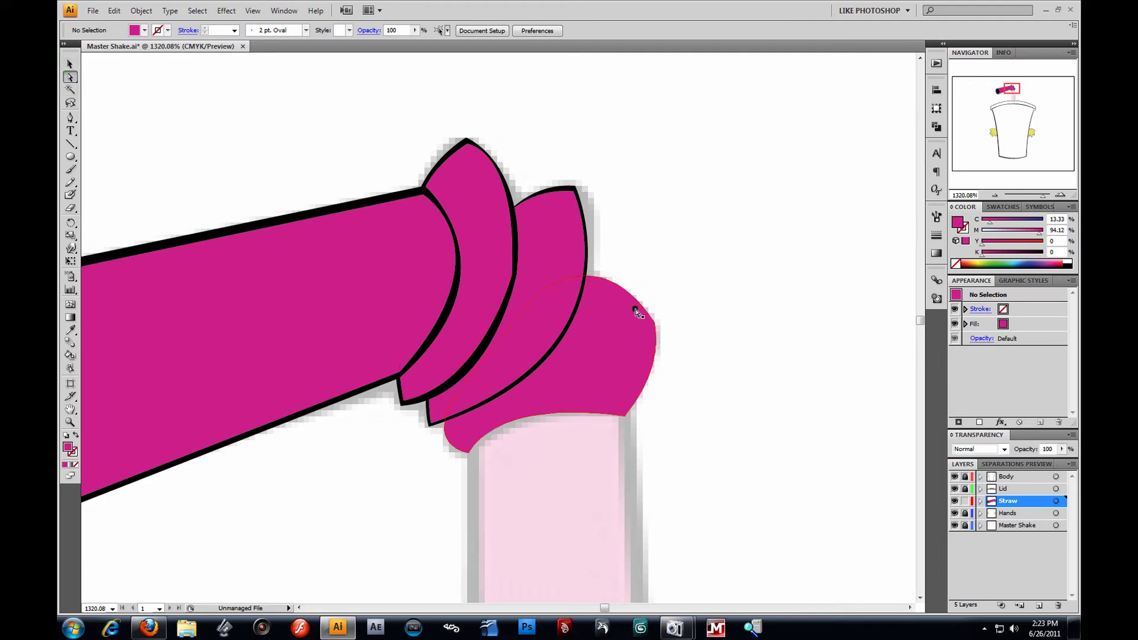
# Pull the anchor points and handles of the bend section's magenta front copy inward so the black shape beneath forms its outline.
pyautogui.click(655, 323)
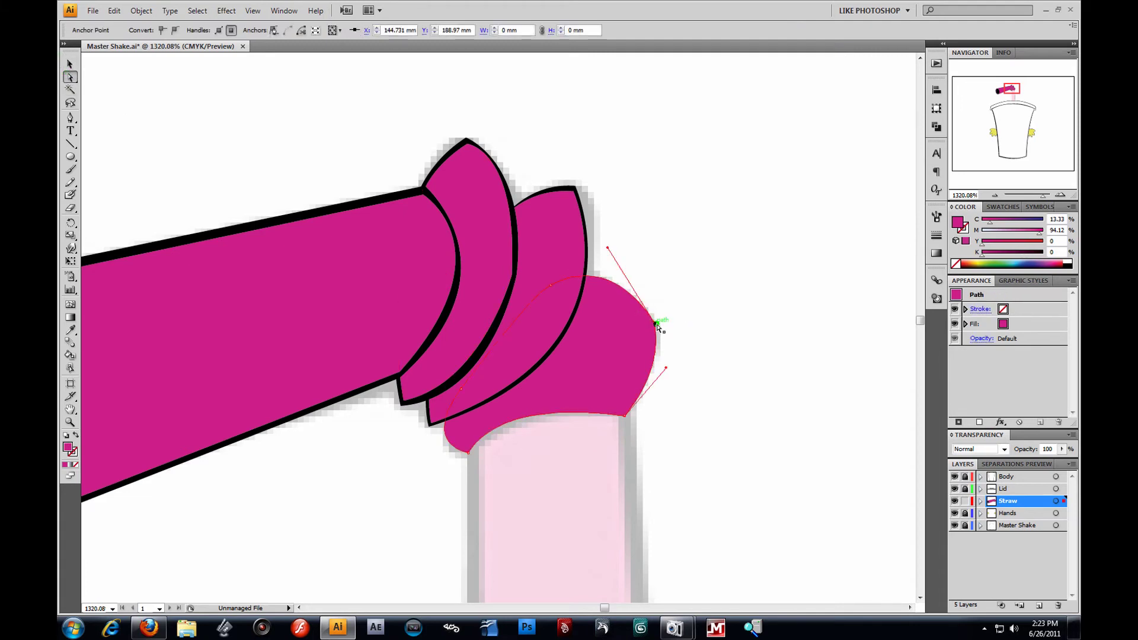
pyautogui.moveTo(652, 323); pyautogui.dragTo(647, 325)
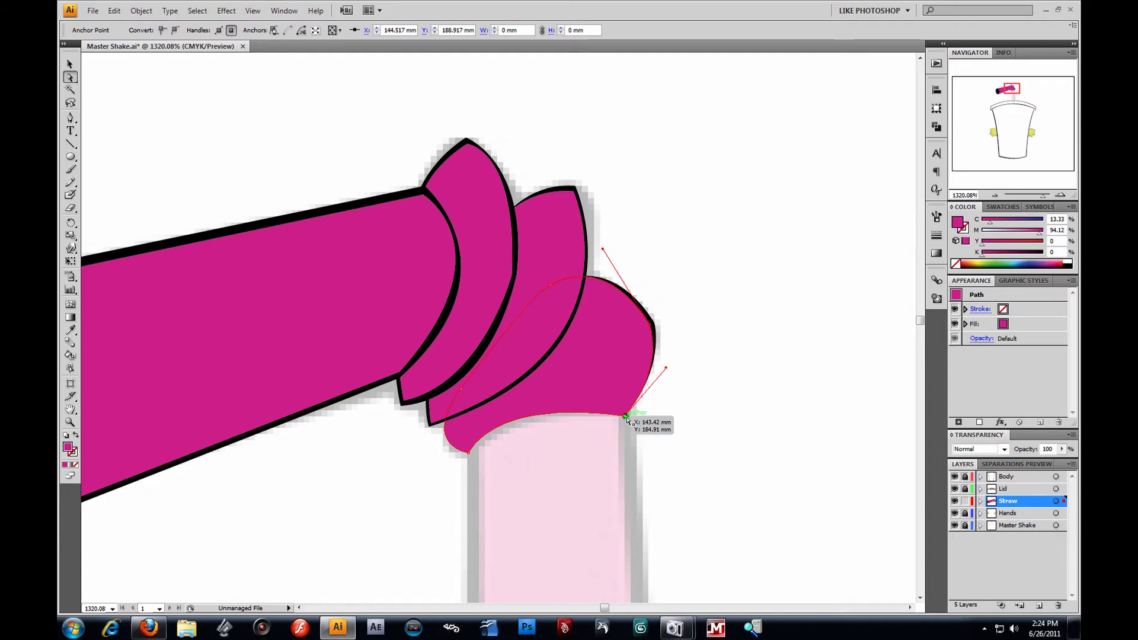
pyautogui.moveTo(624, 414); pyautogui.dragTo(624, 416)
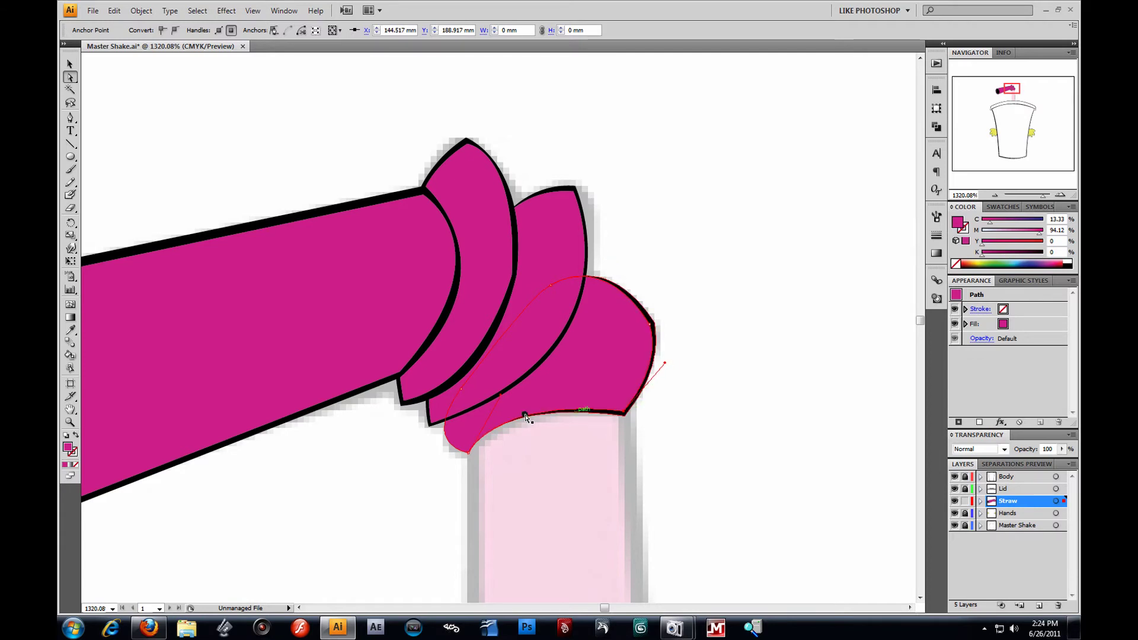
pyautogui.click(469, 454)
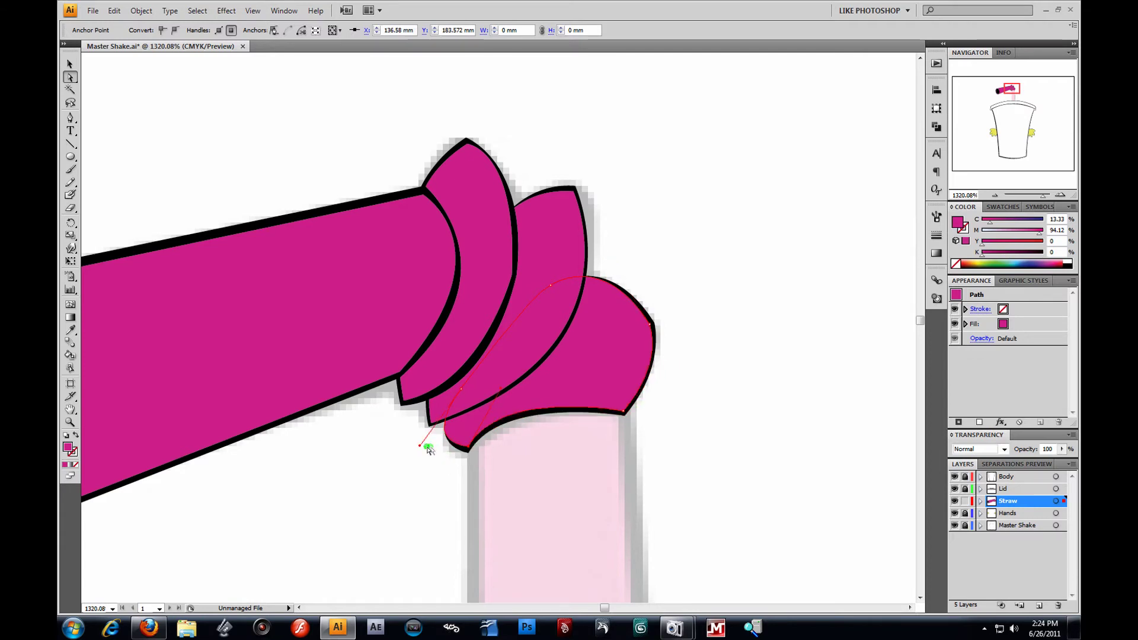
pyautogui.moveTo(421, 444); pyautogui.dragTo(427, 443)
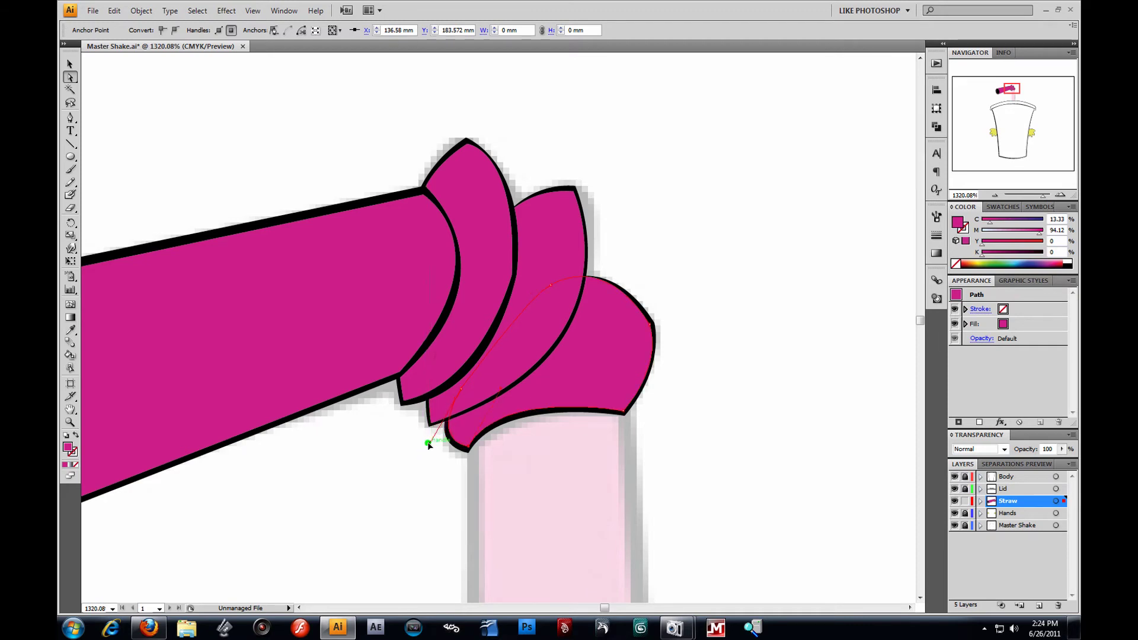
pyautogui.click(672, 239)
pyautogui.click(591, 287)
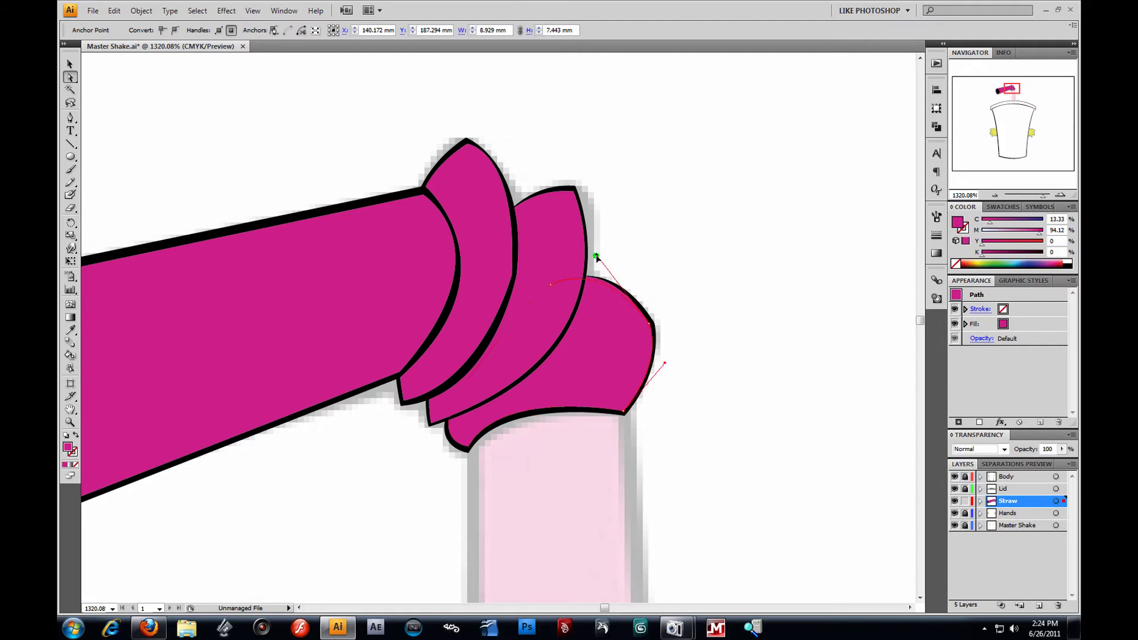
pyautogui.click(787, 278)
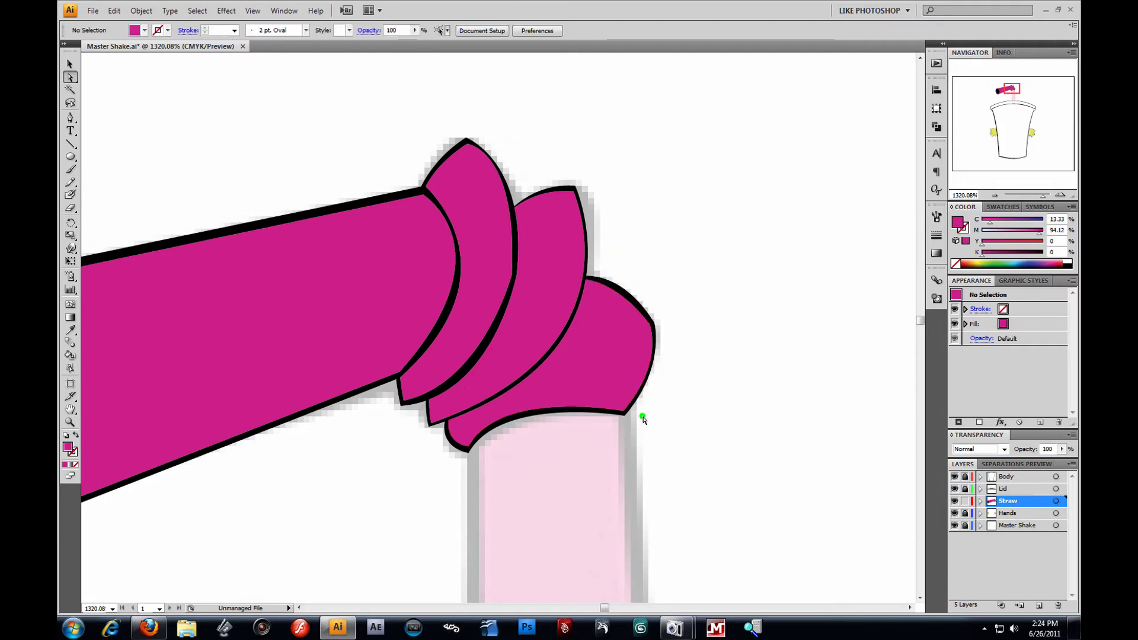
# Trace the straw's vertical section with the Pen tool, from the bend section down past the lid's upper edge, as a closed path.
pyautogui.moveTo(627, 455); pyautogui.dragTo(643, 222)
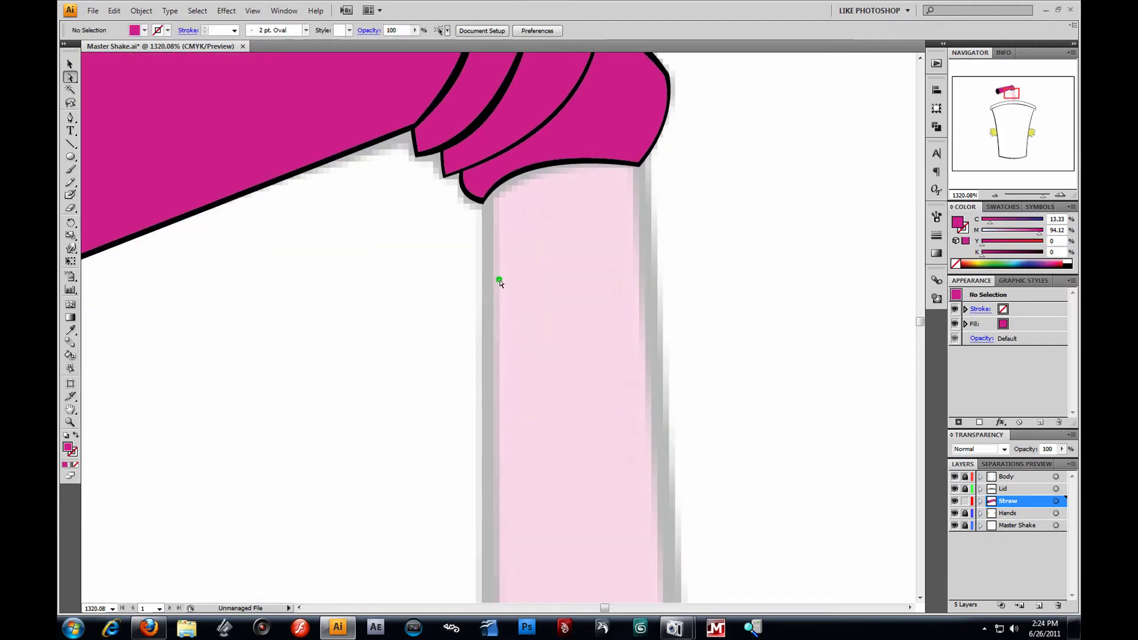
pyautogui.click(70, 422)
pyautogui.keyDown('alt'); pyautogui.click(482, 354); pyautogui.keyUp('alt')
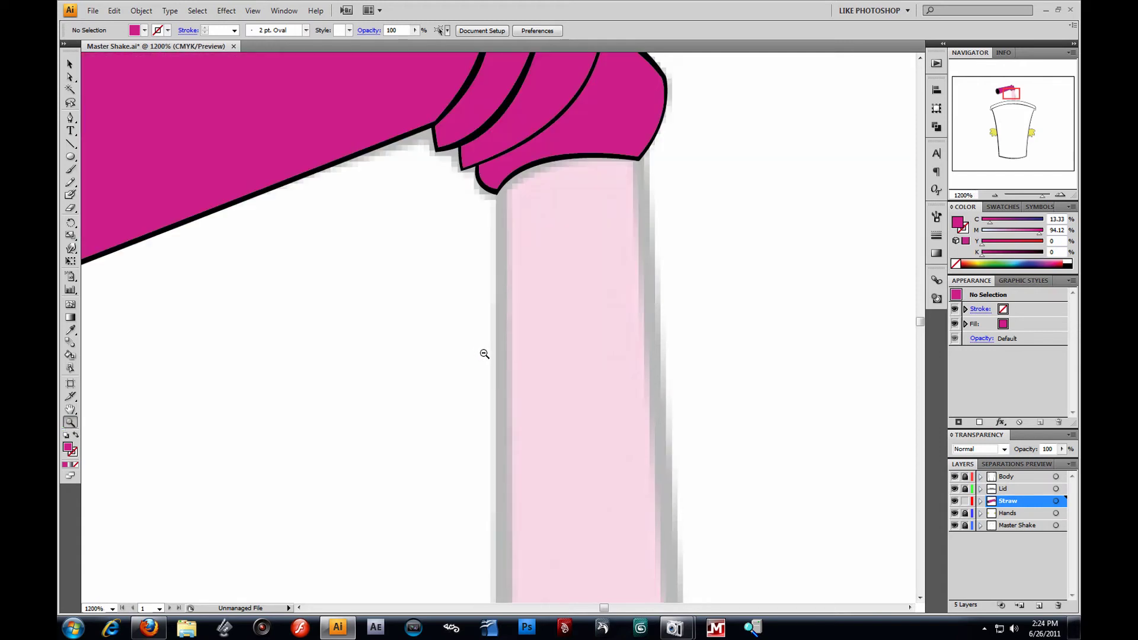
pyautogui.keyDown('alt'); pyautogui.click(508, 363); pyautogui.keyUp('alt')
pyautogui.keyDown('alt'); pyautogui.click(507, 361); pyautogui.keyUp('alt')
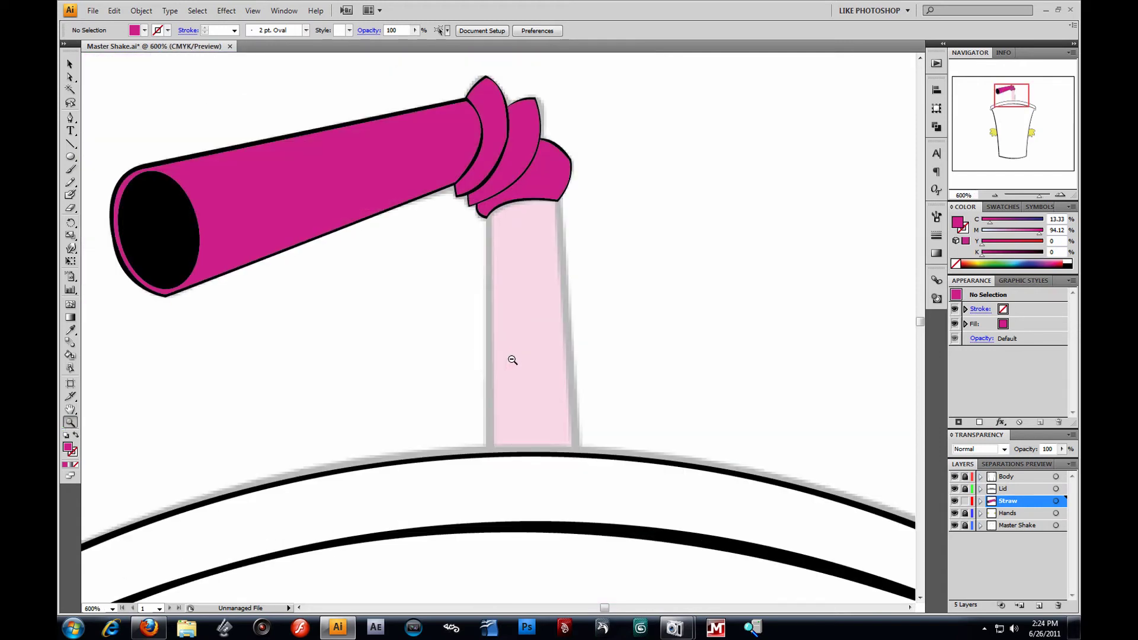
pyautogui.moveTo(507, 340); pyautogui.dragTo(486, 279)
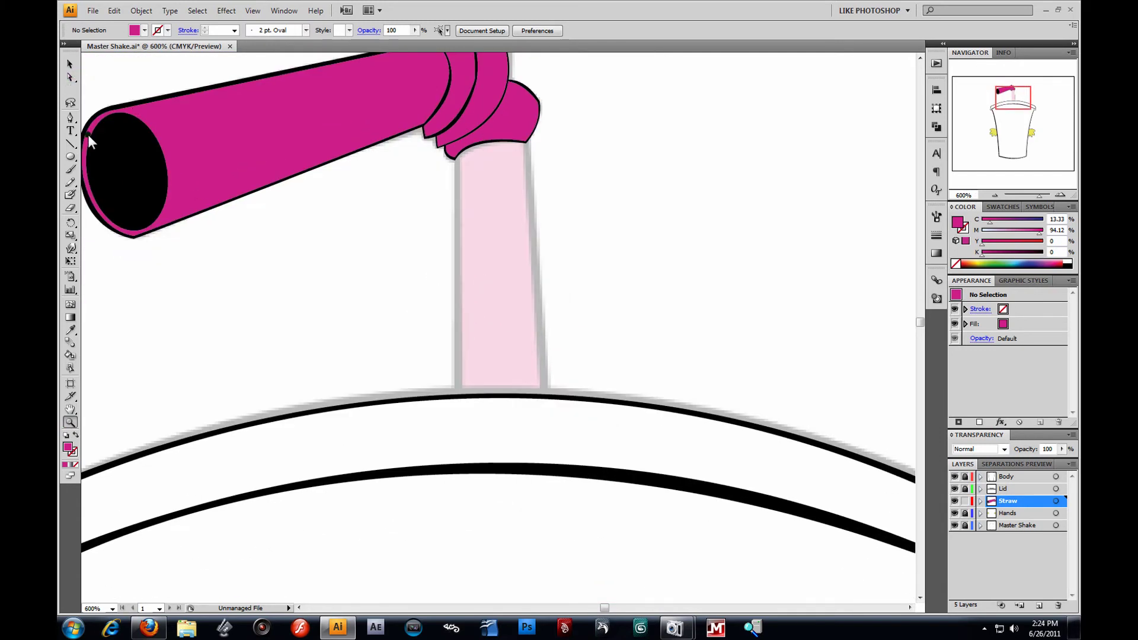
pyautogui.click(528, 129)
pyautogui.click(546, 408)
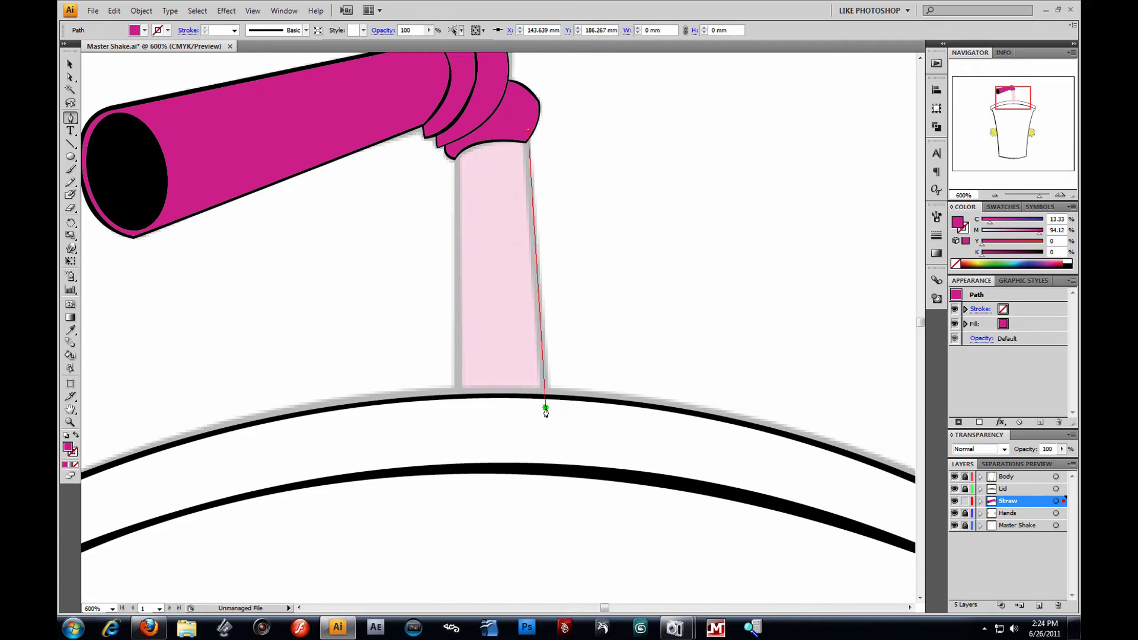
pyautogui.moveTo(452, 415)
pyautogui.mouseDown()
pyautogui.moveTo(437, 400)
pyautogui.moveTo(448, 419)
pyautogui.mouseUp()
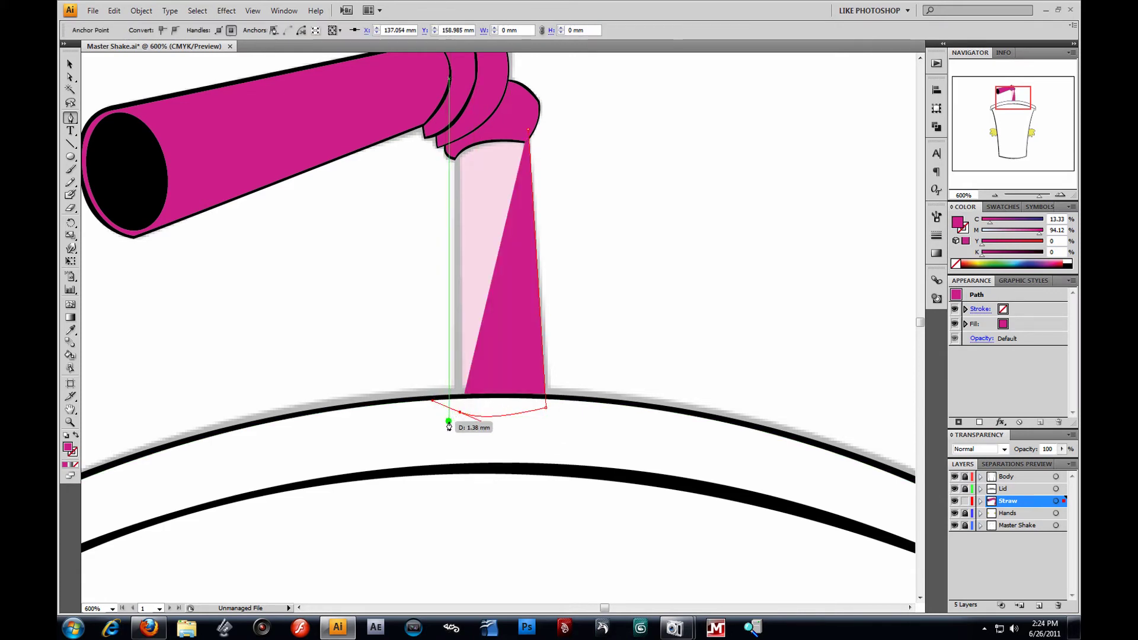
pyautogui.click(460, 412)
pyautogui.click(455, 143)
pyautogui.moveTo(528, 129); pyautogui.dragTo(550, 143)
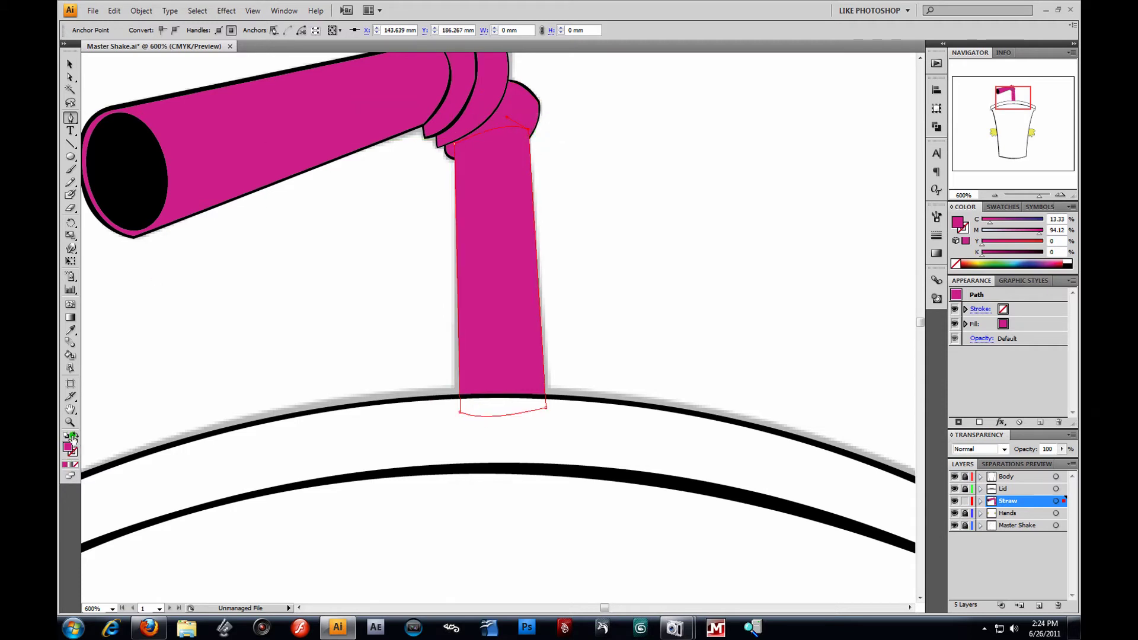
# Fill the vertical straw section with solid black and no stroke.
pyautogui.click(74, 437)
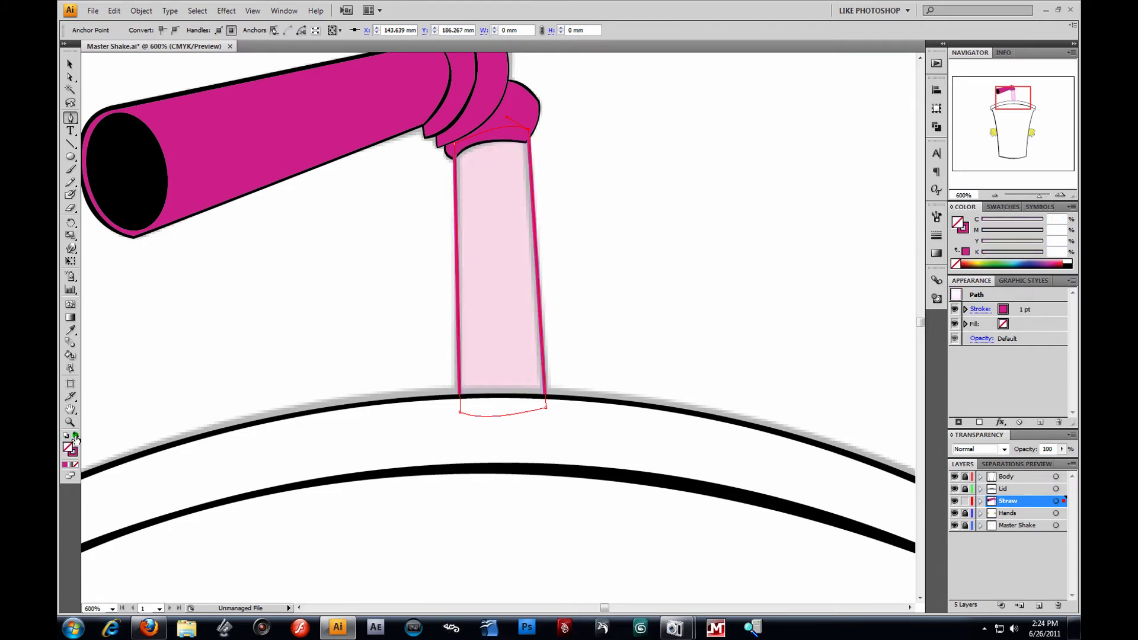
pyautogui.click(76, 439)
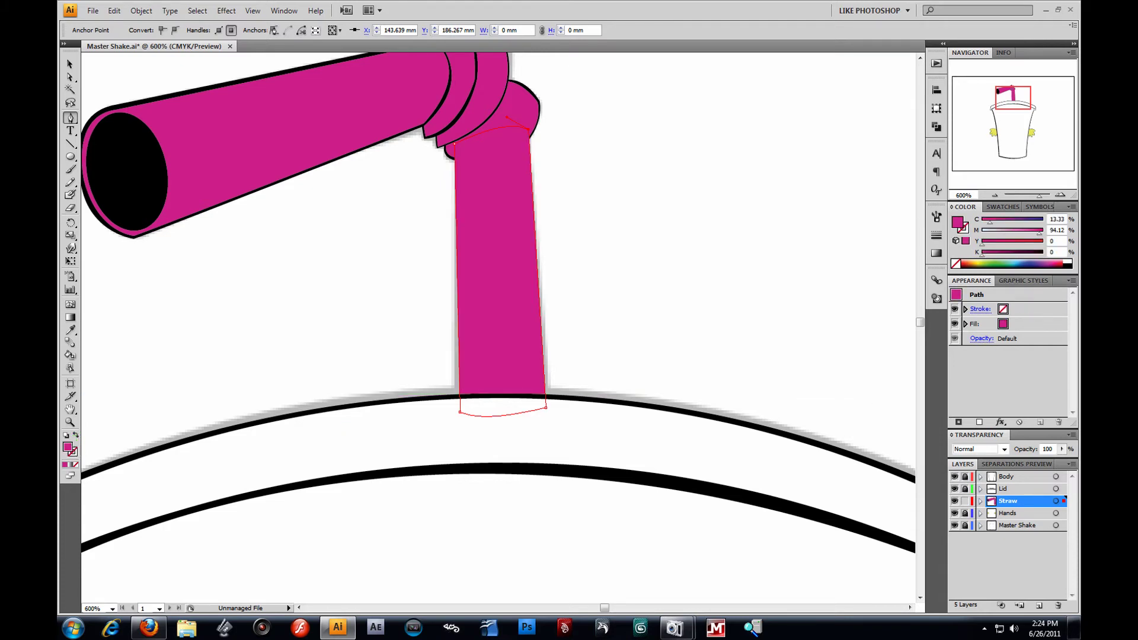
pyautogui.click(1072, 261)
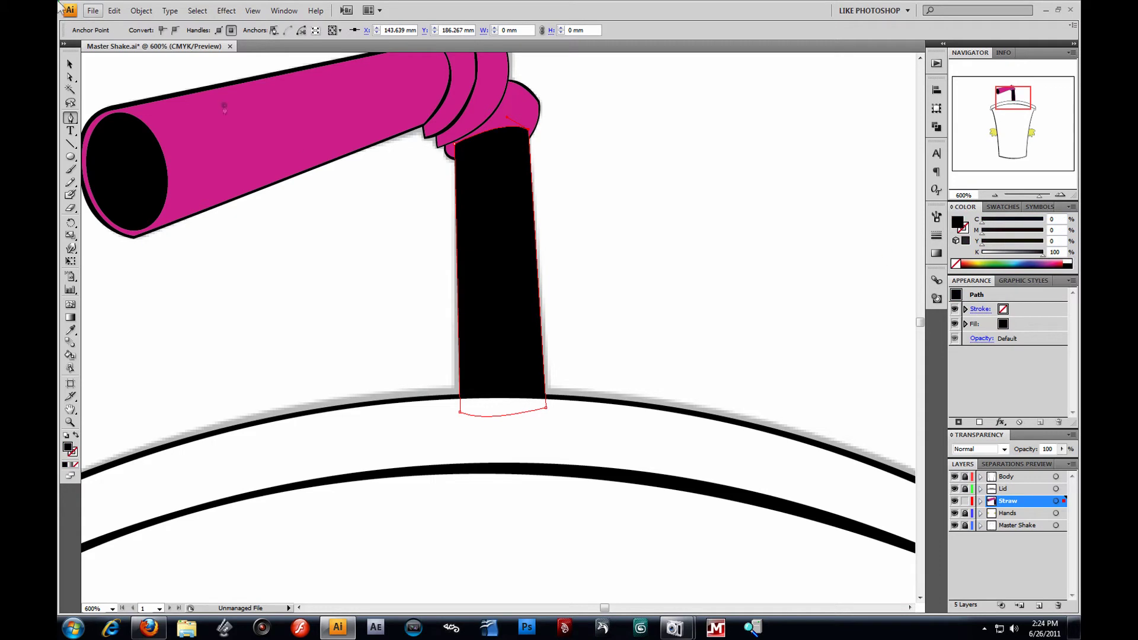
# Copy the black vertical section and paste the duplicate in front, undoing the trial move of the top copy.
pyautogui.click(70, 64)
pyautogui.click(521, 272)
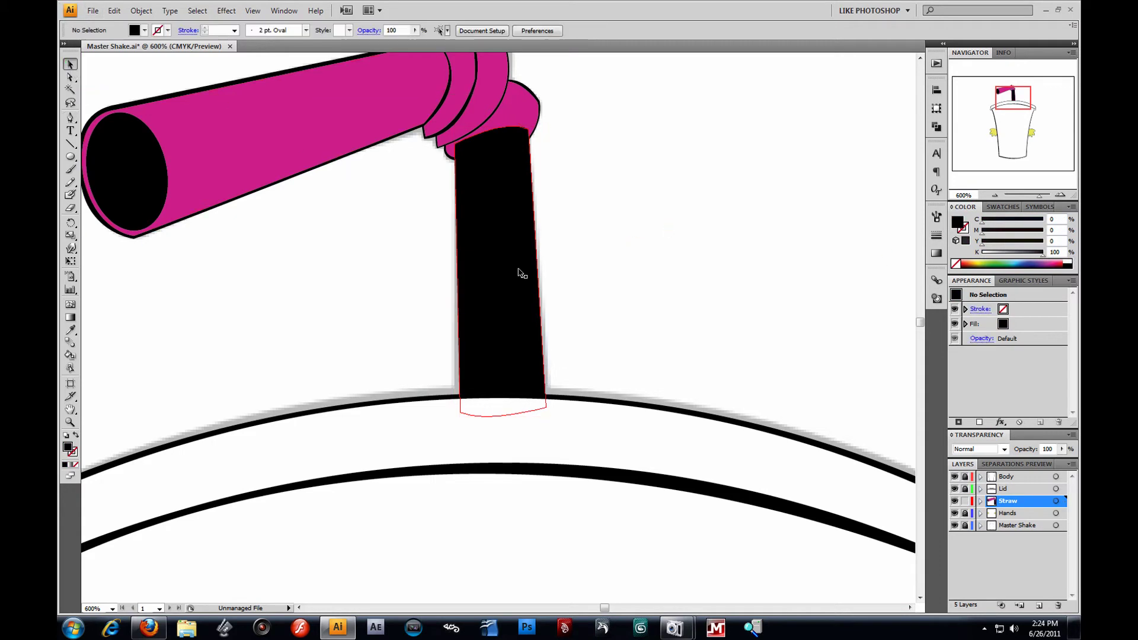
pyautogui.click(114, 10)
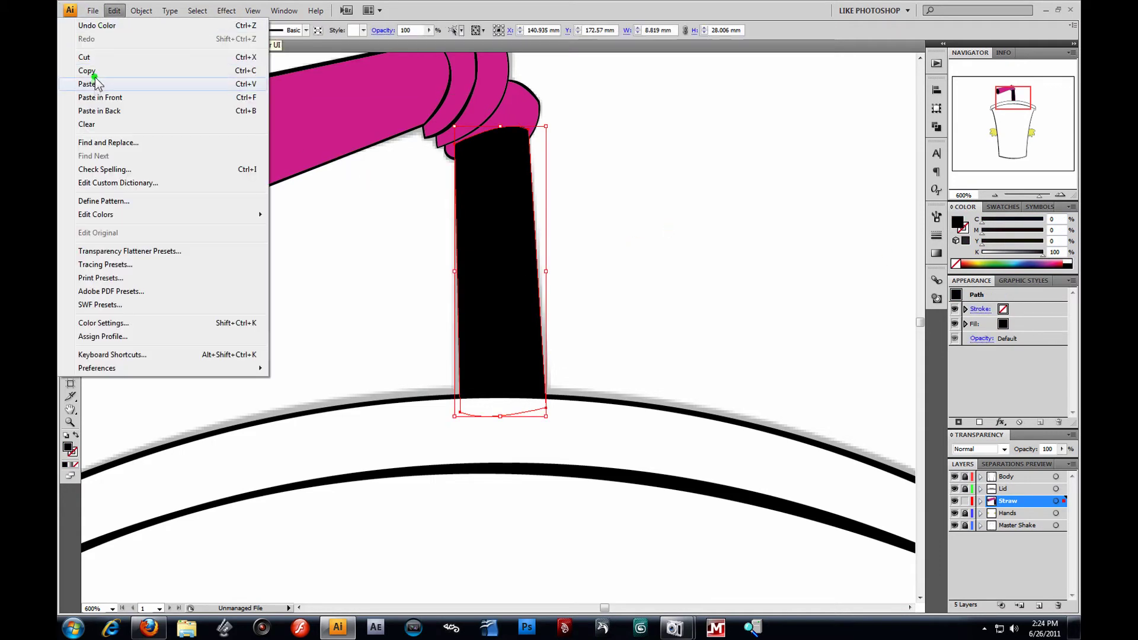
pyautogui.click(98, 74)
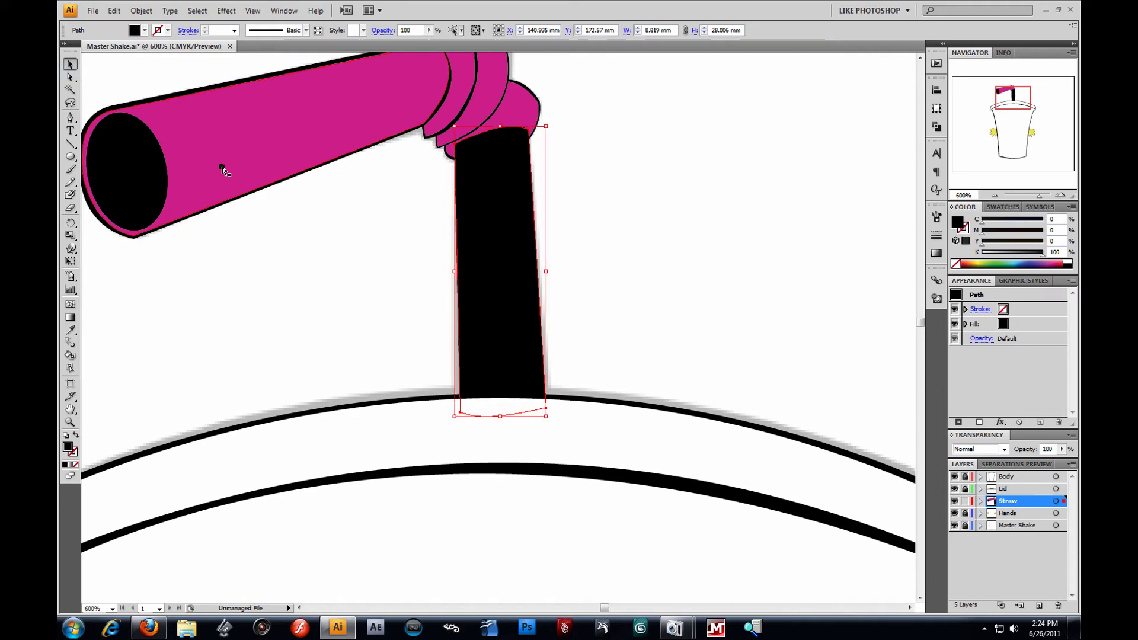
pyautogui.click(662, 261)
pyautogui.click(525, 256)
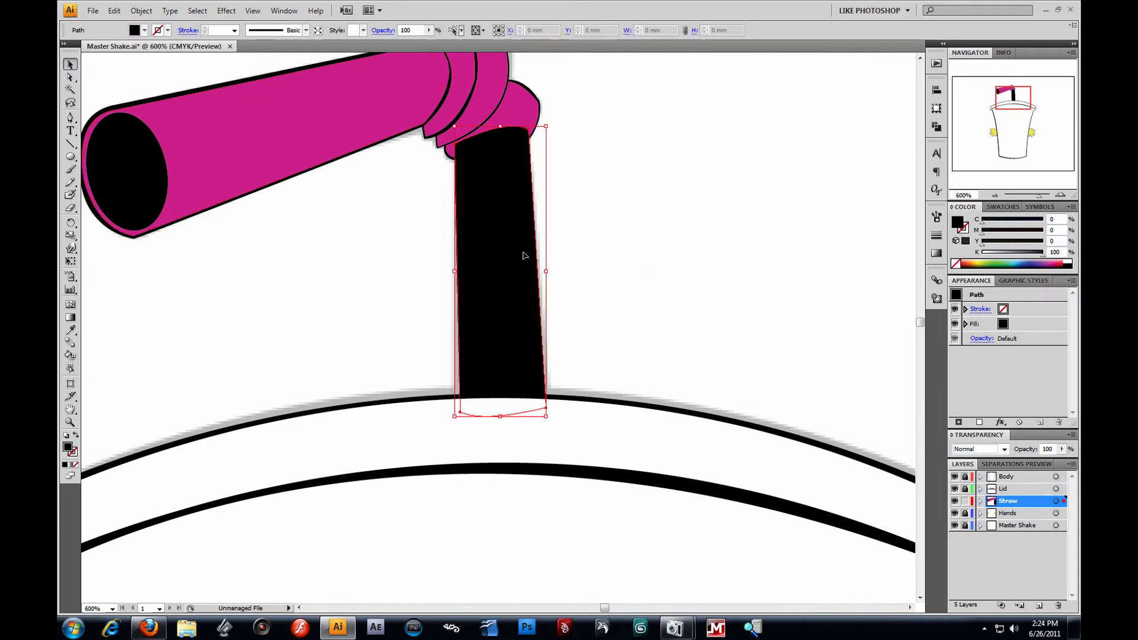
pyautogui.moveTo(487, 258); pyautogui.dragTo(610, 260)
pyautogui.hotkey('ctrl', 'z')
# Recolor the front copy of the vertical section with the straw's magenta using the Eyedropper, and deselect it.
pyautogui.click(70, 330)
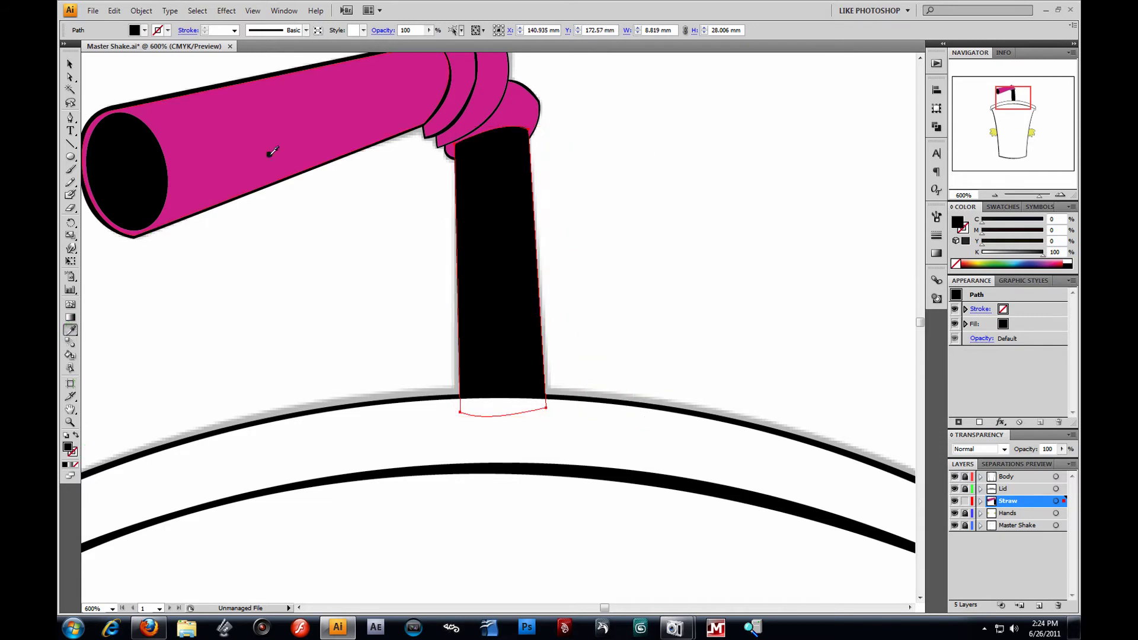
pyautogui.click(299, 134)
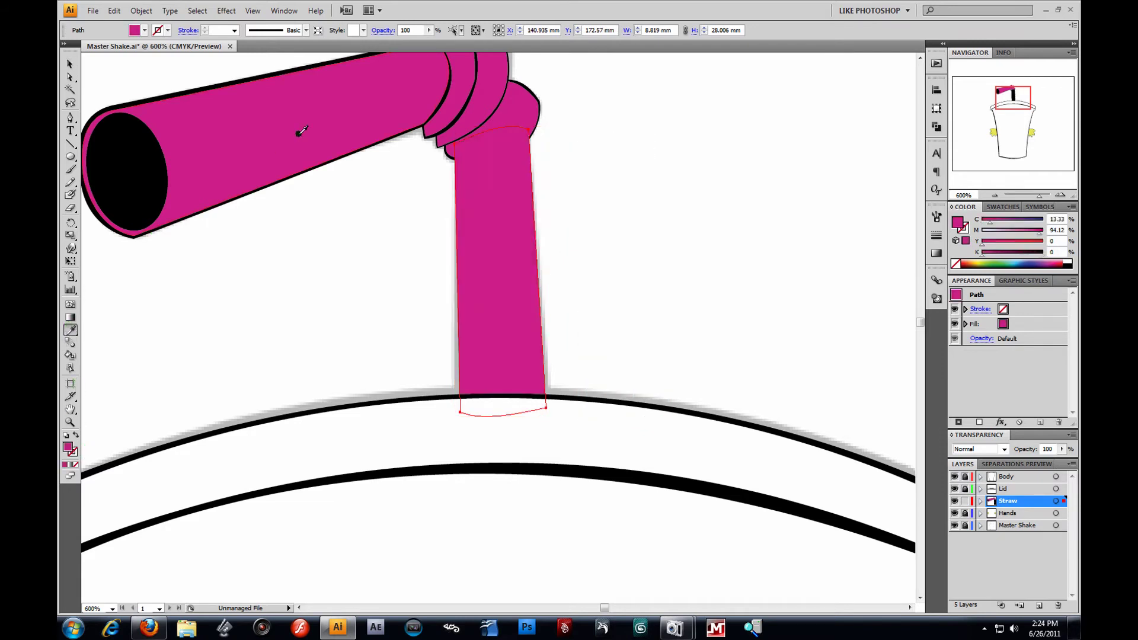
pyautogui.click(604, 160)
# Move the four corner anchor points of the vertical section's magenta copy inward to expose a black outline along both sides.
pyautogui.press('v')
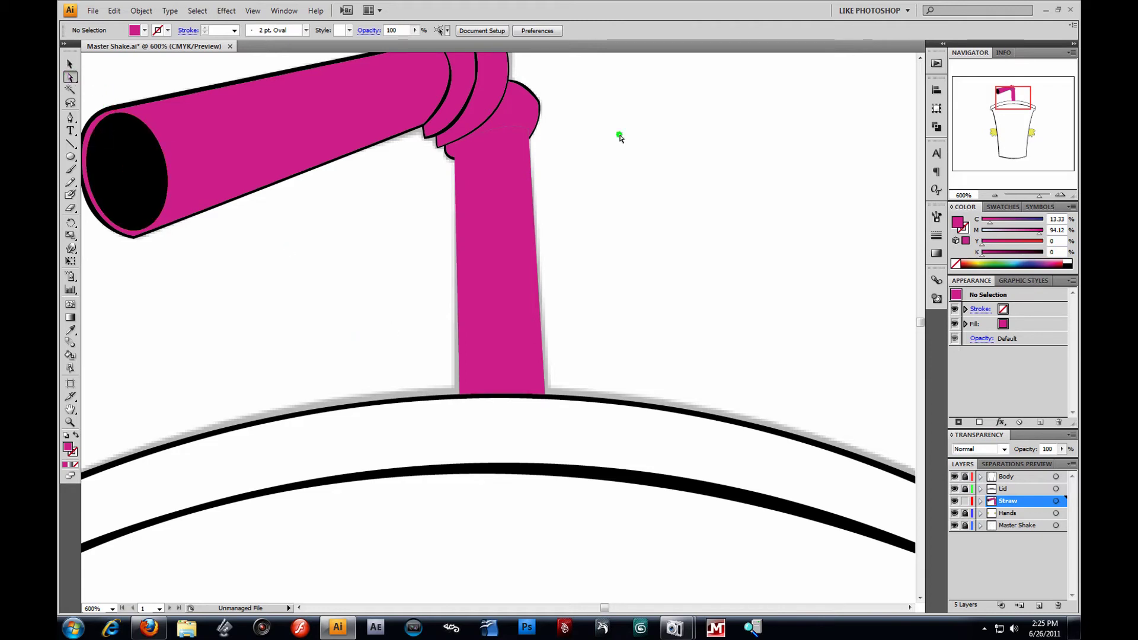
pyautogui.moveTo(534, 135); pyautogui.dragTo(525, 134)
pyautogui.moveTo(549, 415); pyautogui.dragTo(540, 406)
pyautogui.click(584, 326)
pyautogui.moveTo(457, 149); pyautogui.dragTo(459, 144)
pyautogui.moveTo(461, 416); pyautogui.dragTo(464, 413)
pyautogui.click(635, 293)
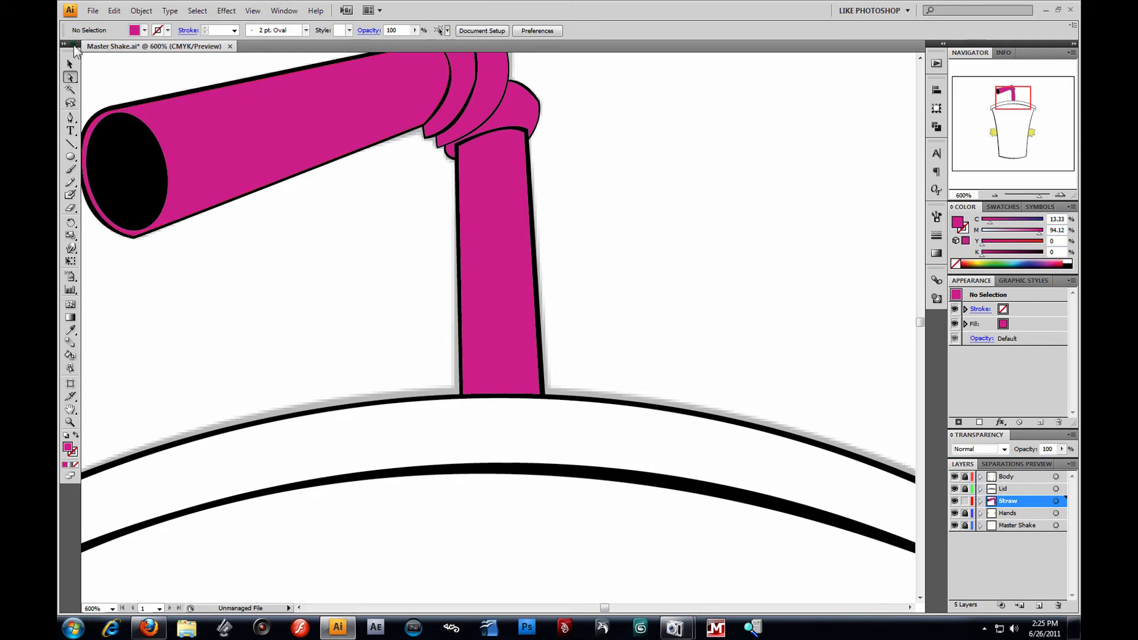
# Select both stacked shapes of the vertical section and send them to the back, behind the bend section.
pyautogui.moveTo(617, 282); pyautogui.dragTo(389, 439)
pyautogui.rightClick(519, 305)
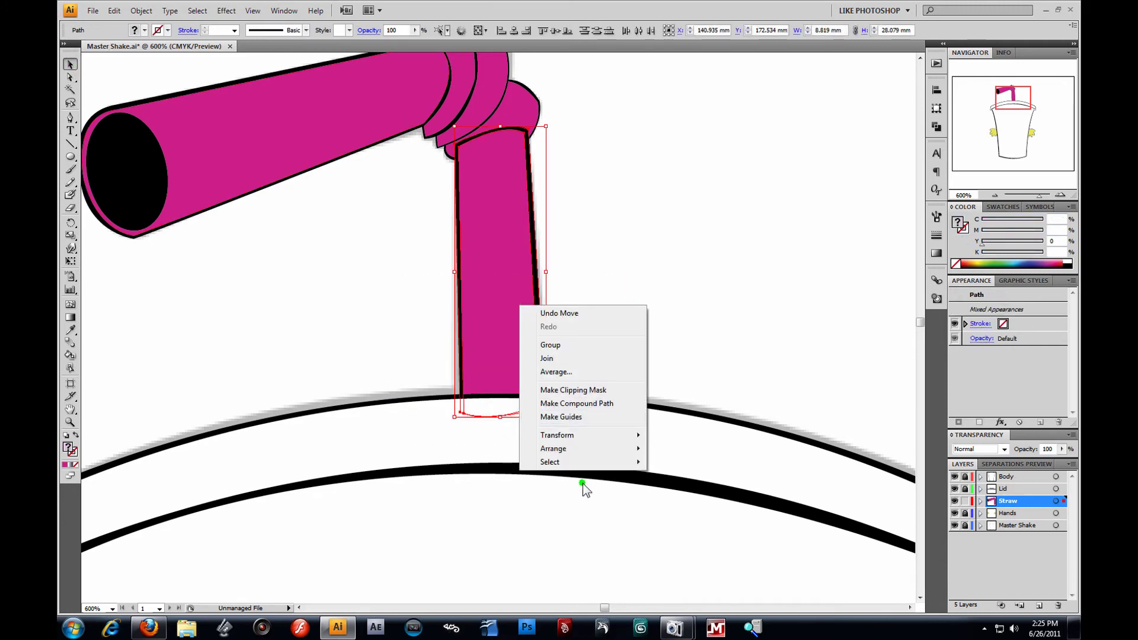
pyautogui.moveTo(579, 449)
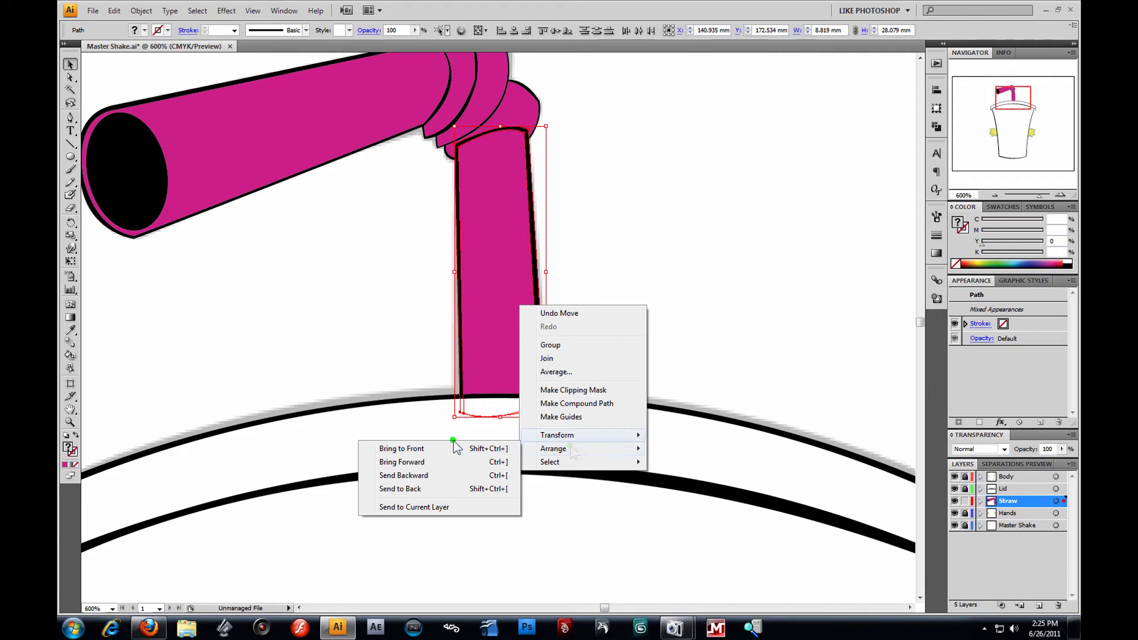
pyautogui.click(400, 488)
pyautogui.click(648, 266)
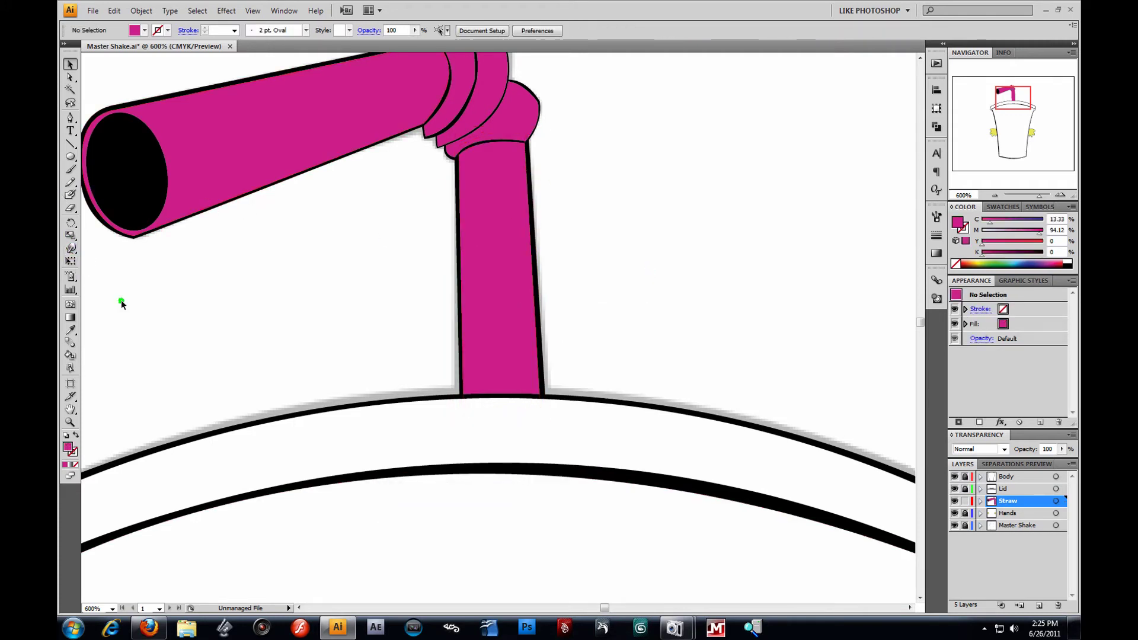
# Lock the Straw layer and review the straw together with the whole cup, lid and hands.
pyautogui.click(966, 502)
pyautogui.click(966, 502)
pyautogui.click(70, 422)
pyautogui.keyDown('alt'); pyautogui.click(407, 298); pyautogui.keyUp('alt')
pyautogui.keyDown('alt'); pyautogui.click(455, 308); pyautogui.keyUp('alt')
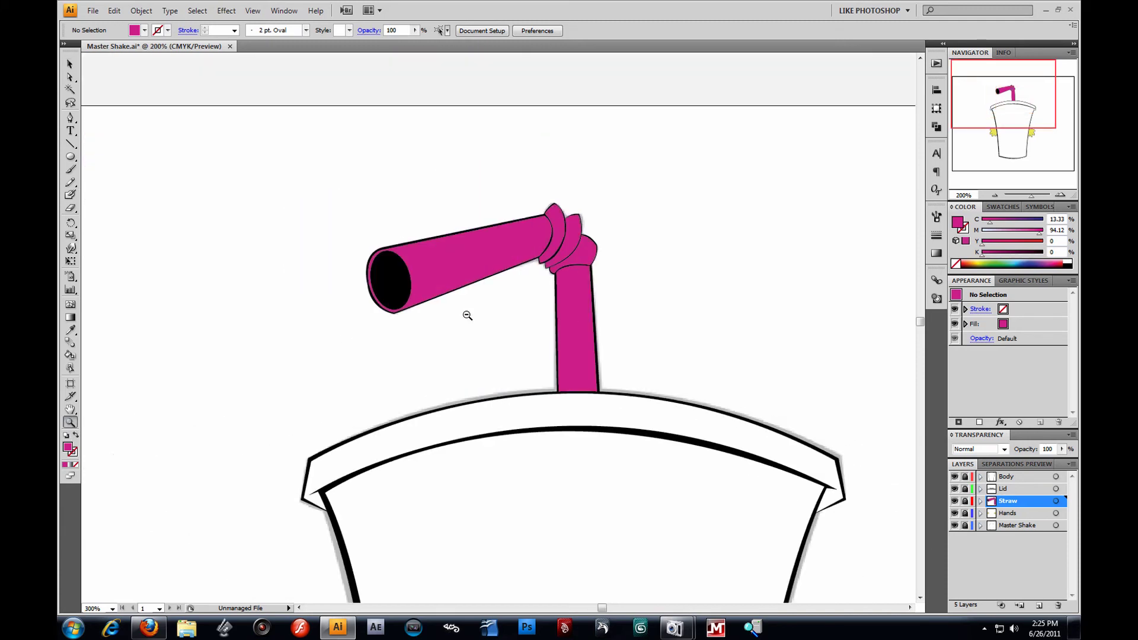
pyautogui.keyDown('alt'); pyautogui.click(465, 314); pyautogui.keyUp('alt')
pyautogui.keyDown('alt'); pyautogui.click(466, 314); pyautogui.keyUp('alt')
pyautogui.keyDown('alt'); pyautogui.click(475, 321); pyautogui.keyUp('alt')
pyautogui.moveTo(576, 439); pyautogui.dragTo(452, 240)
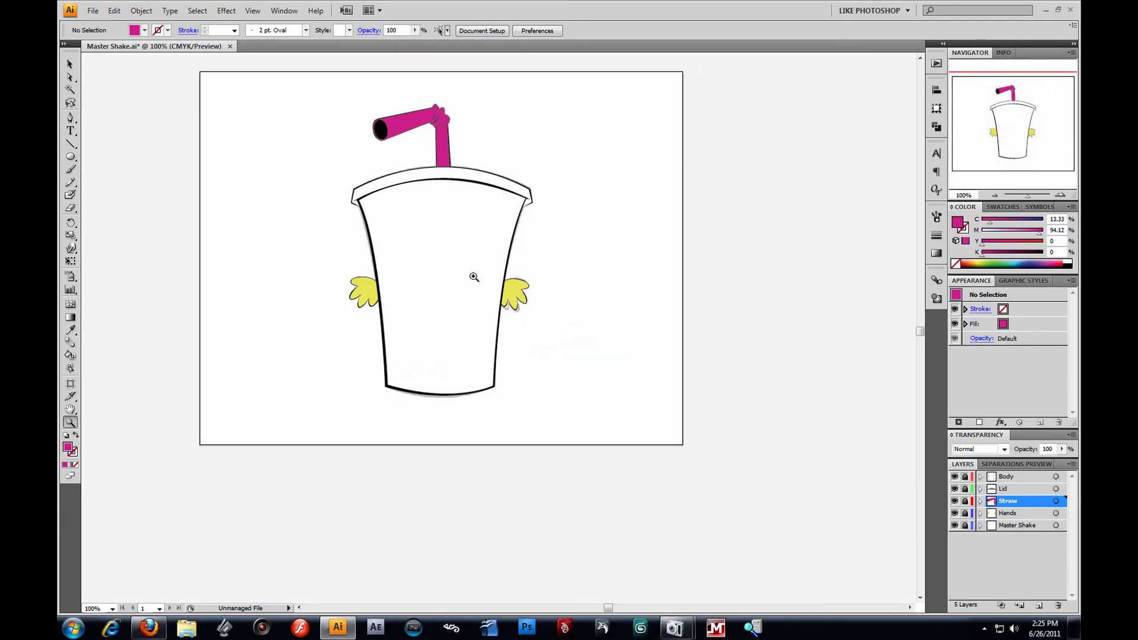
pyautogui.click(451, 236)
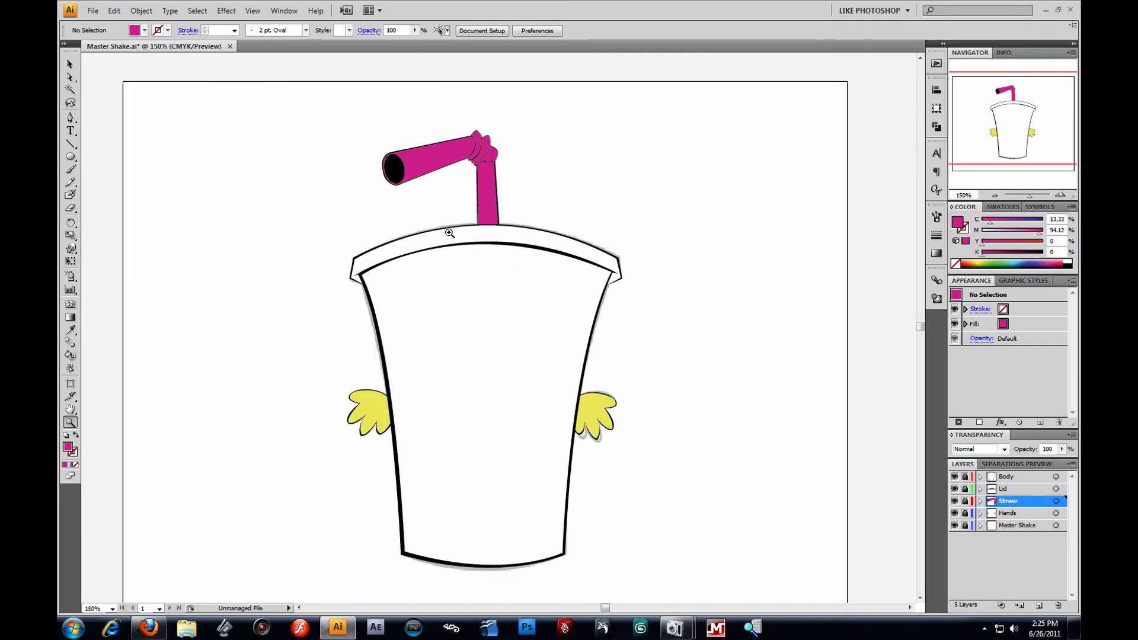
# Move three points of the middle bend ridge's magenta shape inward to thicken its black outline, and deselect it.
pyautogui.moveTo(427, 102); pyautogui.dragTo(597, 267)
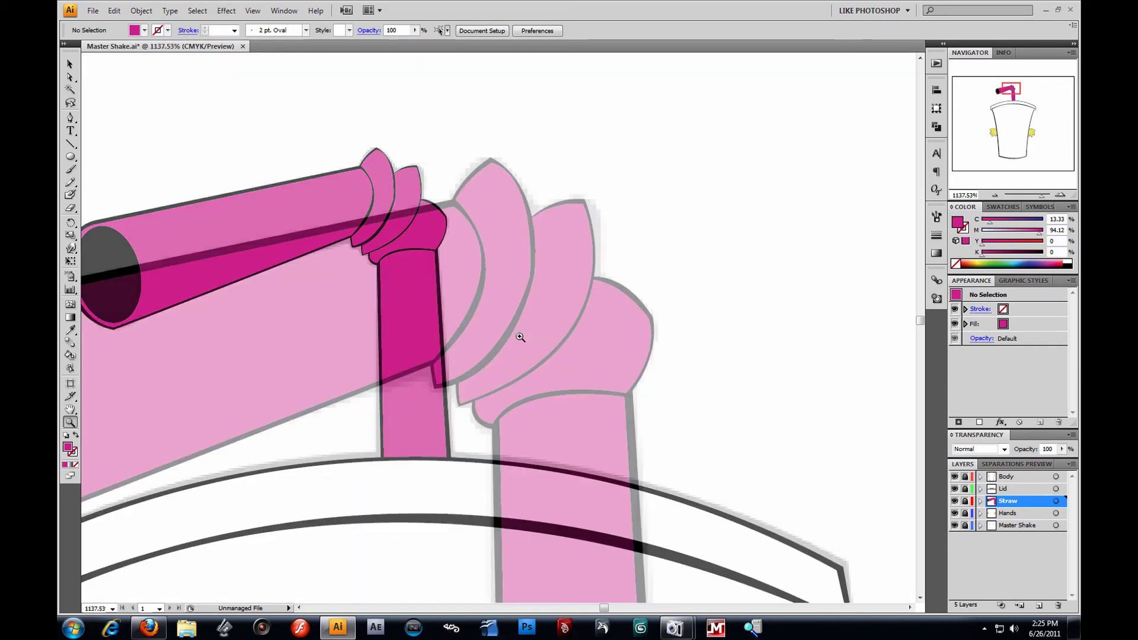
pyautogui.click(76, 77)
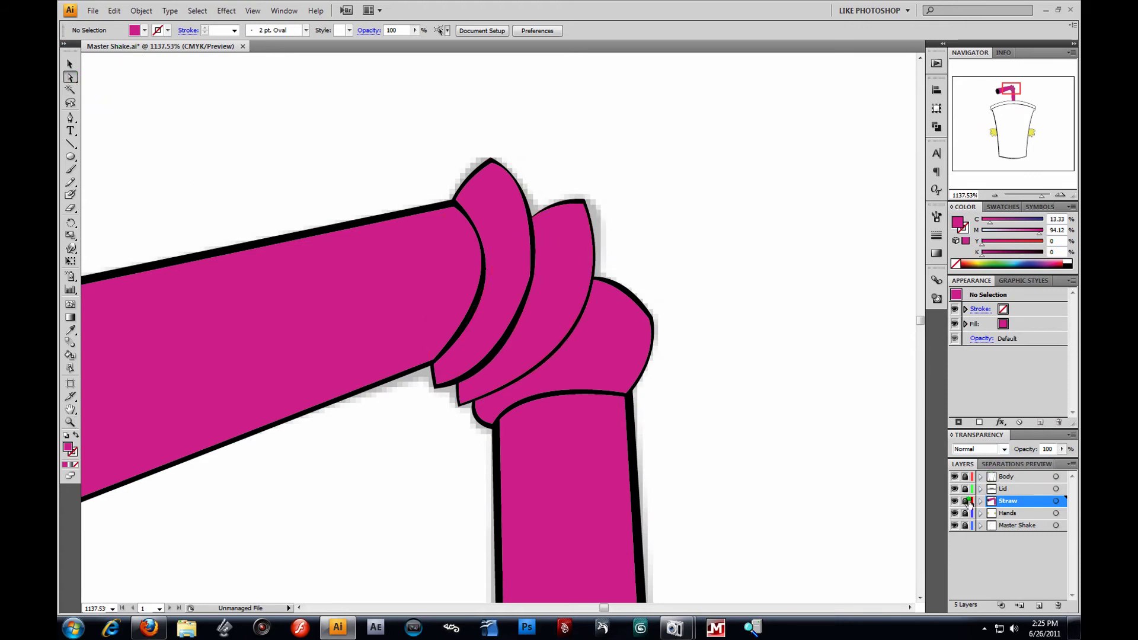
pyautogui.press('v')
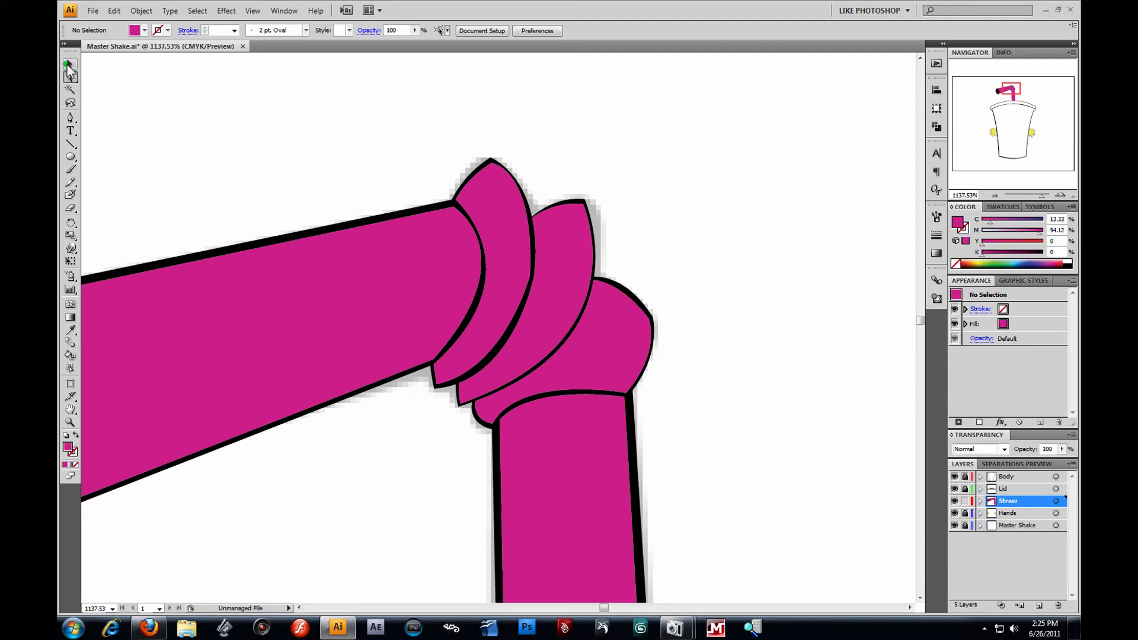
pyautogui.moveTo(562, 193); pyautogui.dragTo(579, 208)
pyautogui.moveTo(642, 344); pyautogui.dragTo(619, 339)
pyautogui.moveTo(459, 405); pyautogui.dragTo(463, 399)
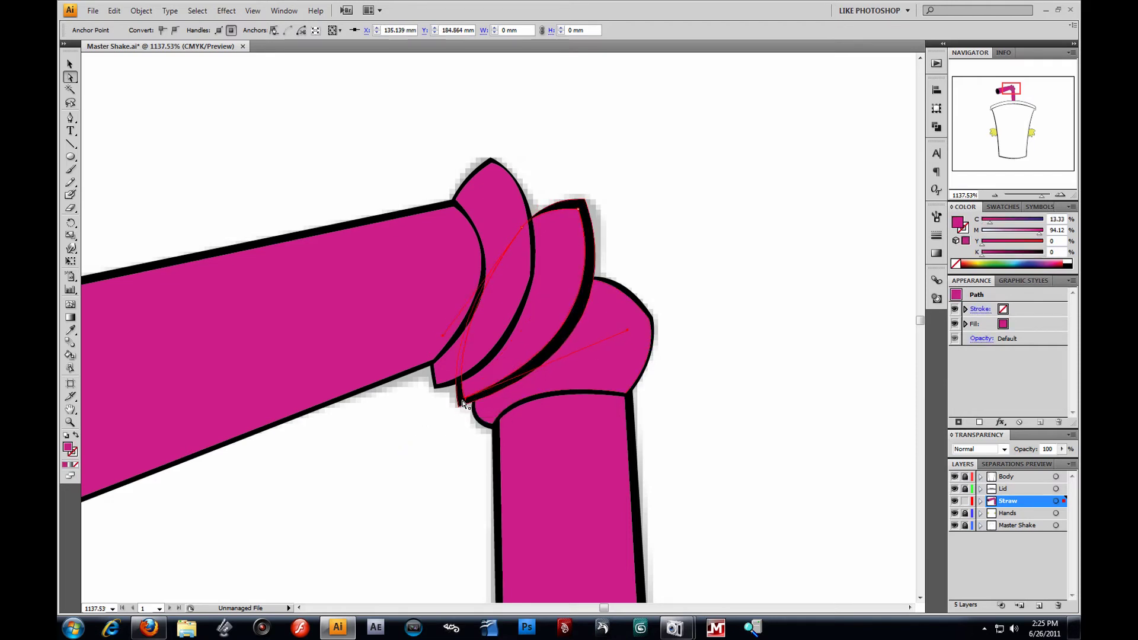
pyautogui.click(745, 177)
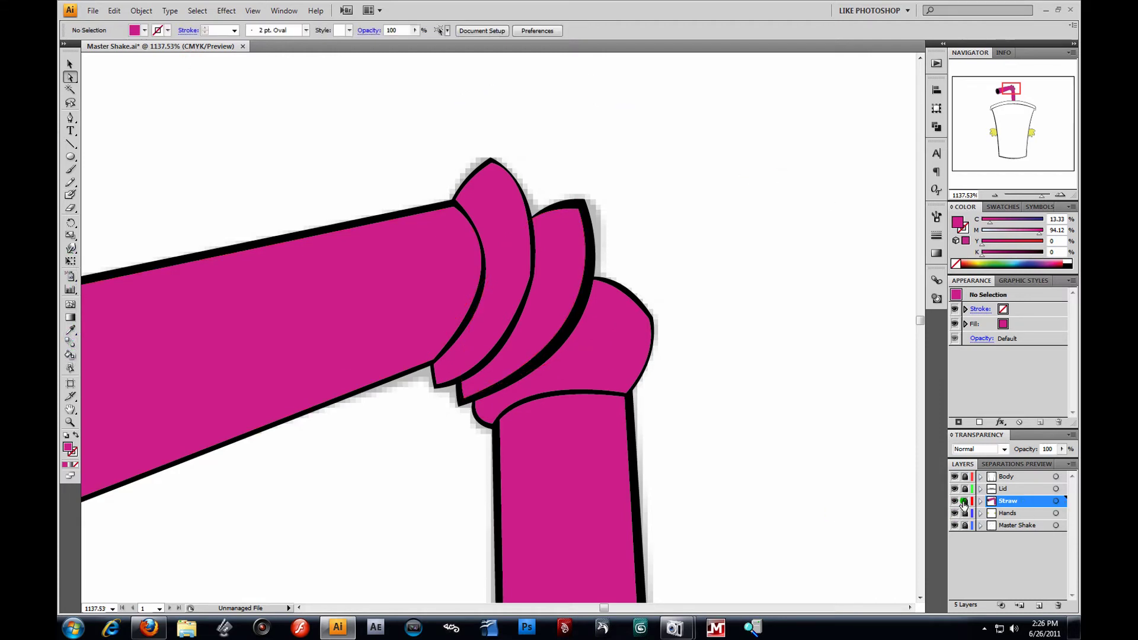
# Lock the Straw layer and examine the refined bend at the scale of the whole character.
pyautogui.click(70, 422)
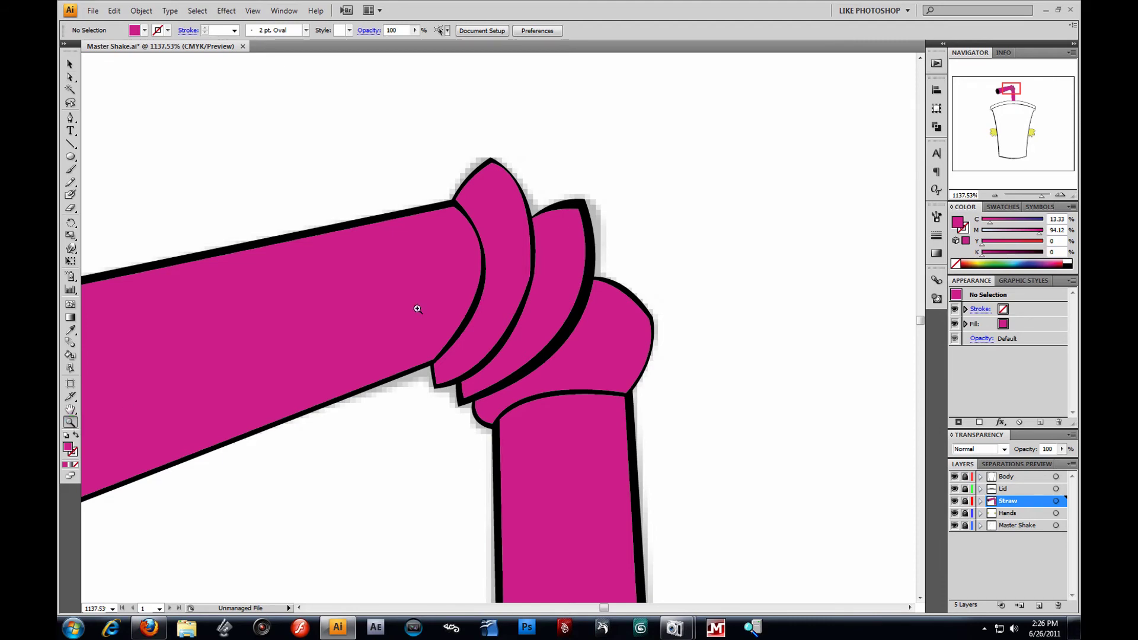
pyautogui.keyDown('alt'); pyautogui.click(464, 309); pyautogui.keyUp('alt')
pyautogui.keyDown('alt'); pyautogui.click(472, 313); pyautogui.keyUp('alt')
pyautogui.keyDown('alt'); pyautogui.click(473, 315); pyautogui.keyUp('alt')
pyautogui.keyDown('alt'); pyautogui.click(474, 314); pyautogui.keyUp('alt')
pyautogui.moveTo(640, 477); pyautogui.dragTo(621, 192)
pyautogui.keyDown('alt'); pyautogui.click(605, 210); pyautogui.keyUp('alt')
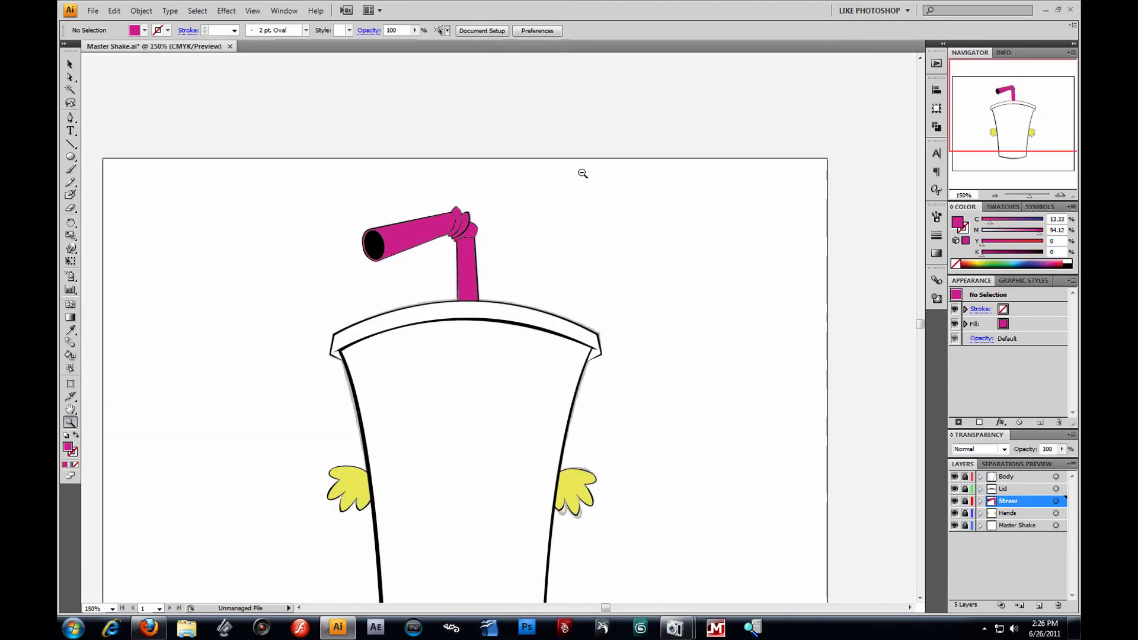
pyautogui.moveTo(579, 329); pyautogui.dragTo(587, 280)
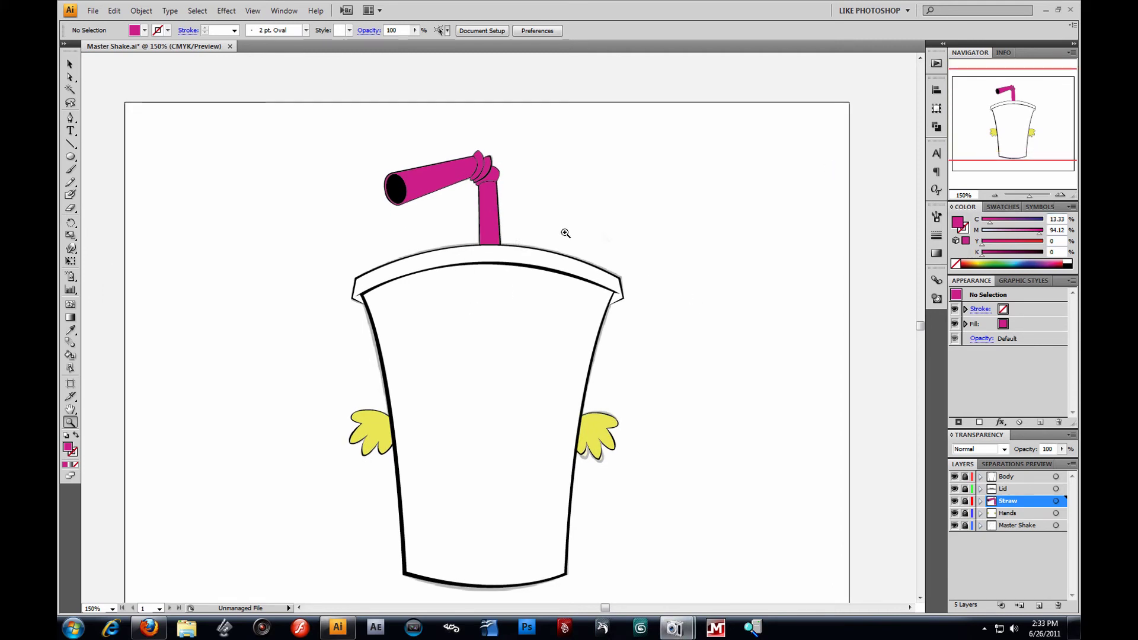
# Unlock the Body, Lid, Straw and Hands layers, and set the opacity of all their artwork to 13%.
pyautogui.click(71, 67)
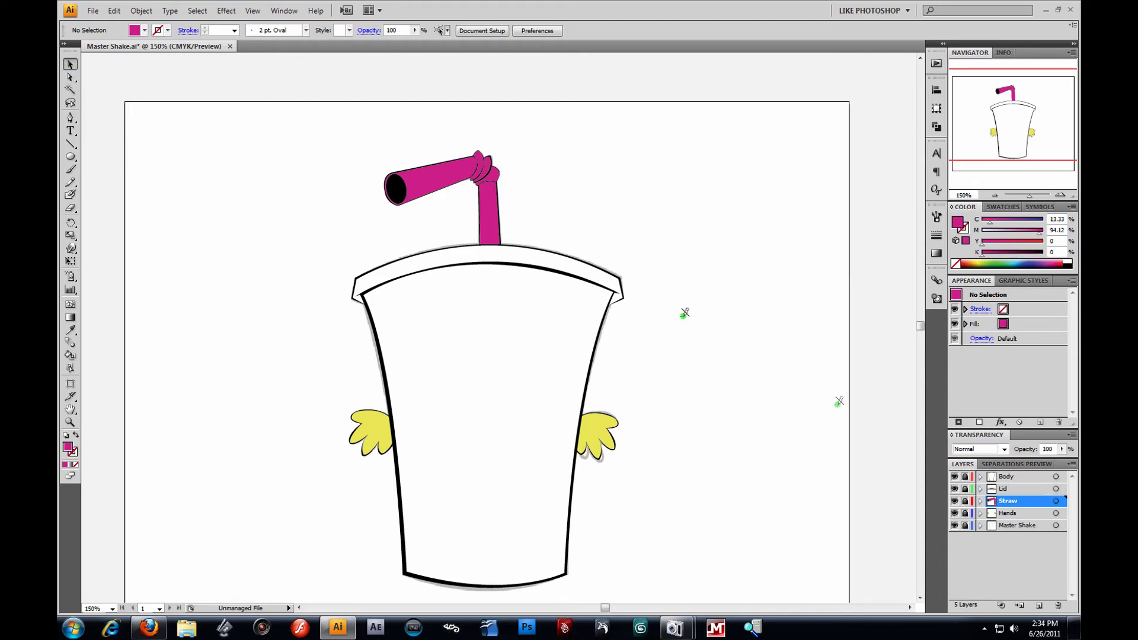
pyautogui.moveTo(966, 479); pyautogui.dragTo(971, 531)
pyautogui.click(1020, 527)
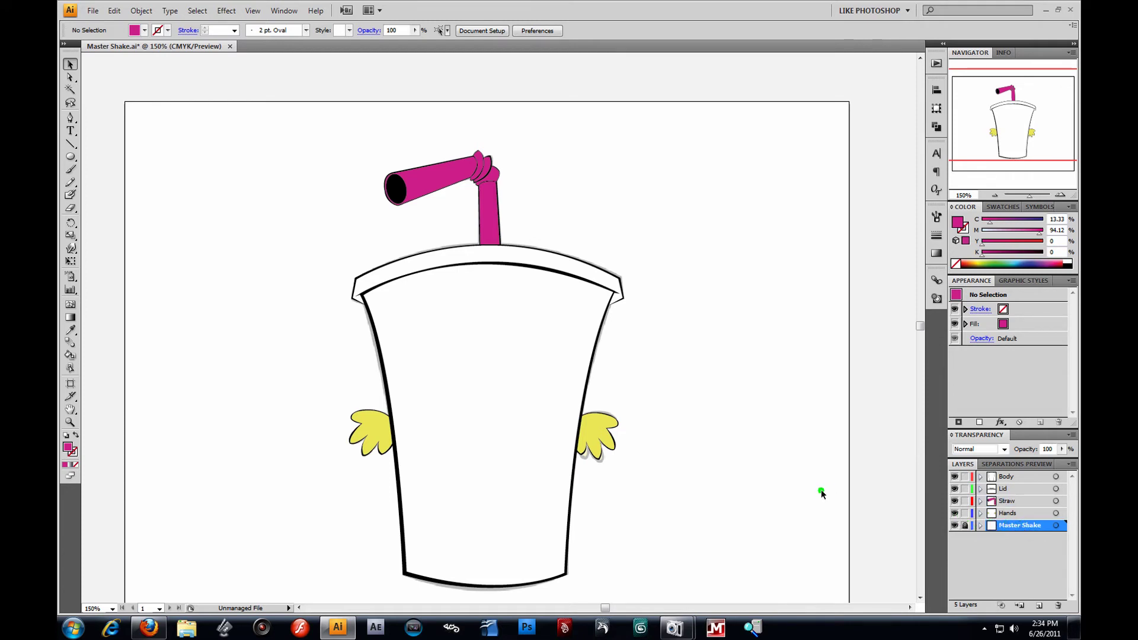
pyautogui.moveTo(303, 140); pyautogui.dragTo(697, 573)
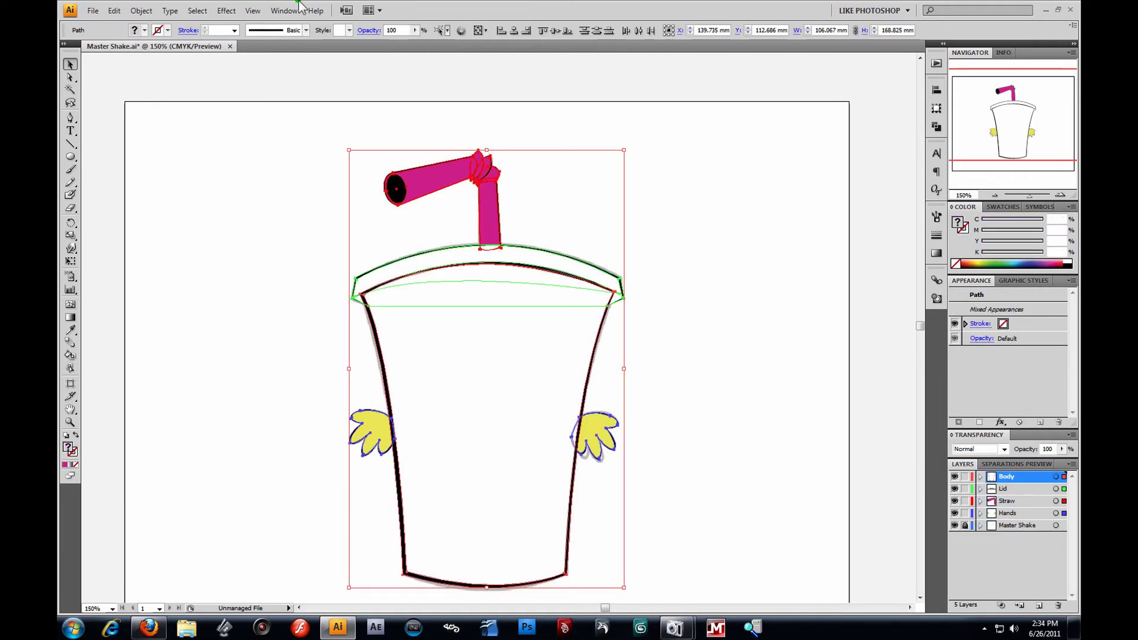
pyautogui.click(415, 29)
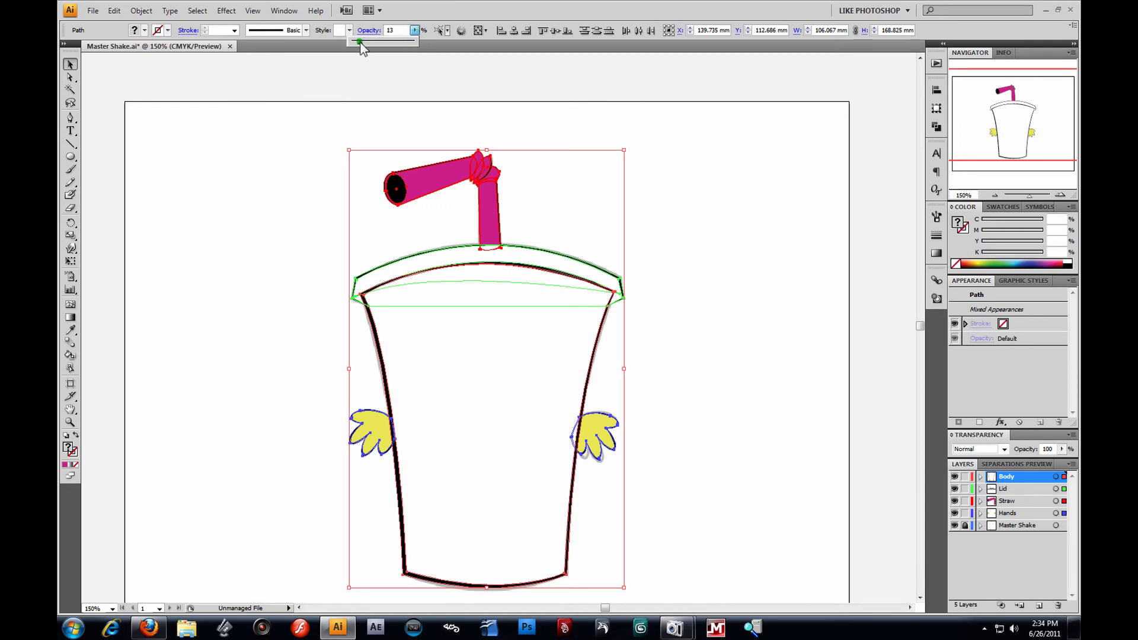
pyautogui.click(690, 246)
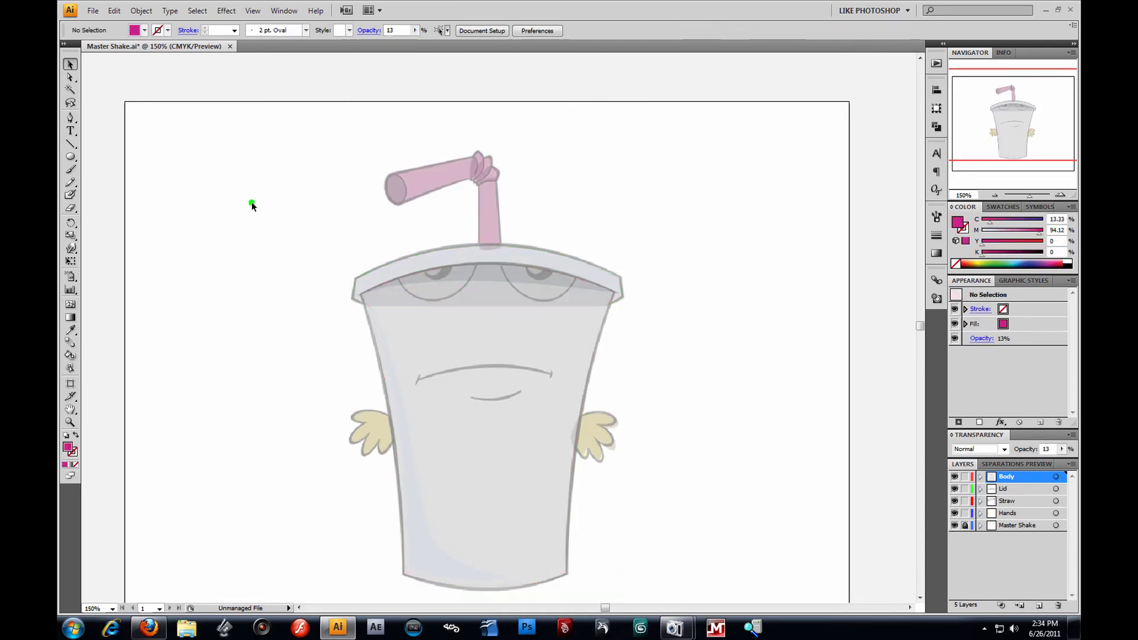
# Add a new layer above Body and name it Eyes.
pyautogui.click(1020, 490)
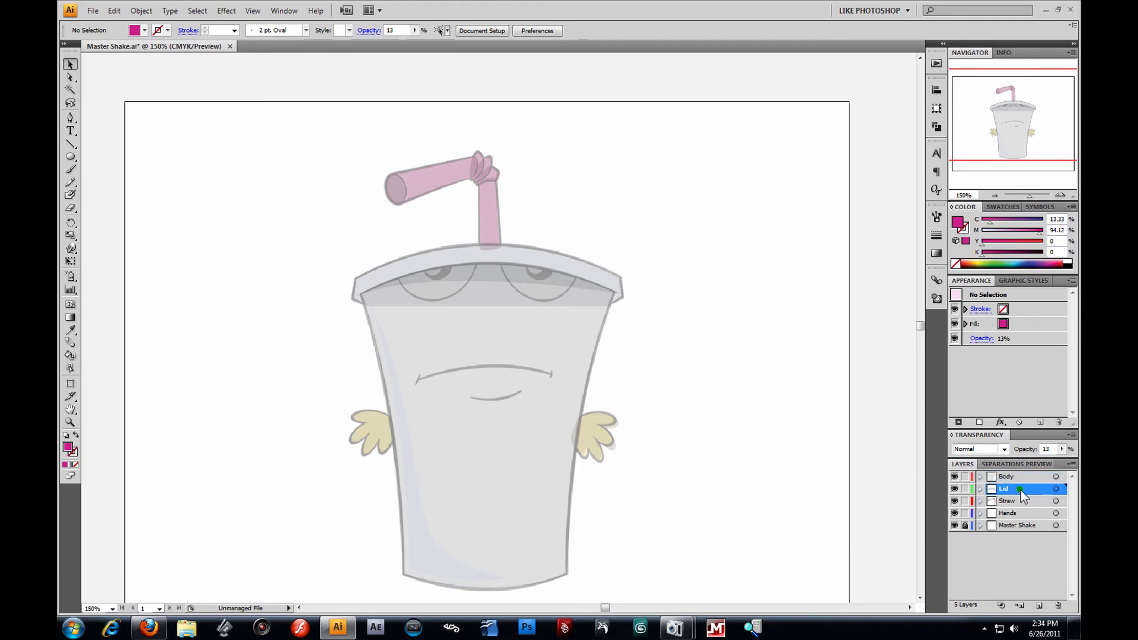
pyautogui.click(1019, 476)
pyautogui.click(1043, 608)
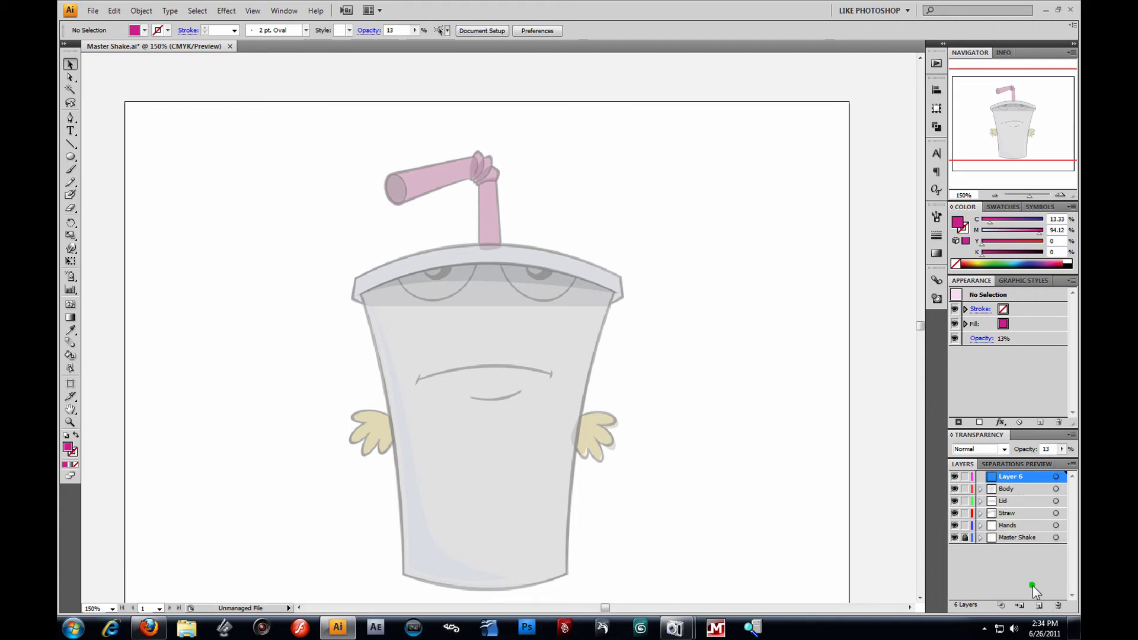
pyautogui.doubleClick(1007, 478)
pyautogui.write('Eyes')
pyautogui.press('Return')
# Set up the Pen tool with no fill and a black stroke for tracing the reference eyes.
pyautogui.click(71, 421)
pyautogui.moveTo(369, 212); pyautogui.dragTo(753, 402)
pyautogui.moveTo(298, 228); pyautogui.dragTo(497, 295)
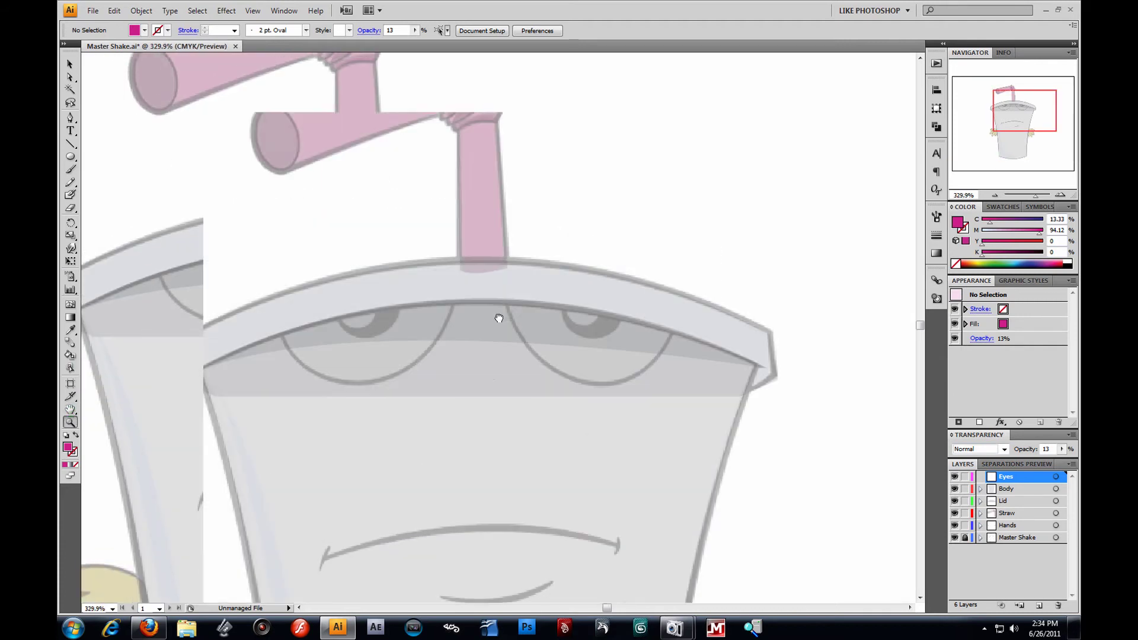
pyautogui.moveTo(303, 189); pyautogui.dragTo(803, 496)
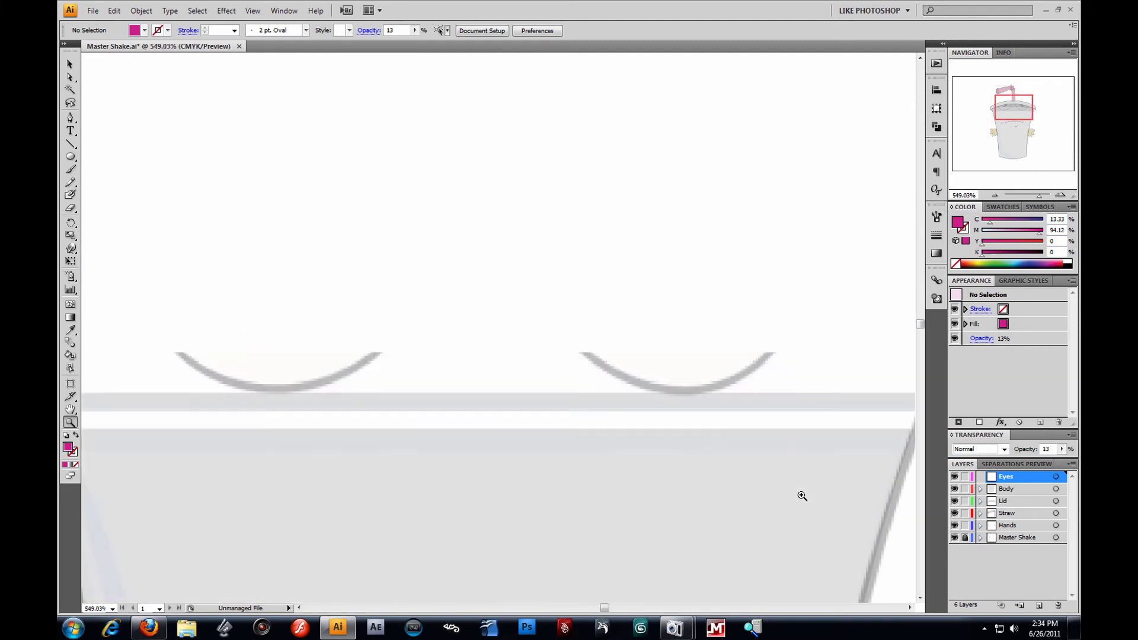
pyautogui.click(73, 118)
pyautogui.click(79, 437)
pyautogui.click(74, 453)
pyautogui.click(1067, 264)
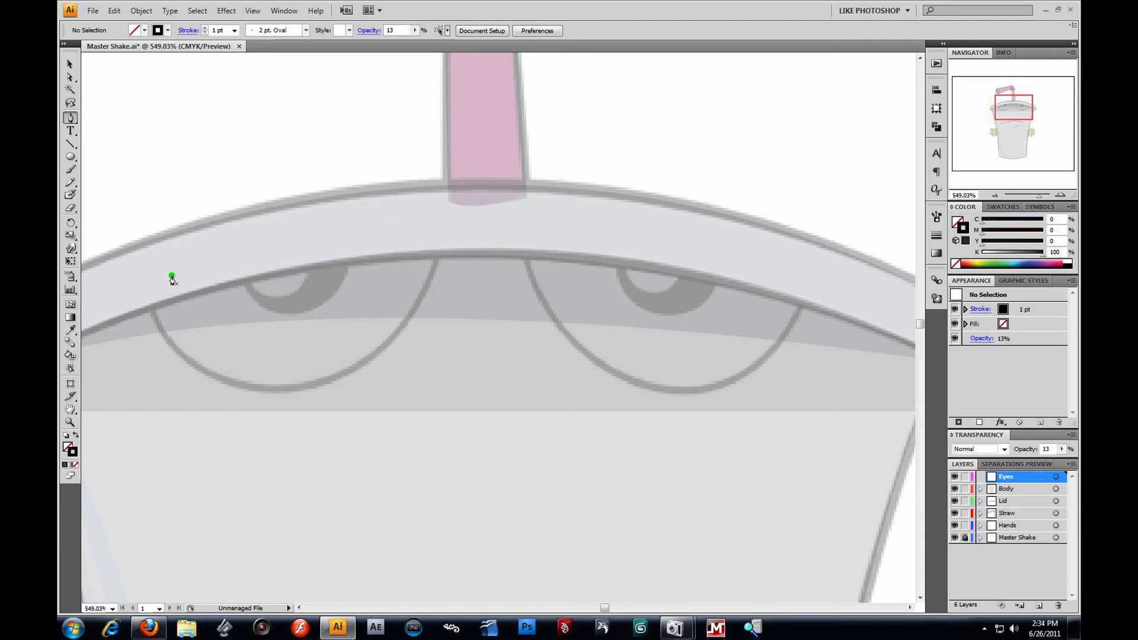
# Trace the left eye's upper edge along the lid with a curved segment ending in a corner at the inner end.
pyautogui.click(154, 311)
pyautogui.moveTo(432, 259); pyautogui.dragTo(547, 270)
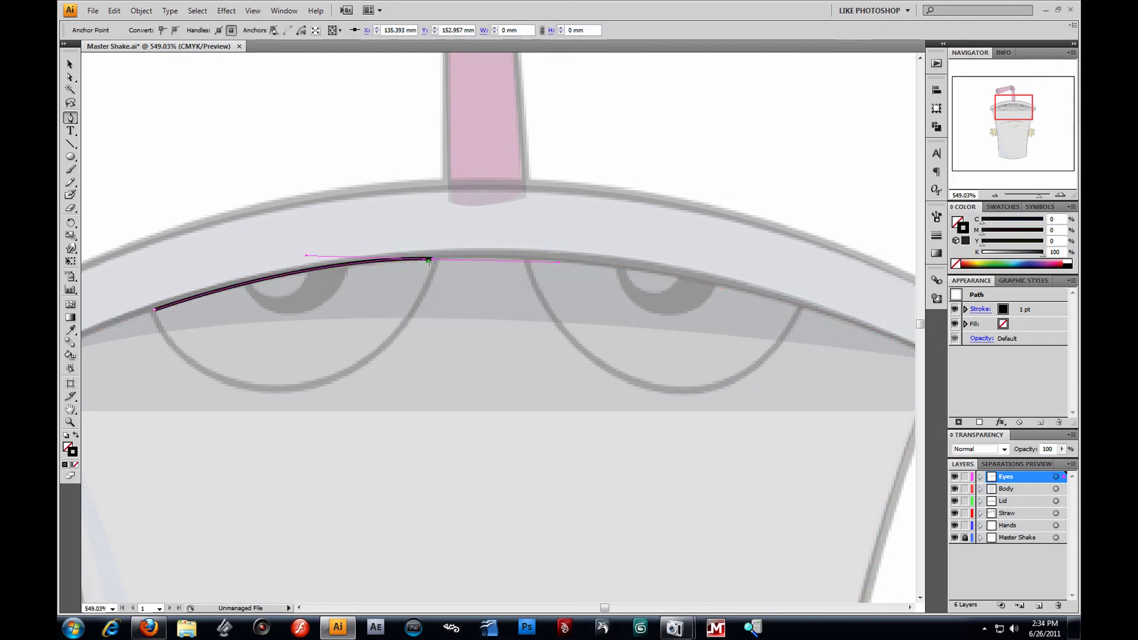
pyautogui.hotkey('ctrl', 'z')
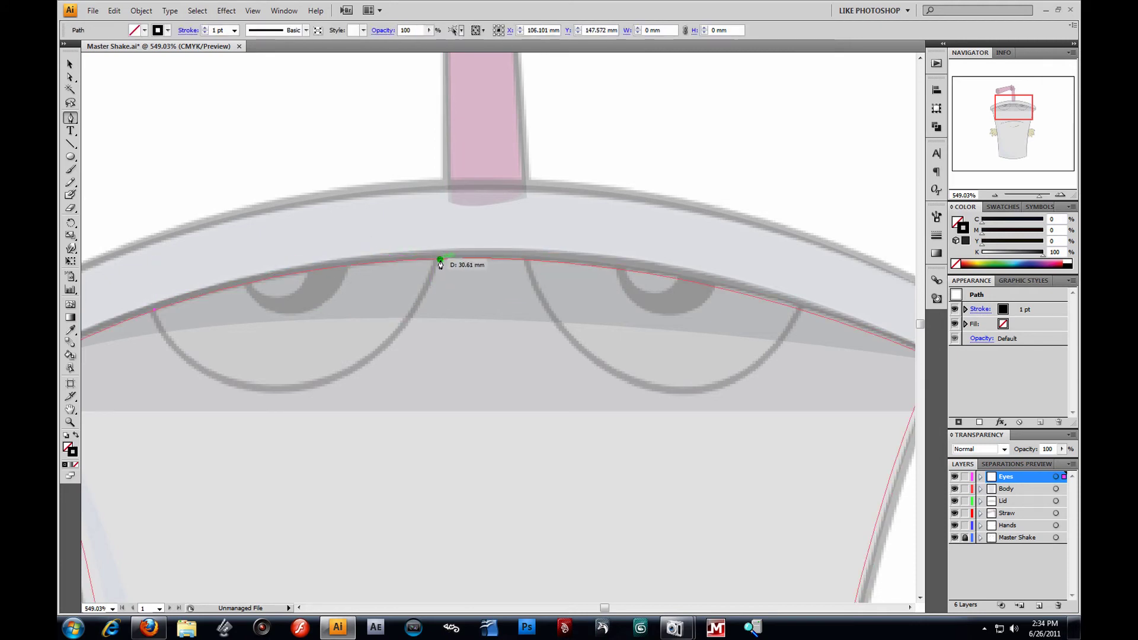
pyautogui.moveTo(440, 258); pyautogui.dragTo(547, 283)
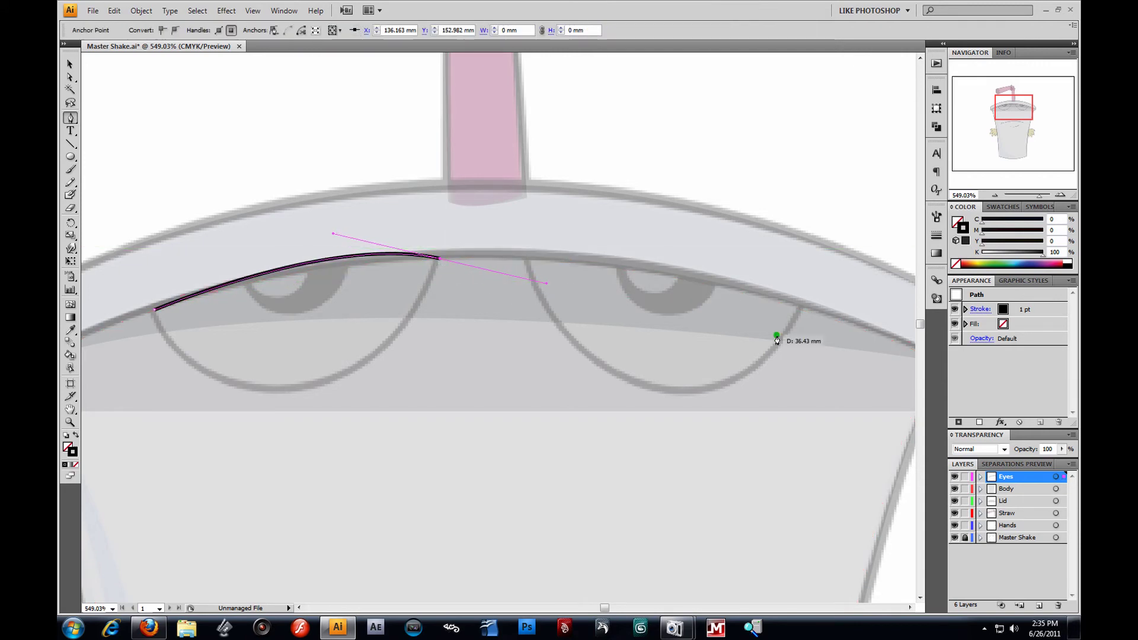
pyautogui.click(442, 259)
pyautogui.hotkey('ctrl', 'z')
pyautogui.click(439, 258)
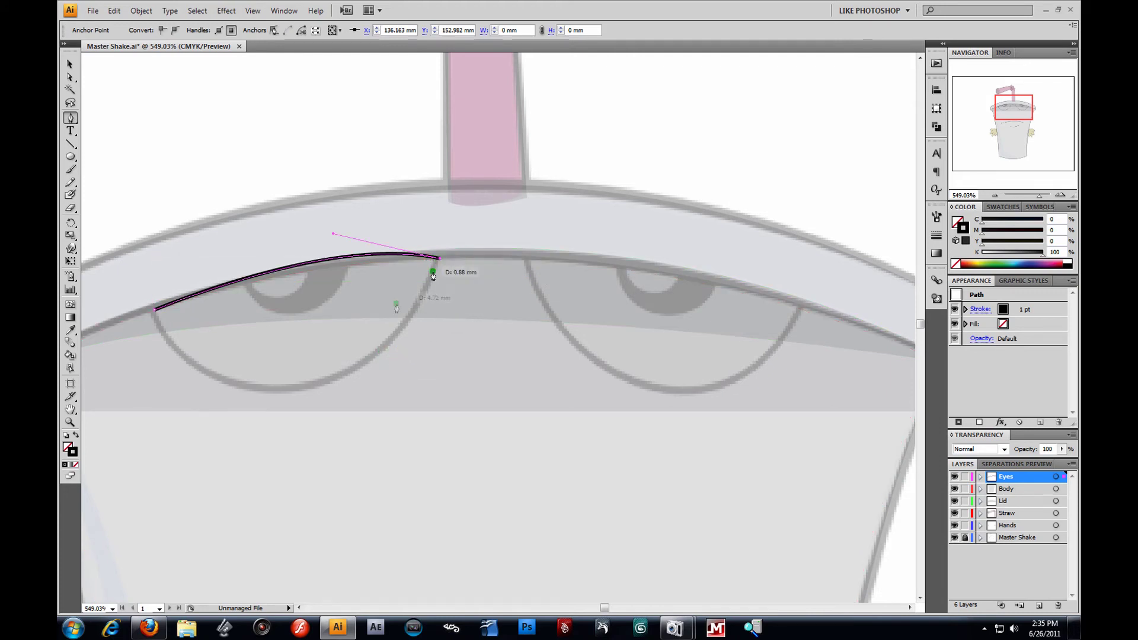
# Trace the left eye's rounded lower edge and close the outline, about 30 mm wide and 15 mm tall.
pyautogui.moveTo(297, 391); pyautogui.dragTo(186, 410)
pyautogui.click(297, 391)
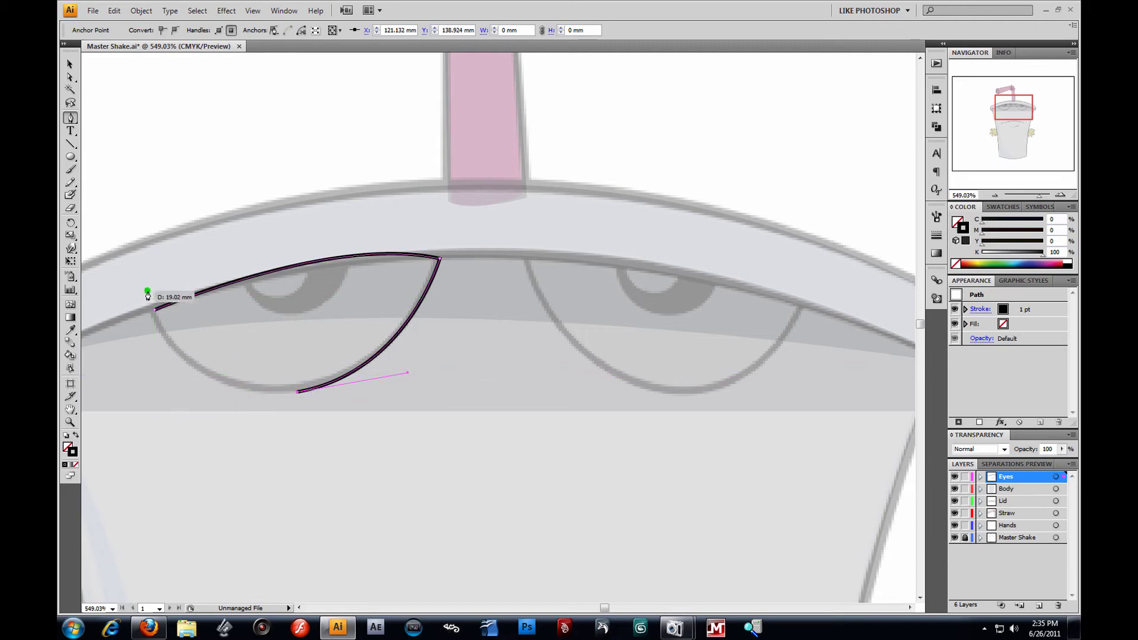
pyautogui.moveTo(155, 309)
pyautogui.mouseDown()
pyautogui.moveTo(171, 257)
pyautogui.moveTo(122, 199)
pyautogui.moveTo(127, 213)
pyautogui.mouseUp()
pyautogui.click(89, 75)
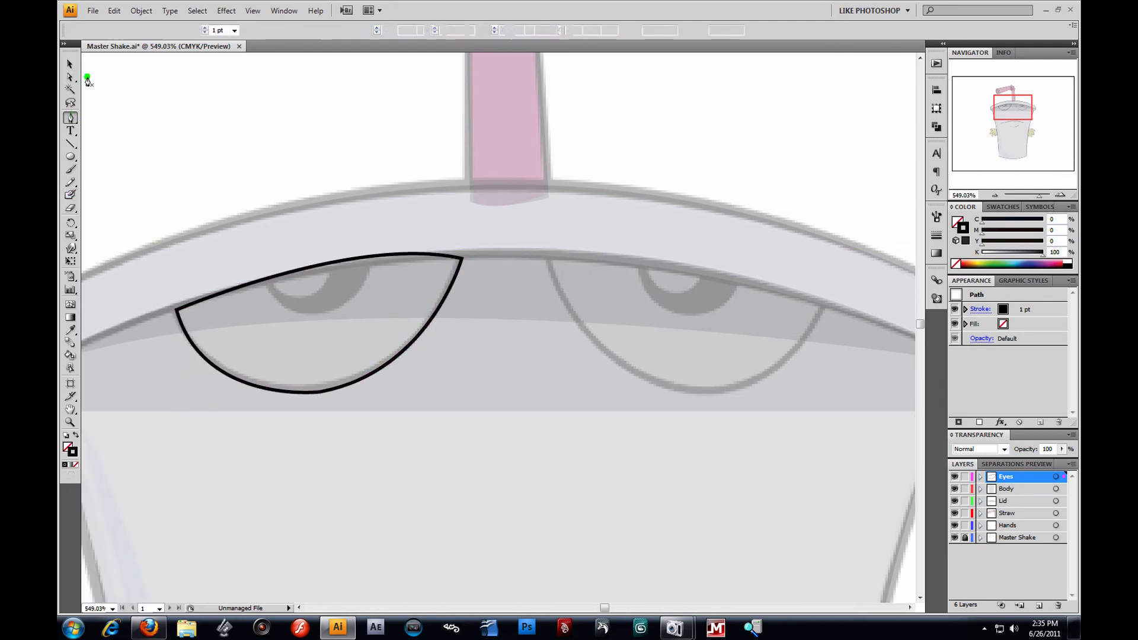
pyautogui.hotkey('ctrl', 'z')
pyautogui.click(70, 64)
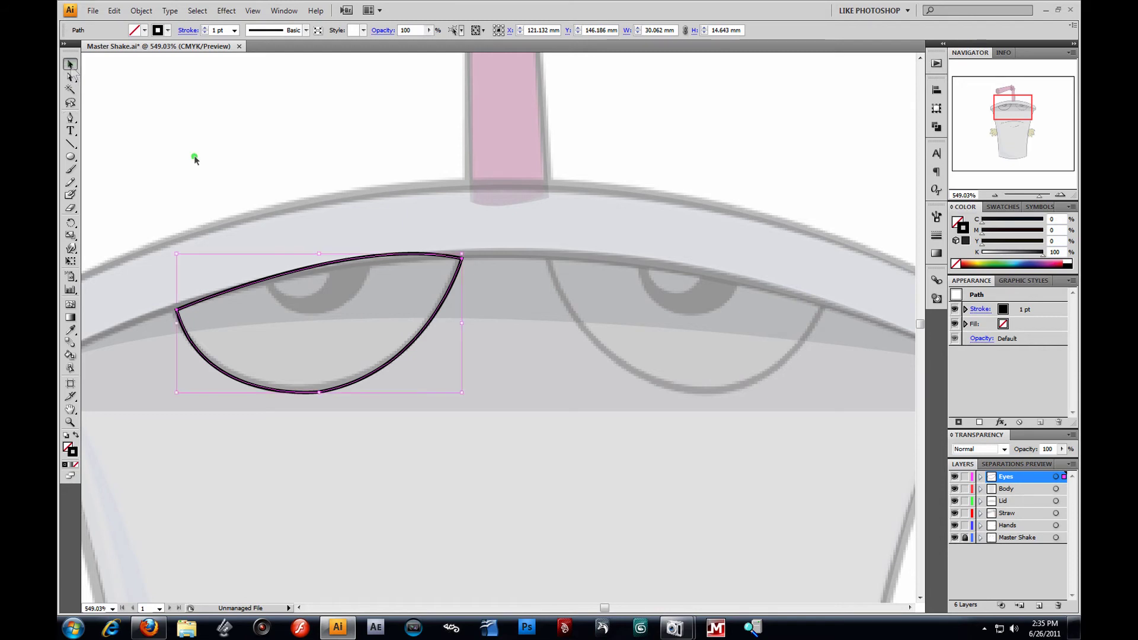
# Select the left eye's outline and swap its fill and stroke so it becomes a solid black shape.
pyautogui.click(434, 389)
pyautogui.click(418, 342)
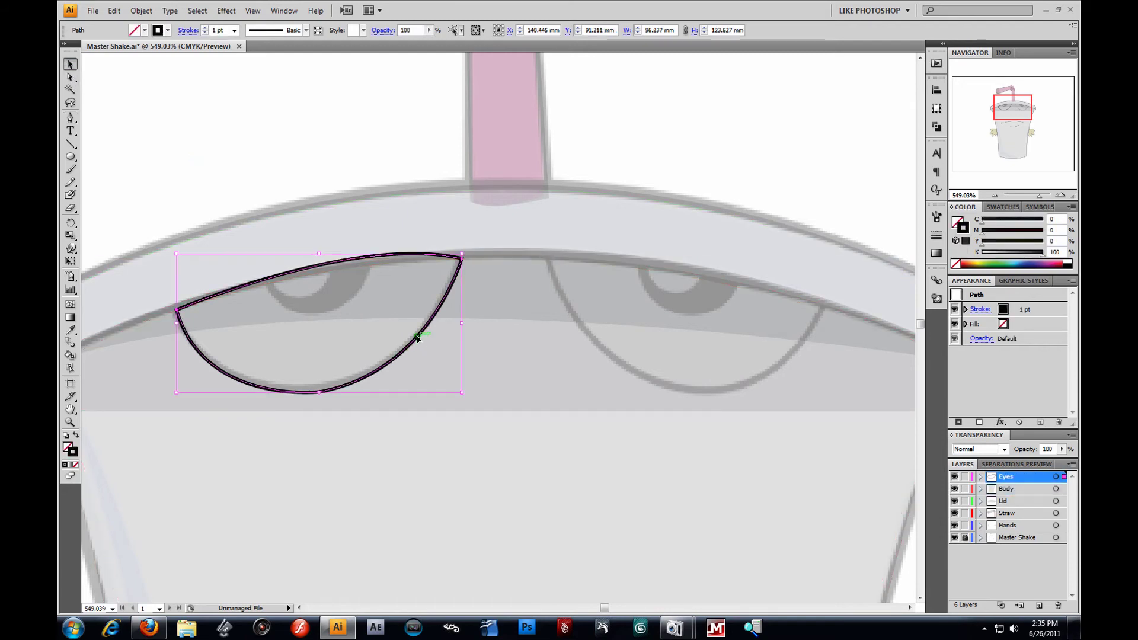
pyautogui.click(112, 10)
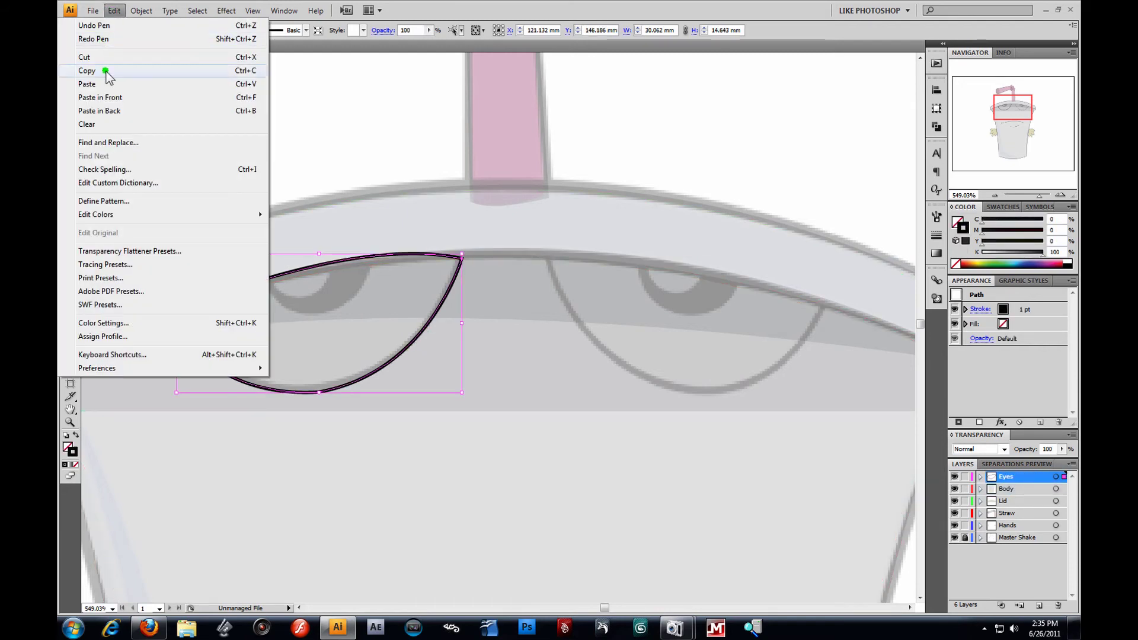
pyautogui.click(75, 435)
pyautogui.click(75, 435)
pyautogui.click(75, 435)
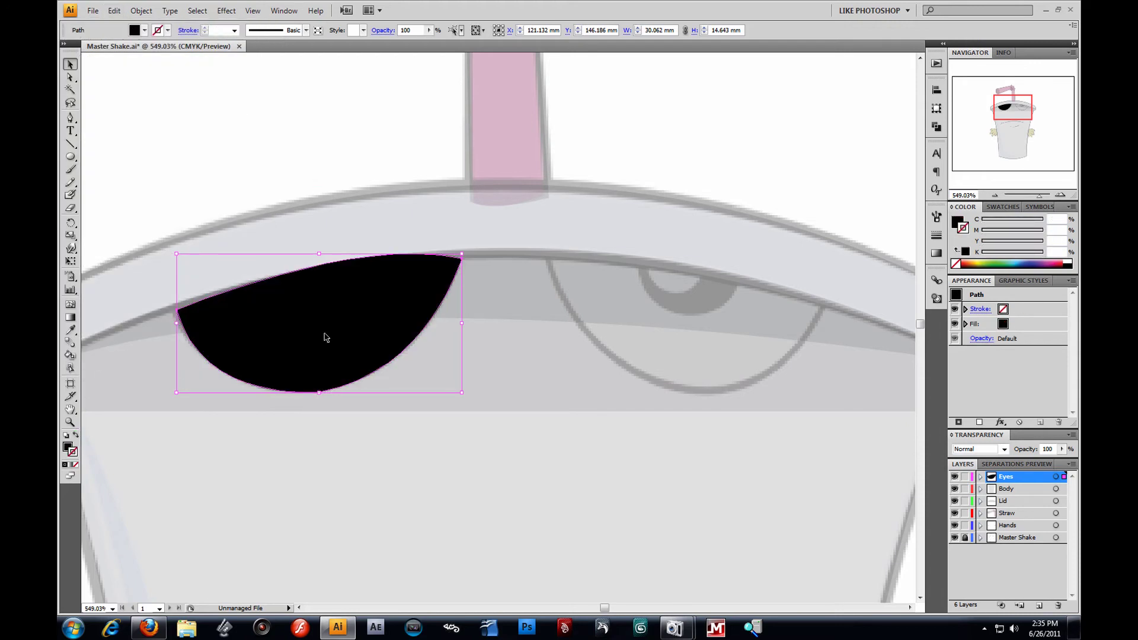
# Copy the black left eye shape and paste it in front, aligned exactly over the original.
pyautogui.hotkey('ctrl', 'c')
pyautogui.hotkey('ctrl', 'f')
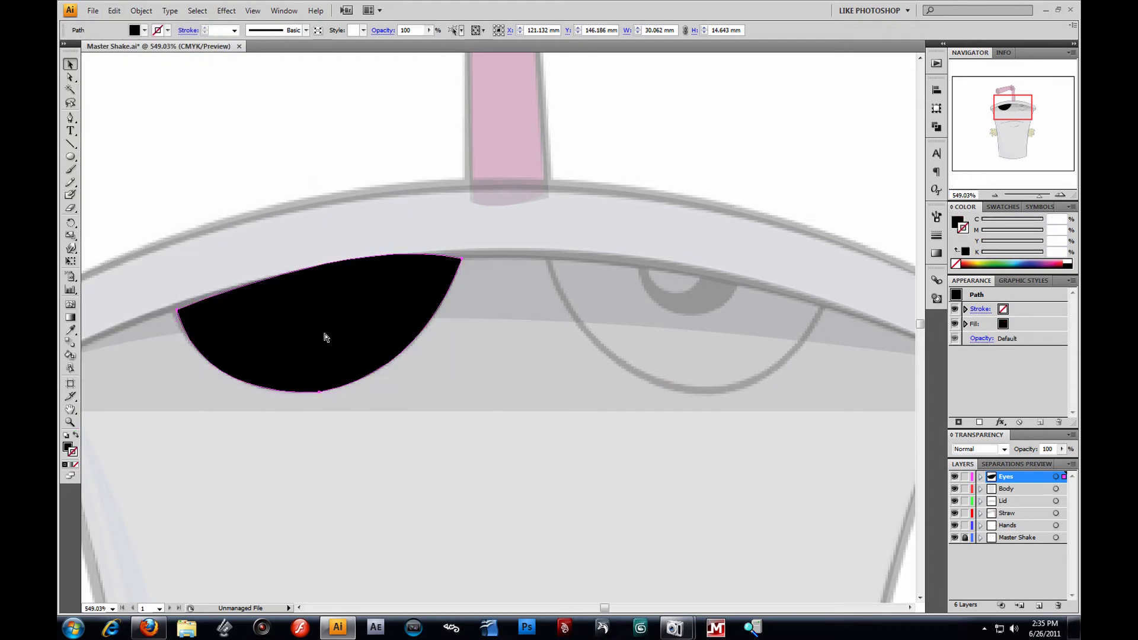
pyautogui.moveTo(318, 311); pyautogui.dragTo(382, 354)
pyautogui.hotkey('ctrl', 'z')
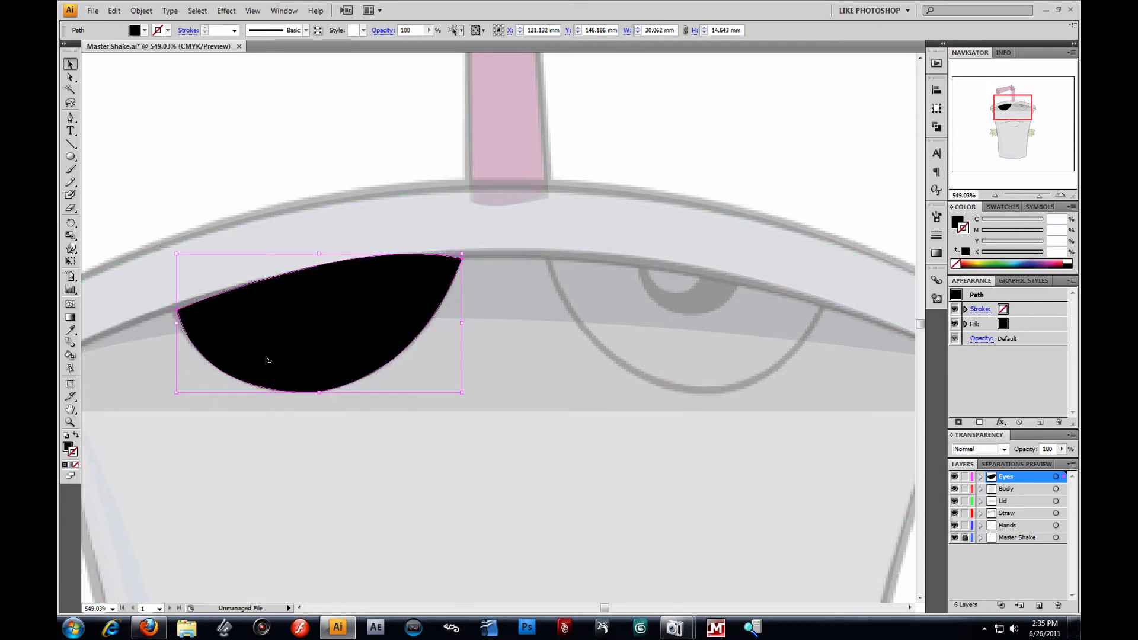
pyautogui.click(1071, 258)
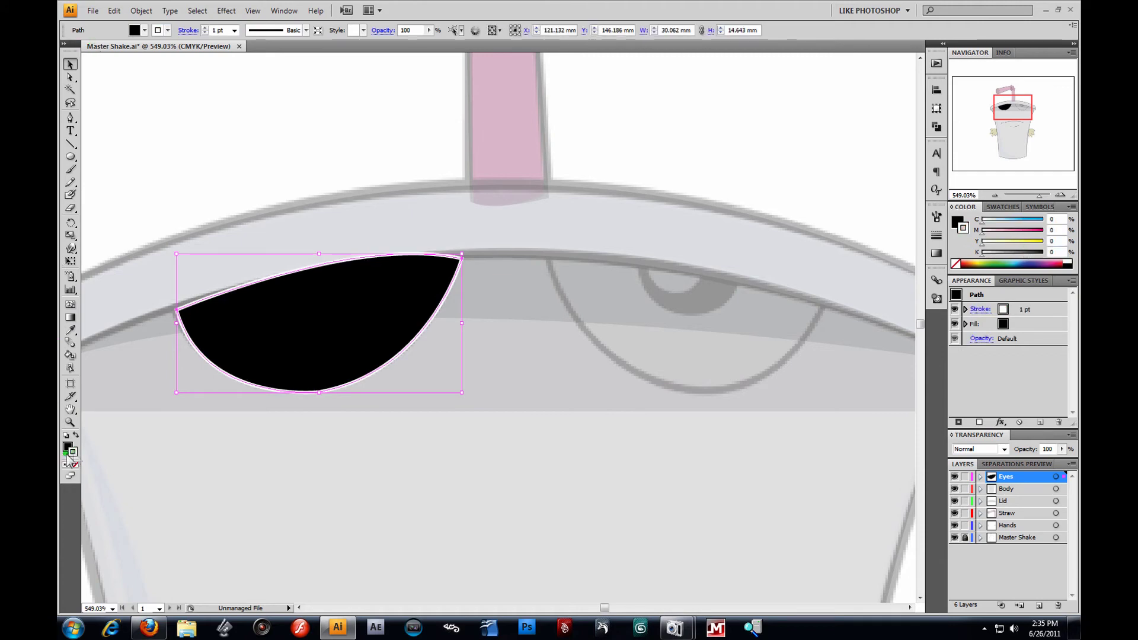
pyautogui.click(76, 435)
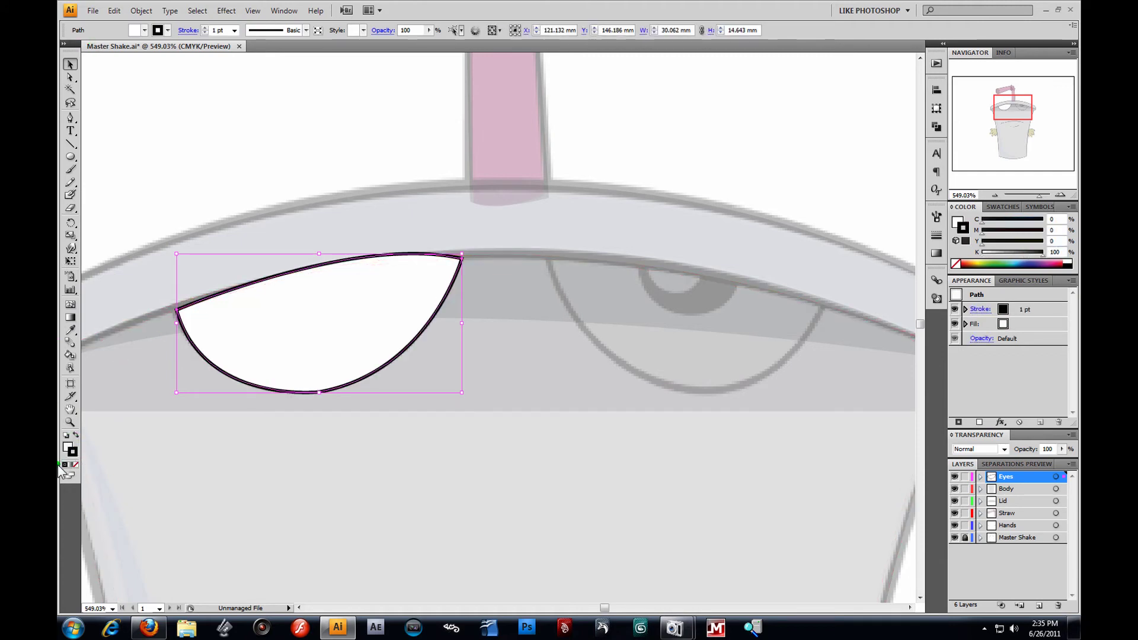
pyautogui.click(68, 445)
pyautogui.click(75, 464)
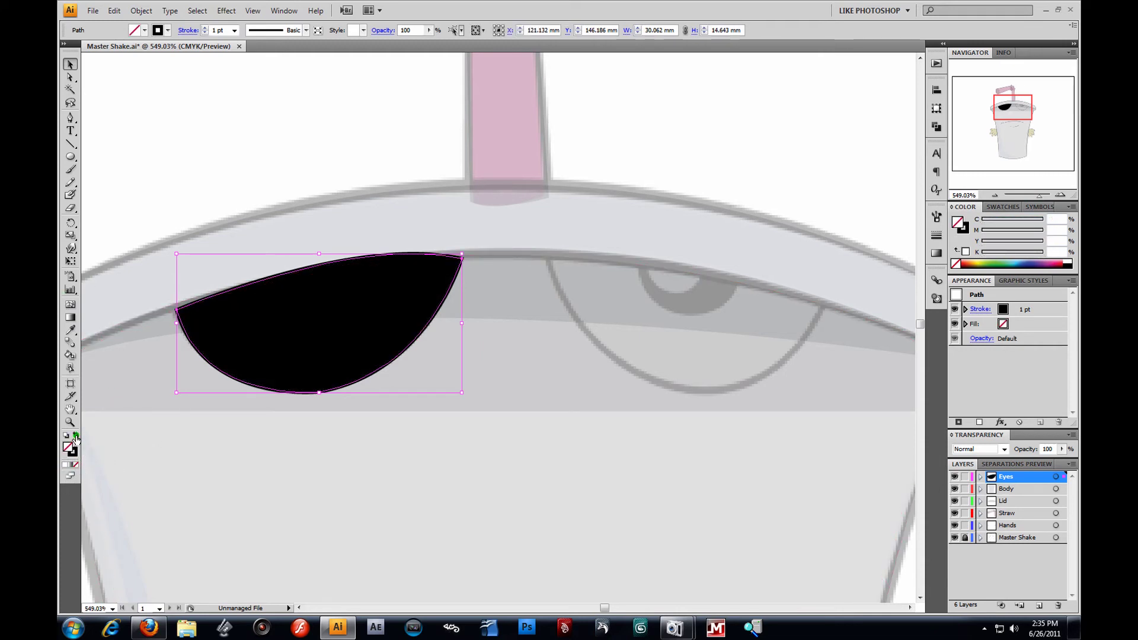
pyautogui.click(76, 436)
# Fill the front copy of the left eye with white and deselect it.
pyautogui.click(207, 141)
pyautogui.click(284, 344)
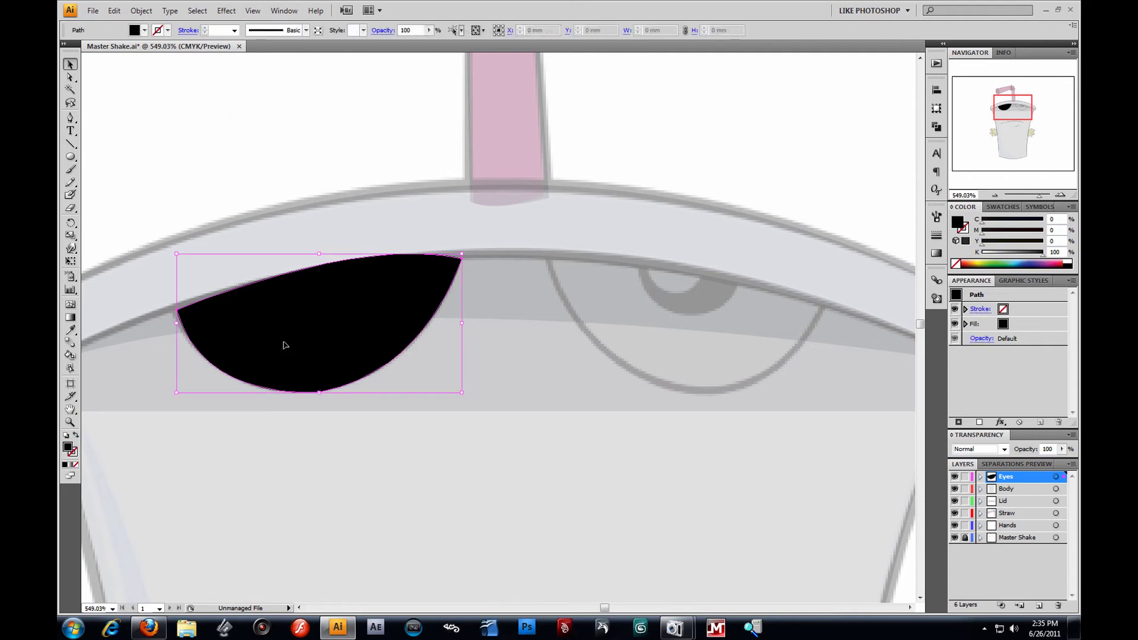
pyautogui.click(1068, 260)
pyautogui.click(70, 77)
pyautogui.click(304, 173)
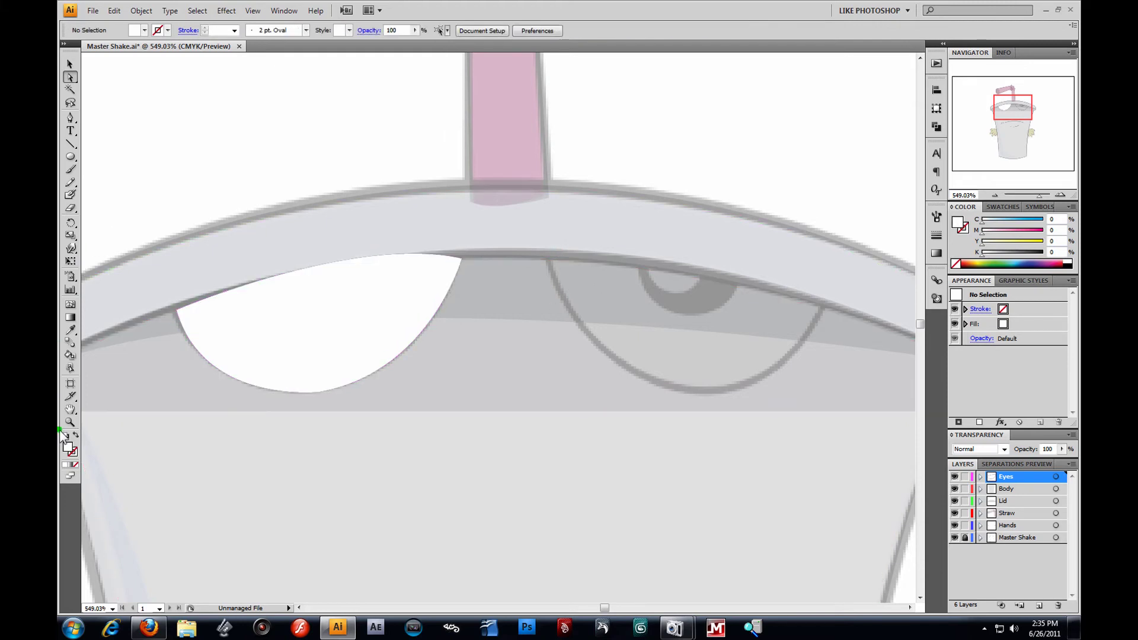
# Pull the white left eye shape's right and left corner anchors slightly inward to expose the black shape behind as an outline.
pyautogui.click(70, 422)
pyautogui.moveTo(135, 205); pyautogui.dragTo(510, 452)
pyautogui.click(72, 77)
pyautogui.moveTo(815, 176); pyautogui.dragTo(773, 177)
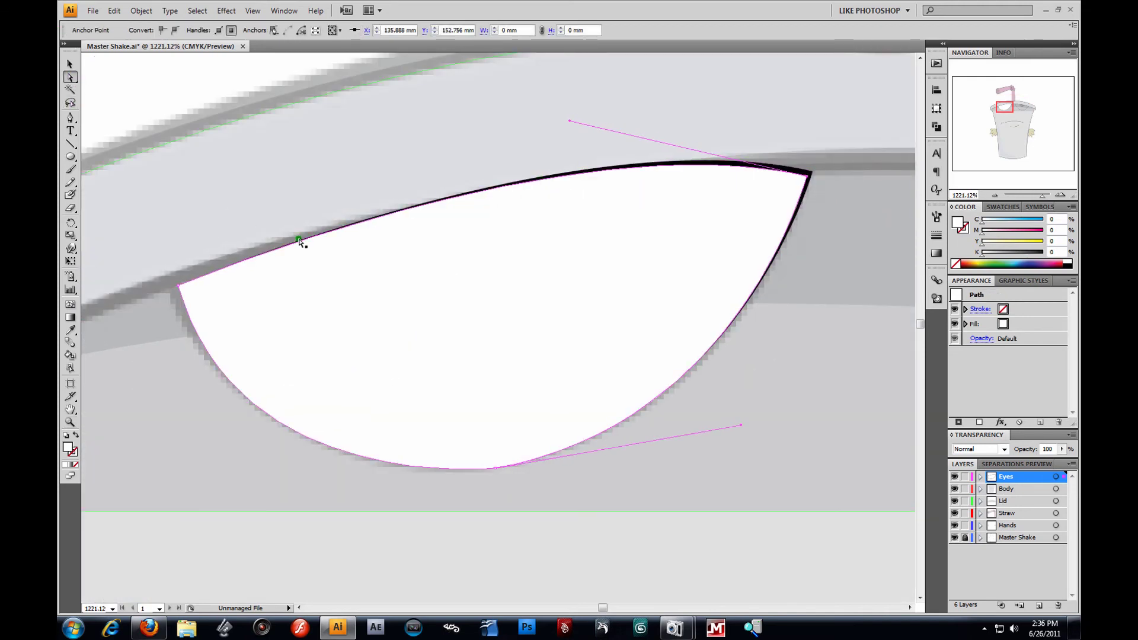
pyautogui.click(178, 288)
pyautogui.moveTo(177, 288); pyautogui.dragTo(184, 289)
# Raise the white left eye shape's bottom anchor slightly and adjust both its handles to follow the black lower edge.
pyautogui.moveTo(497, 468); pyautogui.dragTo(494, 465)
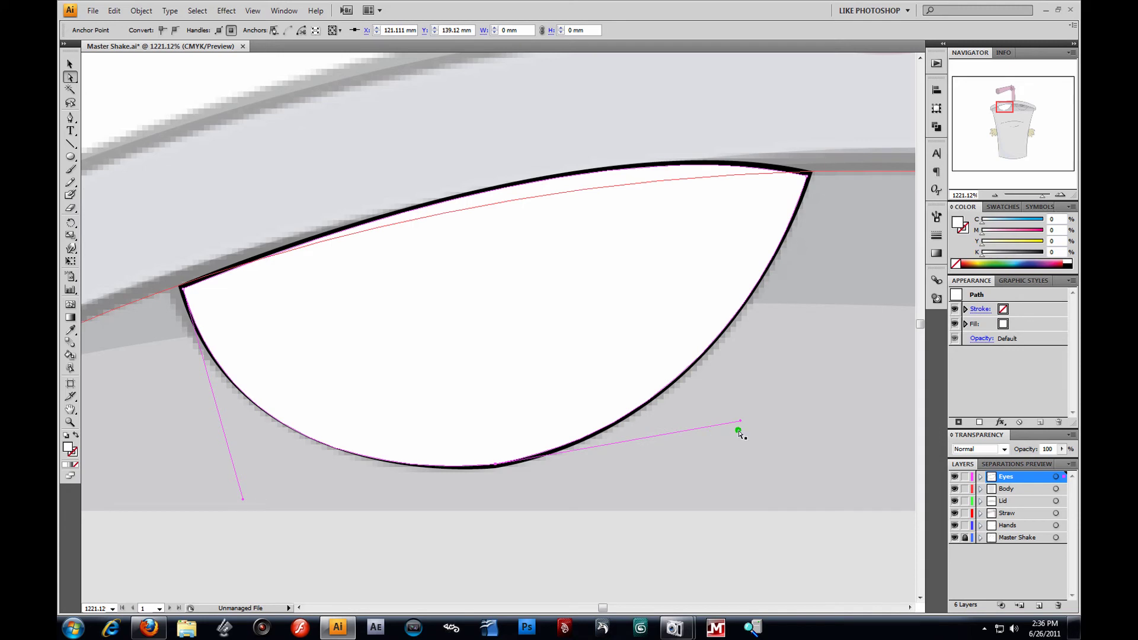
pyautogui.moveTo(740, 419); pyautogui.dragTo(734, 417)
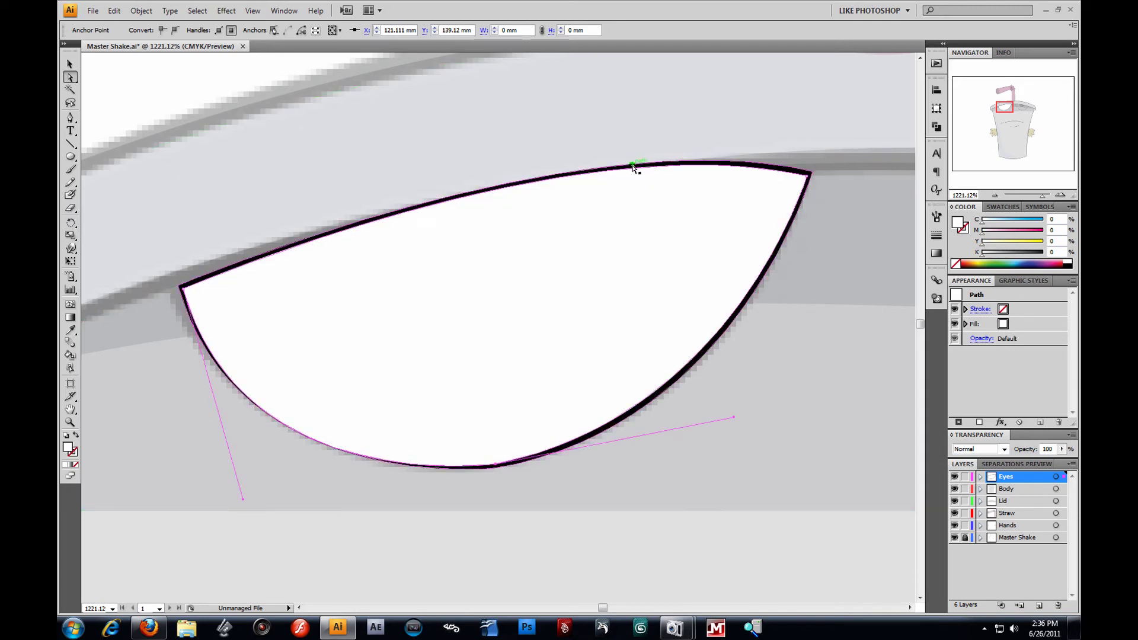
pyautogui.moveTo(240, 504); pyautogui.dragTo(248, 497)
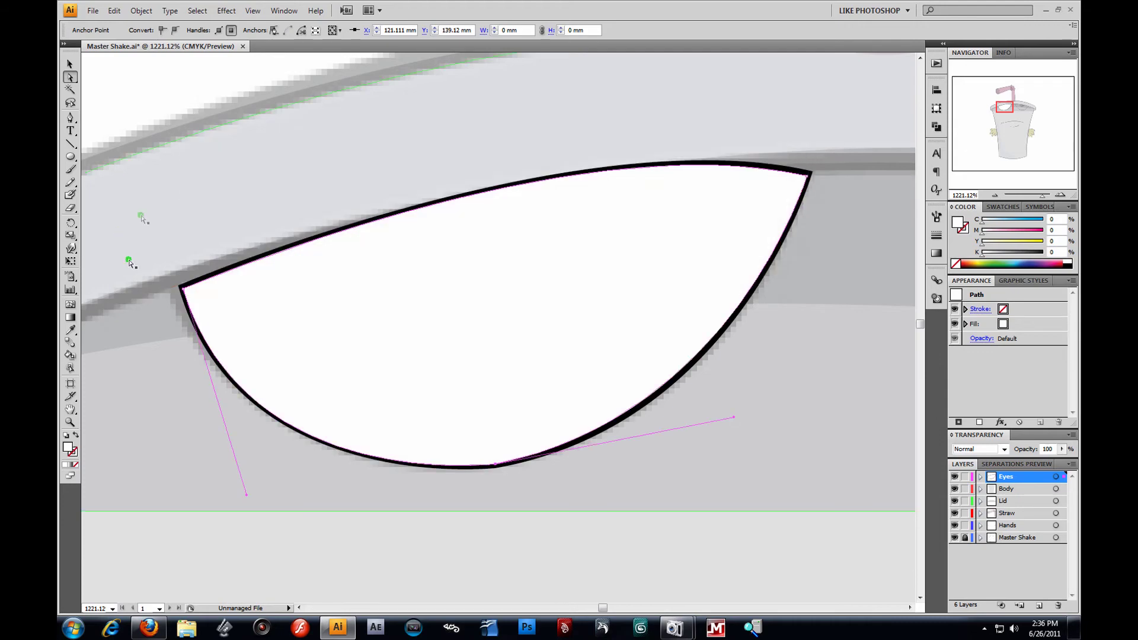
# Undo the accidental move of the body shape and lock the Body, Lid, Straw and Hands layers.
pyautogui.click(70, 422)
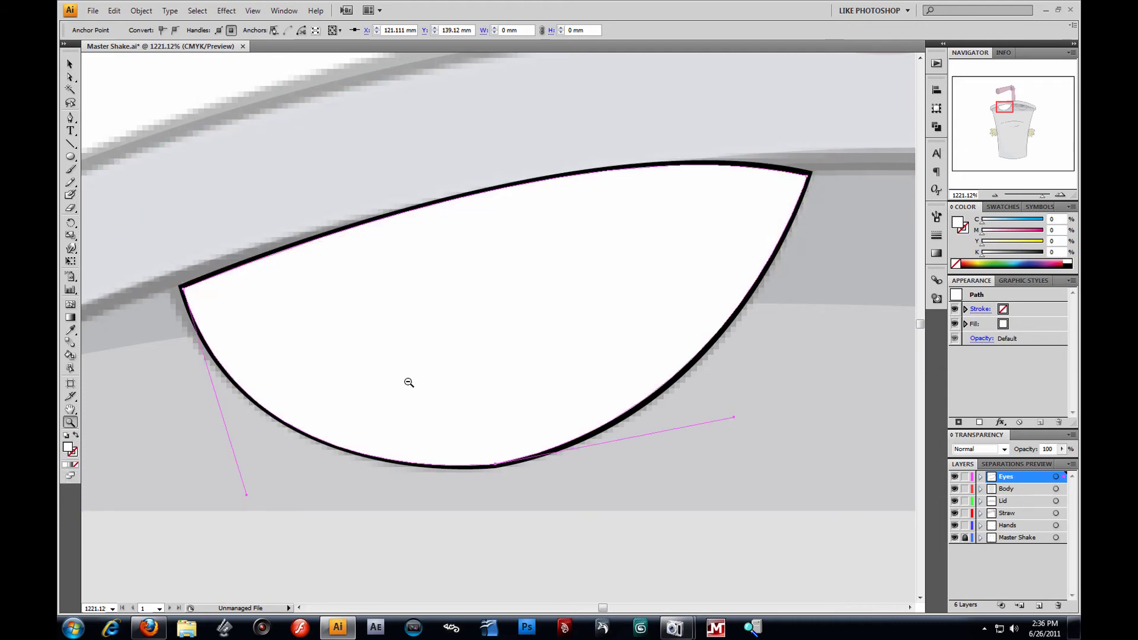
pyautogui.keyDown('alt'); pyautogui.click(526, 394); pyautogui.keyUp('alt')
pyautogui.keyDown('alt'); pyautogui.click(529, 394); pyautogui.keyUp('alt')
pyautogui.keyDown('alt'); pyautogui.click(529, 394); pyautogui.keyUp('alt')
pyautogui.keyDown('alt'); pyautogui.click(531, 394); pyautogui.keyUp('alt')
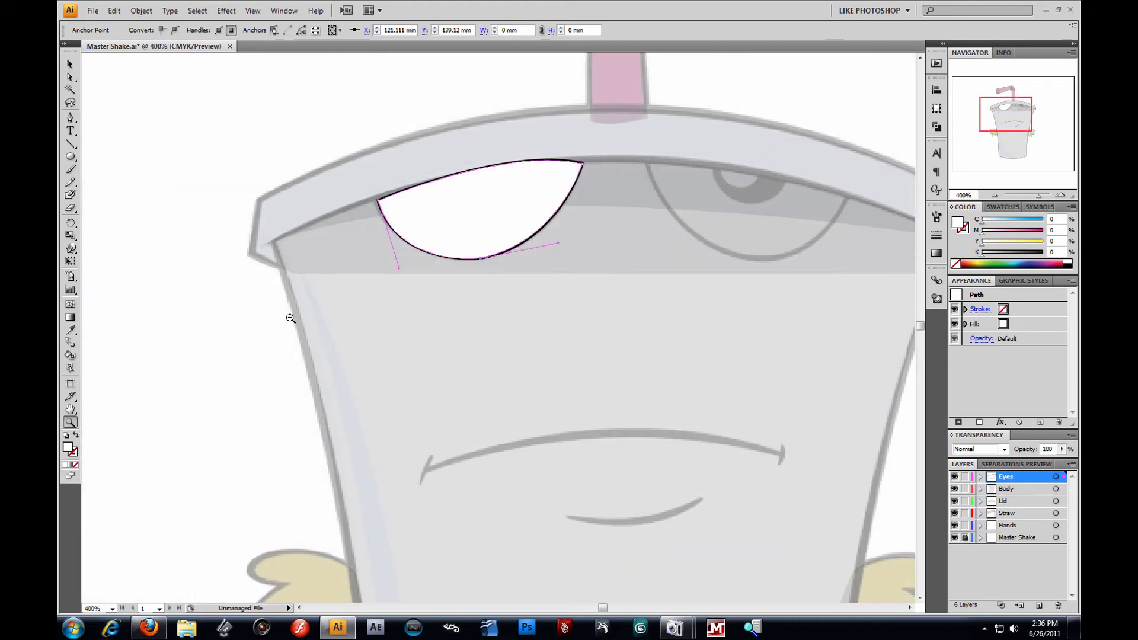
pyautogui.click(70, 64)
pyautogui.click(191, 115)
pyautogui.click(524, 293)
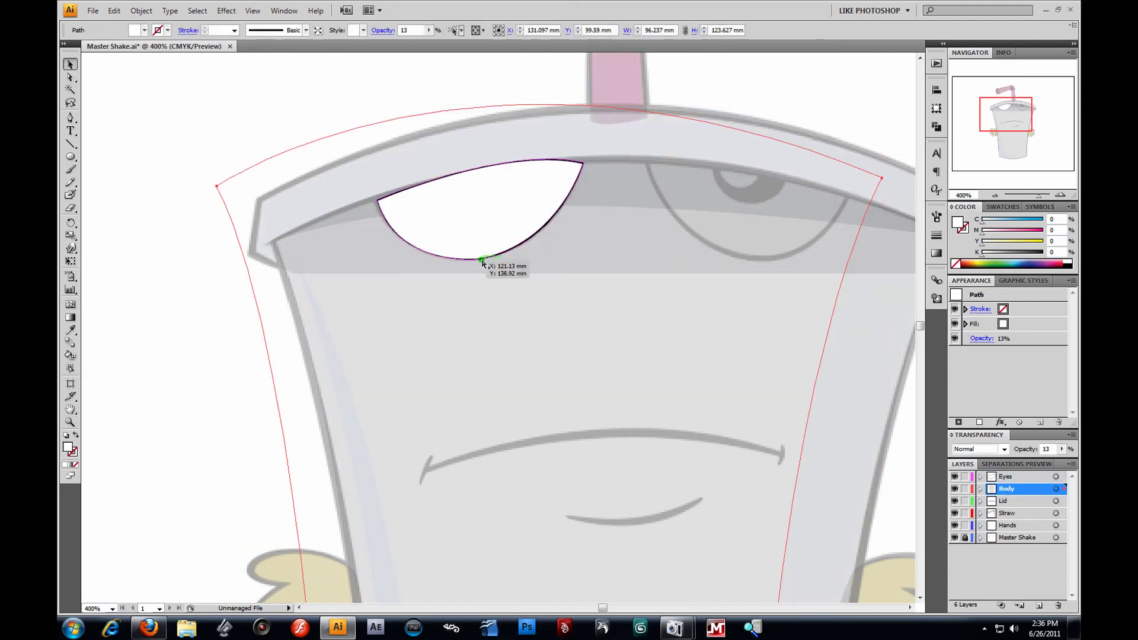
pyautogui.hotkey('ctrl', 'z')
pyautogui.moveTo(966, 489); pyautogui.dragTo(966, 525)
pyautogui.moveTo(561, 300); pyautogui.dragTo(298, 151)
pyautogui.click(70, 77)
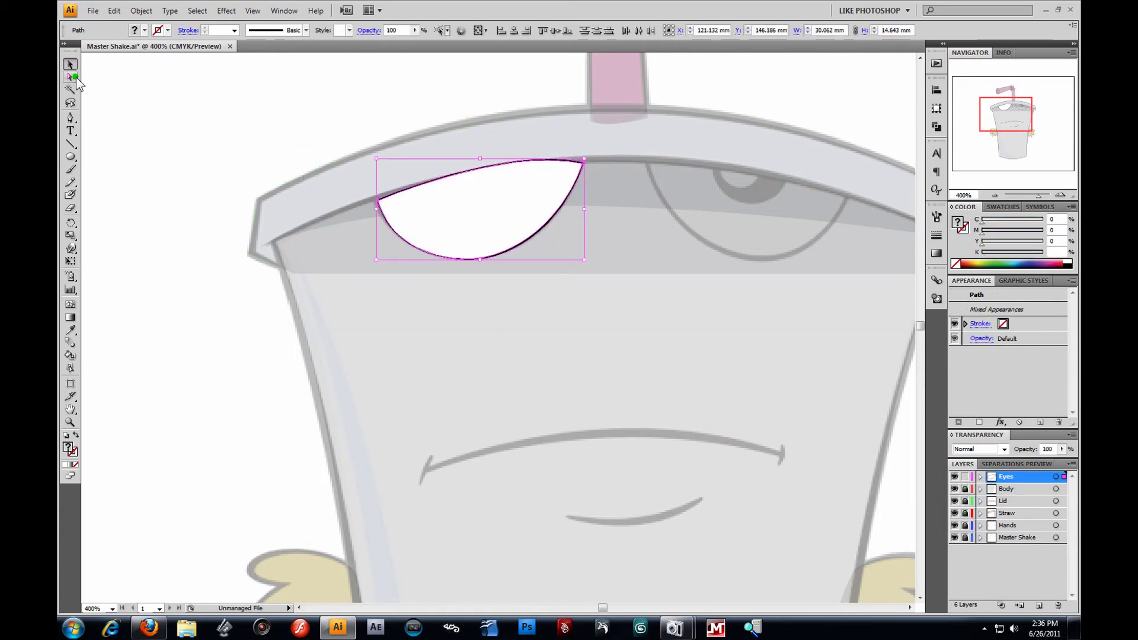
pyautogui.click(579, 300)
pyautogui.moveTo(482, 261); pyautogui.dragTo(481, 253)
pyautogui.hotkey('ctrl', 'z')
# Raise the white left eye shape's bottom anchor and move its handle and left corner inward, thickening the black lower outline.
pyautogui.click(310, 195)
pyautogui.click(482, 259)
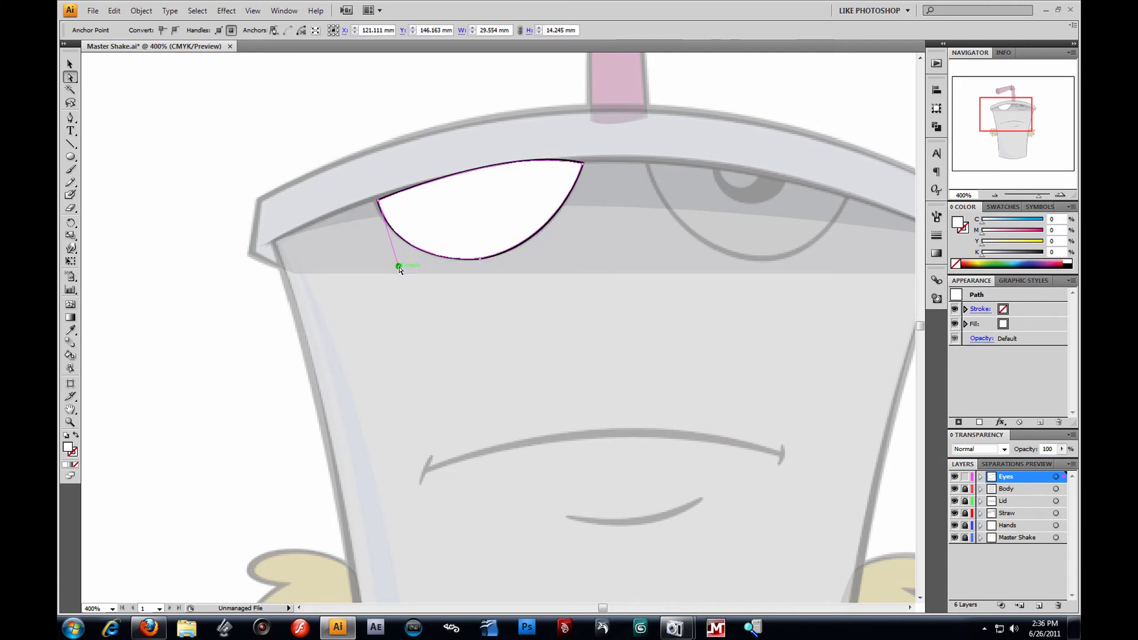
pyautogui.moveTo(481, 259); pyautogui.dragTo(480, 255)
pyautogui.moveTo(558, 237); pyautogui.dragTo(554, 235)
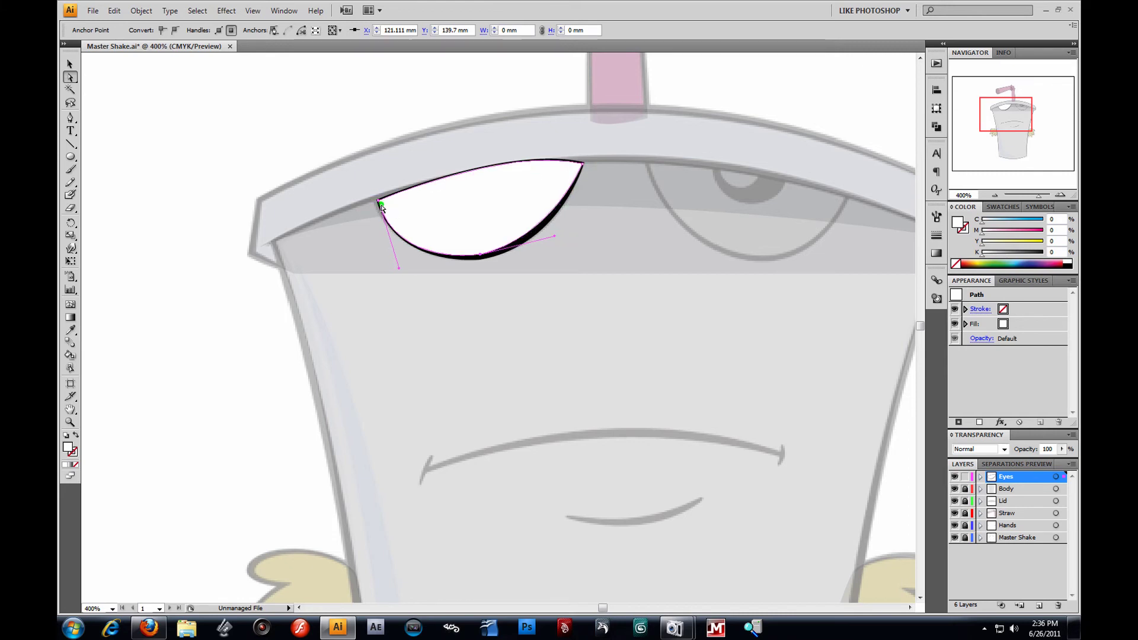
pyautogui.moveTo(380, 203); pyautogui.dragTo(383, 203)
pyautogui.click(300, 115)
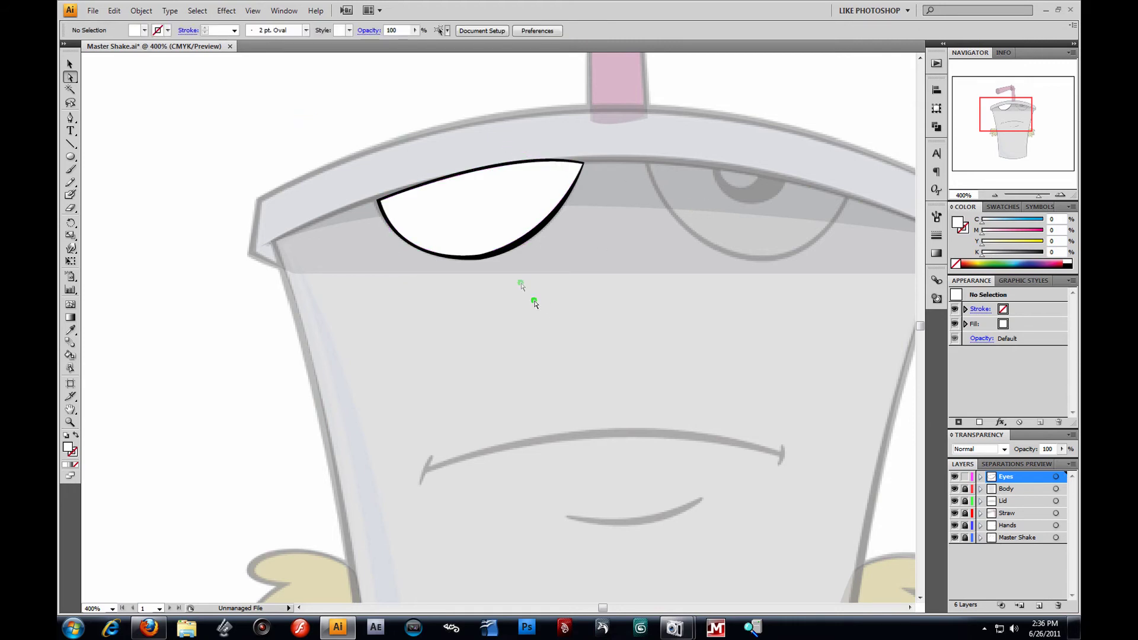
# Duplicate the left eye's black and white shapes together and place the copy over the sketched right eye.
pyautogui.moveTo(578, 322); pyautogui.dragTo(402, 229)
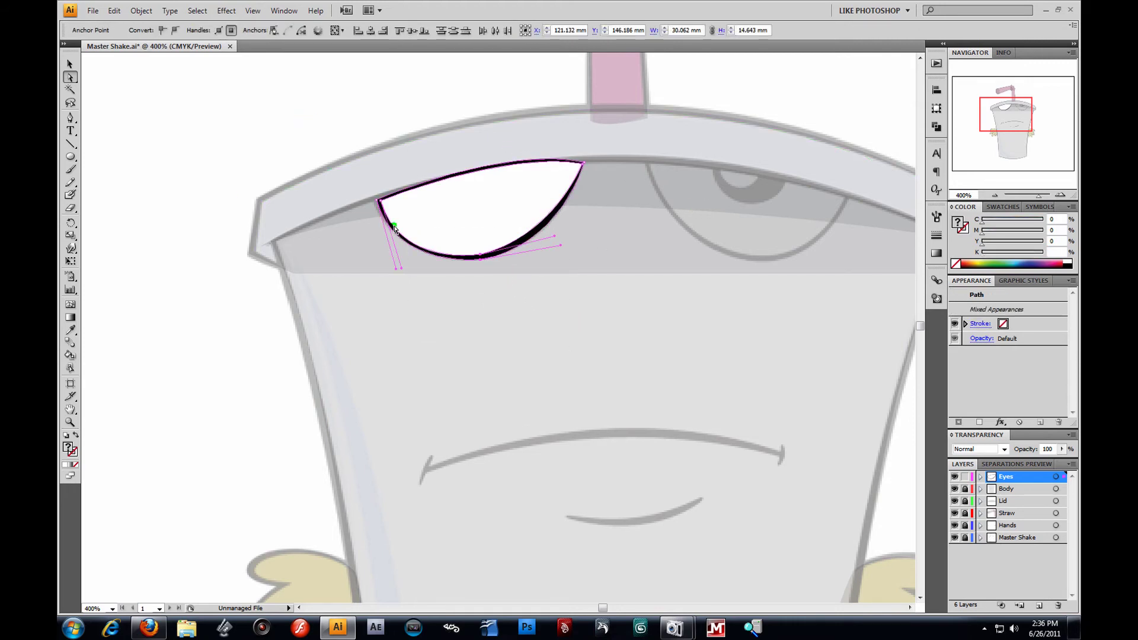
pyautogui.click(114, 10)
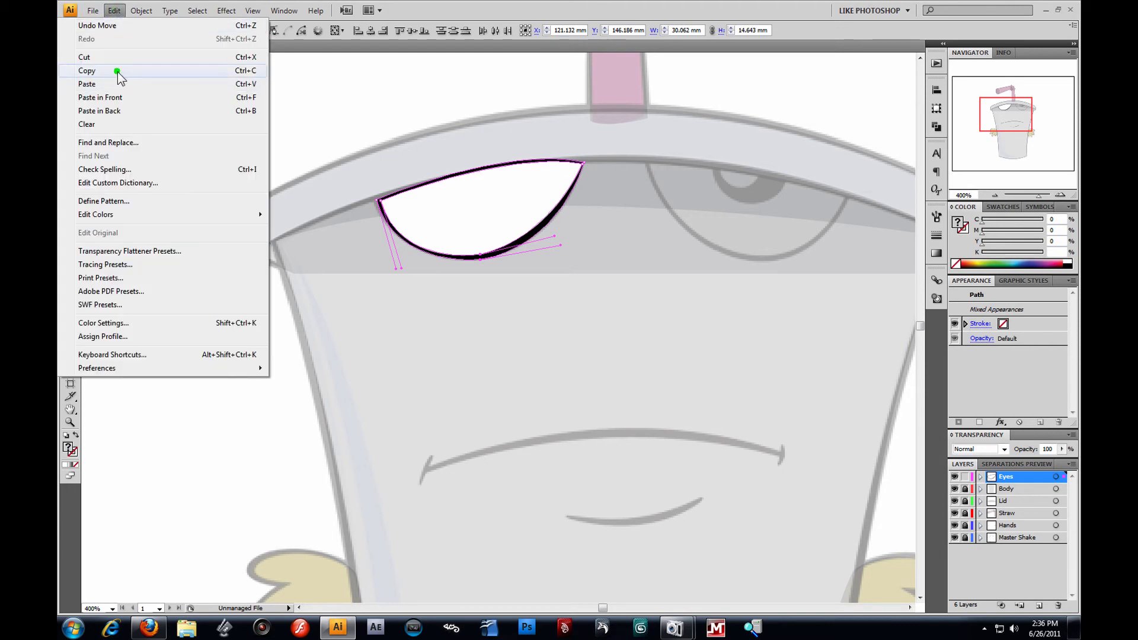
pyautogui.click(117, 72)
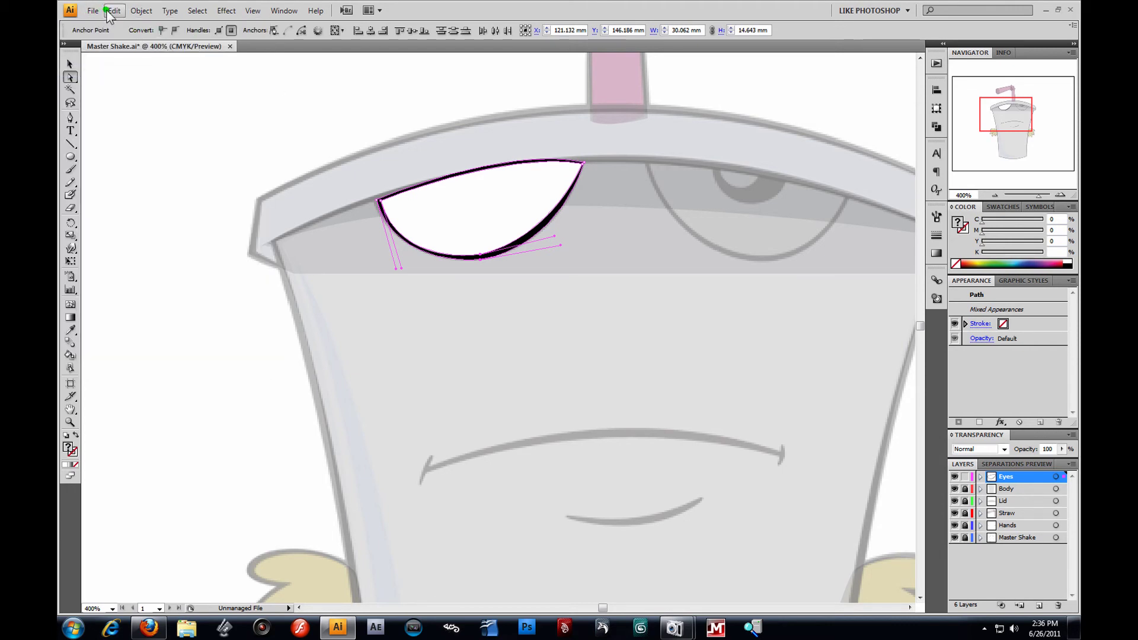
pyautogui.click(70, 63)
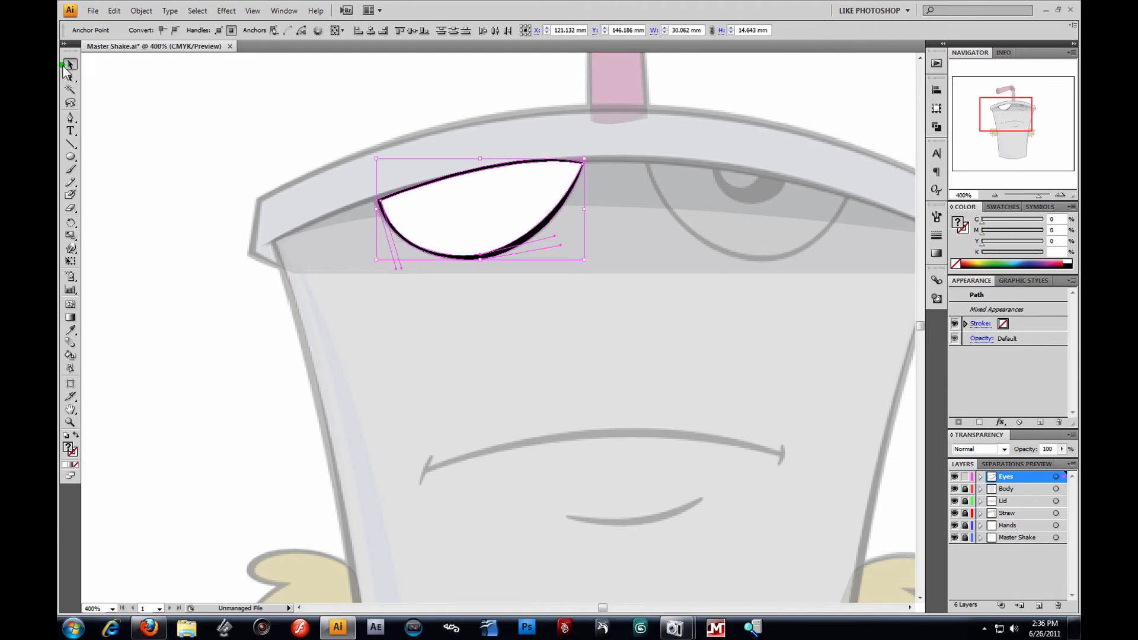
pyautogui.moveTo(492, 251); pyautogui.dragTo(710, 271)
pyautogui.hotkey('ctrl', 'z')
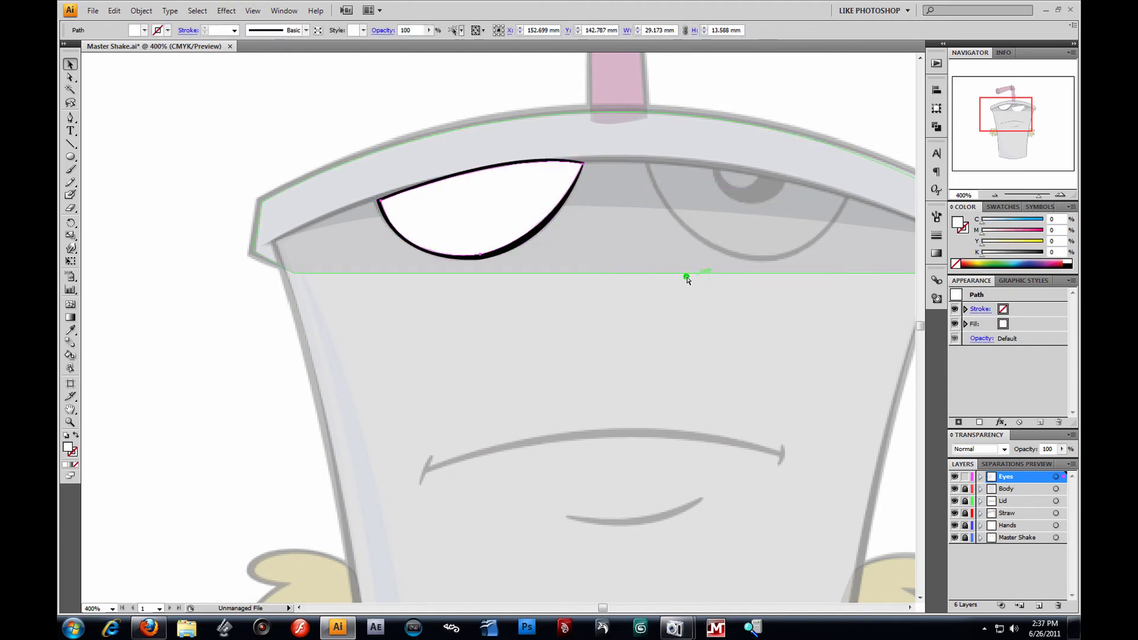
pyautogui.moveTo(532, 303); pyautogui.dragTo(724, 249)
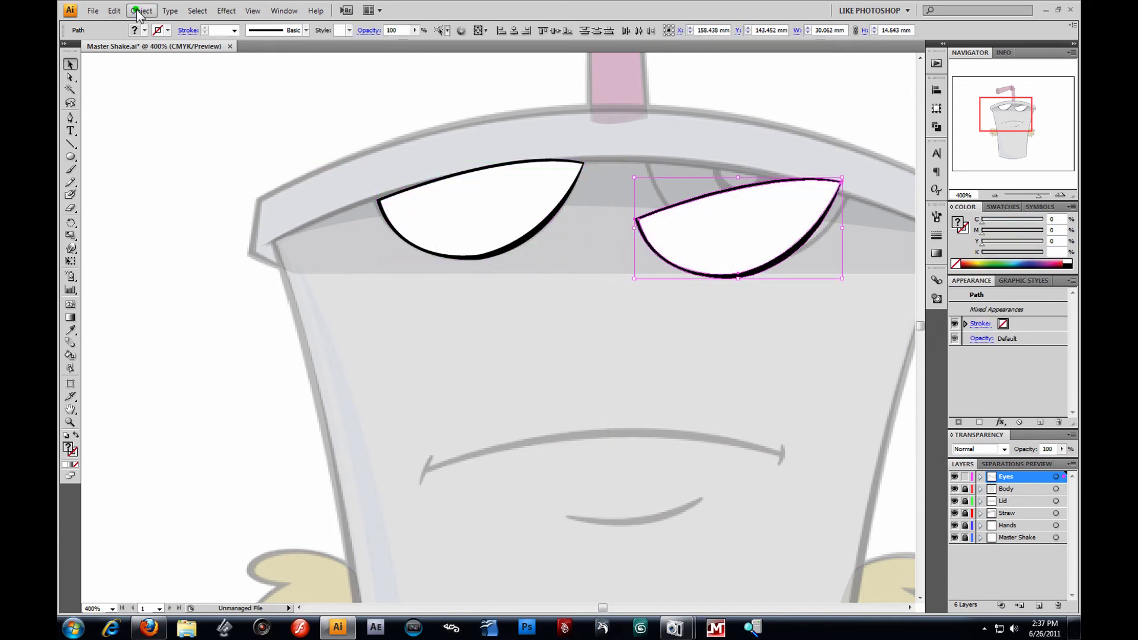
# Try to reflect the duplicated eye across the horizontal axis and undo the reflection.
pyautogui.click(140, 12)
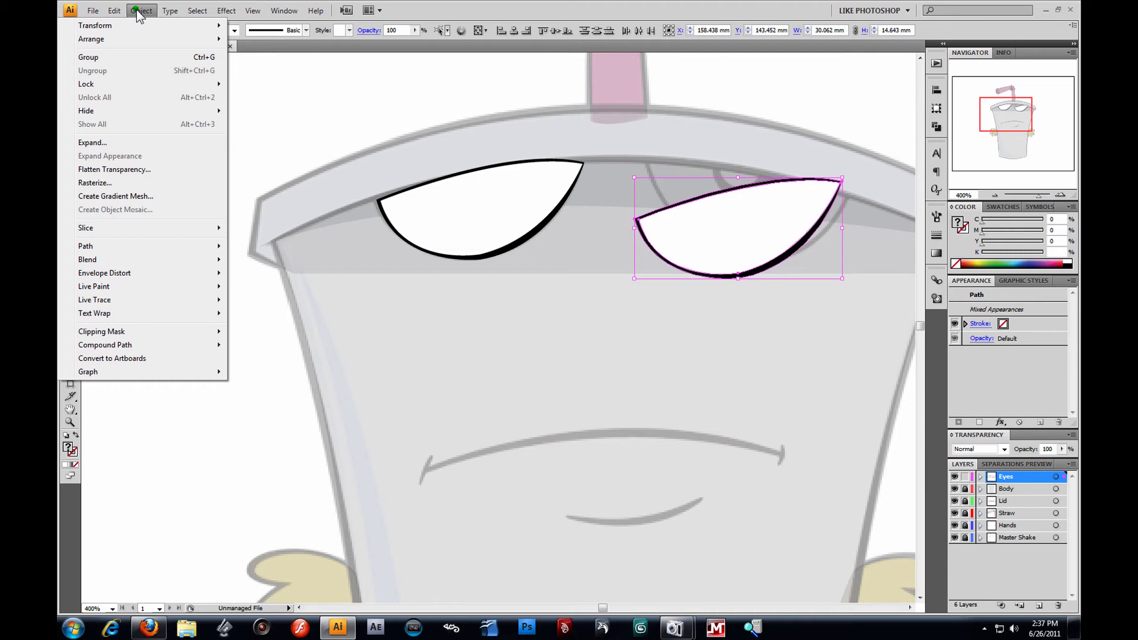
pyautogui.moveTo(127, 14)
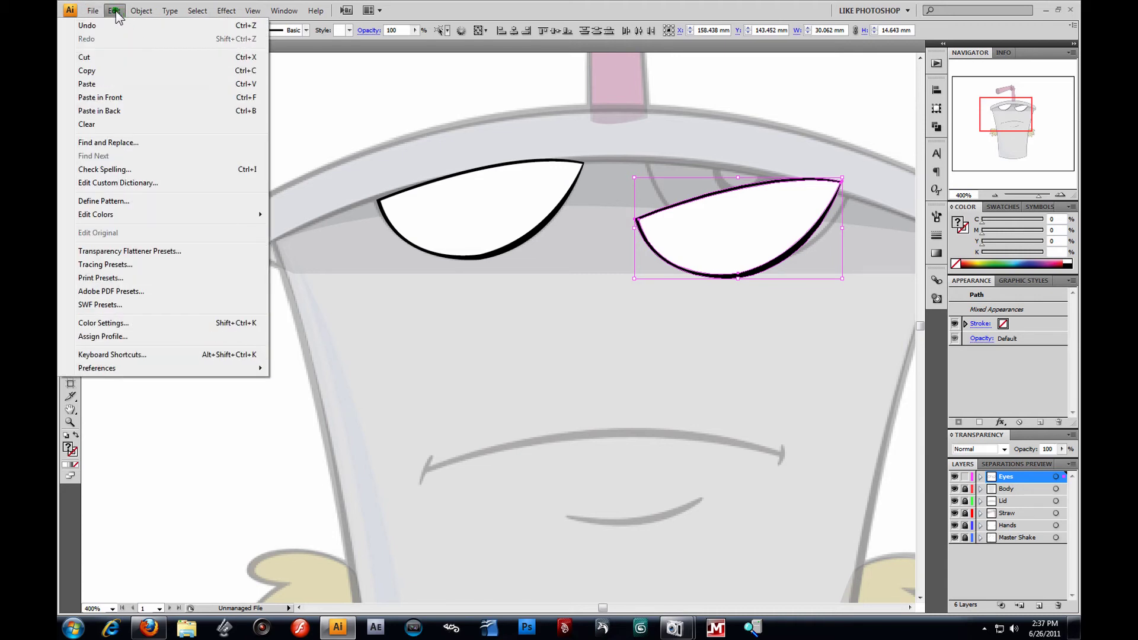
pyautogui.moveTo(142, 221)
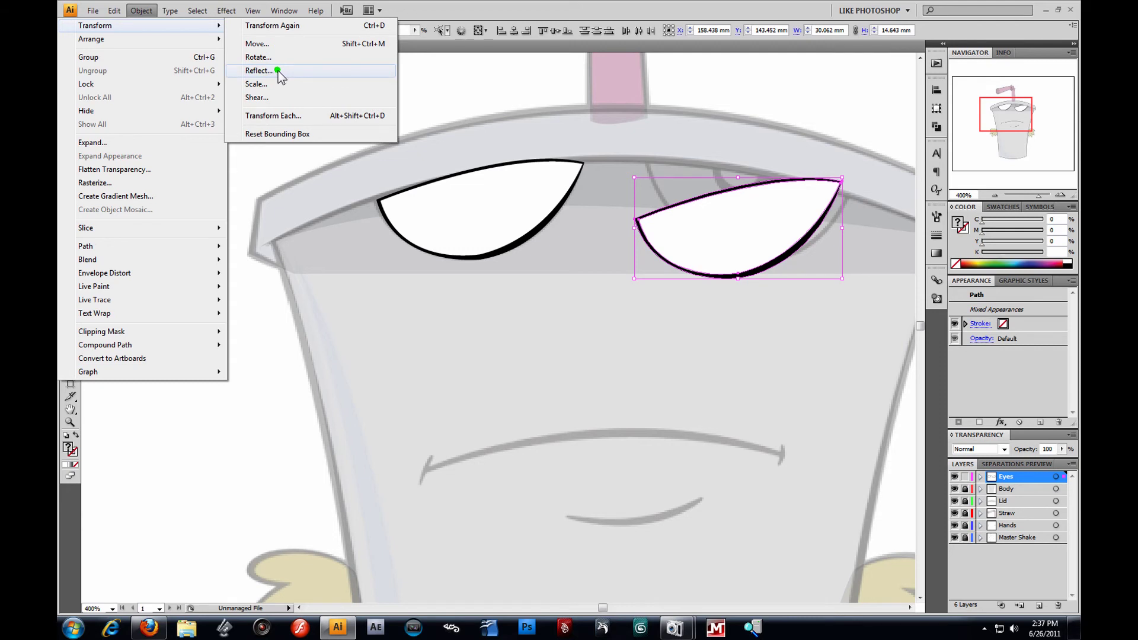
pyautogui.click(278, 72)
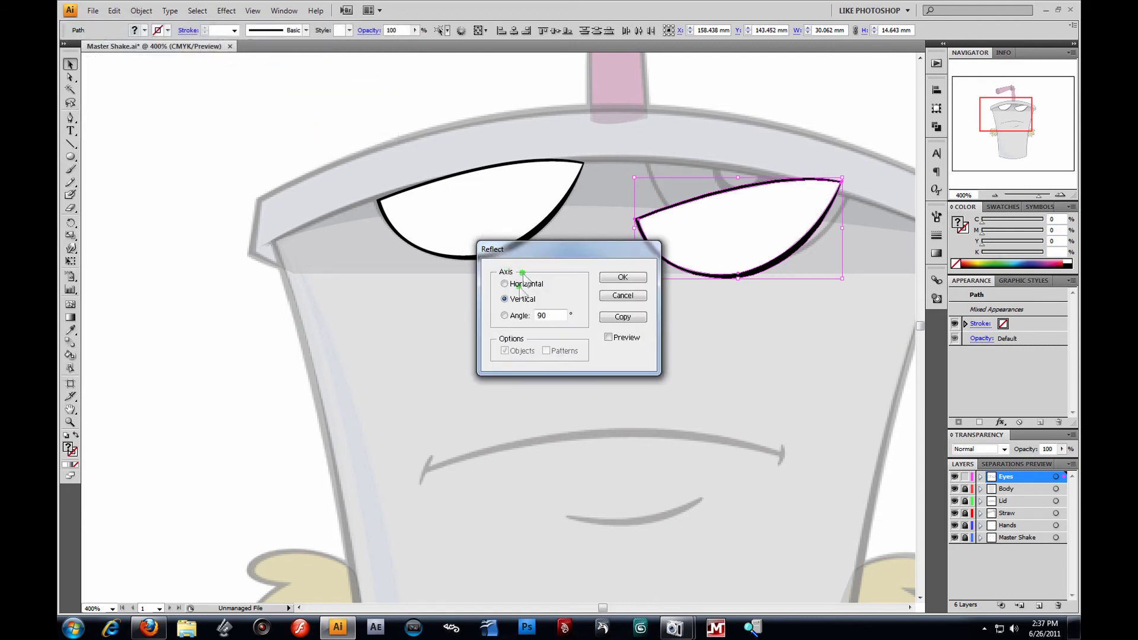
pyautogui.click(505, 285)
pyautogui.click(622, 276)
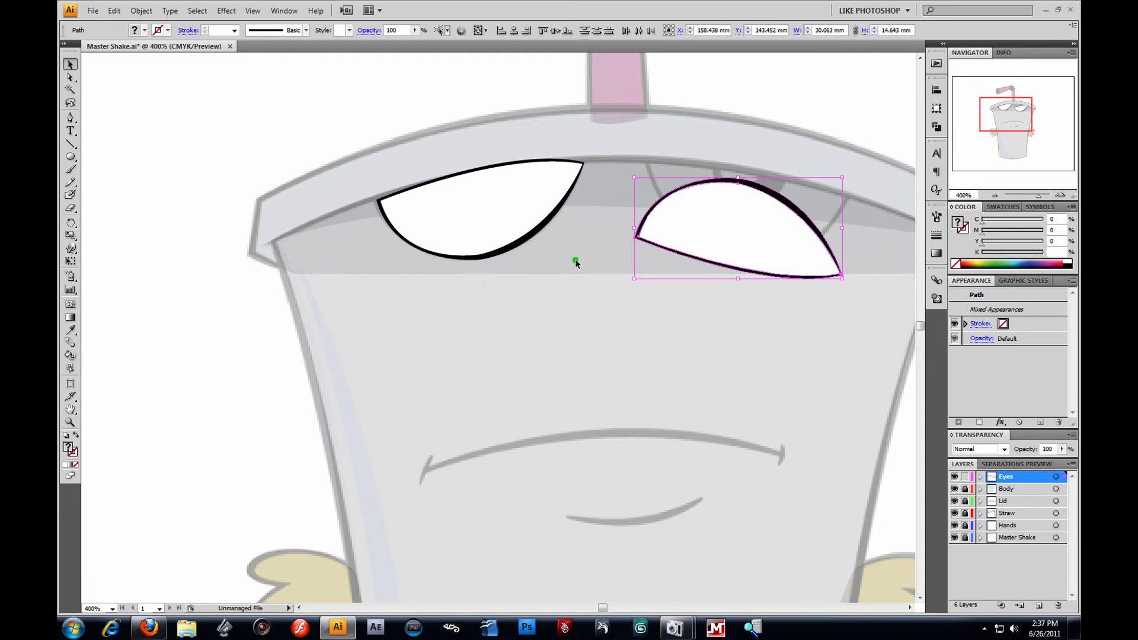
pyautogui.hotkey('ctrl', 'z')
# Reflect the duplicated eye across the vertical axis, align it over the sketched right eye level with the left one, and deselect it.
pyautogui.click(134, 12)
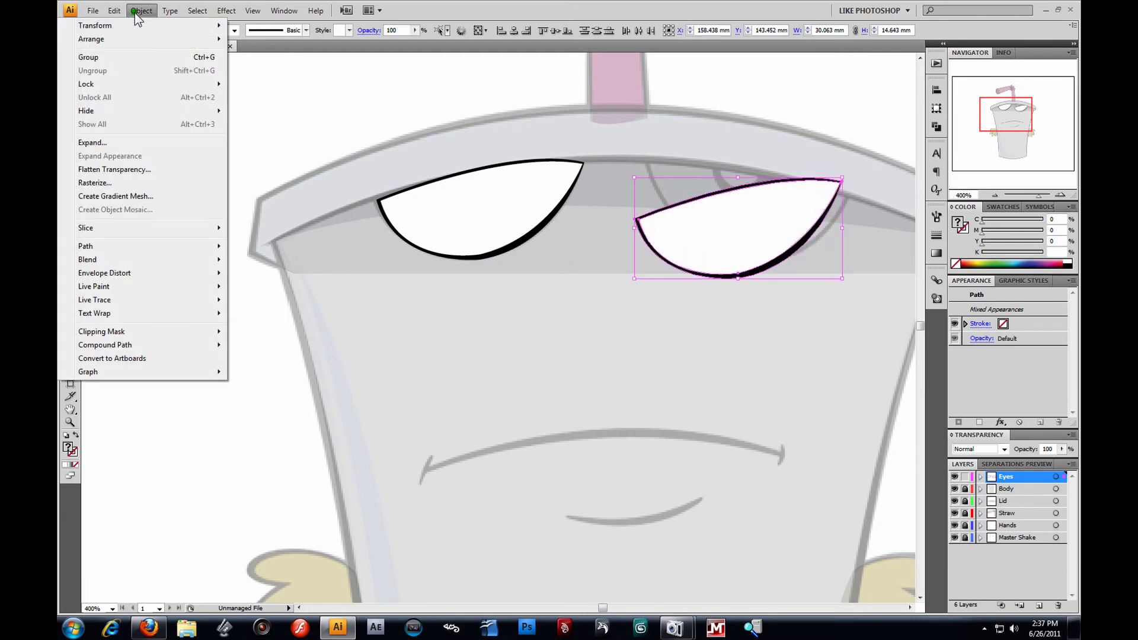
pyautogui.moveTo(133, 26)
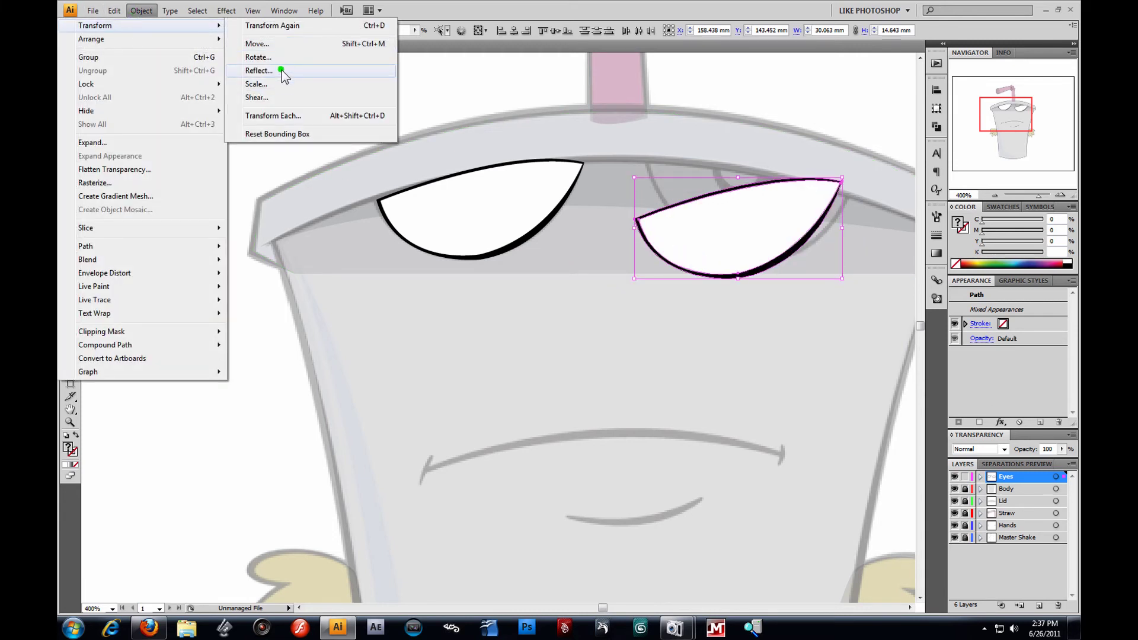
pyautogui.click(282, 70)
pyautogui.click(528, 297)
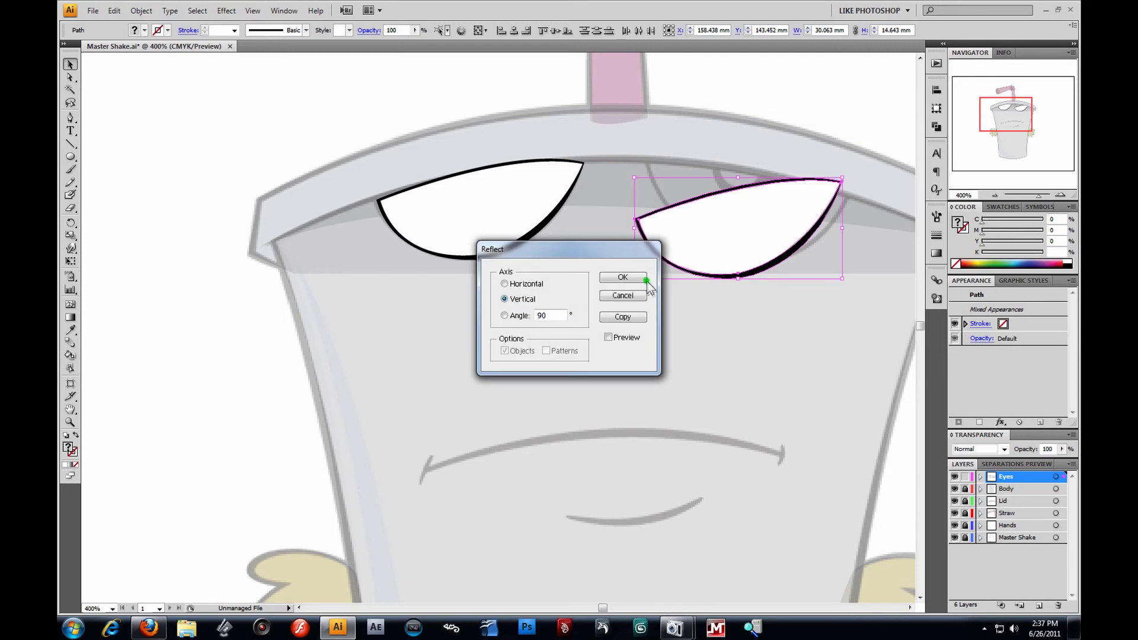
pyautogui.click(620, 278)
pyautogui.moveTo(710, 217); pyautogui.dragTo(729, 199)
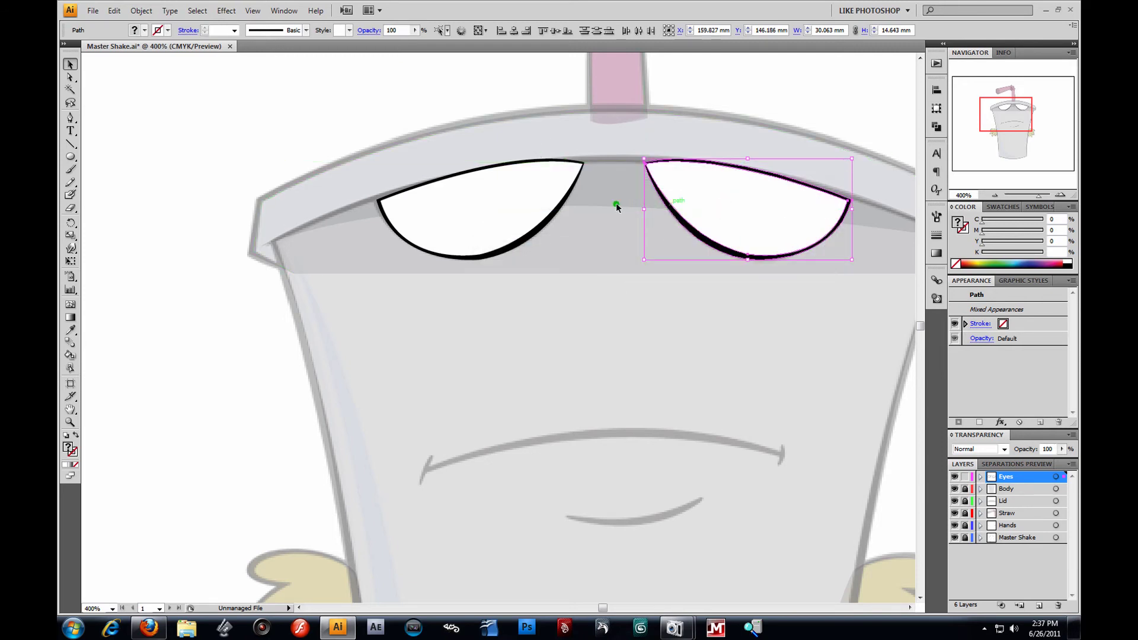
pyautogui.click(177, 182)
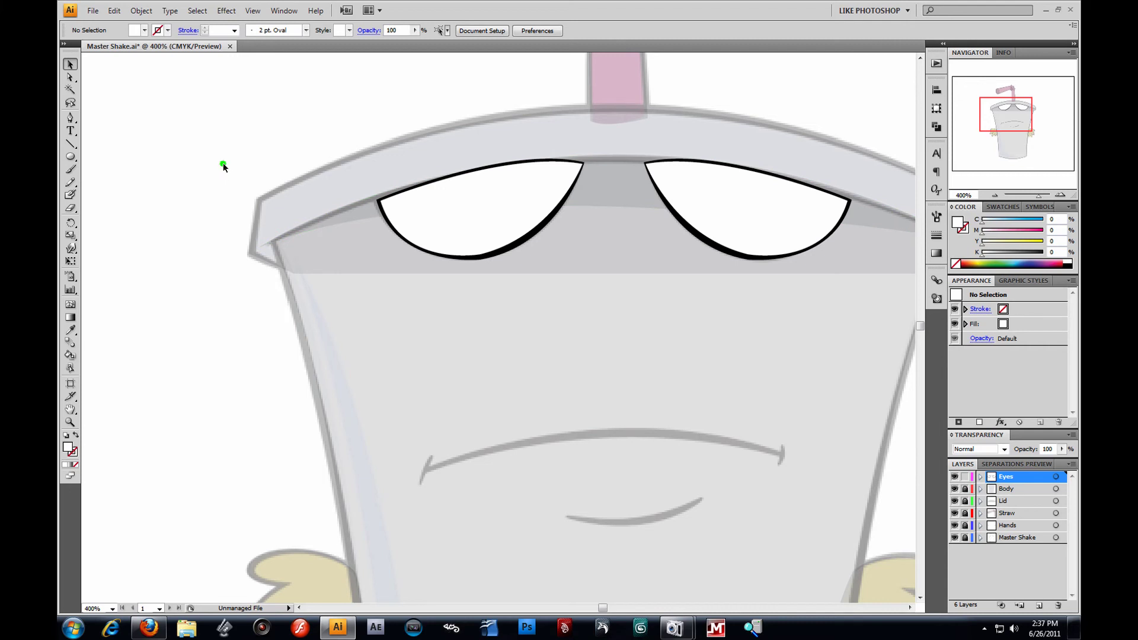
# Unlock the Body, Lid, Straw and Hands layers.
pyautogui.click(70, 423)
pyautogui.keyDown('alt'); pyautogui.click(526, 375); pyautogui.keyUp('alt')
pyautogui.keyDown('alt'); pyautogui.click(604, 376); pyautogui.keyUp('alt')
pyautogui.keyDown('alt'); pyautogui.click(604, 376); pyautogui.keyUp('alt')
pyautogui.keyDown('alt'); pyautogui.click(599, 376); pyautogui.keyUp('alt')
pyautogui.click(67, 64)
pyautogui.moveTo(965, 489); pyautogui.dragTo(967, 516)
# Select all the traced character artwork, set its opacity to 100%, and deselect it.
pyautogui.moveTo(204, 96); pyautogui.dragTo(549, 470)
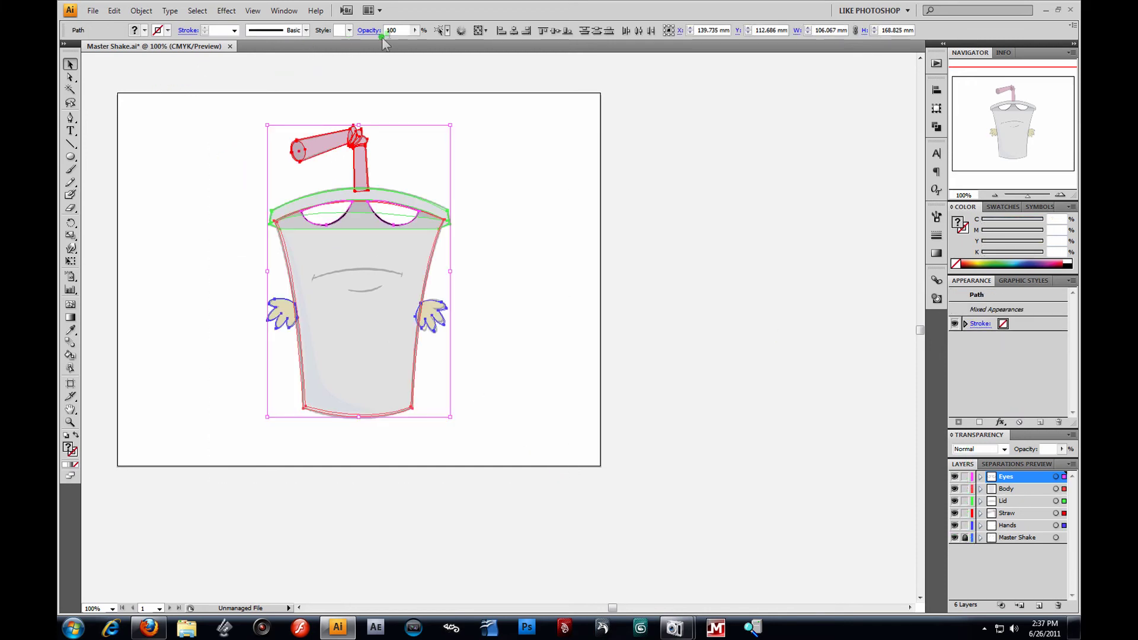
pyautogui.click(414, 30)
pyautogui.click(501, 168)
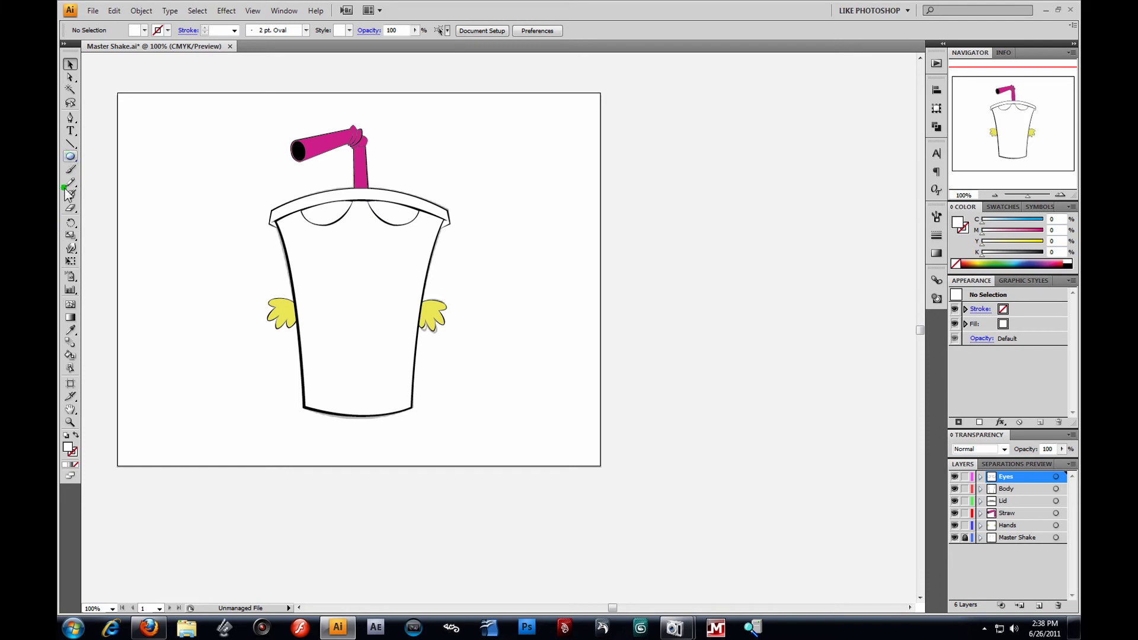
# Try to lower the white body shape's top edge between the two eyes and undo the move.
pyautogui.click(70, 422)
pyautogui.moveTo(313, 163); pyautogui.dragTo(549, 285)
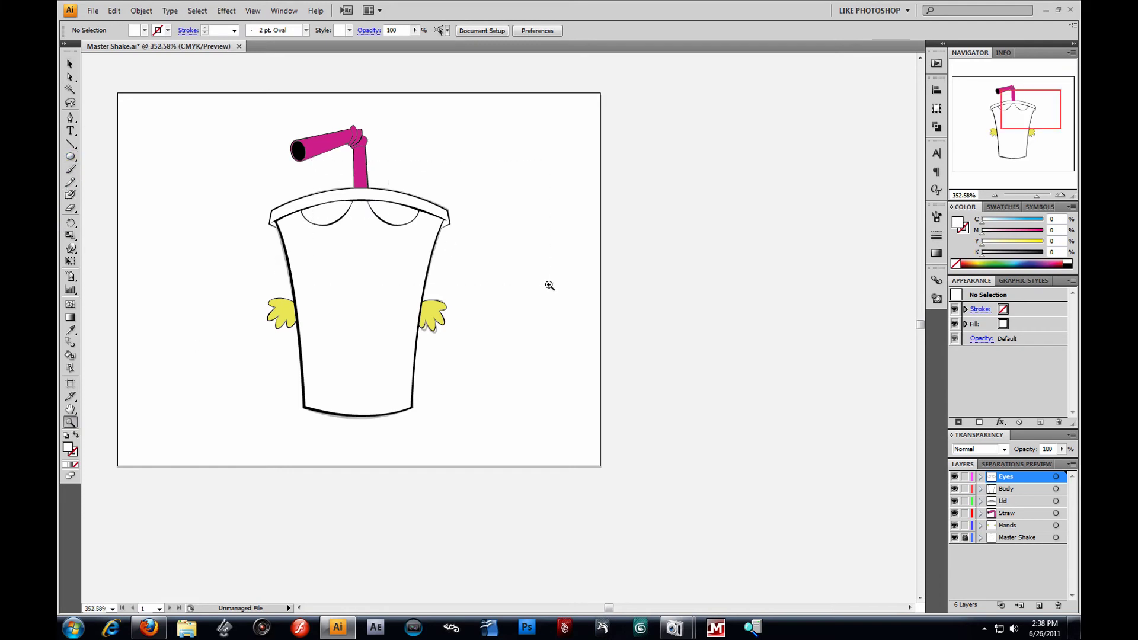
pyautogui.moveTo(172, 226); pyautogui.dragTo(346, 310)
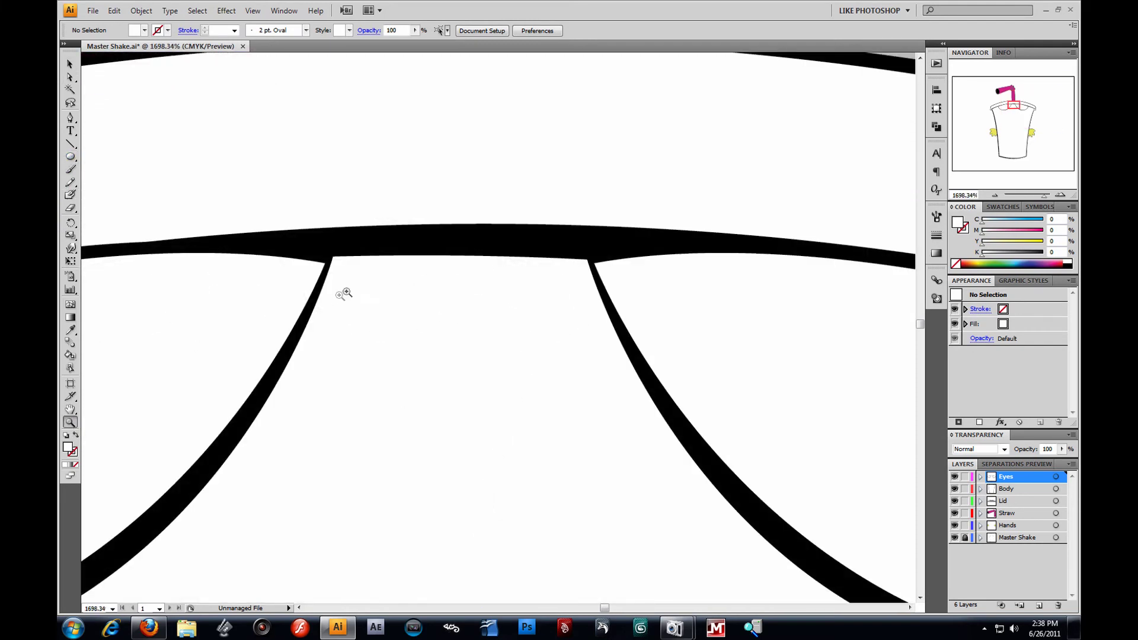
pyautogui.click(70, 77)
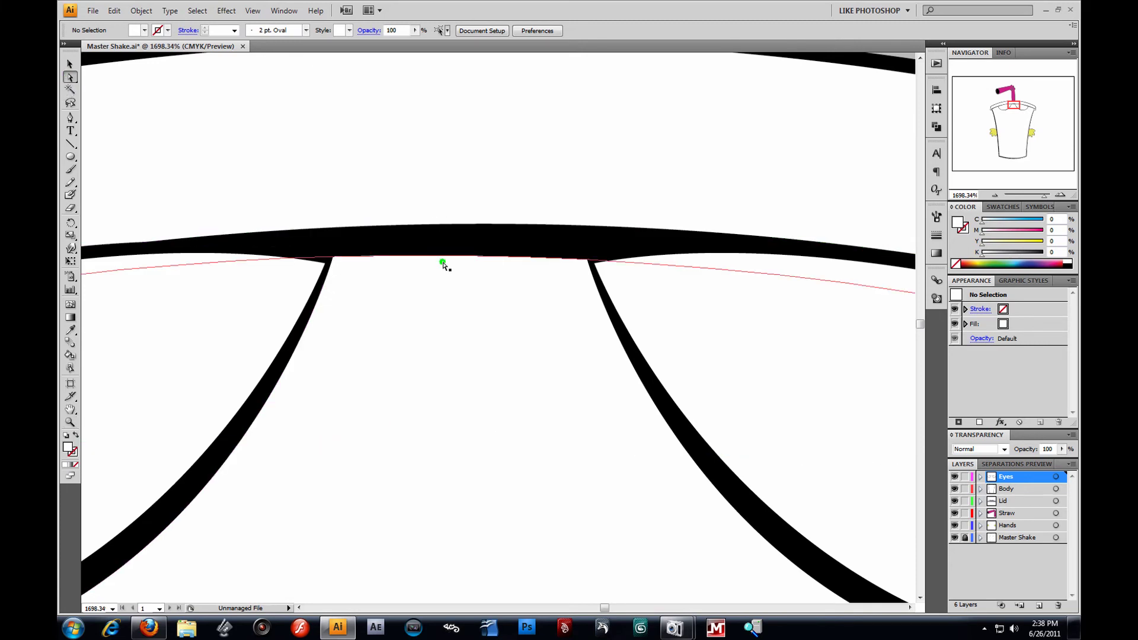
pyautogui.moveTo(445, 261); pyautogui.dragTo(448, 266)
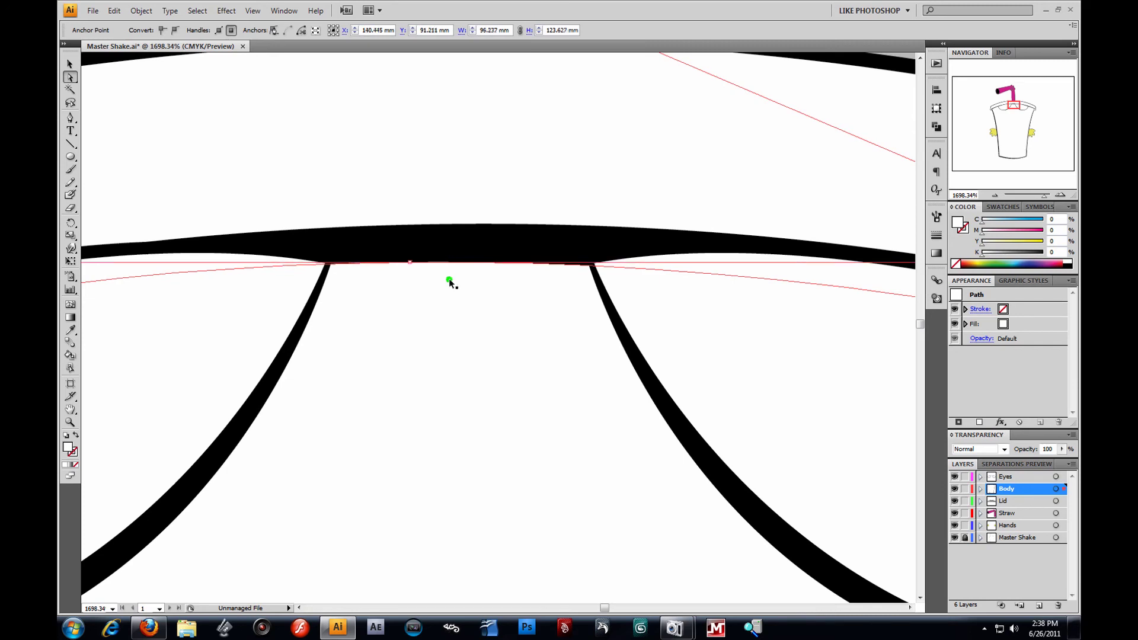
pyautogui.hotkey('ctrl', 'z')
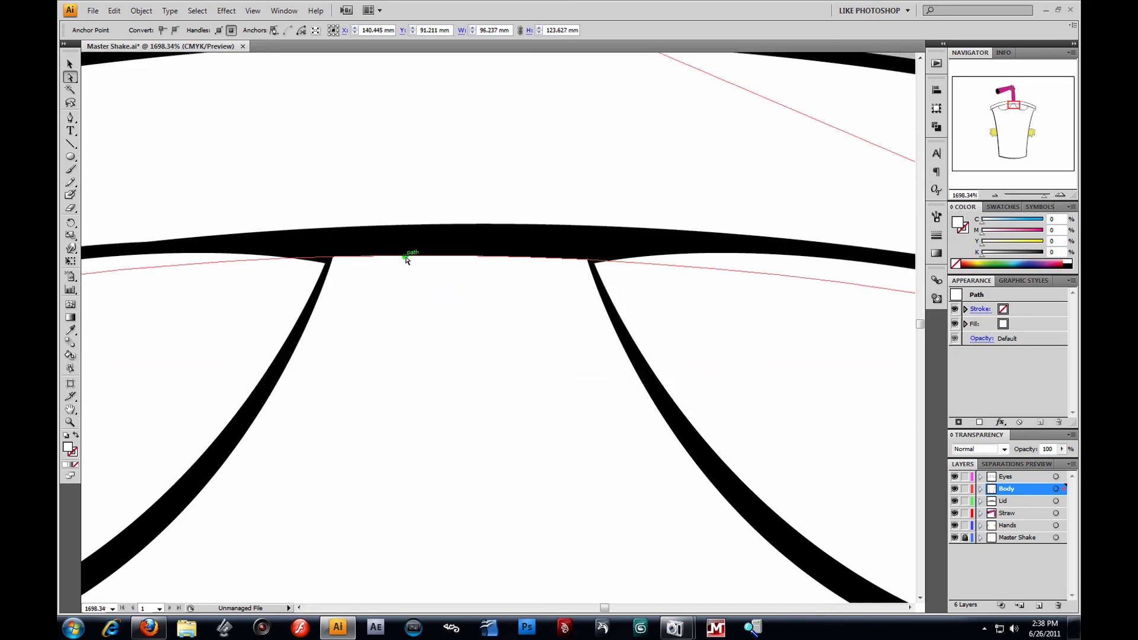
pyautogui.keyDown('alt'); pyautogui.click(426, 405); pyautogui.keyUp('alt')
pyautogui.keyDown('alt'); pyautogui.click(484, 401); pyautogui.keyUp('alt')
pyautogui.keyDown('alt'); pyautogui.click(514, 390); pyautogui.keyUp('alt')
pyautogui.keyDown('alt'); pyautogui.click(516, 391); pyautogui.keyUp('alt')
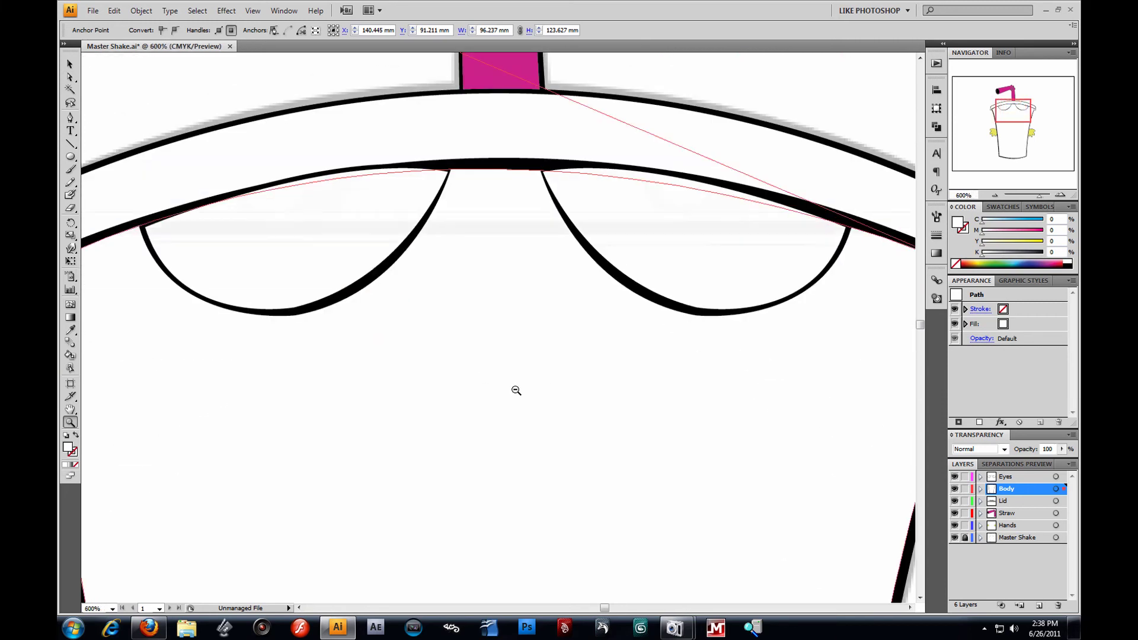
# Raise the inner corner and flatten the upper curve of the left eye's white shape so it sits closer to the lid line.
pyautogui.click(70, 77)
pyautogui.click(470, 213)
pyautogui.click(447, 174)
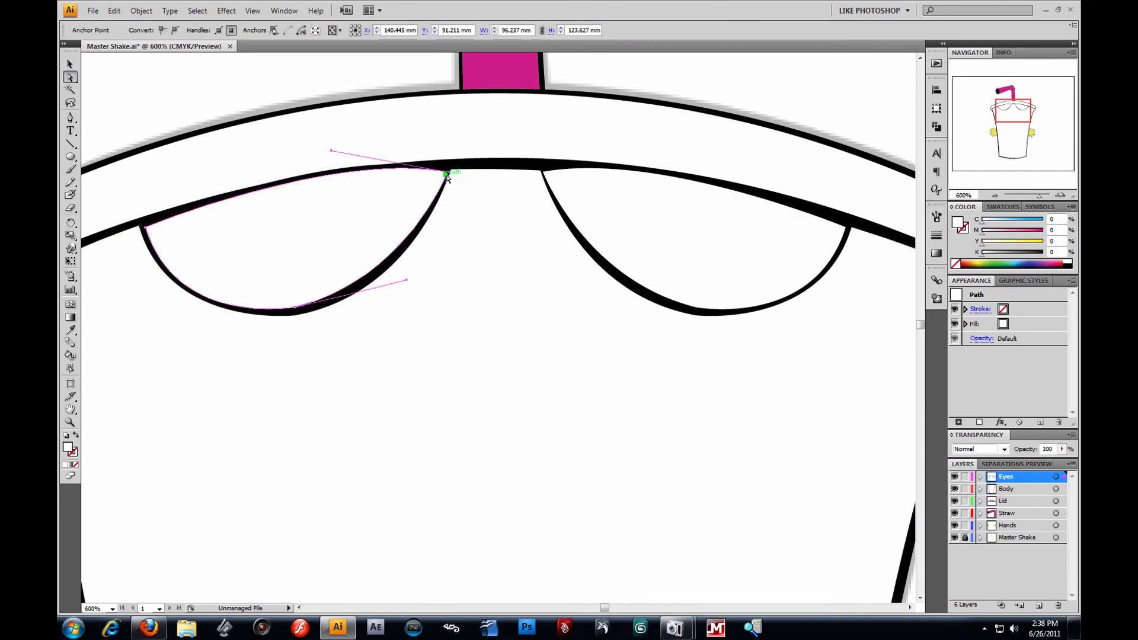
pyautogui.moveTo(447, 175); pyautogui.dragTo(448, 168)
pyautogui.moveTo(330, 144)
pyautogui.mouseDown()
pyautogui.moveTo(317, 145)
pyautogui.moveTo(332, 144)
pyautogui.moveTo(330, 155)
pyautogui.mouseUp()
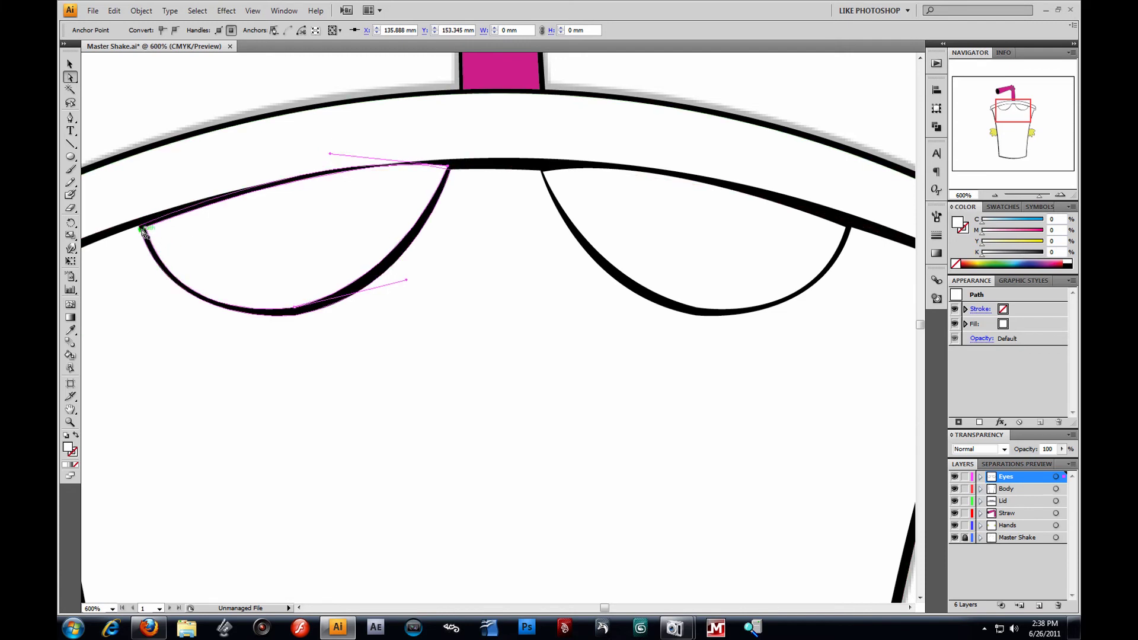
pyautogui.moveTo(141, 231); pyautogui.dragTo(141, 225)
pyautogui.click(157, 298)
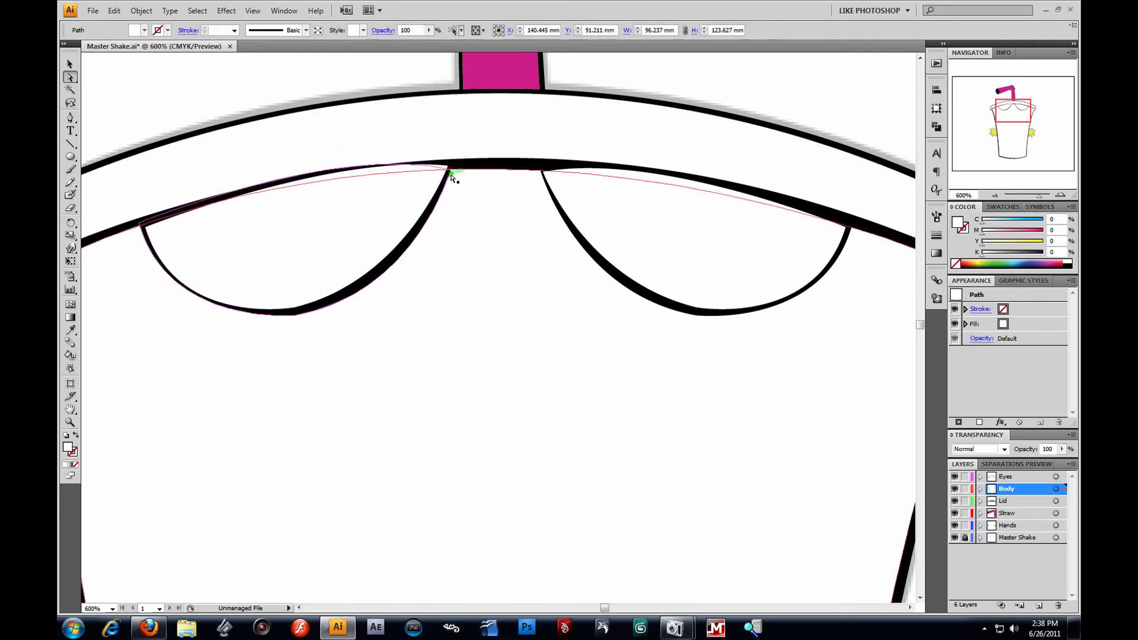
# Raise the white body shape's top edge slightly between the two eyes to thin the black line under the lid.
pyautogui.moveTo(451, 172); pyautogui.dragTo(457, 194)
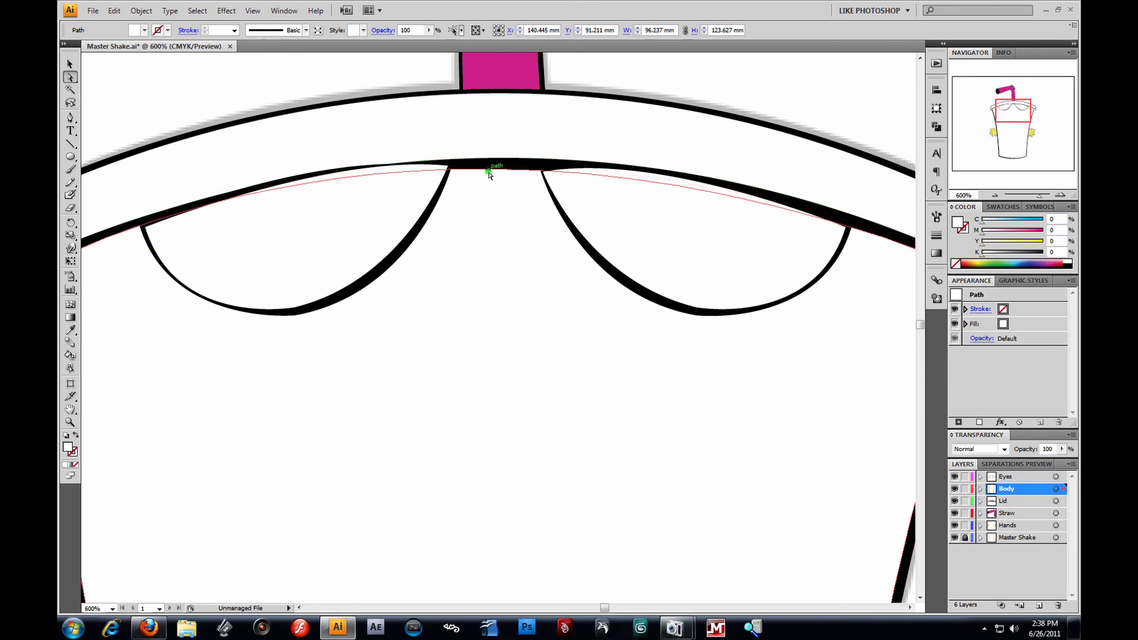
pyautogui.moveTo(489, 171); pyautogui.dragTo(490, 170)
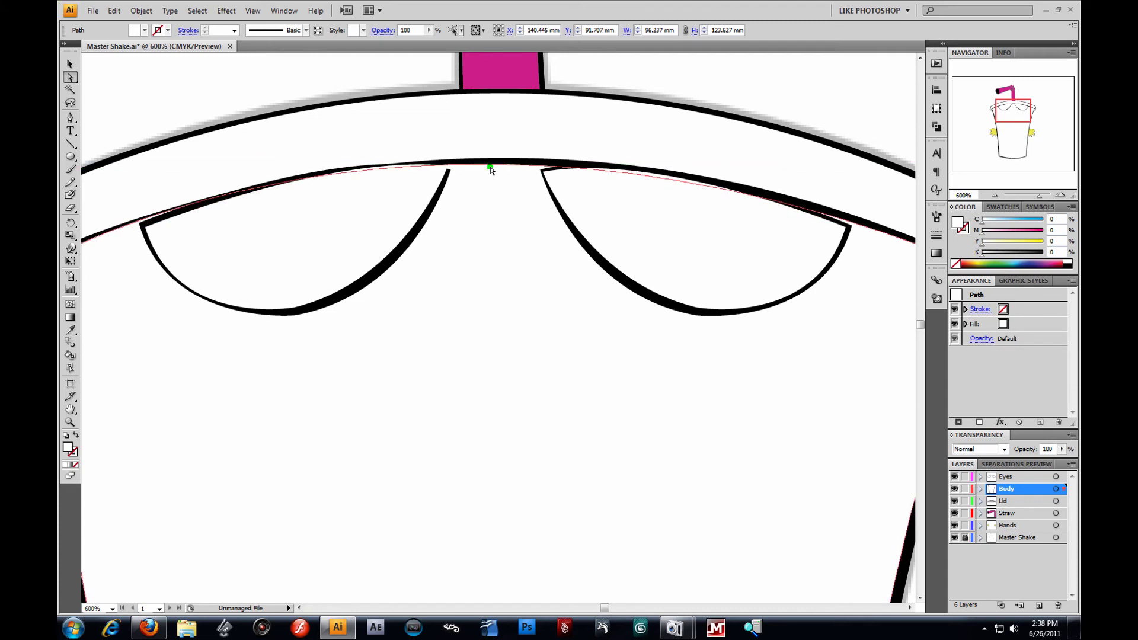
# Reshape the left eye's black outline by raising its inner and outer top corners to the lid line and adjusting their curve handles.
pyautogui.click(450, 170)
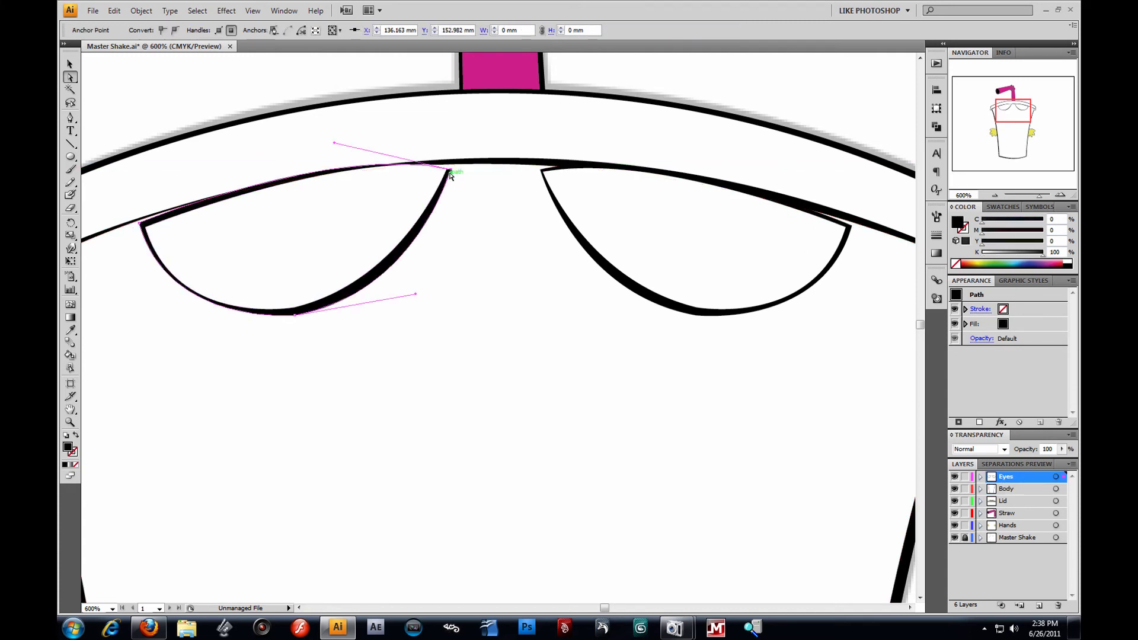
pyautogui.moveTo(450, 169); pyautogui.dragTo(454, 161)
pyautogui.click(463, 202)
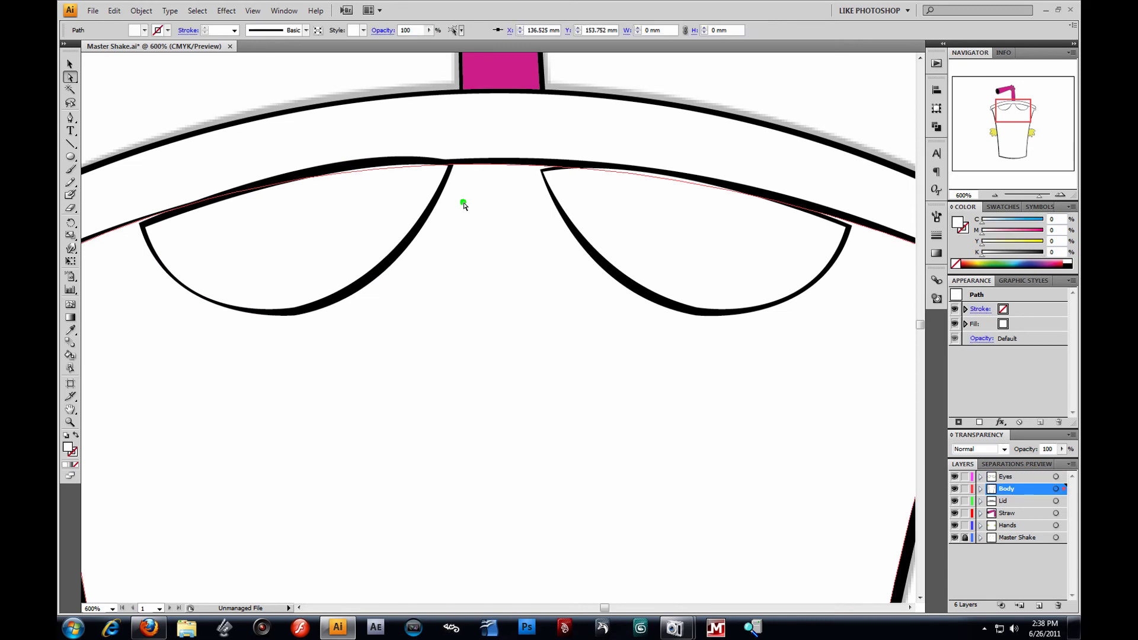
pyautogui.click(385, 157)
pyautogui.moveTo(336, 132); pyautogui.dragTo(335, 140)
pyautogui.click(139, 222)
pyautogui.moveTo(138, 220); pyautogui.dragTo(140, 219)
pyautogui.moveTo(336, 141); pyautogui.dragTo(334, 148)
pyautogui.moveTo(165, 320)
pyautogui.mouseDown()
pyautogui.moveTo(176, 319)
pyautogui.moveTo(164, 326)
pyautogui.mouseUp()
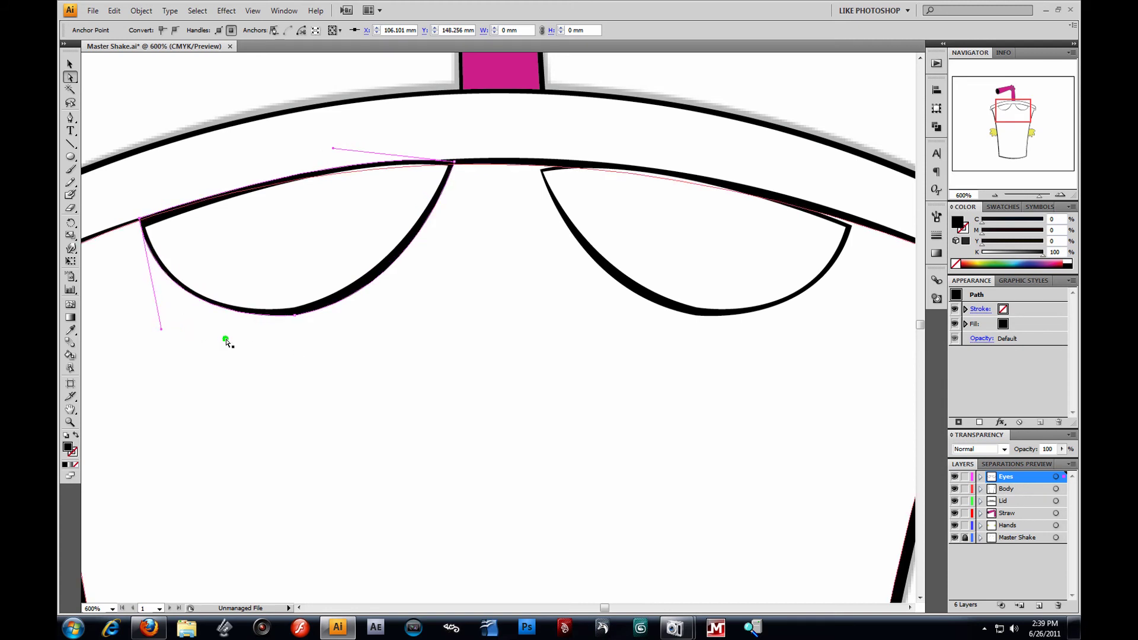
pyautogui.click(339, 213)
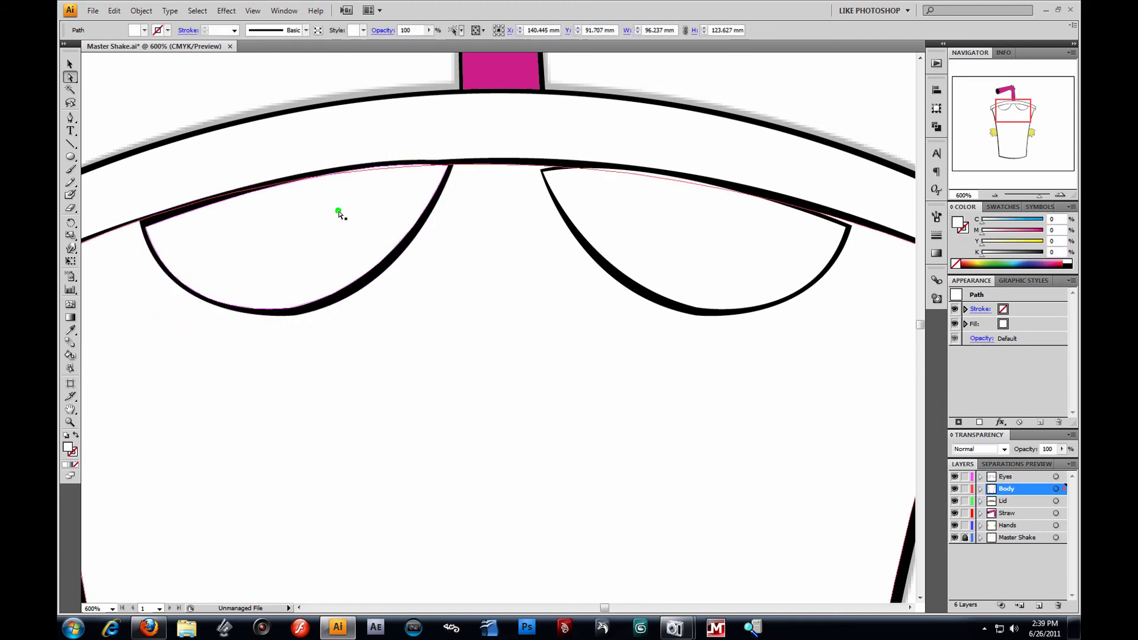
# Move the outer corner of the left eye's white shape up toward its outline and adjust the curve below that corner.
pyautogui.click(146, 230)
pyautogui.moveTo(147, 231); pyautogui.dragTo(145, 226)
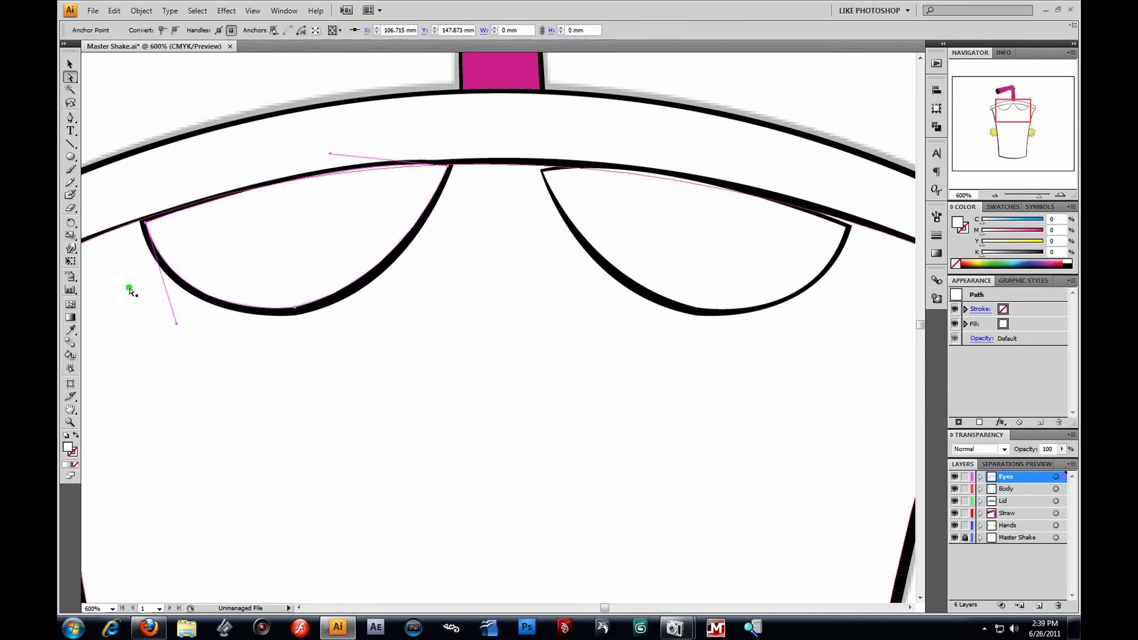
pyautogui.moveTo(177, 325); pyautogui.dragTo(171, 325)
pyautogui.click(132, 302)
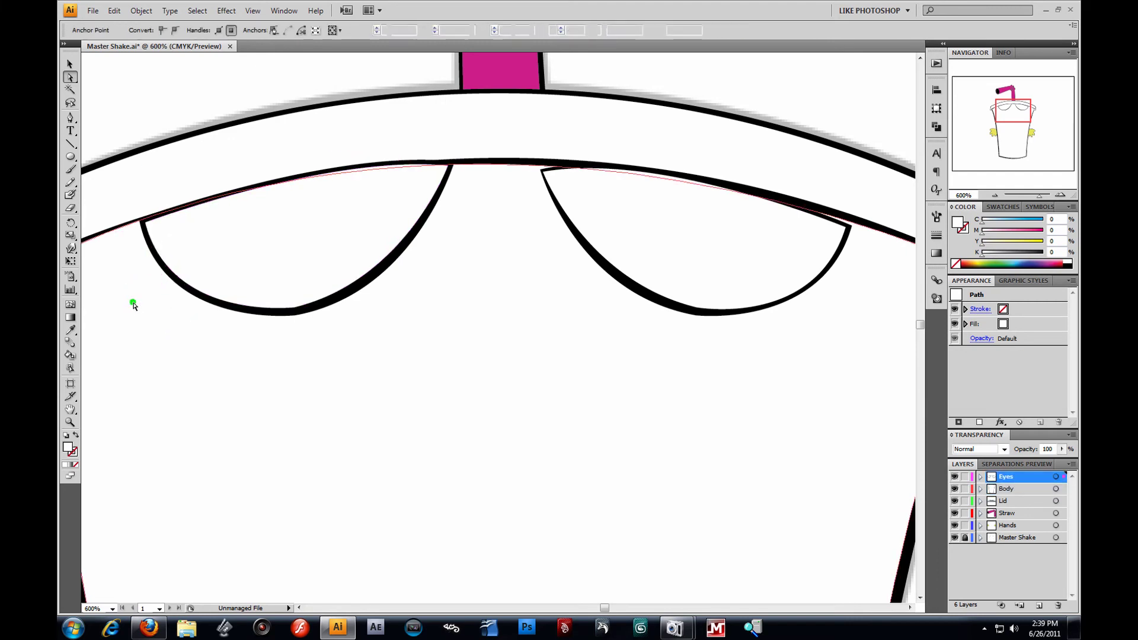
pyautogui.click(70, 63)
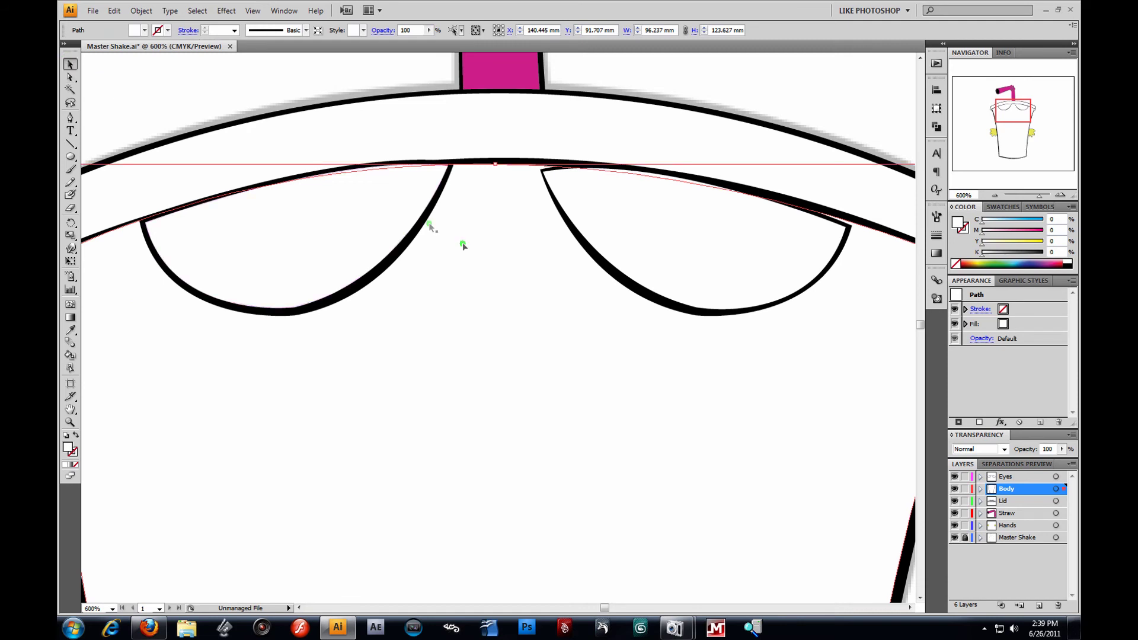
# Undo the accidental move of the body shape and lock the Body, Lid, Straw and Hands layers.
pyautogui.click(70, 422)
pyautogui.keyDown('alt'); pyautogui.click(449, 322); pyautogui.keyUp('alt')
pyautogui.keyDown('alt'); pyautogui.click(449, 322); pyautogui.keyUp('alt')
pyautogui.keyDown('alt'); pyautogui.click(460, 310); pyautogui.keyUp('alt')
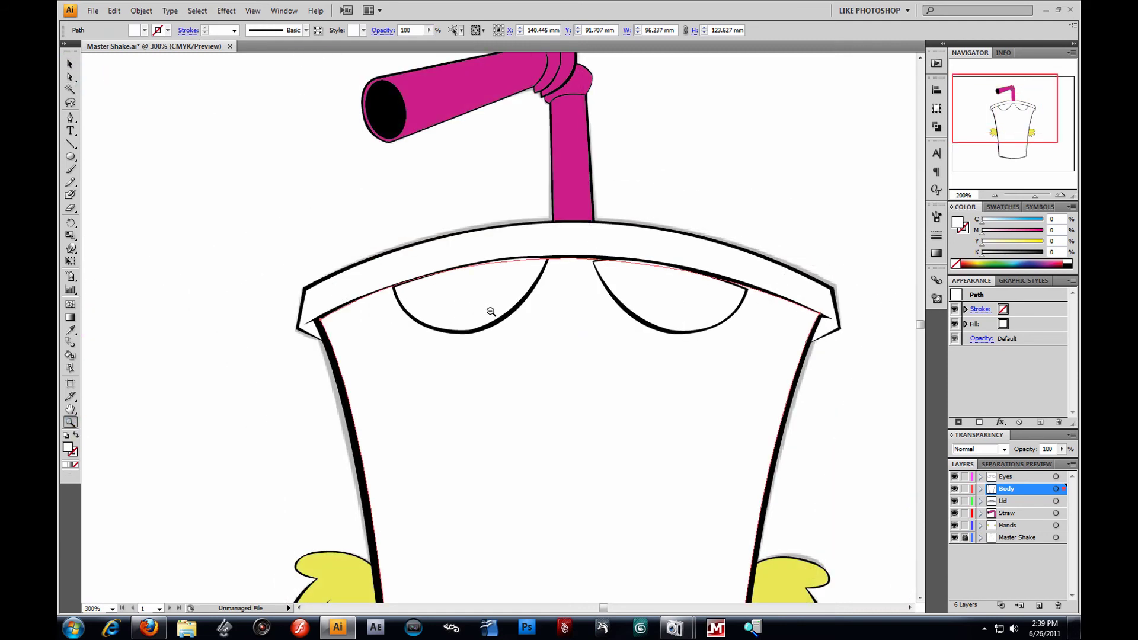
pyautogui.keyDown('alt'); pyautogui.click(490, 310); pyautogui.keyUp('alt')
pyautogui.click(70, 63)
pyautogui.click(267, 172)
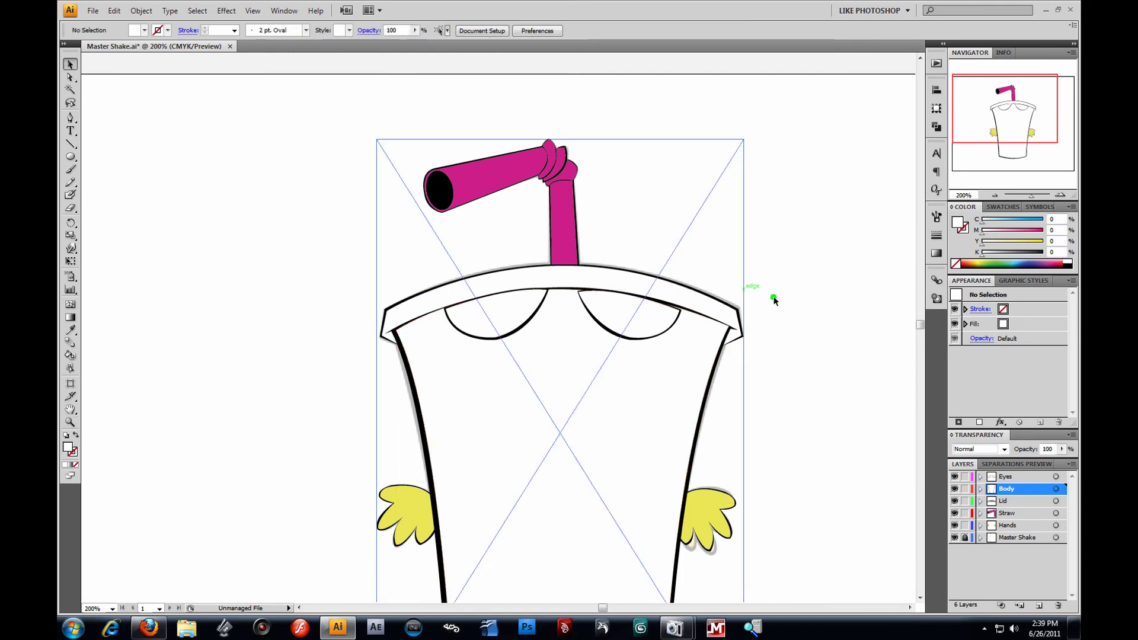
pyautogui.moveTo(648, 373); pyautogui.dragTo(624, 342)
pyautogui.hotkey('ctrl', 'z')
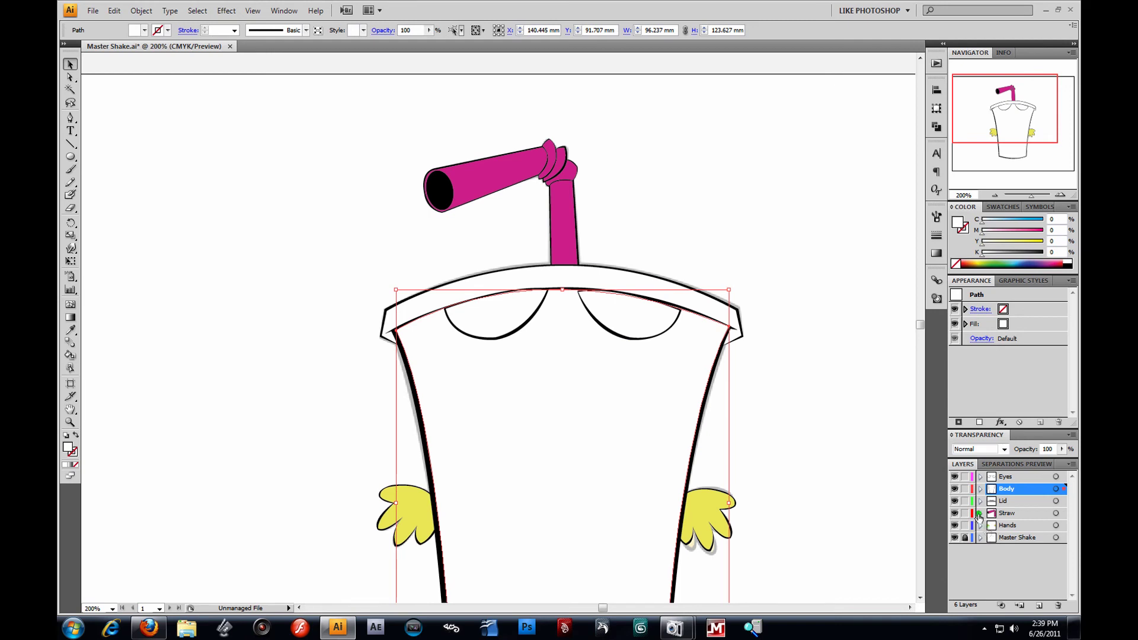
pyautogui.moveTo(966, 490); pyautogui.dragTo(967, 531)
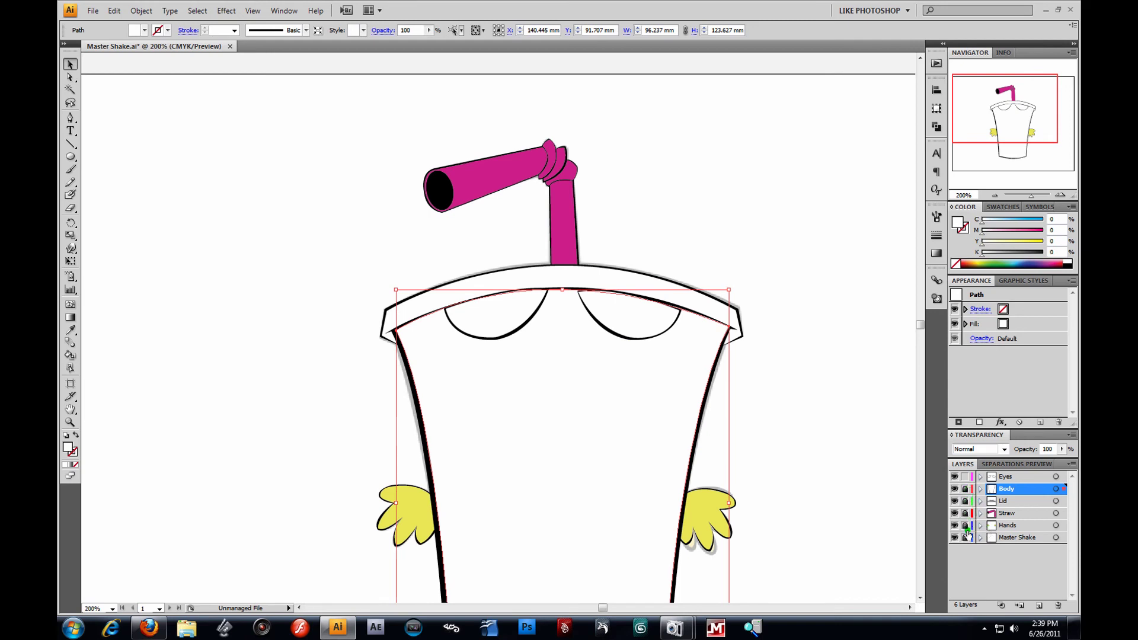
# Delete the right eye's white shape and its black outline shape.
pyautogui.click(621, 307)
pyautogui.press('Delete')
pyautogui.click(627, 335)
pyautogui.press('Delete')
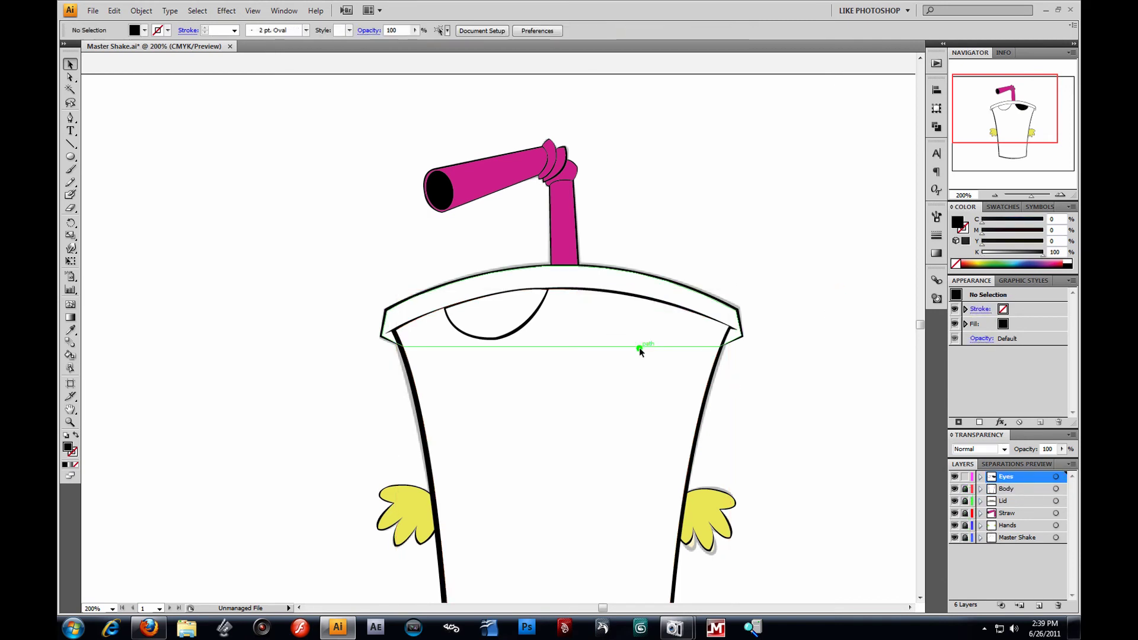
# Duplicate the refined left eye, reflect the copy across the vertical axis, and align it as the right eye.
pyautogui.moveTo(528, 366); pyautogui.dragTo(621, 328)
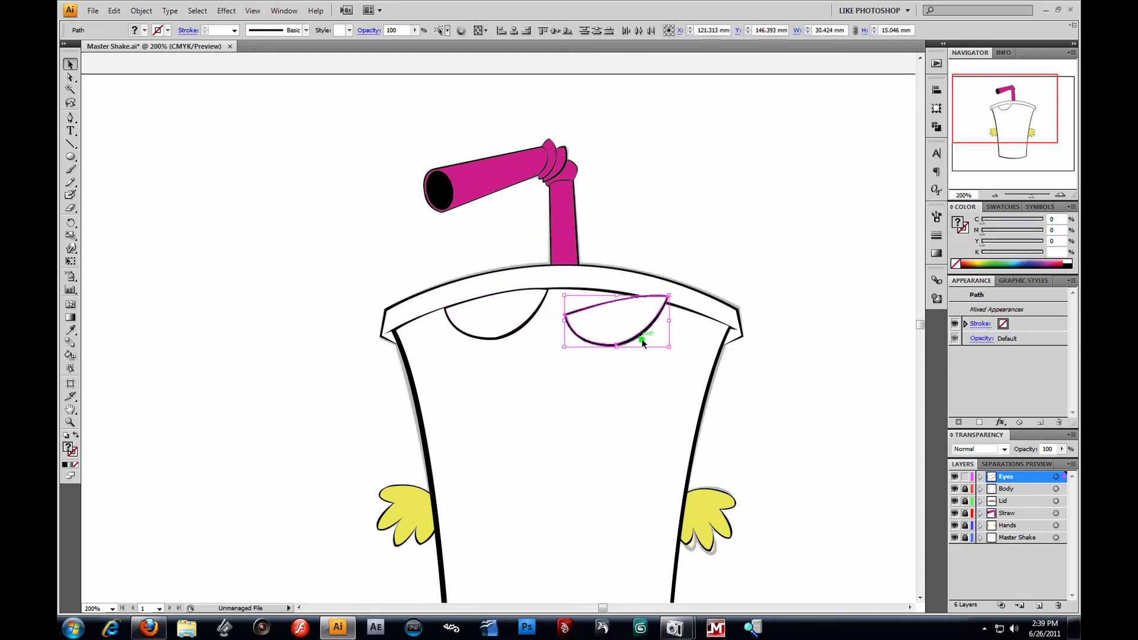
pyautogui.click(141, 11)
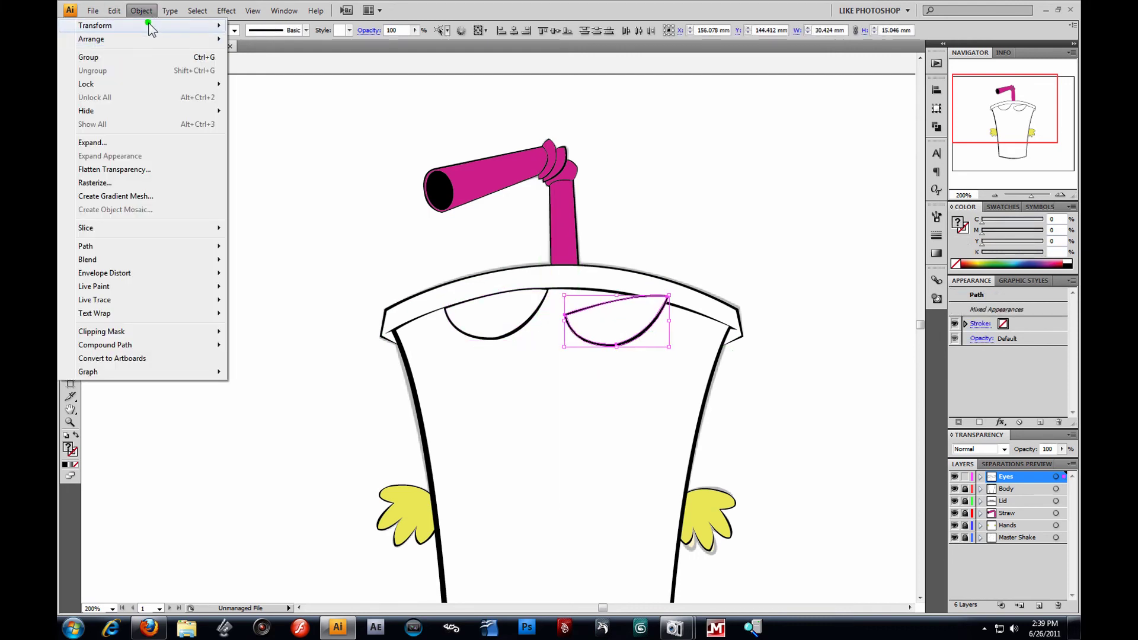
pyautogui.moveTo(149, 30)
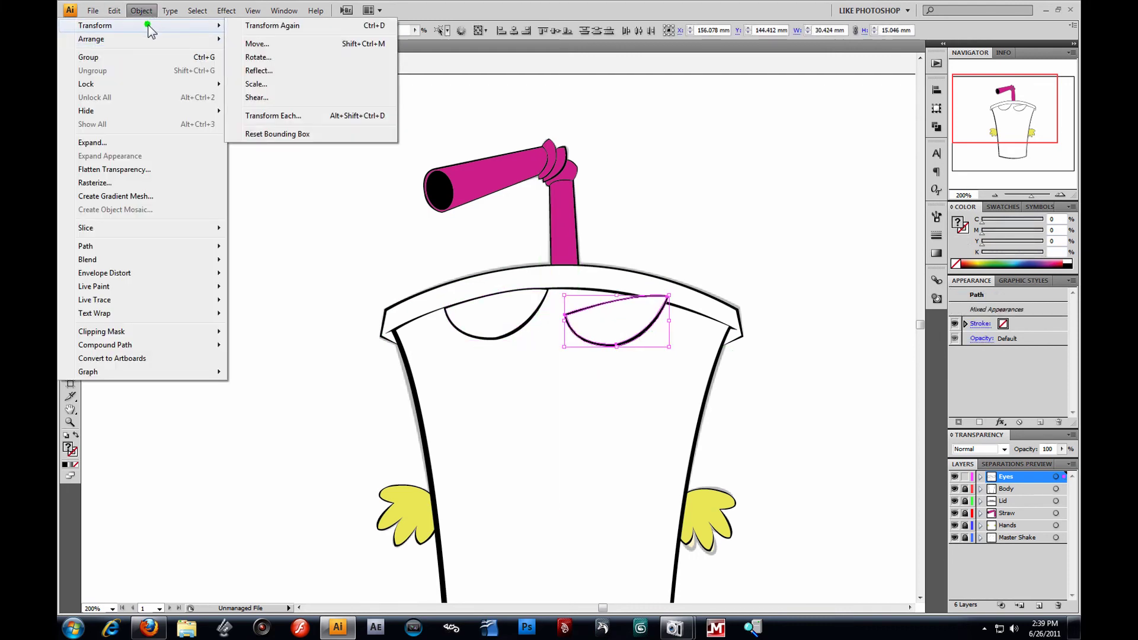
pyautogui.click(283, 70)
pyautogui.click(648, 278)
pyautogui.moveTo(619, 309); pyautogui.dragTo(633, 313)
pyautogui.click(746, 256)
# Select both eyes and unlock the Body, Lid, Straw and Hands layers.
pyautogui.moveTo(326, 90); pyautogui.dragTo(805, 470)
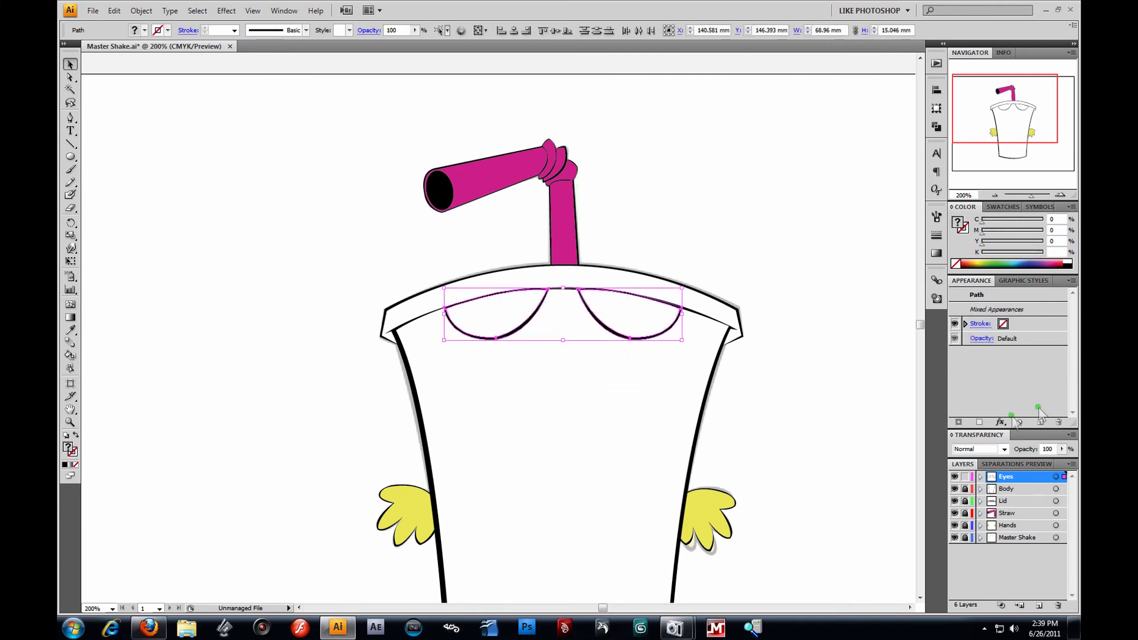
pyautogui.moveTo(966, 490); pyautogui.dragTo(968, 526)
# Select the upper character artwork, lower its opacity to 37%, and deselect it.
pyautogui.moveTo(271, 118); pyautogui.dragTo(860, 444)
pyautogui.click(415, 30)
pyautogui.moveTo(413, 42); pyautogui.dragTo(375, 40)
pyautogui.click(341, 131)
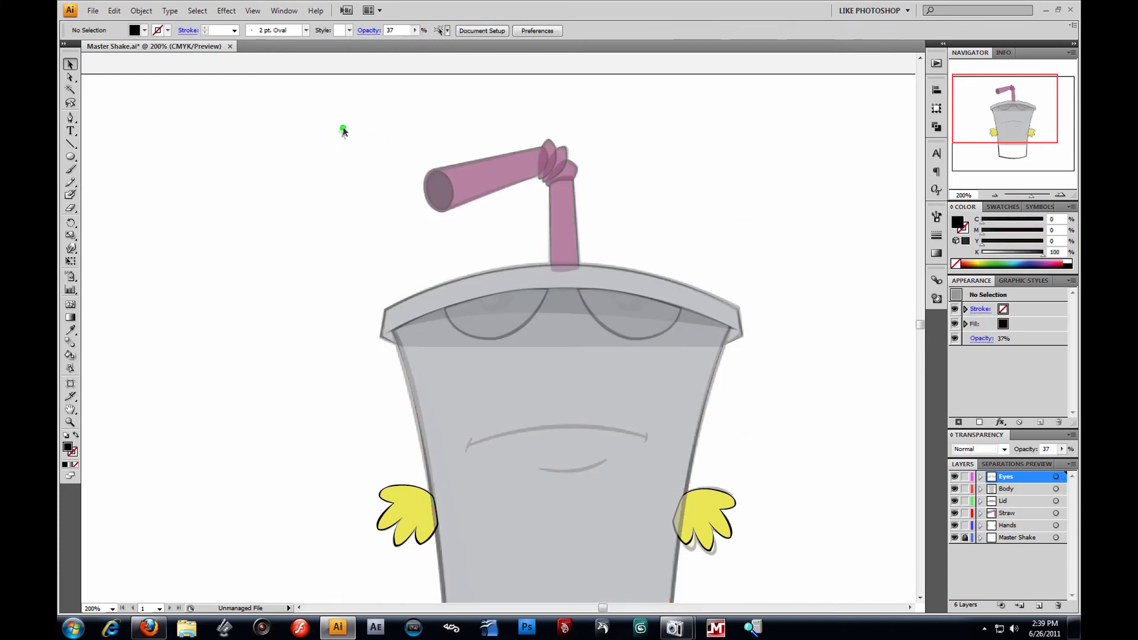
# Select all the traced artwork including both hands, return its opacity to 100%, and deselect it.
pyautogui.moveTo(287, 82)
pyautogui.mouseDown()
pyautogui.moveTo(841, 442)
pyautogui.moveTo(871, 589)
pyautogui.mouseUp()
pyautogui.click(416, 30)
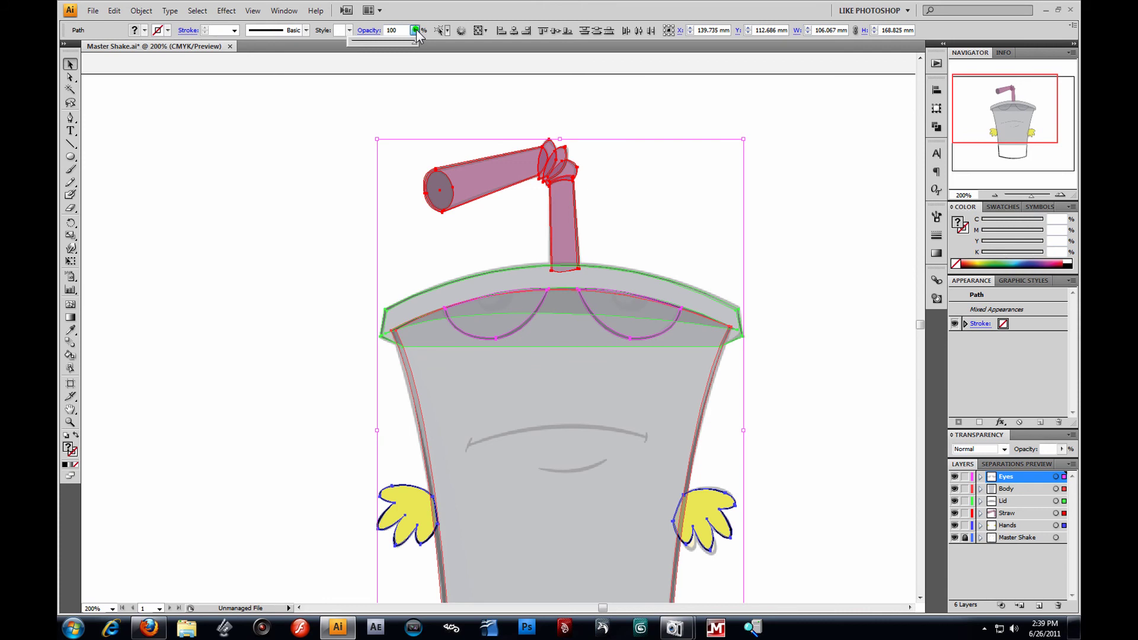
pyautogui.click(418, 41)
pyautogui.click(790, 163)
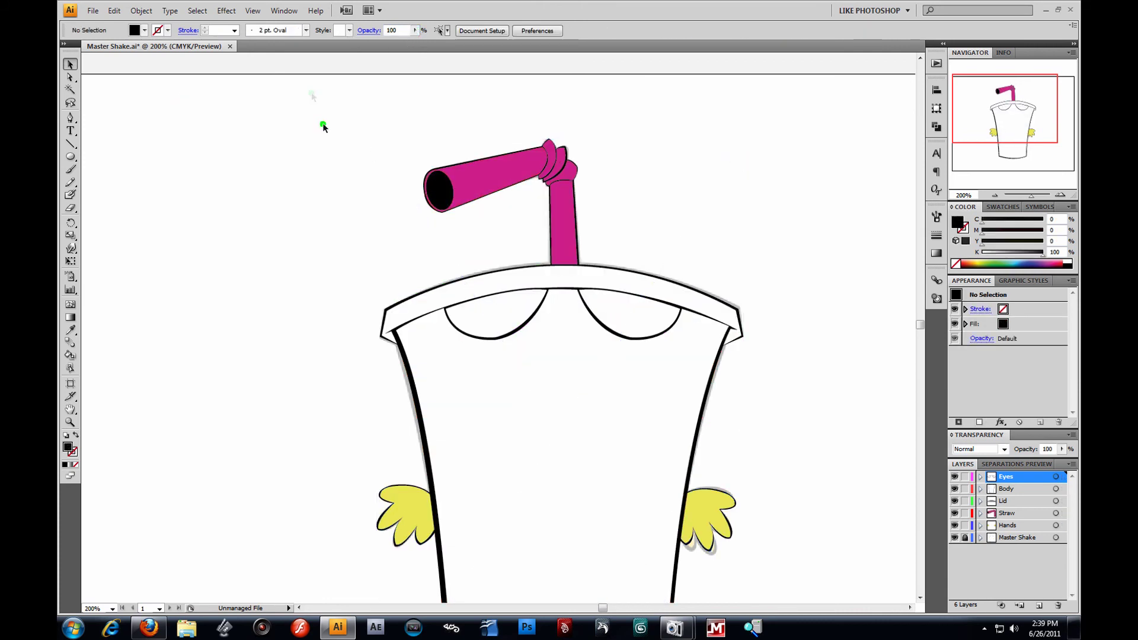
# Select all the traced character artwork, set its opacity to 22%, and deselect it.
pyautogui.moveTo(293, 82); pyautogui.dragTo(852, 498)
pyautogui.click(415, 29)
pyautogui.moveTo(365, 46); pyautogui.dragTo(365, 46)
pyautogui.click(861, 231)
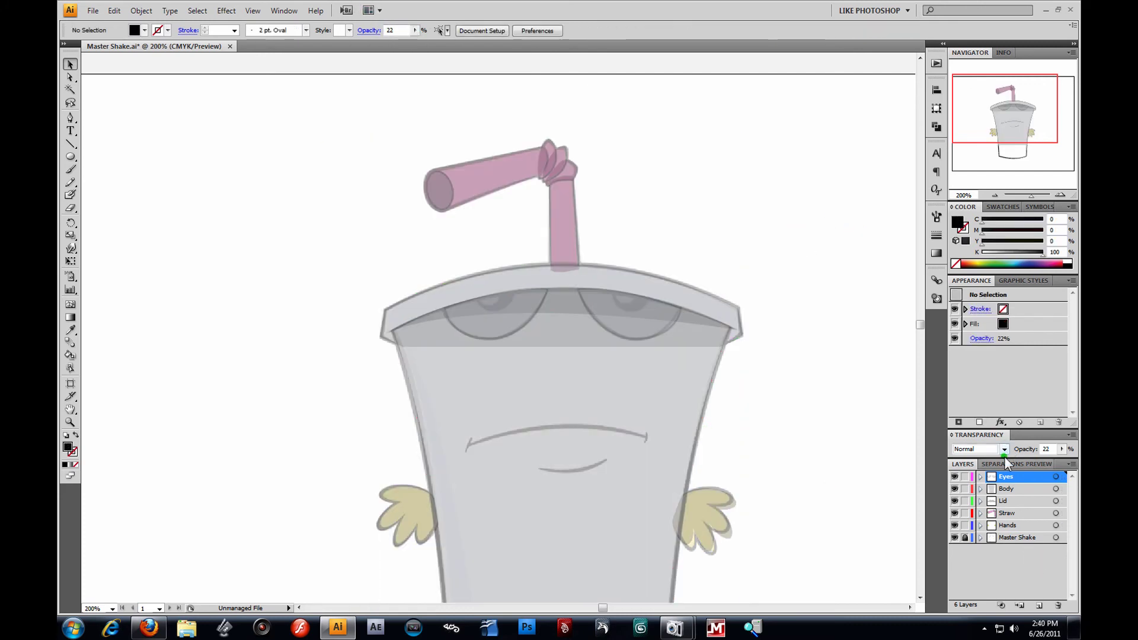
# Lock the existing artwork layers and add a new layer named Iris above the Eyes layer.
pyautogui.moveTo(966, 489); pyautogui.dragTo(968, 532)
pyautogui.click(1039, 605)
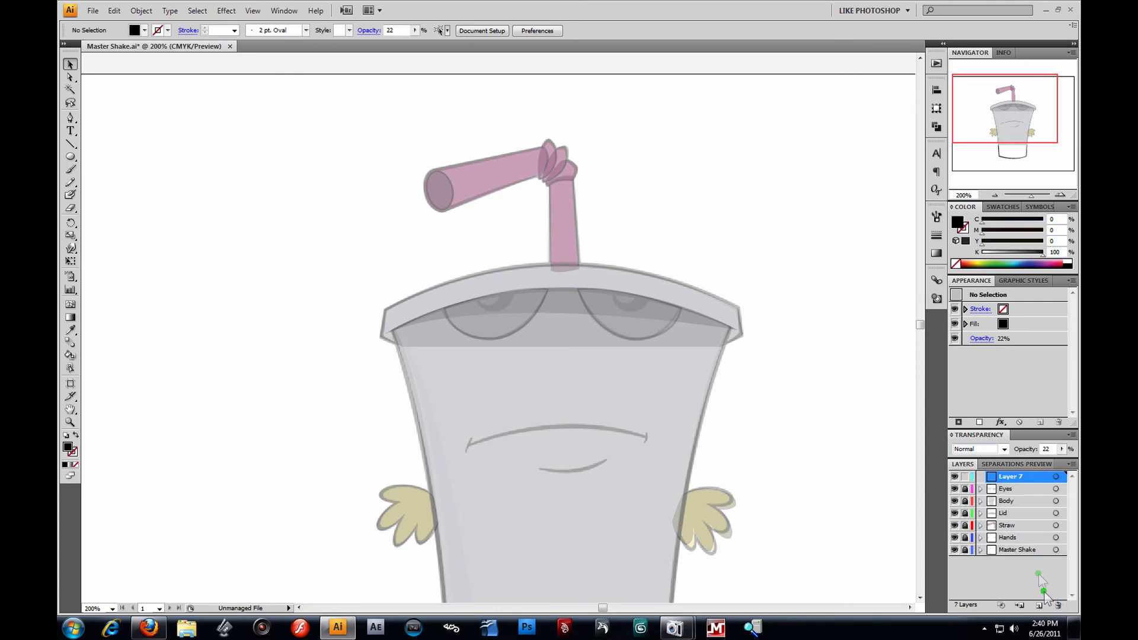
pyautogui.click(1010, 489)
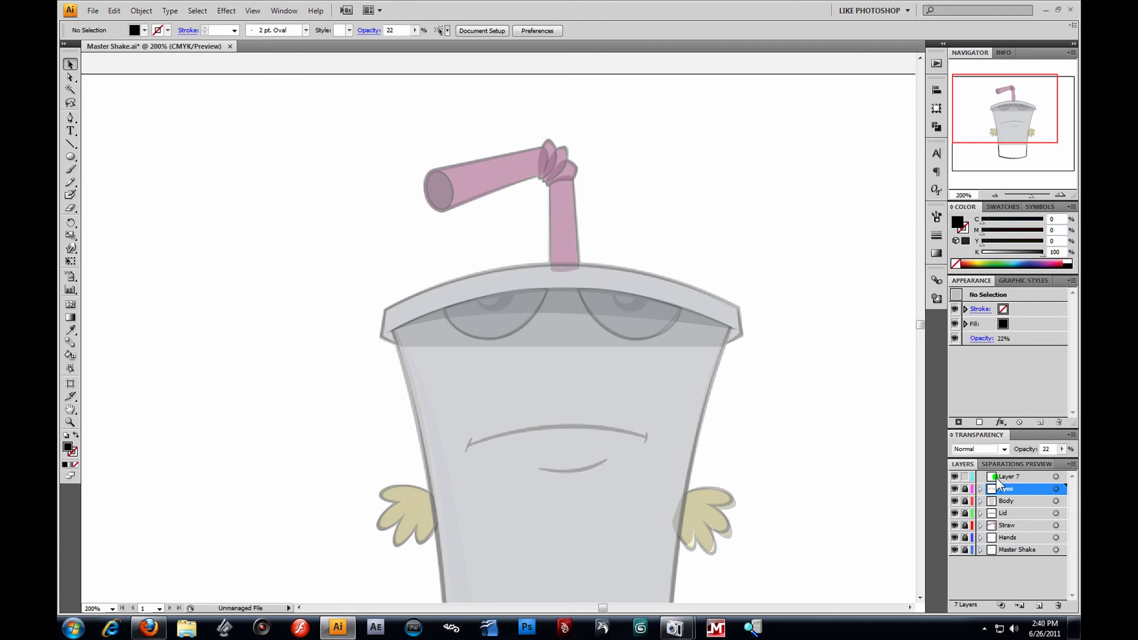
pyautogui.doubleClick(1011, 479)
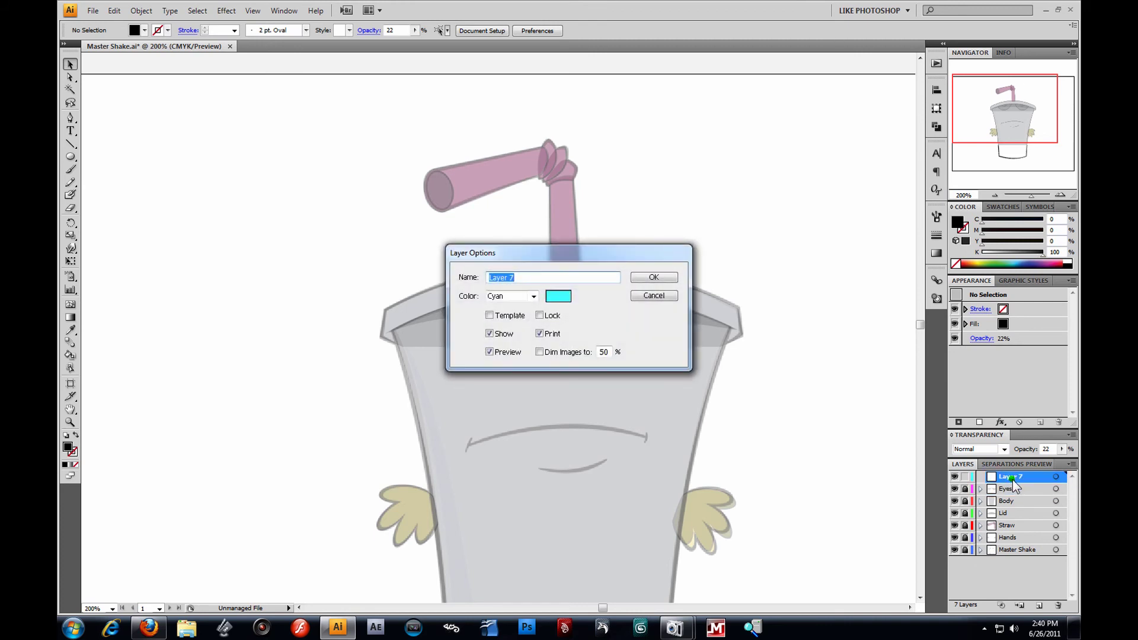
pyautogui.write('Iris')
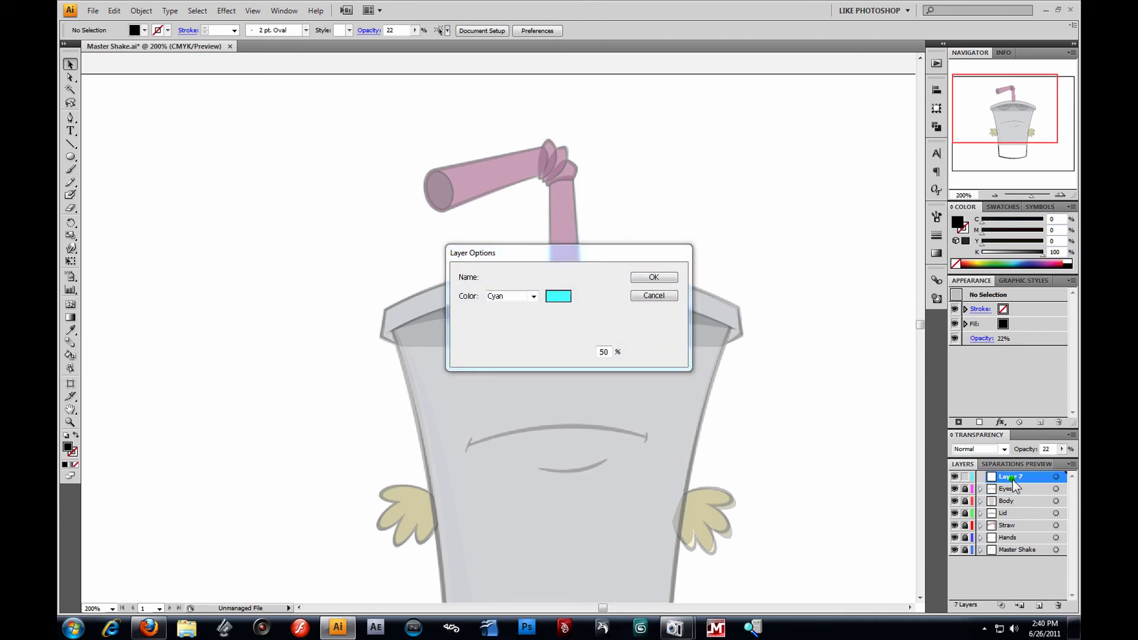
pyautogui.press('Return')
# Start a black-filled path with no stroke on the Iris layer, tracing the left iris's upper edge beneath the lid.
pyautogui.click(70, 422)
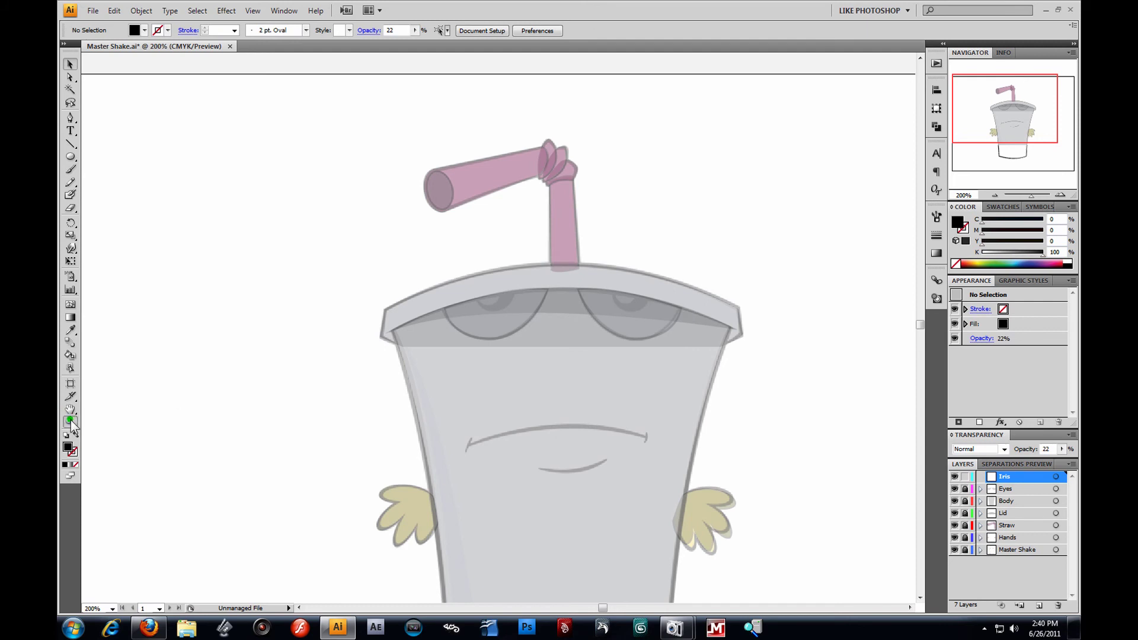
pyautogui.moveTo(439, 220); pyautogui.dragTo(681, 396)
pyautogui.moveTo(154, 157); pyautogui.dragTo(635, 353)
pyautogui.click(70, 118)
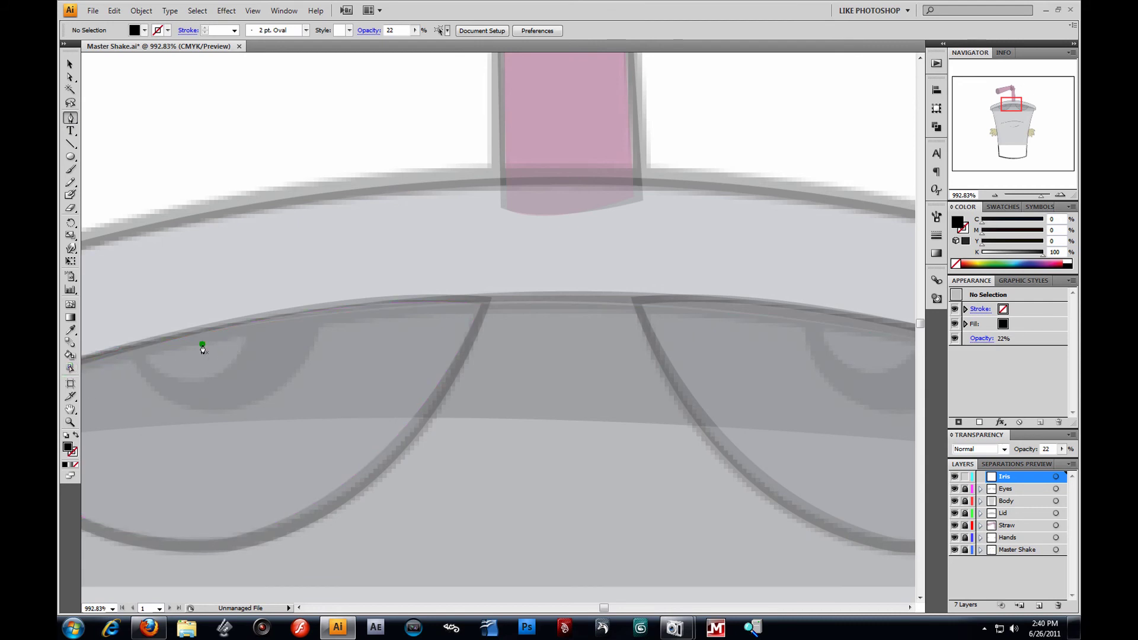
pyautogui.click(131, 348)
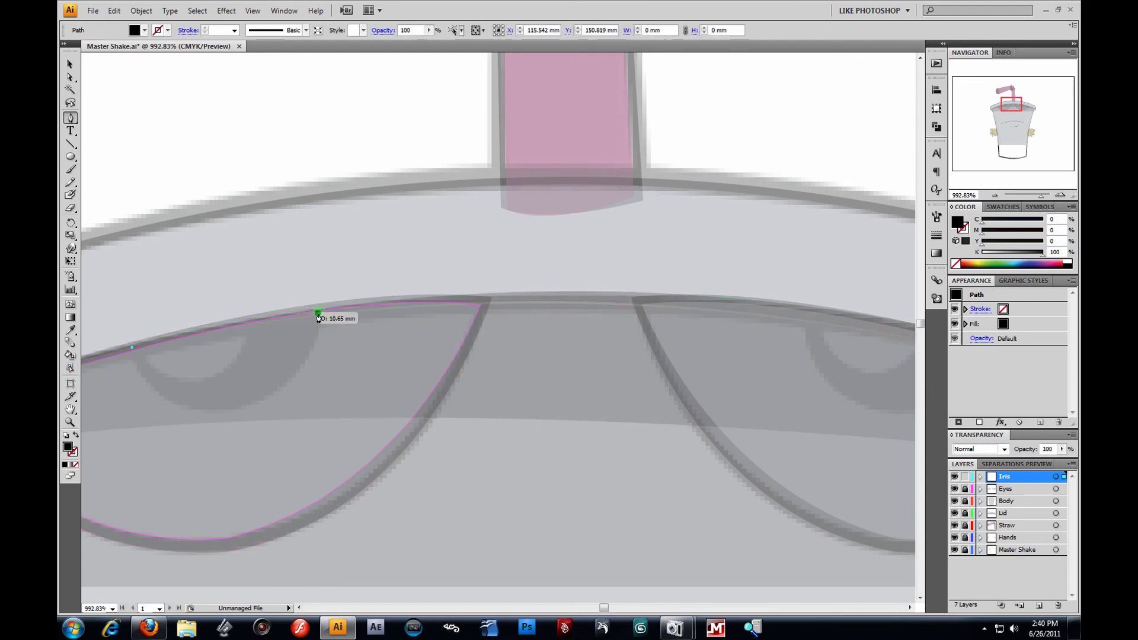
pyautogui.moveTo(319, 310); pyautogui.dragTo(342, 319)
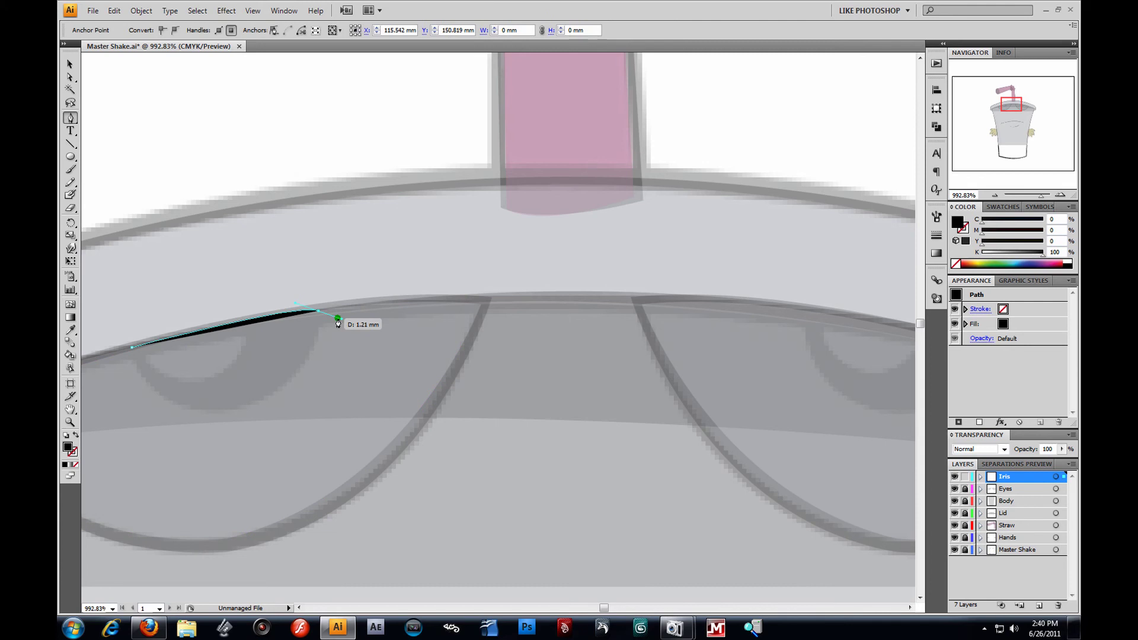
pyautogui.click(319, 309)
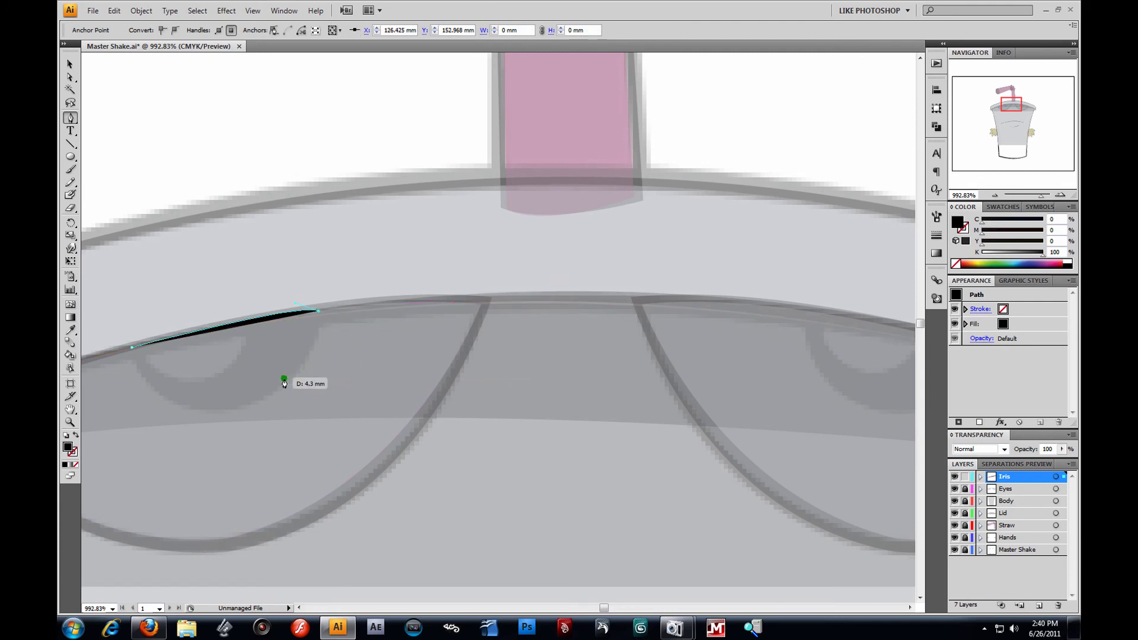
# Curve the path around the bottom of the left iris and close it, about 10.9 mm wide and 5.9 mm high.
pyautogui.moveTo(218, 410); pyautogui.dragTo(114, 425)
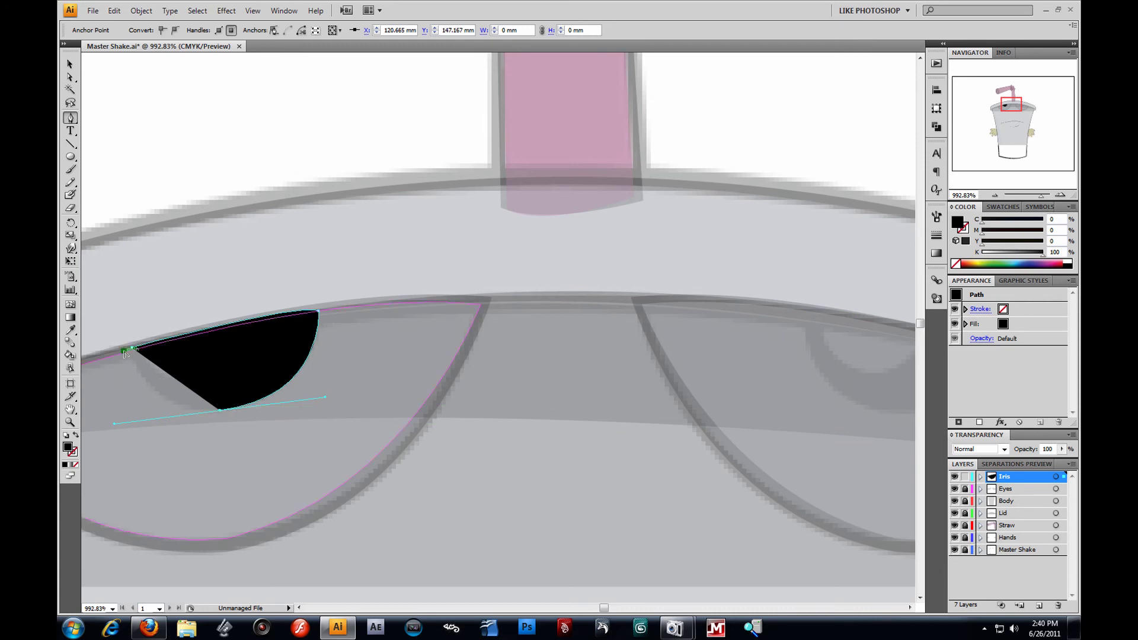
pyautogui.moveTo(132, 350)
pyautogui.mouseDown()
pyautogui.moveTo(133, 319)
pyautogui.moveTo(96, 320)
pyautogui.moveTo(132, 349)
pyautogui.mouseUp()
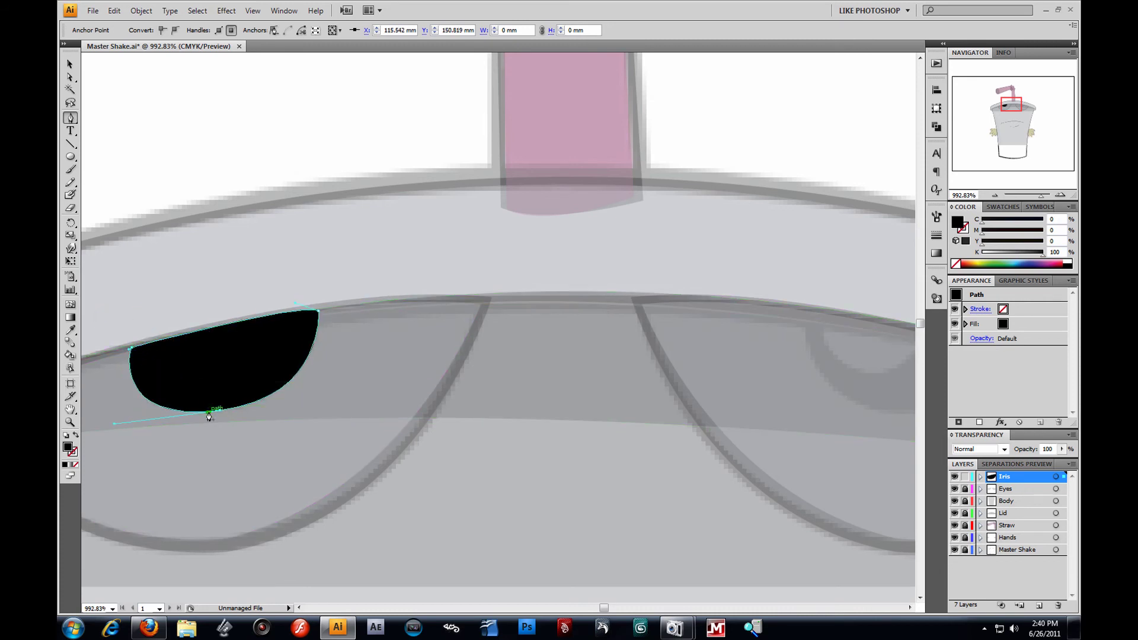
pyautogui.hotkey('ctrl', 'z')
pyautogui.moveTo(115, 424); pyautogui.dragTo(187, 417)
pyautogui.moveTo(132, 349); pyautogui.dragTo(119, 280)
pyautogui.press('v')
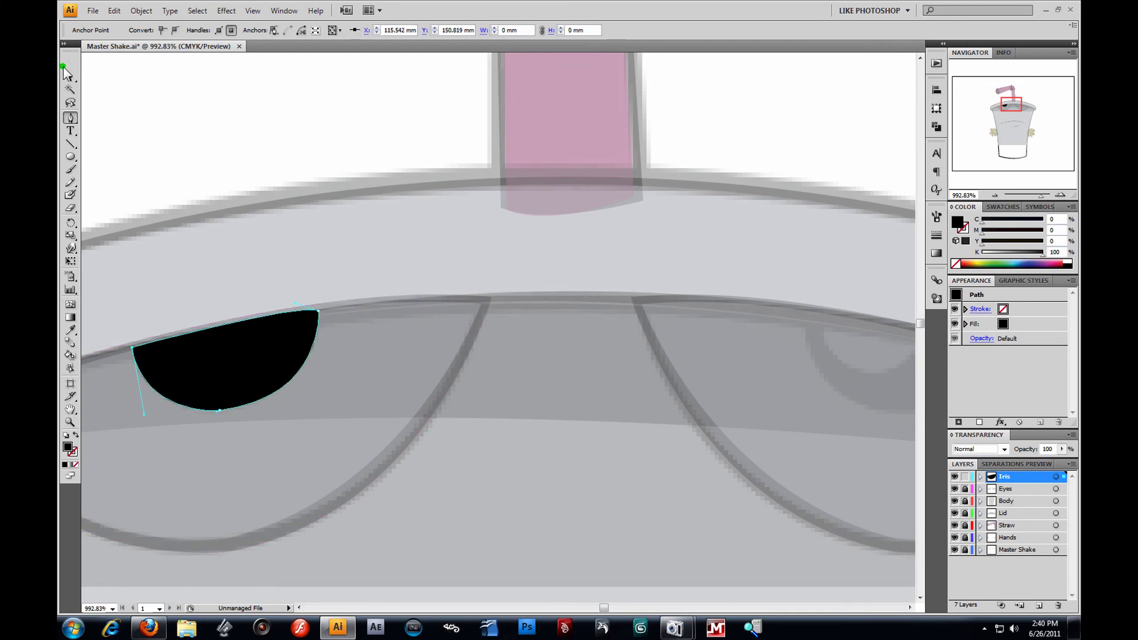
pyautogui.click(361, 383)
# Duplicate the black iris shape toward the right eye and reflect the copy across the vertical axis.
pyautogui.moveTo(251, 368); pyautogui.dragTo(609, 384)
pyautogui.click(143, 14)
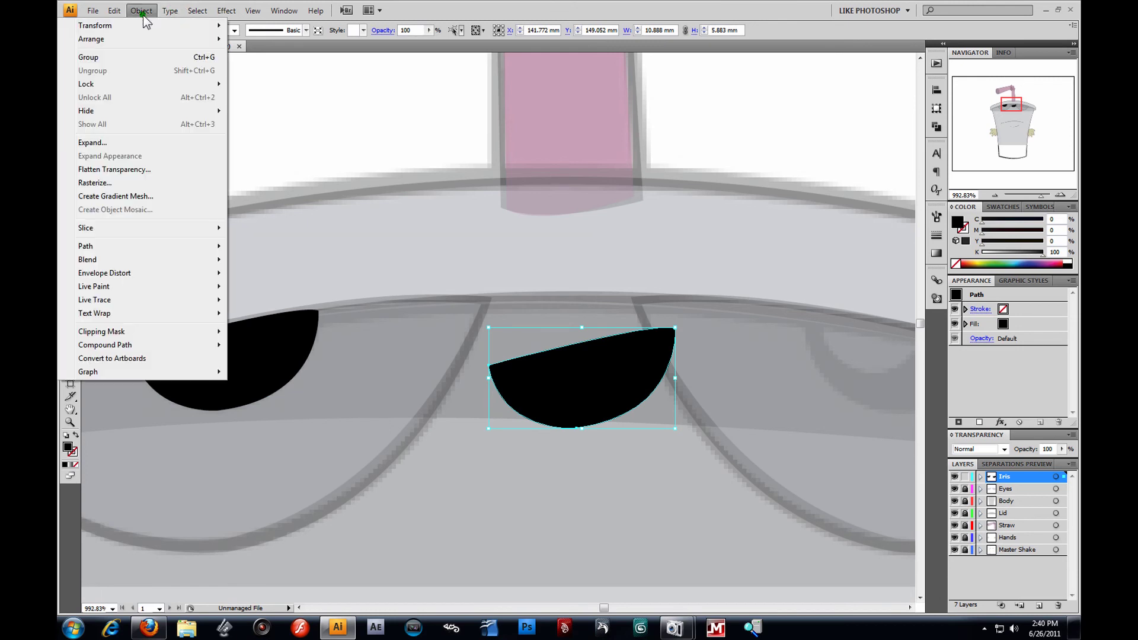
pyautogui.moveTo(225, 30)
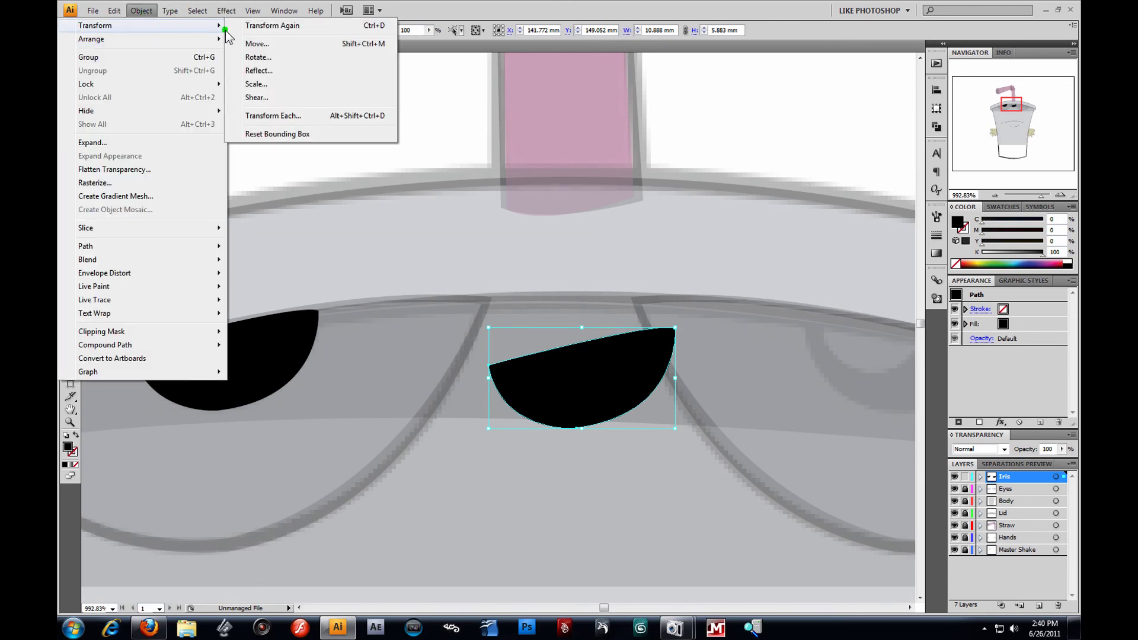
pyautogui.click(258, 71)
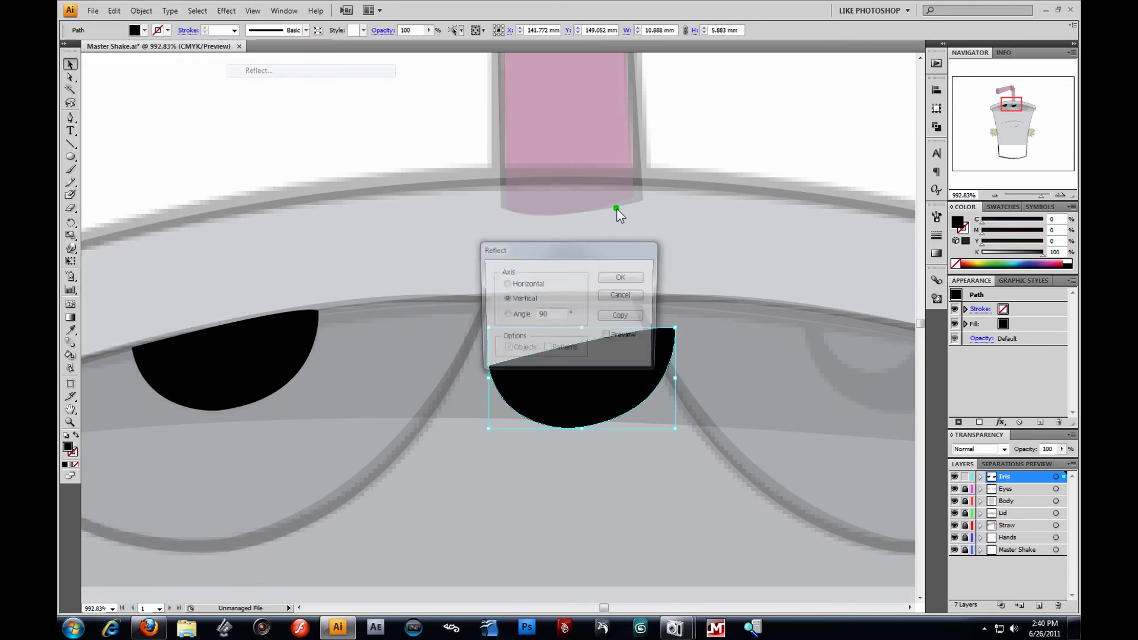
pyautogui.click(617, 277)
# Position the mirrored iris over the right eye's reference iris, nudge it slightly outward, and deselect it.
pyautogui.click(70, 422)
pyautogui.keyDown('alt'); pyautogui.click(477, 400); pyautogui.keyUp('alt')
pyautogui.keyDown('alt'); pyautogui.click(516, 402); pyautogui.keyUp('alt')
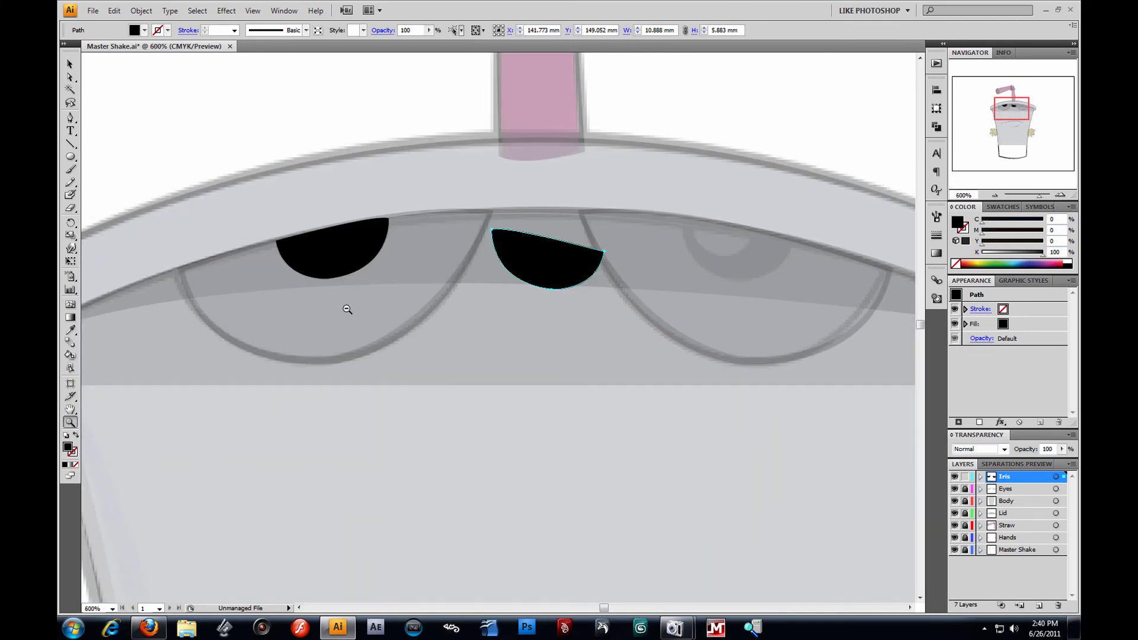
pyautogui.click(70, 64)
pyautogui.moveTo(528, 247); pyautogui.dragTo(721, 244)
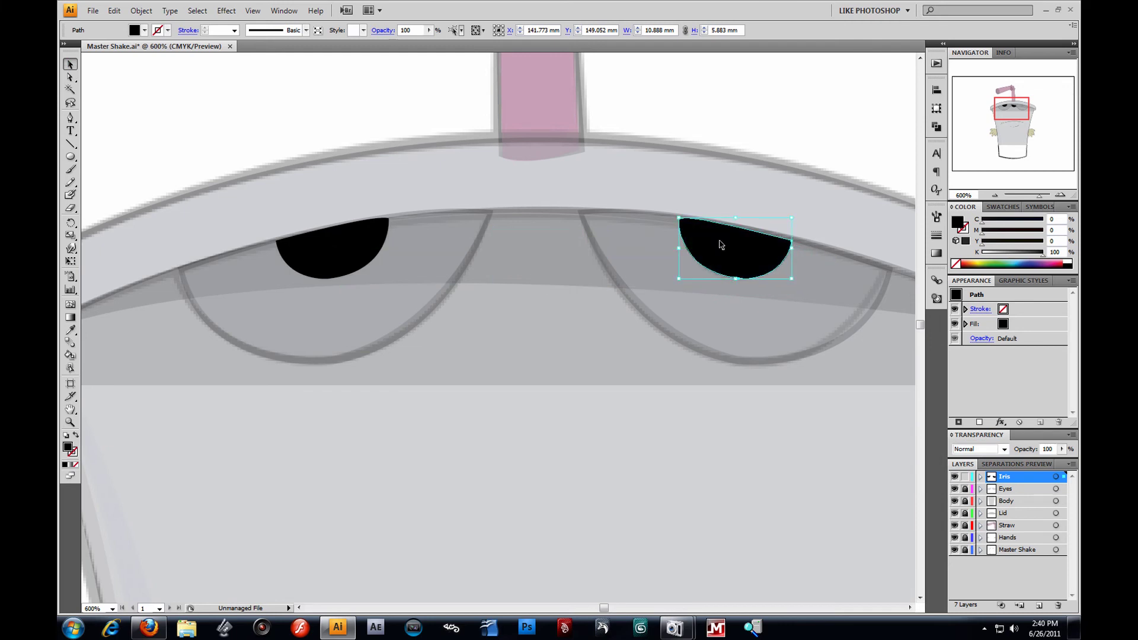
pyautogui.press('Right')
pyautogui.click(452, 394)
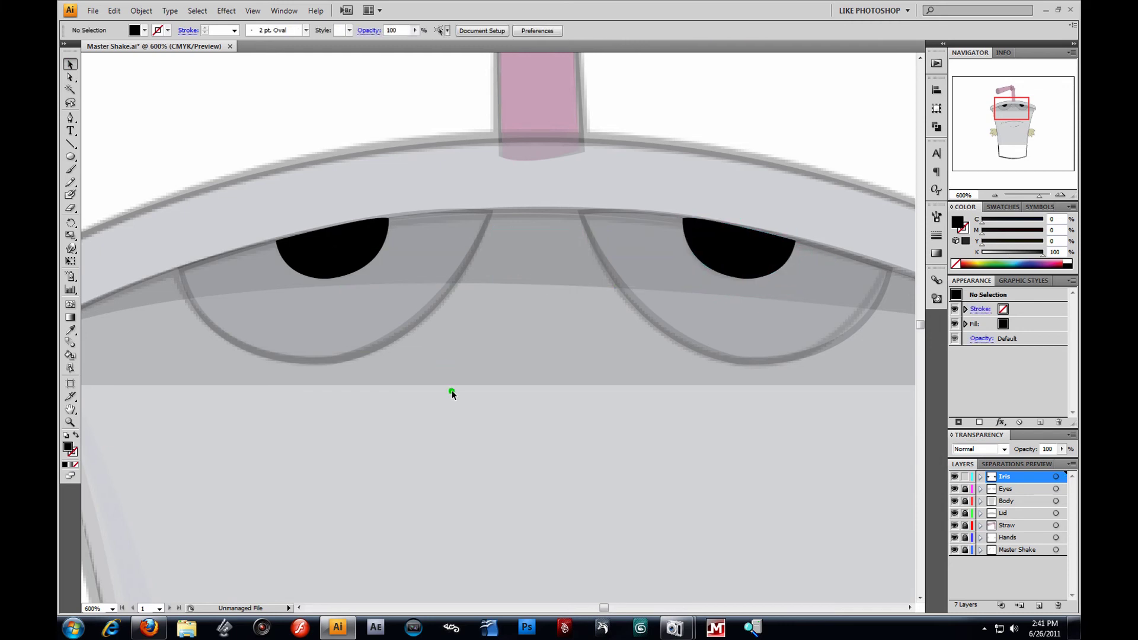
# Select both iris shapes, lower their opacity to 12%, and deselect them.
pyautogui.moveTo(240, 214); pyautogui.dragTo(803, 326)
pyautogui.click(415, 30)
pyautogui.moveTo(414, 42); pyautogui.dragTo(360, 50)
pyautogui.click(364, 95)
# Draw a closed white half-round highlight inside the left iris with the Pen tool, about 6 mm wide and 2.7 mm high.
pyautogui.click(71, 117)
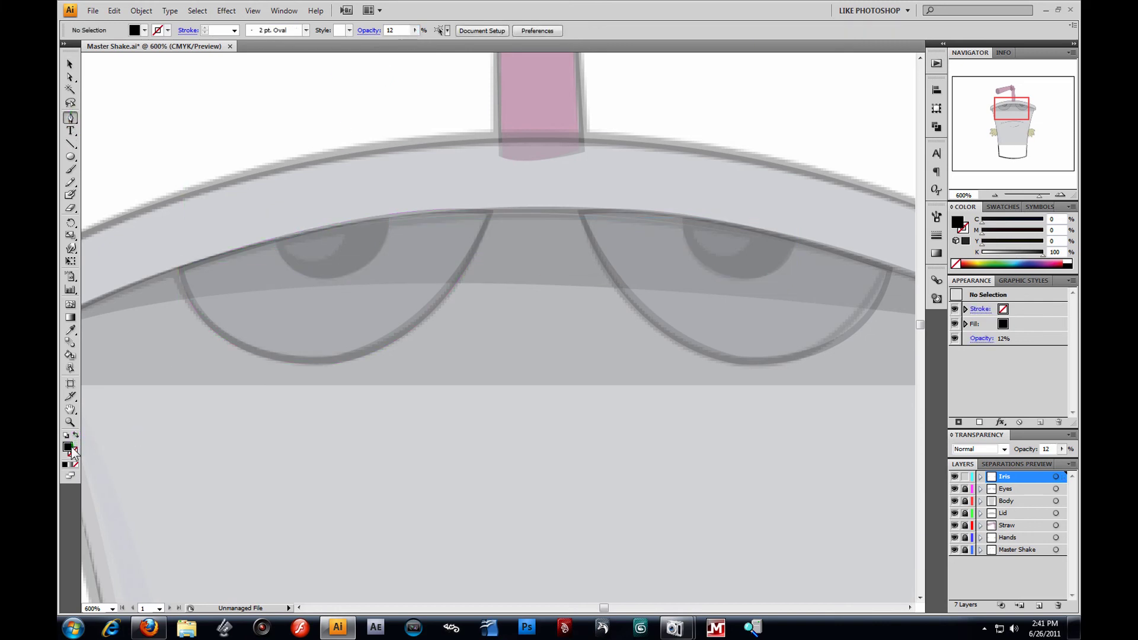
pyautogui.click(1068, 260)
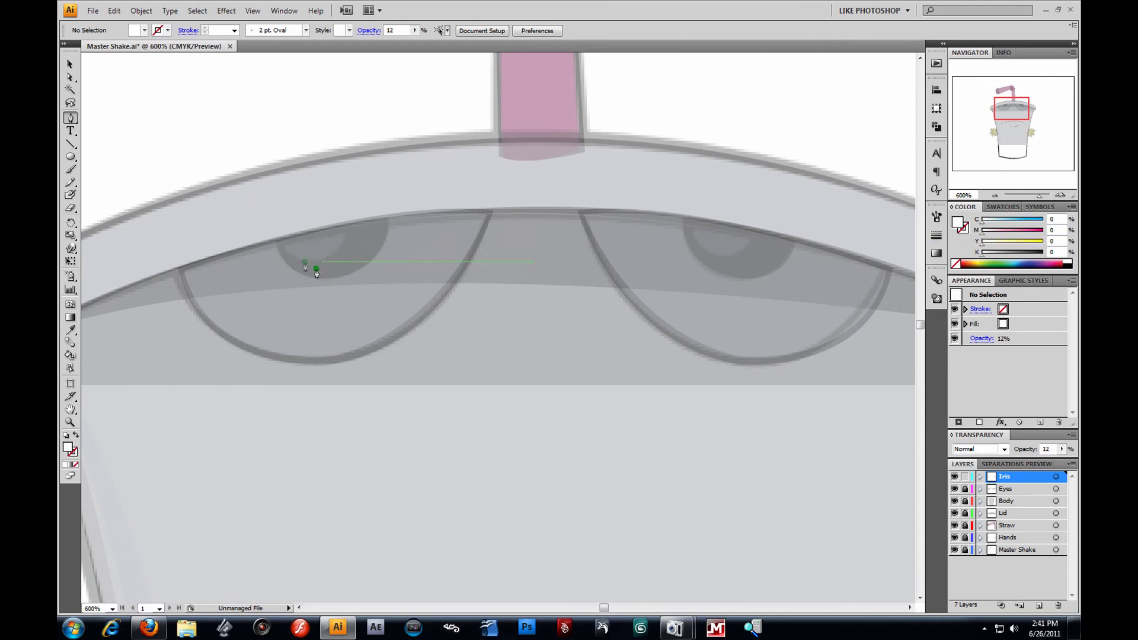
pyautogui.click(282, 245)
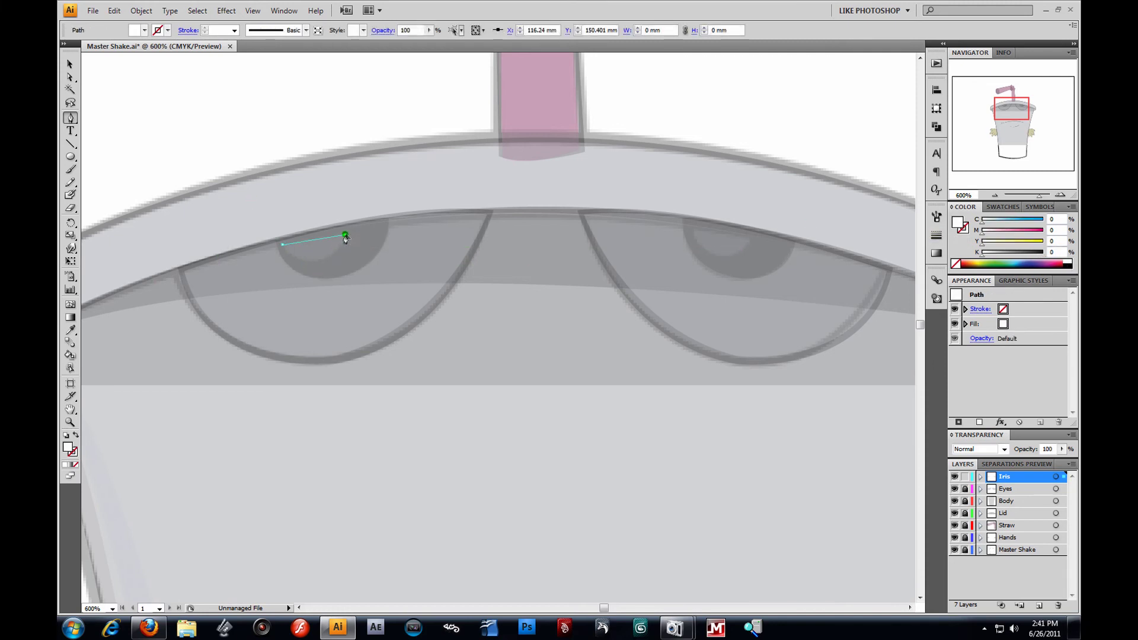
pyautogui.moveTo(353, 240); pyautogui.dragTo(302, 267)
pyautogui.hotkey('ctrl', 'z')
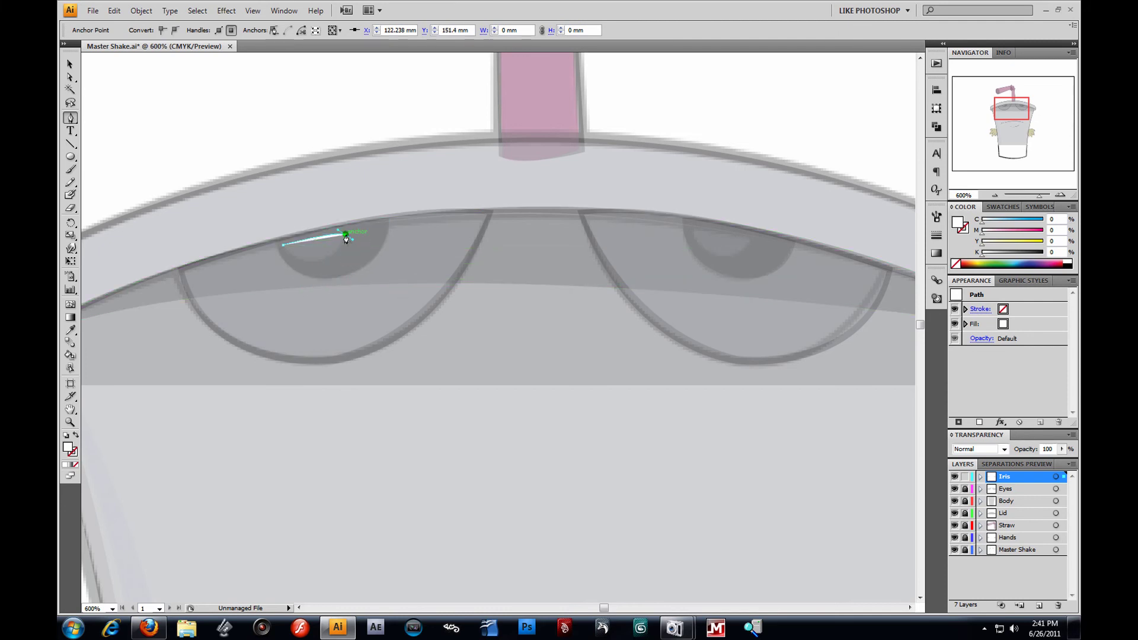
pyautogui.moveTo(318, 261)
pyautogui.mouseDown()
pyautogui.moveTo(289, 263)
pyautogui.moveTo(303, 266)
pyautogui.mouseUp()
pyautogui.click(318, 262)
pyautogui.moveTo(283, 245)
pyautogui.mouseDown()
pyautogui.moveTo(272, 219)
pyautogui.moveTo(267, 229)
pyautogui.mouseUp()
pyautogui.click(70, 64)
pyautogui.click(360, 368)
pyautogui.click(323, 252)
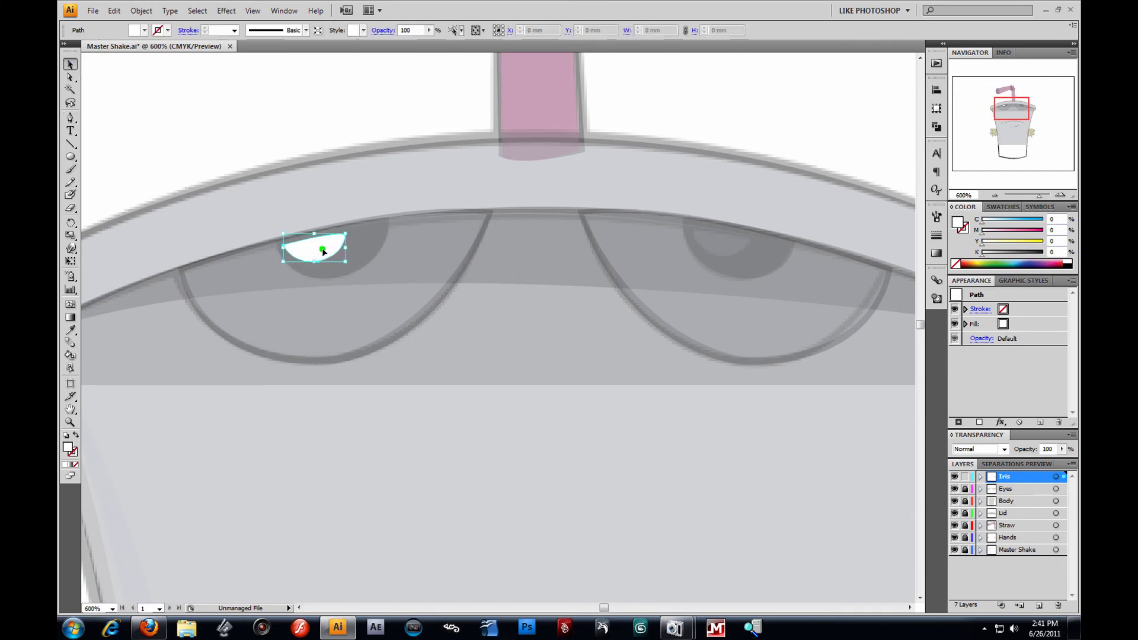
# Duplicate the white highlight onto the right eye and reflect the copy across the vertical axis.
pyautogui.moveTo(322, 250); pyautogui.dragTo(732, 243)
pyautogui.click(114, 11)
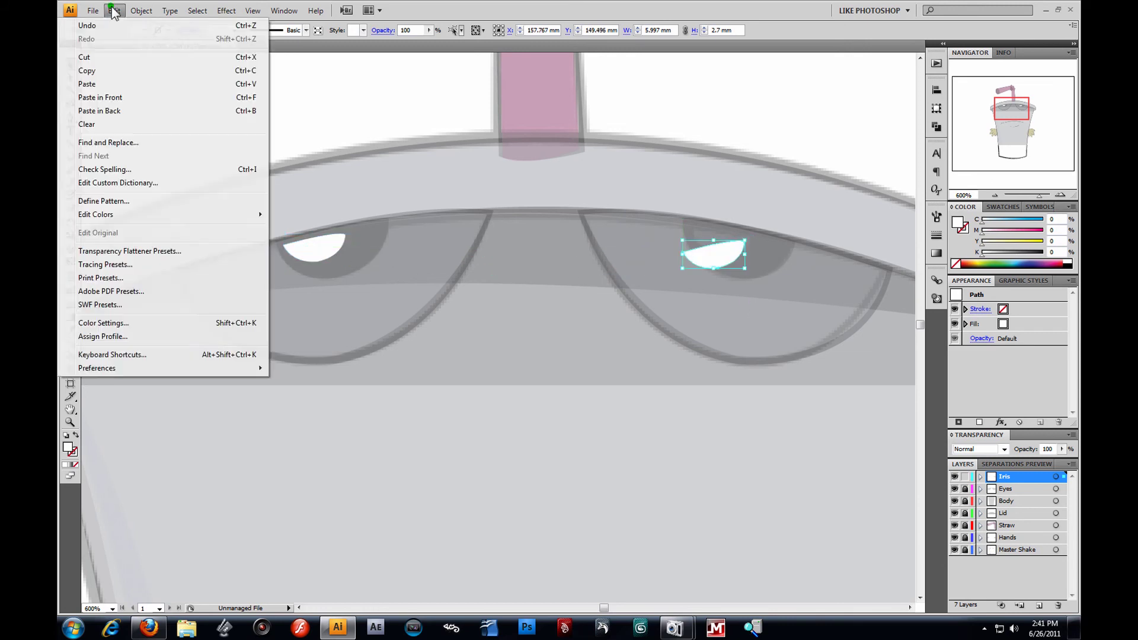
pyautogui.moveTo(139, 11)
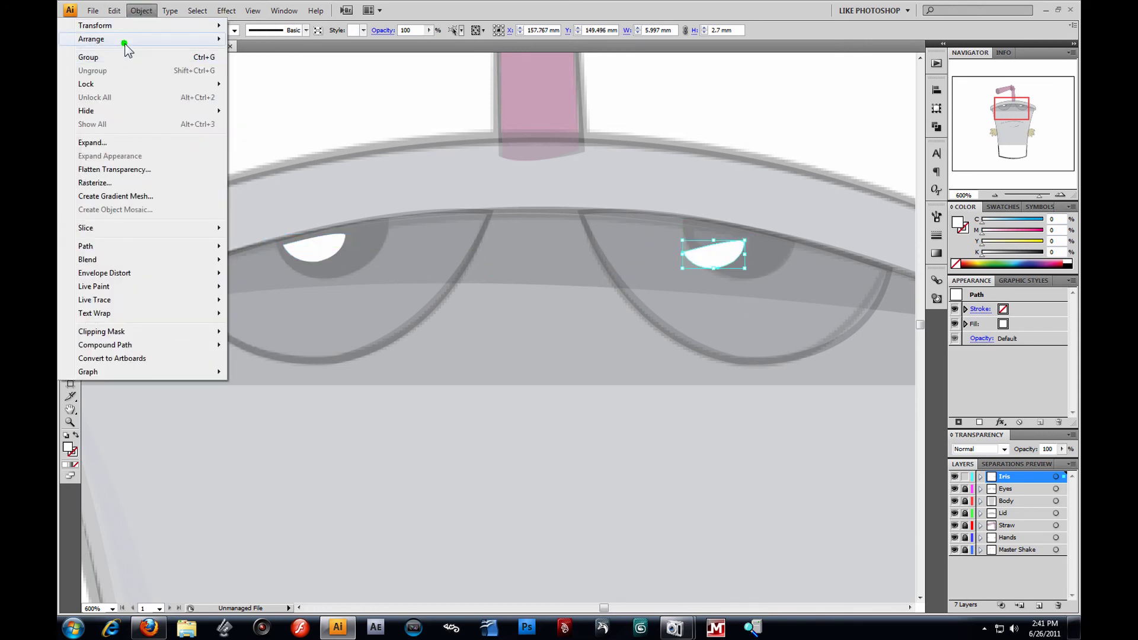
pyautogui.click(300, 71)
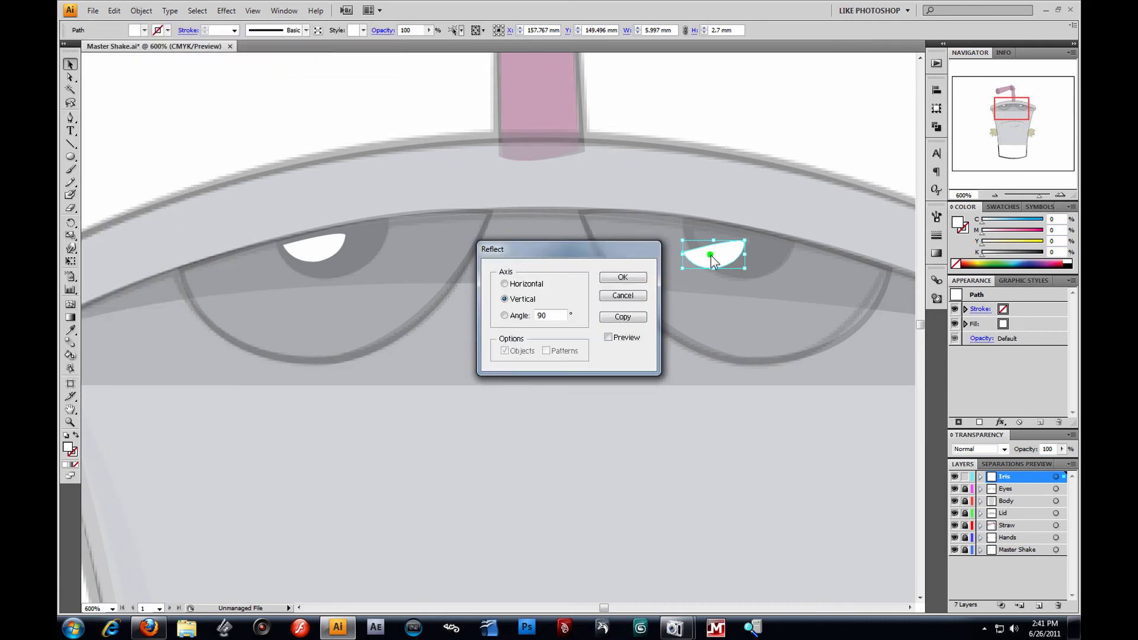
pyautogui.click(617, 277)
# Position the mirrored highlight over the right iris's inner reference shape and deselect it.
pyautogui.moveTo(709, 255); pyautogui.dragTo(723, 244)
pyautogui.press('Down')
pyautogui.press('Down')
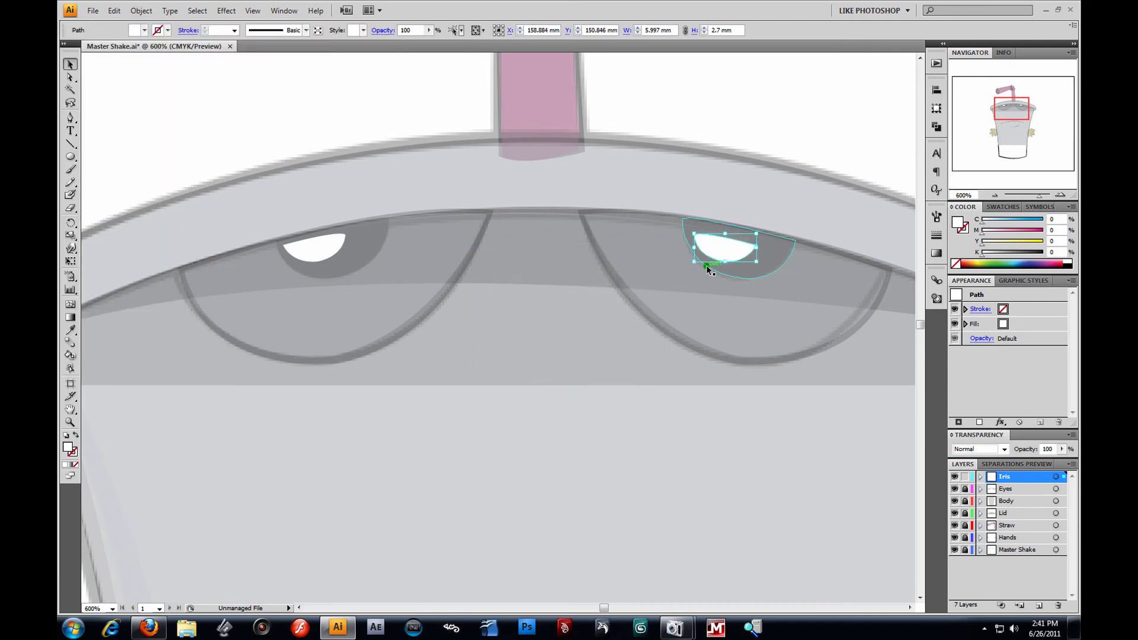
pyautogui.click(729, 110)
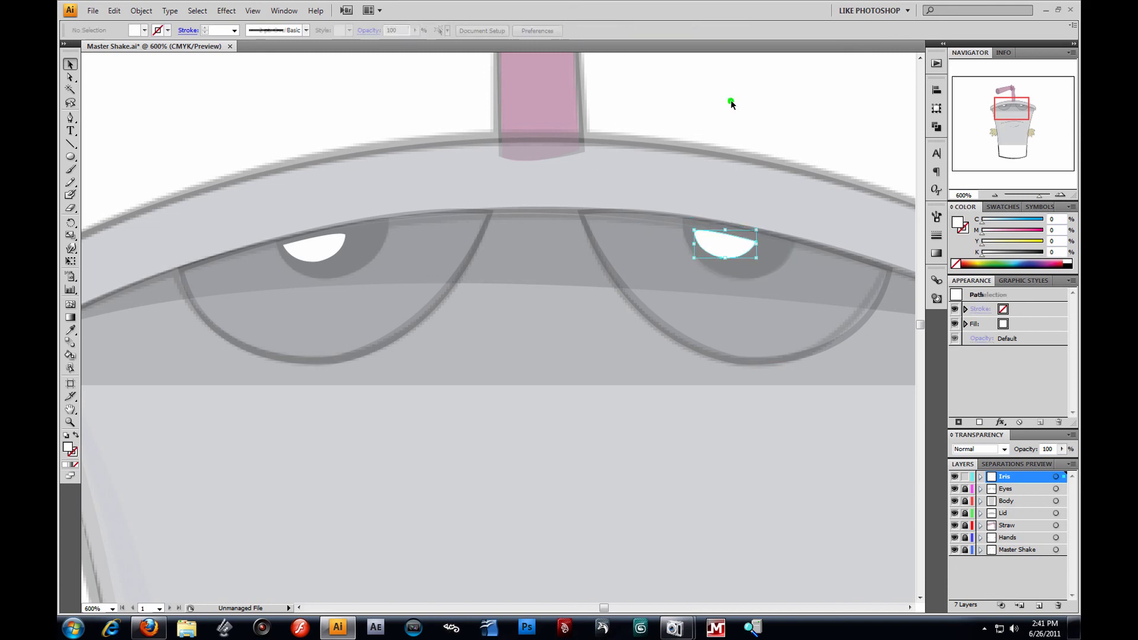
# Examine the whole character with the white highlights placed in both irises.
pyautogui.keyDown('alt'); pyautogui.click(265, 390); pyautogui.keyUp('alt')
pyautogui.keyDown('alt'); pyautogui.click(531, 405); pyautogui.keyUp('alt')
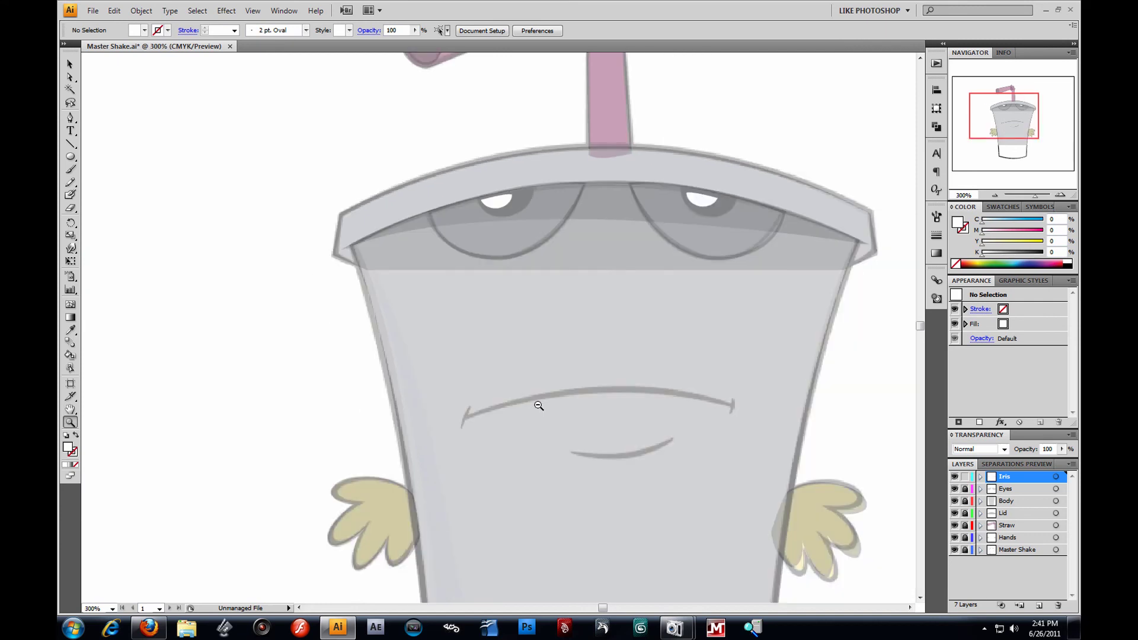
pyautogui.moveTo(473, 344); pyautogui.dragTo(248, 340)
pyautogui.rightClick(249, 341)
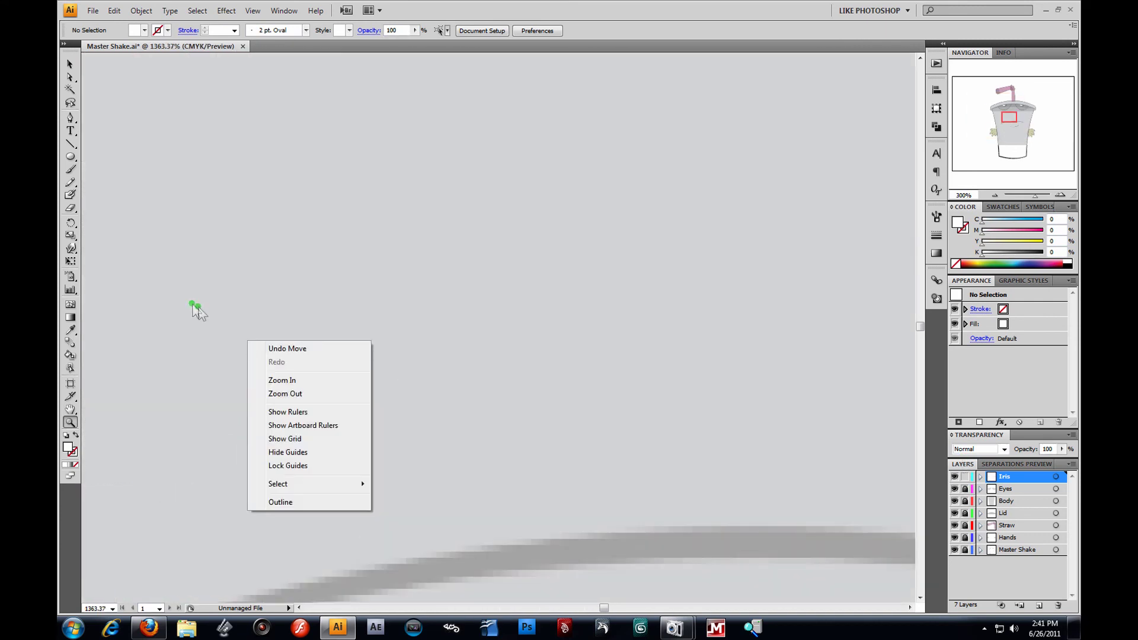
pyautogui.click(240, 292)
pyautogui.keyDown('alt'); pyautogui.click(263, 303); pyautogui.keyUp('alt')
pyautogui.keyDown('alt'); pyautogui.click(315, 312); pyautogui.keyUp('alt')
pyautogui.keyDown('alt'); pyautogui.click(317, 312); pyautogui.keyUp('alt')
pyautogui.keyDown('alt'); pyautogui.click(320, 312); pyautogui.keyUp('alt')
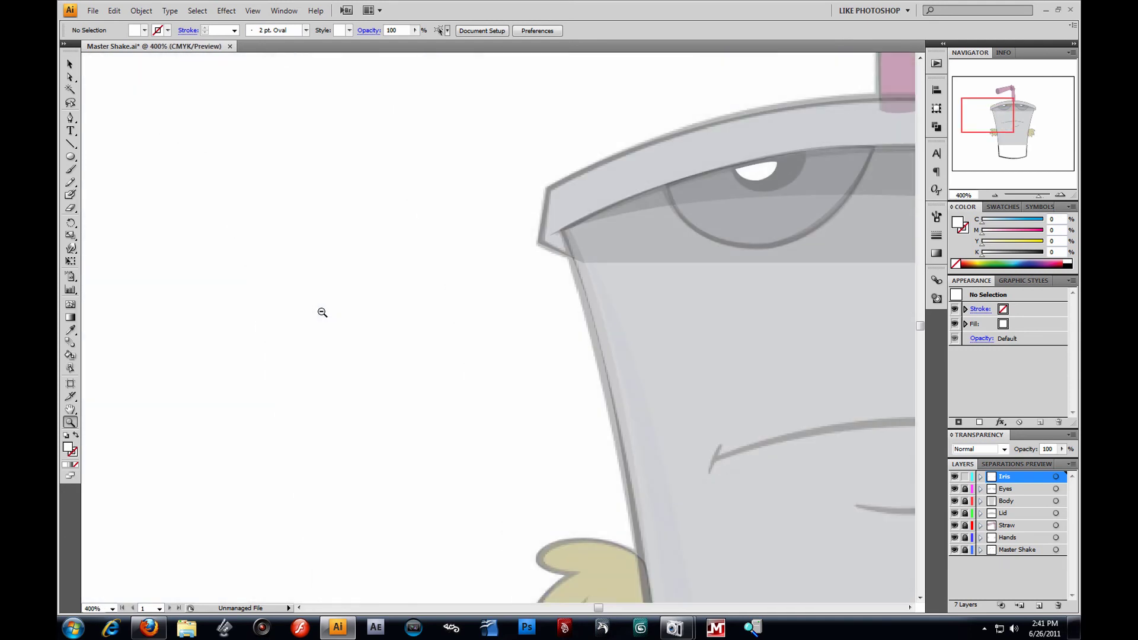
pyautogui.keyDown('alt'); pyautogui.click(322, 314); pyautogui.keyUp('alt')
pyautogui.moveTo(890, 330); pyautogui.dragTo(546, 305)
pyautogui.keyDown('alt'); pyautogui.click(546, 309); pyautogui.keyUp('alt')
pyautogui.keyDown('alt'); pyautogui.click(548, 313); pyautogui.keyUp('alt')
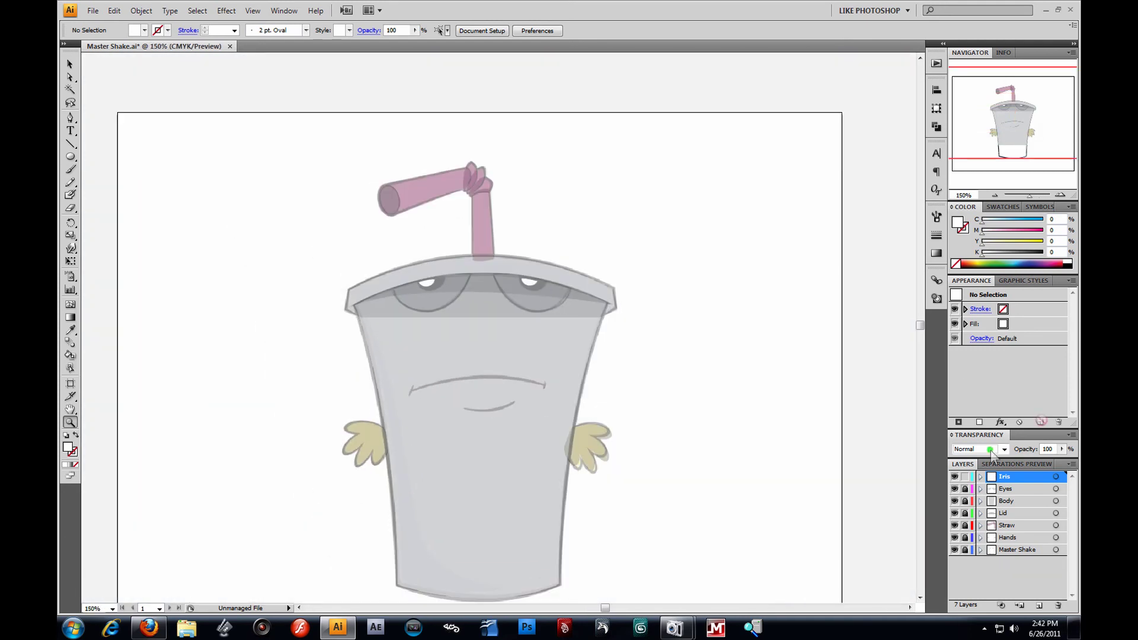
# Unlock the traced artwork layers, return all of their artwork to 100% opacity, and deselect it.
pyautogui.click(70, 64)
pyautogui.moveTo(184, 87); pyautogui.dragTo(568, 417)
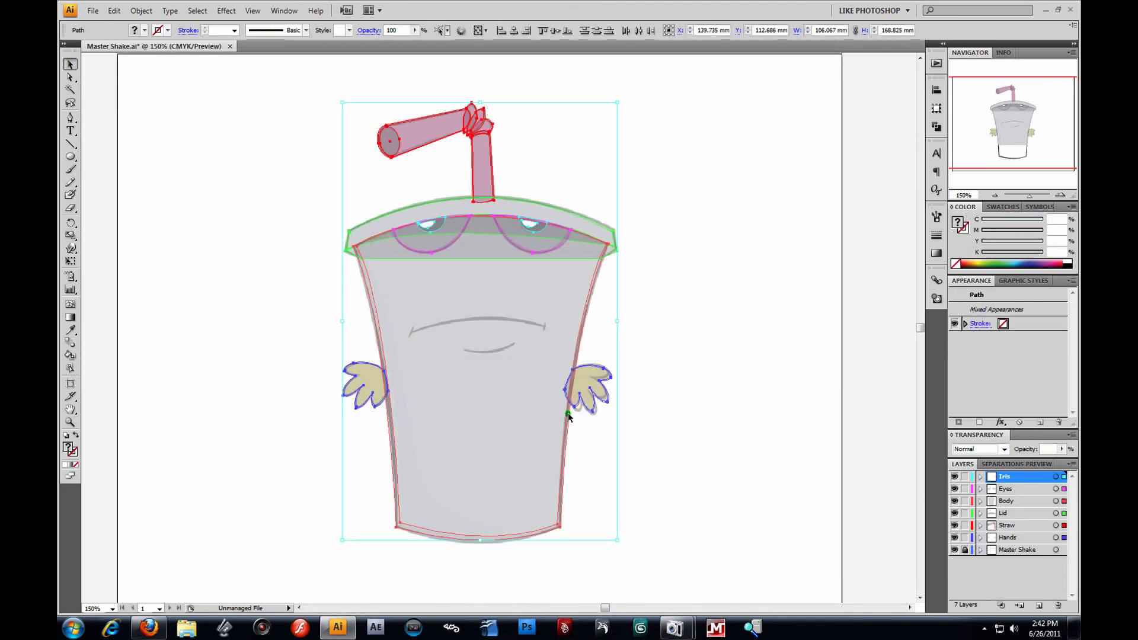
pyautogui.click(415, 31)
pyautogui.click(419, 41)
pyautogui.click(685, 72)
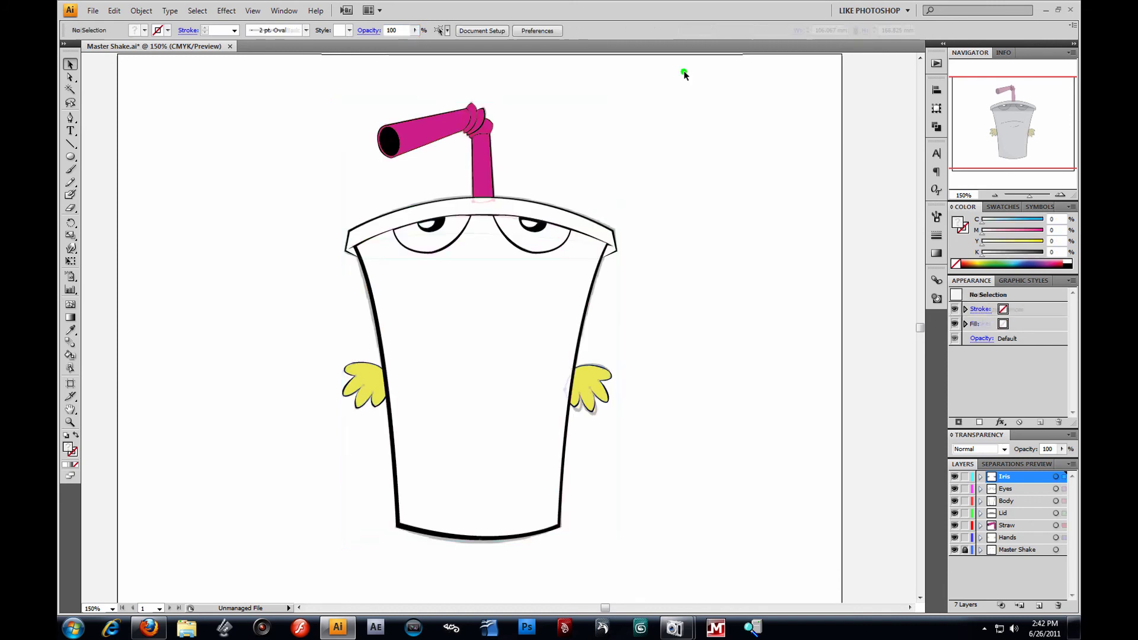
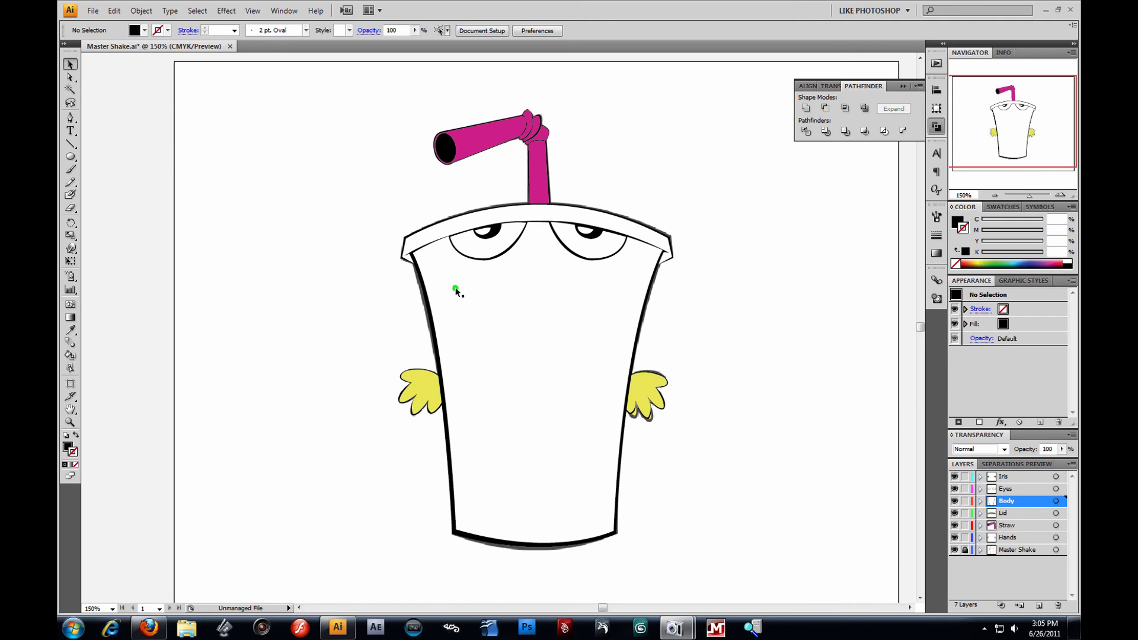
# Lower the opacity of all the traced artwork to 12% and lock all the artwork layers.
pyautogui.moveTo(350, 90)
pyautogui.mouseDown()
pyautogui.moveTo(756, 530)
pyautogui.moveTo(761, 596)
pyautogui.mouseUp()
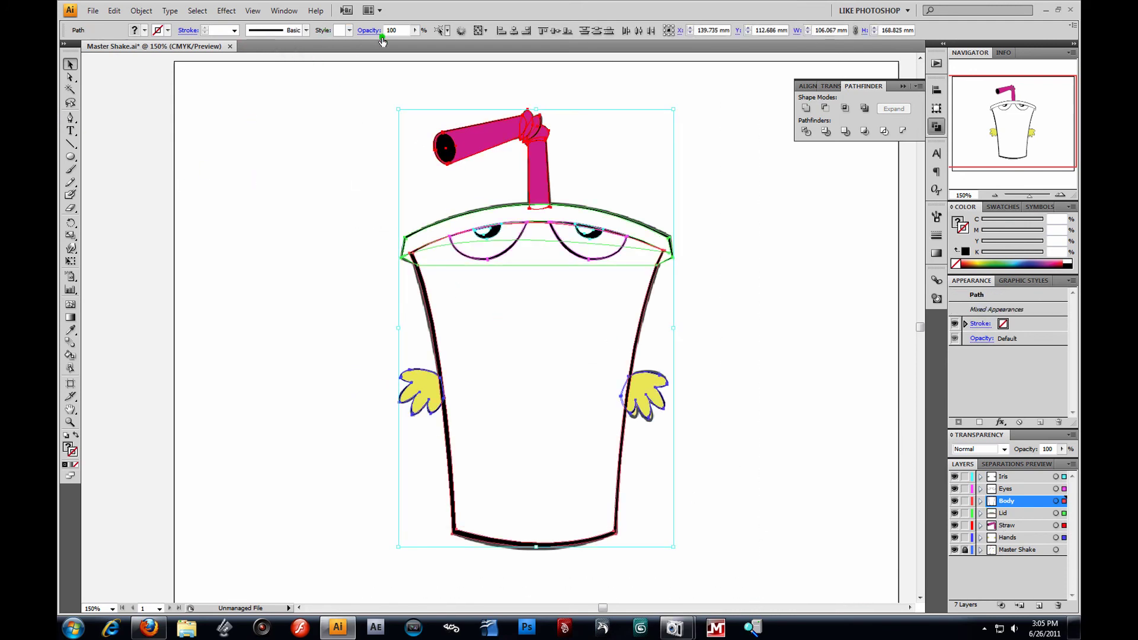
pyautogui.moveTo(371, 40); pyautogui.dragTo(366, 42)
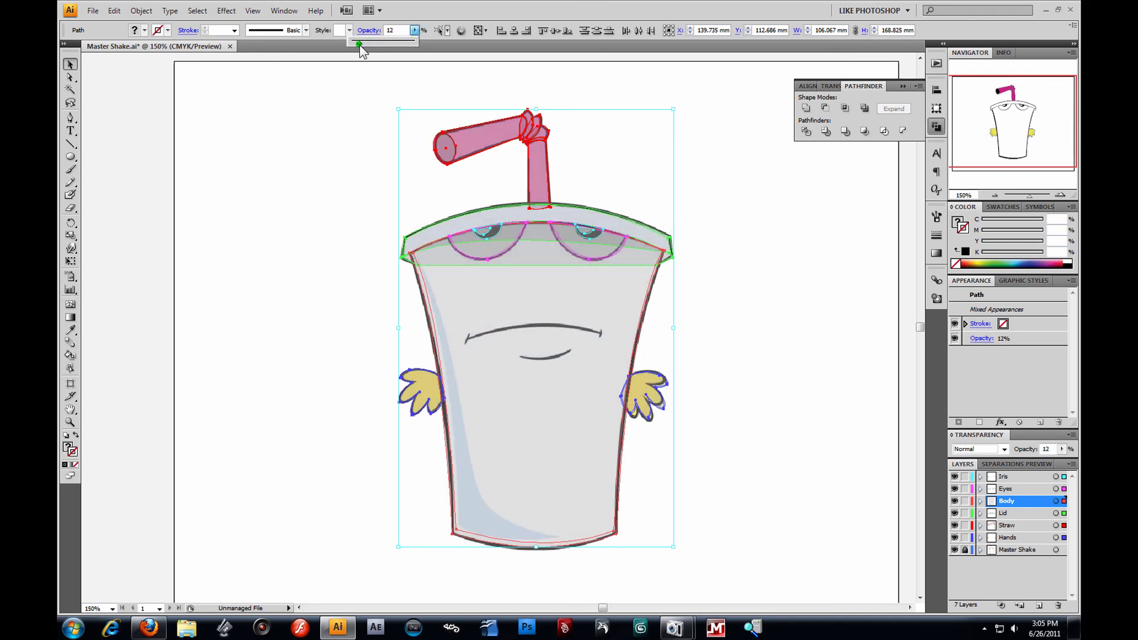
pyautogui.moveTo(965, 477); pyautogui.dragTo(966, 549)
# Add a new layer above the Iris layer and name it Shade.
pyautogui.click(1014, 475)
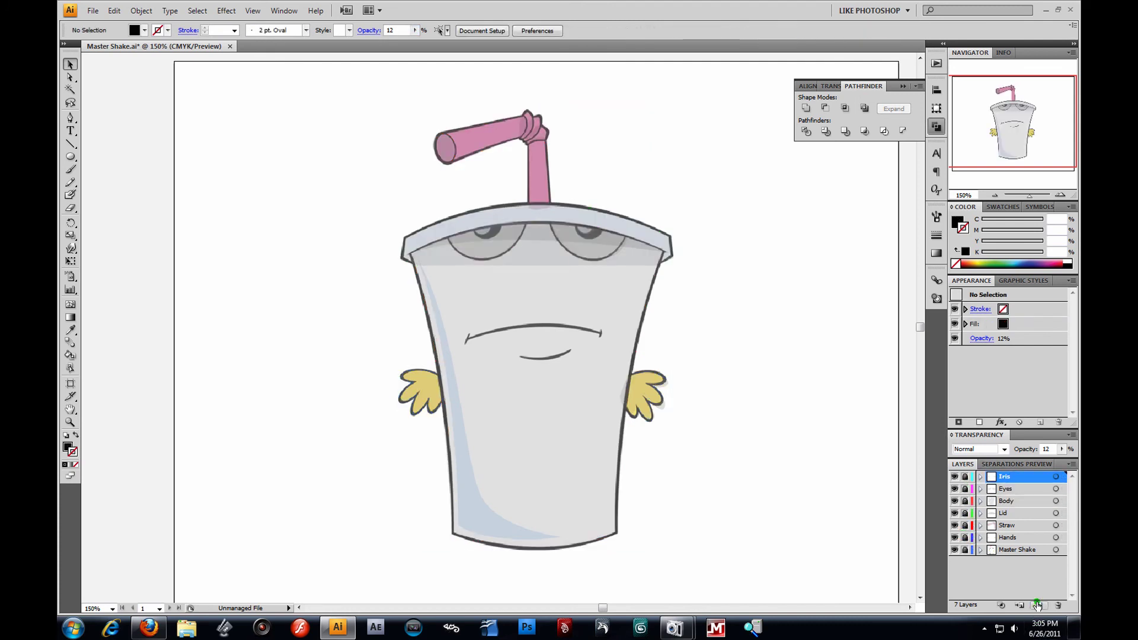
pyautogui.click(1041, 606)
pyautogui.doubleClick(1015, 475)
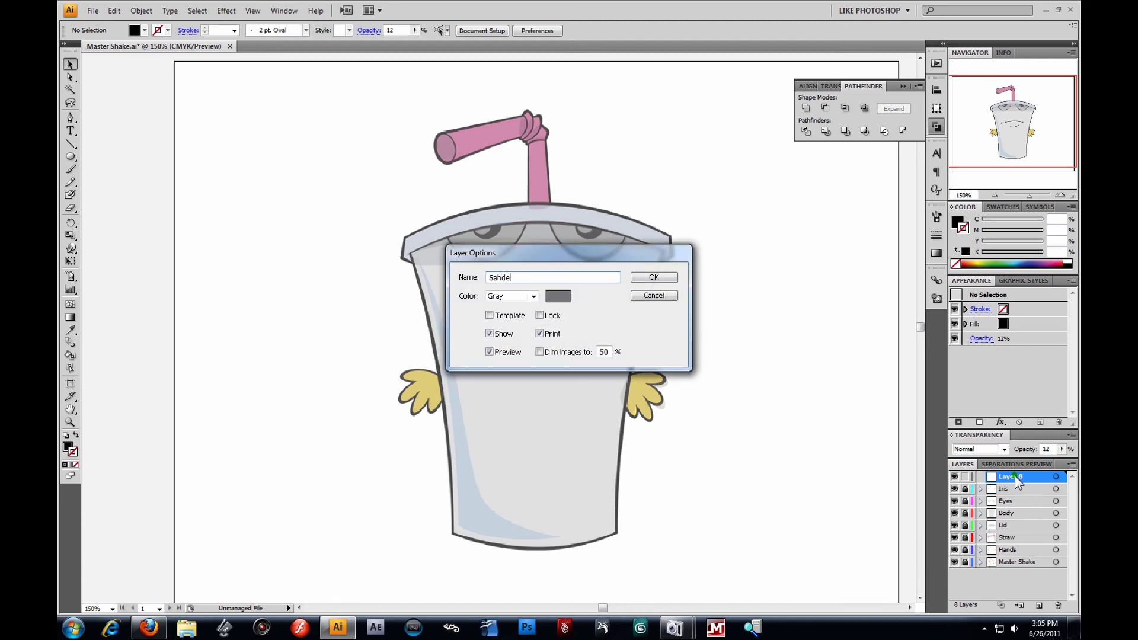
pyautogui.write('Shadow')
pyautogui.press('Return')
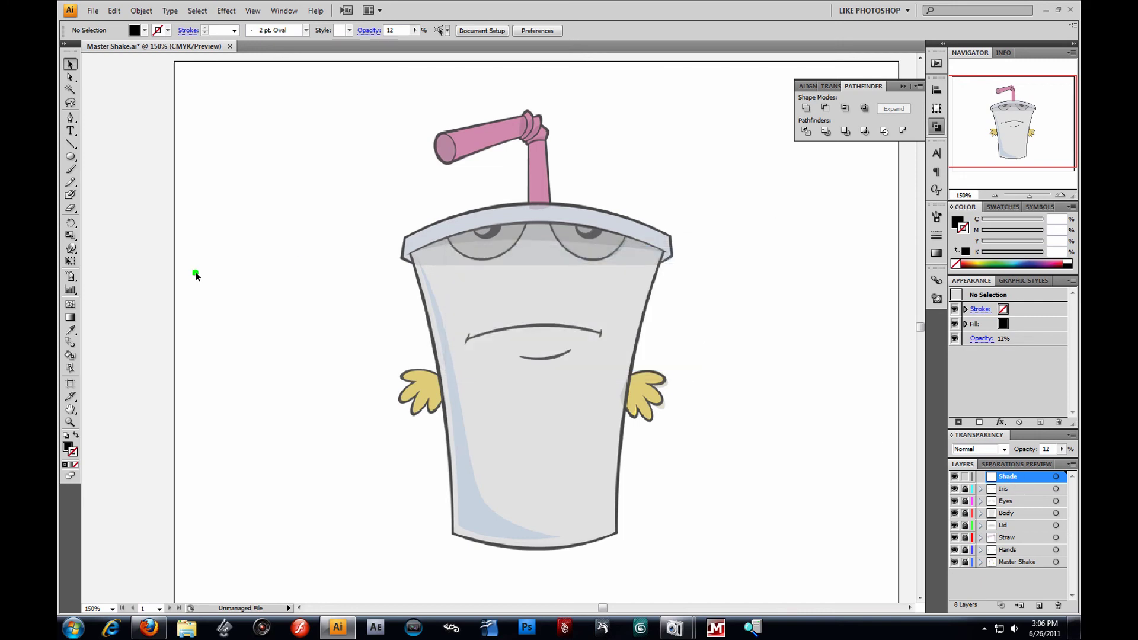
# With no fill and a 0.25 pt black stroke, trace the inner curve of the cup's blue shading down to its bottom tip using the Pen tool.
pyautogui.click(72, 423)
pyautogui.moveTo(364, 233); pyautogui.dragTo(722, 562)
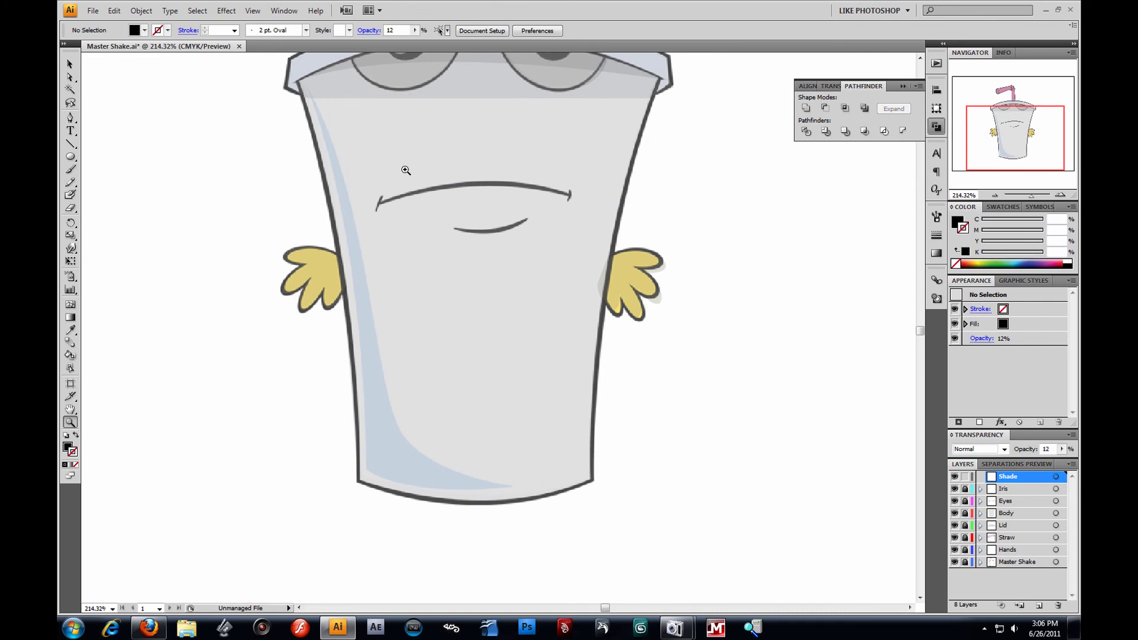
pyautogui.moveTo(405, 170); pyautogui.dragTo(446, 210)
pyautogui.click(71, 118)
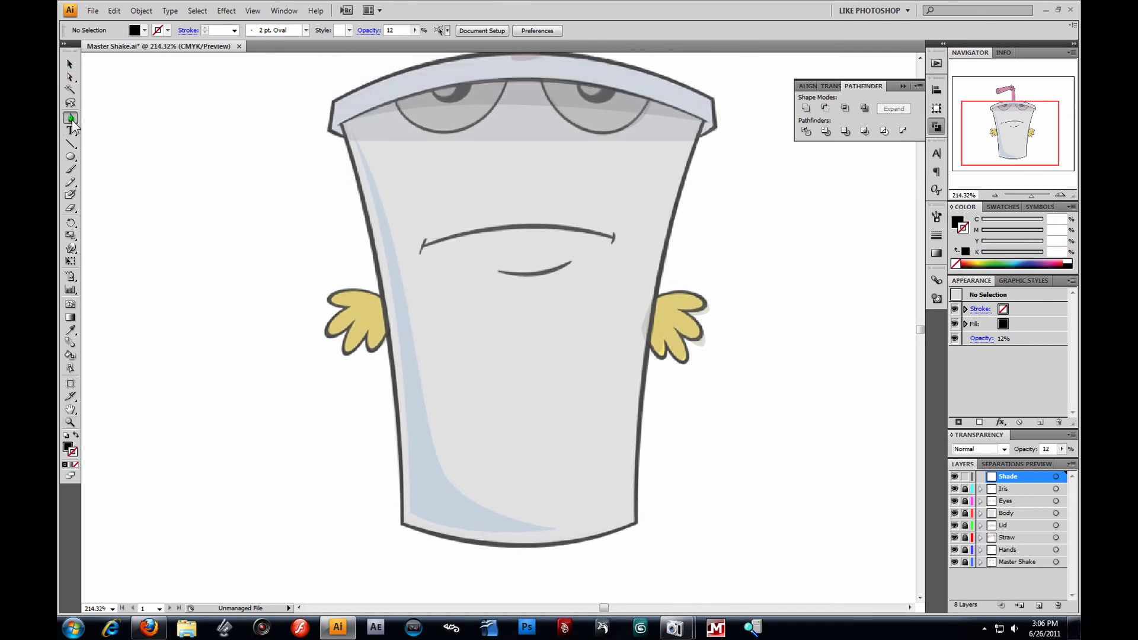
pyautogui.click(75, 435)
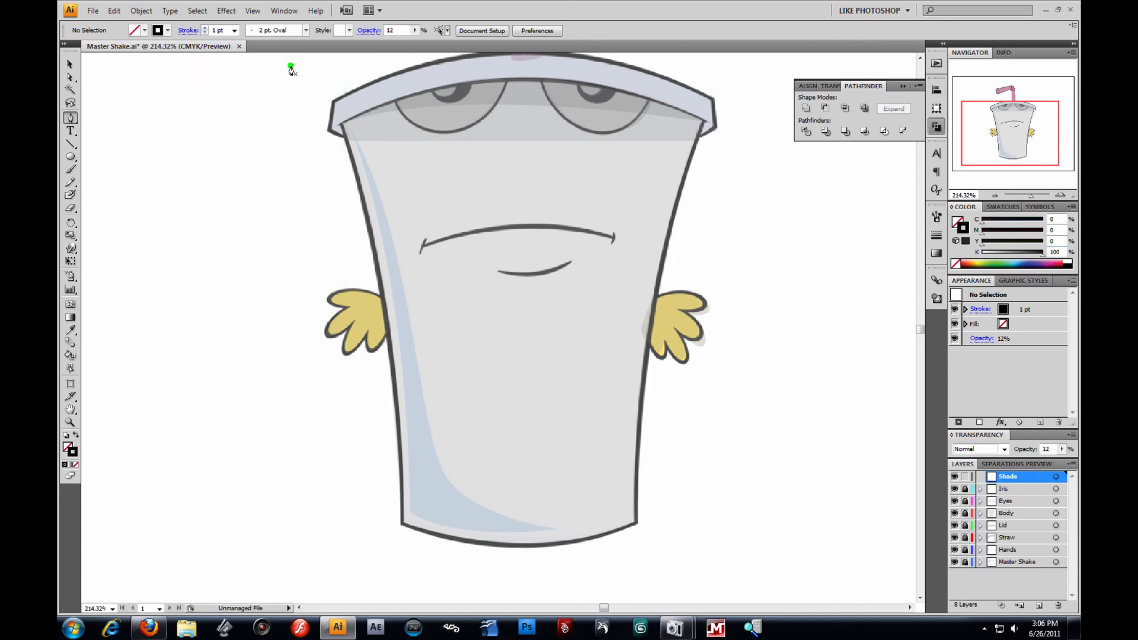
pyautogui.click(202, 32)
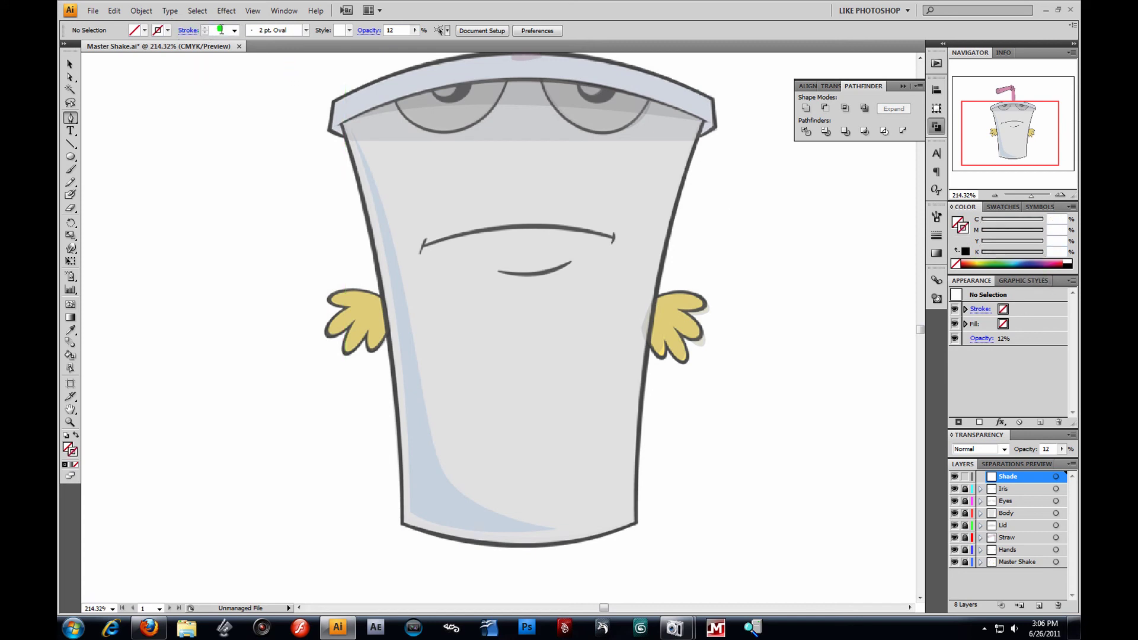
pyautogui.click(235, 31)
pyautogui.click(226, 41)
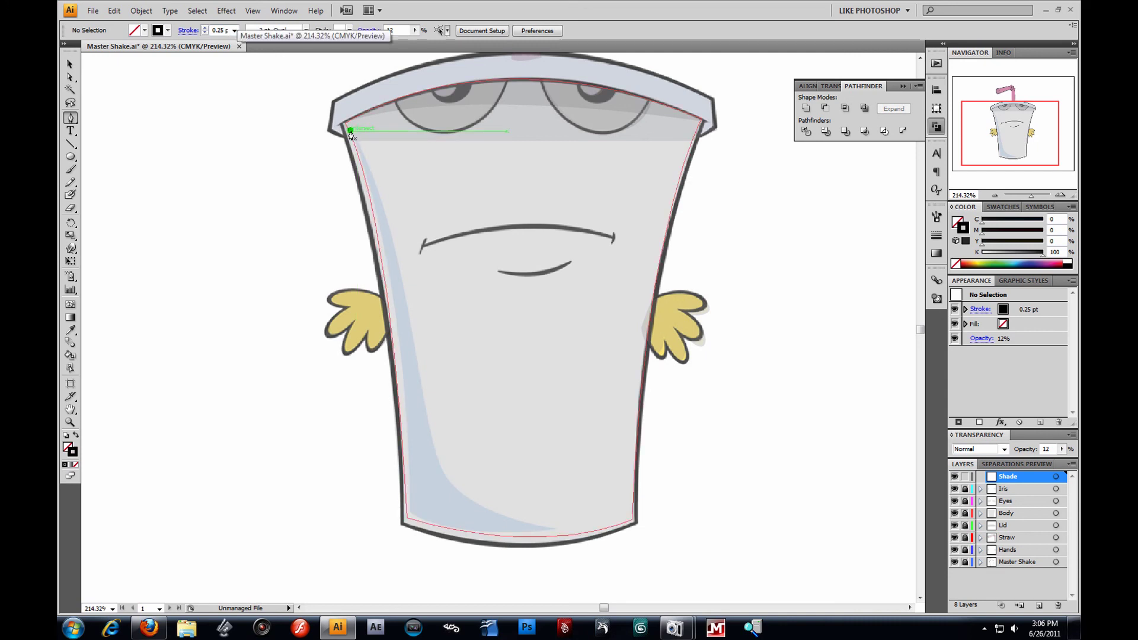
pyautogui.click(353, 132)
pyautogui.moveTo(419, 363); pyautogui.dragTo(446, 527)
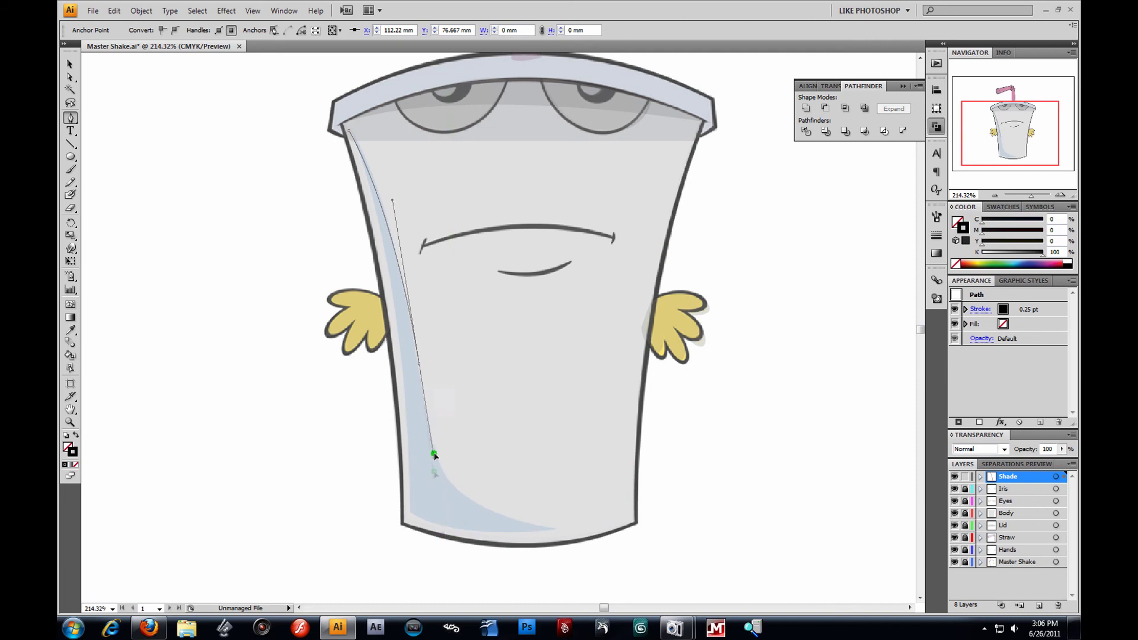
pyautogui.moveTo(556, 527)
pyautogui.mouseDown()
pyautogui.moveTo(573, 539)
pyautogui.moveTo(694, 541)
pyautogui.moveTo(560, 529)
pyautogui.mouseUp()
pyautogui.click(558, 528)
# Trace the bottom and outer edges of the blue shading back up to the starting point, closing the path.
pyautogui.press('super')
pyautogui.moveTo(409, 517); pyautogui.dragTo(355, 485)
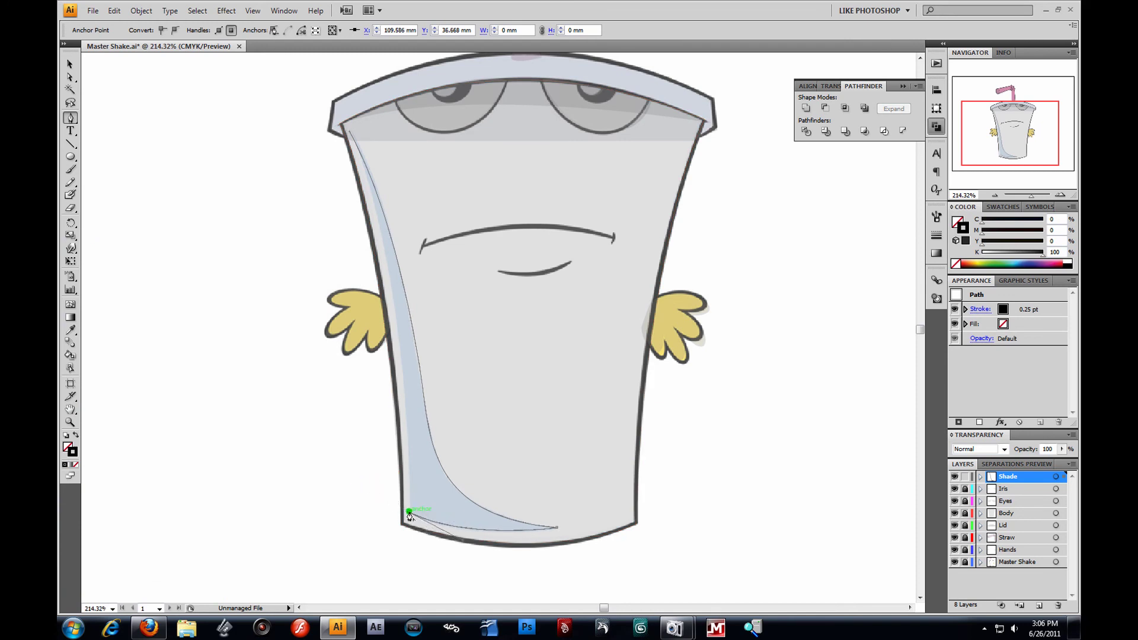
pyautogui.press('super')
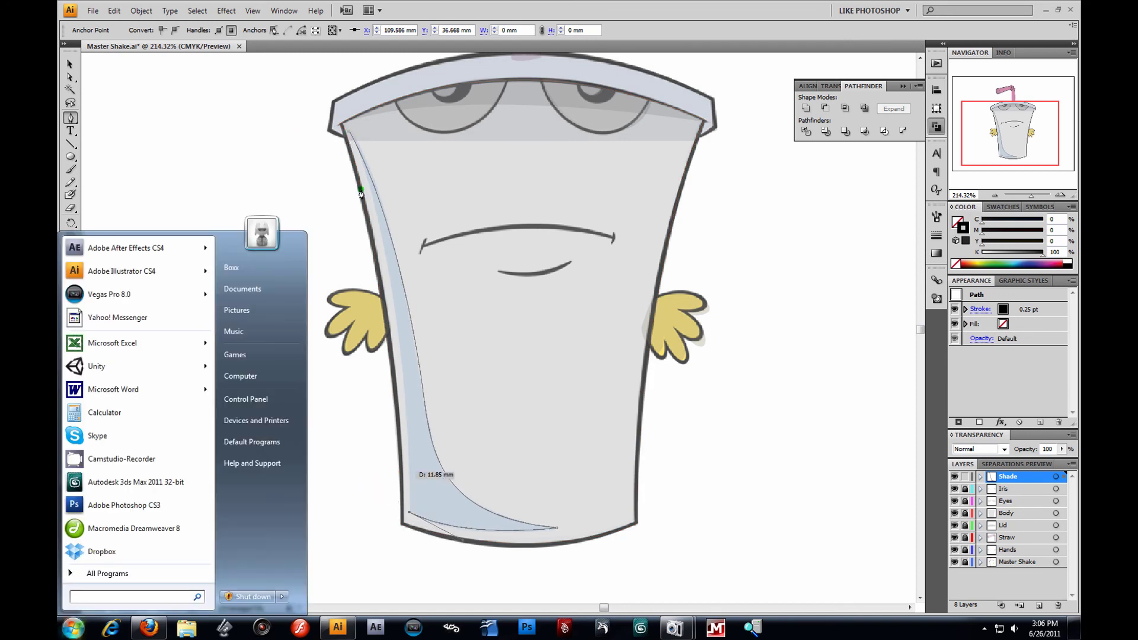
pyautogui.moveTo(400, 363); pyautogui.dragTo(394, 319)
pyautogui.hotkey('ctrl', 'z')
pyautogui.moveTo(402, 365); pyautogui.dragTo(399, 345)
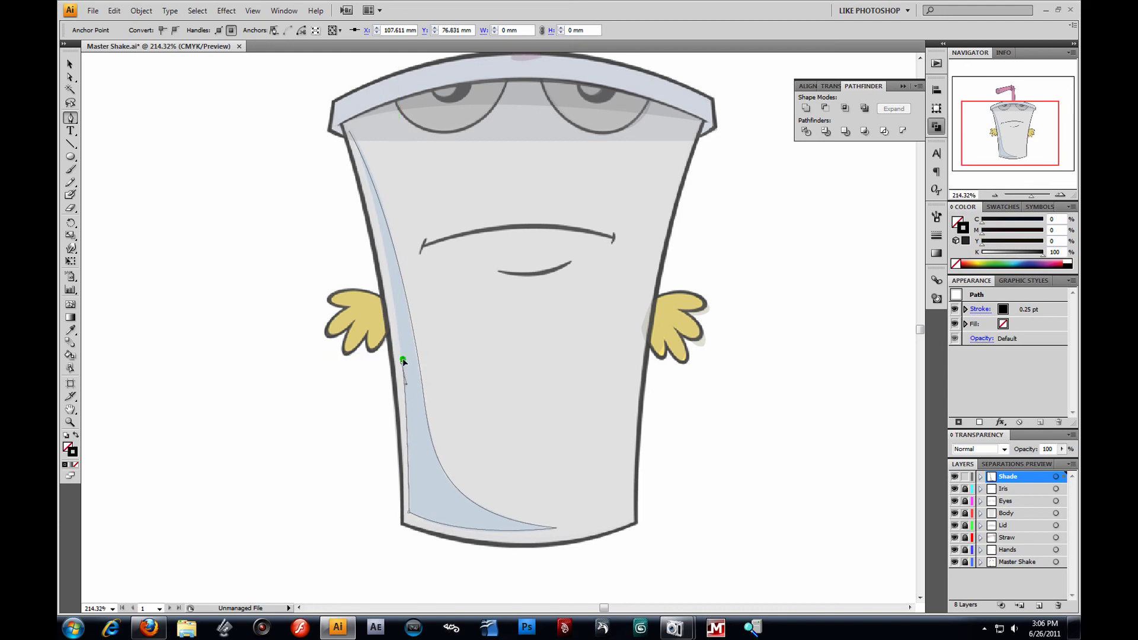
pyautogui.click(403, 359)
pyautogui.moveTo(348, 133); pyautogui.dragTo(319, 93)
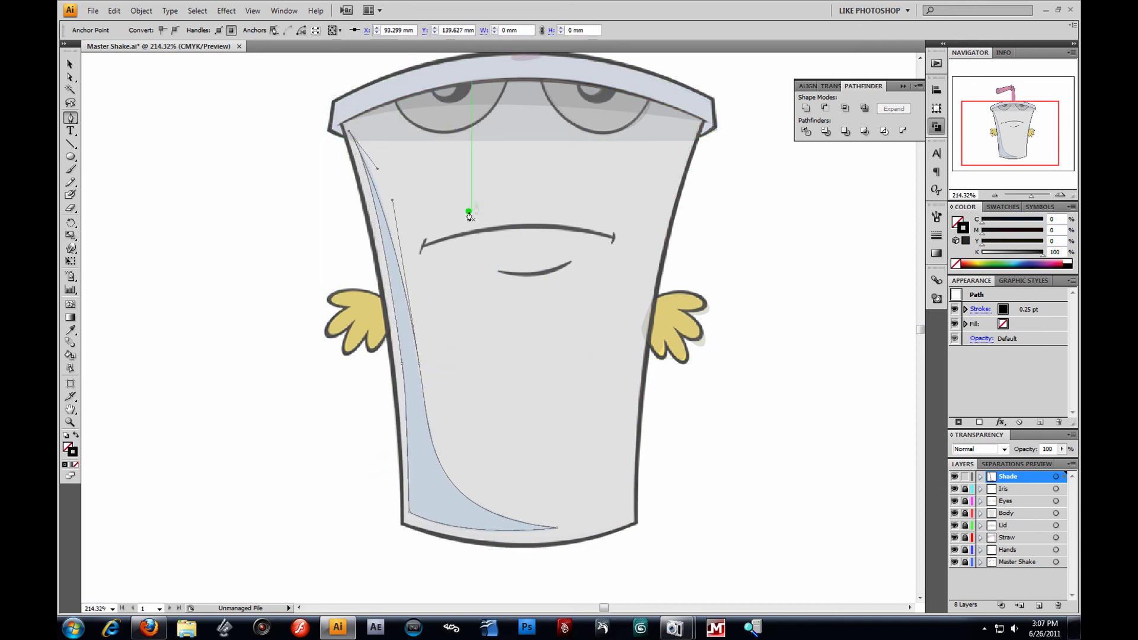
# Fine-tune the curve handles along the upper inner edge of the shading path to match the reference and deselect it.
pyautogui.click(70, 64)
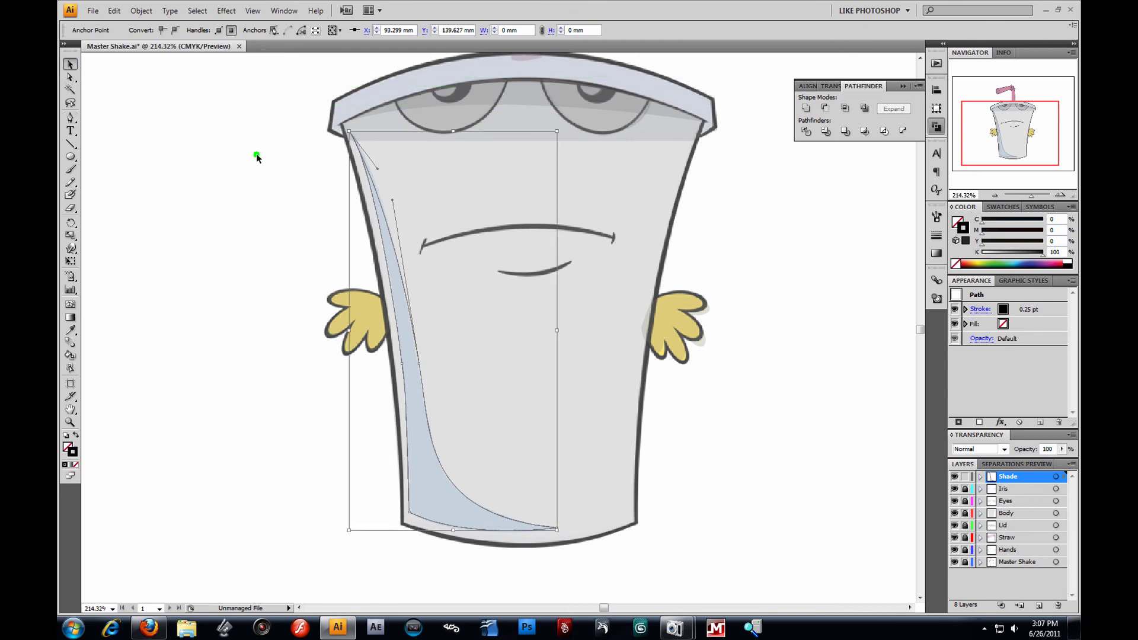
pyautogui.click(70, 77)
pyautogui.moveTo(378, 167); pyautogui.dragTo(374, 165)
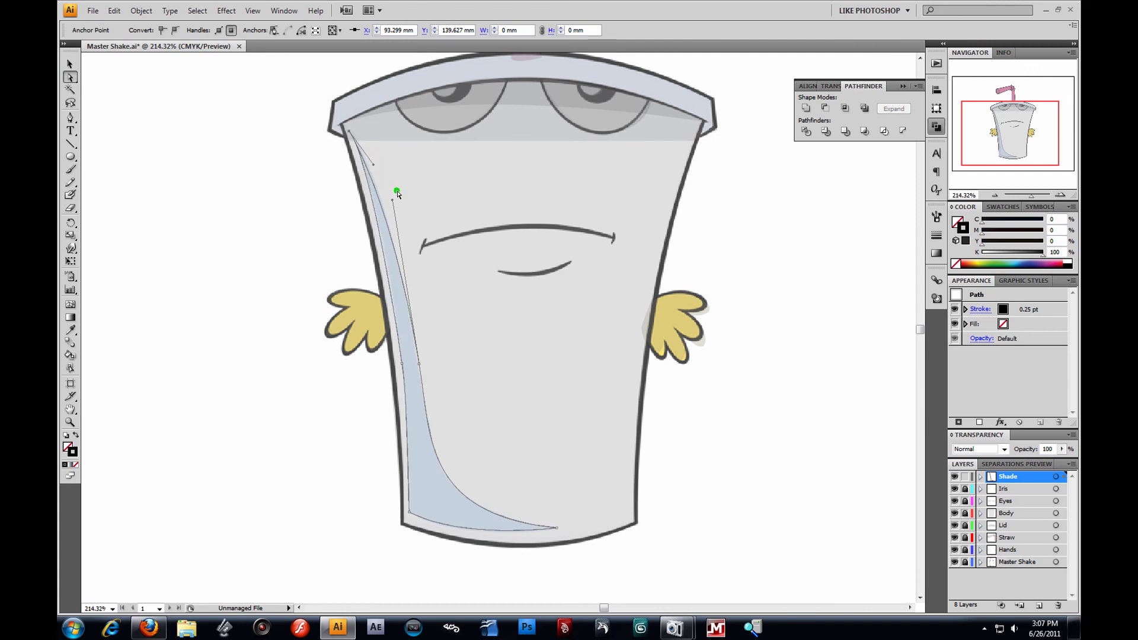
pyautogui.moveTo(393, 202); pyautogui.dragTo(397, 194)
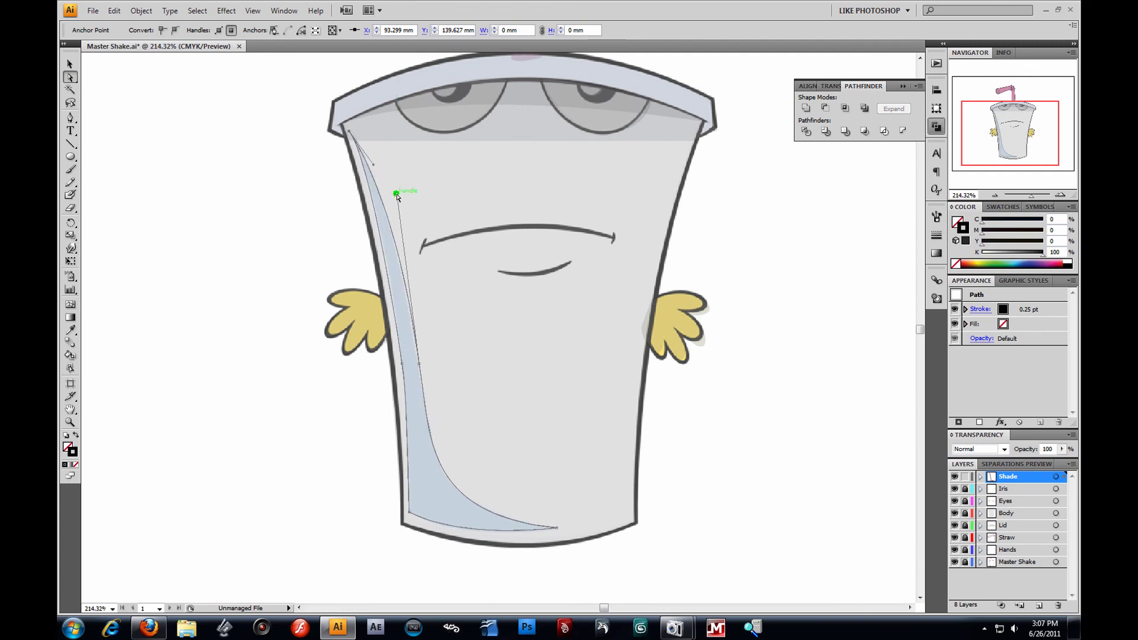
pyautogui.click(227, 297)
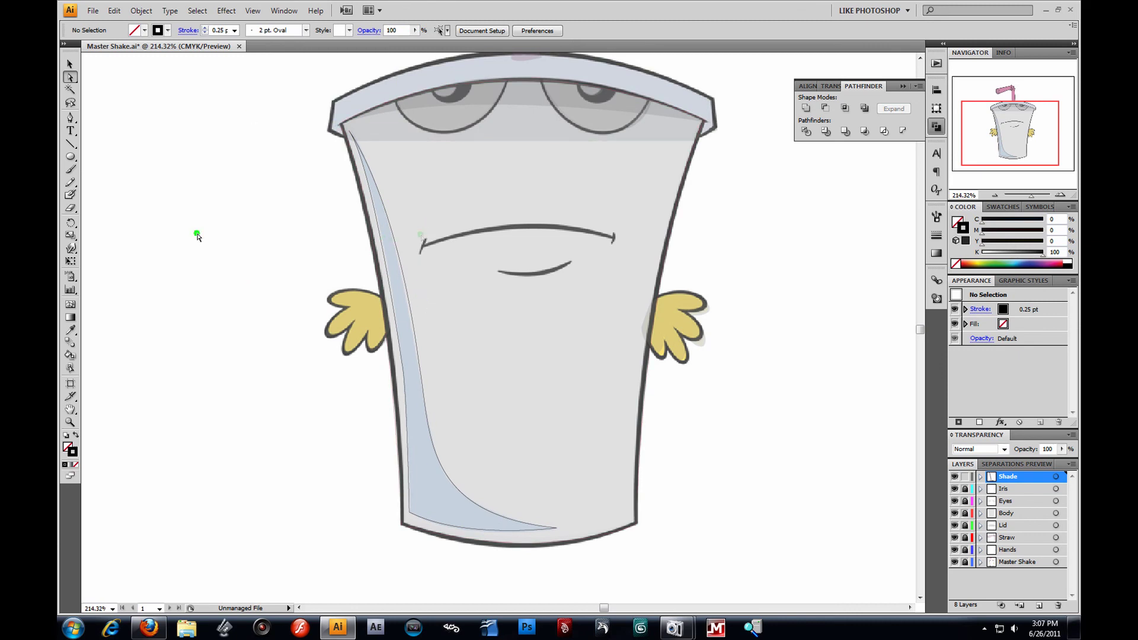
# Swap the shading shape's fill and stroke so it is solid black without an outline, and deselect it.
pyautogui.click(407, 274)
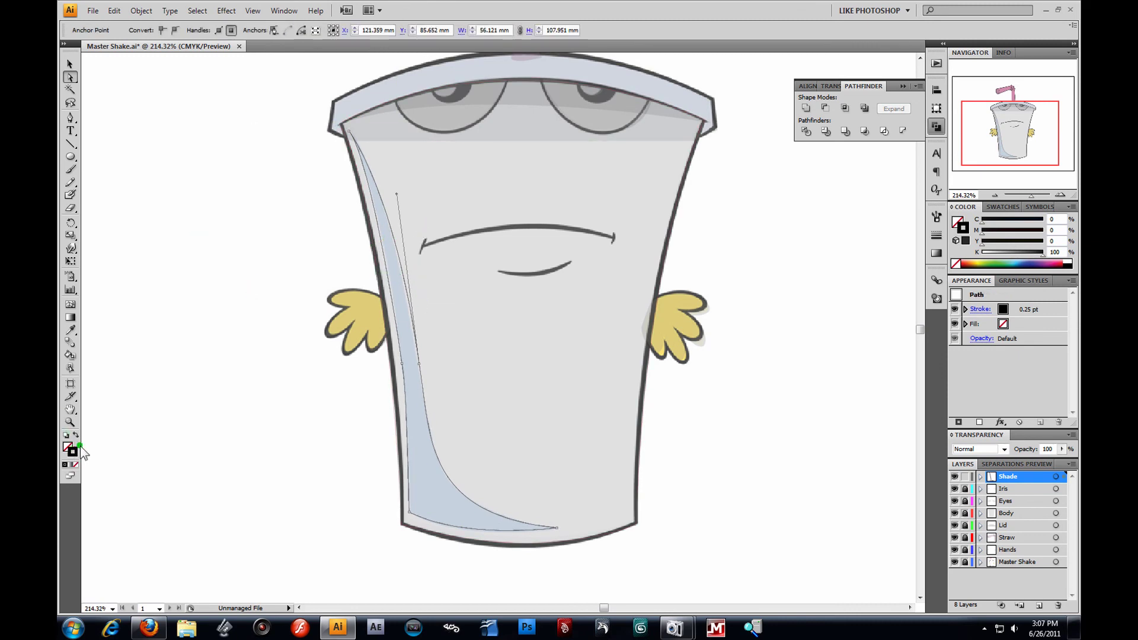
pyautogui.click(76, 435)
pyautogui.click(279, 388)
pyautogui.click(70, 64)
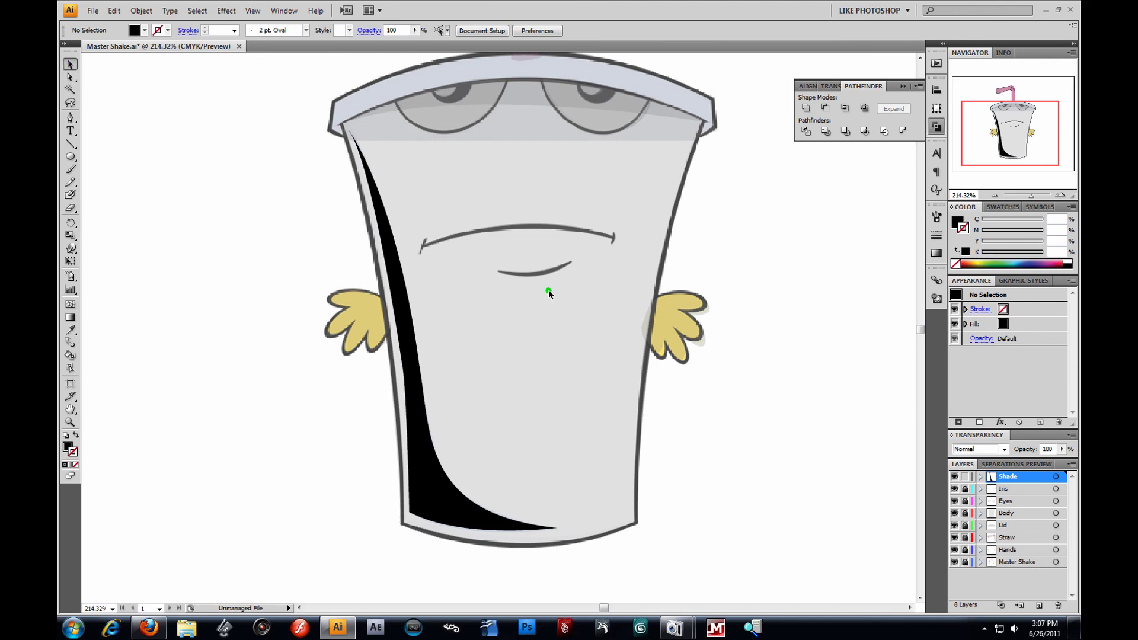
# Unlock the layers from Iris down to Hands, leaving the Master Shake reference layer locked.
pyautogui.moveTo(965, 489); pyautogui.dragTo(967, 542)
pyautogui.moveTo(748, 186); pyautogui.dragTo(709, 279)
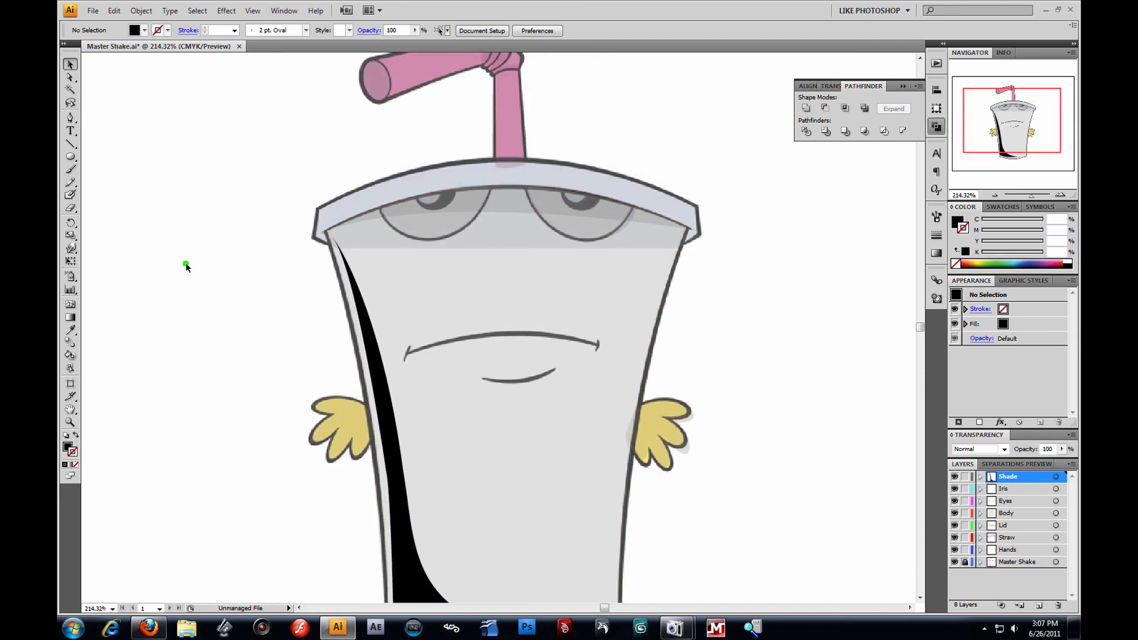
pyautogui.keyDown('alt'); pyautogui.click(348, 314); pyautogui.keyUp('alt')
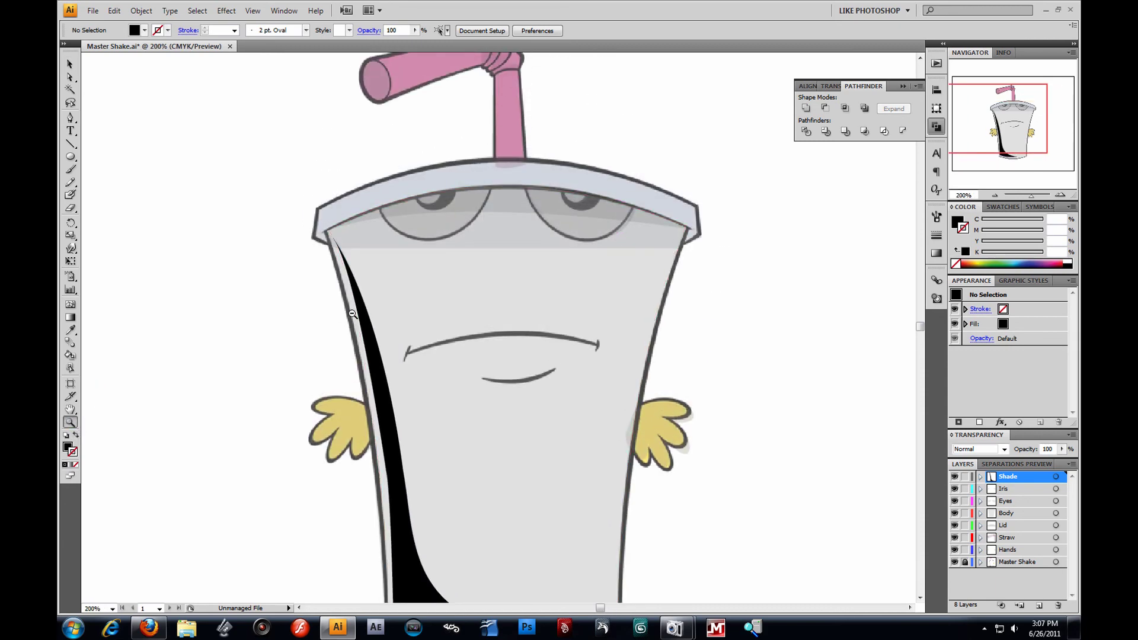
pyautogui.moveTo(624, 336); pyautogui.dragTo(509, 304)
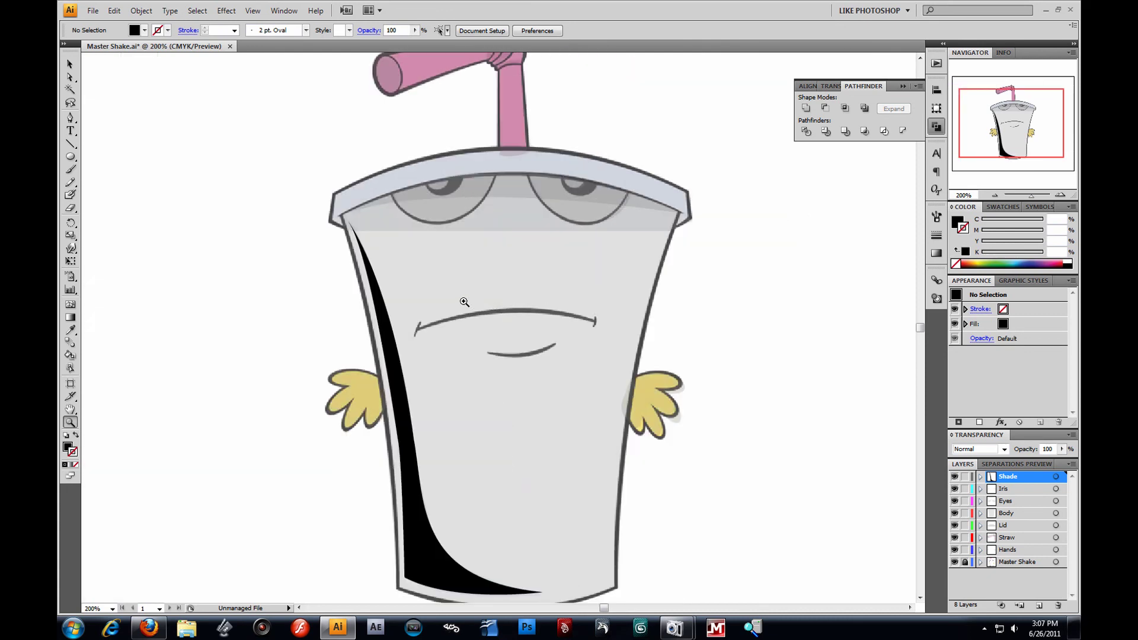
pyautogui.hotkey('ctrl', '-')
pyautogui.moveTo(295, 104); pyautogui.dragTo(762, 597)
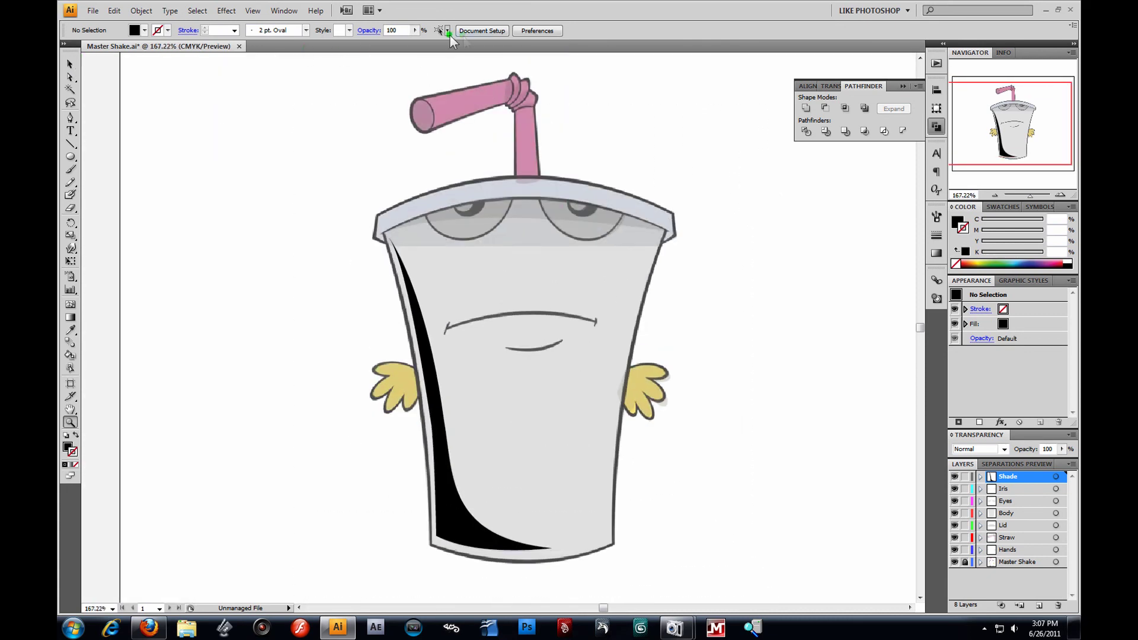
pyautogui.click(418, 30)
pyautogui.moveTo(416, 40); pyautogui.dragTo(391, 43)
pyautogui.click(878, 449)
pyautogui.click(377, 180)
# Select all of the character's traced artwork, set its opacity to 100%, and deselect it.
pyautogui.keyDown('alt'); pyautogui.click(347, 248); pyautogui.keyUp('alt')
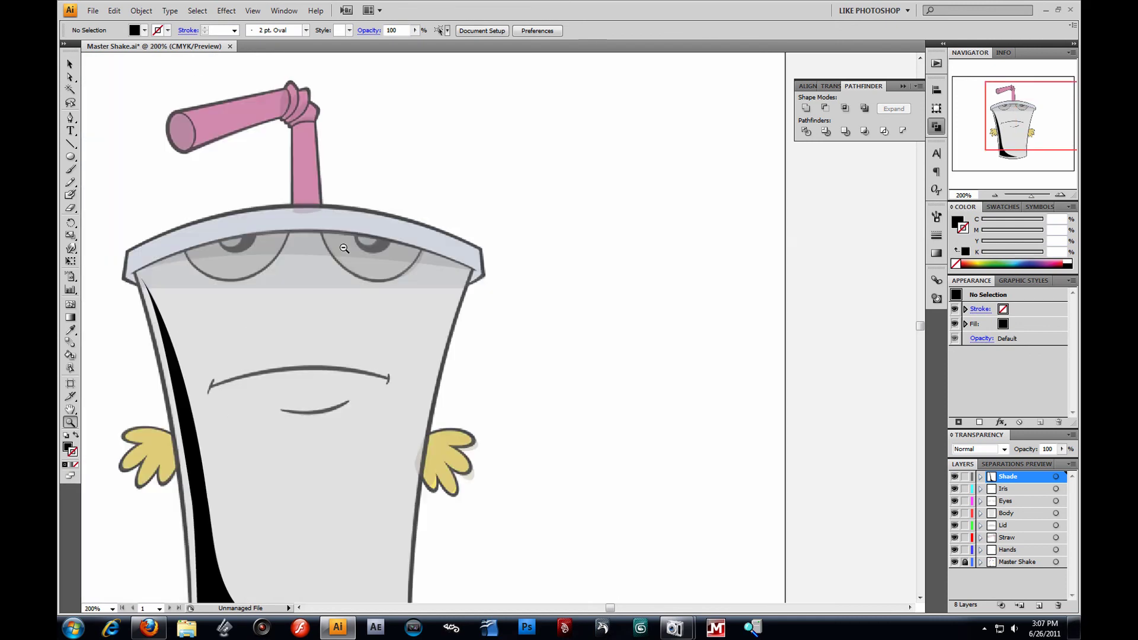
pyautogui.keyDown('alt'); pyautogui.click(347, 249); pyautogui.keyUp('alt')
pyautogui.keyDown('alt'); pyautogui.click(351, 263); pyautogui.keyUp('alt')
pyautogui.moveTo(628, 441); pyautogui.dragTo(551, 367)
pyautogui.press('v')
pyautogui.moveTo(369, 231); pyautogui.dragTo(667, 579)
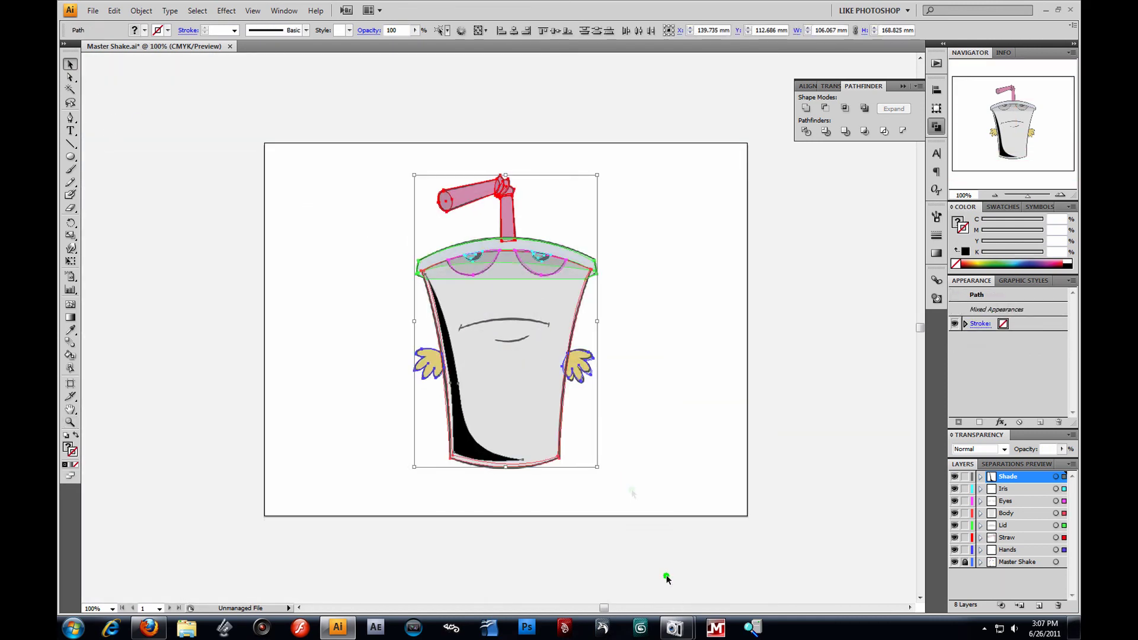
pyautogui.click(414, 30)
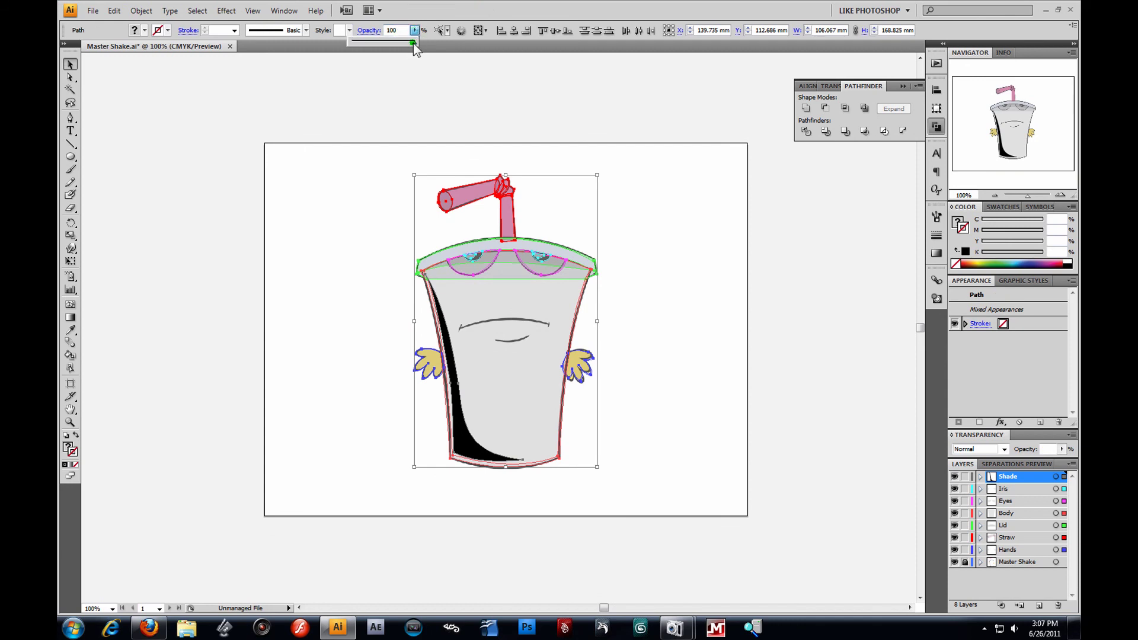
pyautogui.moveTo(390, 44); pyautogui.dragTo(452, 56)
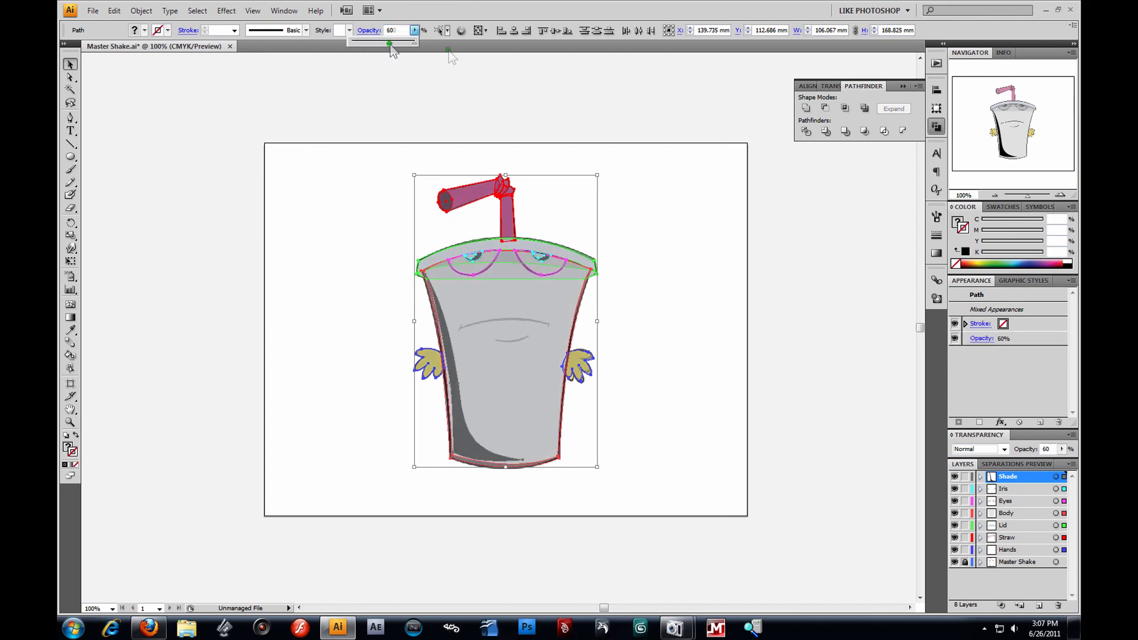
pyautogui.click(691, 310)
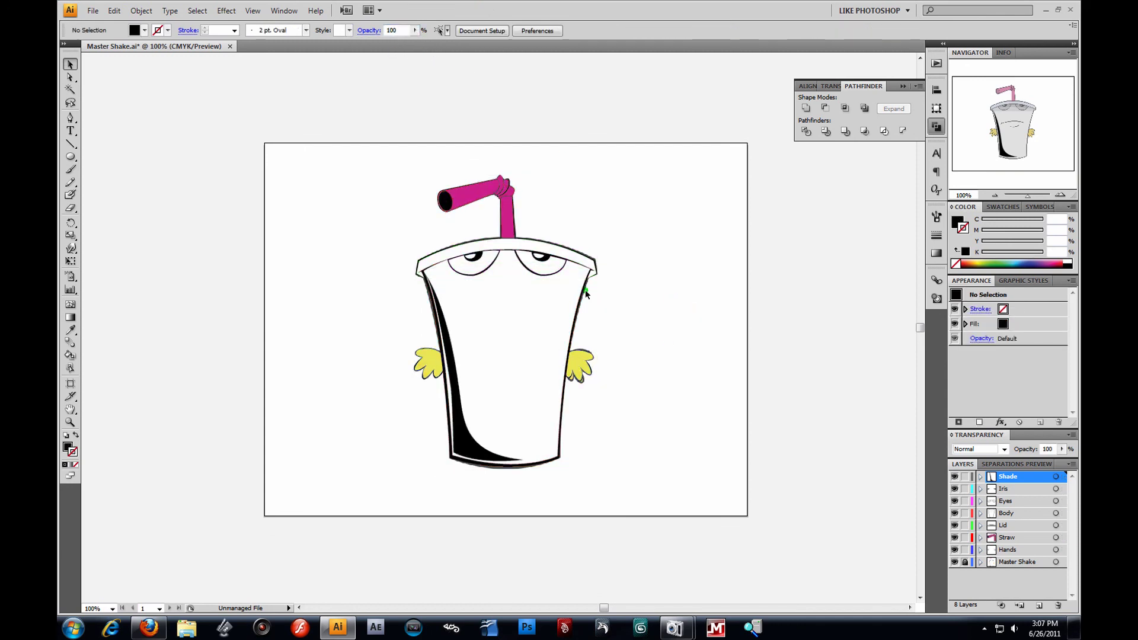
# Try a blue stroke on the cup's shading shape, undo it, and swap the shape's fill and stroke.
pyautogui.click(474, 450)
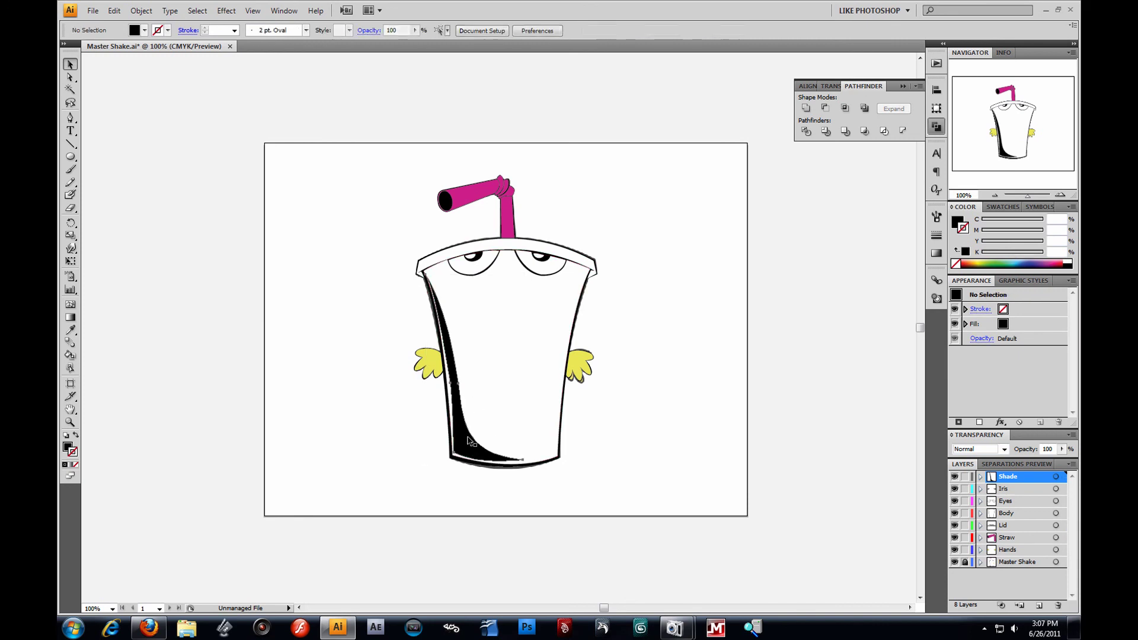
pyautogui.click(1021, 262)
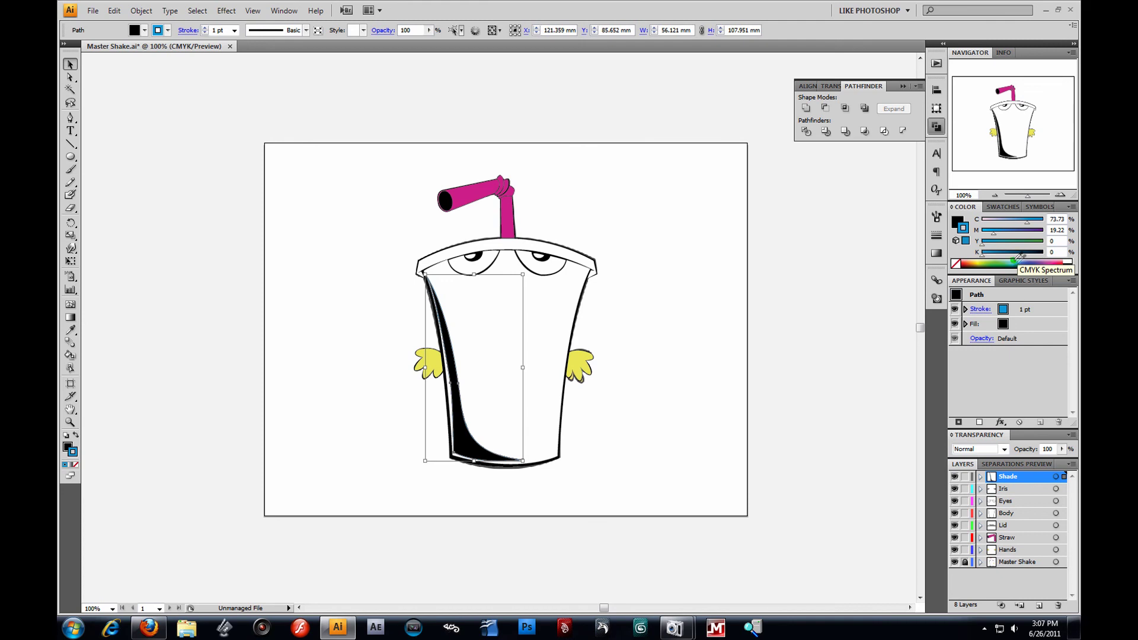
pyautogui.hotkey('ctrl', 'z')
pyautogui.click(76, 435)
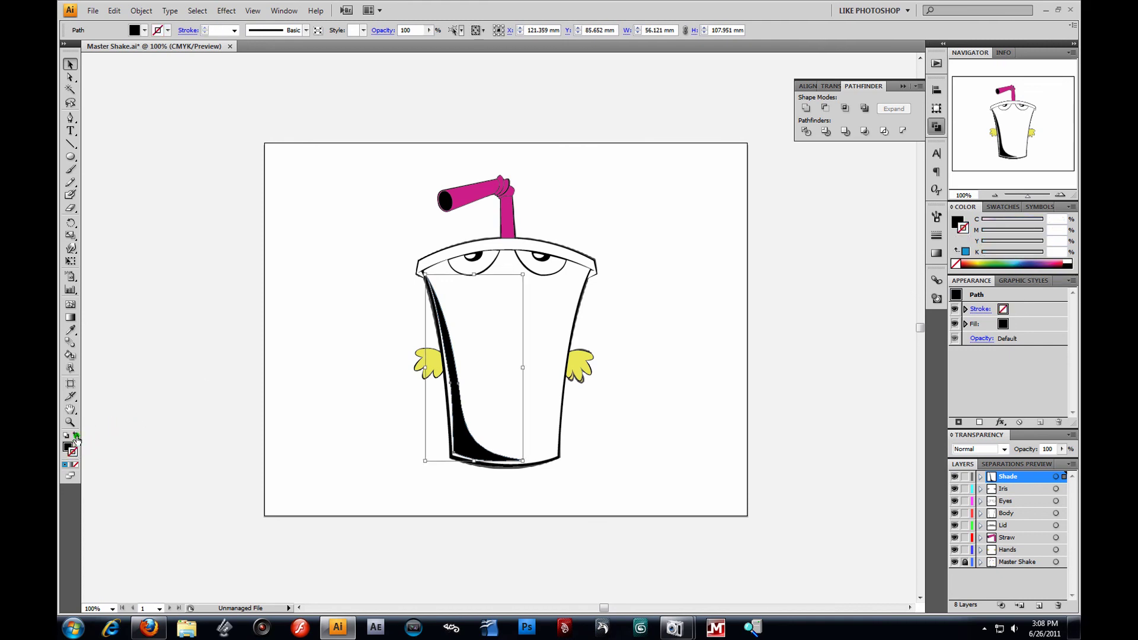
# Give the cup's body a blue stroke, then swap its fill and stroke and swap them back.
pyautogui.click(460, 445)
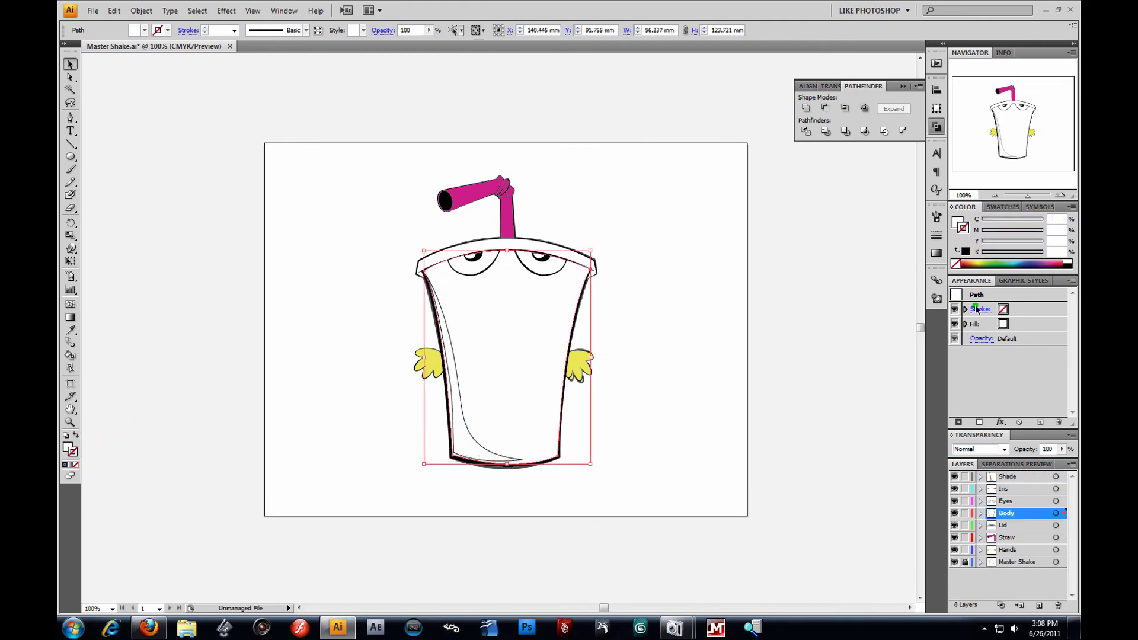
pyautogui.click(1020, 261)
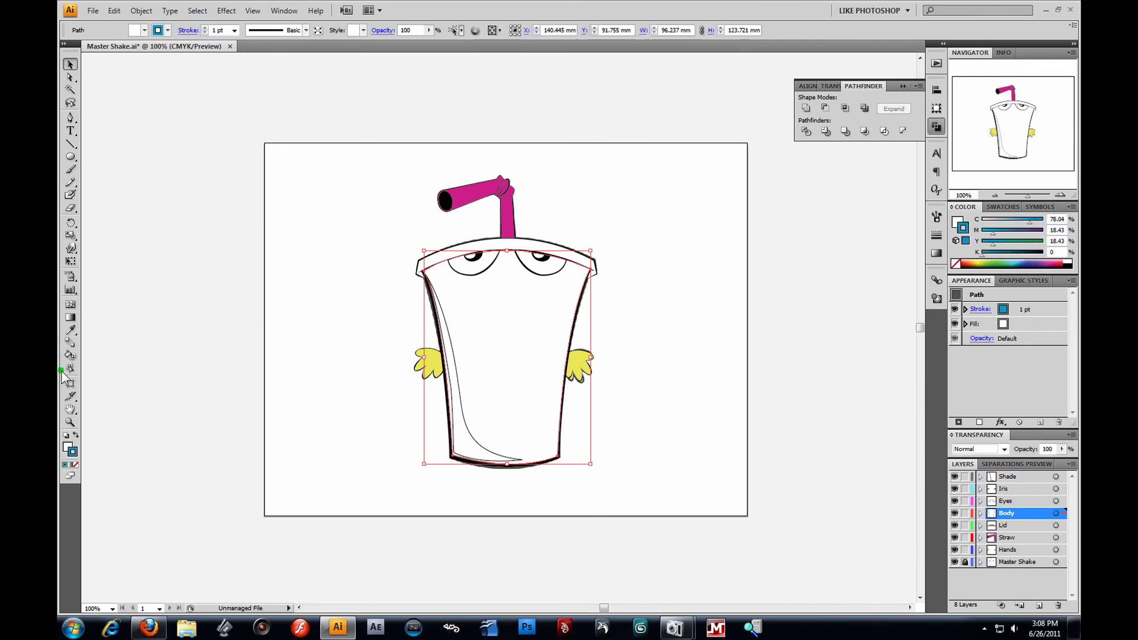
pyautogui.click(76, 437)
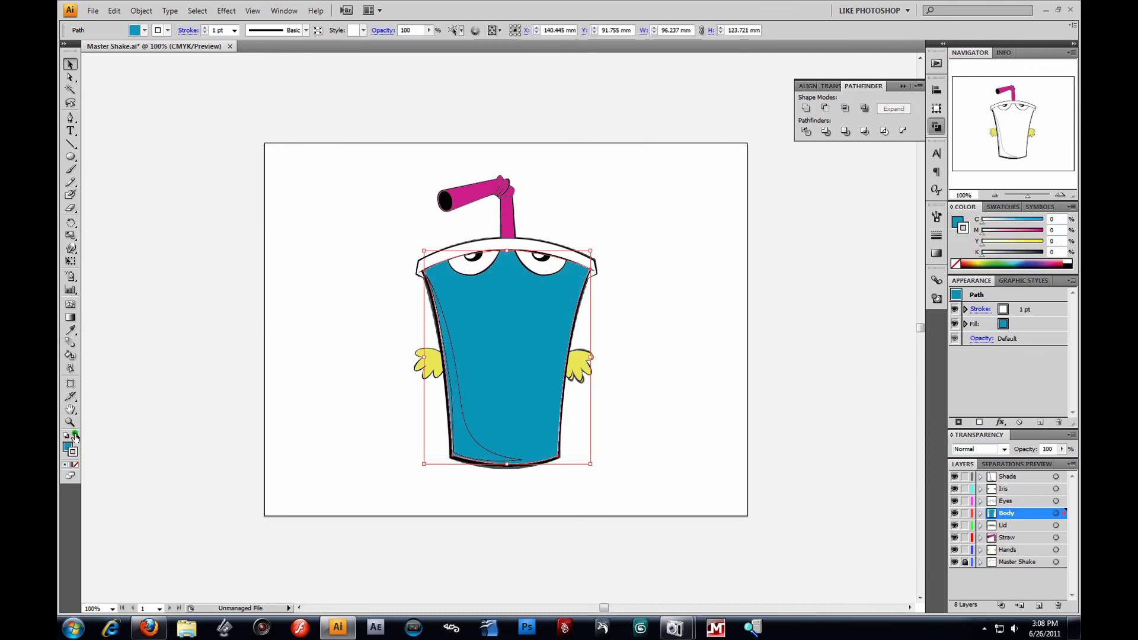
pyautogui.click(76, 437)
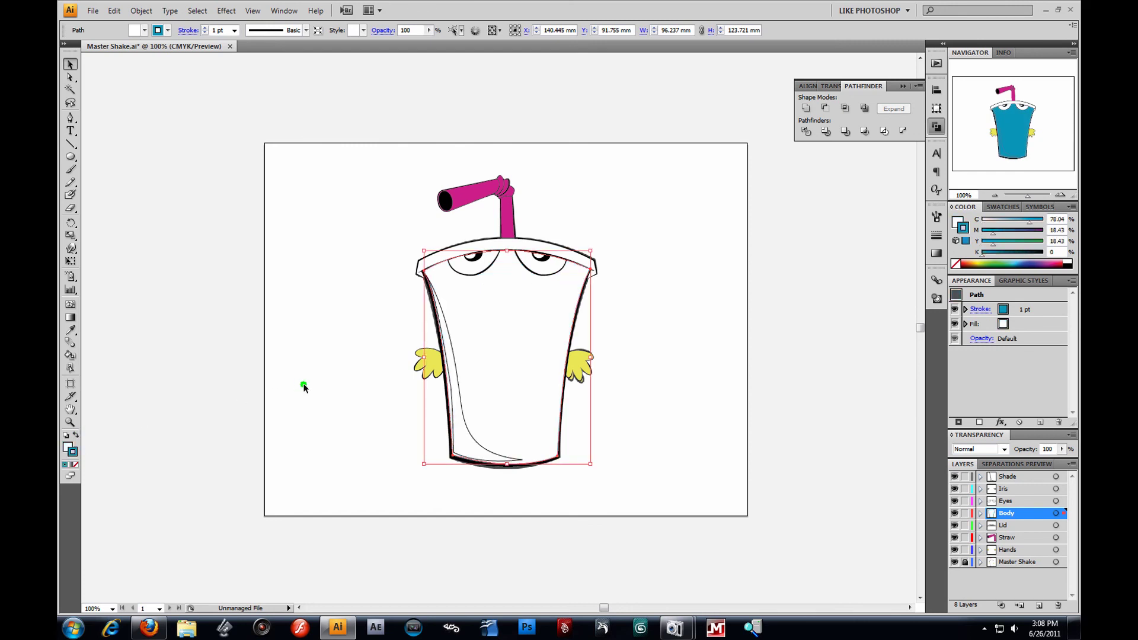
# Remove the outline from the cup's shading shape, fill it with blue, and deselect it.
pyautogui.click(469, 437)
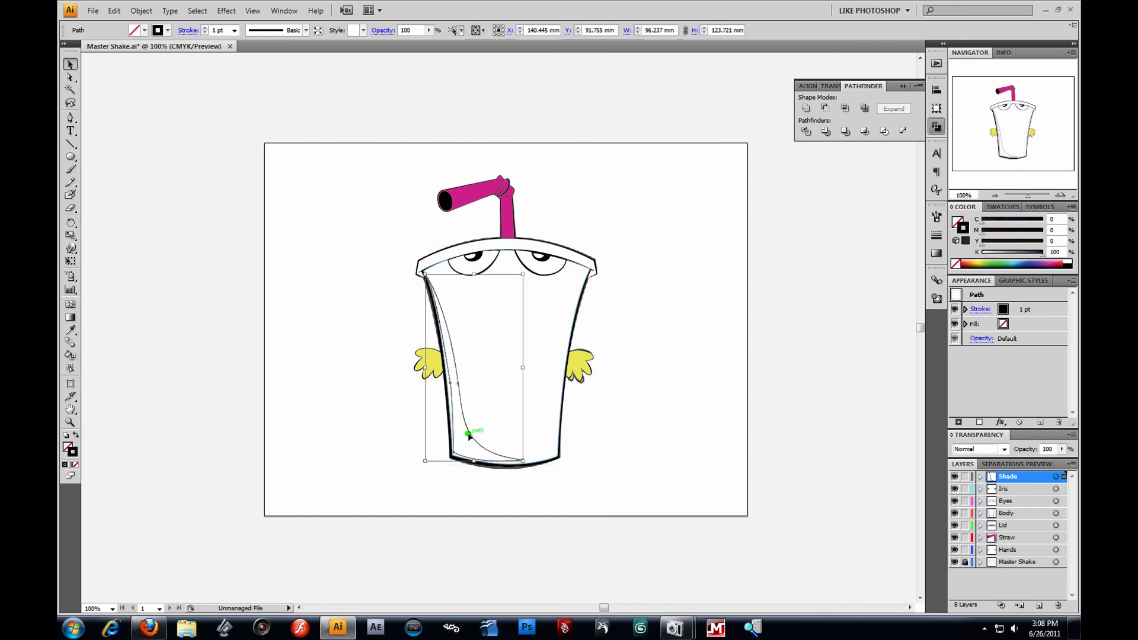
pyautogui.click(76, 466)
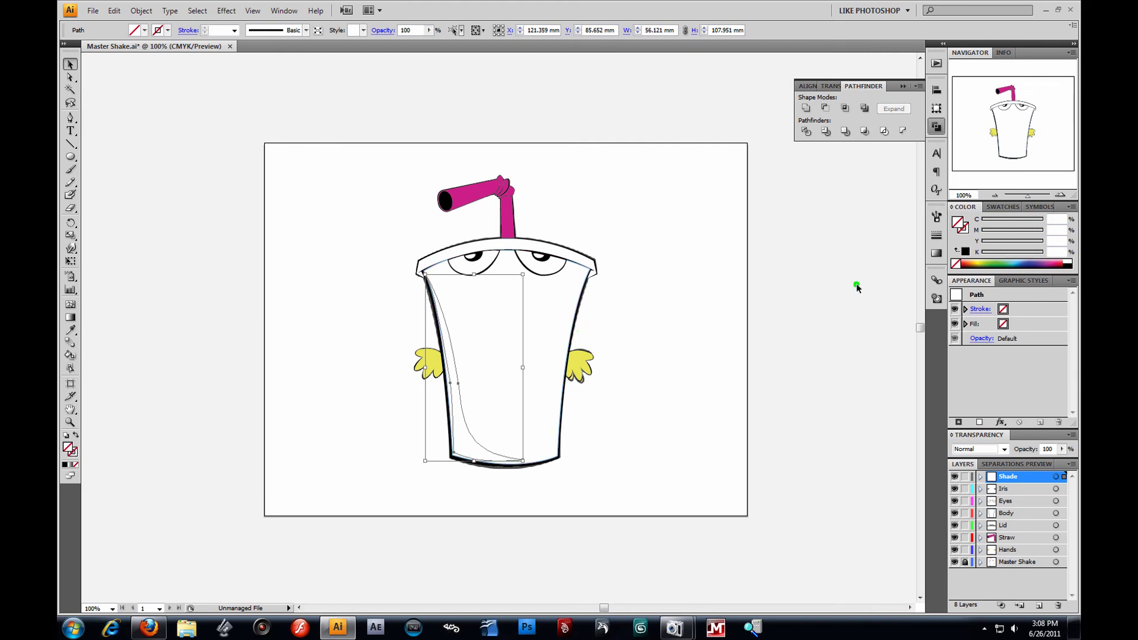
pyautogui.click(1022, 263)
pyautogui.click(197, 168)
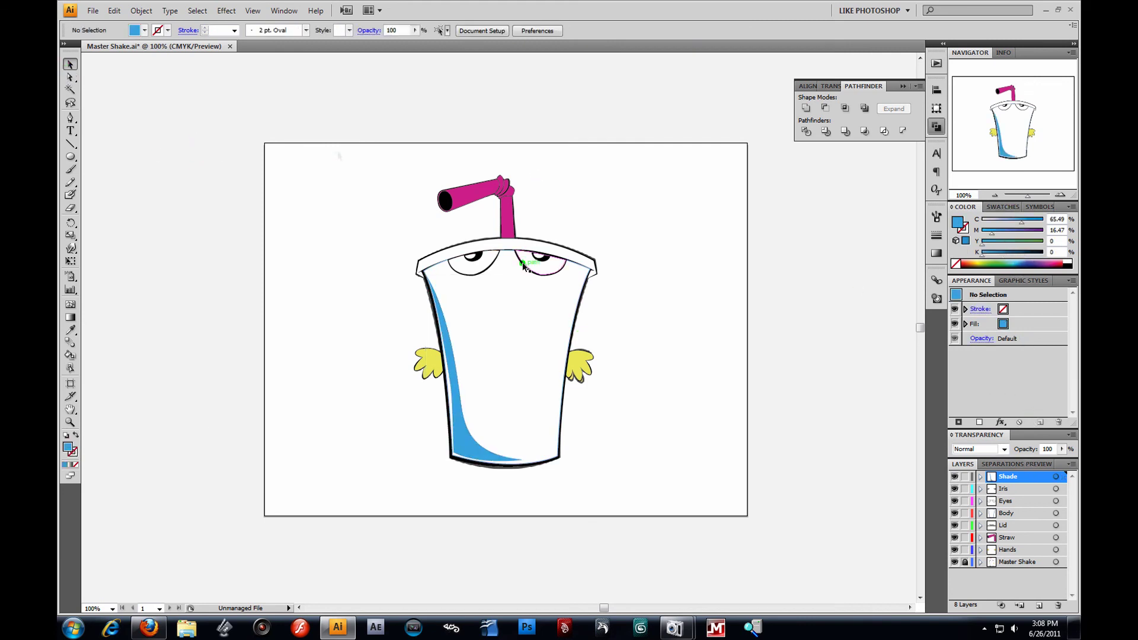
# Unlock the Master Shake layer and move the reference image to the right, beside the traced character.
pyautogui.click(965, 562)
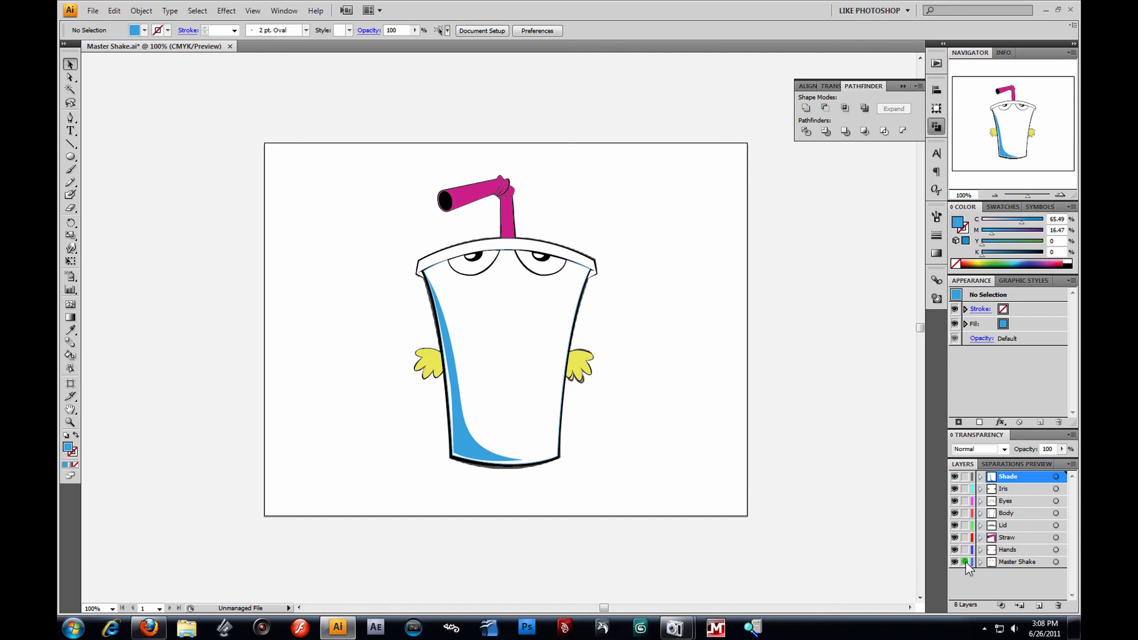
pyautogui.click(1008, 562)
pyautogui.click(540, 397)
pyautogui.moveTo(585, 399)
pyautogui.mouseDown()
pyautogui.moveTo(781, 424)
pyautogui.moveTo(807, 415)
pyautogui.mouseUp()
# Raise the reference image's opacity to its maximum and deselect the image.
pyautogui.click(544, 30)
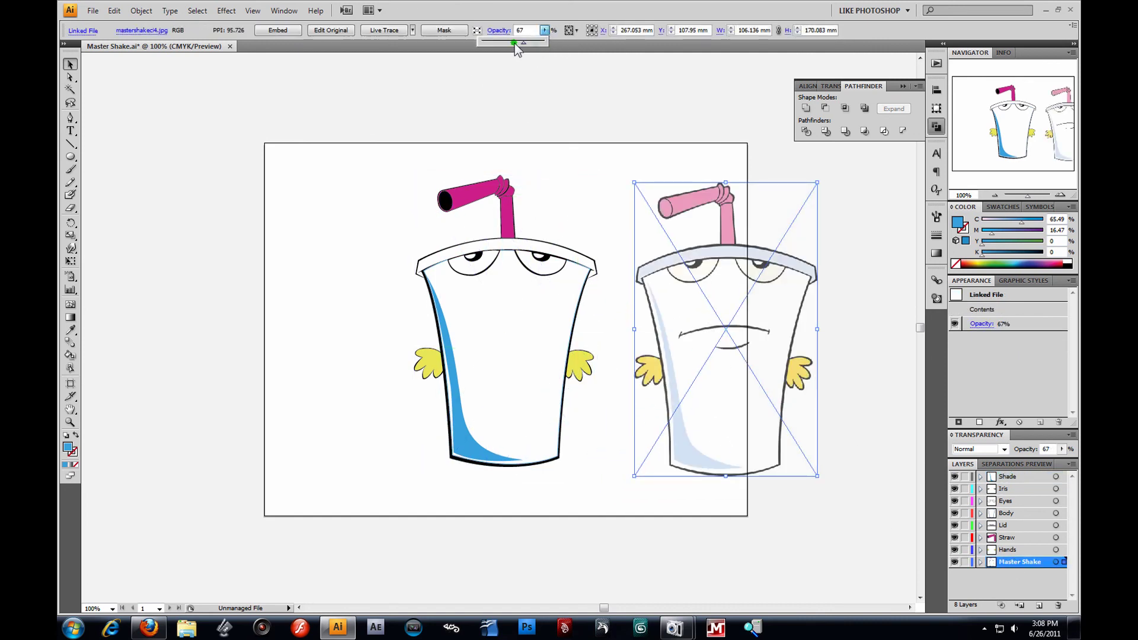
pyautogui.moveTo(530, 43); pyautogui.dragTo(558, 47)
pyautogui.click(840, 320)
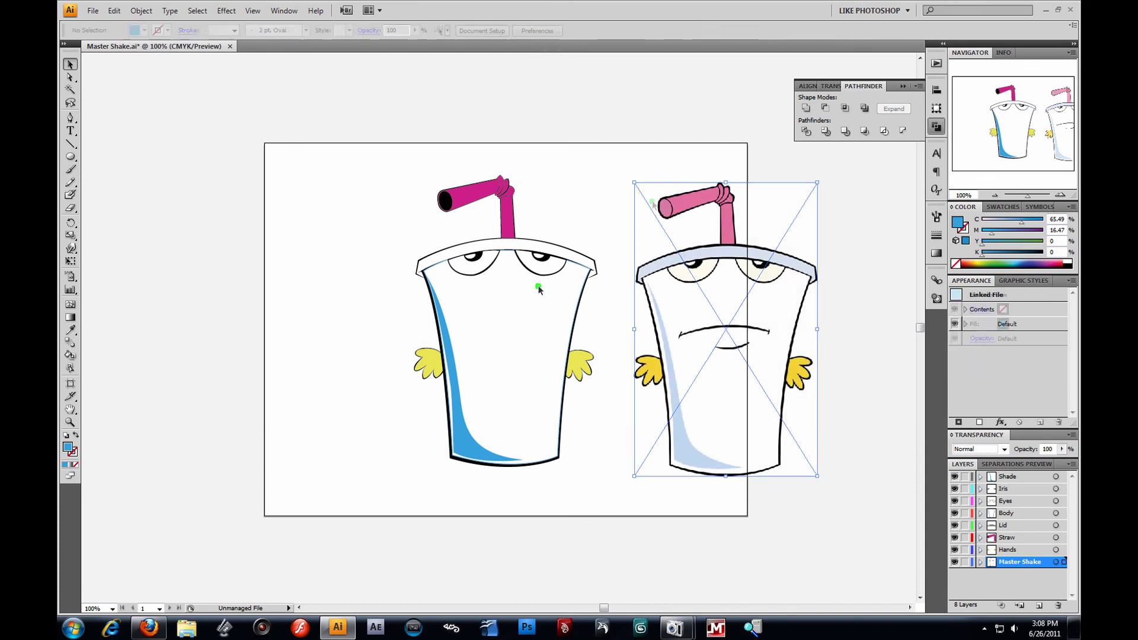
pyautogui.click(673, 357)
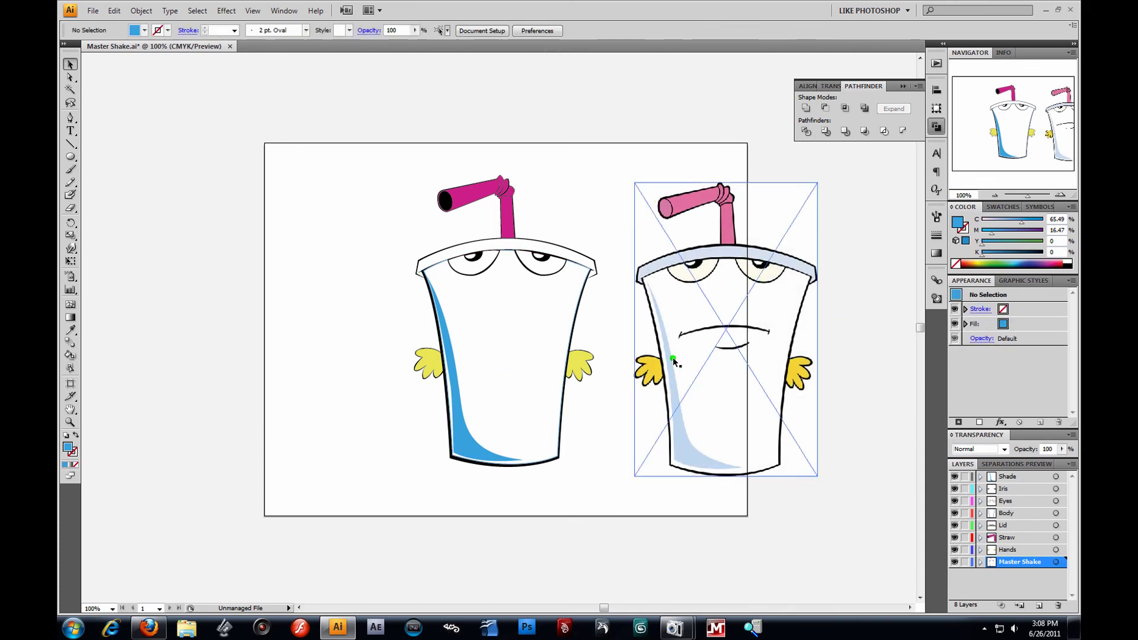
pyautogui.click(419, 311)
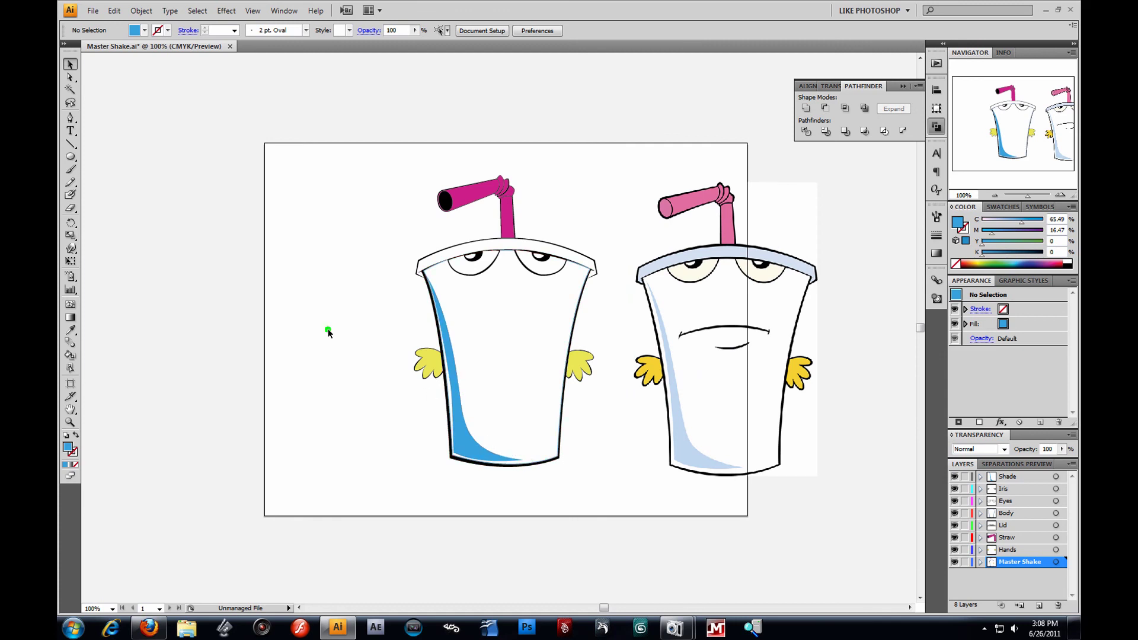
# Recolour the cup's shading shape with the light blue sampled from the reference image's shading using the Eyedropper.
pyautogui.click(479, 449)
pyautogui.click(70, 330)
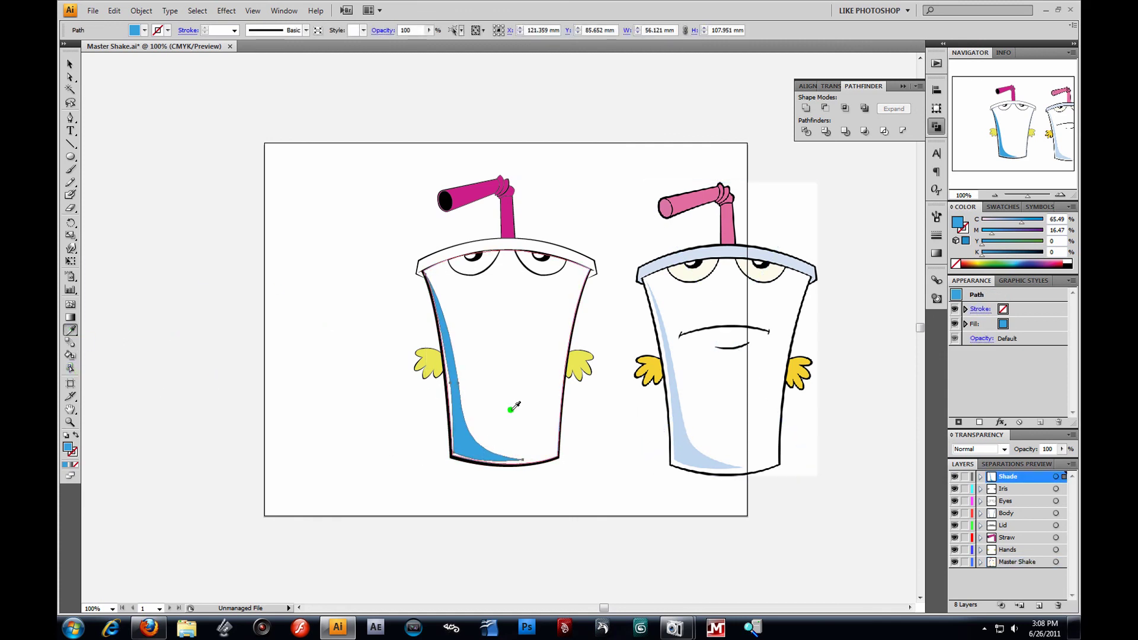
pyautogui.click(682, 445)
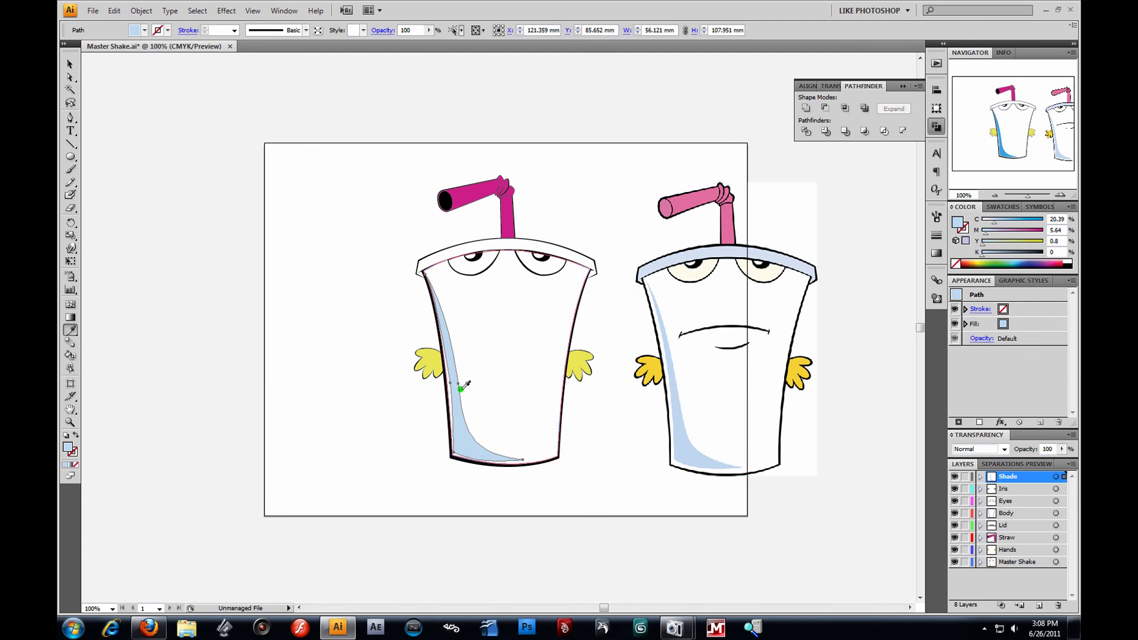
pyautogui.click(69, 64)
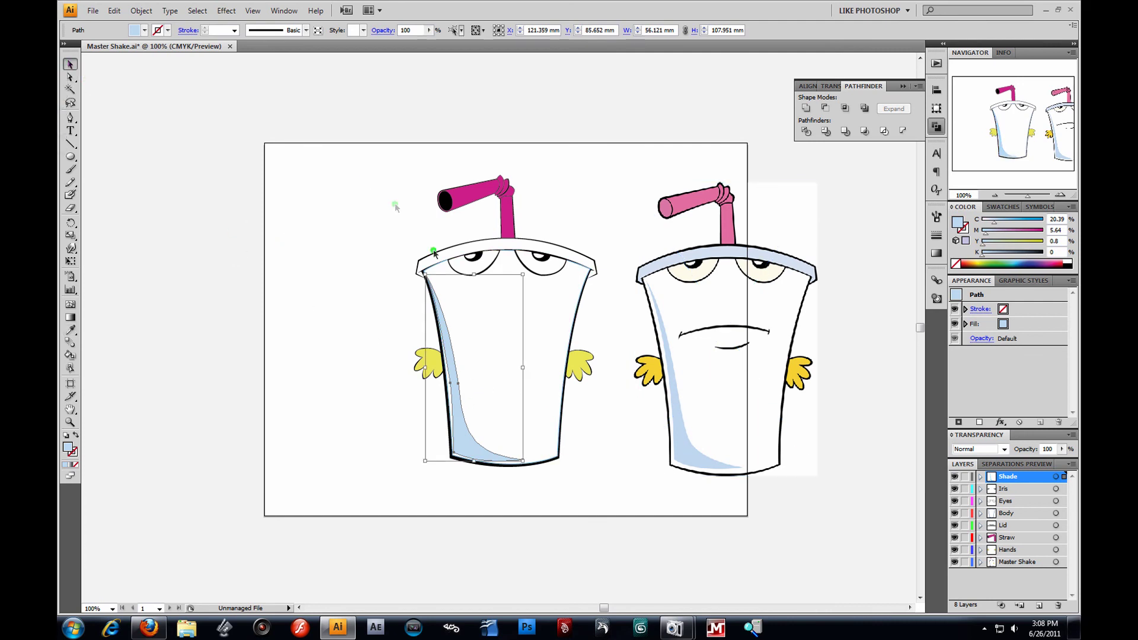
# Recolour the traced lid with the pale blue sampled from the reference image's lid using the Eyedropper.
pyautogui.click(444, 255)
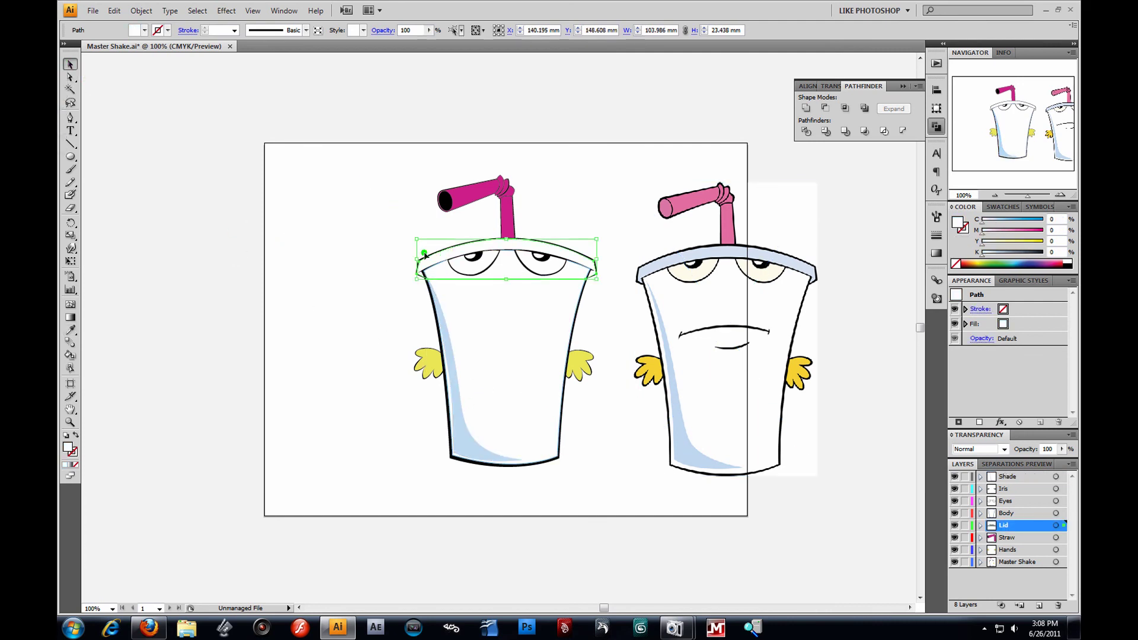
pyautogui.click(70, 329)
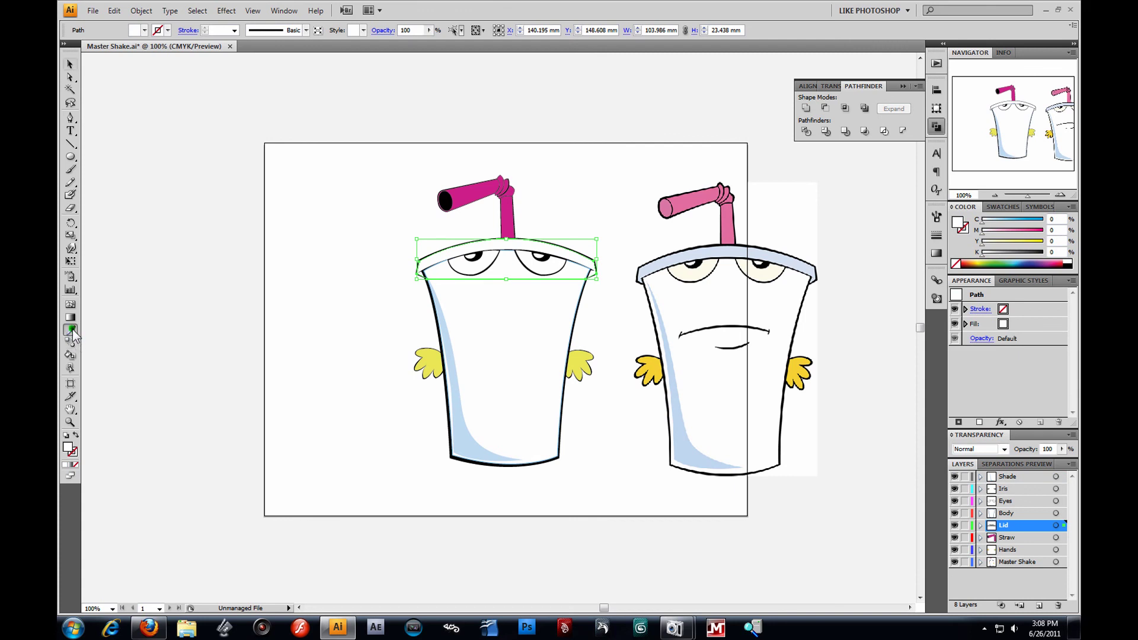
pyautogui.click(725, 252)
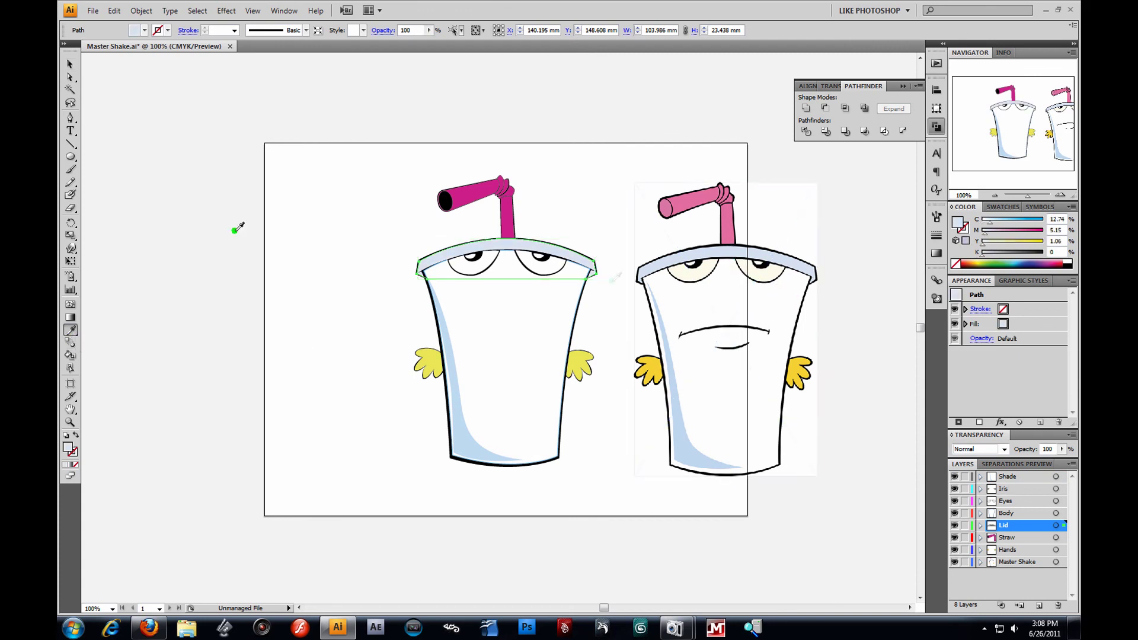
pyautogui.click(72, 63)
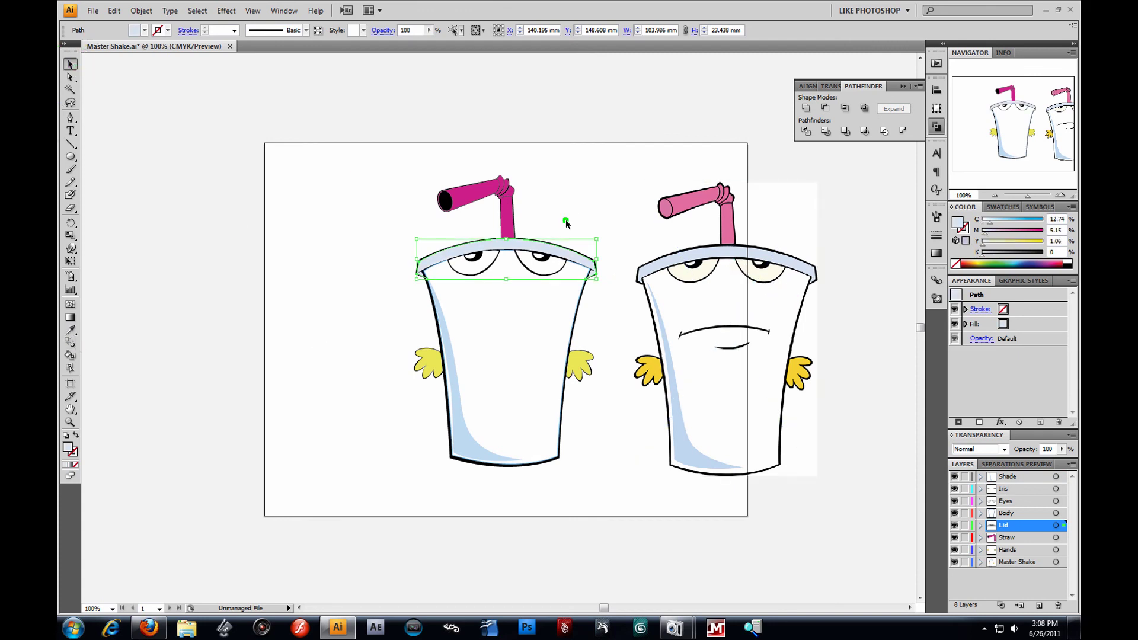
# Select all the magenta pieces of the traced straw and recolour them with the pink sampled from the reference straw.
pyautogui.click(474, 203)
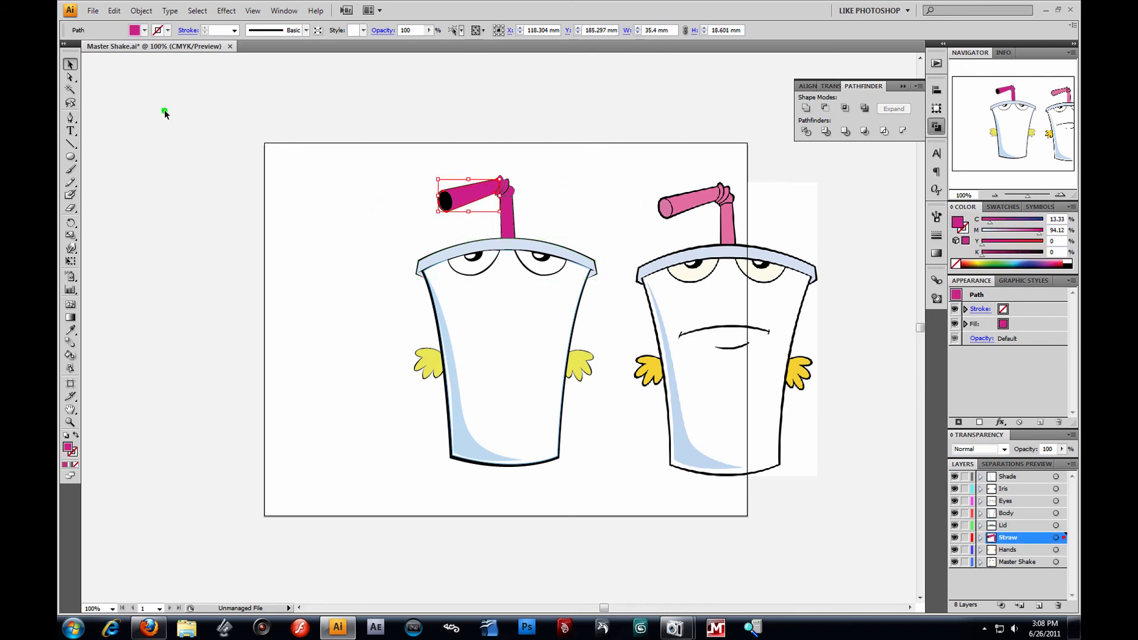
pyautogui.click(70, 422)
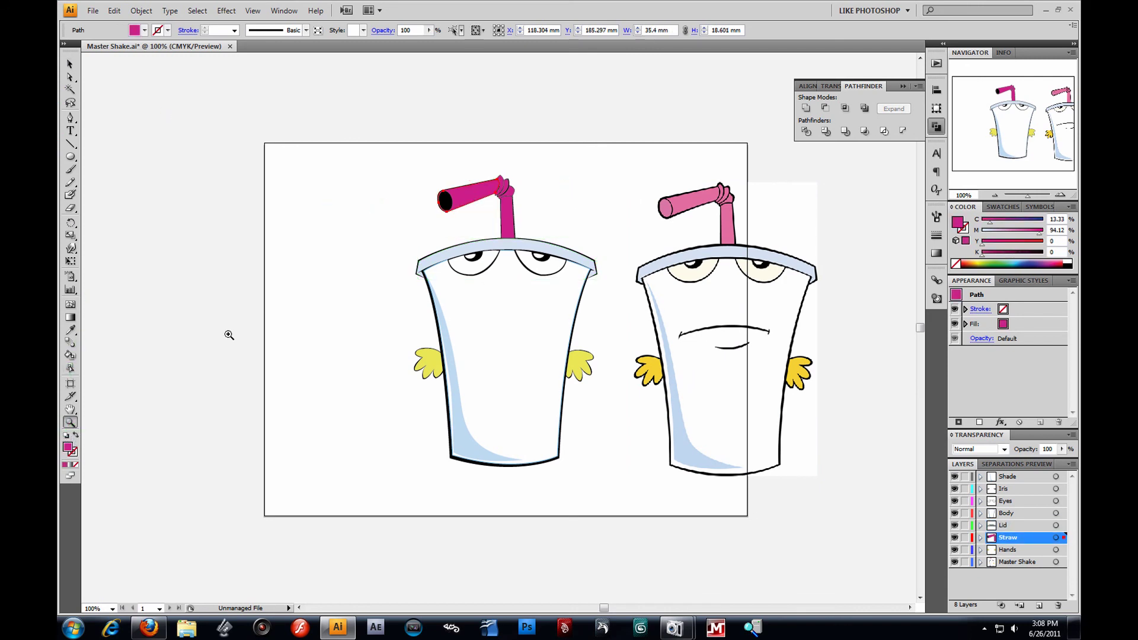
pyautogui.moveTo(413, 159); pyautogui.dragTo(565, 293)
pyautogui.click(70, 64)
pyautogui.click(421, 175)
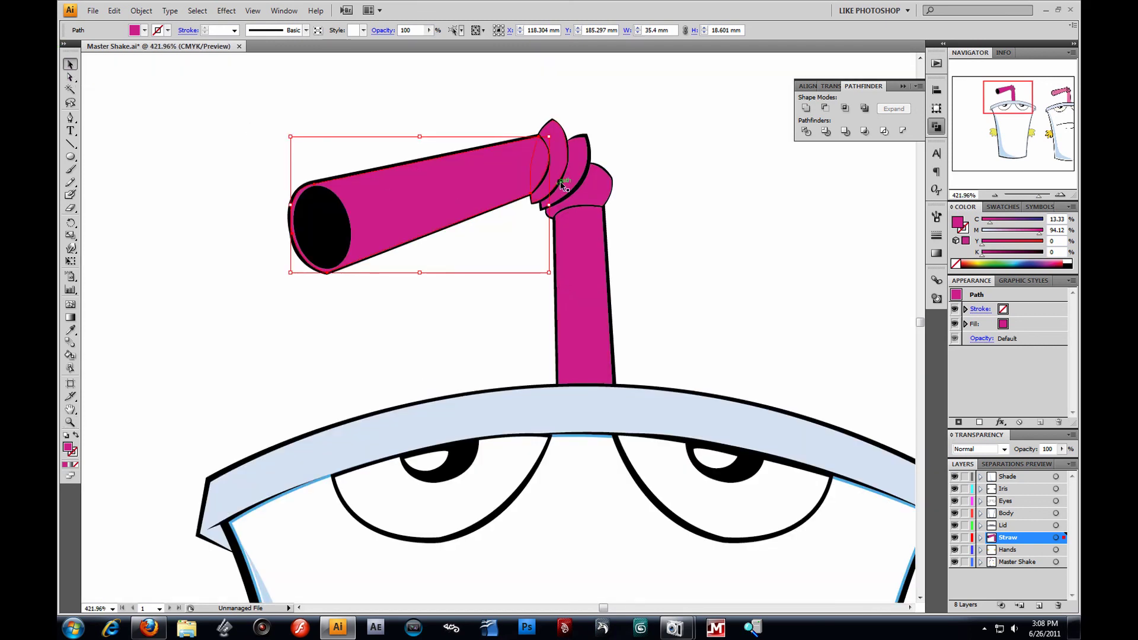
pyautogui.keyDown('shift'); pyautogui.click(556, 161); pyautogui.keyUp('shift')
pyautogui.keyDown('shift'); pyautogui.click(578, 163); pyautogui.keyUp('shift')
pyautogui.keyDown('shift'); pyautogui.click(590, 186); pyautogui.keyUp('shift')
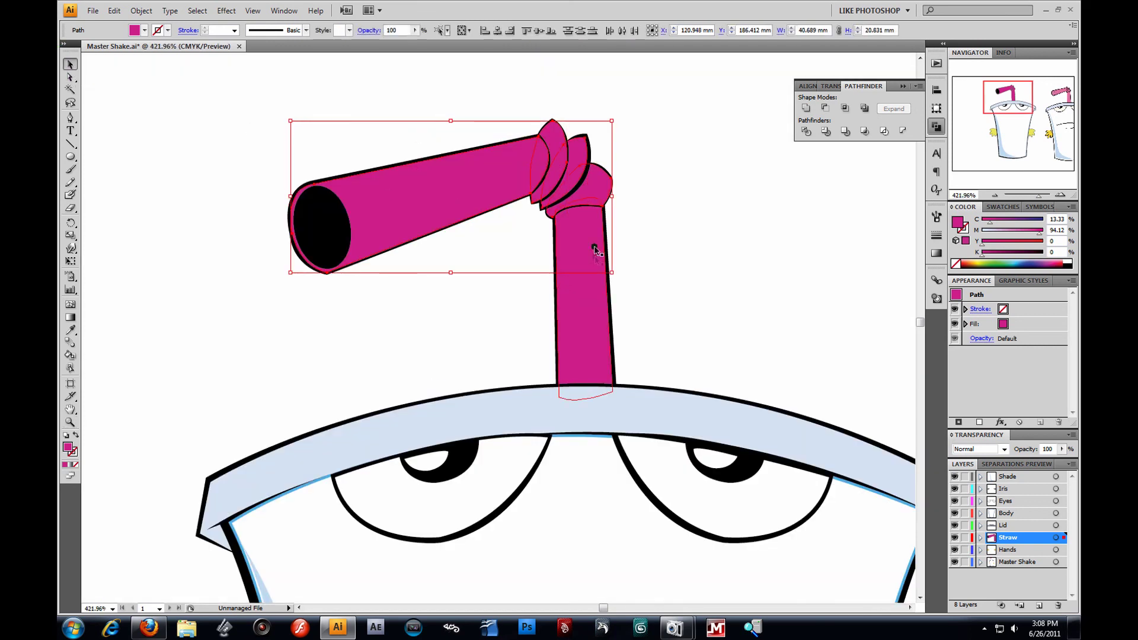
pyautogui.keyDown('shift'); pyautogui.click(591, 253); pyautogui.keyUp('shift')
pyautogui.press('space')
pyautogui.moveTo(791, 313); pyautogui.dragTo(193, 272)
pyautogui.click(70, 330)
pyautogui.click(737, 187)
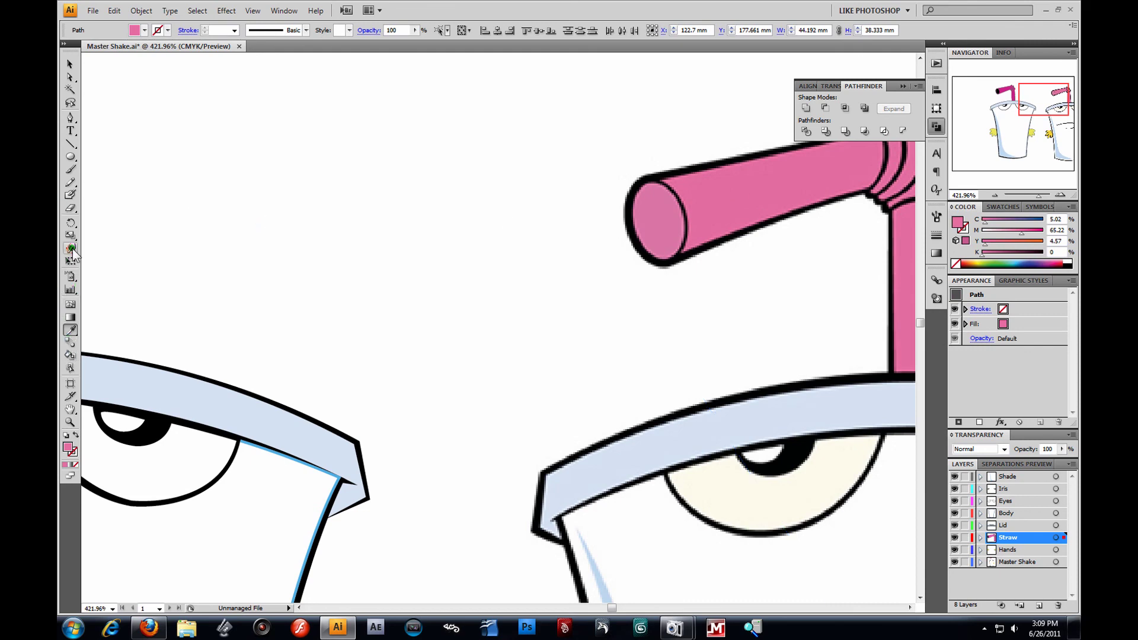
# Recolour both traced hands with the golden yellow sampled from the reference image's hand, and deselect them.
pyautogui.moveTo(316, 313); pyautogui.dragTo(679, 359)
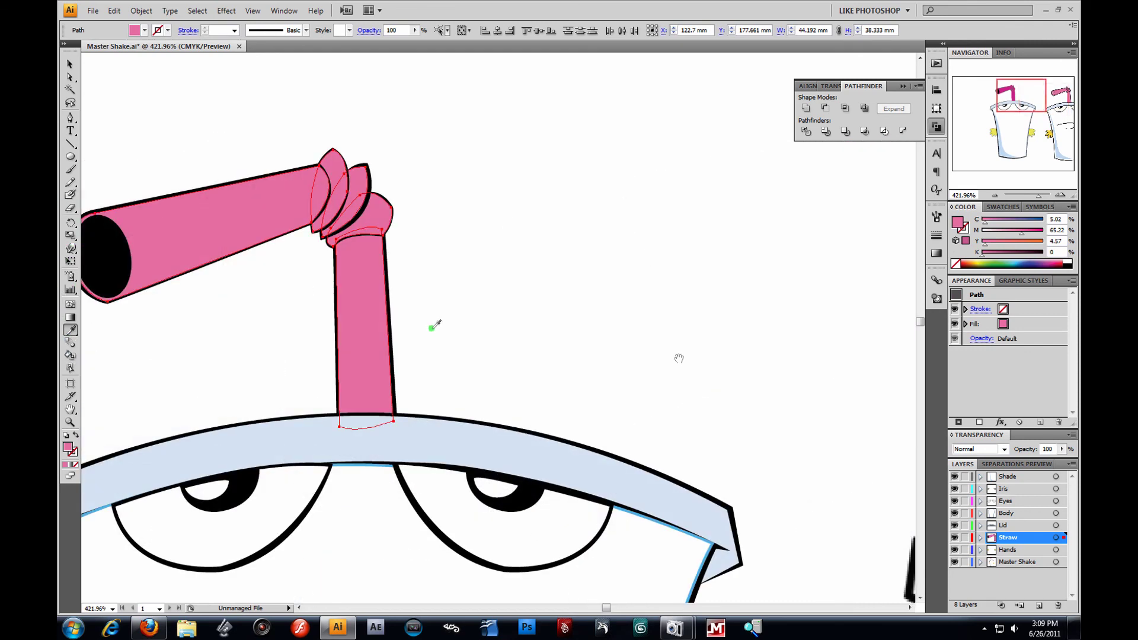
pyautogui.click(71, 422)
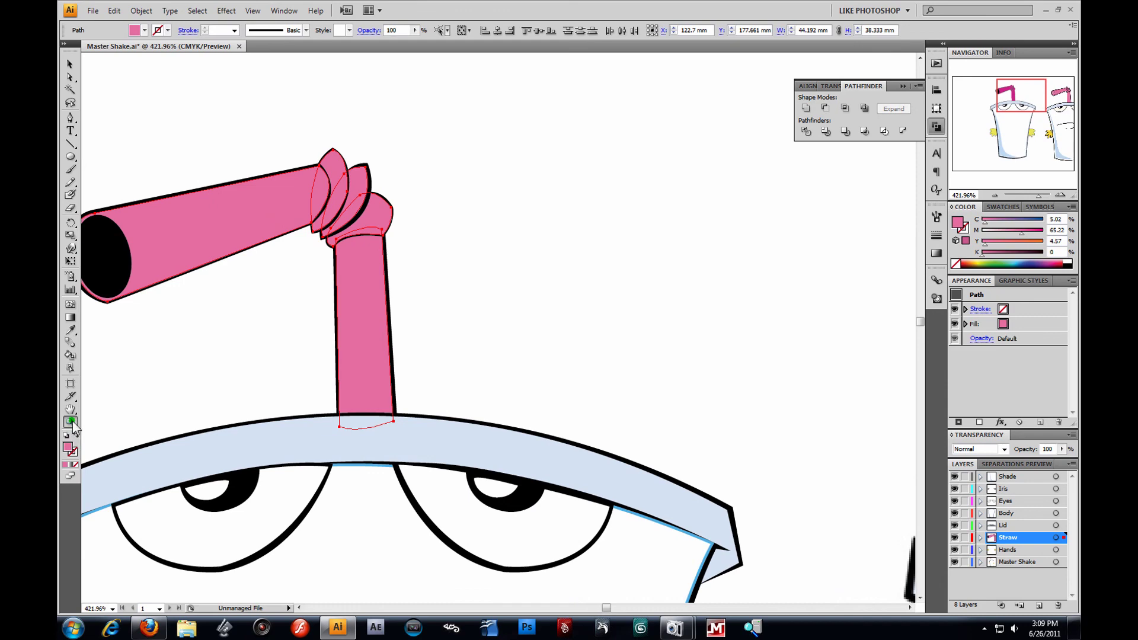
pyautogui.keyDown('alt'); pyautogui.click(483, 401); pyautogui.keyUp('alt')
pyautogui.keyDown('alt'); pyautogui.click(543, 397); pyautogui.keyUp('alt')
pyautogui.keyDown('alt'); pyautogui.click(552, 398); pyautogui.keyUp('alt')
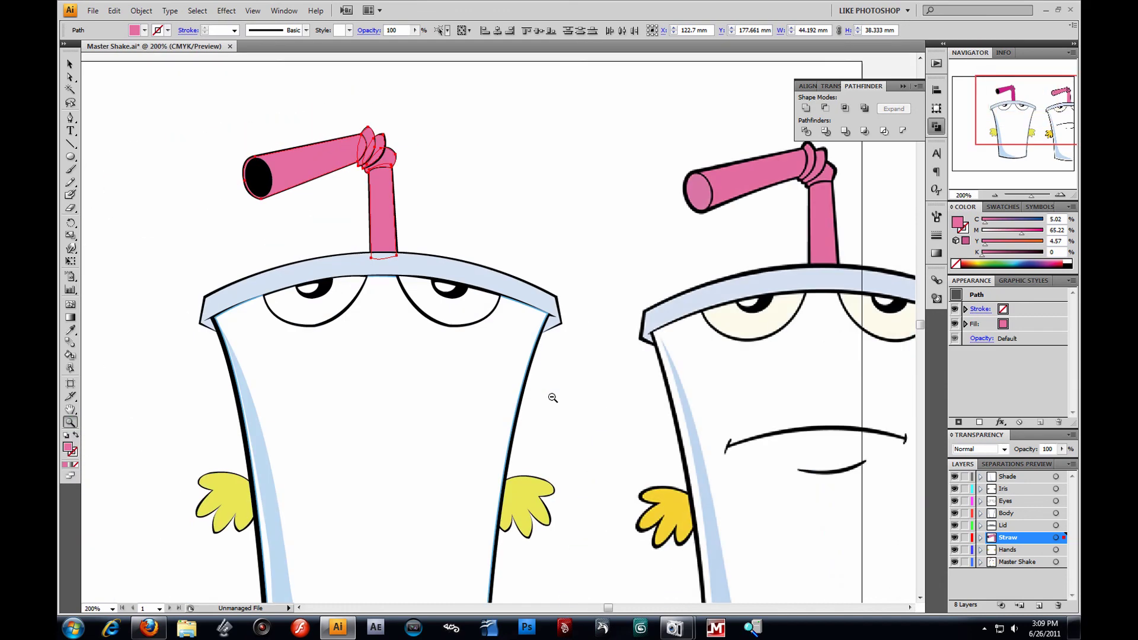
pyautogui.moveTo(617, 382); pyautogui.dragTo(564, 356)
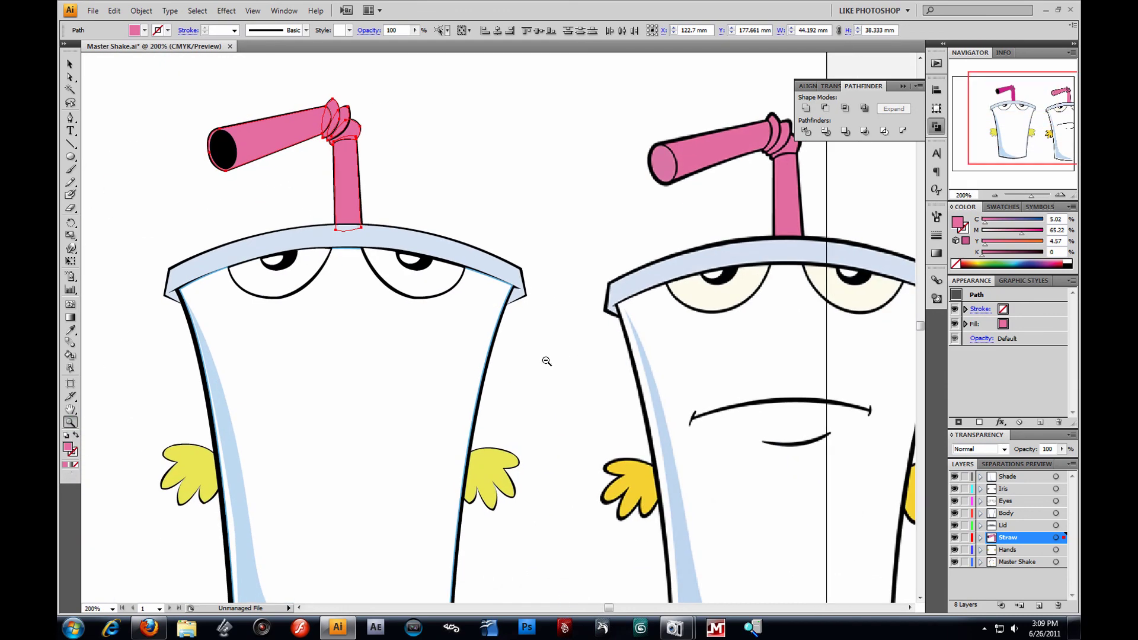
pyautogui.keyDown('alt'); pyautogui.click(546, 361); pyautogui.keyUp('alt')
pyautogui.keyDown('alt'); pyautogui.click(547, 361); pyautogui.keyUp('alt')
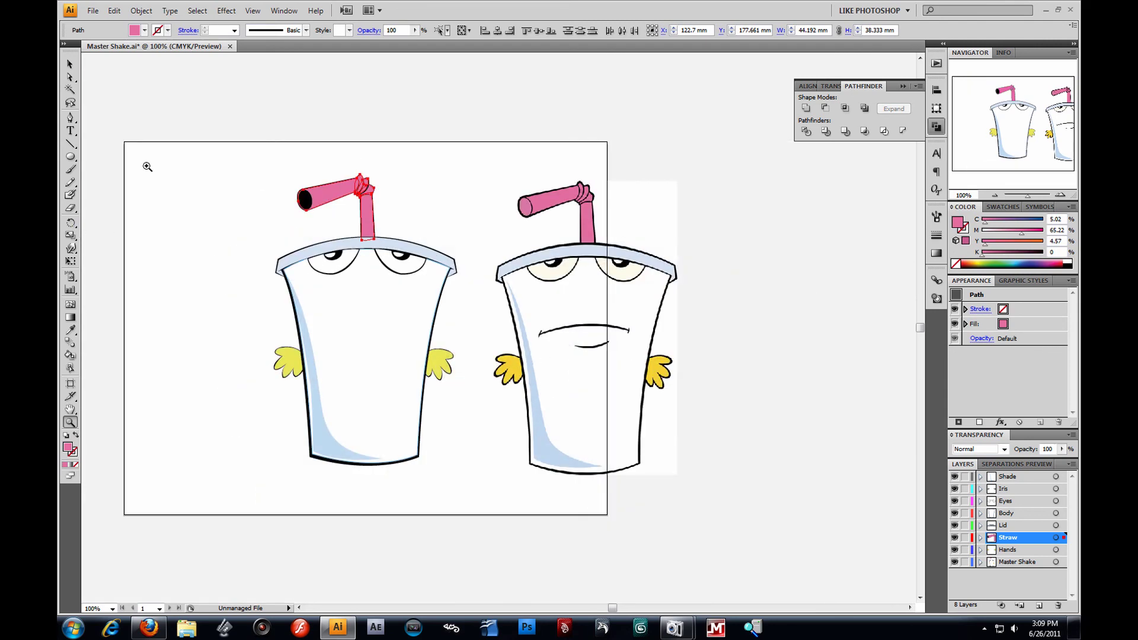
pyautogui.click(70, 64)
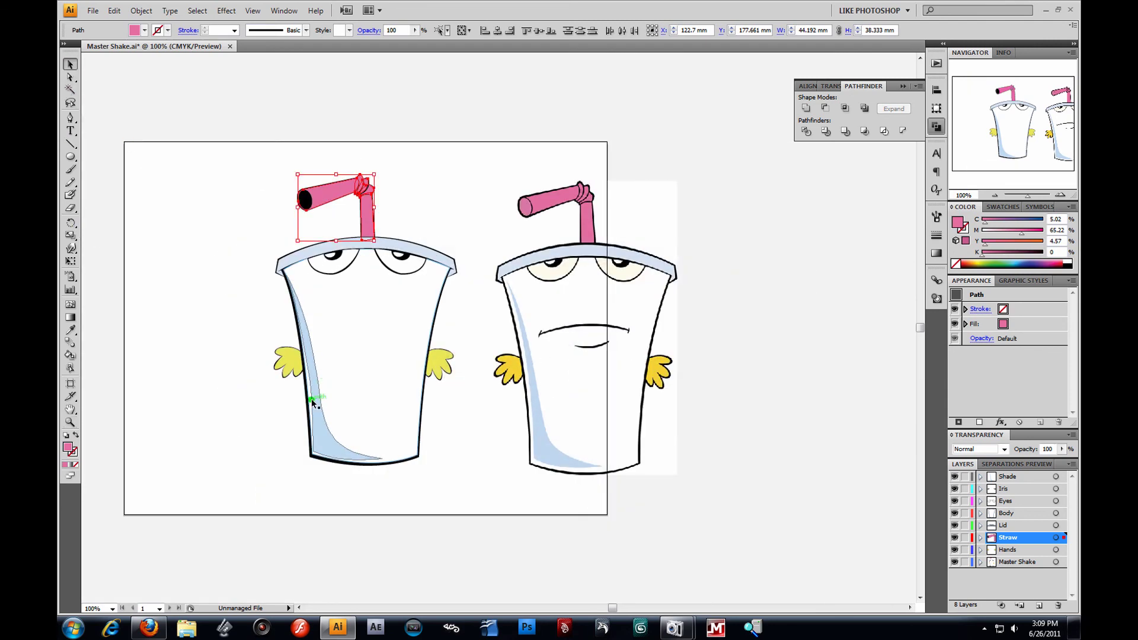
pyautogui.click(294, 358)
pyautogui.click(70, 330)
pyautogui.click(517, 364)
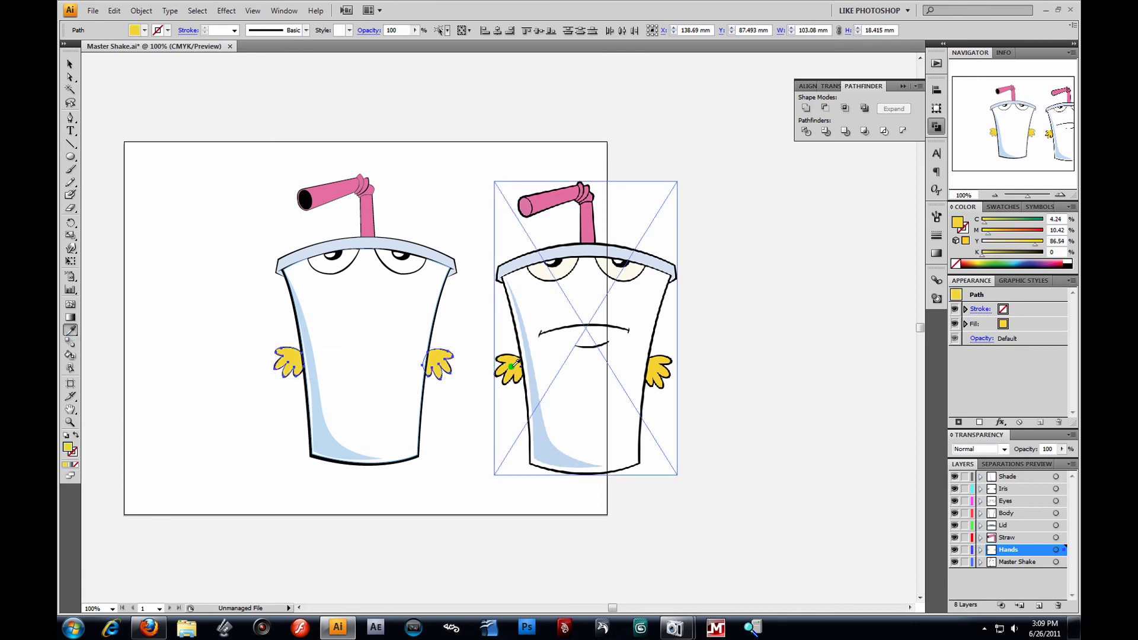
pyautogui.click(69, 64)
pyautogui.click(198, 173)
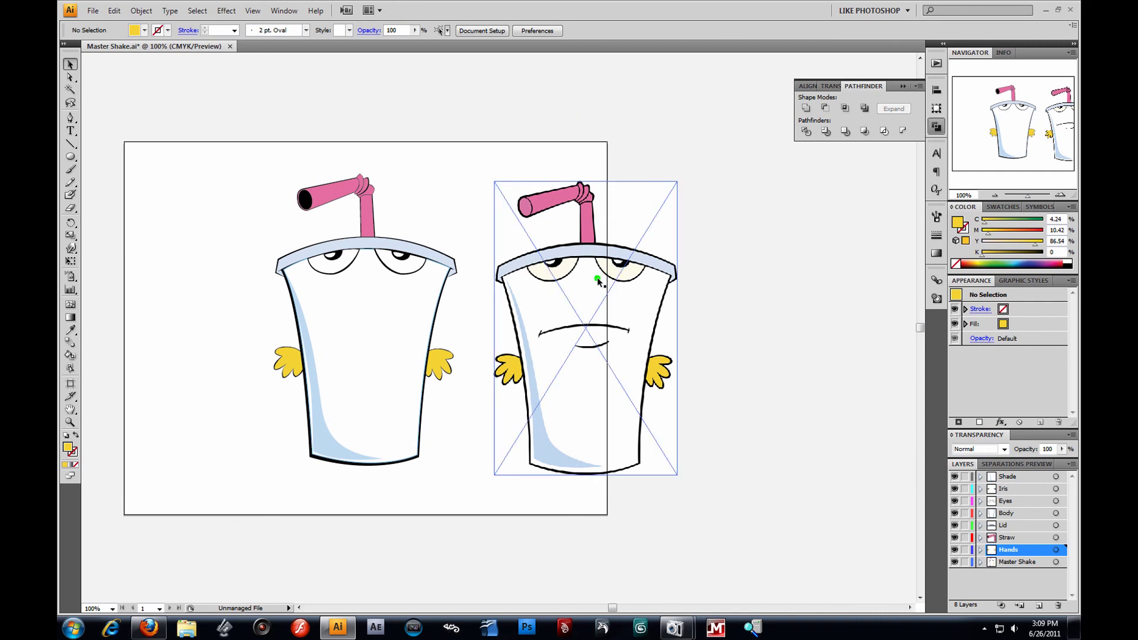
# Hide the Master Shake reference layer and save the artwork over the existing Master Shake.ai in Illustrator CS4 format.
pyautogui.click(955, 562)
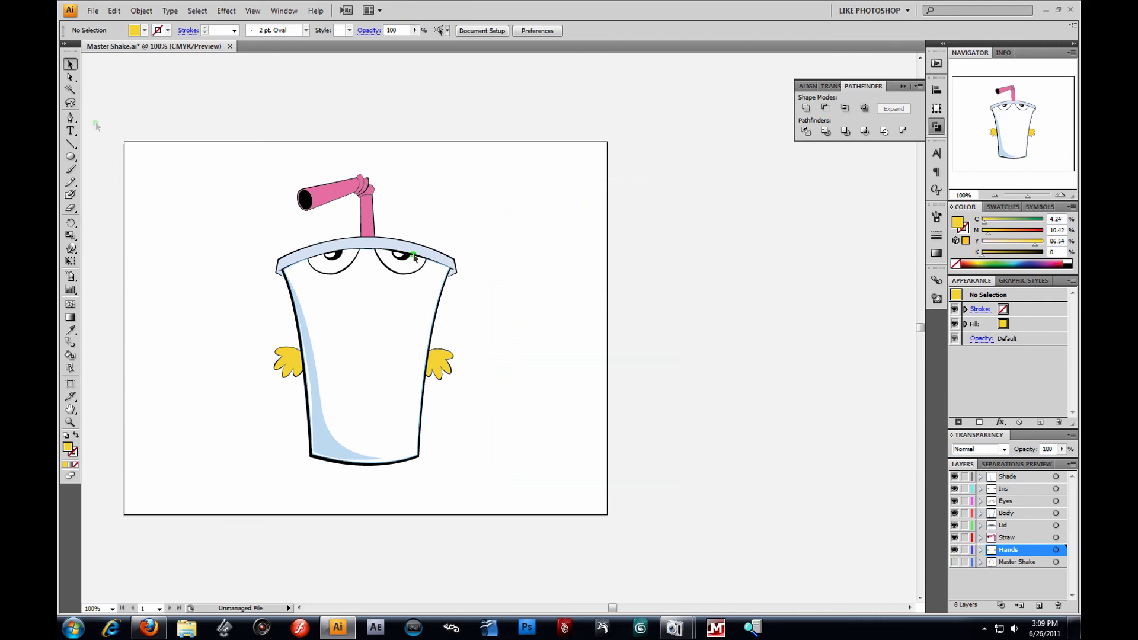
pyautogui.click(95, 11)
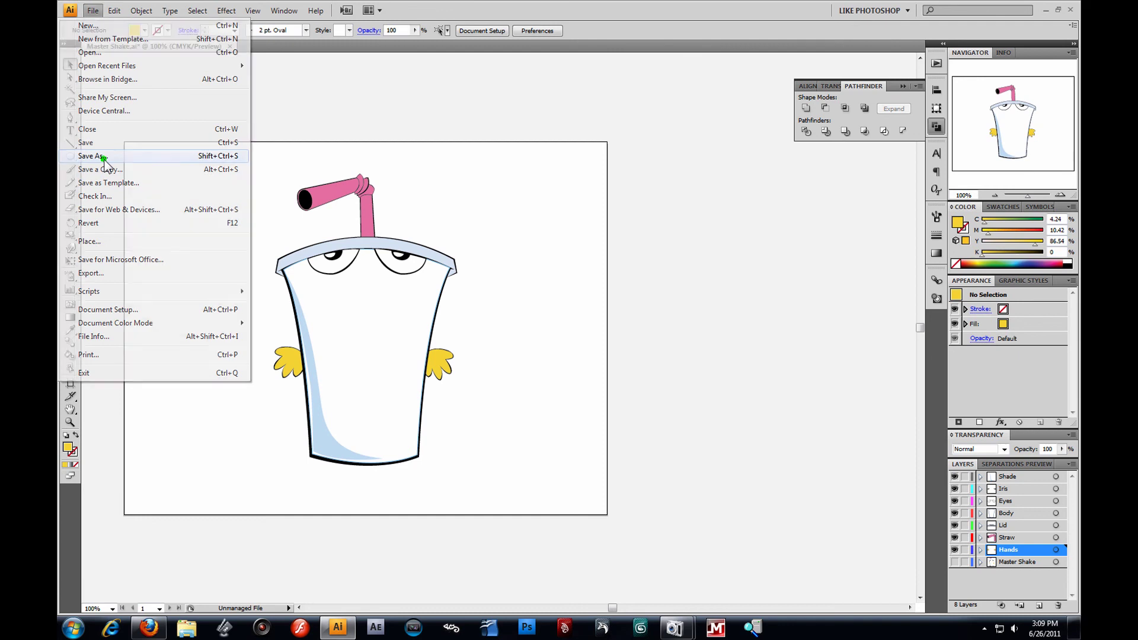
pyautogui.click(102, 156)
pyautogui.click(178, 60)
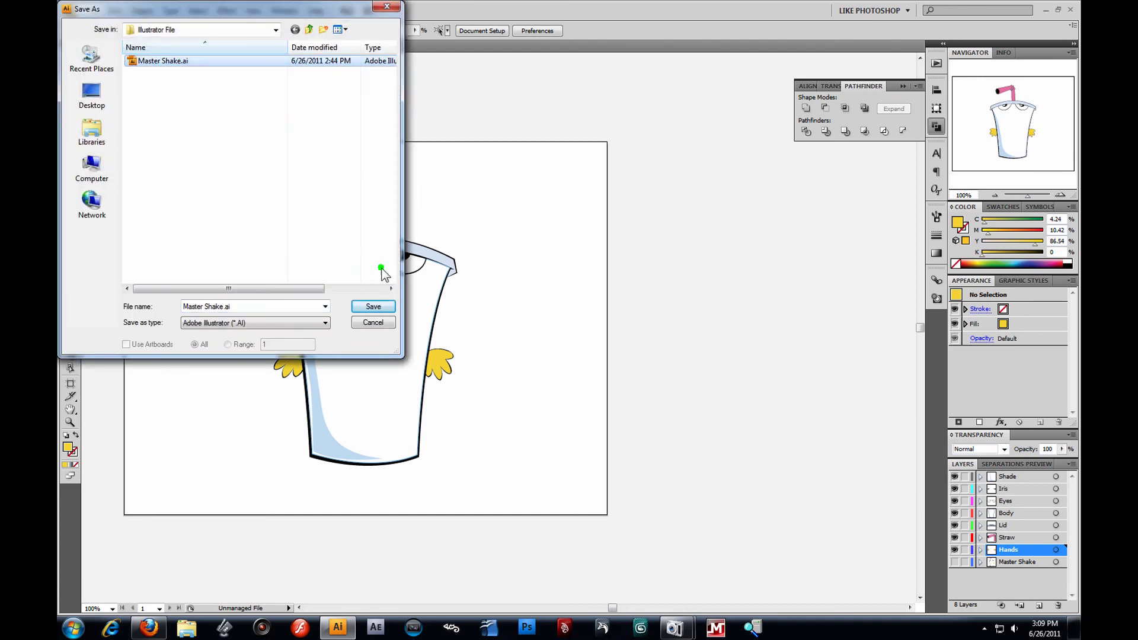
pyautogui.click(373, 306)
pyautogui.click(603, 359)
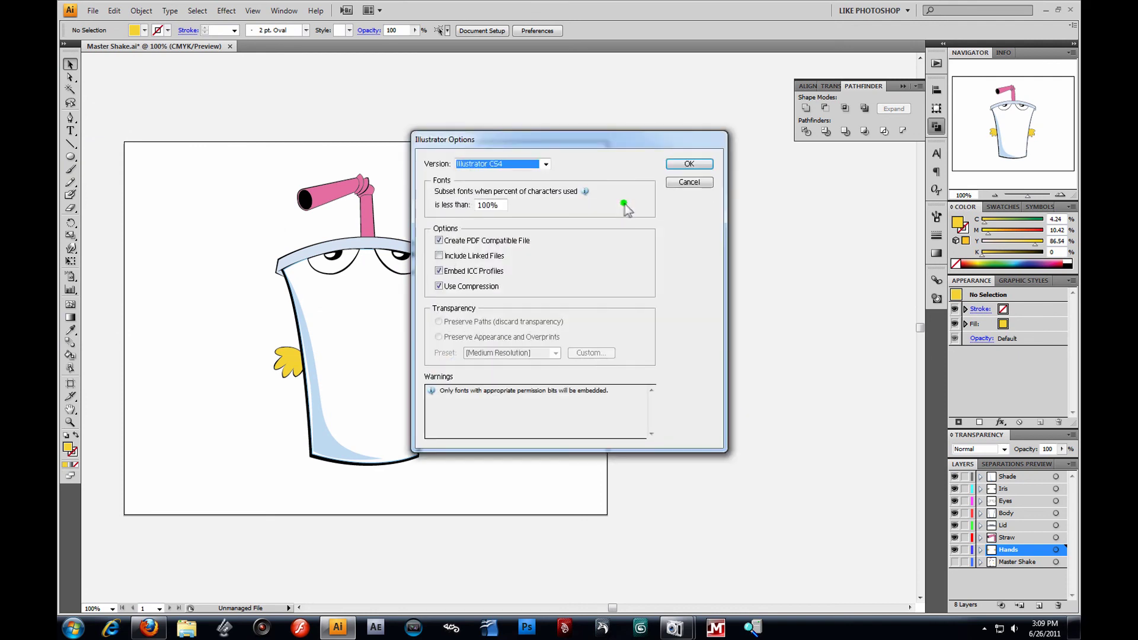
pyautogui.click(688, 165)
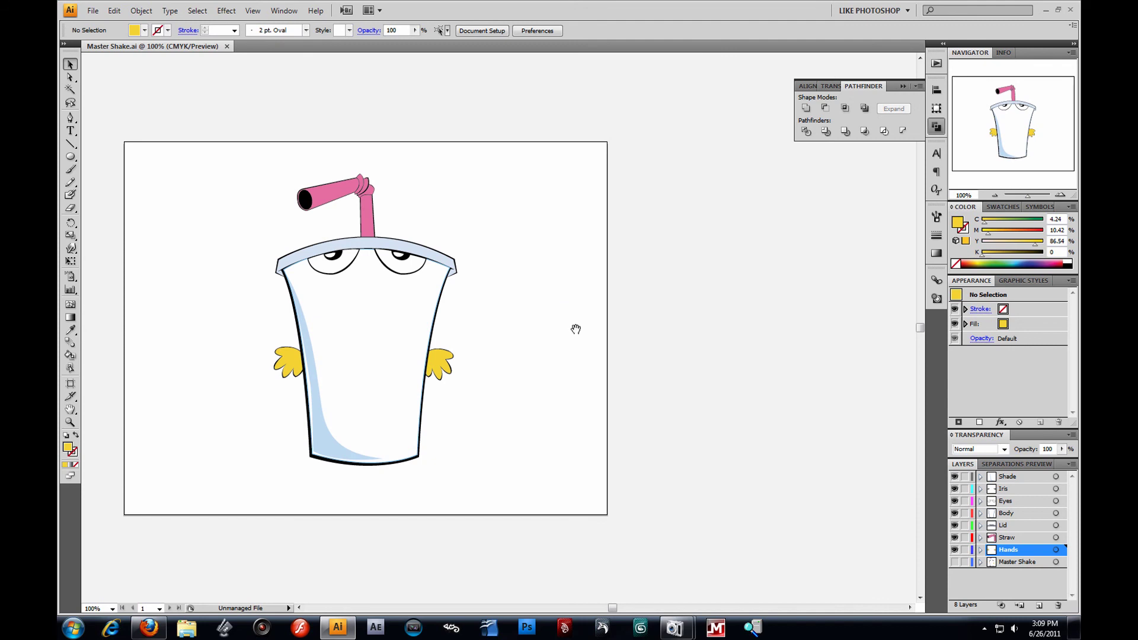
# Hide all layers except Hands, and show the Straw, Lid, Body, Eyes, Iris and Shade layers one by one to review the layer build-up.
pyautogui.moveTo(576, 329)
pyautogui.mouseDown()
pyautogui.moveTo(666, 329)
pyautogui.moveTo(637, 318)
pyautogui.moveTo(681, 325)
pyautogui.mouseUp()
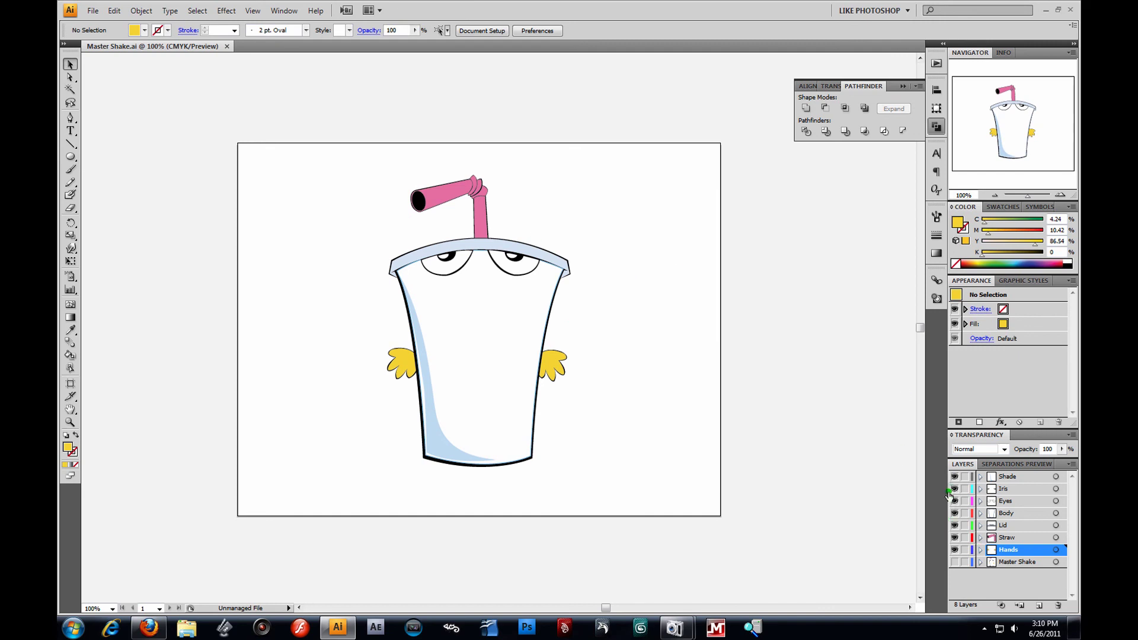
pyautogui.keyDown('alt'); pyautogui.click(955, 550); pyautogui.keyUp('alt')
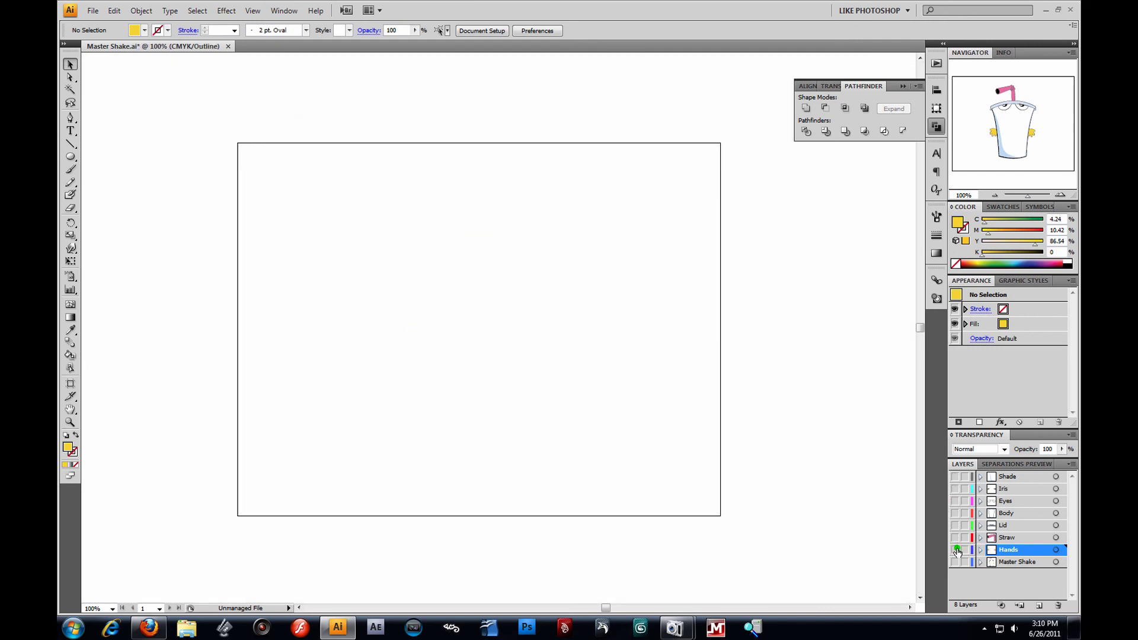
pyautogui.click(954, 538)
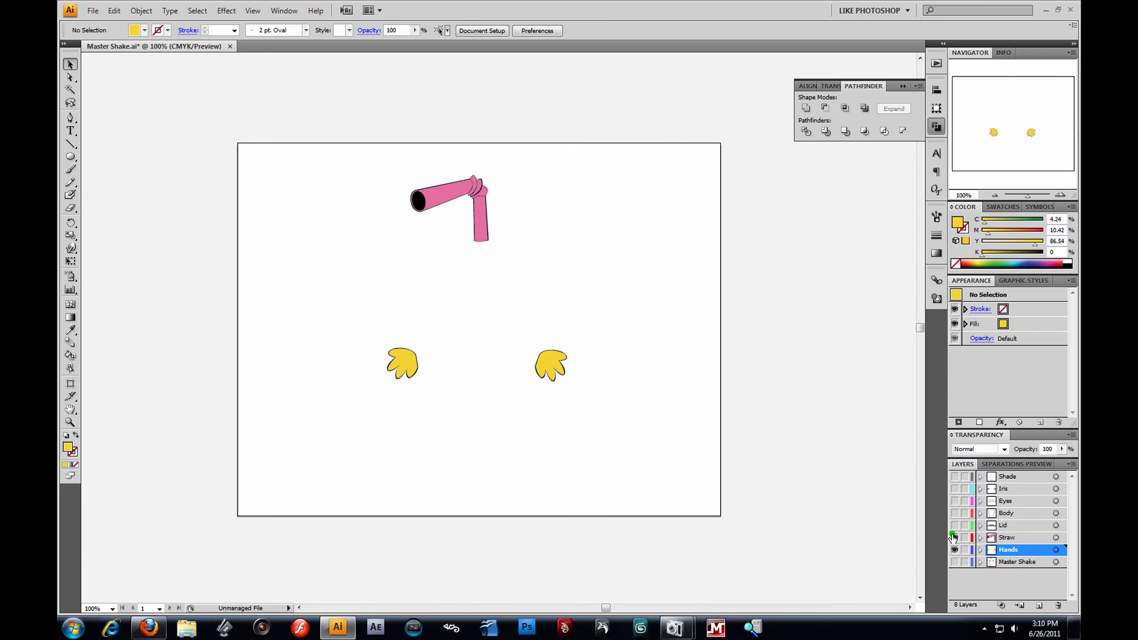
pyautogui.click(955, 525)
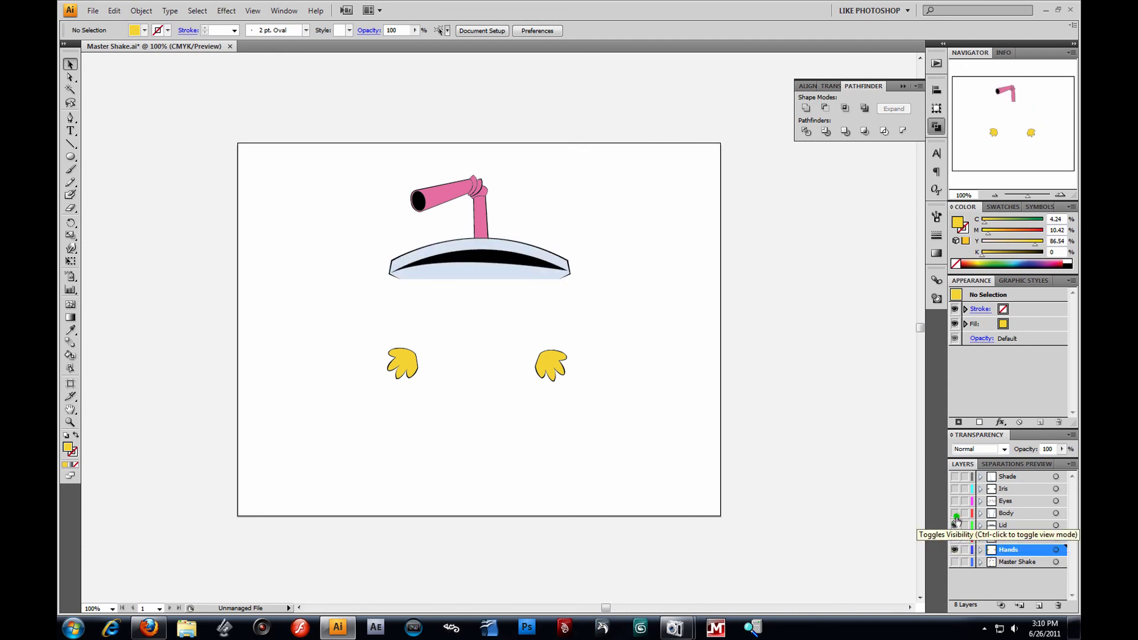
pyautogui.click(955, 513)
pyautogui.click(955, 501)
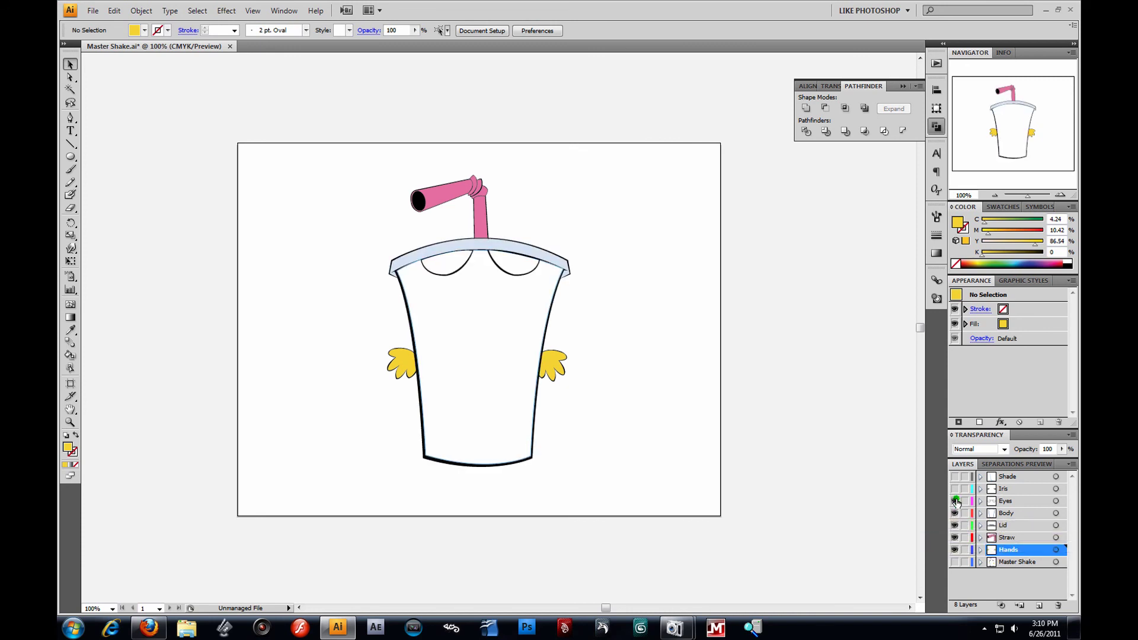
pyautogui.click(955, 490)
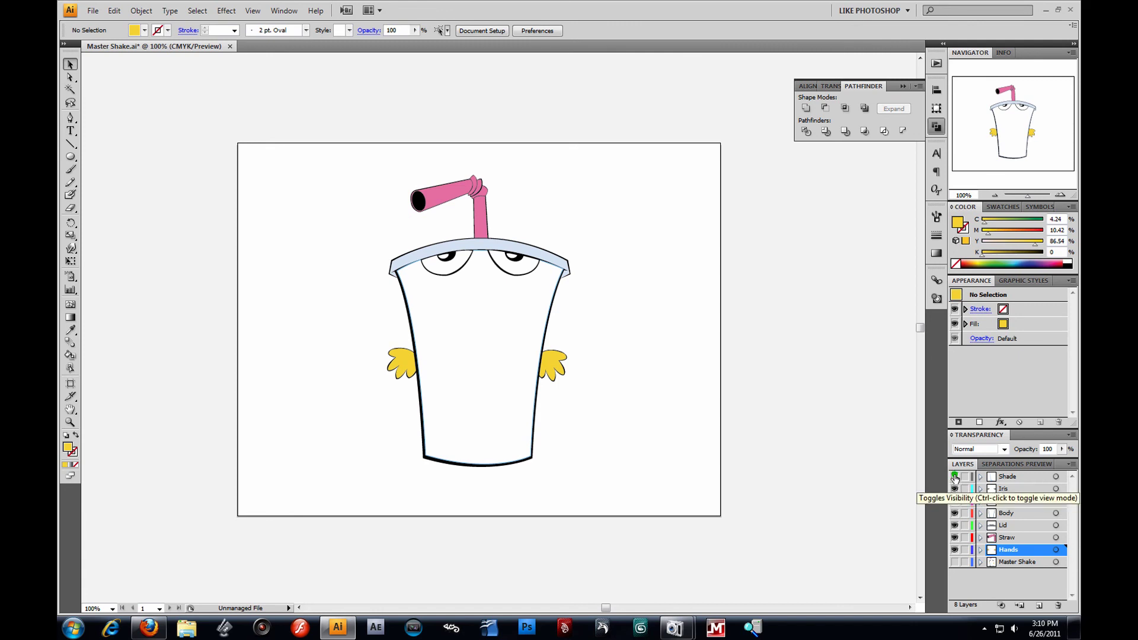
pyautogui.click(955, 476)
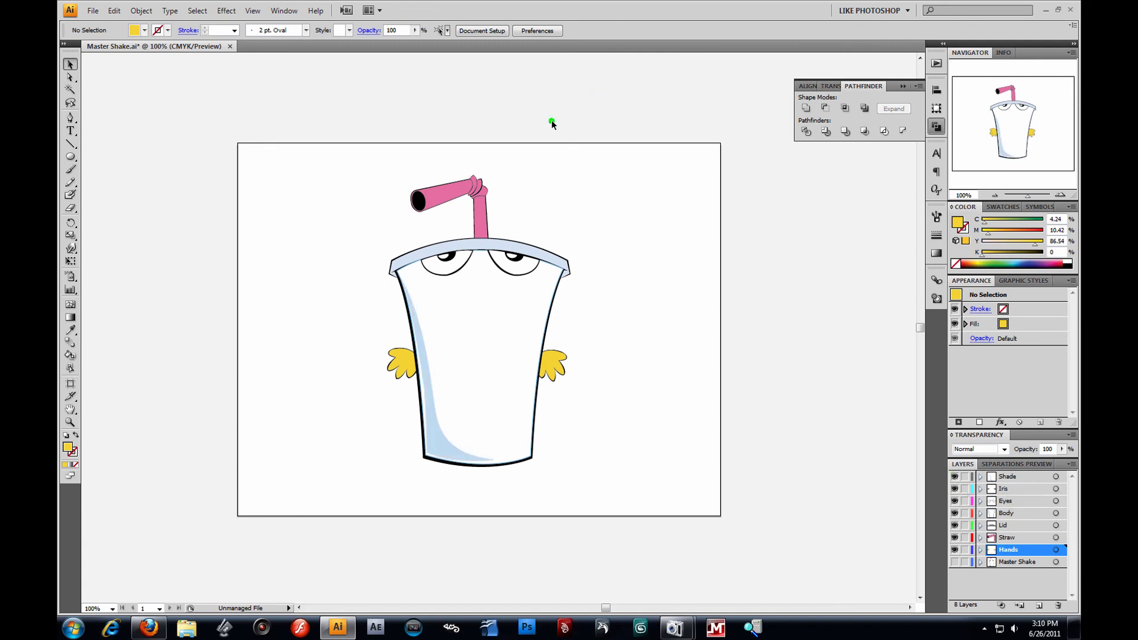